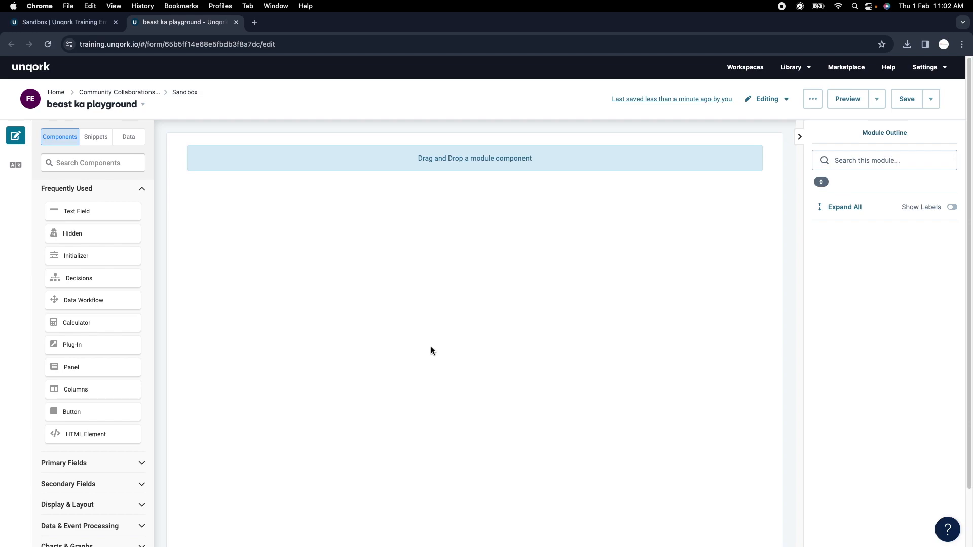
Switch to Numbers and enter "Excel upload" in cell B6 of the blank table
{"action": "key", "text": "super+Tab"}
{"action": "key", "text": "super+Tab"}
{"action": "key", "text": "super+Tab"}
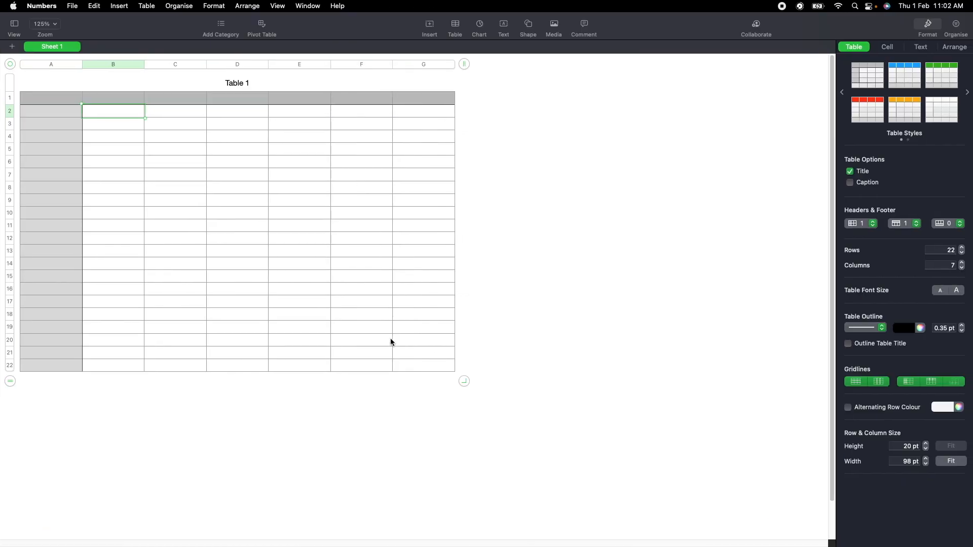
{"action": "left_click", "coordinate": [143, 161]}
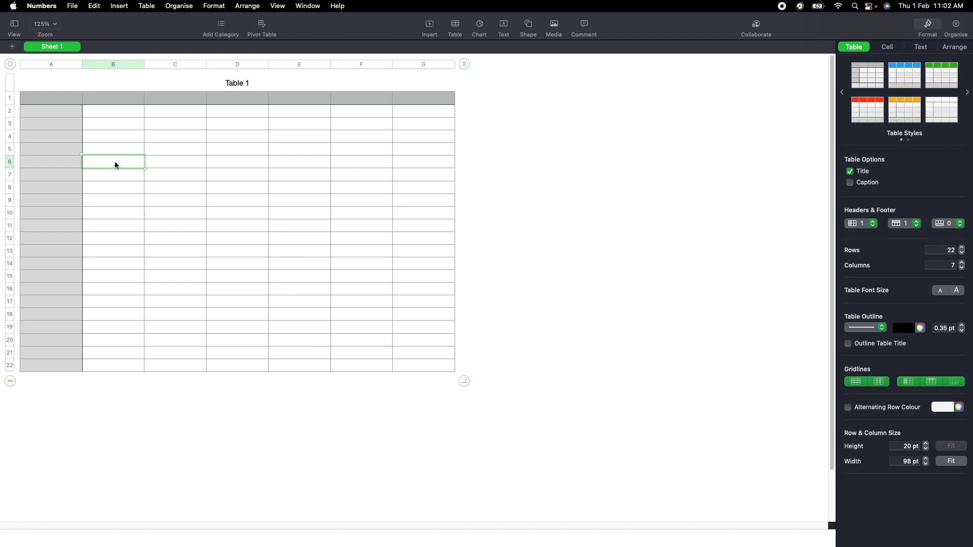
{"action": "type", "text": "excel"}
{"action": "left_click", "coordinate": [133, 178]}
{"action": "left_click", "coordinate": [182, 162]}
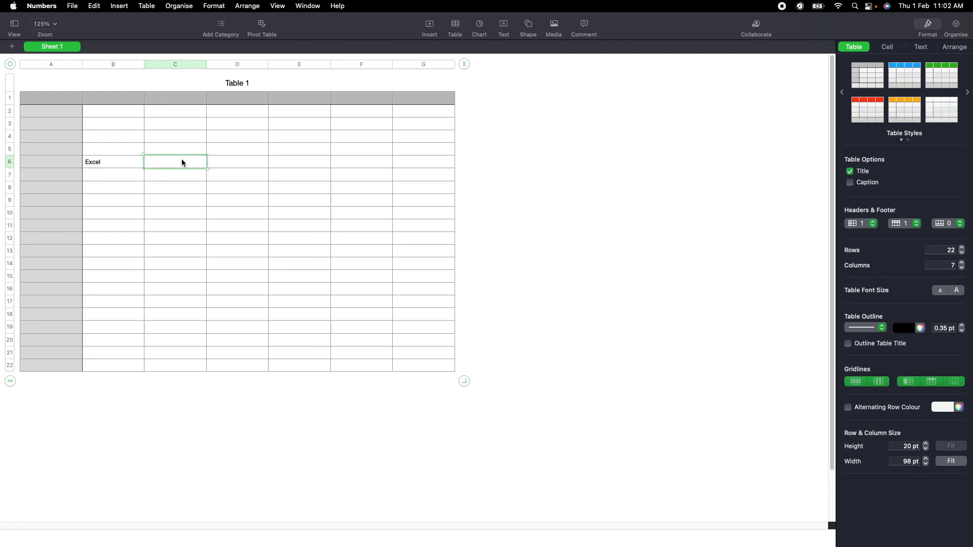
{"action": "left_click", "coordinate": [166, 162]}
{"action": "left_click", "coordinate": [119, 163]}
{"action": "left_click", "coordinate": [119, 163]}
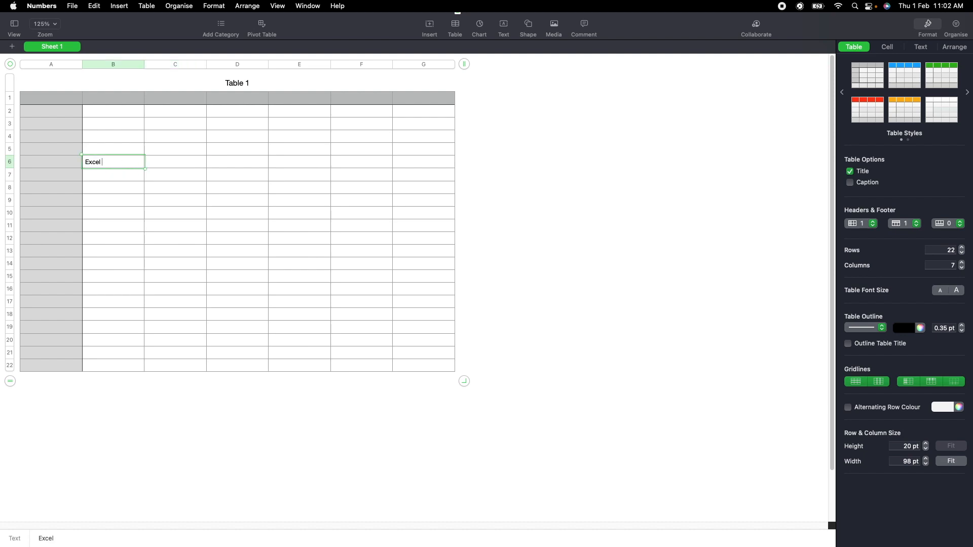
{"action": "type", "text": "upload"}
Enter "Dashboard" in cell C6, beside the Excel upload entry
{"action": "left_click", "coordinate": [177, 166]}
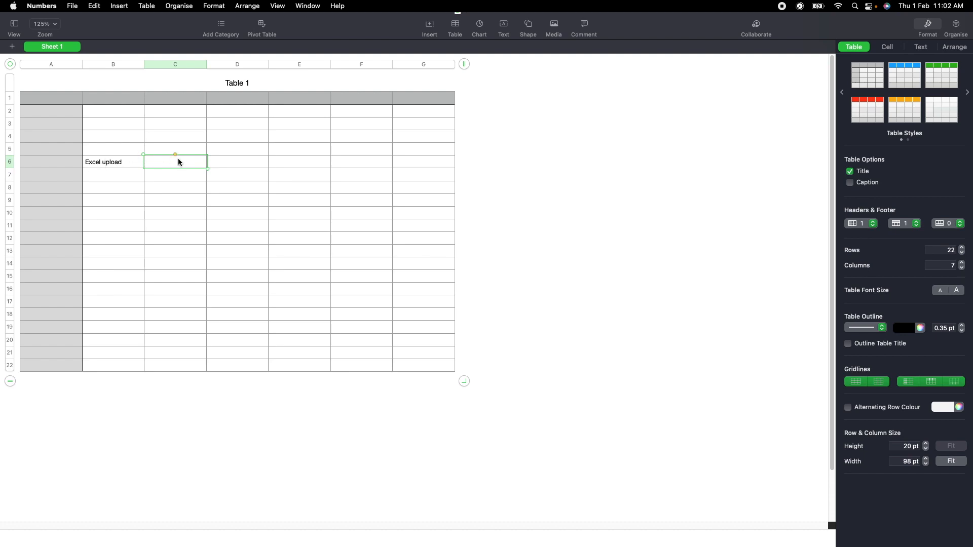
{"action": "type", "text": "Dashboard"}
{"action": "left_click", "coordinate": [181, 174]}
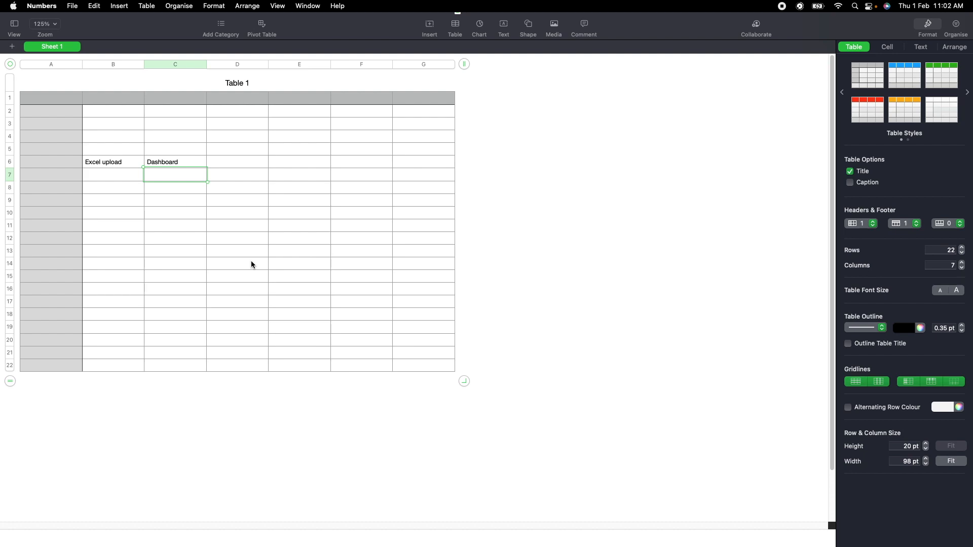
{"action": "left_click", "coordinate": [176, 162]}
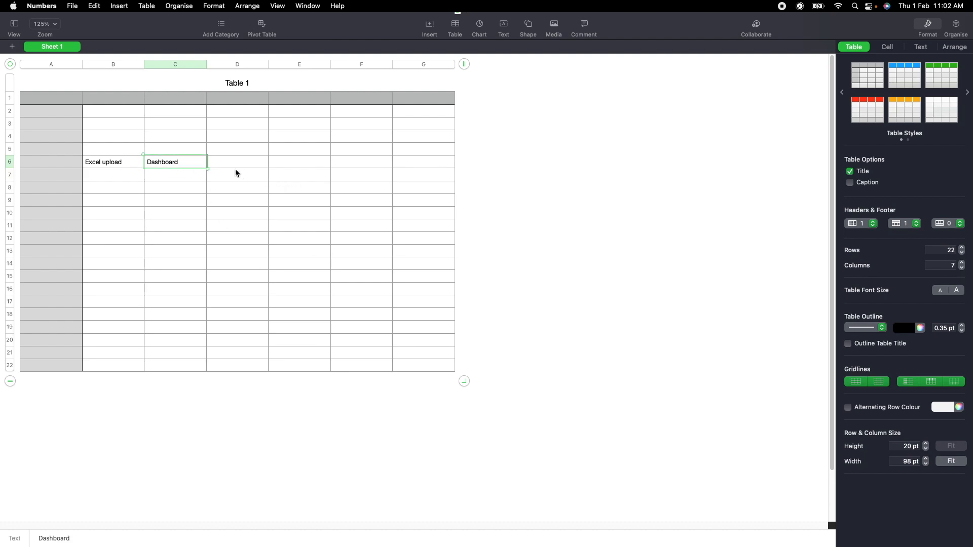
{"action": "left_click", "coordinate": [175, 175]}
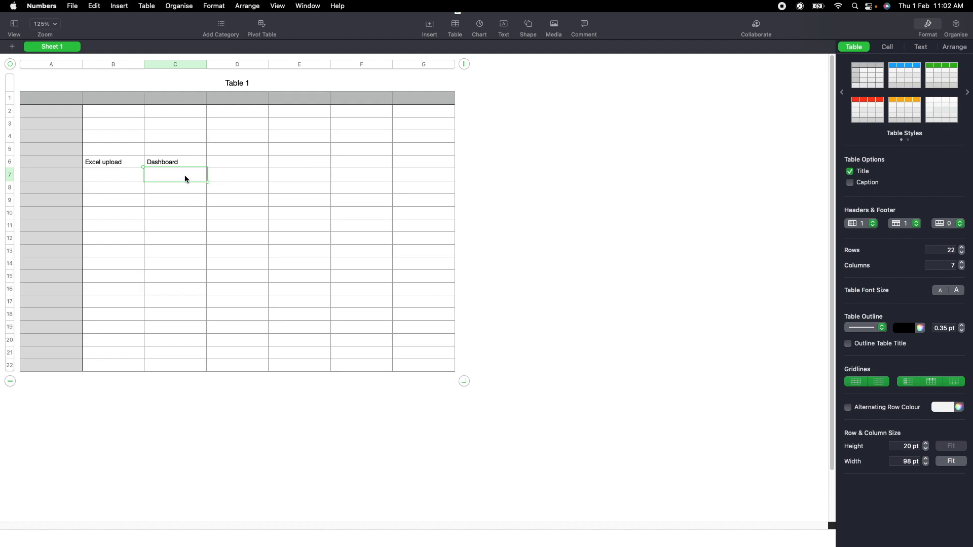
{"action": "left_click", "coordinate": [99, 161]}
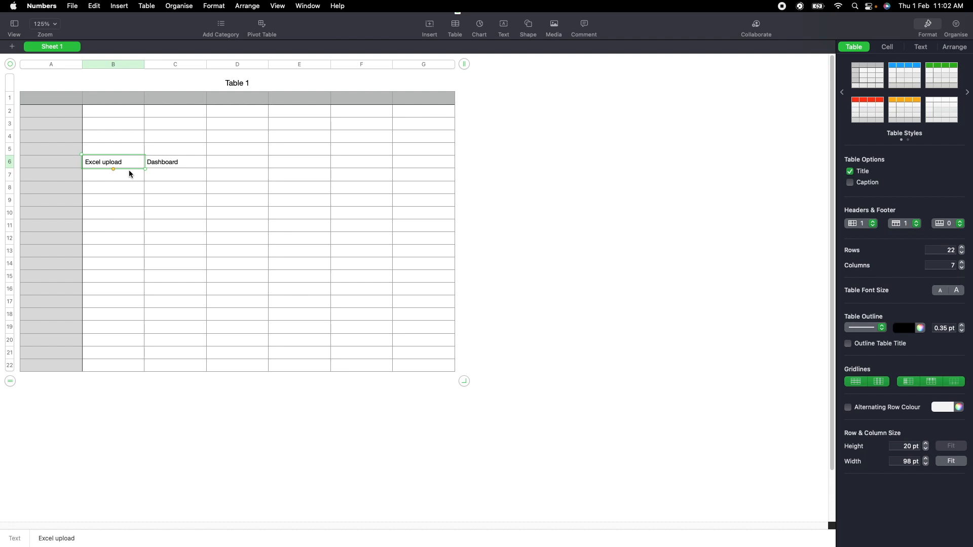
{"action": "left_click", "coordinate": [157, 166]}
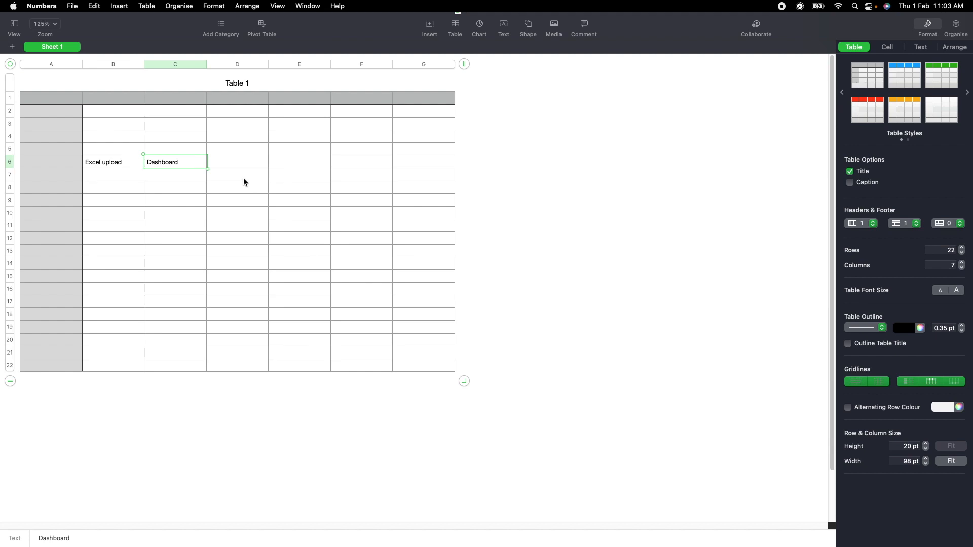
{"action": "left_click", "coordinate": [112, 166]}
{"action": "left_click", "coordinate": [174, 167]}
{"action": "left_click", "coordinate": [173, 179]}
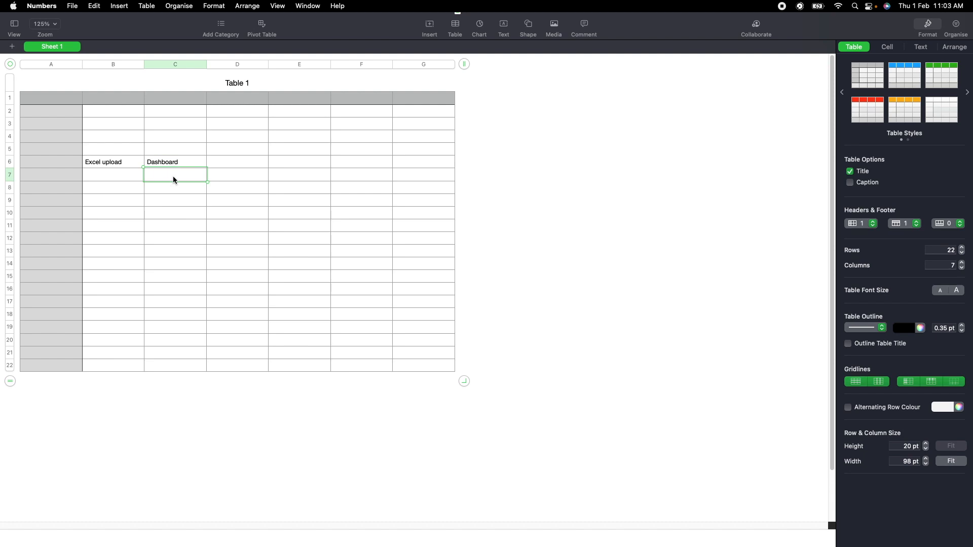
{"action": "left_click", "coordinate": [198, 164]}
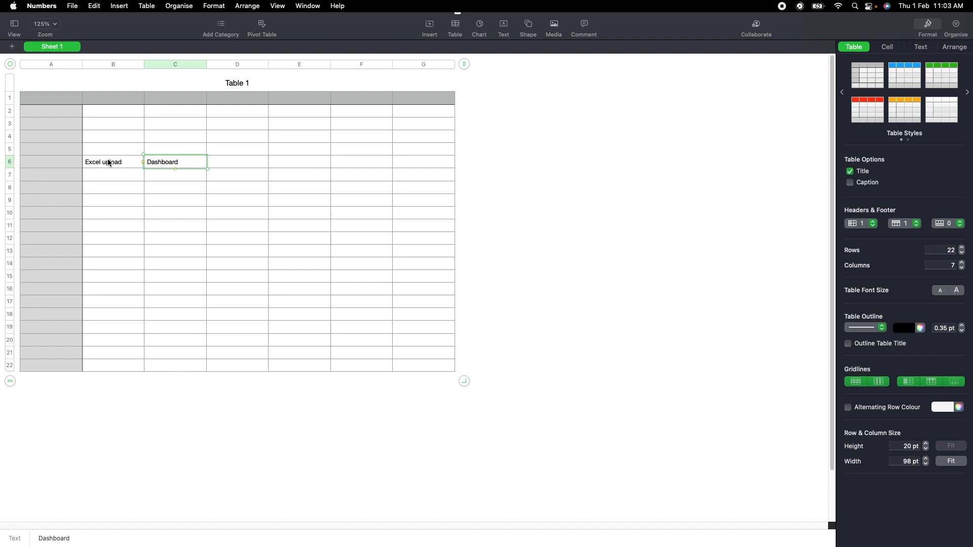
{"action": "left_click", "coordinate": [218, 162]}
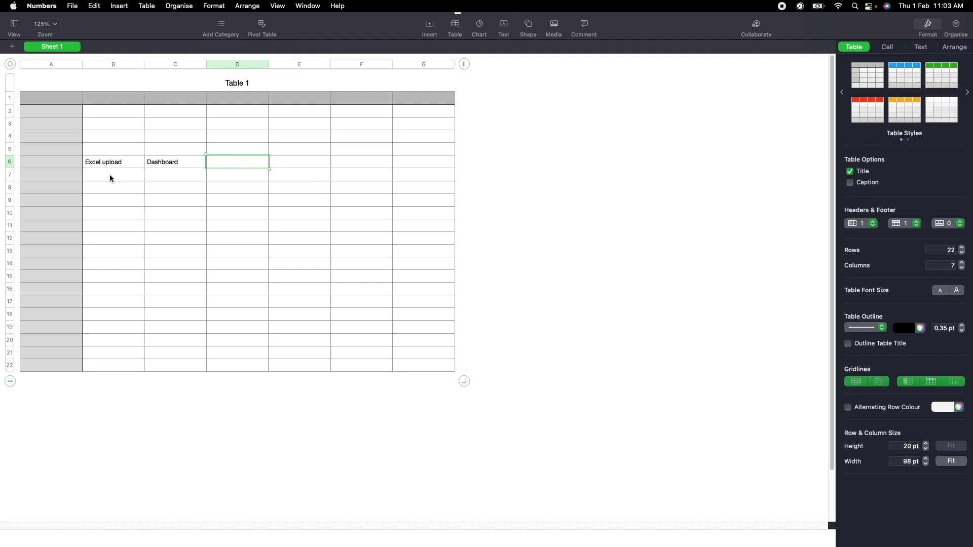
{"action": "left_click", "coordinate": [98, 164]}
{"action": "left_click", "coordinate": [234, 164]}
{"action": "left_click", "coordinate": [233, 175]}
{"action": "left_click", "coordinate": [172, 191]}
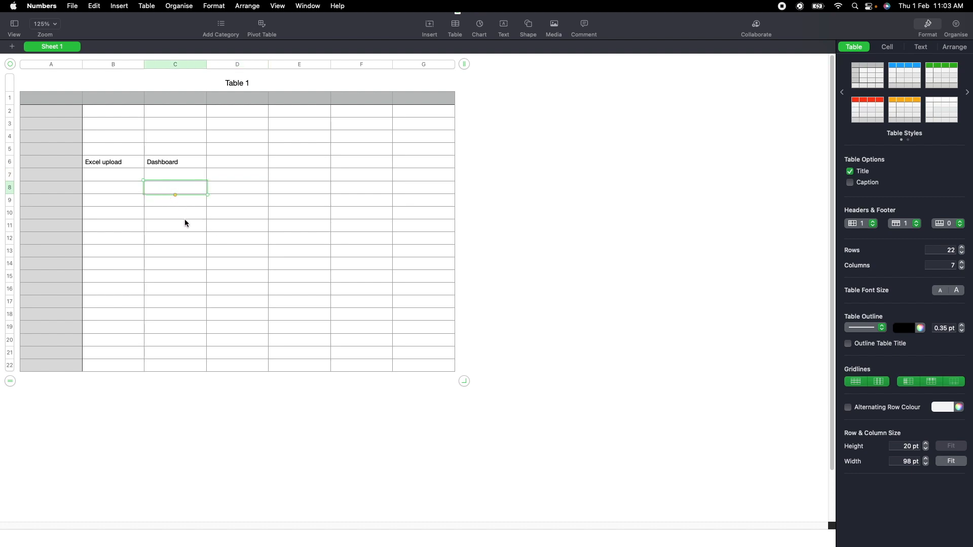
Enter "API to store all the data as Unqork sub" in cell D6, beside the Dashboard entry
{"action": "left_click", "coordinate": [250, 163]}
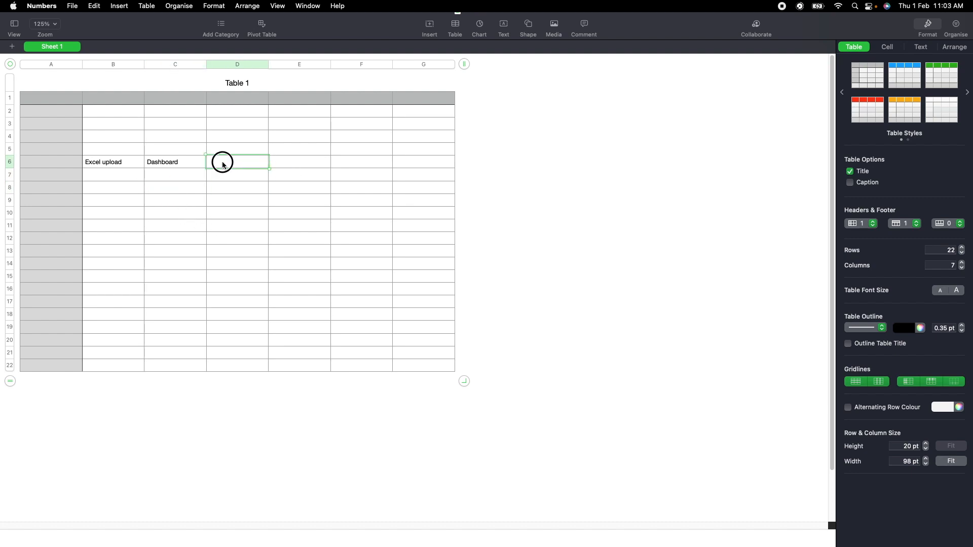
{"action": "type", "text": "API to store r"}
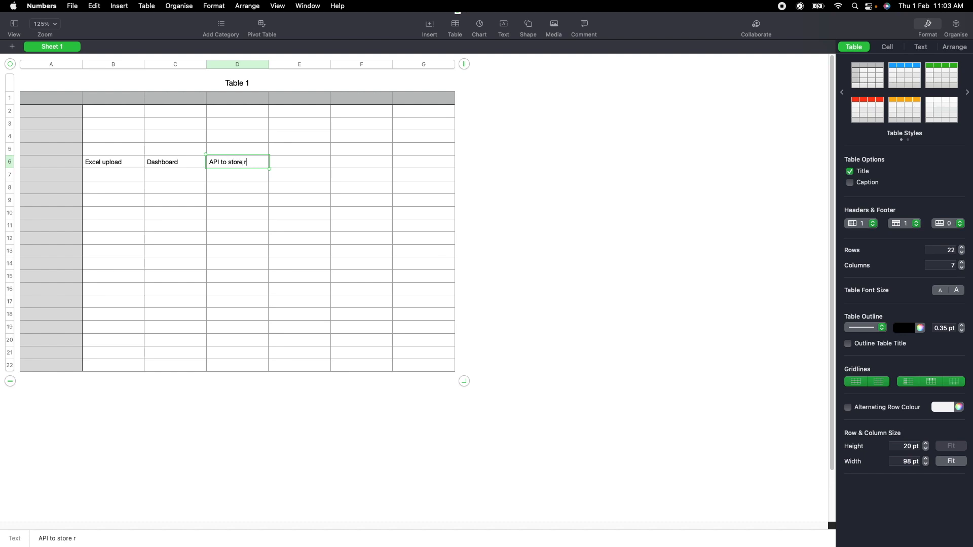
{"action": "type", "text": "ll the data as unqu"}
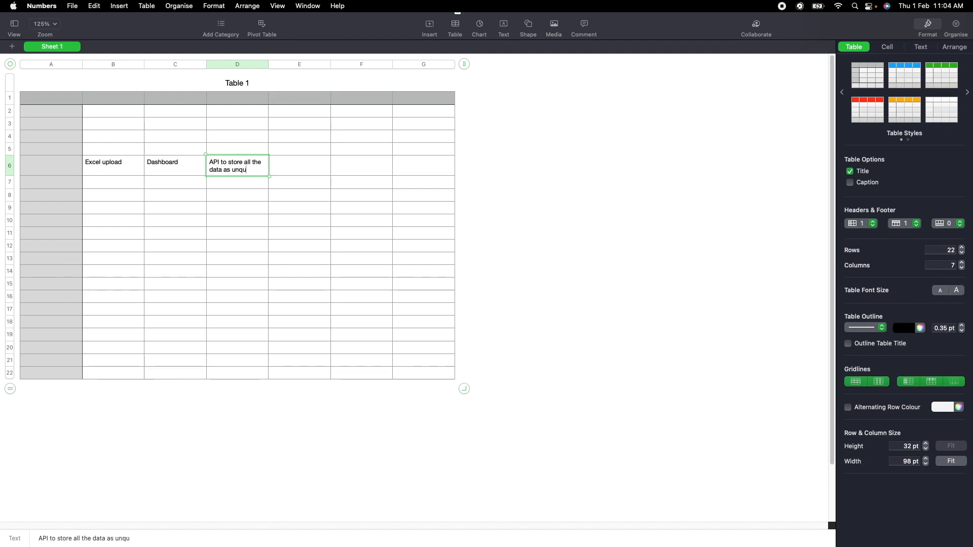
{"action": "key", "text": "BackSpace"}
{"action": "type", "text": "u"}
{"action": "key", "text": "BackSpace"}
{"action": "type", "text": "ork sub"}
{"action": "left_click", "coordinate": [272, 205]}
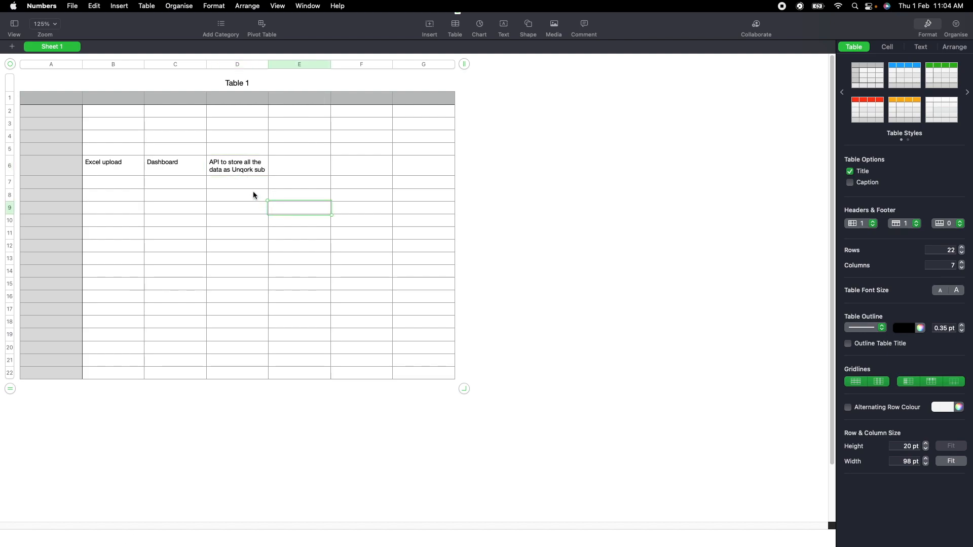
Enter a status update item in cell C7, directly below the Dashboard entry
{"action": "left_click", "coordinate": [225, 182]}
{"action": "left_click", "coordinate": [176, 186]}
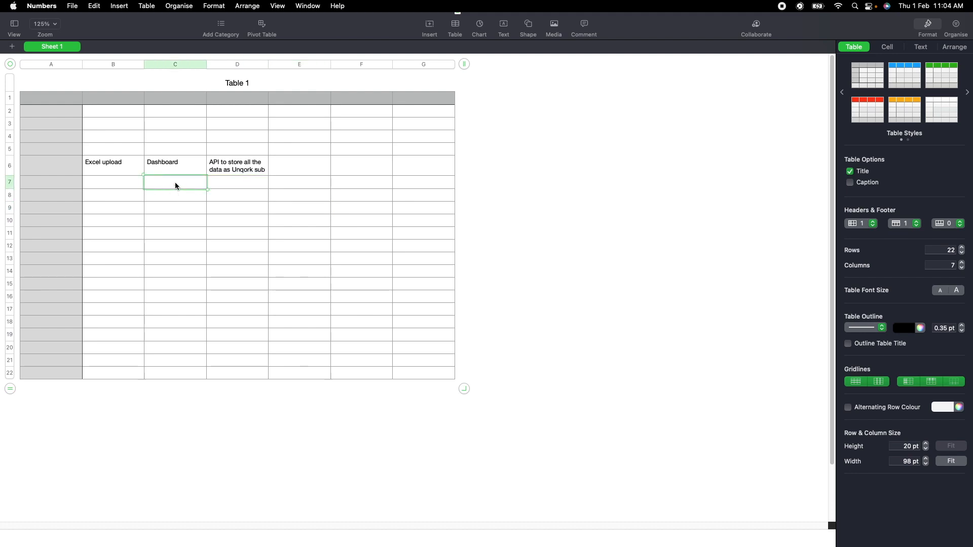
{"action": "type", "text": "Status S"}
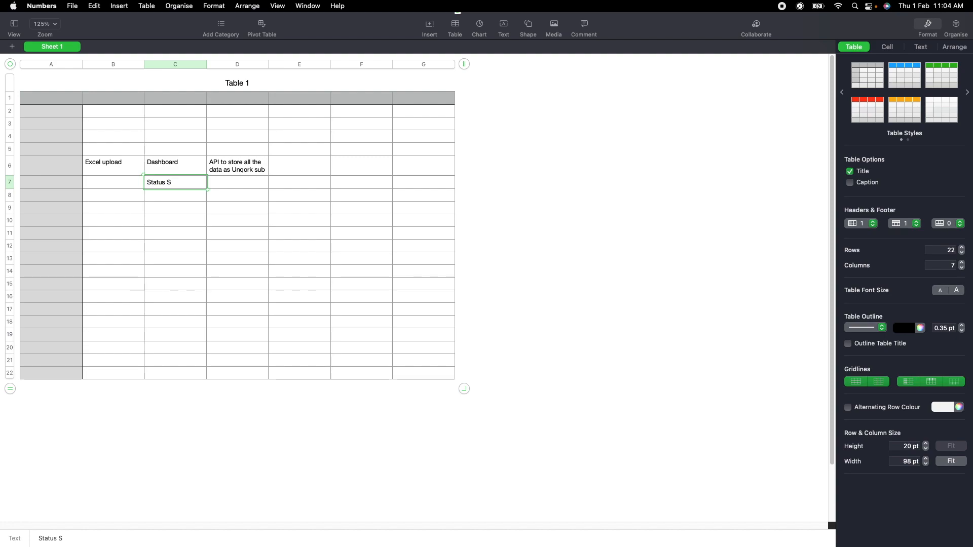
{"action": "type", "text": "update"}
{"action": "left_click", "coordinate": [278, 209]}
{"action": "left_click", "coordinate": [110, 173]}
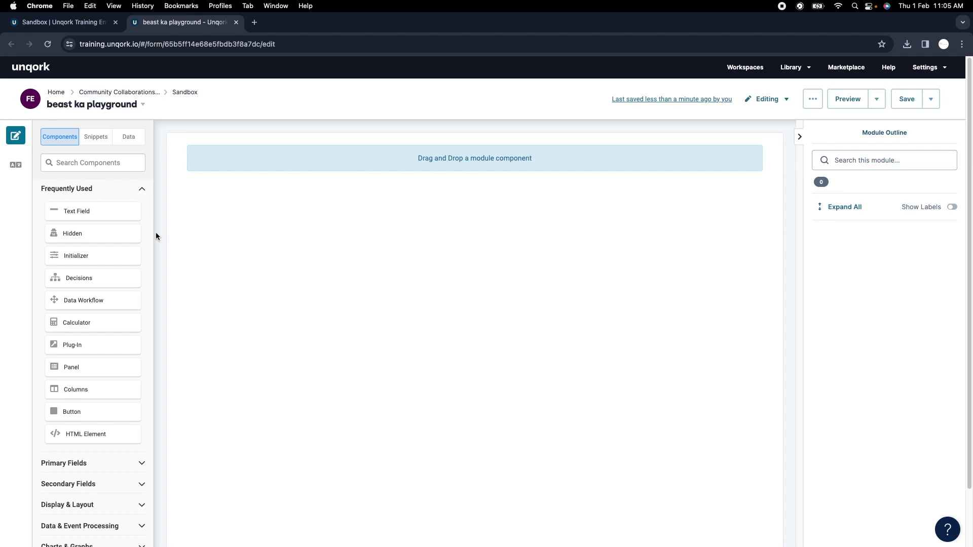
Find the File component, add it to the empty module and set its property ID to fileUpload
{"action": "left_click", "coordinate": [102, 161]}
{"action": "type", "text": "file"}
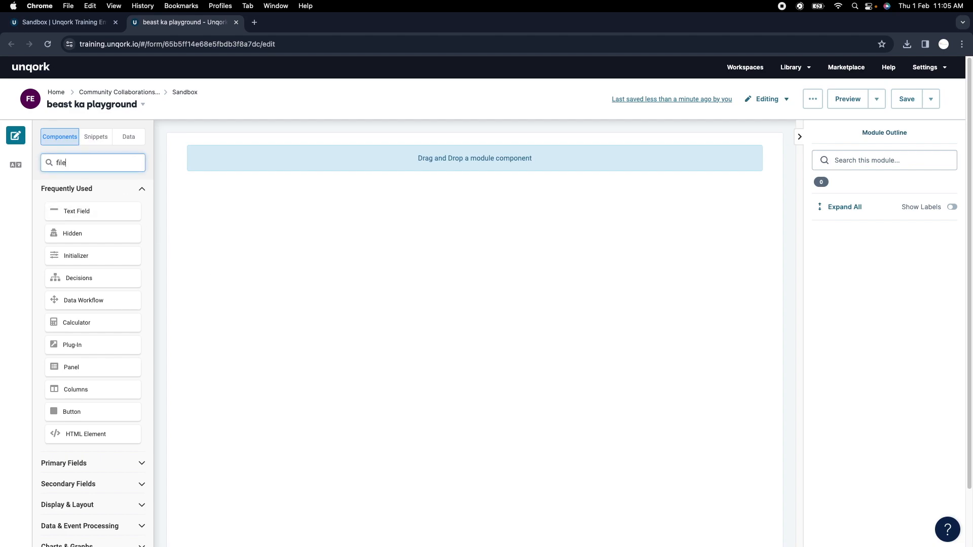
{"action": "left_click_drag", "start_coordinate": [106, 212], "coordinate": [357, 218]}
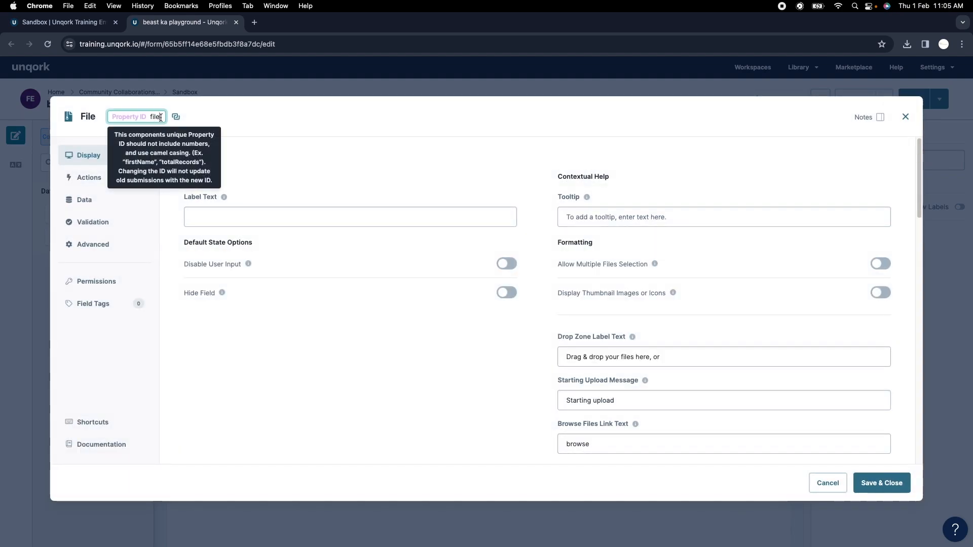
{"action": "type", "text": "Upload"}
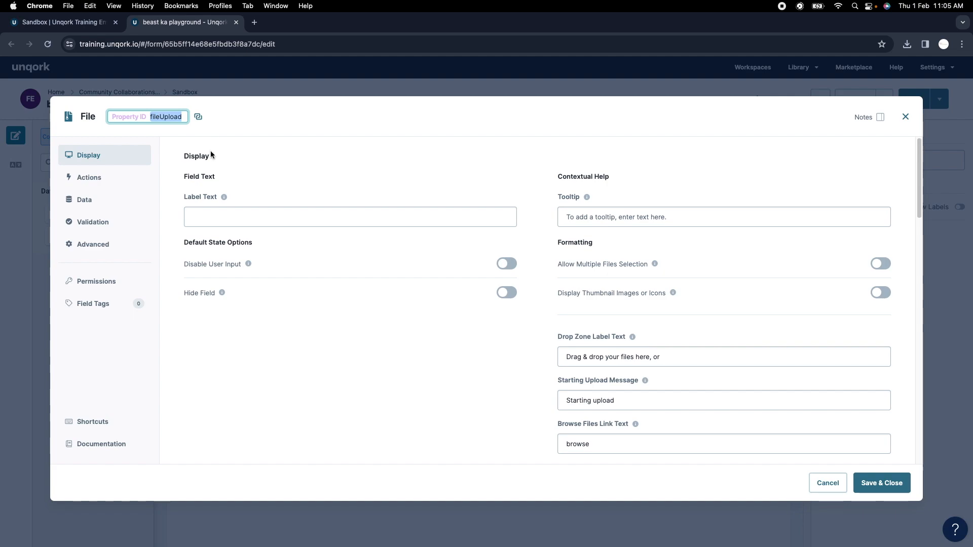
Set the File component's label text to "File Uplaod" and save the component
{"action": "left_click", "coordinate": [221, 219]}
{"action": "type", "text": "File"}
{"action": "key", "text": "BackSpace"}
{"action": "key", "text": "BackSpace"}
{"action": "key", "text": "BackSpace"}
{"action": "key", "text": "BackSpace"}
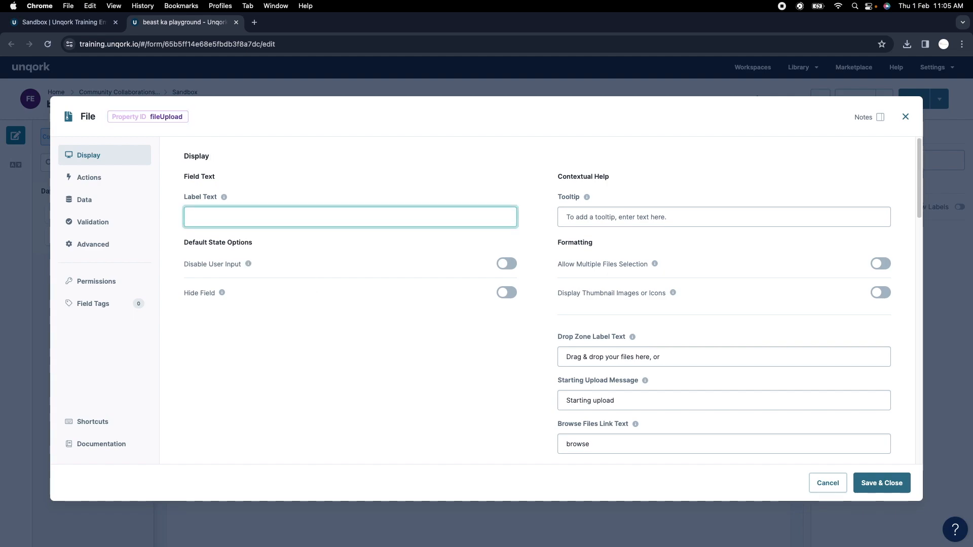
{"action": "type", "text": "File Uplaod"}
{"action": "scroll", "coordinate": [547, 324], "scroll_direction": "down", "scroll_amount": 4}
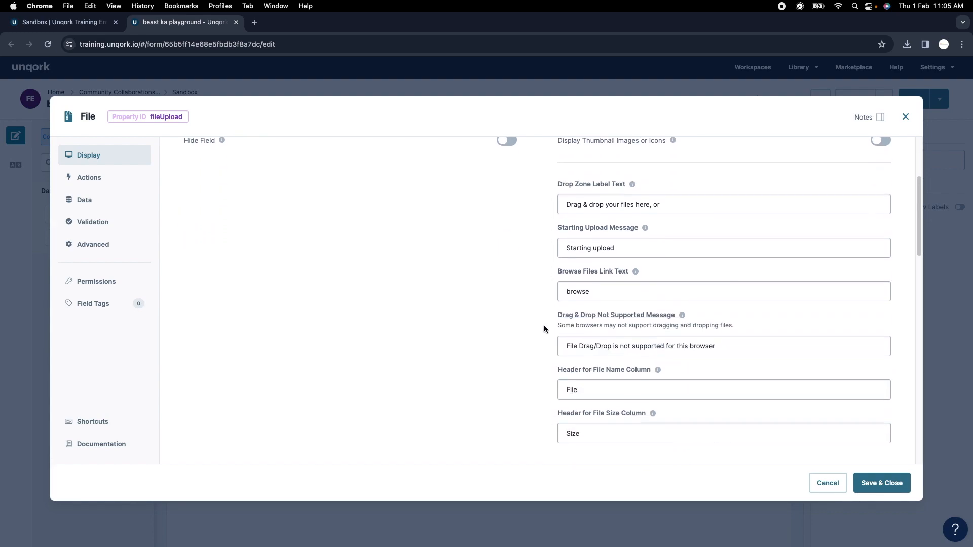
{"action": "left_click", "coordinate": [880, 483]}
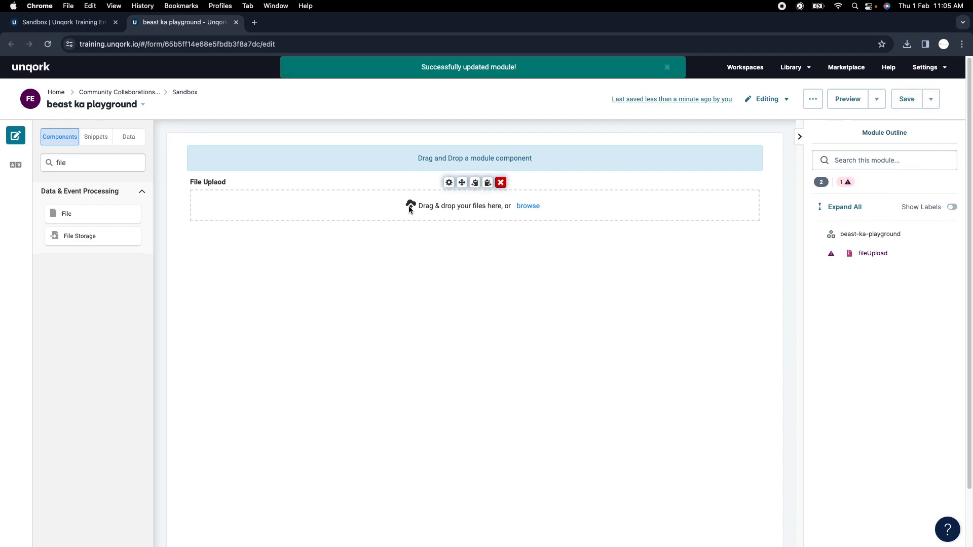
Try enabling Parse Files on Upload in the fileUpload component's advanced settings, and switch it back off
{"action": "left_click", "coordinate": [447, 183]}
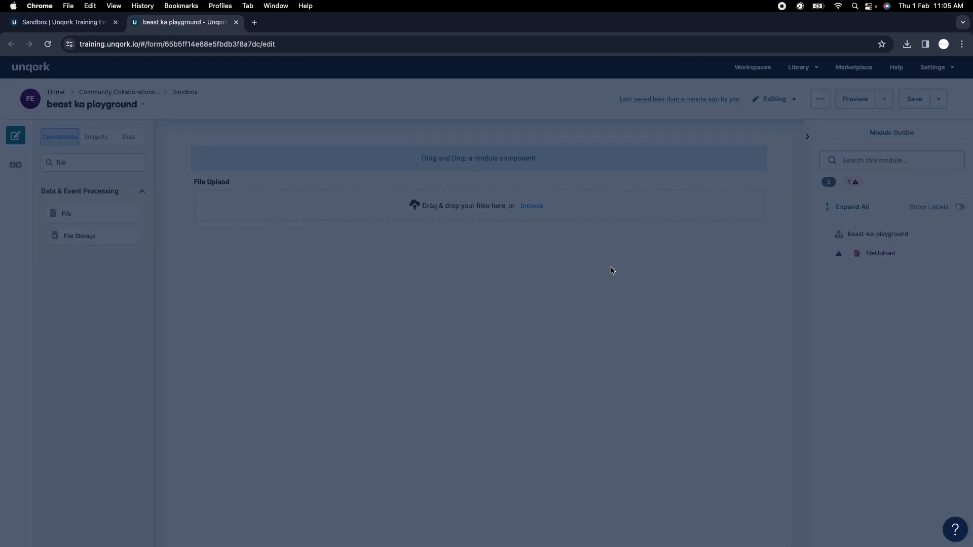
{"action": "scroll", "coordinate": [414, 305], "scroll_direction": "down", "scroll_amount": 15}
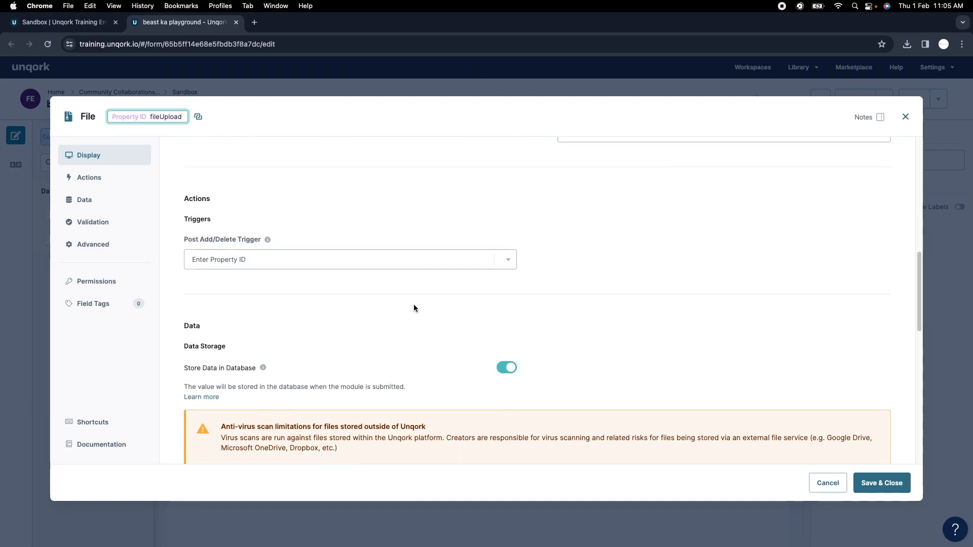
{"action": "scroll", "coordinate": [476, 327], "scroll_direction": "down", "scroll_amount": 6}
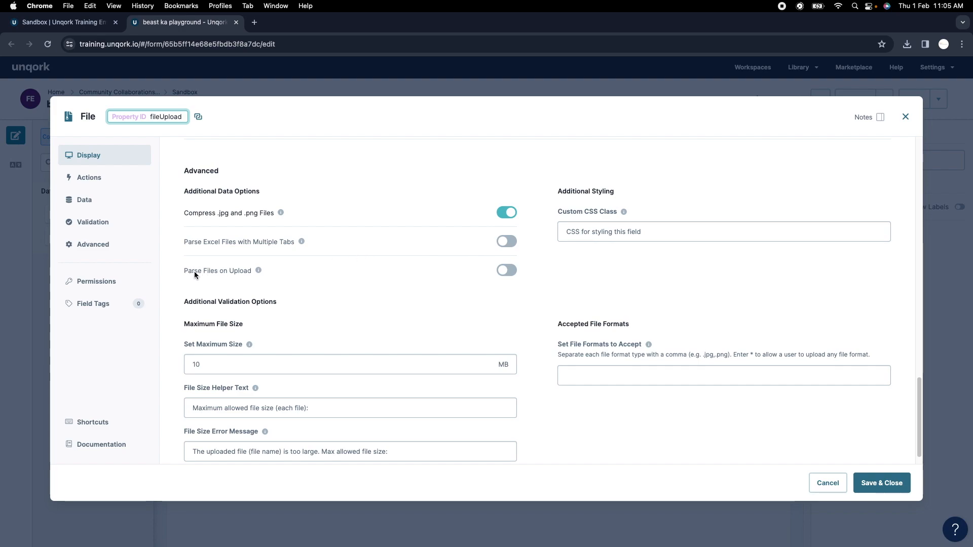
{"action": "left_click", "coordinate": [508, 271]}
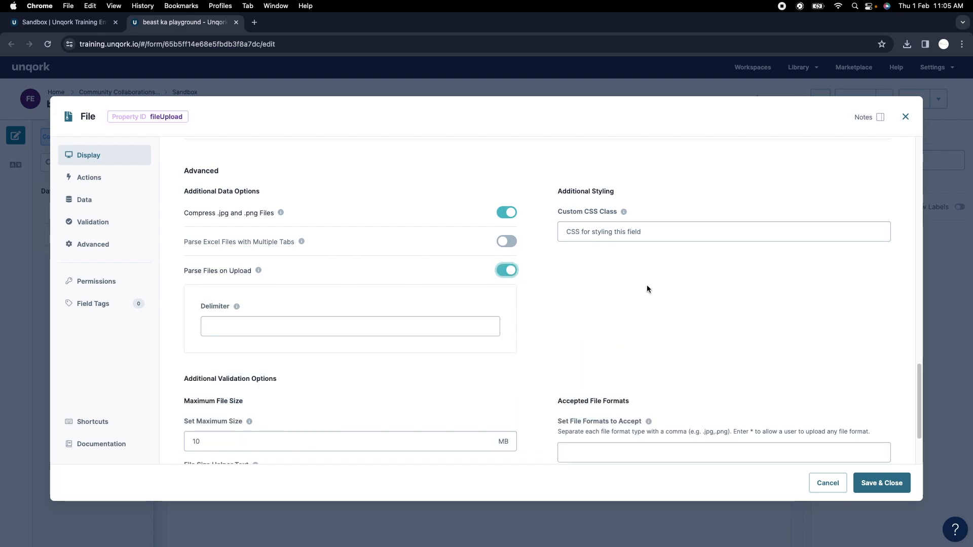
{"action": "left_click", "coordinate": [512, 272]}
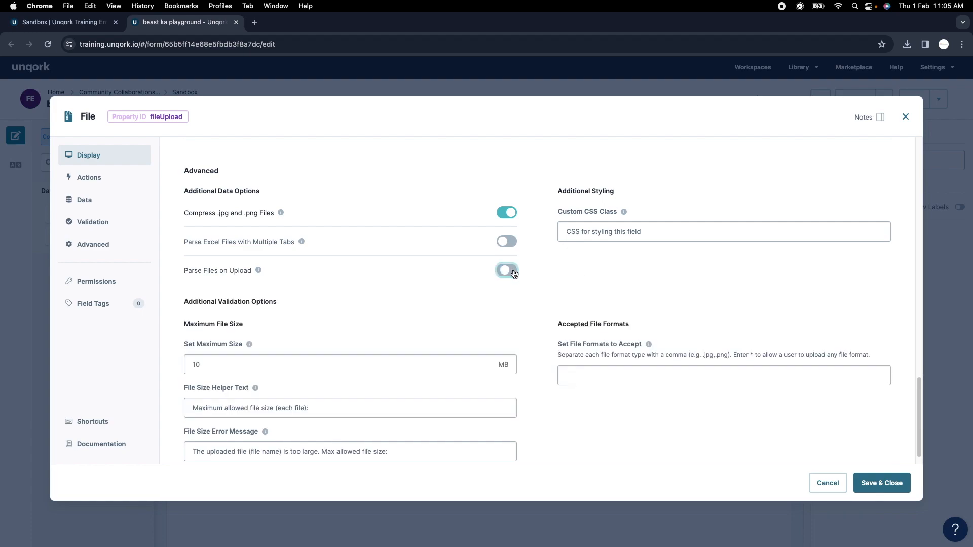
Save the fileUpload component's settings and the module
{"action": "left_click", "coordinate": [882, 483]}
{"action": "left_click", "coordinate": [905, 100]}
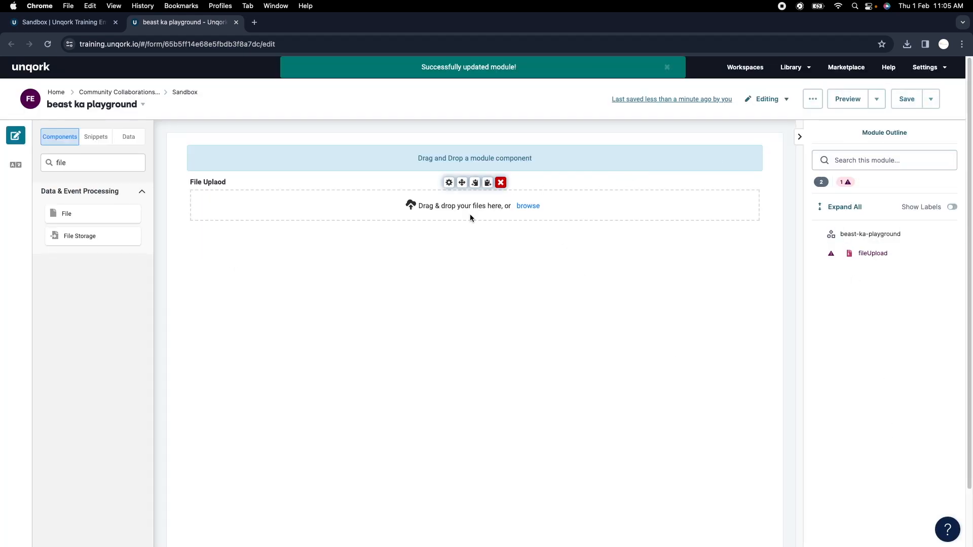
Correct the fileUpload component's label text to "File Upload" and save both the component and the module
{"action": "left_click", "coordinate": [449, 183]}
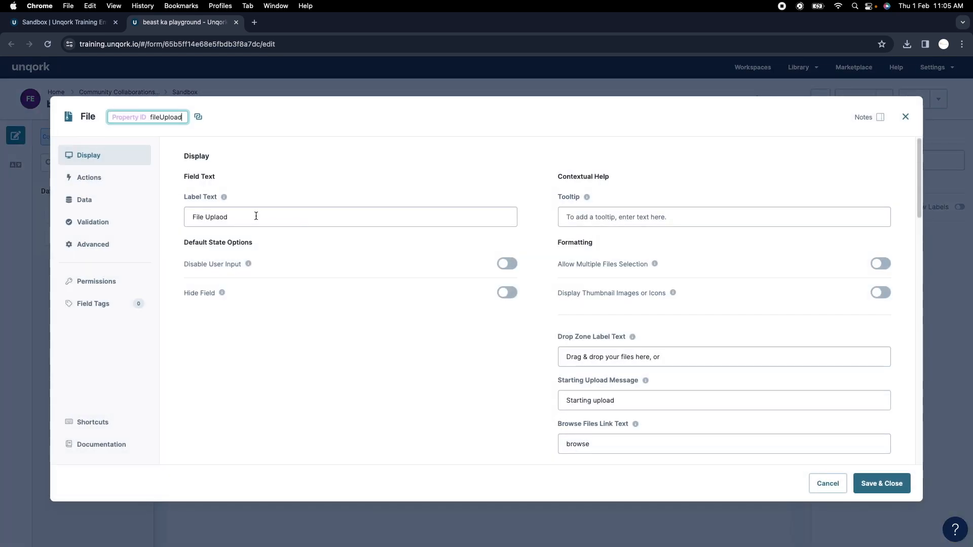
{"action": "left_click", "coordinate": [254, 215]}
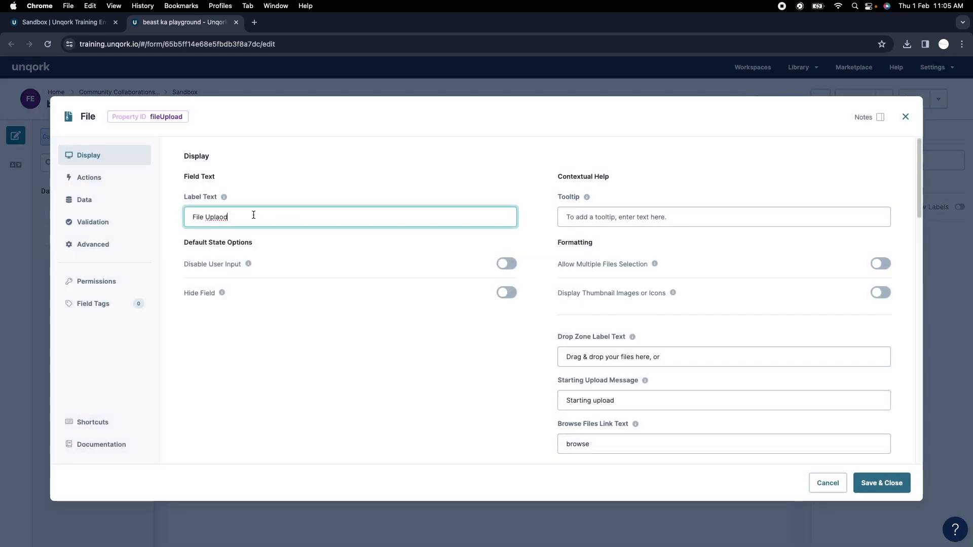
{"action": "key", "text": "BackSpace"}
{"action": "key", "text": "BackSpace"}
{"action": "type", "text": "oad"}
{"action": "left_click", "coordinate": [879, 487]}
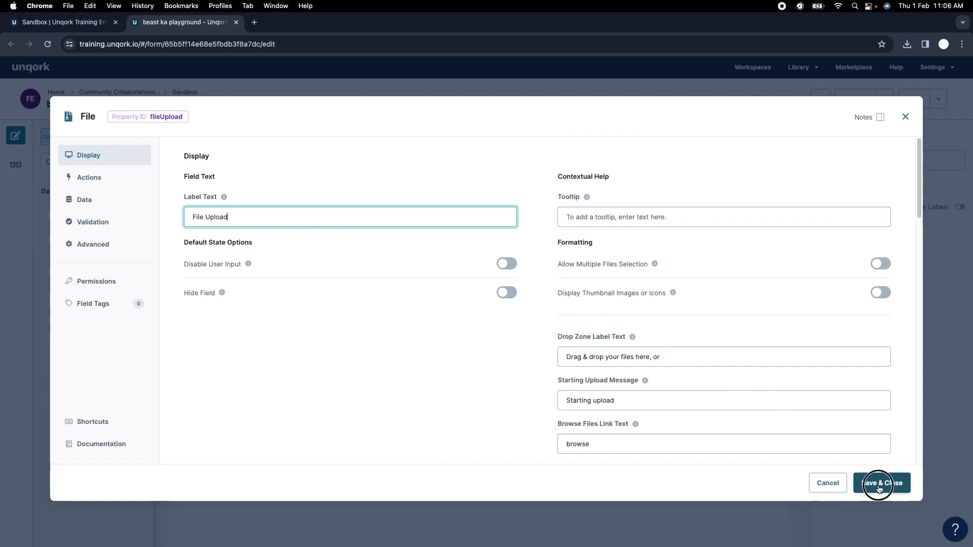
{"action": "left_click", "coordinate": [907, 98]}
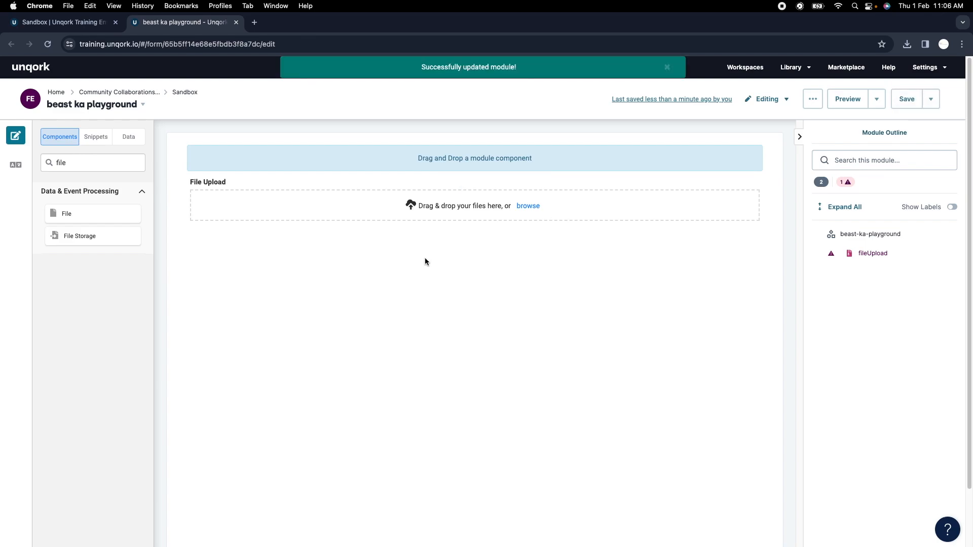
Switch to Finder and open Employee_Data.xlsx from Downloads to examine its columns and rows
{"action": "key", "text": "super+Tab"}
{"action": "key", "text": "super+Tab"}
{"action": "key", "text": "super+Tab"}
{"action": "key", "text": "super+Tab"}
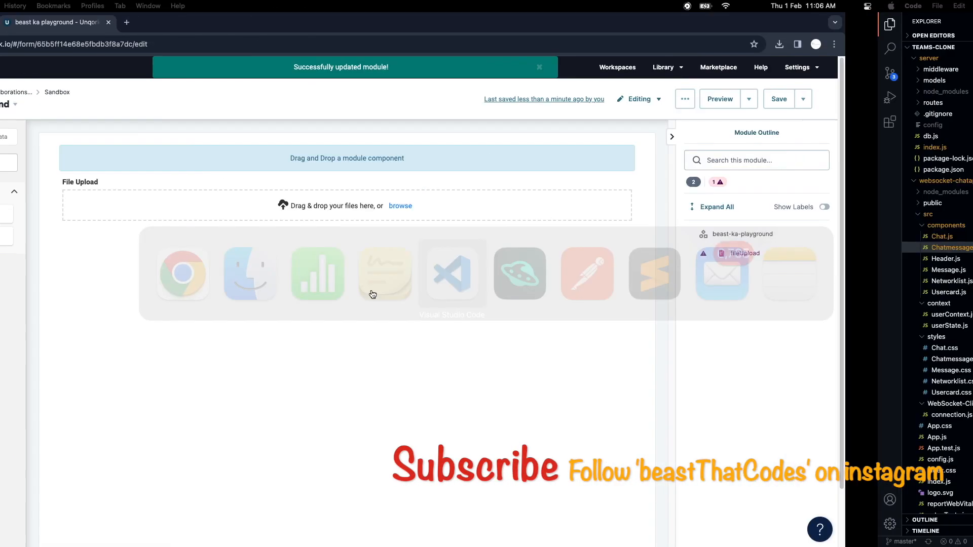
{"action": "key", "text": "super+Tab"}
{"action": "key", "text": "super+Tab"}
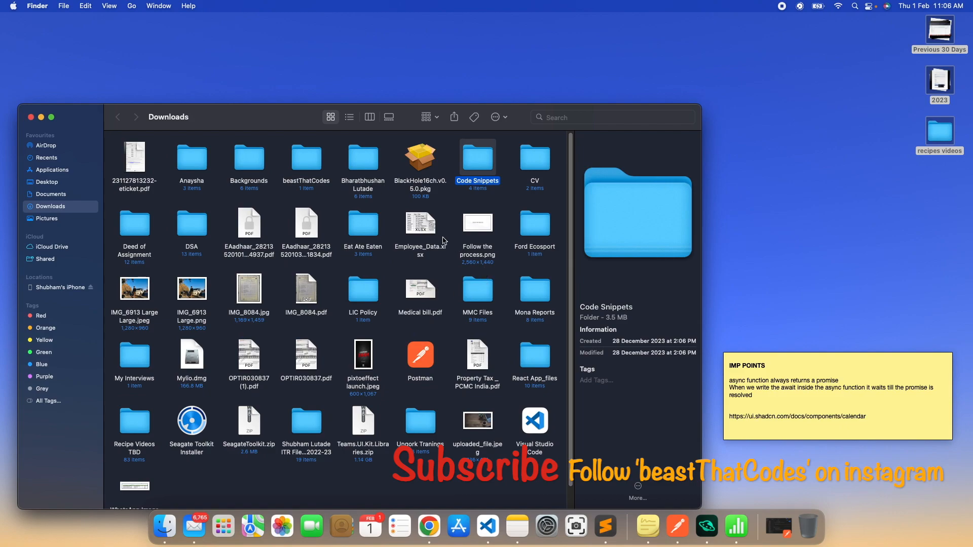
{"action": "double_click", "coordinate": [425, 225]}
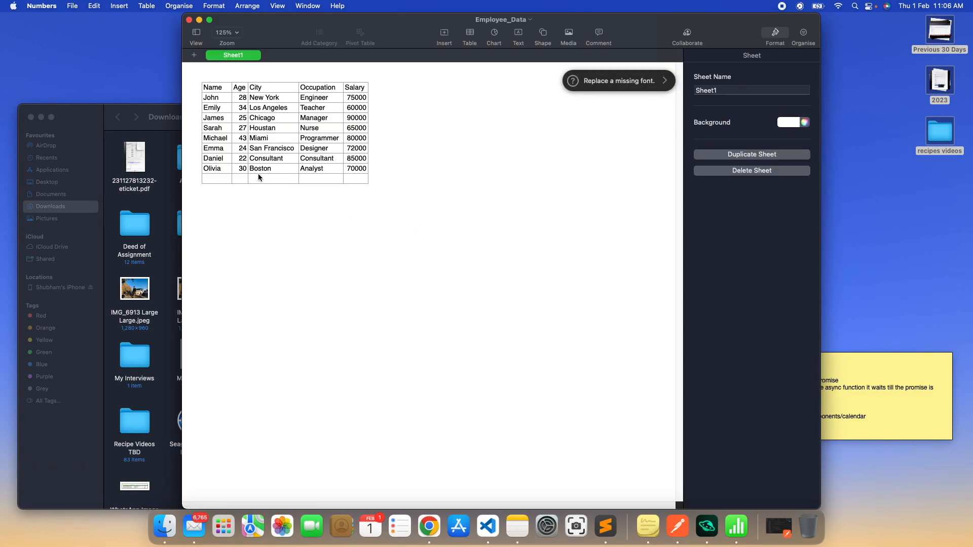
{"action": "left_click", "coordinate": [327, 171]}
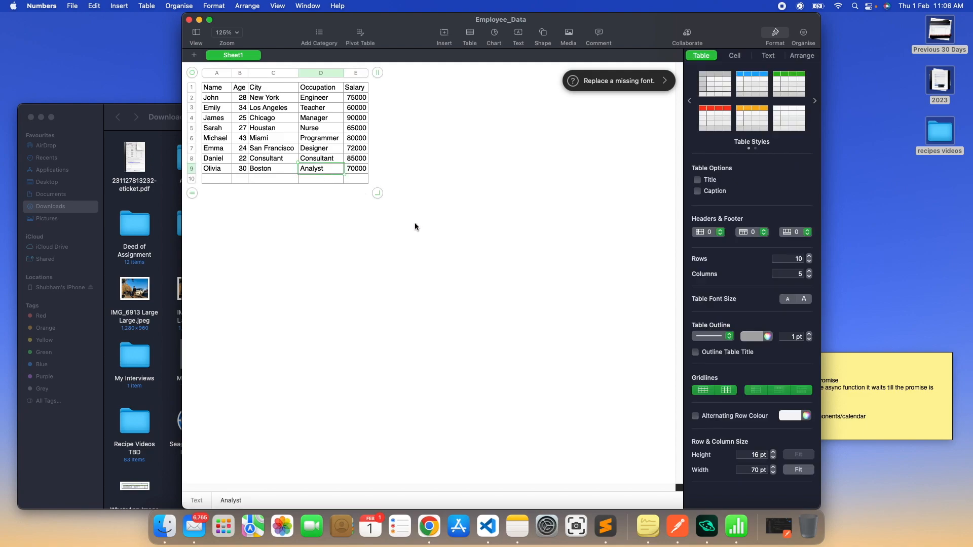
Return to the module in Chrome and open its preview
{"action": "key", "text": "super+Tab"}
{"action": "key", "text": "super+Tab"}
{"action": "key", "text": "Tab"}
{"action": "key", "text": "super+Tab"}
{"action": "key", "text": "Tab"}
{"action": "key", "text": "Tab"}
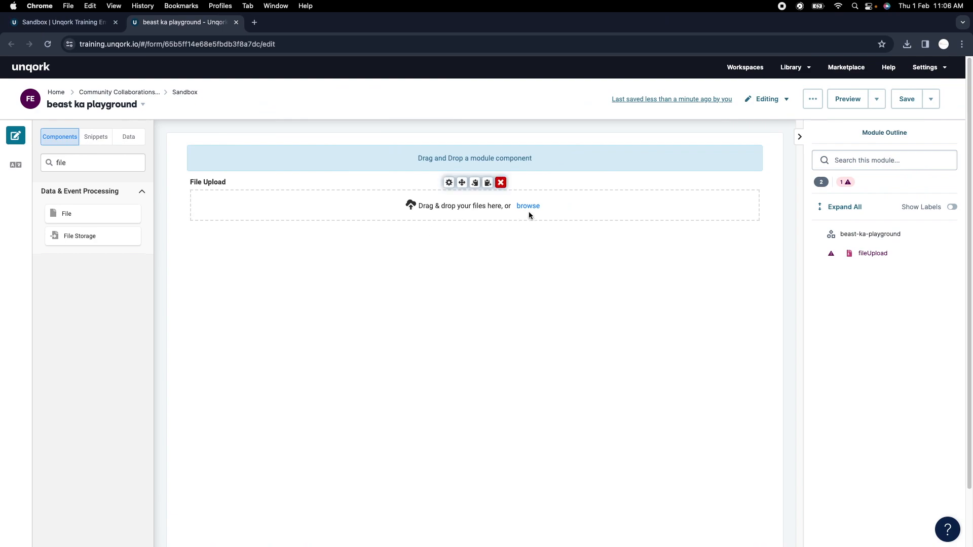
{"action": "left_click", "coordinate": [847, 99]}
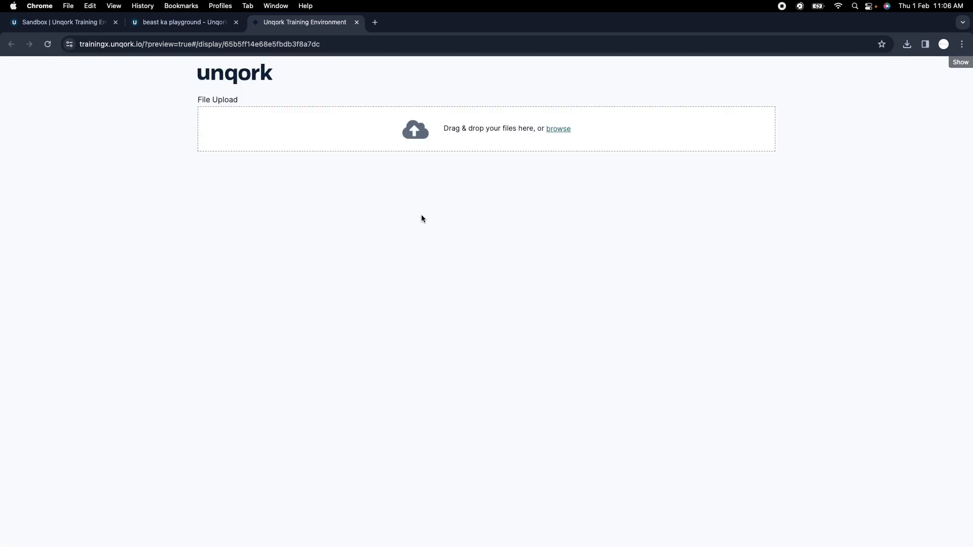
Upload Employee_Data.xlsx from Downloads through the previewed File Upload field
{"action": "left_click", "coordinate": [554, 130]}
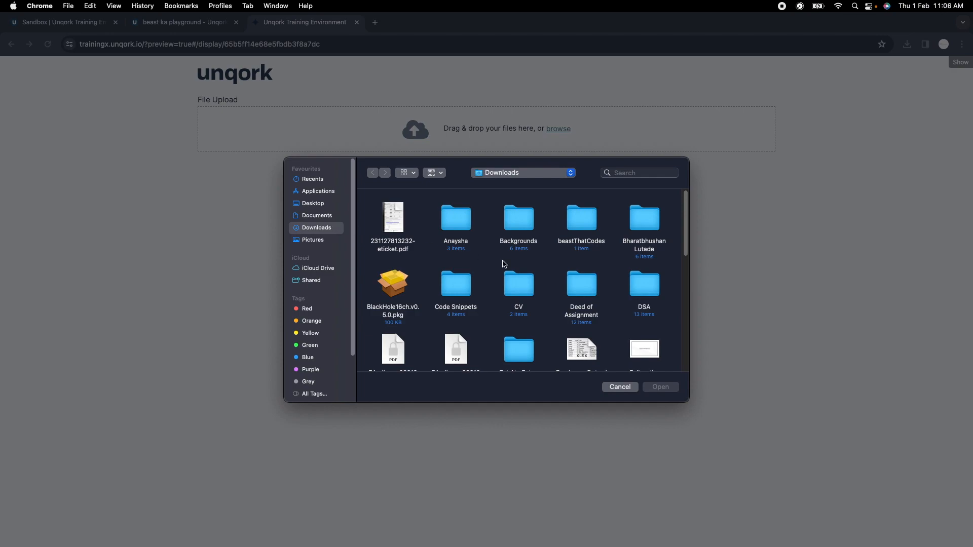
{"action": "scroll", "coordinate": [585, 297], "scroll_direction": "down", "scroll_amount": 2}
{"action": "left_click", "coordinate": [582, 326]}
{"action": "left_click", "coordinate": [660, 386]}
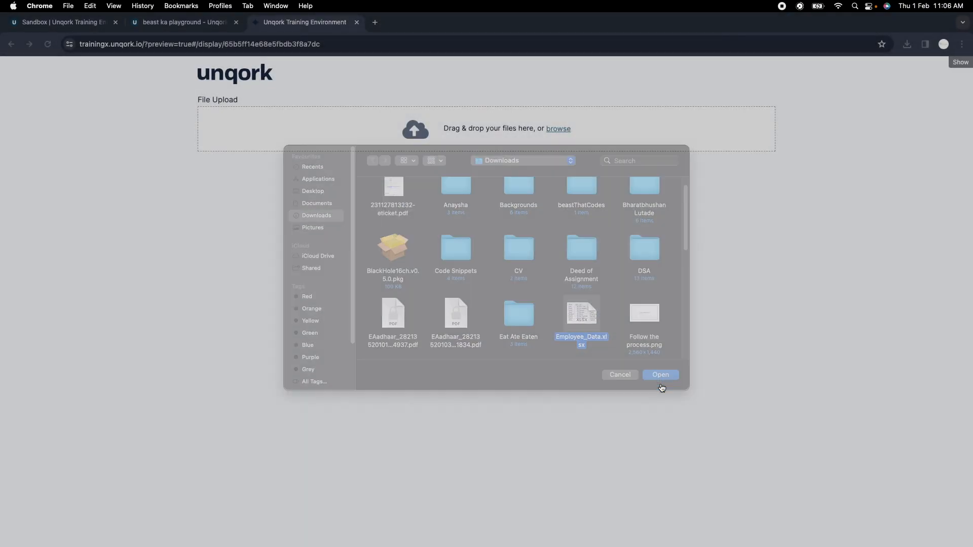
Inspect the preview page and evaluate angular.element('.unqorkio-form').scope().submission in a cleared console
{"action": "right_click", "coordinate": [417, 242]}
{"action": "left_click", "coordinate": [481, 426]}
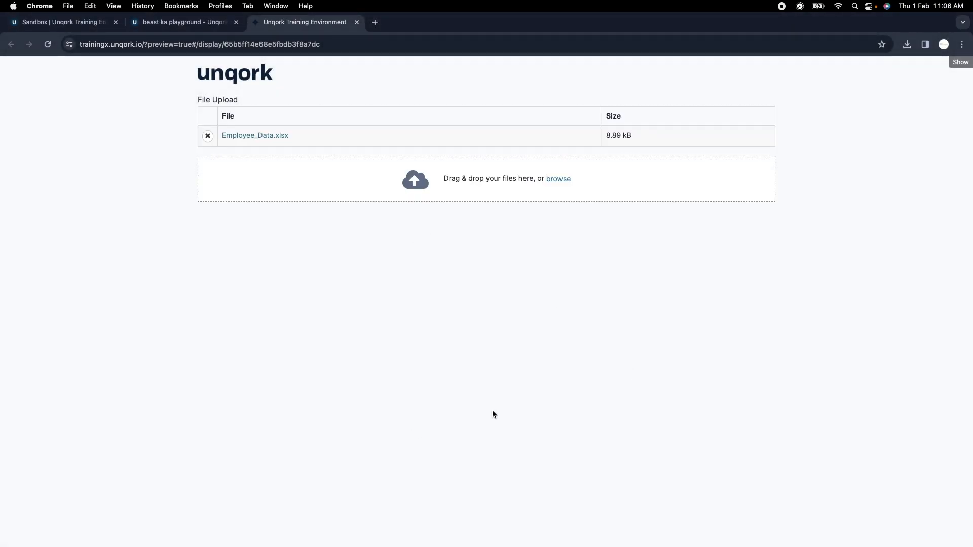
{"action": "left_click", "coordinate": [752, 64]}
{"action": "left_click", "coordinate": [687, 78]}
{"action": "left_click", "coordinate": [752, 65]}
{"action": "left_click", "coordinate": [686, 78]}
{"action": "type", "text": "angular.element('.unqorkio-form').scope().submission"}
{"action": "key", "text": "Return"}
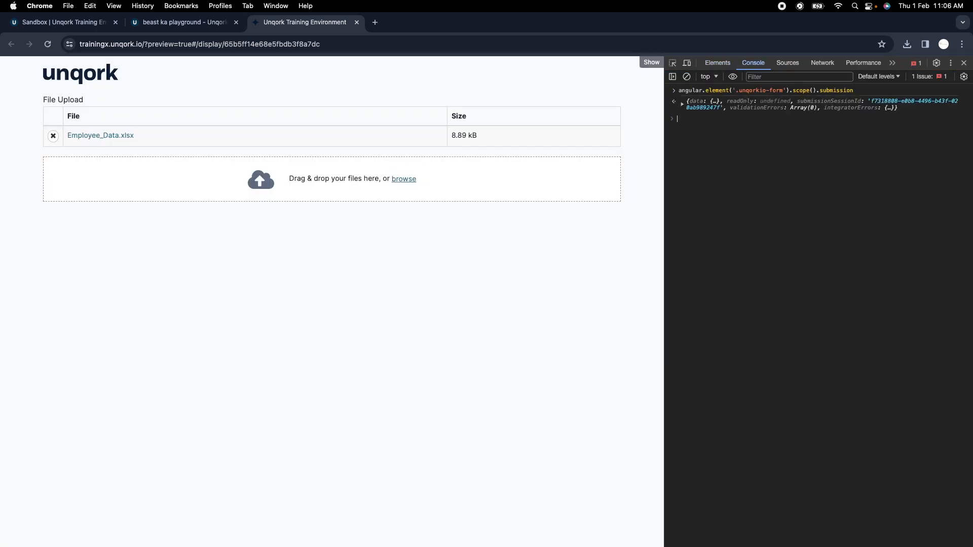
Expand the submission data down to the first fileUpload entry to examine its properties
{"action": "left_click", "coordinate": [682, 104]}
{"action": "left_click", "coordinate": [688, 115]}
{"action": "left_click", "coordinate": [709, 132]}
{"action": "left_click", "coordinate": [701, 139]}
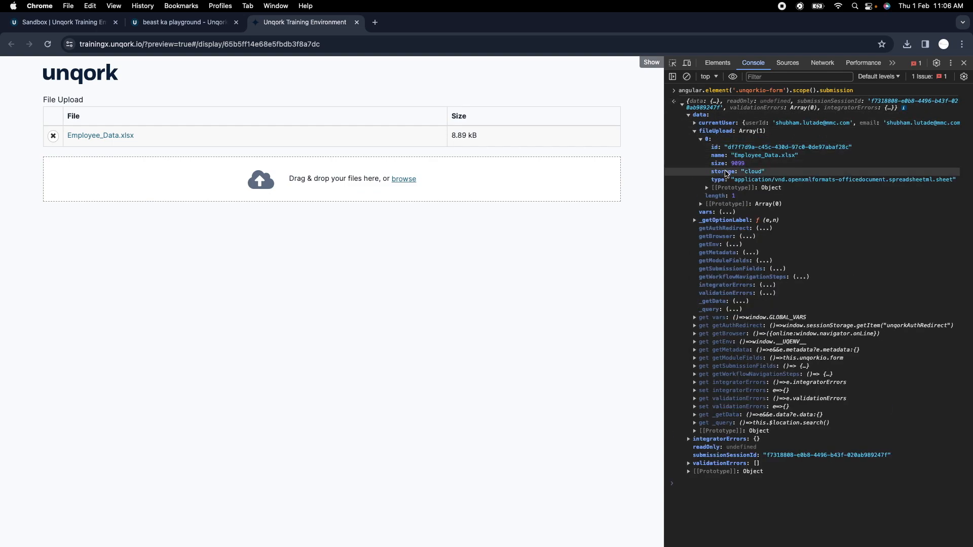
Check the employee rows of Employee_Data in Numbers against the console data, and return to Chrome
{"action": "key", "text": "super+Tab"}
{"action": "key", "text": "super+Tab"}
{"action": "key", "text": "super+Tab"}
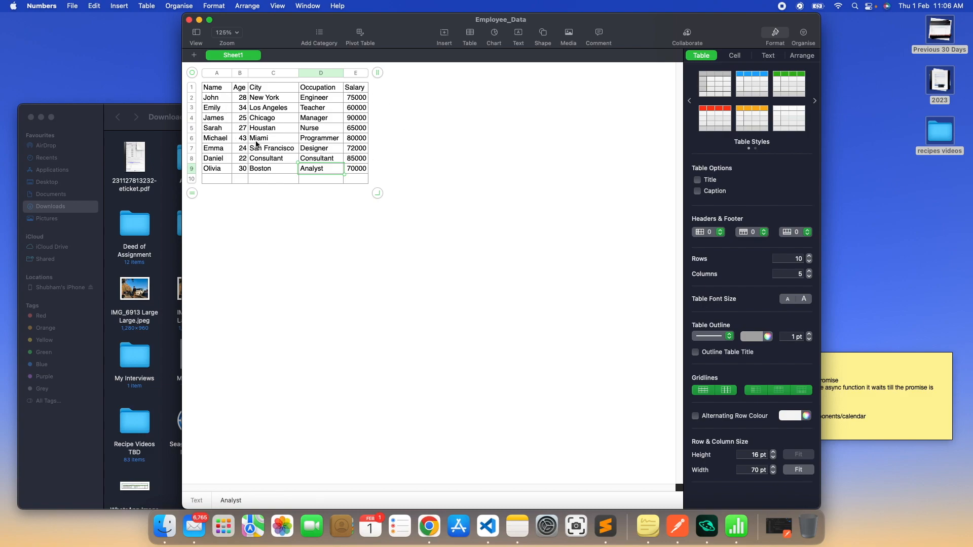
{"action": "key", "text": "ctrl+Right"}
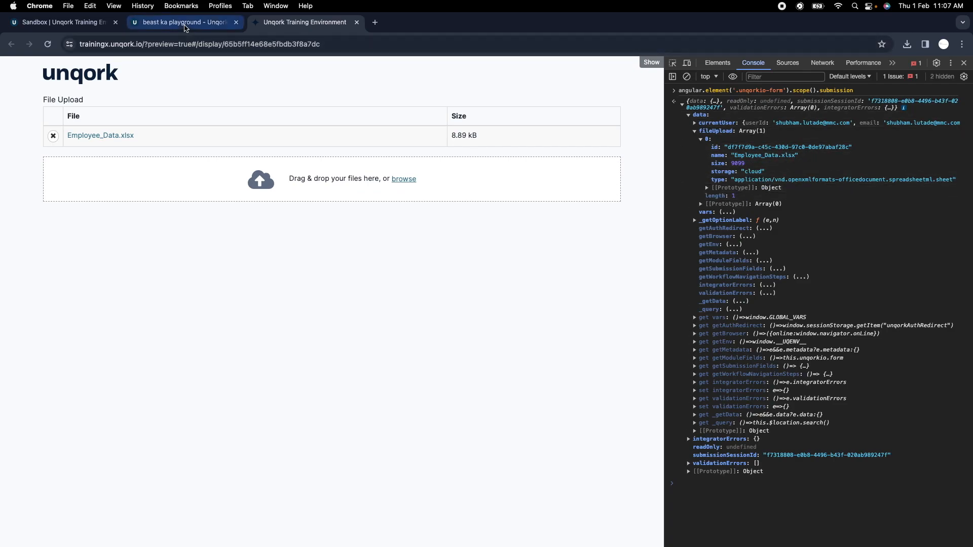
Enable Parse Files on Upload for the fileUpload component in the module editor, and save the component and the module
{"action": "left_click", "coordinate": [183, 23]}
{"action": "left_click", "coordinate": [449, 182]}
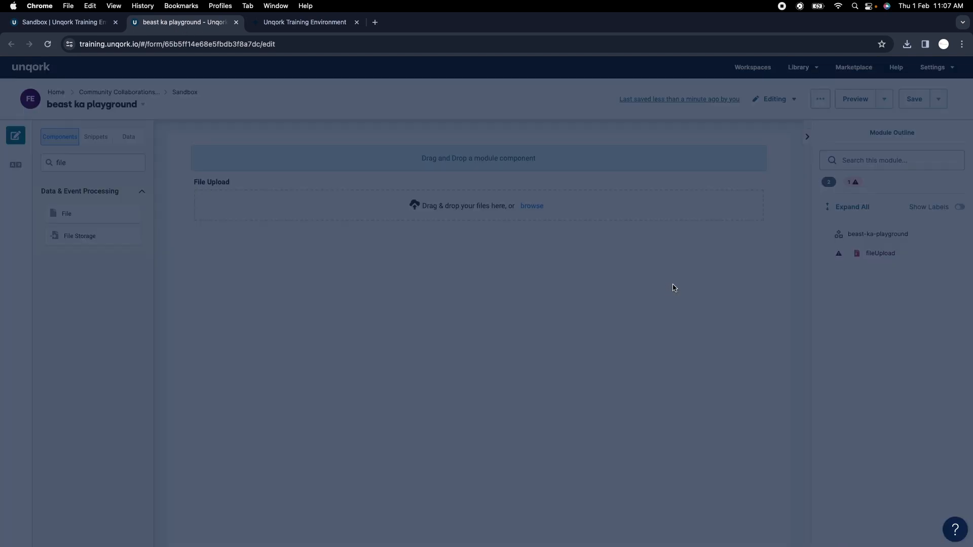
{"action": "scroll", "coordinate": [400, 324], "scroll_direction": "down", "scroll_amount": 10}
{"action": "scroll", "coordinate": [400, 323], "scroll_direction": "down", "scroll_amount": 10}
{"action": "scroll", "coordinate": [388, 336], "scroll_direction": "up", "scroll_amount": 5}
{"action": "scroll", "coordinate": [317, 364], "scroll_direction": "down", "scroll_amount": 5}
{"action": "left_click", "coordinate": [512, 248]}
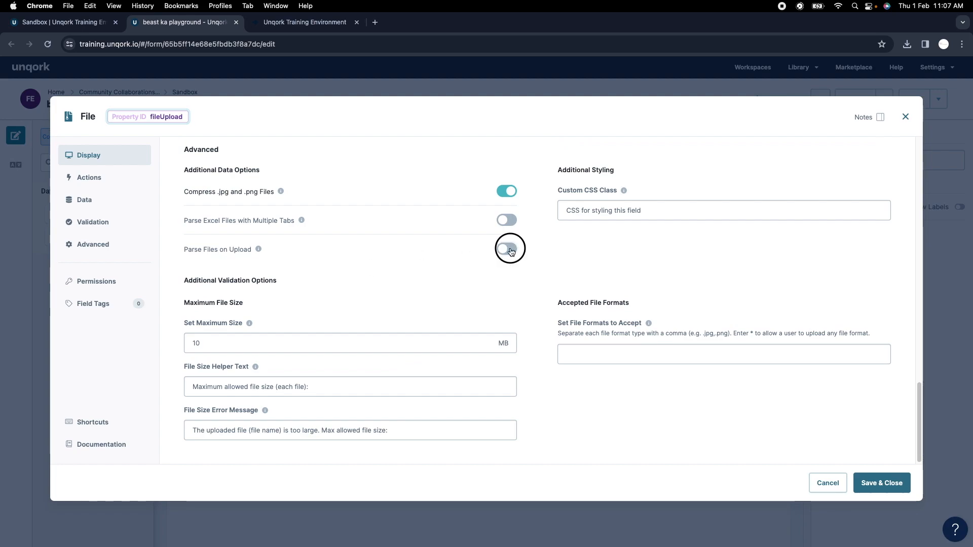
{"action": "left_click", "coordinate": [895, 480]}
{"action": "left_click", "coordinate": [896, 99]}
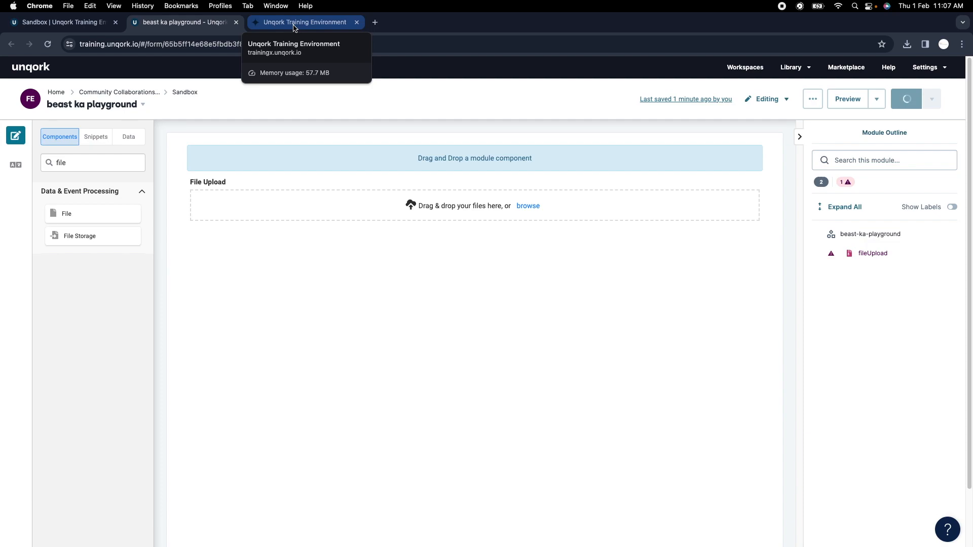
Reload the module preview and upload Employee_Data.xlsx again
{"action": "left_click", "coordinate": [295, 22]}
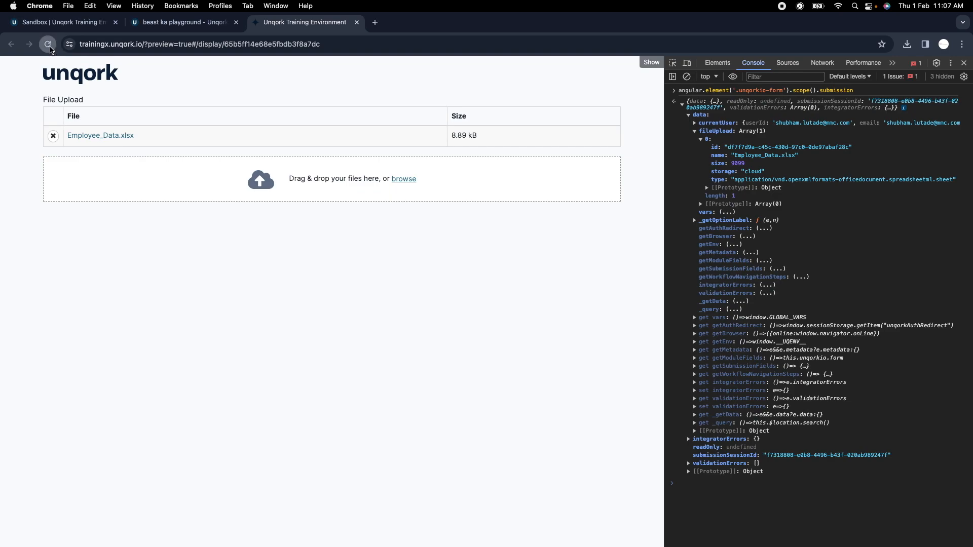
{"action": "left_click", "coordinate": [48, 44]}
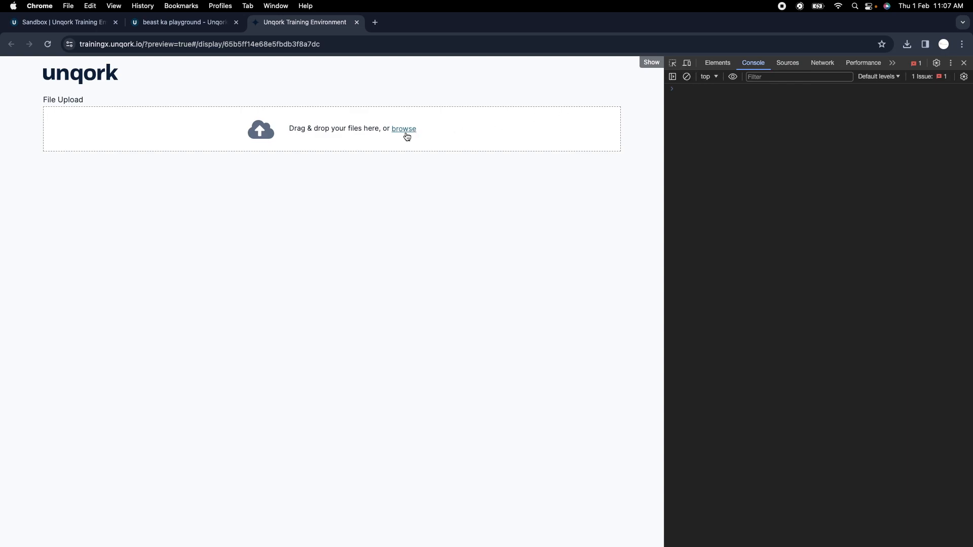
{"action": "left_click", "coordinate": [404, 132]}
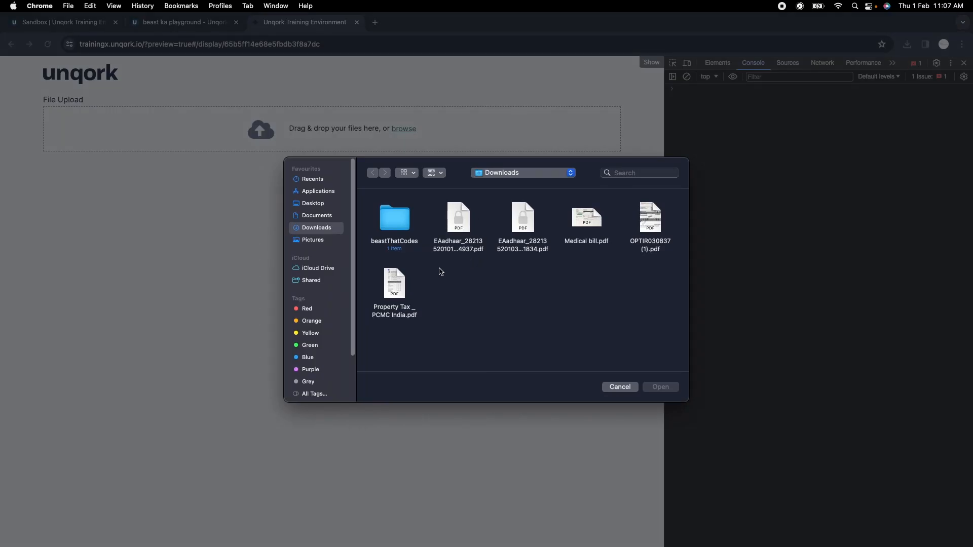
{"action": "scroll", "coordinate": [547, 307], "scroll_direction": "down", "scroll_amount": 1}
{"action": "left_click", "coordinate": [595, 329]}
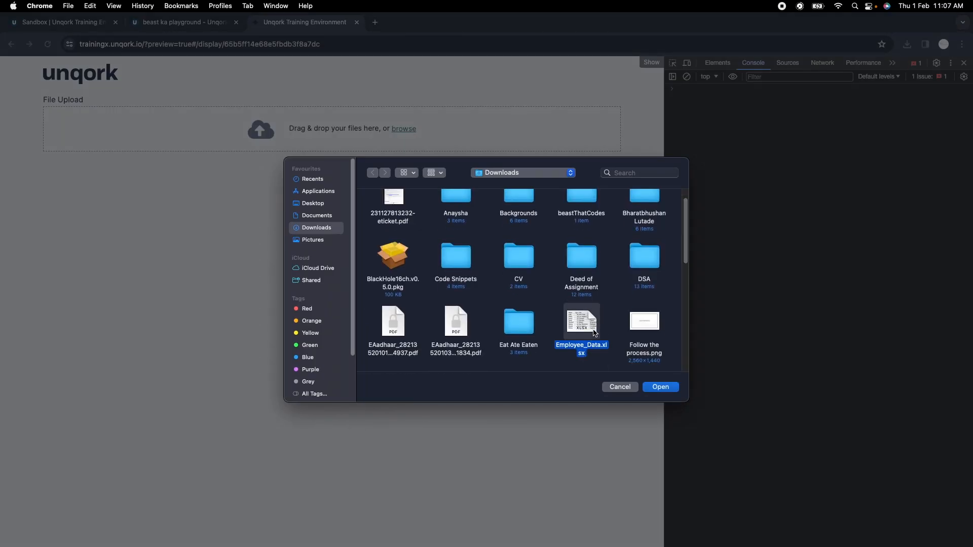
{"action": "left_click", "coordinate": [669, 388]}
Evaluate angular.element('.unqorkio-form').scope().submission again and expand the json array of the first fileUpload entry
{"action": "left_click", "coordinate": [690, 93]}
{"action": "type", "text": "angular.element('.unqorkio-form').scope().submission"}
{"action": "key", "text": "Return"}
{"action": "left_click", "coordinate": [689, 101]}
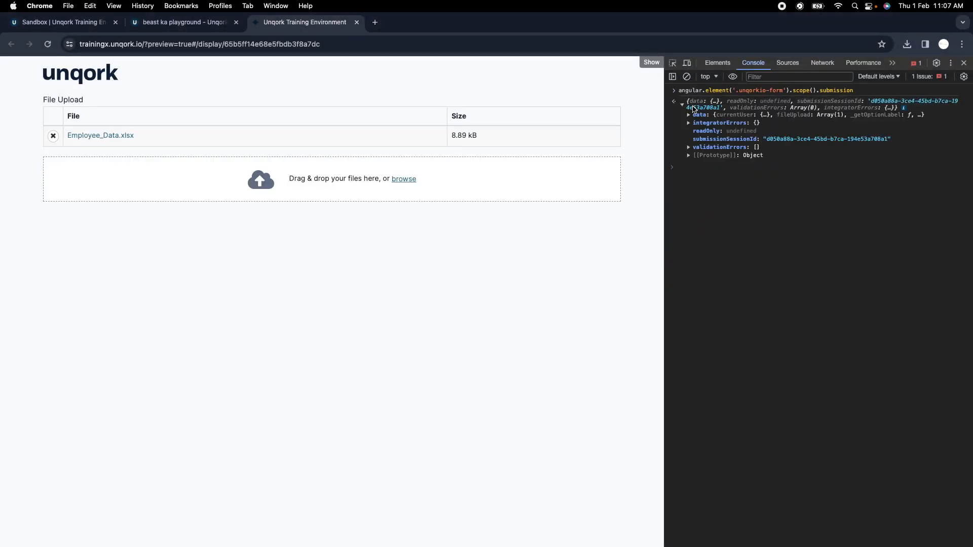
{"action": "left_click", "coordinate": [688, 115]}
{"action": "left_click", "coordinate": [703, 130]}
{"action": "left_click", "coordinate": [701, 139]}
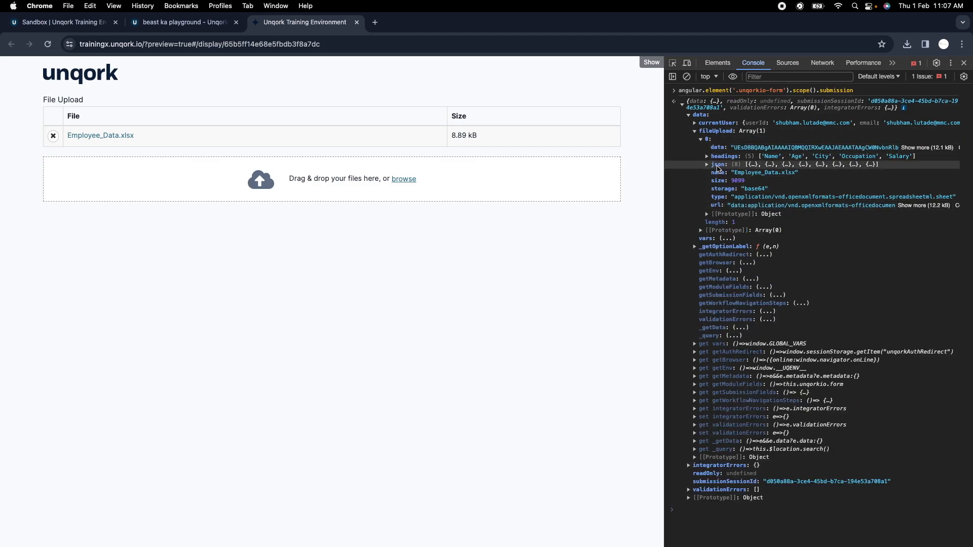
{"action": "left_click", "coordinate": [717, 167]}
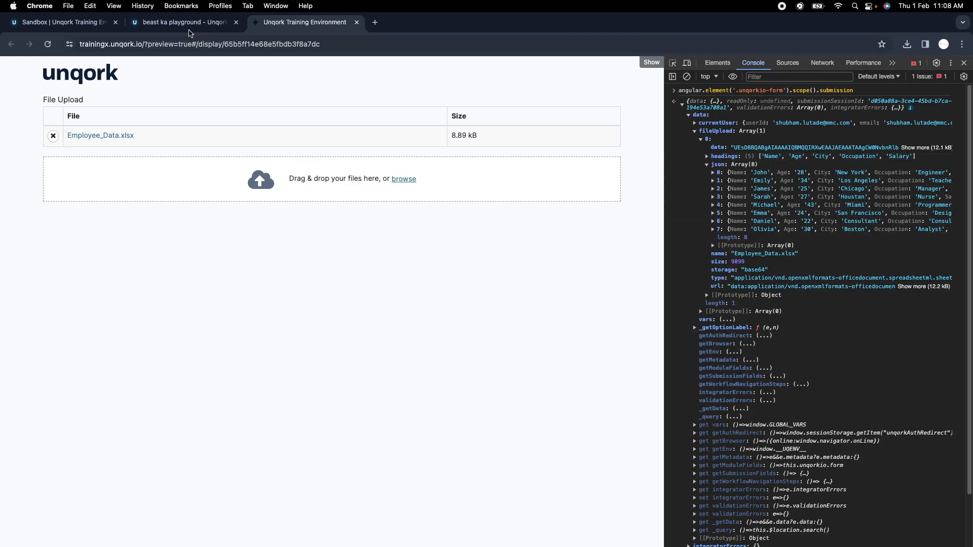
Find the ViewGrid component in the module editor and add it below the File Upload field
{"action": "left_click", "coordinate": [182, 22]}
{"action": "double_click", "coordinate": [110, 162]}
{"action": "type", "text": "view"}
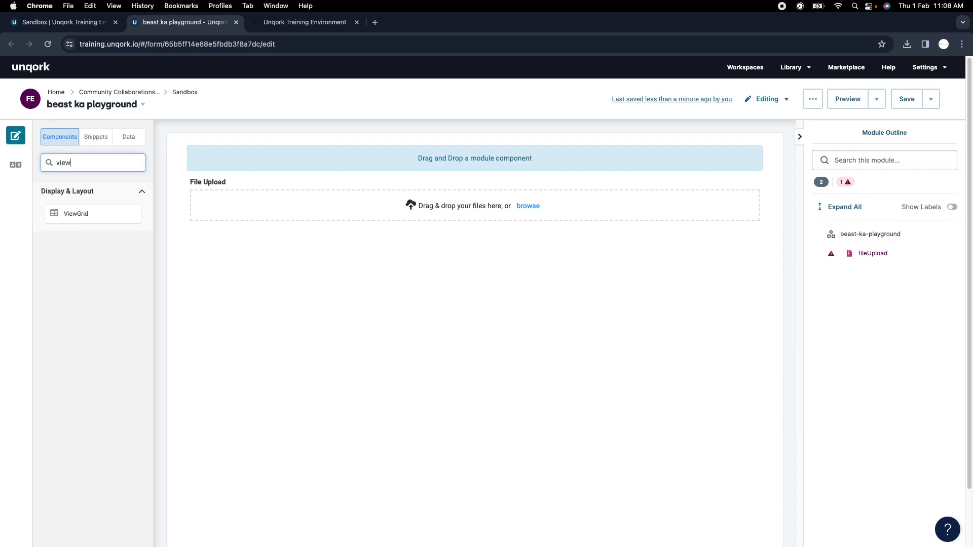
{"action": "left_click_drag", "start_coordinate": [67, 216], "coordinate": [387, 252]}
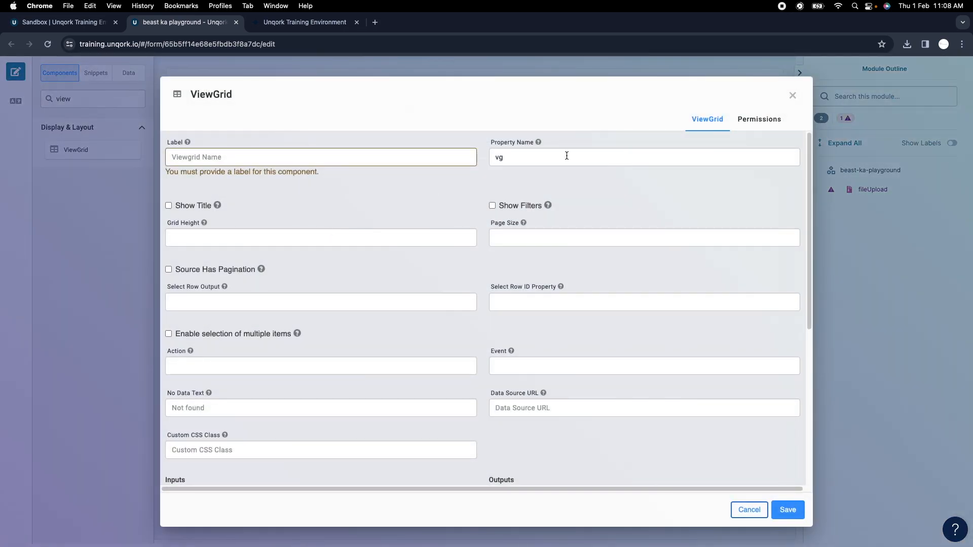
Set the ViewGrid's property name to vgDashboard and its label to "Dashboard"
{"action": "left_click", "coordinate": [539, 157]}
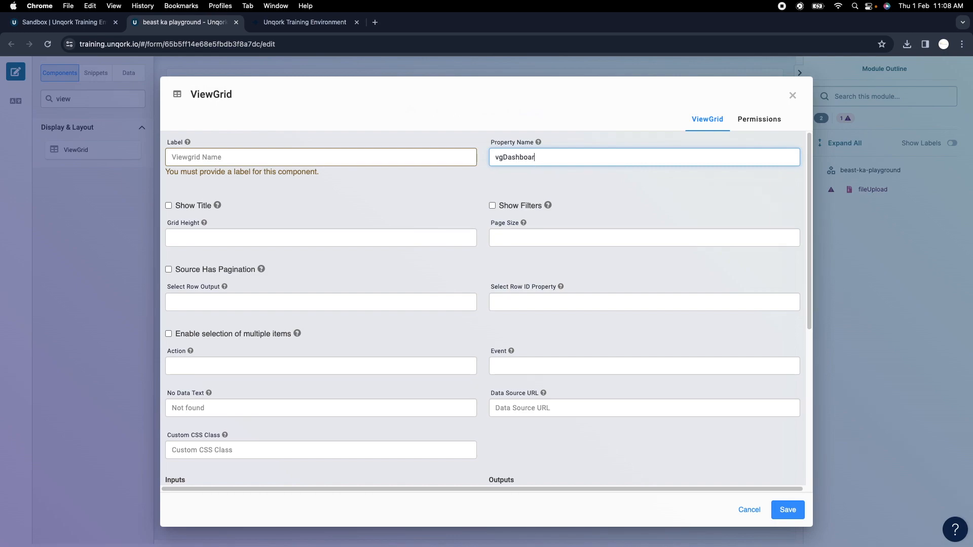
{"action": "key", "text": "super+a"}
{"action": "key", "text": "super+c"}
{"action": "left_click", "coordinate": [320, 162]}
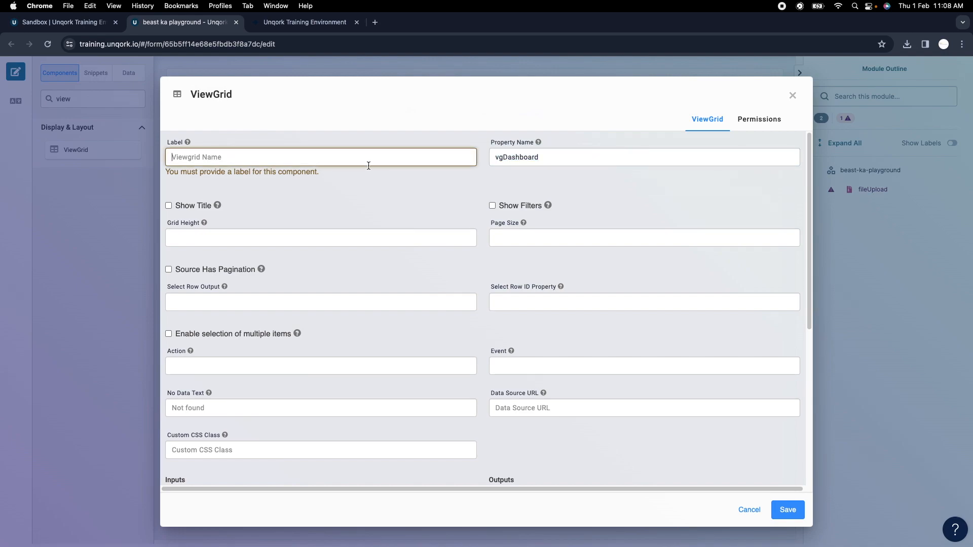
{"action": "type", "text": "Dashboard"}
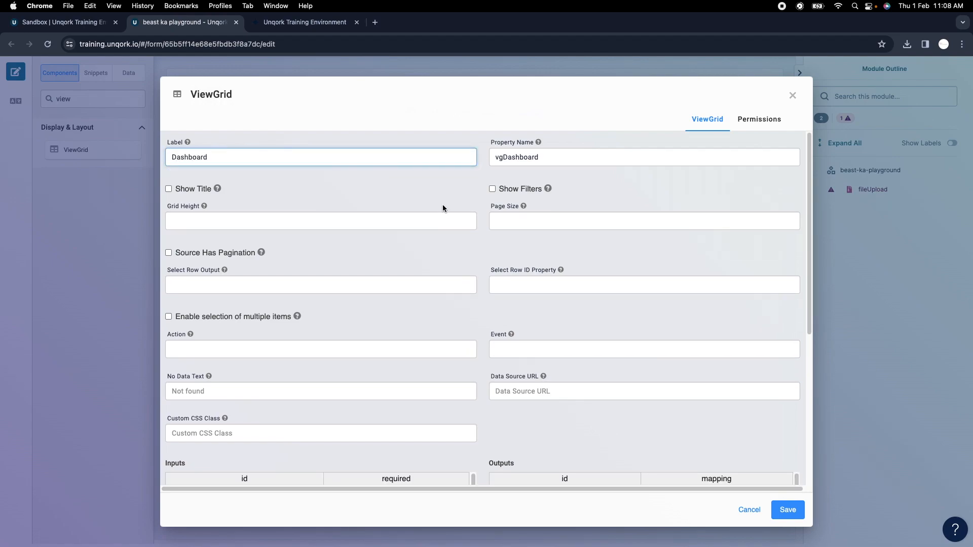
Review the ViewGrid's inputs, outputs and display settings, and check them against the parsed file data in the preview
{"action": "scroll", "coordinate": [451, 244], "scroll_direction": "down", "scroll_amount": 5}
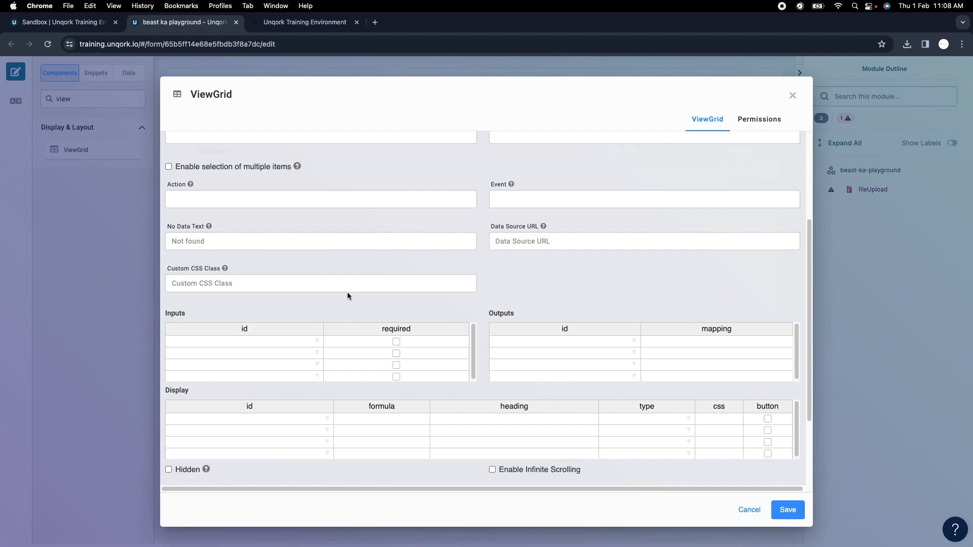
{"action": "left_click", "coordinate": [324, 24]}
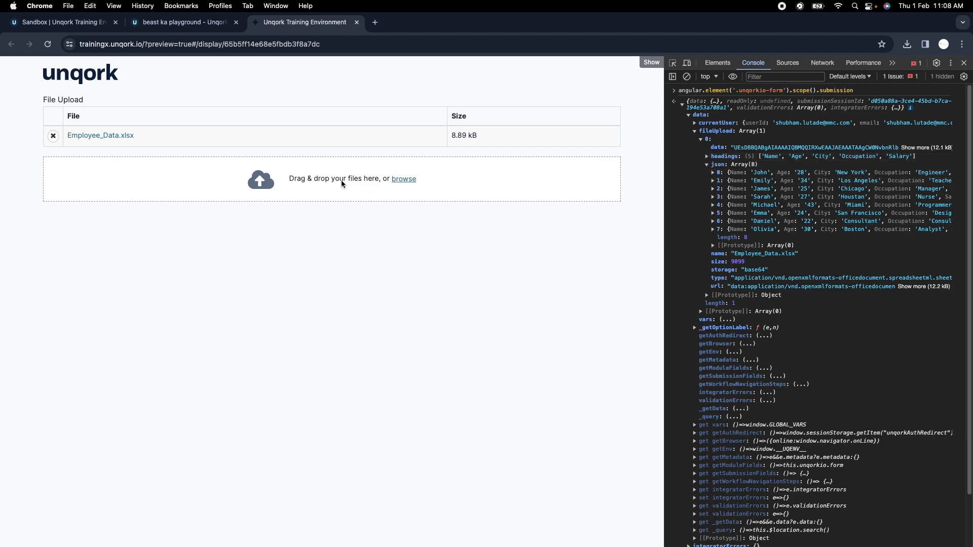
{"action": "left_click", "coordinate": [182, 22]}
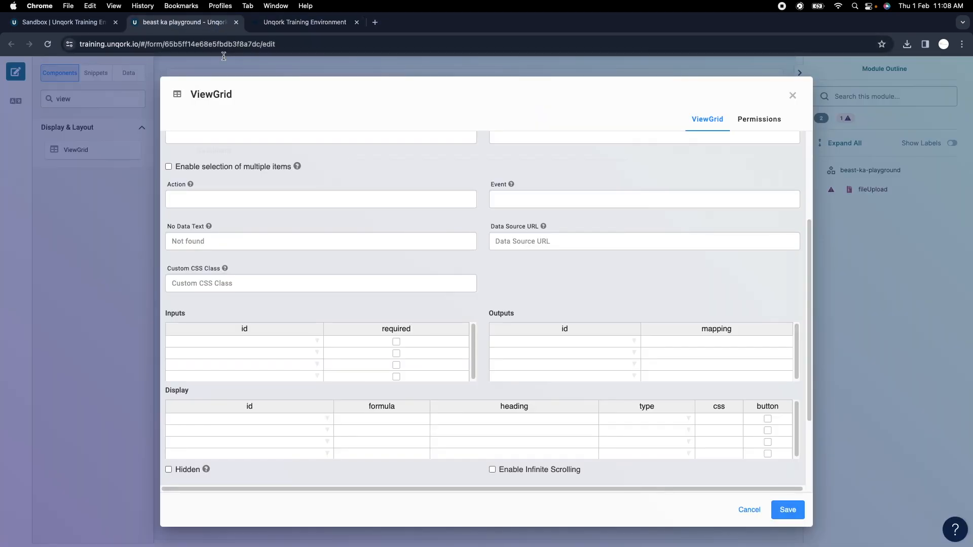
Save the Dashboard ViewGrid's settings and save the module
{"action": "scroll", "coordinate": [404, 357], "scroll_direction": "up", "scroll_amount": 3}
{"action": "left_click", "coordinate": [790, 513]}
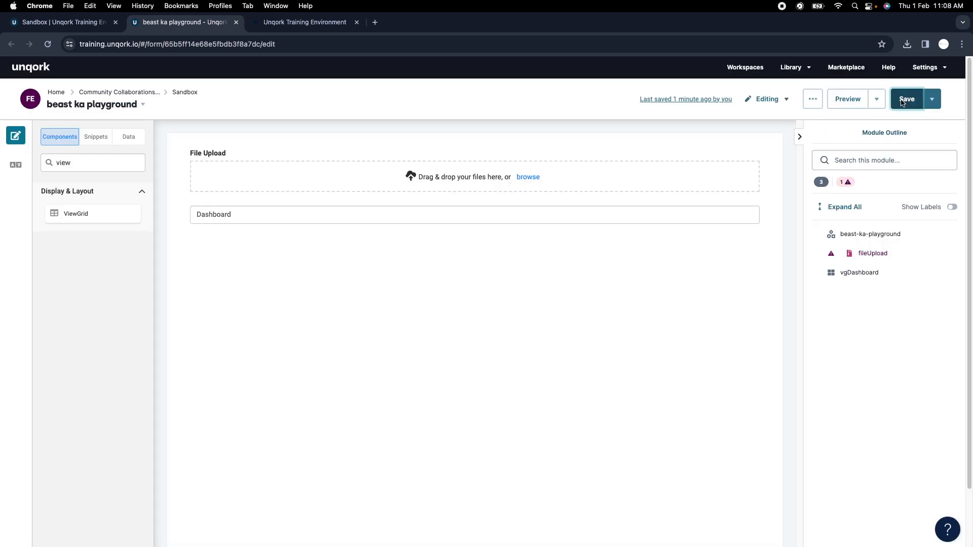
{"action": "left_click", "coordinate": [907, 98]}
Find the Data Workflow component and add it between the File Upload field and the Dashboard ViewGrid
{"action": "double_click", "coordinate": [90, 156]}
{"action": "type", "text": "dwf"}
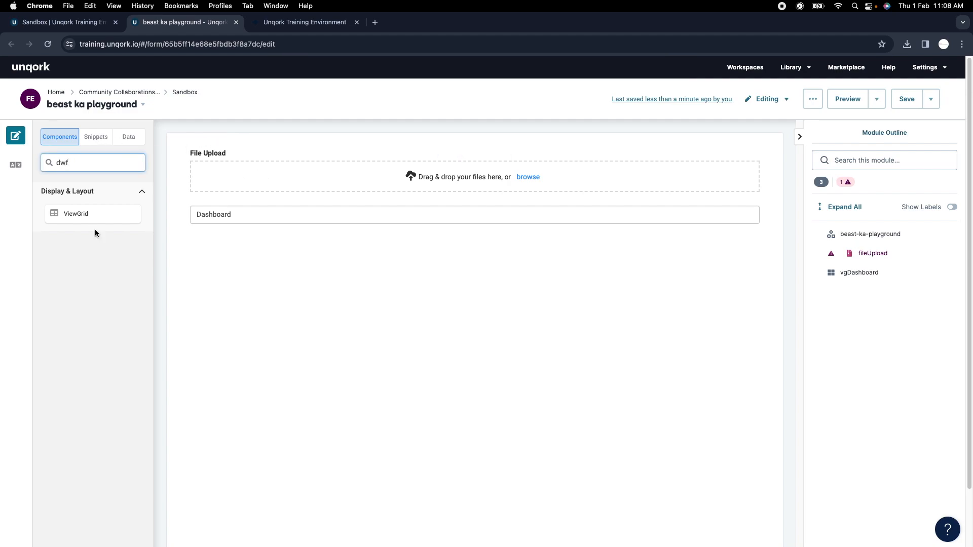
{"action": "left_click_drag", "start_coordinate": [80, 212], "coordinate": [355, 224]}
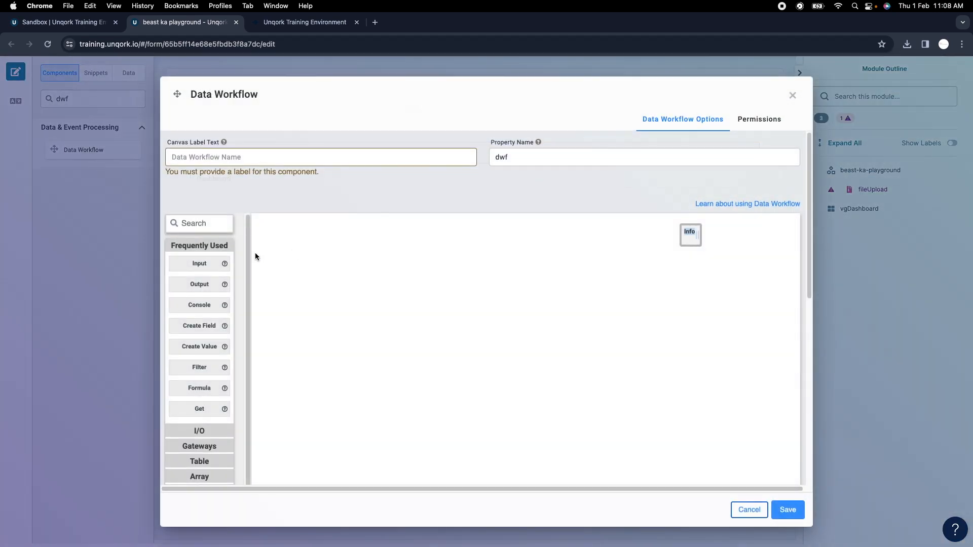
Add an Input operator to the data workflow's canvas and set the workflow's property name and label to dwfProcessData
{"action": "left_click_drag", "start_coordinate": [199, 247], "coordinate": [395, 299]}
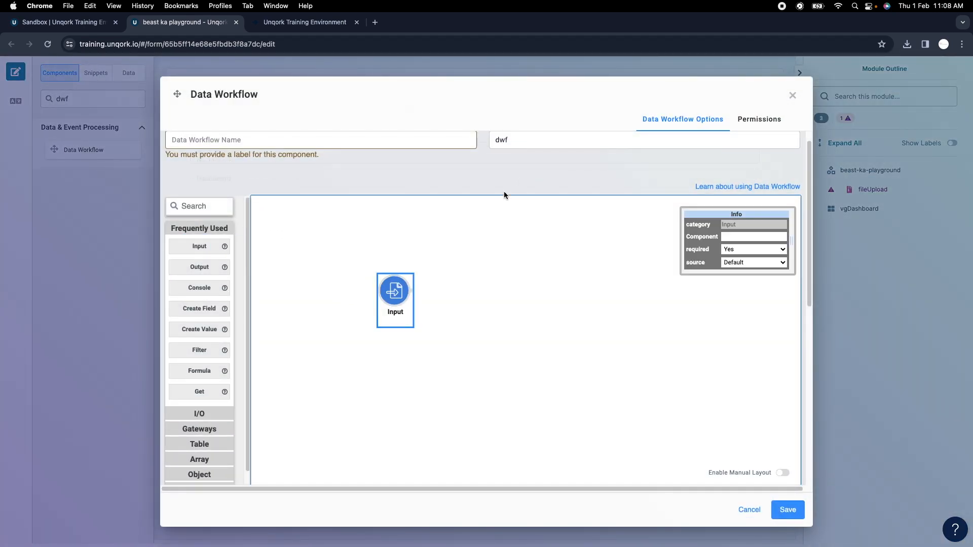
{"action": "left_click", "coordinate": [523, 139]}
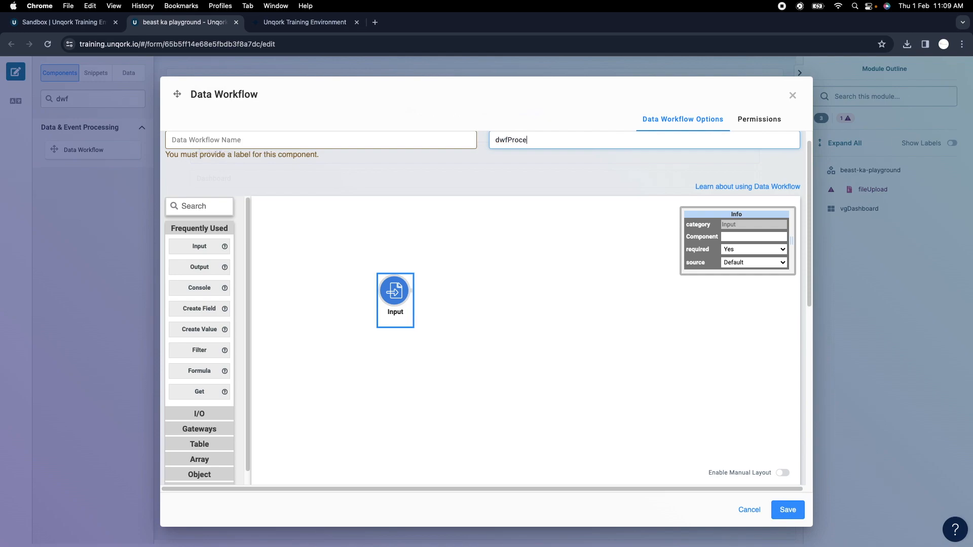
{"action": "type", "text": "ProcessData"}
{"action": "key", "text": "super+a"}
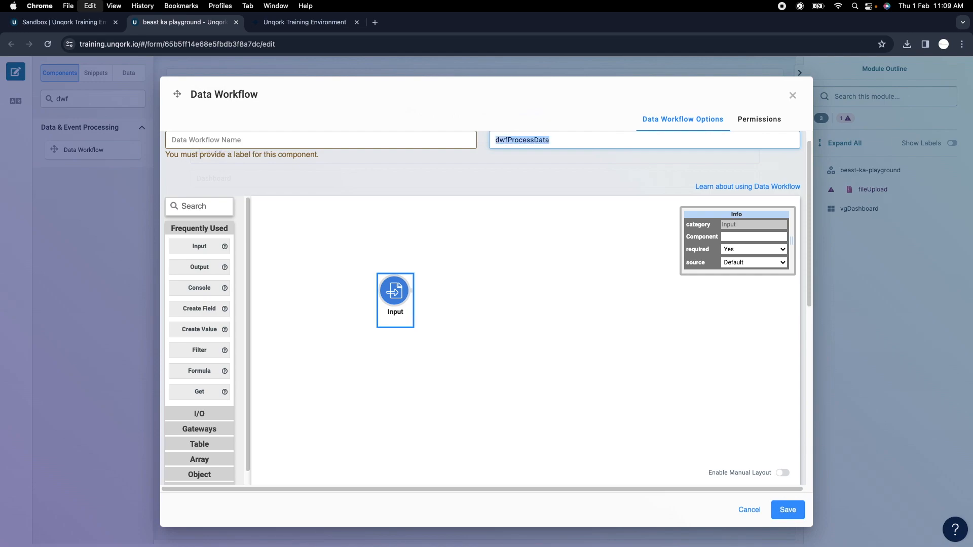
{"action": "key", "text": "super+c"}
{"action": "left_click", "coordinate": [405, 142]}
{"action": "key", "text": "super+v"}
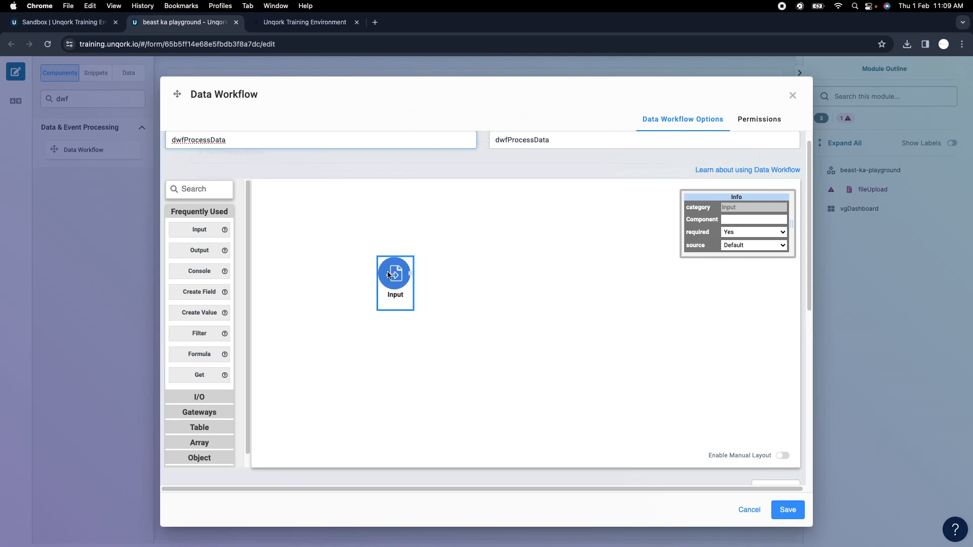
Check the uploaded file's key in the preview's submission data and set the Input operator's component to fileUpload
{"action": "left_click", "coordinate": [305, 25]}
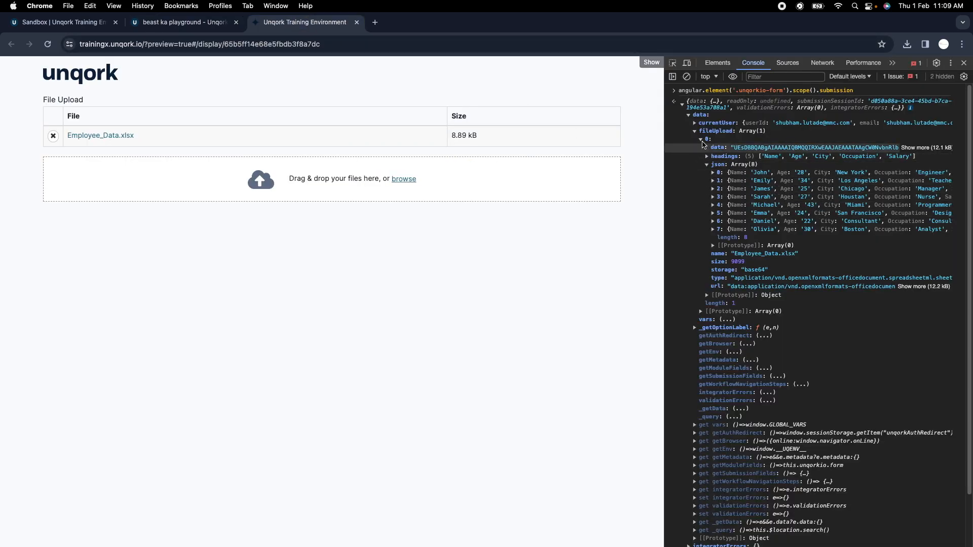
{"action": "left_click_drag", "start_coordinate": [699, 131], "coordinate": [734, 135]}
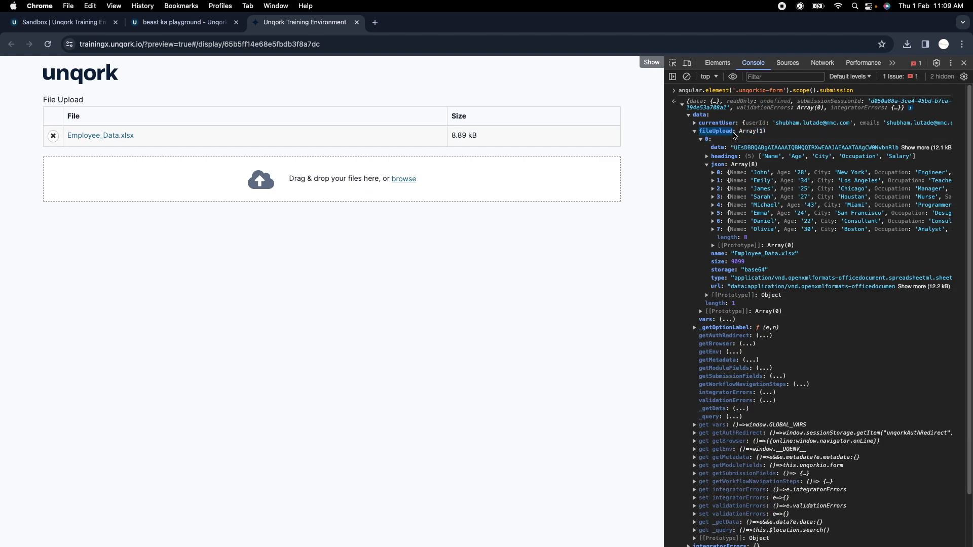
{"action": "left_click", "coordinate": [181, 22]}
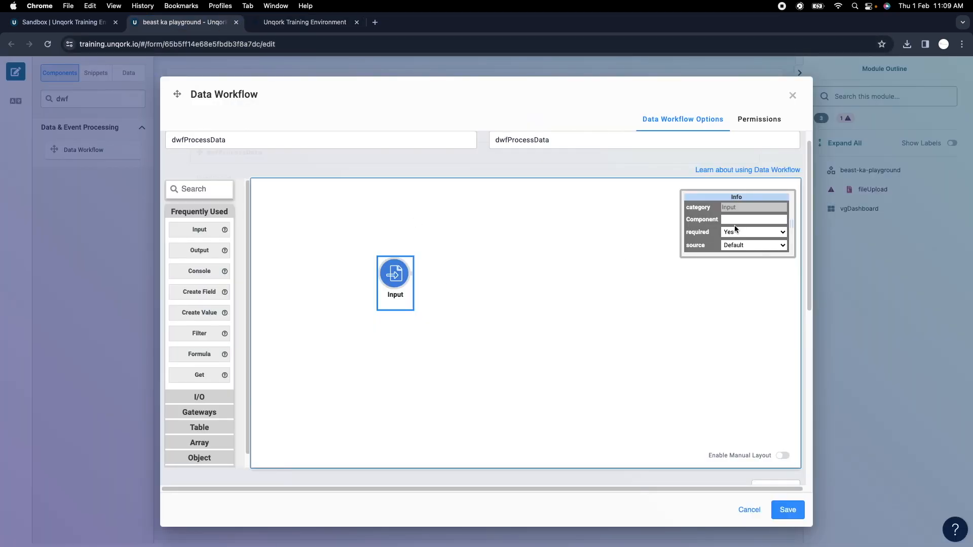
{"action": "type", "text": "fi"}
{"action": "left_click", "coordinate": [786, 234]}
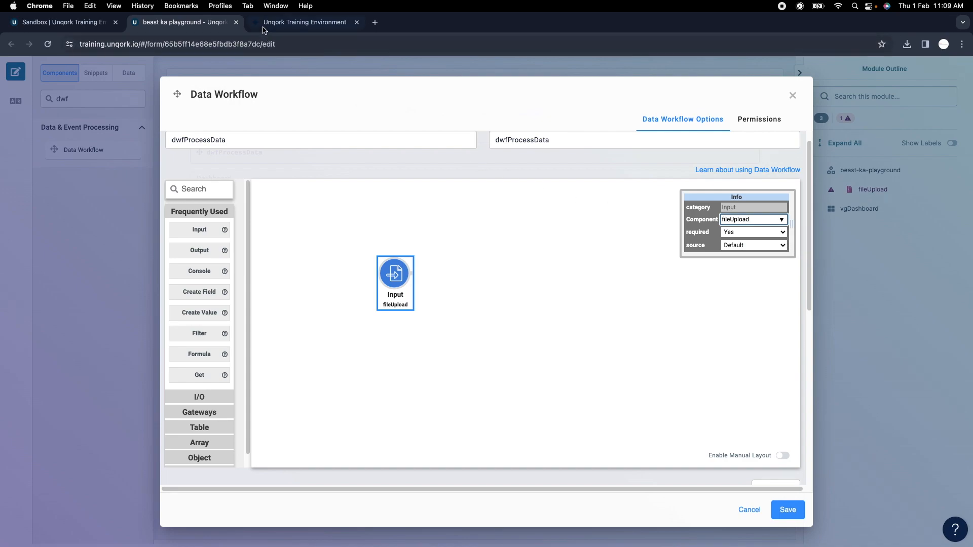
Inspect the fileUpload array's structure in the preview, and add a Get operator connected to the Input operator
{"action": "key", "text": "ctrl+Tab"}
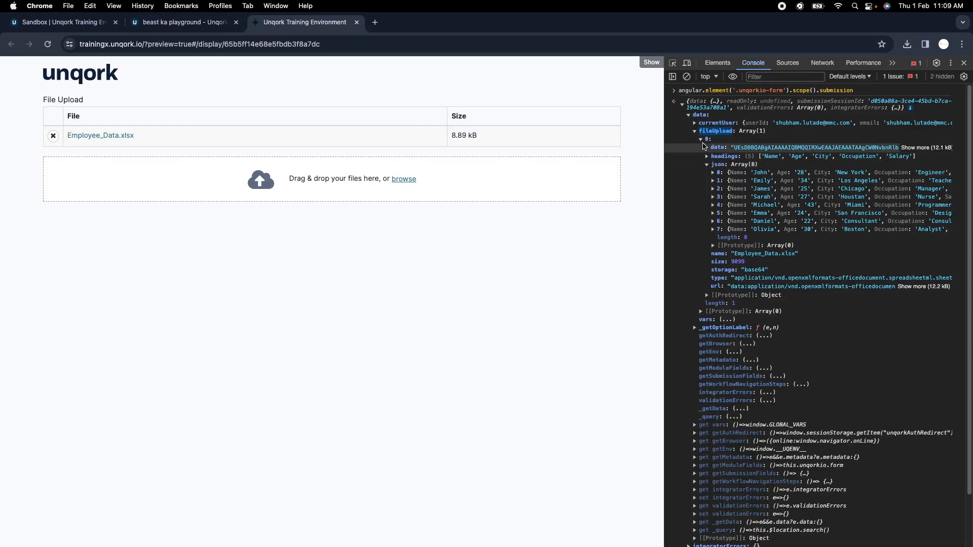
{"action": "left_click", "coordinate": [694, 132]}
{"action": "left_click", "coordinate": [695, 131]}
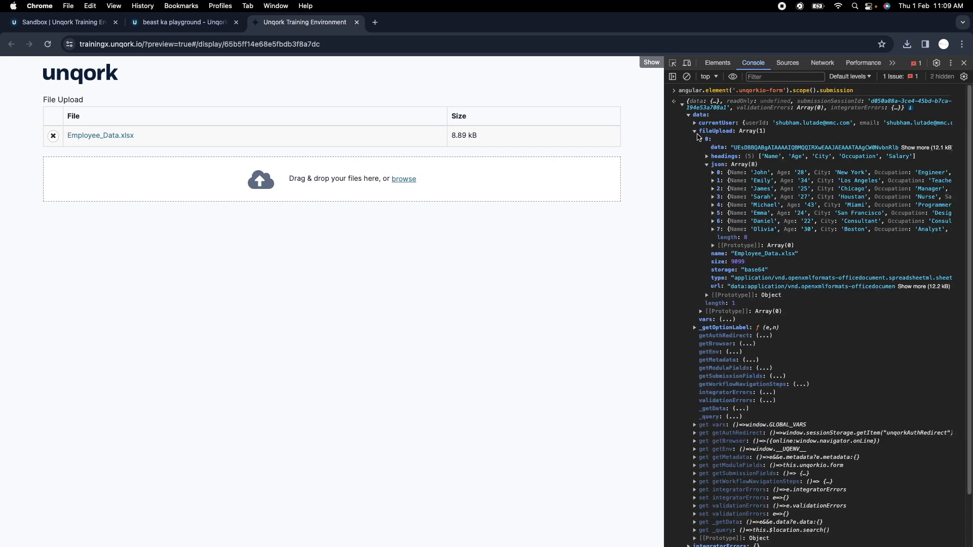
{"action": "left_click", "coordinate": [701, 139]}
{"action": "left_click", "coordinate": [151, 24]}
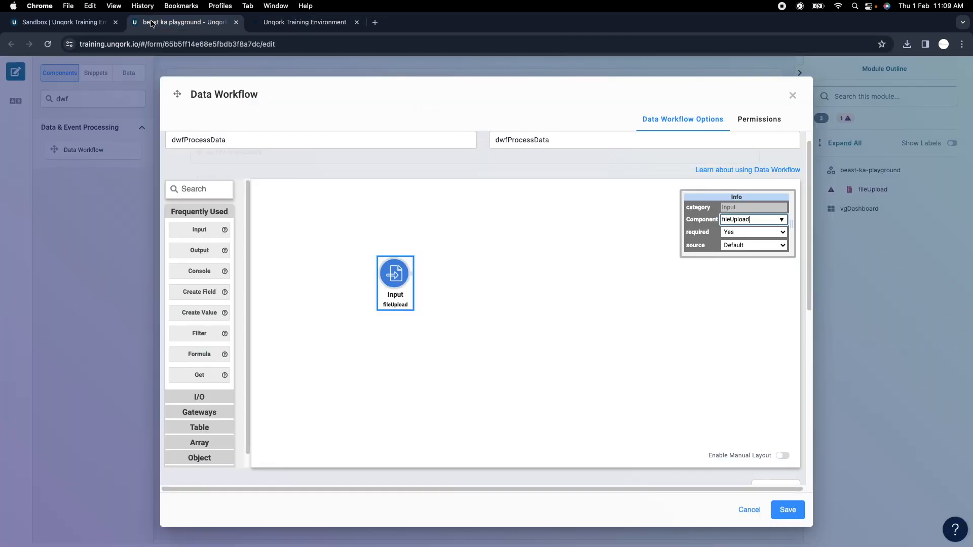
{"action": "left_click", "coordinate": [200, 188]}
{"action": "type", "text": "get"}
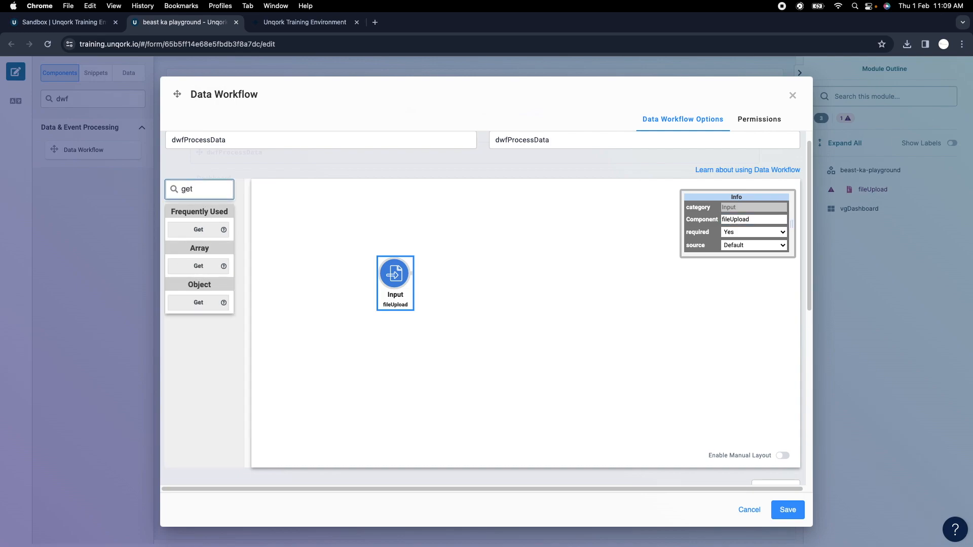
{"action": "left_click_drag", "start_coordinate": [198, 229], "coordinate": [439, 276]}
{"action": "left_click", "coordinate": [330, 201]}
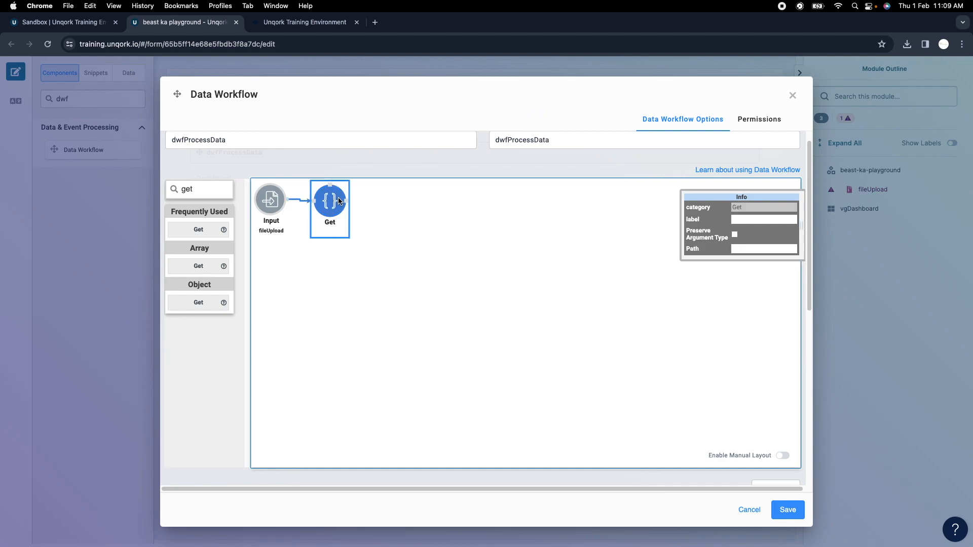
Set the Get operator's path to [0].json, checking the nesting against the preview's submission data
{"action": "left_click", "coordinate": [747, 252]}
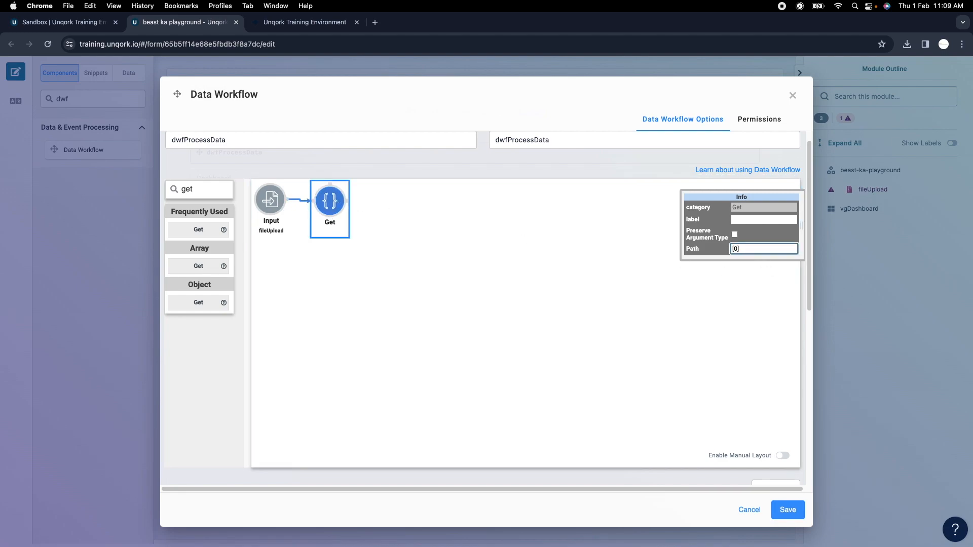
{"action": "left_click", "coordinate": [304, 21]}
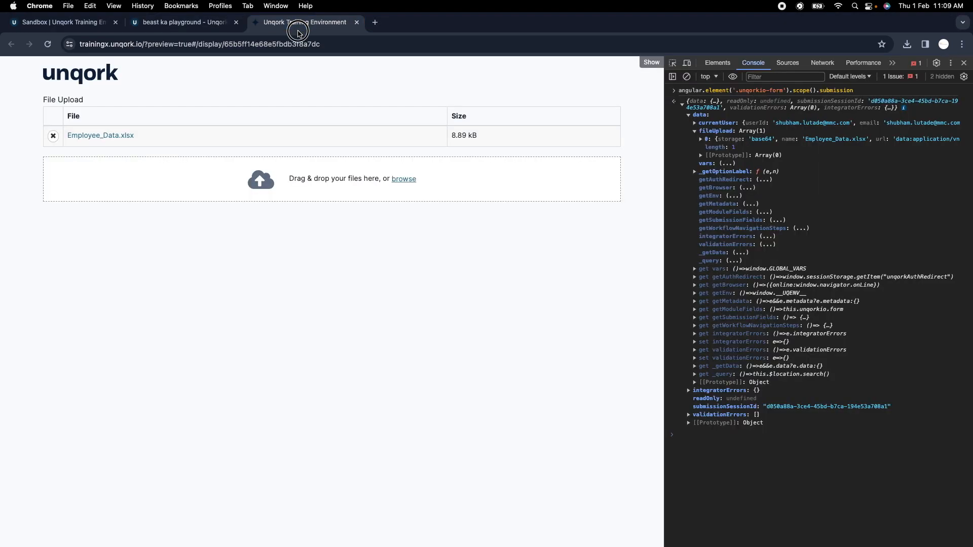
{"action": "left_click", "coordinate": [700, 138]}
{"action": "left_click", "coordinate": [714, 164]}
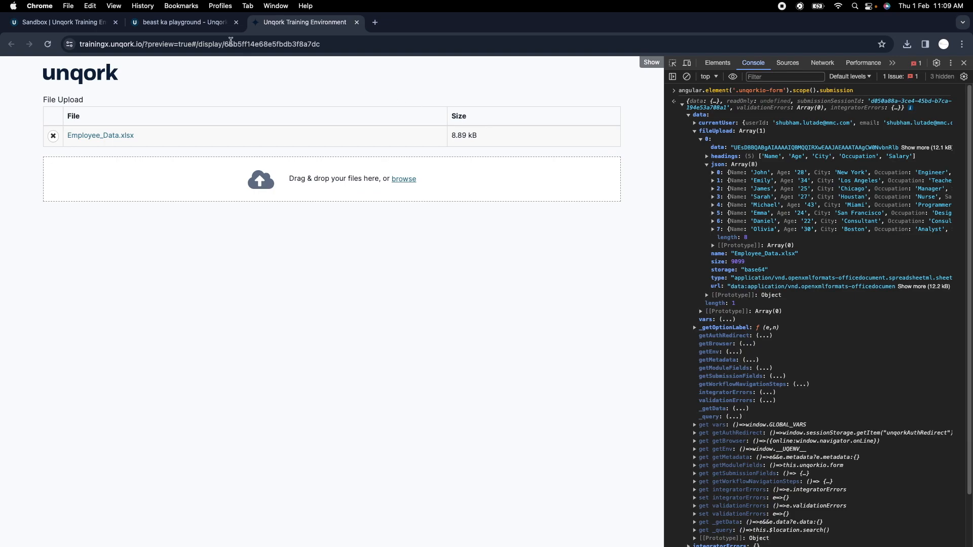
{"action": "left_click", "coordinate": [205, 22]}
{"action": "type", "text": "json."}
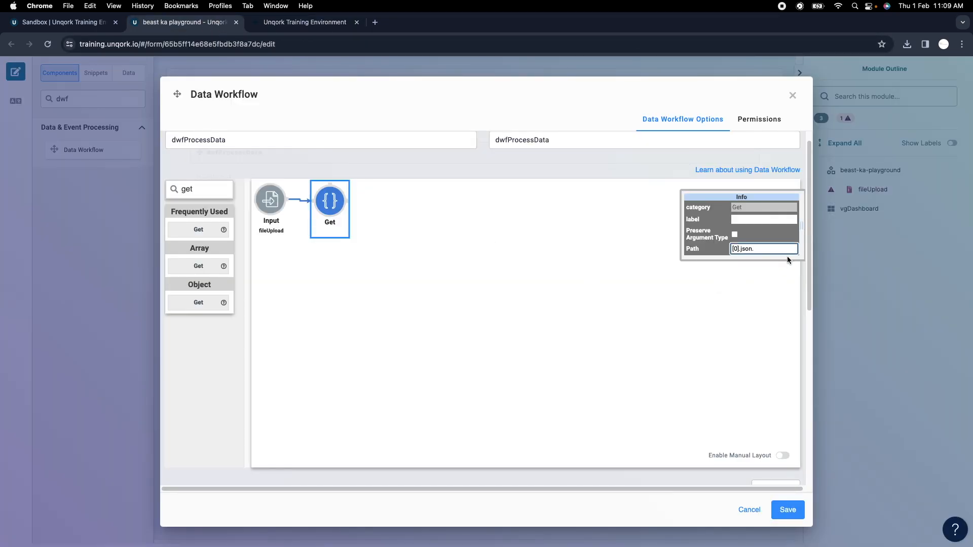
{"action": "left_click", "coordinate": [304, 22]}
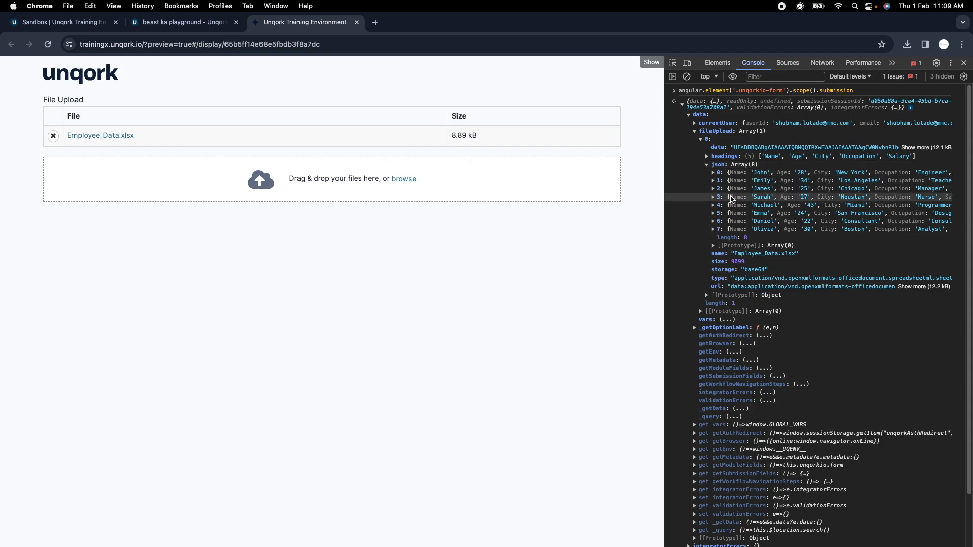
{"action": "left_click", "coordinate": [188, 26]}
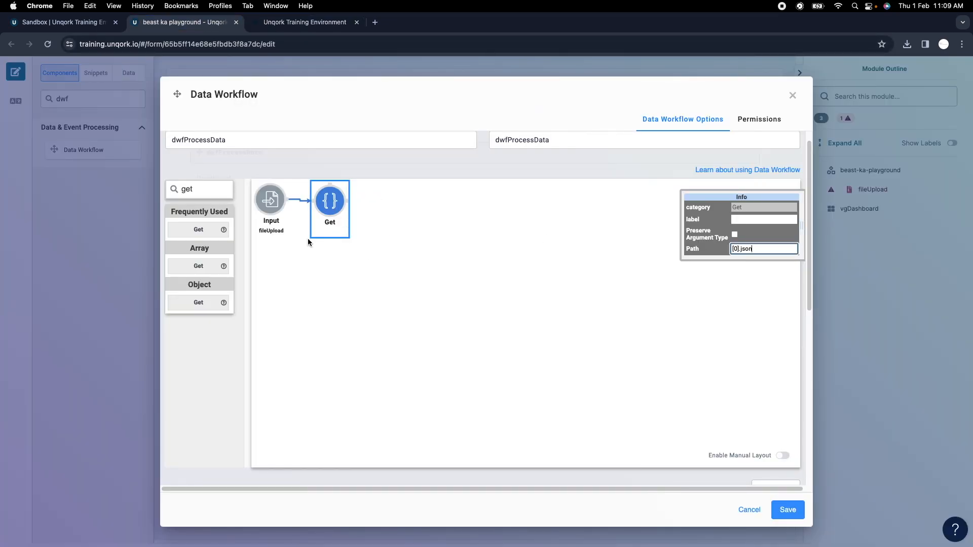
Add a Console operator connected to the Get operator's output and save the data workflow
{"action": "double_click", "coordinate": [215, 189]}
{"action": "type", "text": "co"}
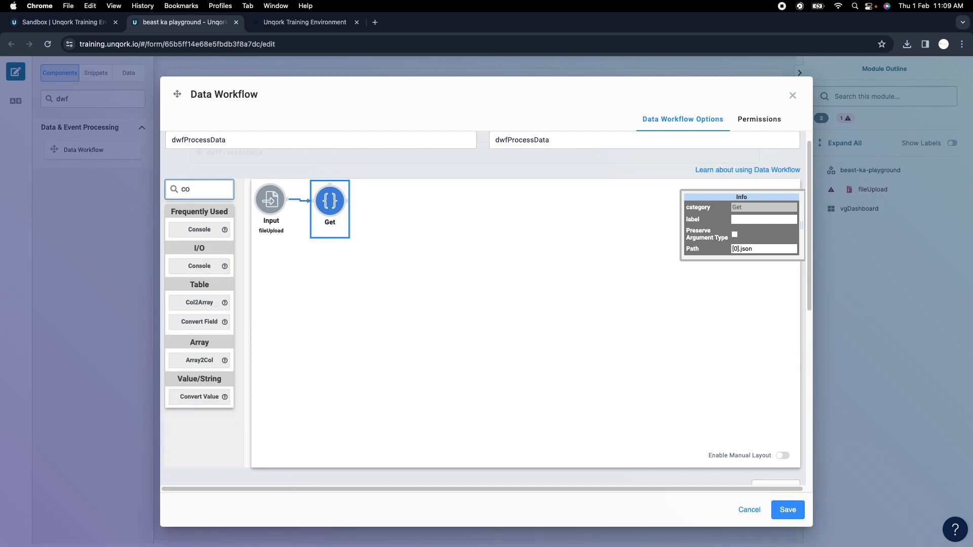
{"action": "left_click_drag", "start_coordinate": [200, 230], "coordinate": [407, 246]}
{"action": "left_click_drag", "start_coordinate": [347, 206], "coordinate": [408, 246]}
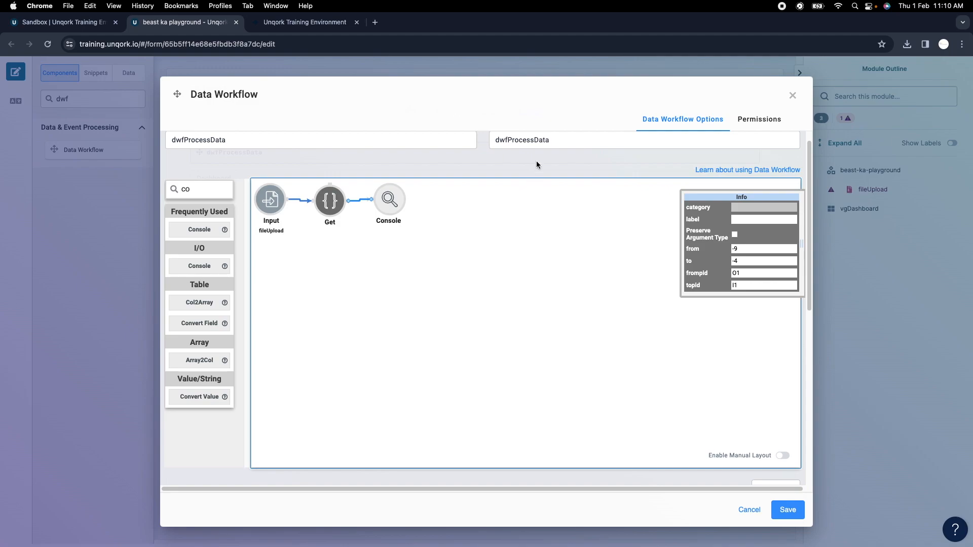
{"action": "left_click", "coordinate": [547, 143]}
{"action": "left_click", "coordinate": [775, 508]}
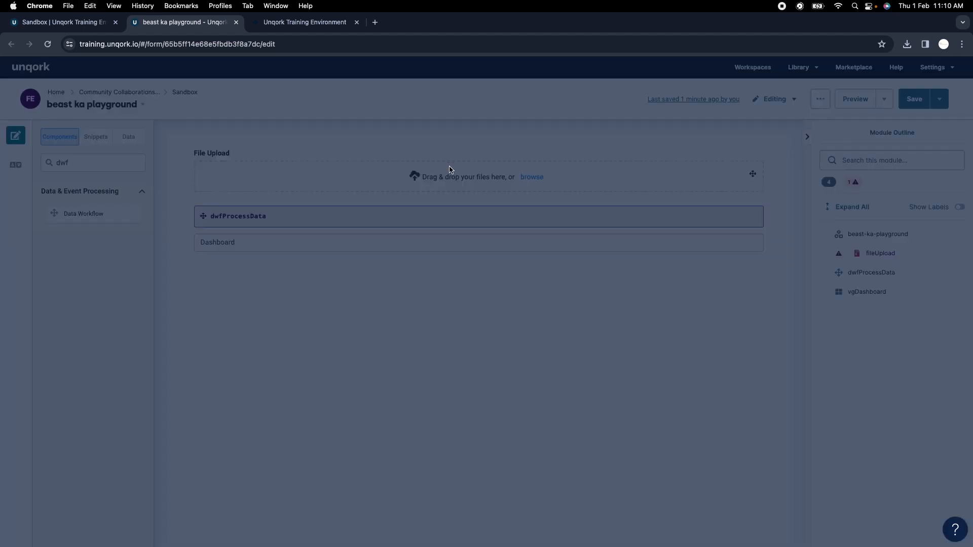
Set the File Upload field's Post Add/Delete Trigger to dwfProcessData, and save the field and the module
{"action": "scroll", "coordinate": [475, 332], "scroll_direction": "down", "scroll_amount": 15}
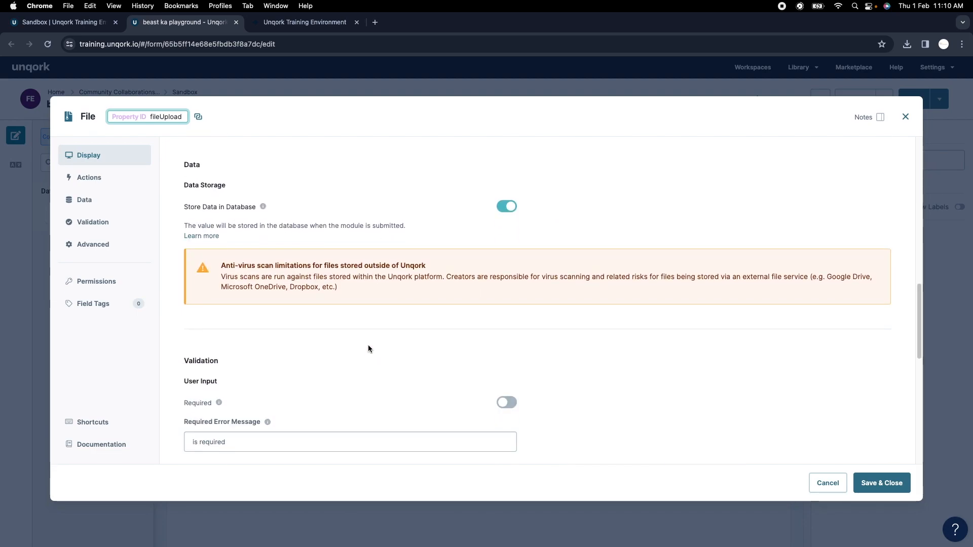
{"action": "scroll", "coordinate": [354, 345], "scroll_direction": "up", "scroll_amount": 6}
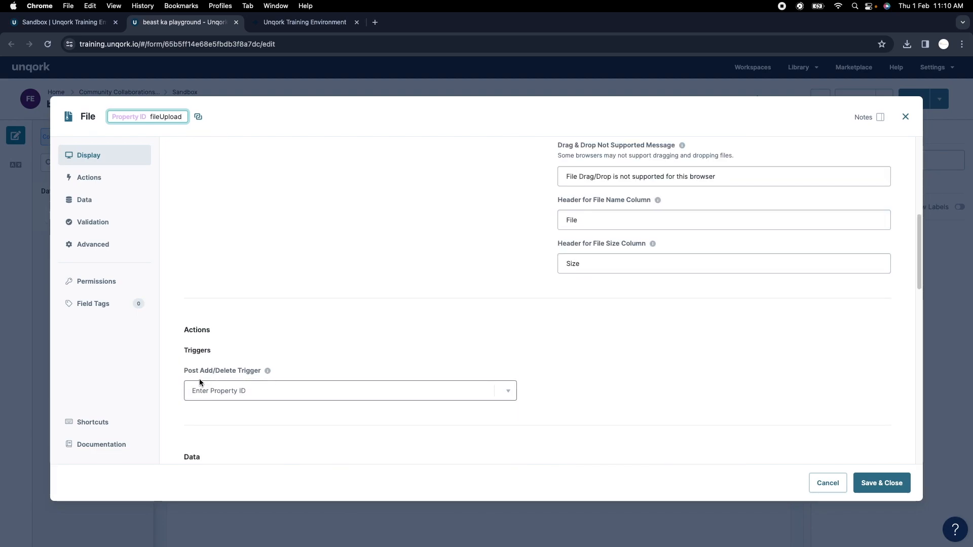
{"action": "left_click", "coordinate": [247, 391]}
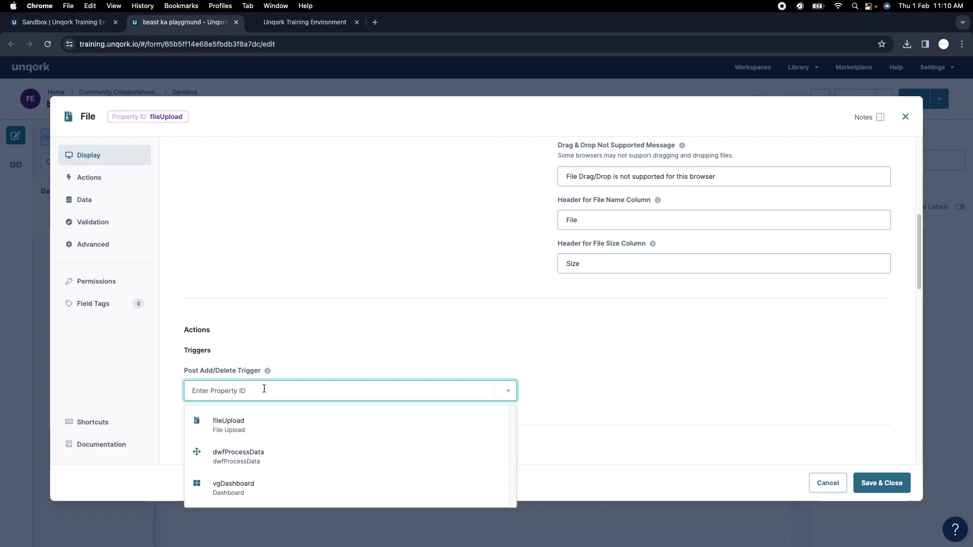
{"action": "type", "text": "dwfProcessData"}
{"action": "left_click", "coordinate": [260, 424]}
{"action": "left_click", "coordinate": [884, 483]}
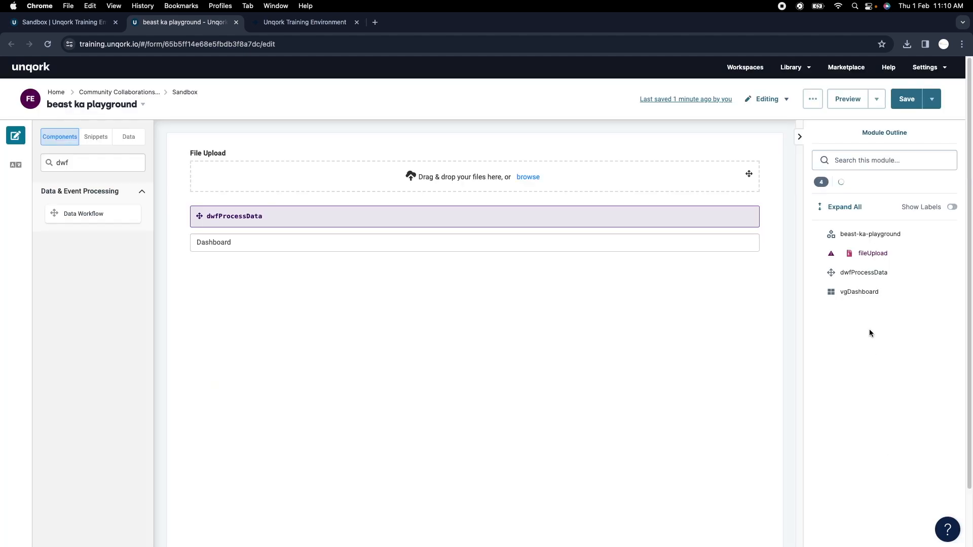
{"action": "left_click", "coordinate": [907, 99]}
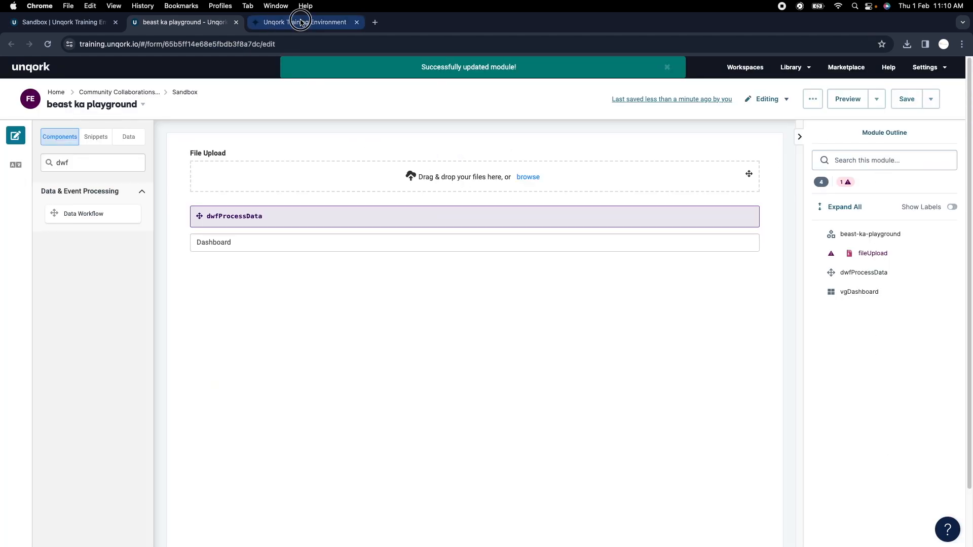
Reload the preview, upload Employee_Data.xlsx from Downloads and expand the Get array logged in the console
{"action": "left_click", "coordinate": [301, 22]}
{"action": "left_click", "coordinate": [48, 44]}
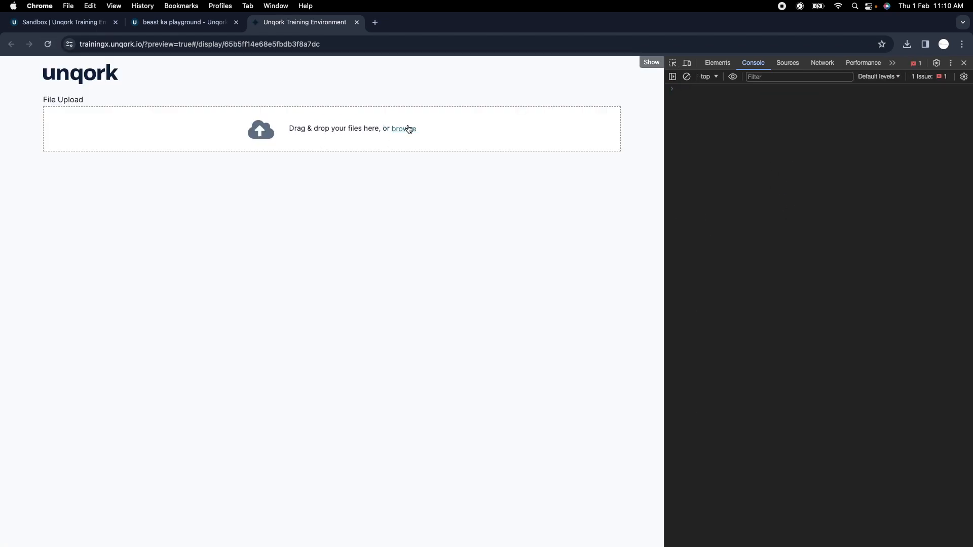
{"action": "left_click", "coordinate": [408, 130]}
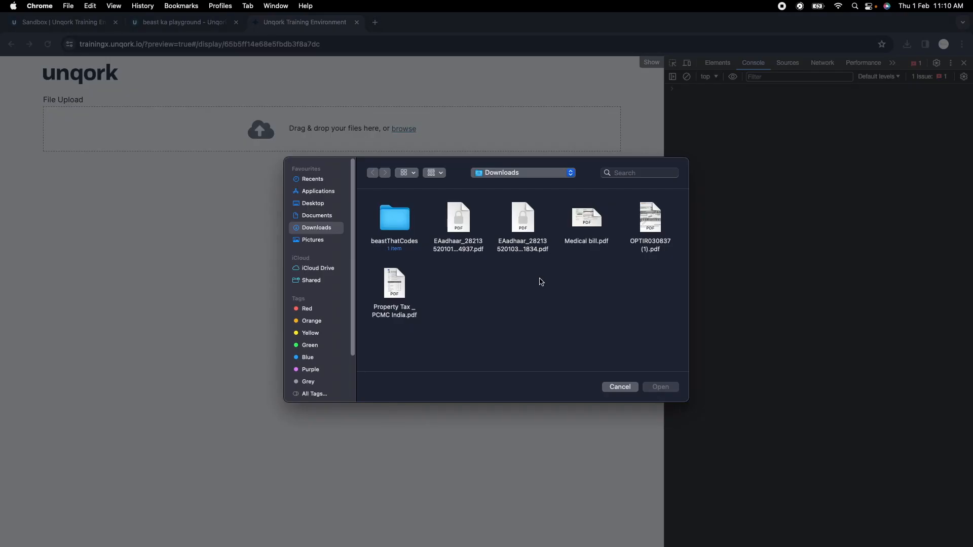
{"action": "scroll", "coordinate": [576, 311], "scroll_direction": "down", "scroll_amount": 1}
{"action": "left_click", "coordinate": [586, 346]}
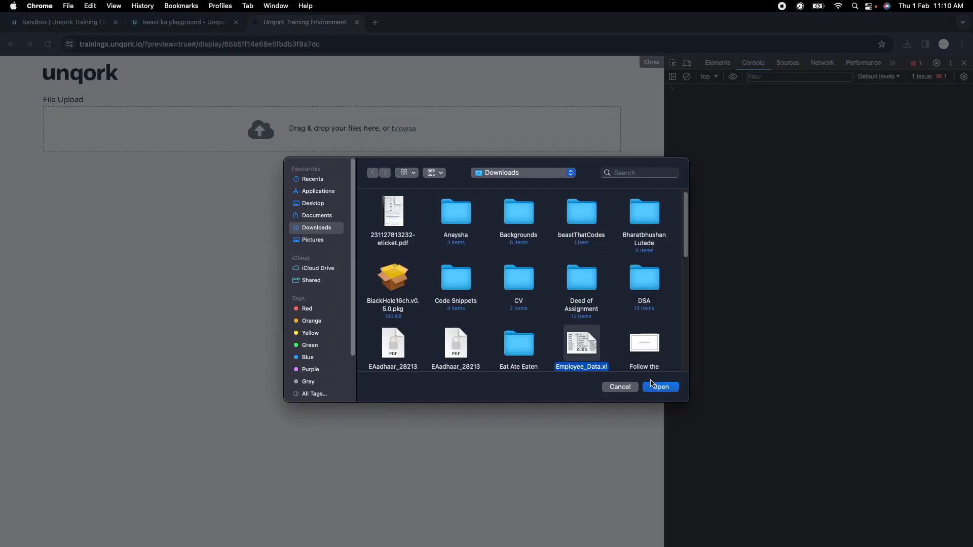
{"action": "left_click", "coordinate": [659, 386]}
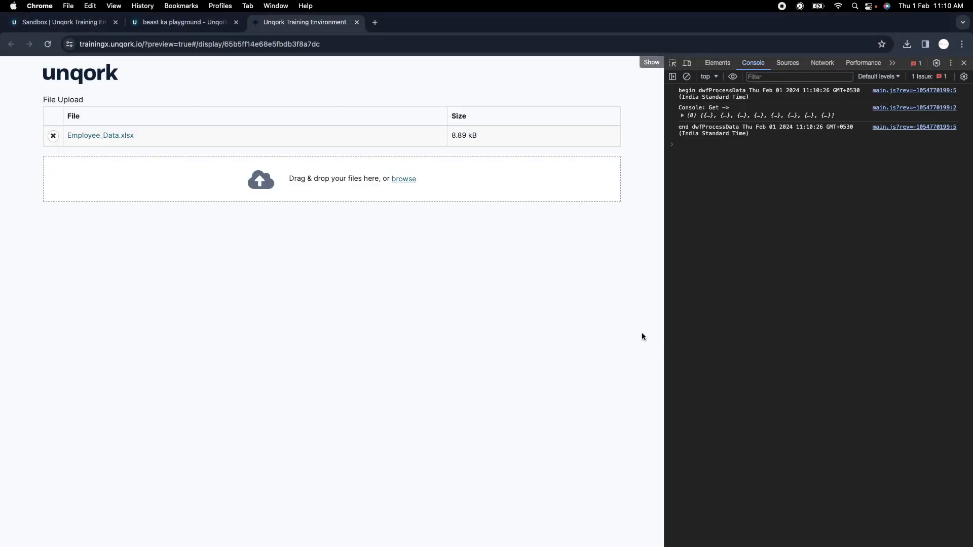
{"action": "left_click", "coordinate": [682, 115]}
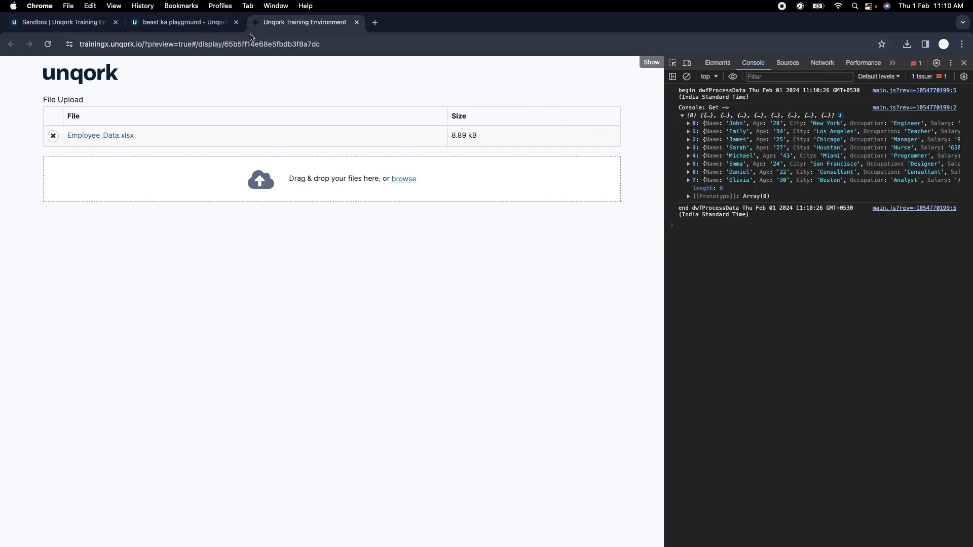
Add a Hidden component between the File Upload field and dwfProcessData, with property ID and canvas label dashboardData, and save it
{"action": "left_click", "coordinate": [192, 23]}
{"action": "double_click", "coordinate": [68, 168]}
{"action": "type", "text": "hi"}
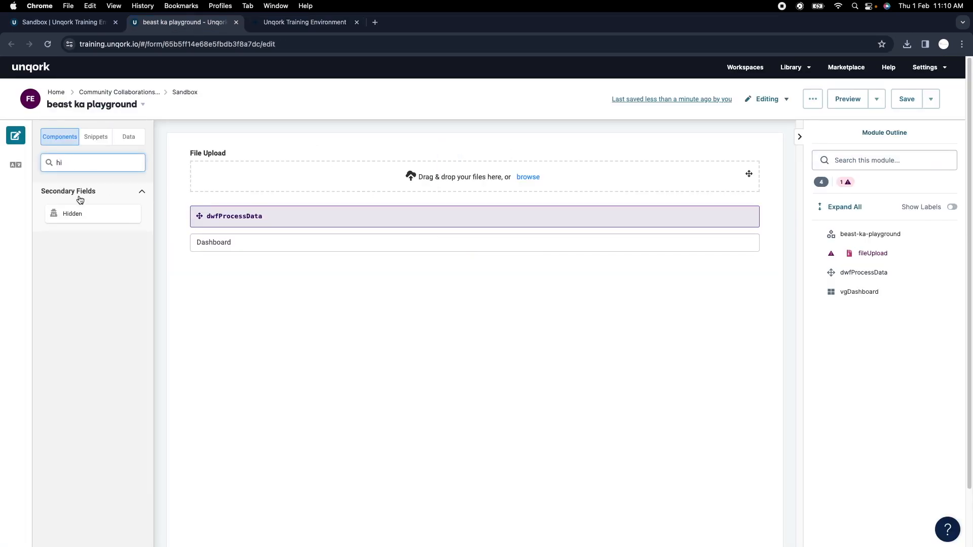
{"action": "left_click_drag", "start_coordinate": [86, 211], "coordinate": [329, 218]}
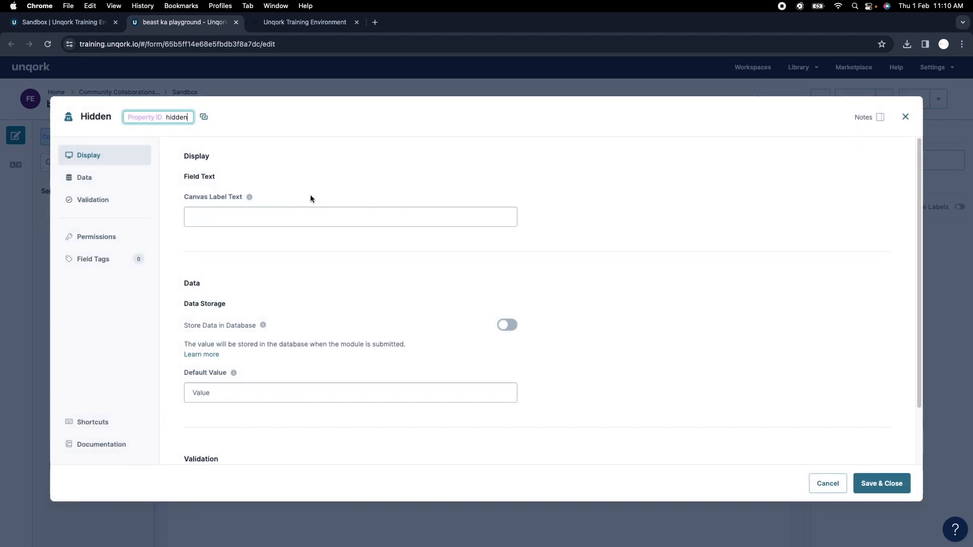
{"action": "type", "text": "dash"}
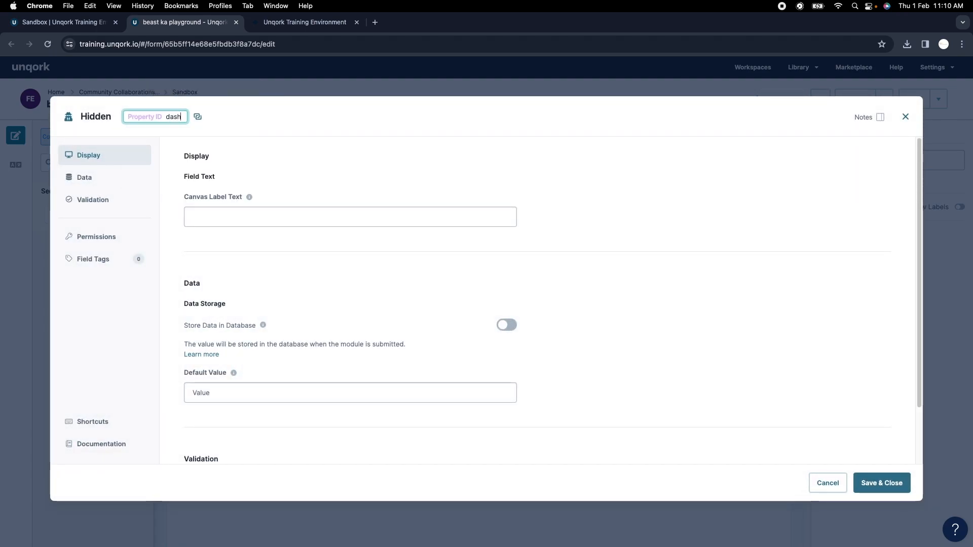
{"action": "type", "text": "boardData"}
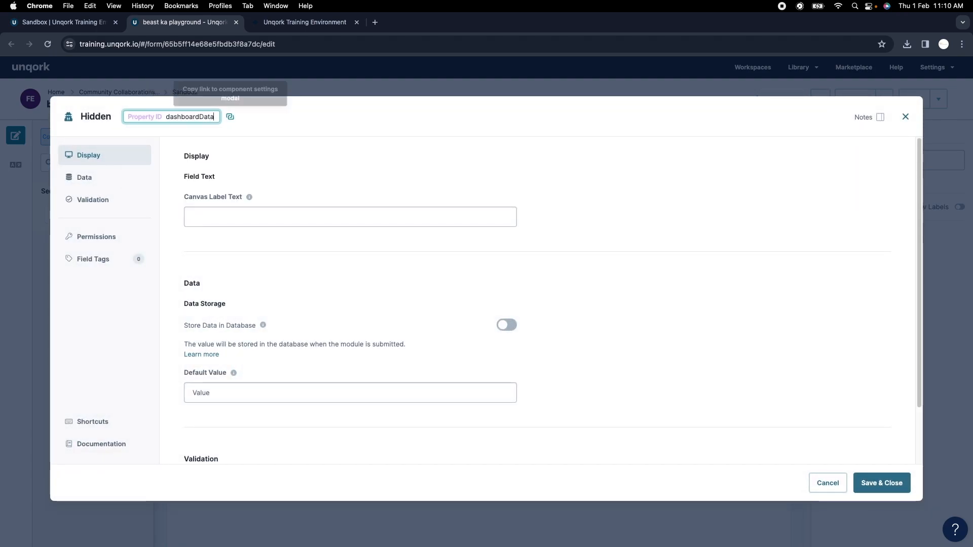
{"action": "key", "text": "super+a"}
{"action": "key", "text": "super+c"}
{"action": "left_click", "coordinate": [248, 216]}
{"action": "key", "text": "super+v"}
{"action": "left_click", "coordinate": [879, 482]}
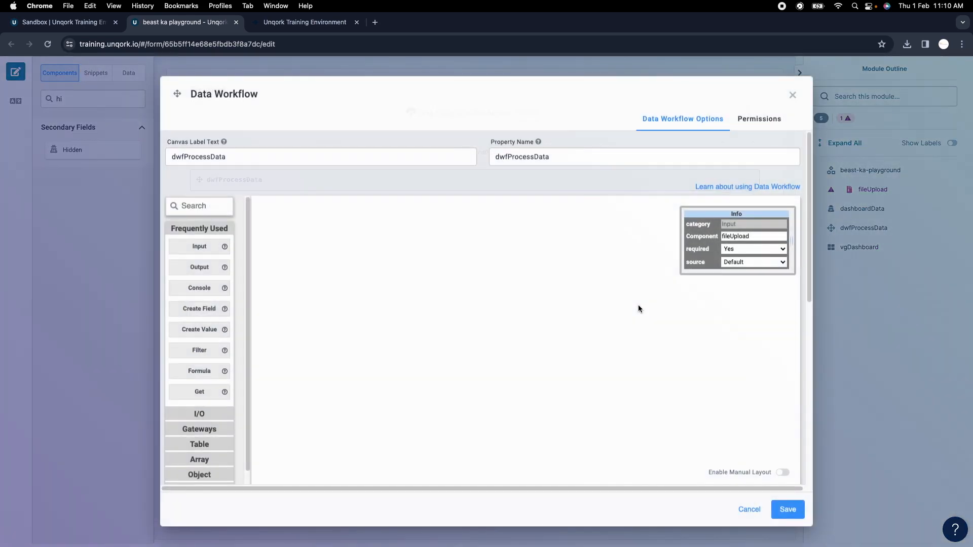
Add an Output operator for dashboardData to dwfProcessData, connected to the Get operator's output, and save the workflow and the module
{"action": "left_click_drag", "start_coordinate": [199, 268], "coordinate": [653, 374]}
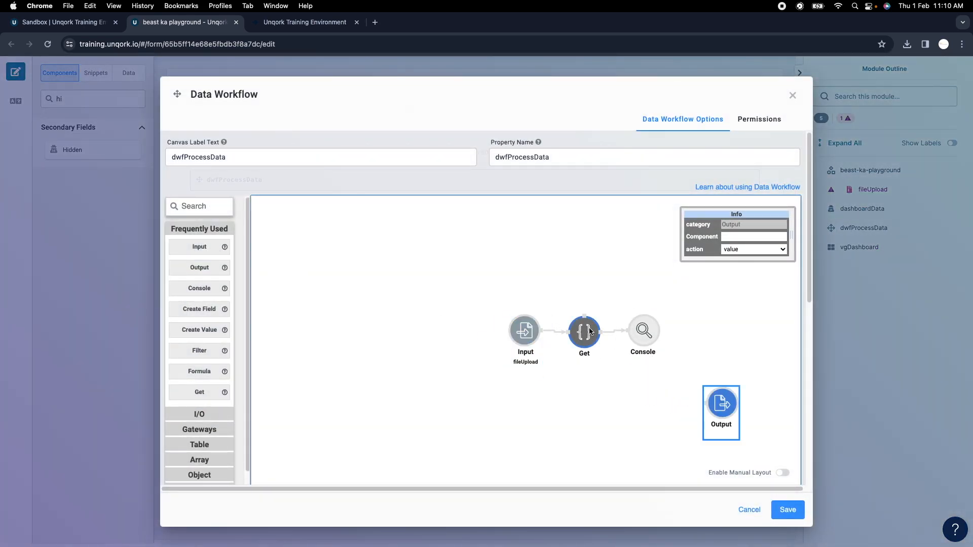
{"action": "left_click_drag", "start_coordinate": [603, 333], "coordinate": [694, 405]}
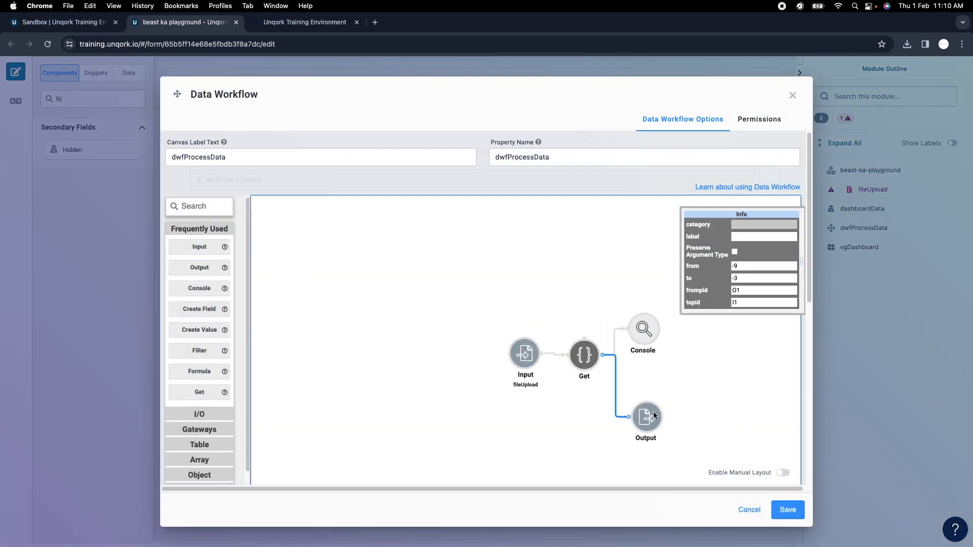
{"action": "left_click", "coordinate": [650, 412]}
{"action": "left_click", "coordinate": [742, 239]}
{"action": "type", "text": "d"}
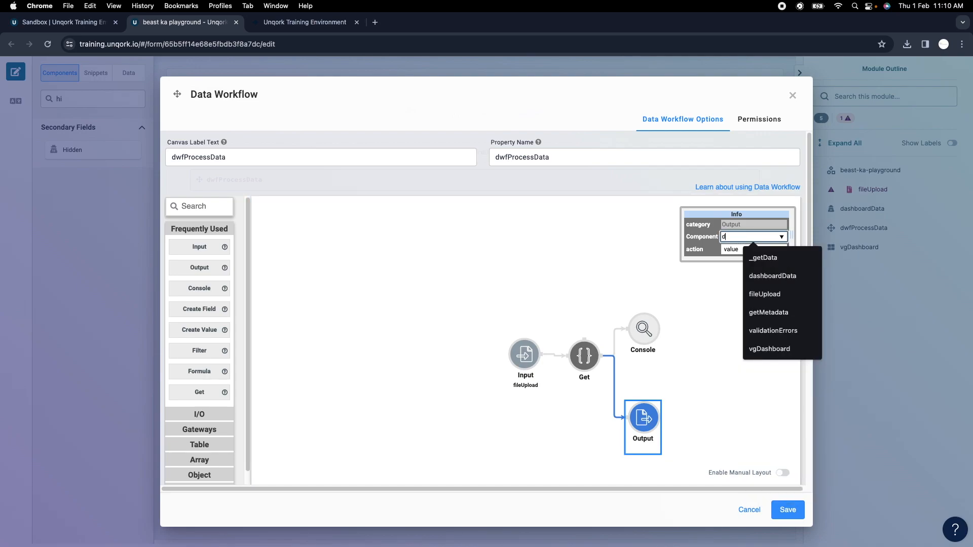
{"action": "left_click", "coordinate": [772, 275]}
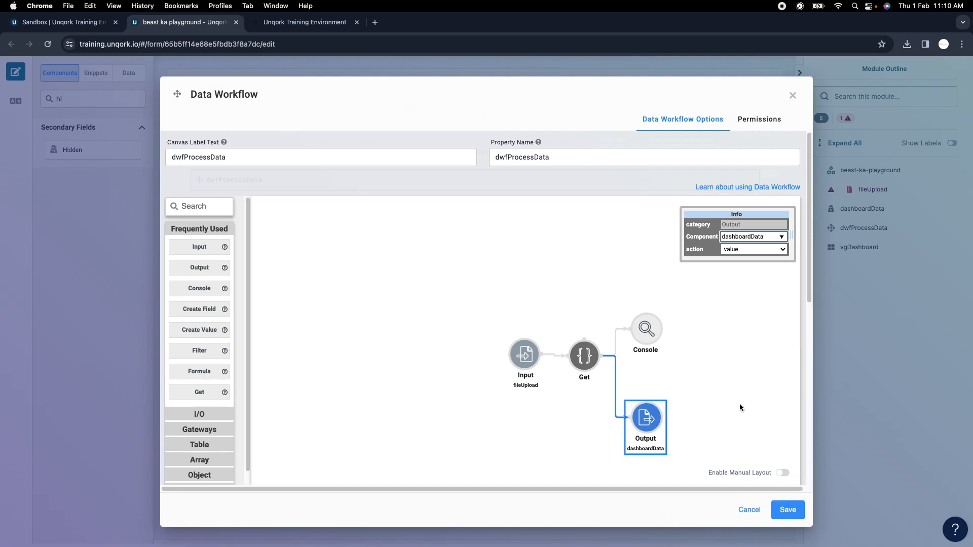
{"action": "left_click", "coordinate": [788, 509]}
{"action": "left_click", "coordinate": [907, 100]}
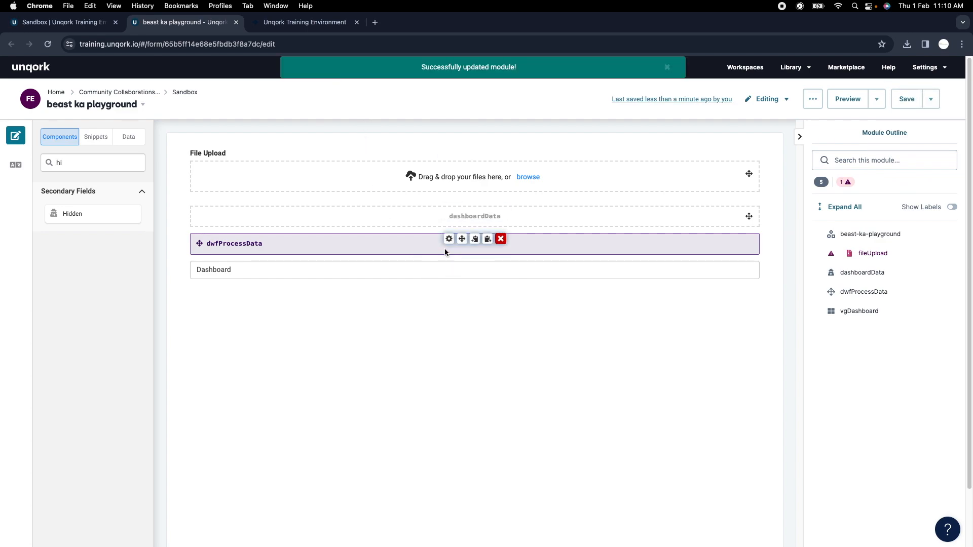
In the Dashboard ViewGrid's settings, add dashboardData as an input and mark it required
{"action": "mouse_move", "coordinate": [453, 219]}
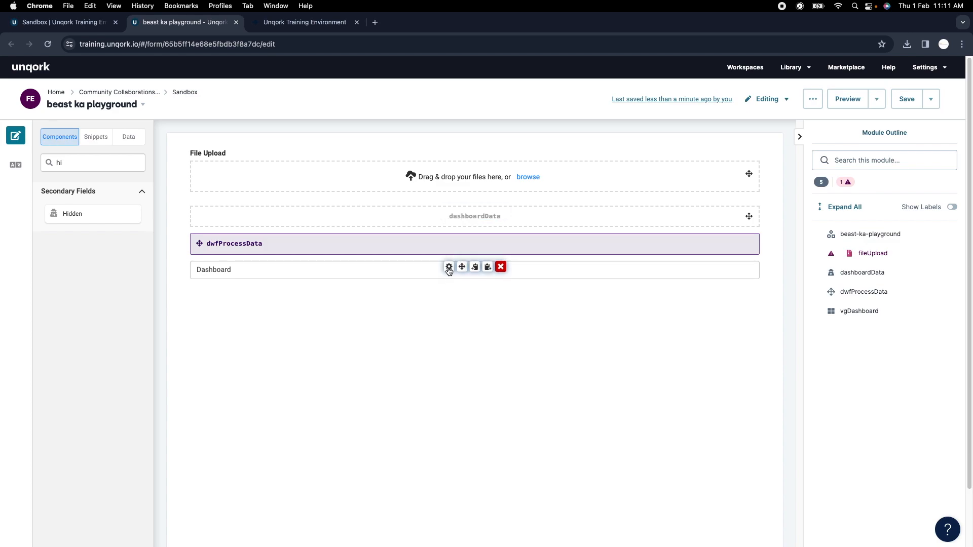
{"action": "left_click", "coordinate": [446, 267]}
{"action": "scroll", "coordinate": [292, 322], "scroll_direction": "down", "scroll_amount": 4}
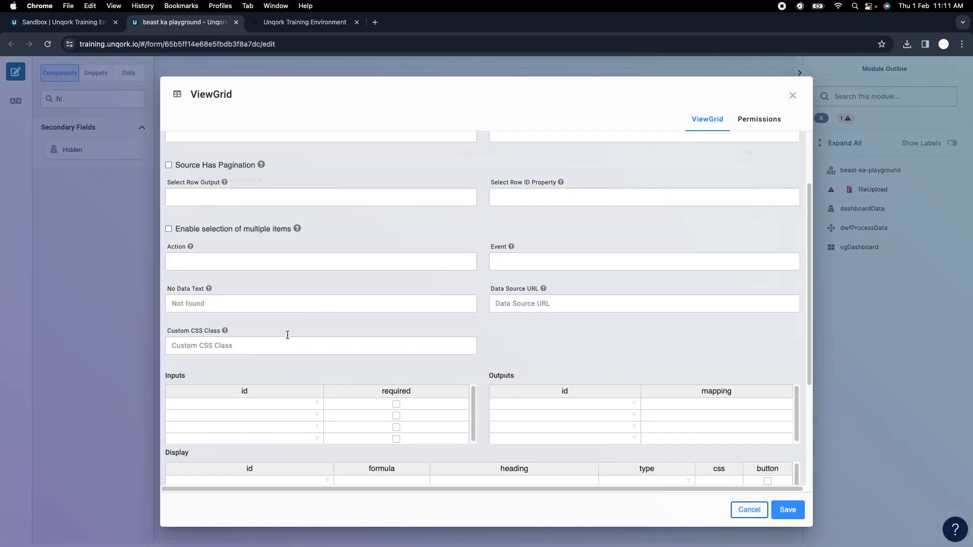
{"action": "left_click", "coordinate": [247, 390]}
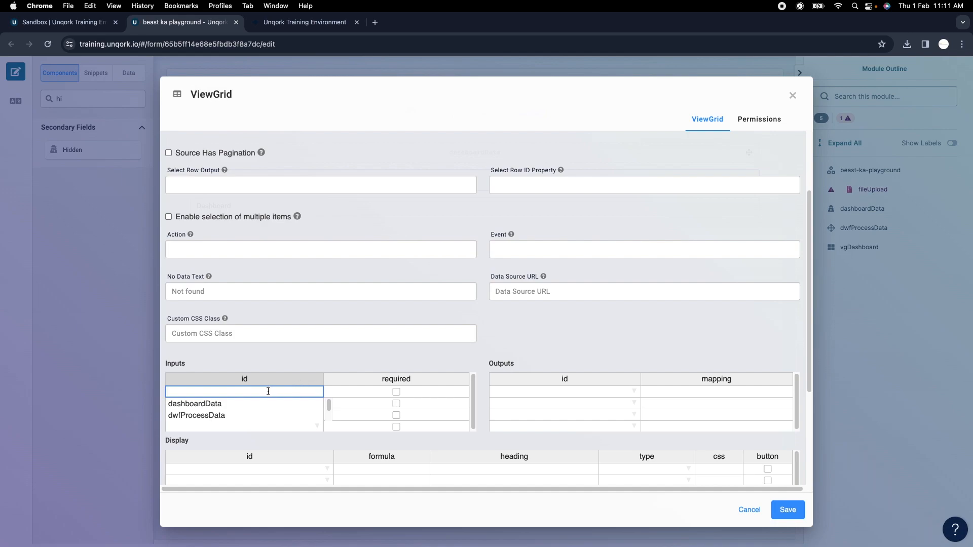
{"action": "left_click", "coordinate": [224, 402]}
{"action": "scroll", "coordinate": [547, 343], "scroll_direction": "down", "scroll_amount": 1}
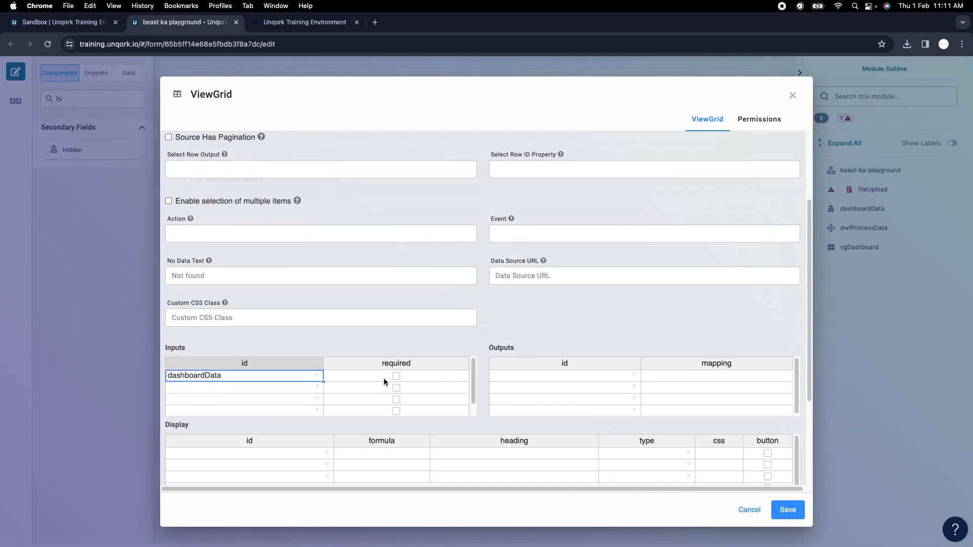
{"action": "left_click", "coordinate": [405, 376]}
Enter the display headings Name, Age and City in the ViewGrid, checking the record keys in the preview's console
{"action": "scroll", "coordinate": [603, 335], "scroll_direction": "down", "scroll_amount": 4}
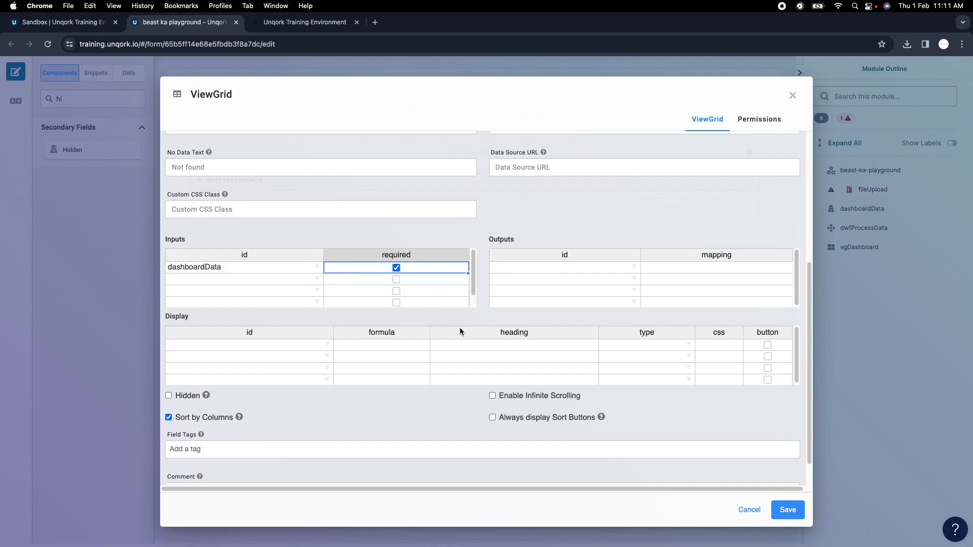
{"action": "left_click", "coordinate": [482, 345]}
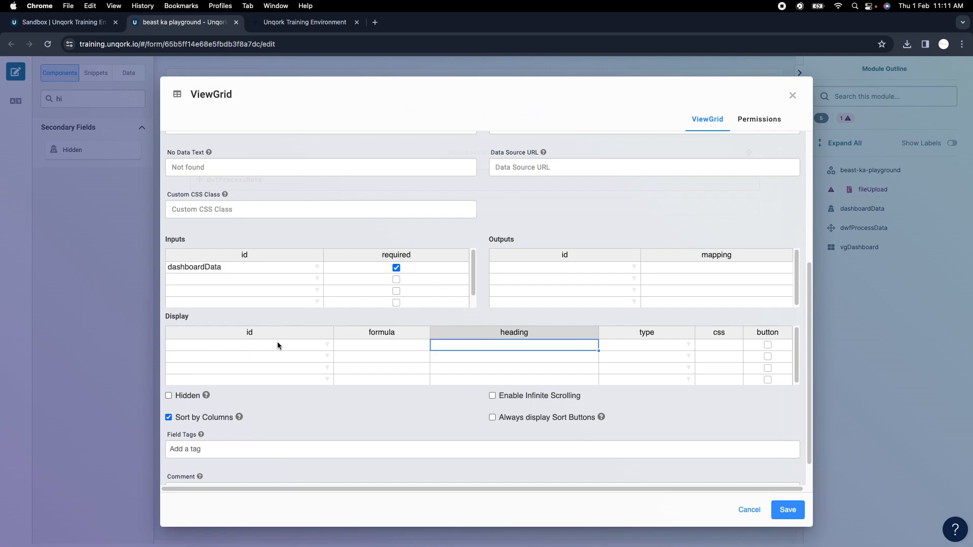
{"action": "left_click", "coordinate": [314, 21]}
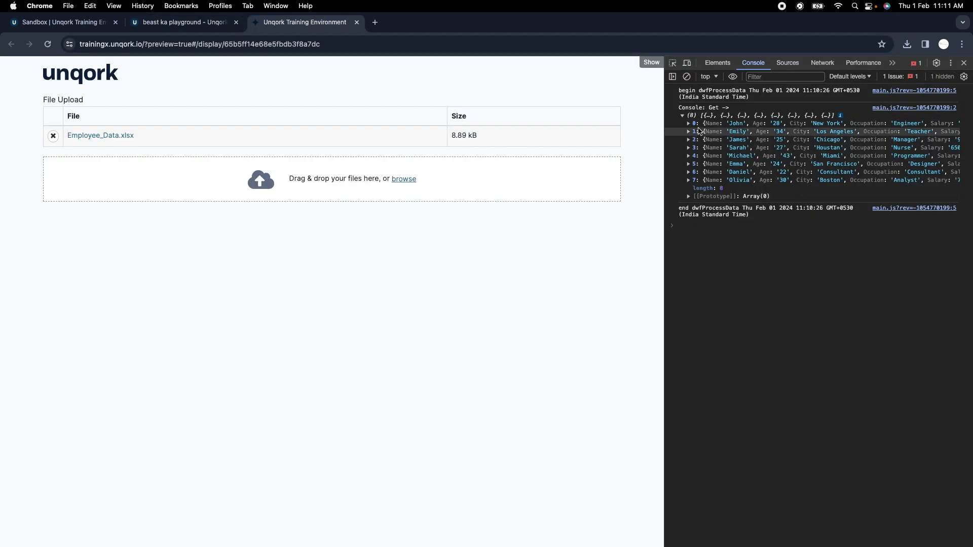
{"action": "left_click", "coordinate": [205, 26]}
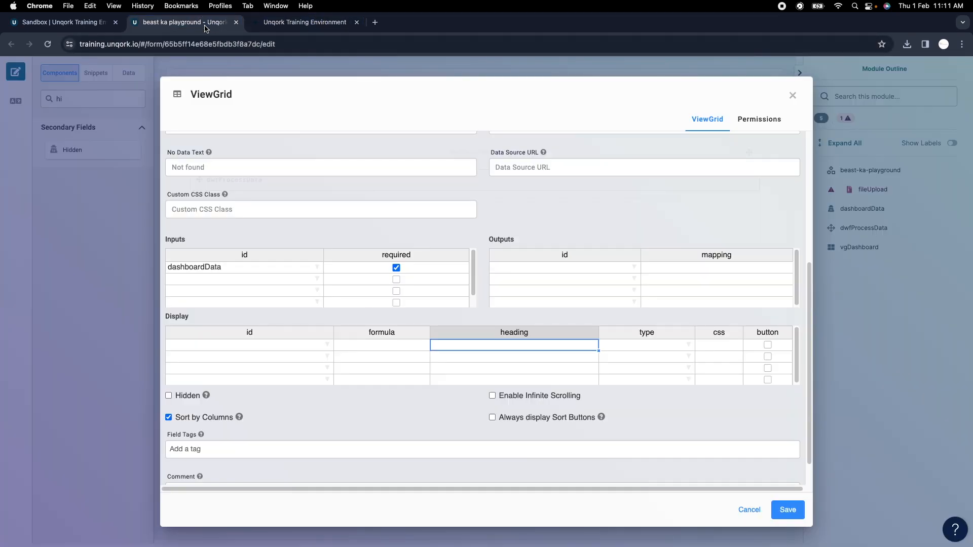
{"action": "type", "text": "Name"}
{"action": "left_click", "coordinate": [451, 356]}
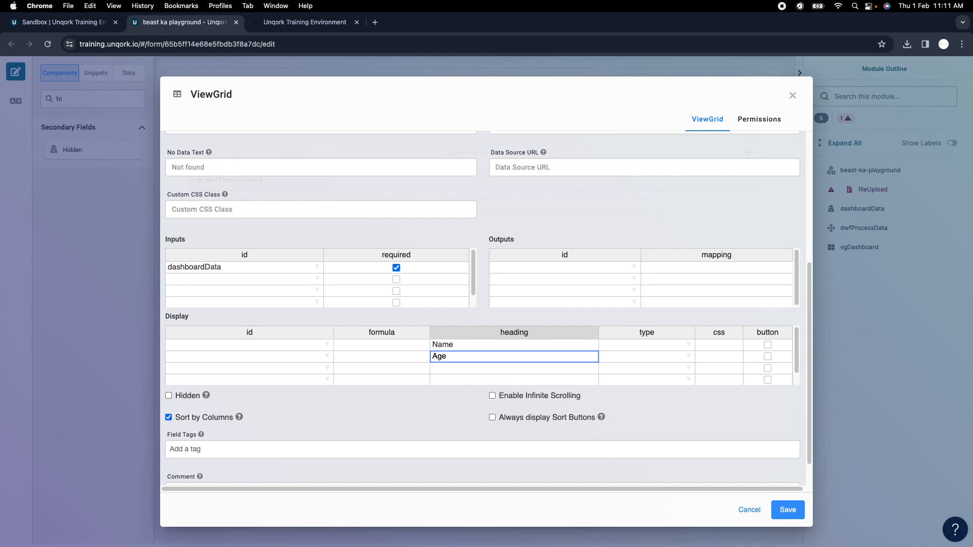
{"action": "left_click", "coordinate": [450, 370]}
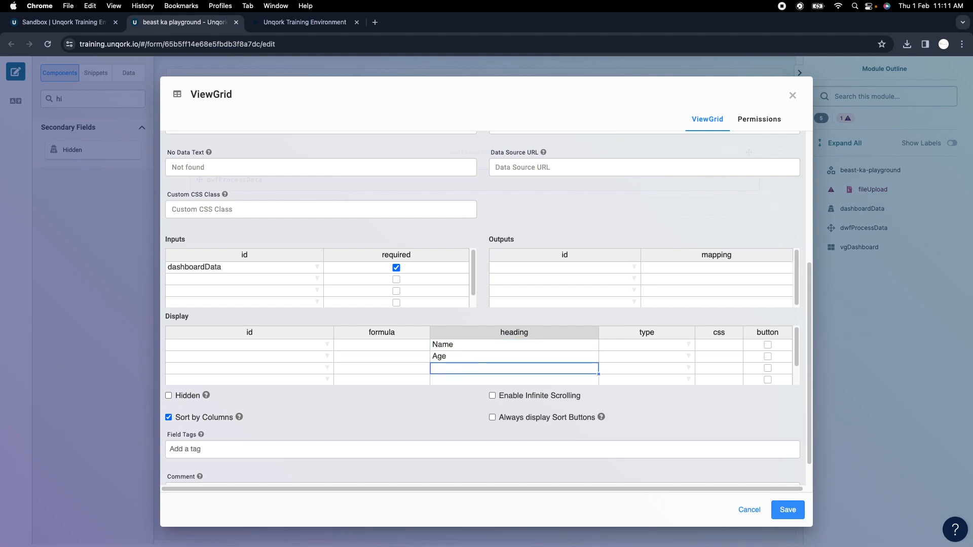
{"action": "type", "text": "City"}
Add the display headings Occupation and Salary after City, checking the remaining record keys in the preview's console
{"action": "left_click", "coordinate": [301, 27]}
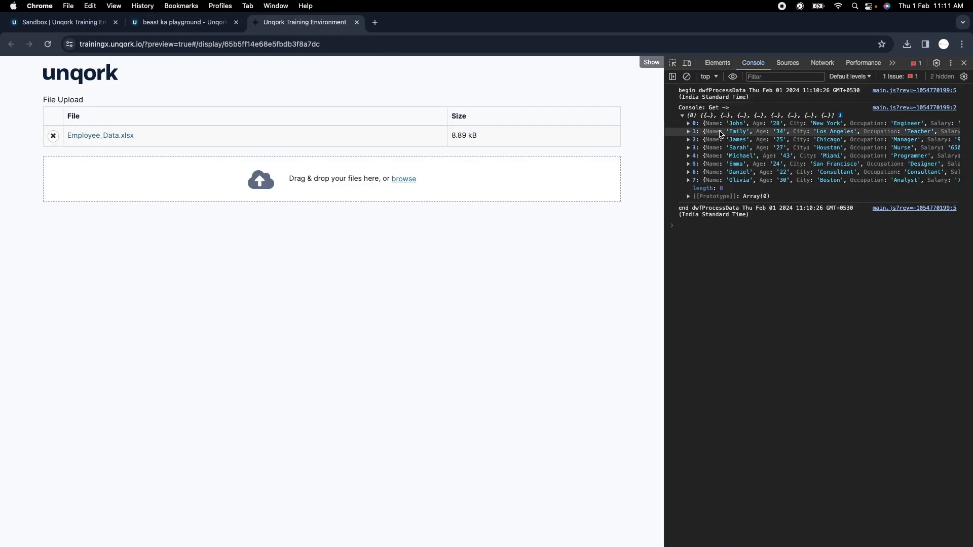
{"action": "left_click", "coordinate": [182, 22]}
{"action": "left_click", "coordinate": [439, 380]}
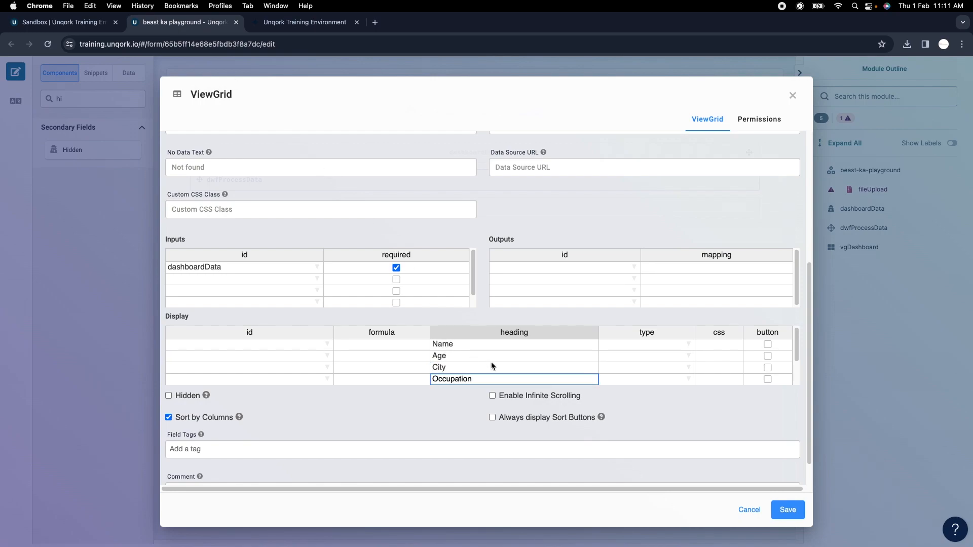
{"action": "scroll", "coordinate": [489, 363], "scroll_direction": "down", "scroll_amount": 1}
{"action": "left_click", "coordinate": [465, 375]}
{"action": "type", "text": "Sala"}
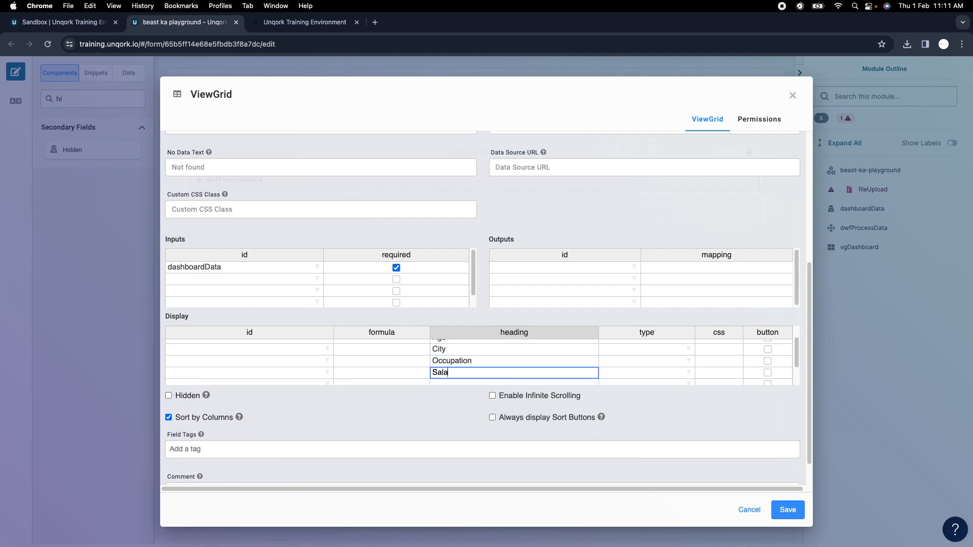
Expand the first logged record to check its keys, and set the first three display ids to Name, Age and City
{"action": "scroll", "coordinate": [244, 385], "scroll_direction": "up", "scroll_amount": 3}
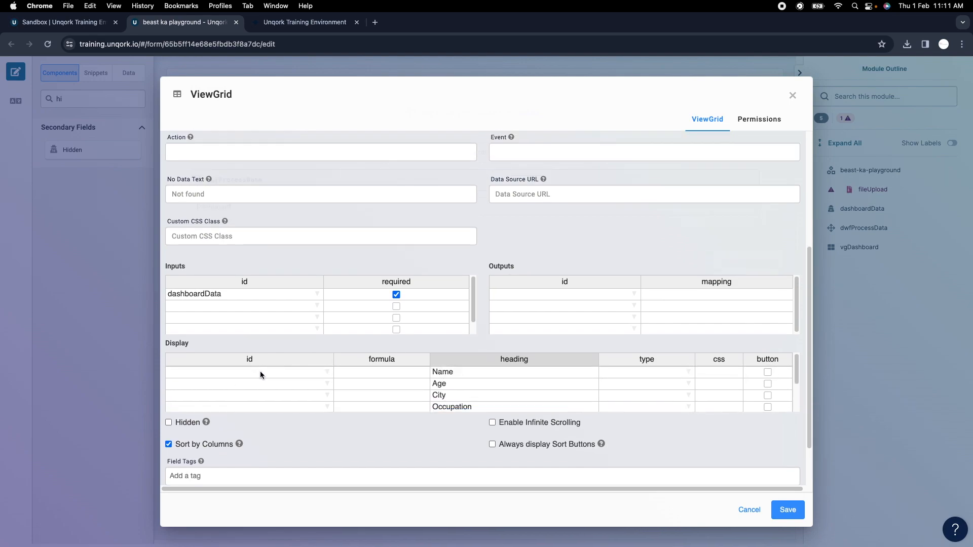
{"action": "left_click", "coordinate": [232, 374]}
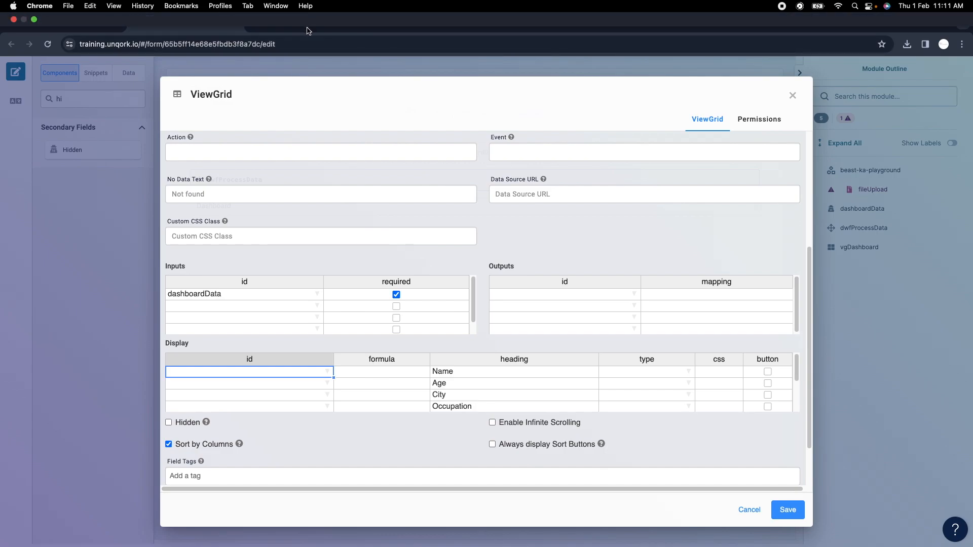
{"action": "left_click", "coordinate": [306, 22]}
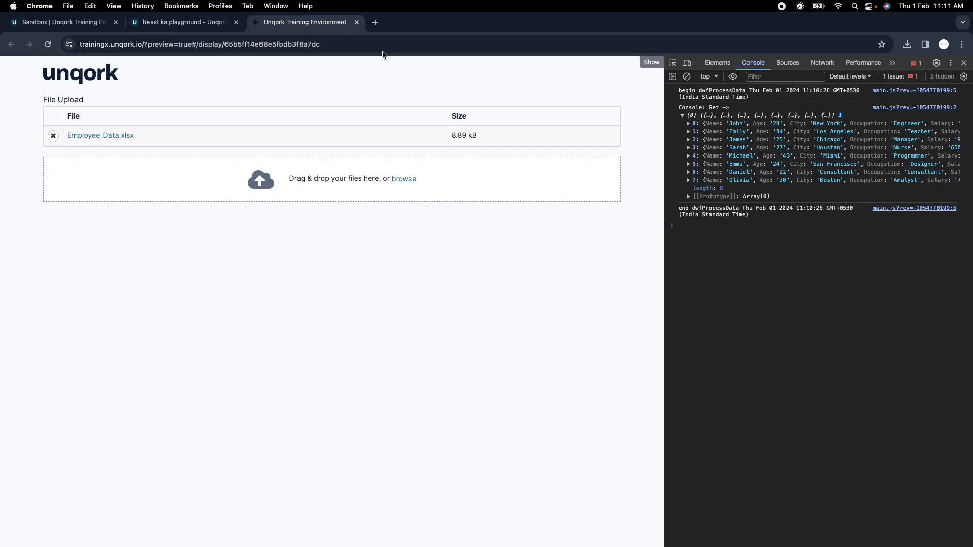
{"action": "left_click", "coordinate": [693, 124]}
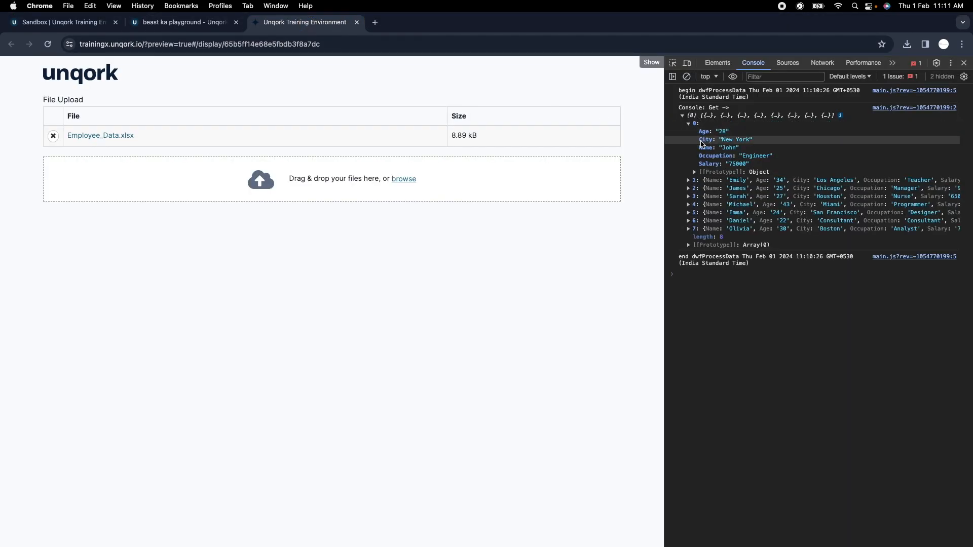
{"action": "double_click", "coordinate": [705, 148]}
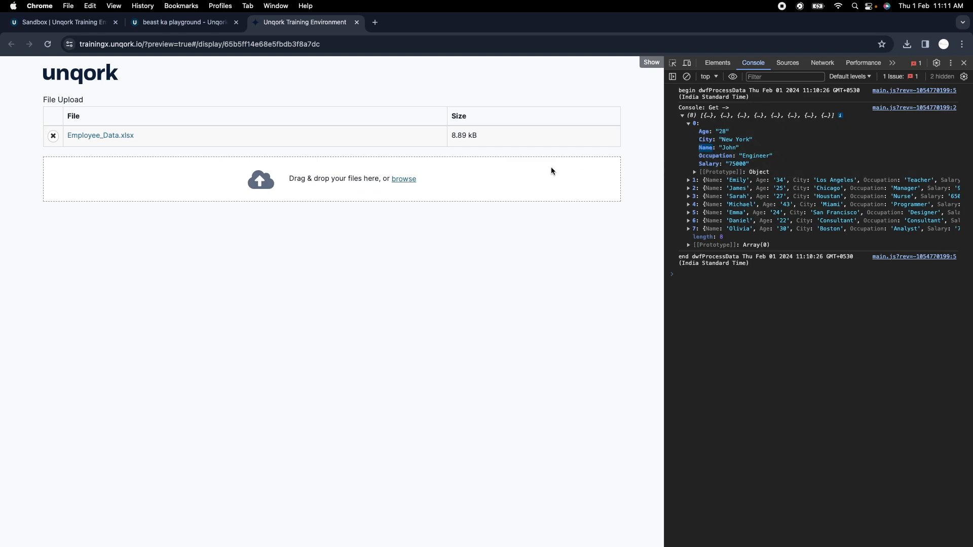
{"action": "left_click", "coordinate": [178, 22]}
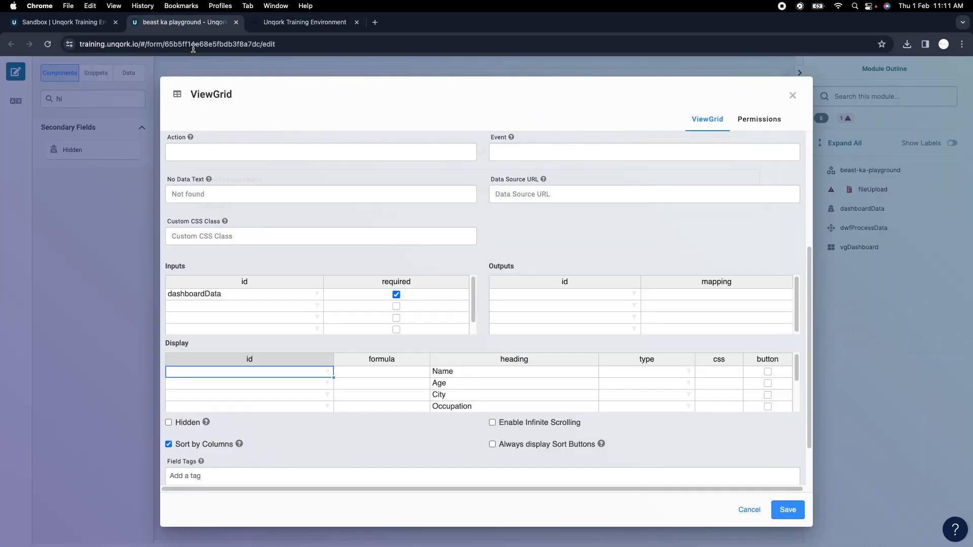
{"action": "type", "text": "Name"}
{"action": "left_click", "coordinate": [168, 387]}
{"action": "type", "text": "Age"}
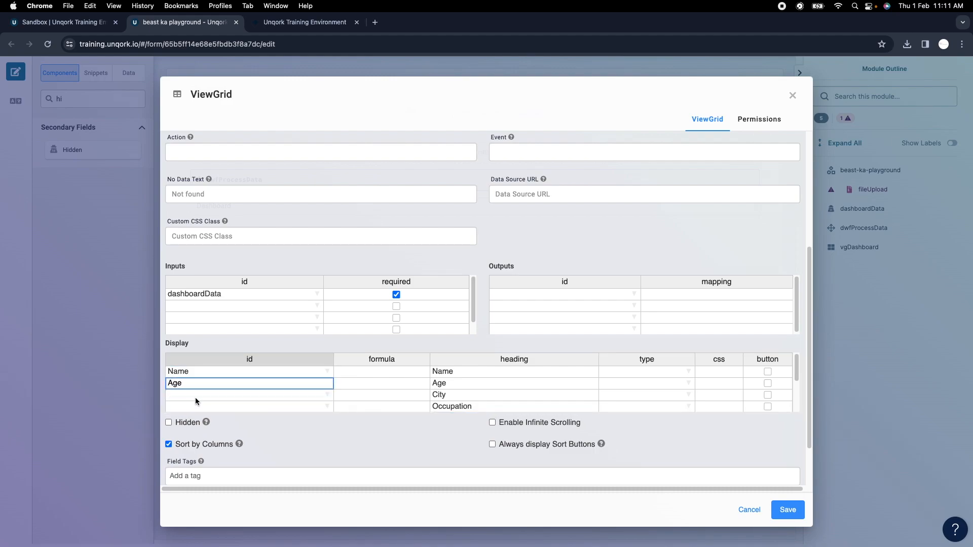
{"action": "left_click", "coordinate": [196, 397]}
{"action": "type", "text": "C"}
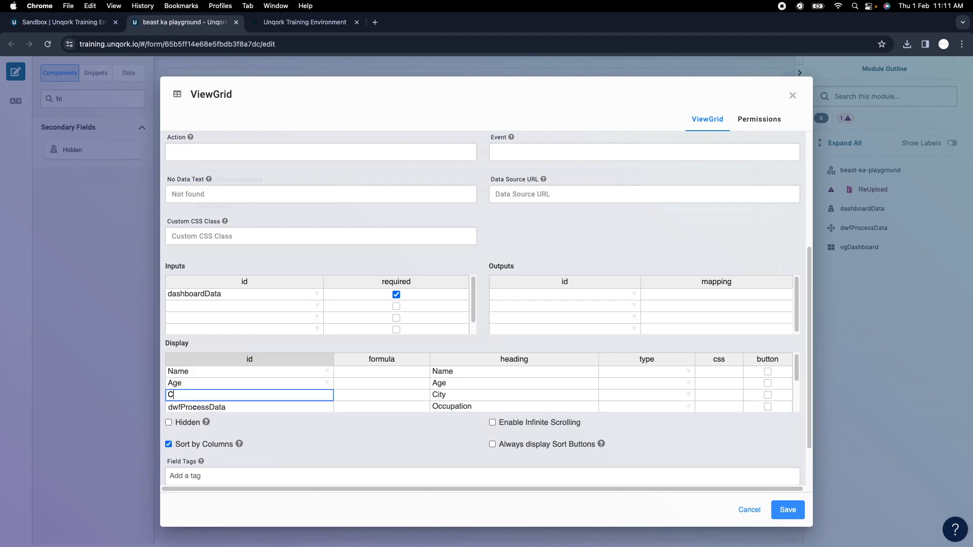
{"action": "type", "text": "ity"}
Set the display ids of the last two headings to Occupation and Salary, and save the ViewGrid
{"action": "left_click", "coordinate": [194, 406]}
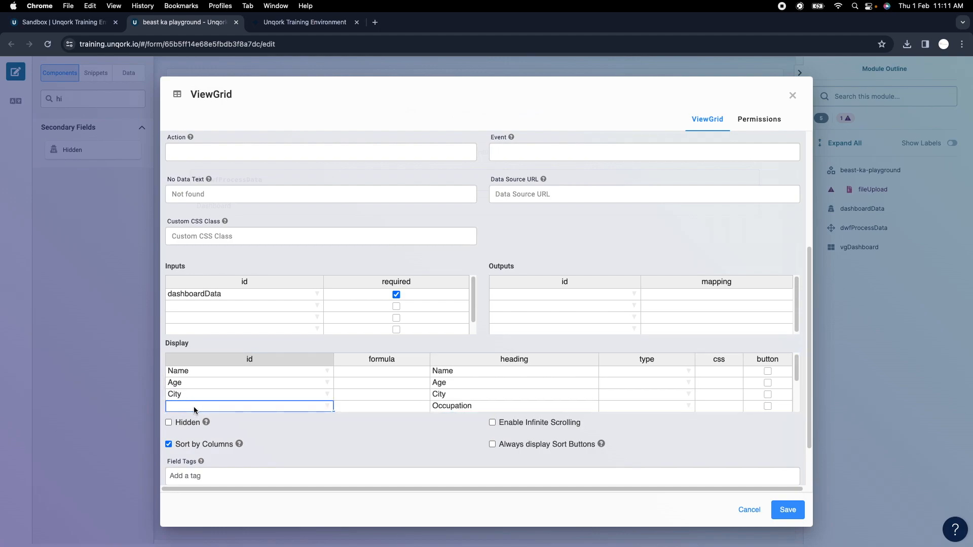
{"action": "type", "text": "O"}
{"action": "key", "text": "BackSpace"}
{"action": "type", "text": "Occupation"}
{"action": "scroll", "coordinate": [252, 397], "scroll_direction": "down", "scroll_amount": 1}
{"action": "scroll", "coordinate": [393, 376], "scroll_direction": "down", "scroll_amount": 2}
{"action": "left_click", "coordinate": [263, 381]}
{"action": "type", "text": "Sala"}
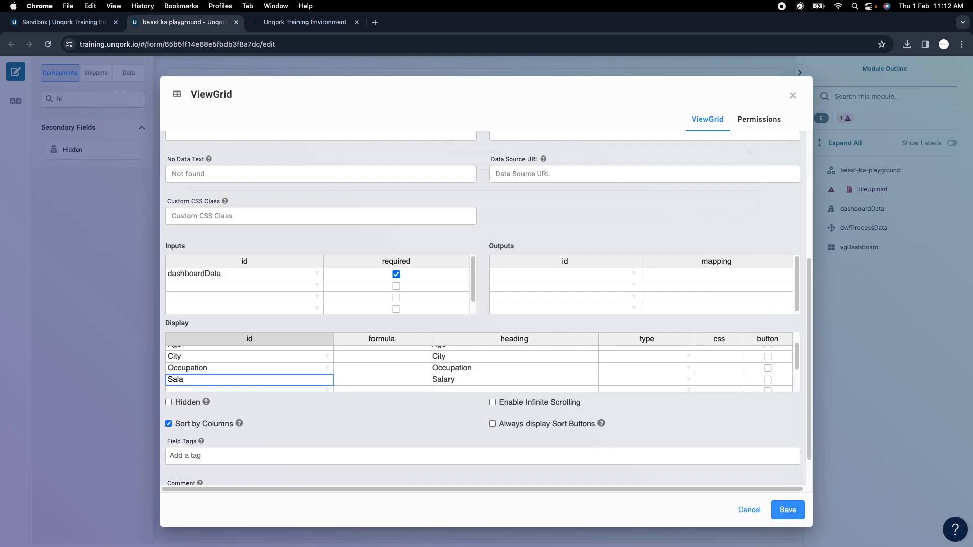
{"action": "left_click", "coordinate": [364, 406]}
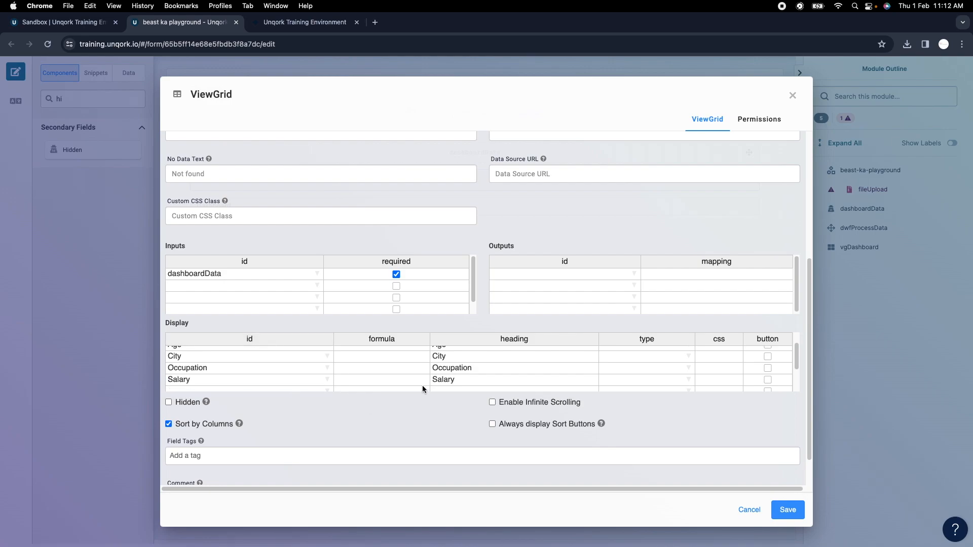
{"action": "scroll", "coordinate": [423, 388], "scroll_direction": "up", "scroll_amount": 3}
{"action": "left_click", "coordinate": [788, 509]}
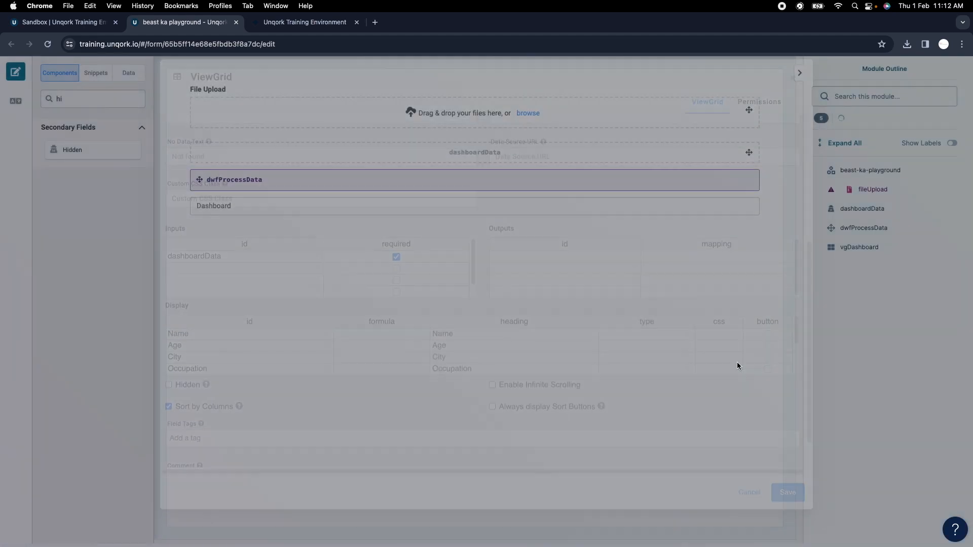
Save the module, reload the preview without the developer console, and upload Employee_Data.xlsx to test the dashboard
{"action": "left_click", "coordinate": [904, 100]}
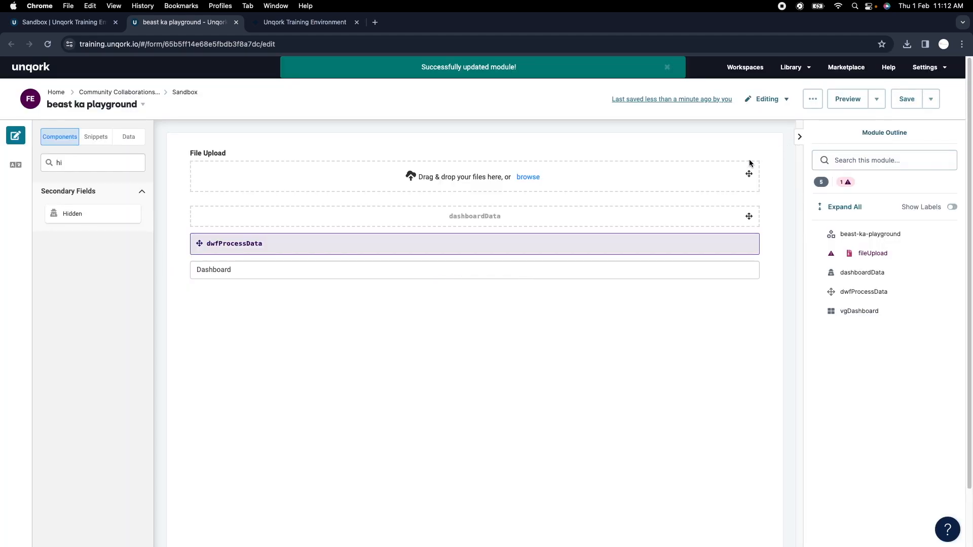
{"action": "left_click", "coordinate": [304, 22]}
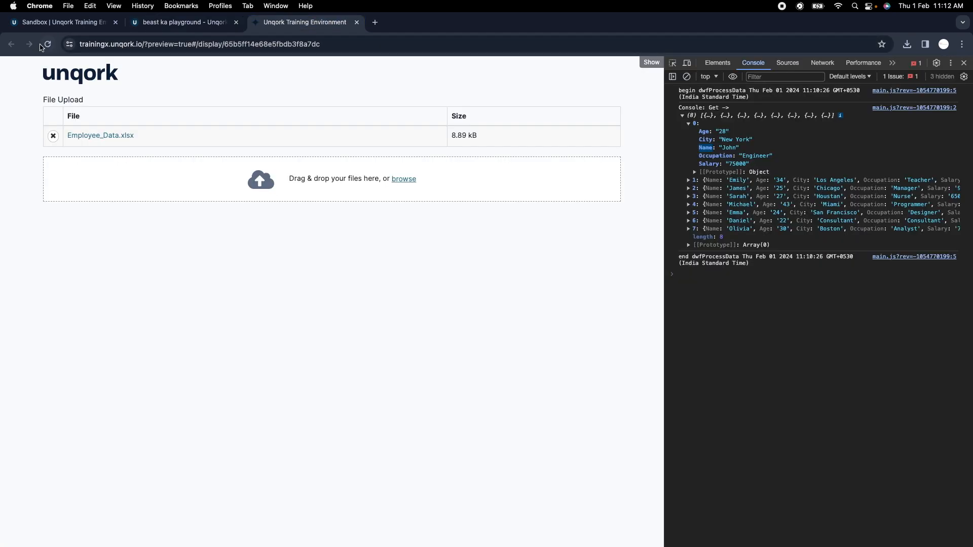
{"action": "left_click", "coordinate": [46, 44]}
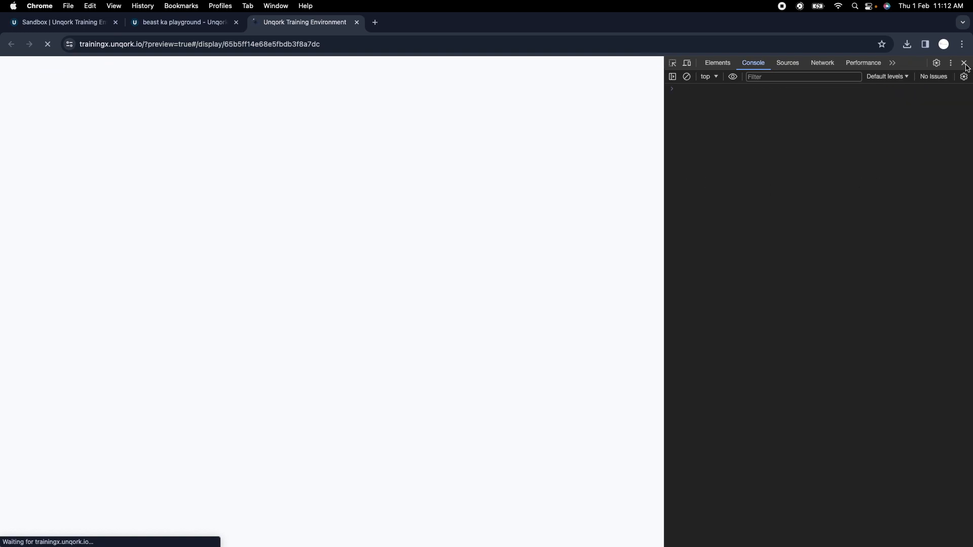
{"action": "left_click", "coordinate": [964, 63]}
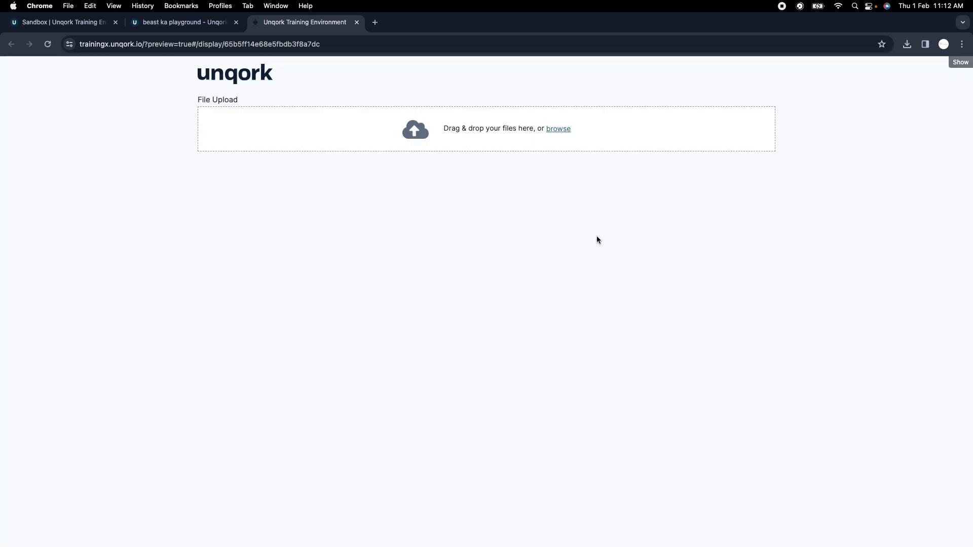
{"action": "left_click", "coordinate": [563, 129]}
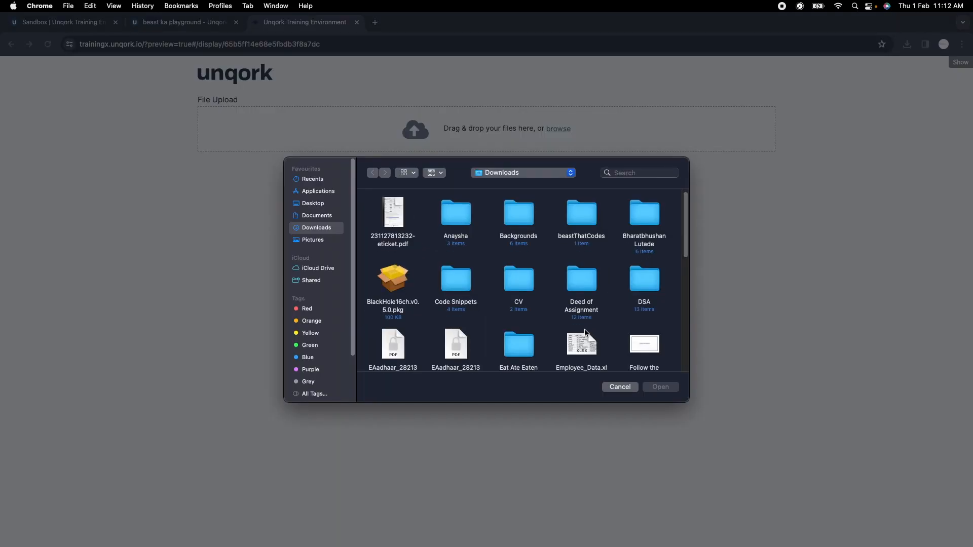
{"action": "left_click", "coordinate": [587, 347]}
{"action": "left_click", "coordinate": [660, 388]}
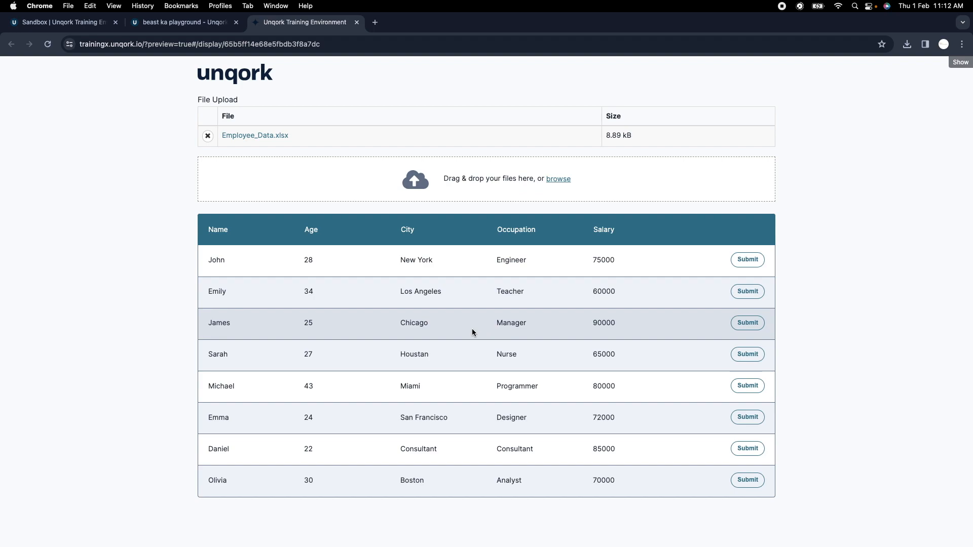
Set the Dashboard ViewGrid's action to null, and save the component and the module
{"action": "key", "text": "ctrl+shift+Tab"}
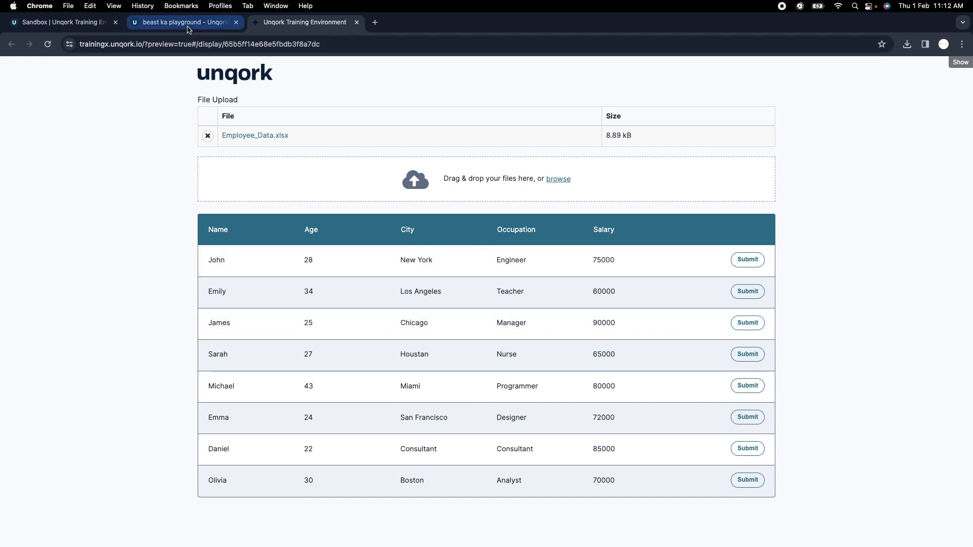
{"action": "mouse_move", "coordinate": [428, 245]}
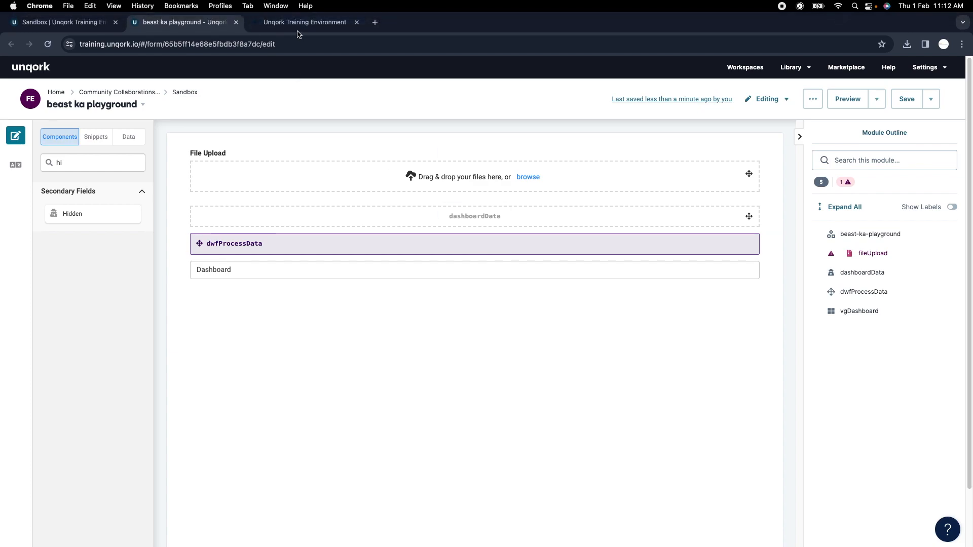
{"action": "left_click", "coordinate": [298, 26]}
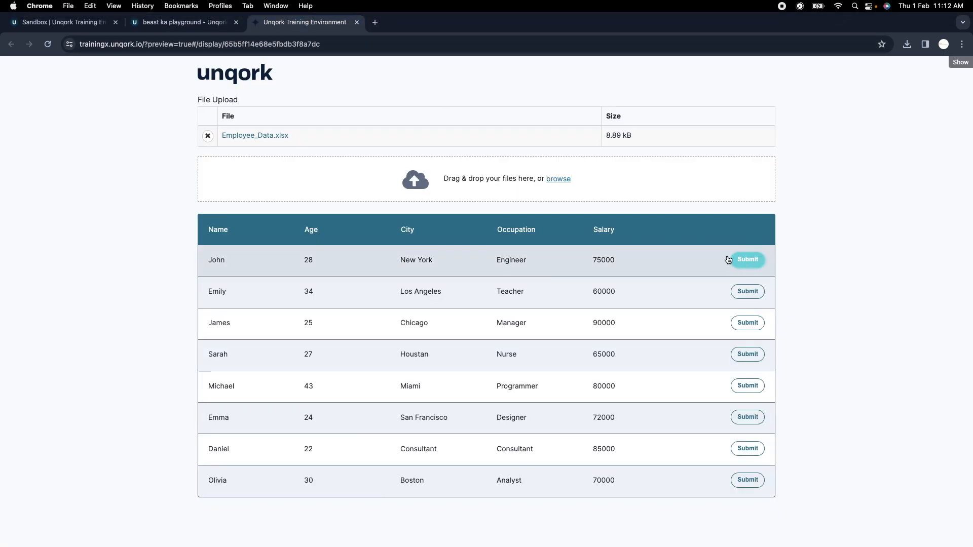
{"action": "left_click", "coordinate": [202, 23]}
{"action": "mouse_move", "coordinate": [486, 268]}
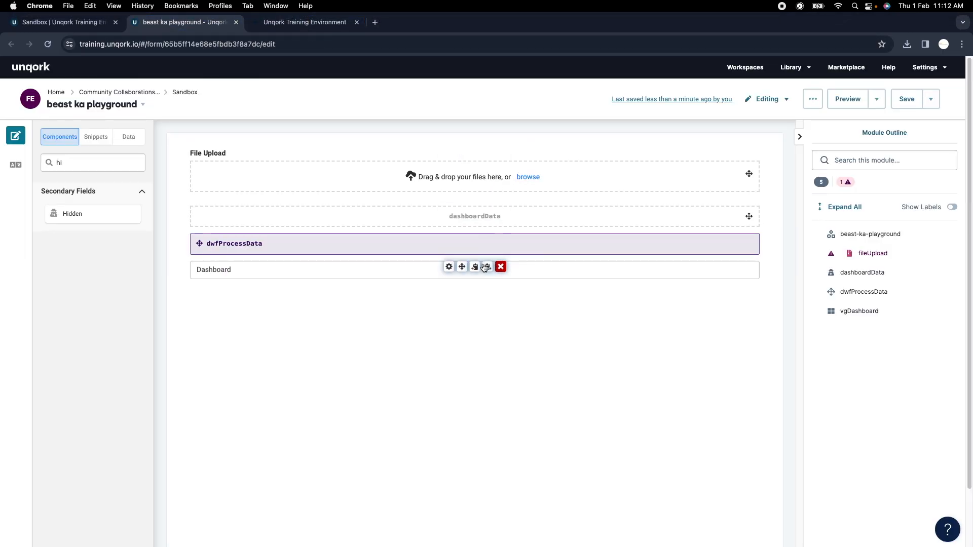
{"action": "left_click", "coordinate": [449, 267]}
{"action": "scroll", "coordinate": [370, 318], "scroll_direction": "down", "scroll_amount": 1}
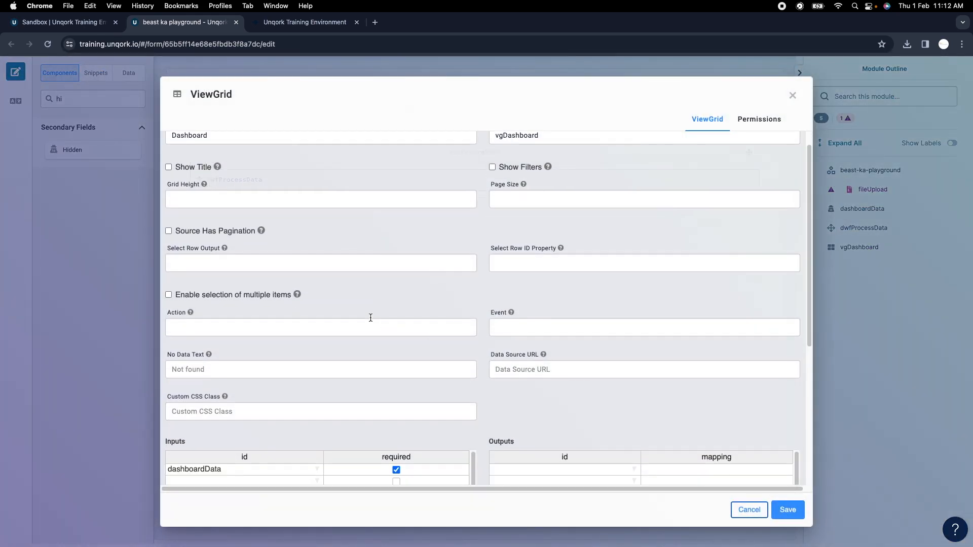
{"action": "left_click", "coordinate": [317, 326]}
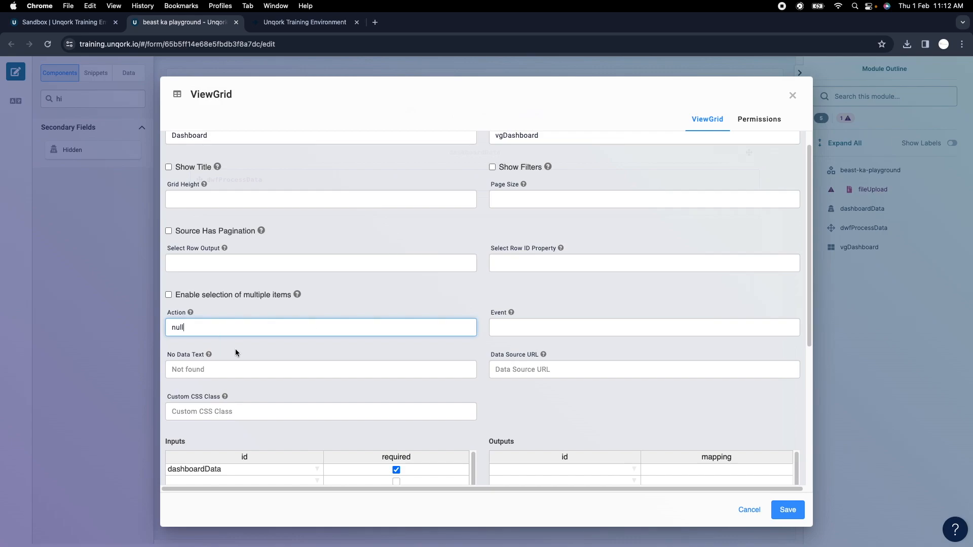
{"action": "left_click", "coordinate": [787, 510]}
{"action": "left_click", "coordinate": [907, 99]}
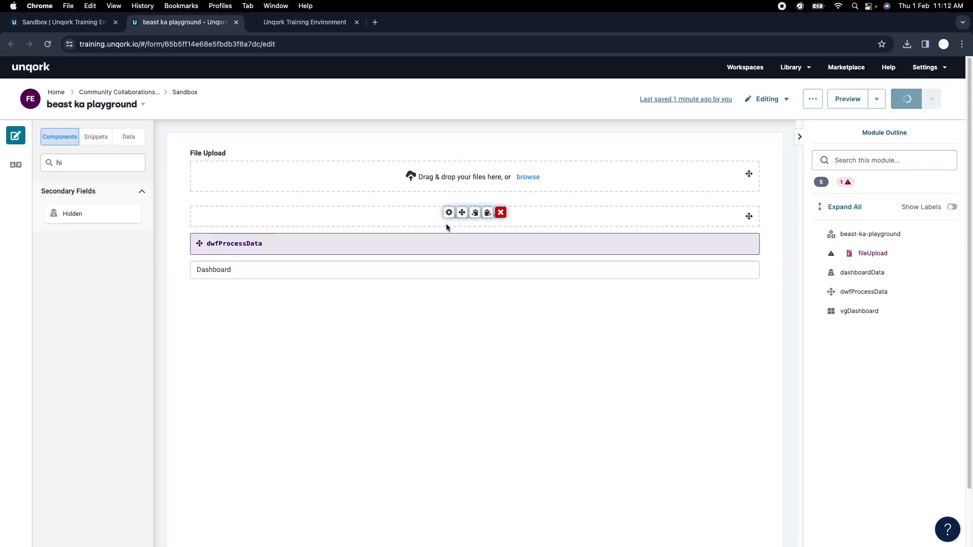
Add a Create Field operator fed by Get in the dwfProcessData workflow, with Field 1 set to status="Not Uploaded"
{"action": "left_click", "coordinate": [291, 23]}
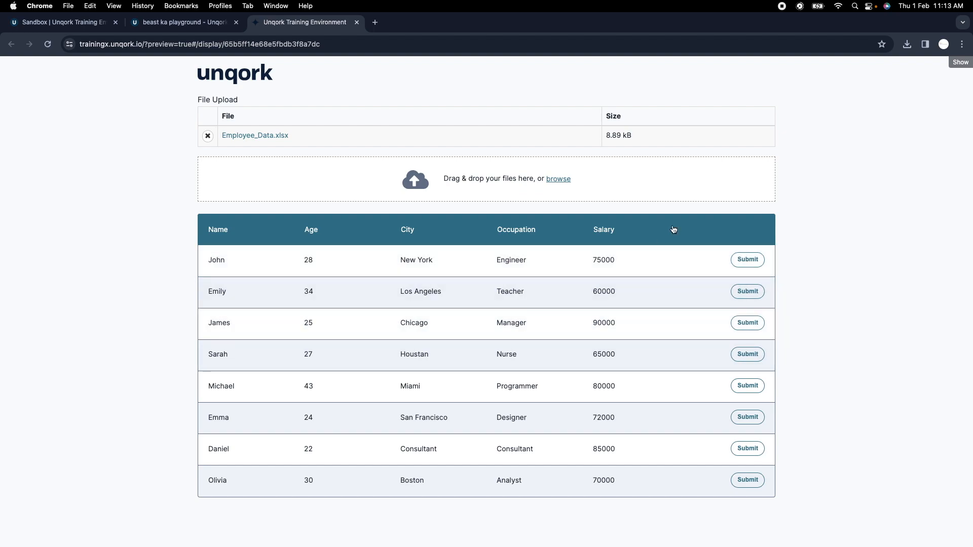
{"action": "left_click", "coordinate": [185, 21]}
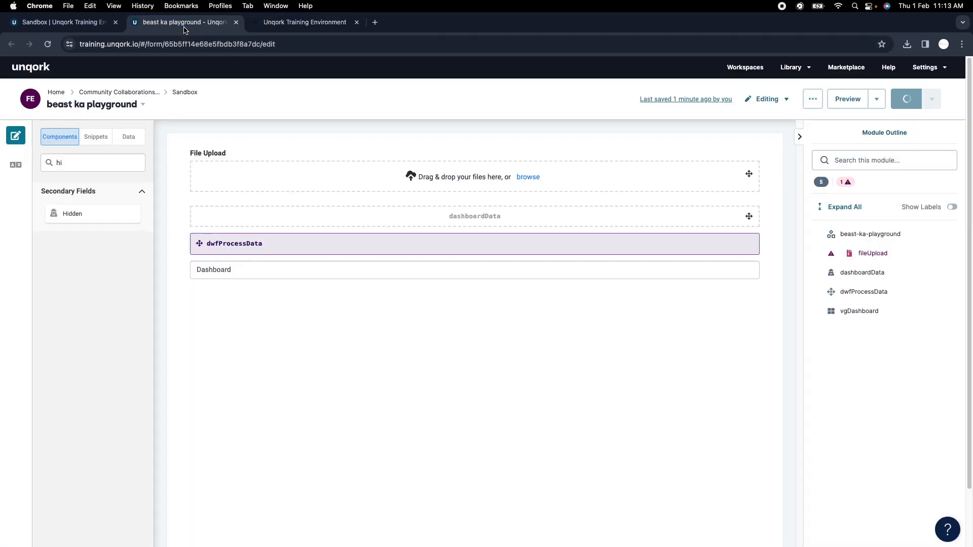
{"action": "left_click", "coordinate": [448, 239]}
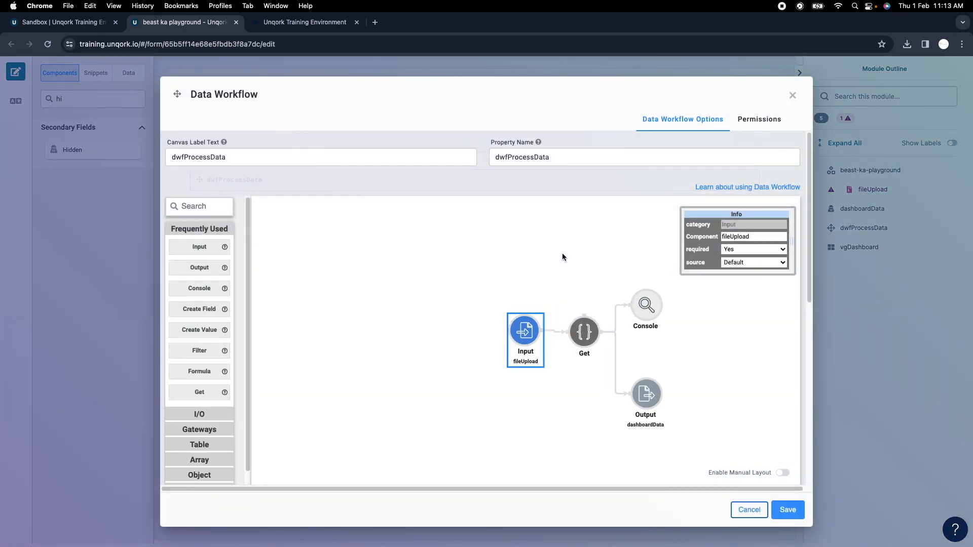
{"action": "left_click", "coordinate": [212, 212]}
{"action": "type", "text": "rea"}
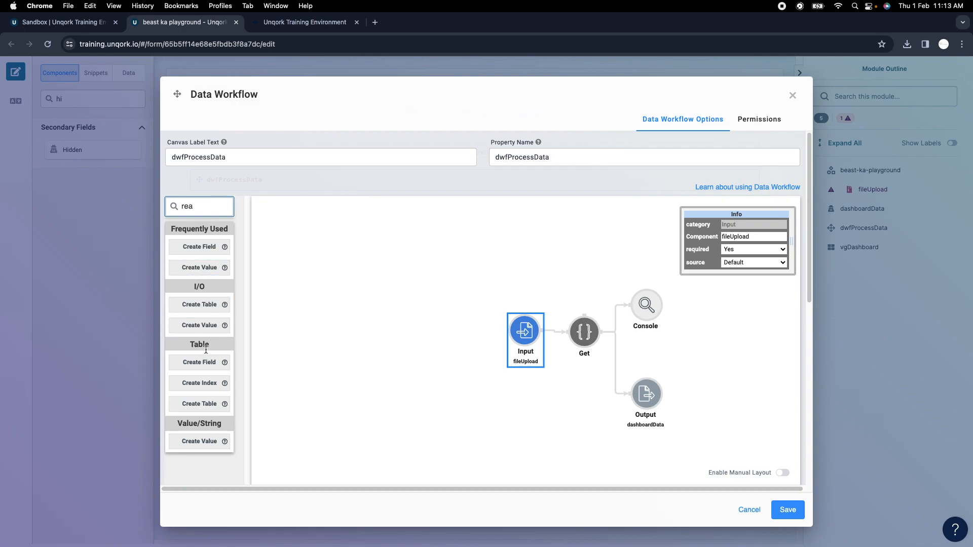
{"action": "left_click_drag", "start_coordinate": [202, 361], "coordinate": [632, 346]}
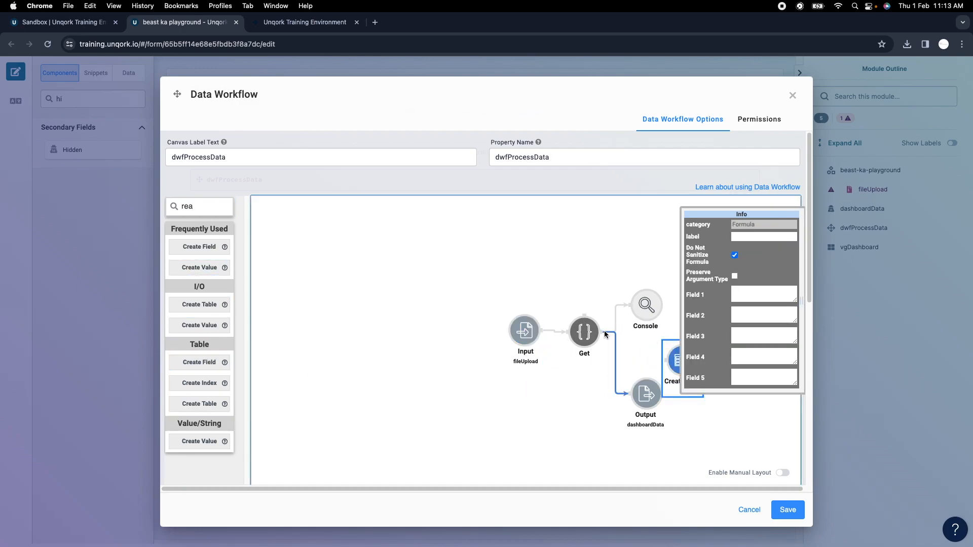
{"action": "left_click", "coordinate": [622, 338]}
{"action": "left_click", "coordinate": [645, 446]}
{"action": "left_click", "coordinate": [751, 294]}
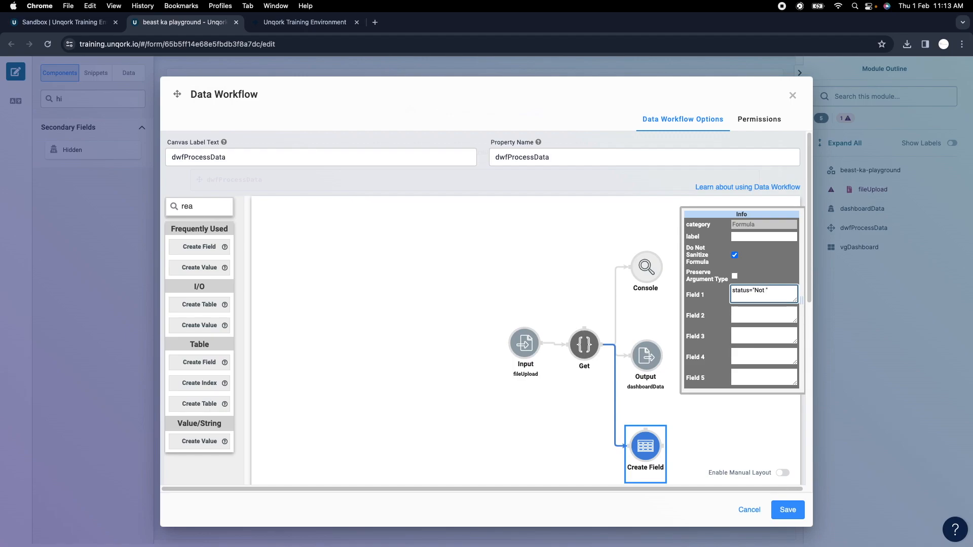
{"action": "type", "text": "ded"}
Reroute the dashboardData output so it is fed by Create Field instead of Get, and save the workflow
{"action": "left_click", "coordinate": [618, 359]}
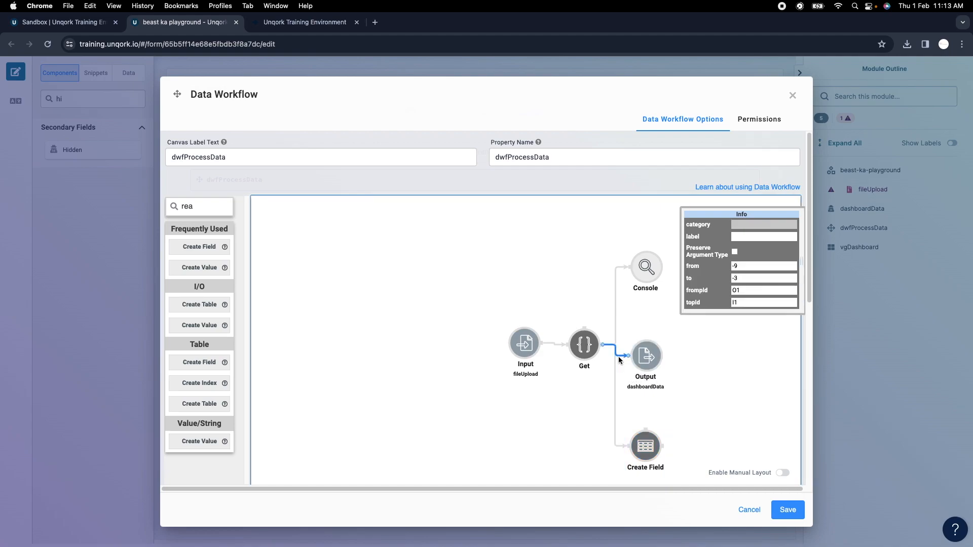
{"action": "left_click_drag", "start_coordinate": [662, 360], "coordinate": [642, 433]}
{"action": "left_click", "coordinate": [788, 508]}
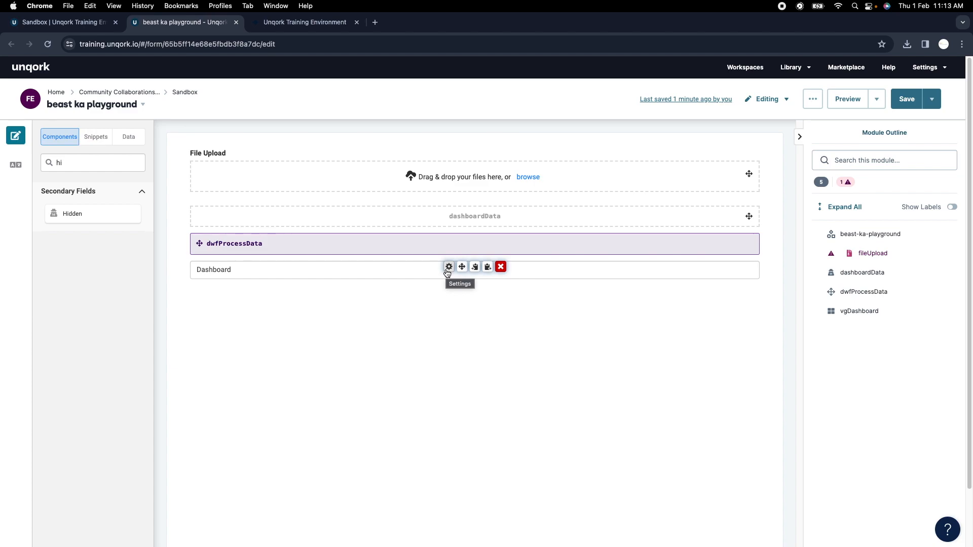
Add a display row with id status and heading Status after Salary in the Dashboard ViewGrid, and save it
{"action": "left_click", "coordinate": [448, 267]}
{"action": "scroll", "coordinate": [527, 345], "scroll_direction": "down", "scroll_amount": 5}
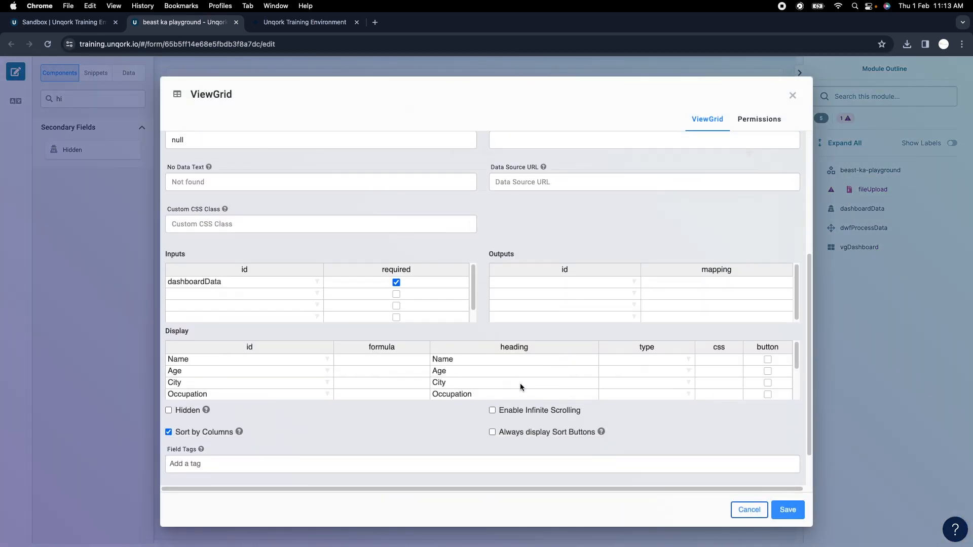
{"action": "scroll", "coordinate": [503, 387], "scroll_direction": "down", "scroll_amount": 2}
{"action": "scroll", "coordinate": [482, 398], "scroll_direction": "down", "scroll_amount": 1}
{"action": "left_click", "coordinate": [458, 384]}
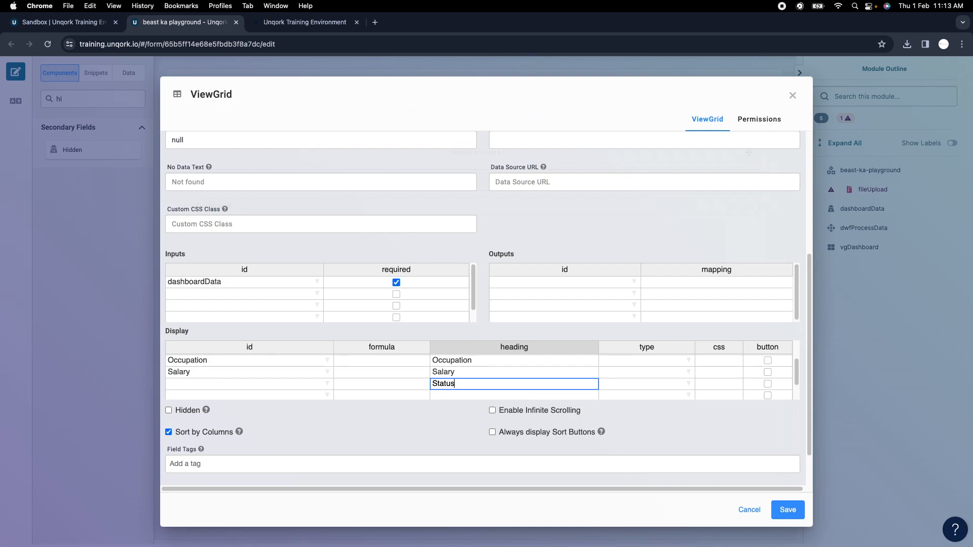
{"action": "type", "text": "Status"}
{"action": "left_click", "coordinate": [277, 384]}
{"action": "type", "text": "status"}
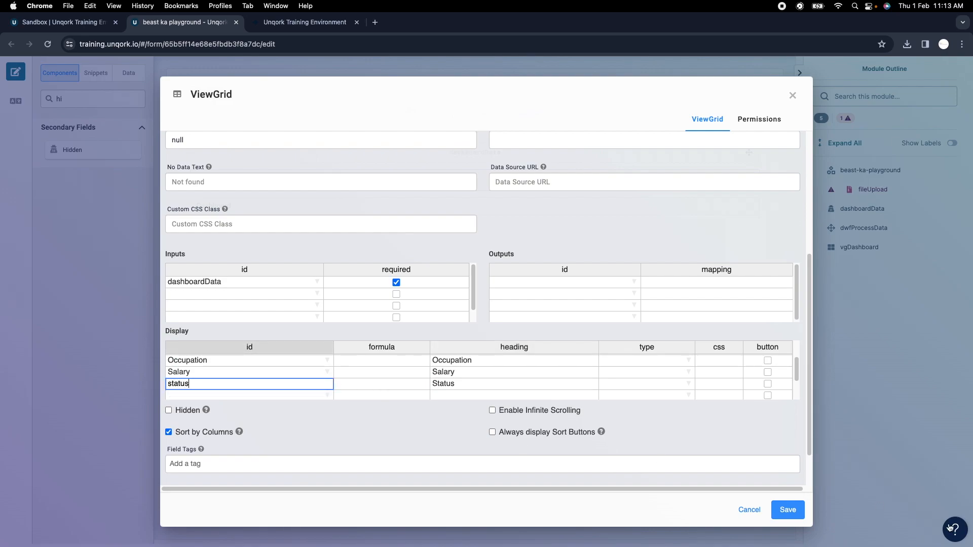
{"action": "left_click", "coordinate": [785, 511]}
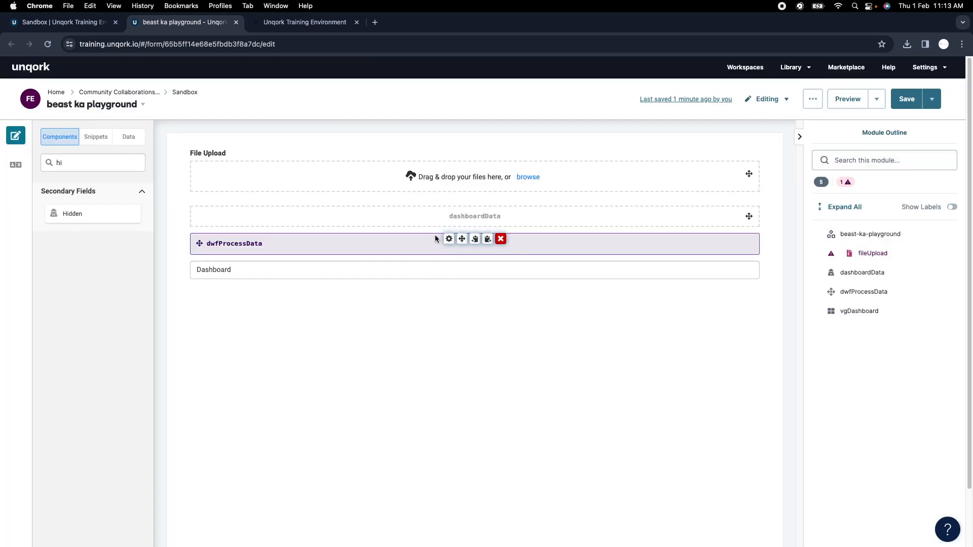
Check the Create Field operator's settings in the dwfProcessData workflow
{"action": "left_click", "coordinate": [449, 239]}
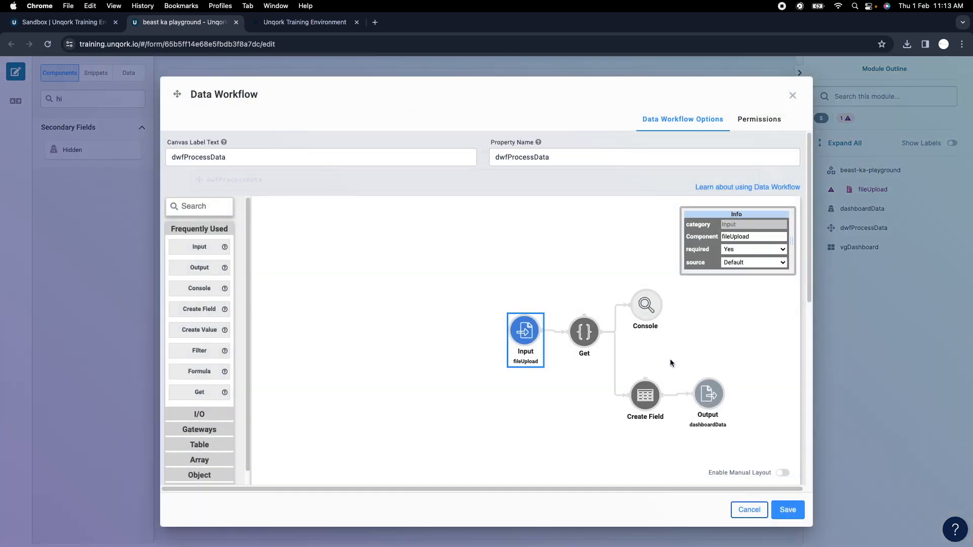
{"action": "left_click", "coordinate": [645, 395]}
{"action": "left_click", "coordinate": [793, 96]}
Save the module, reload the preview and upload Employee_Data.xlsx again to test the Status column
{"action": "left_click", "coordinate": [907, 99]}
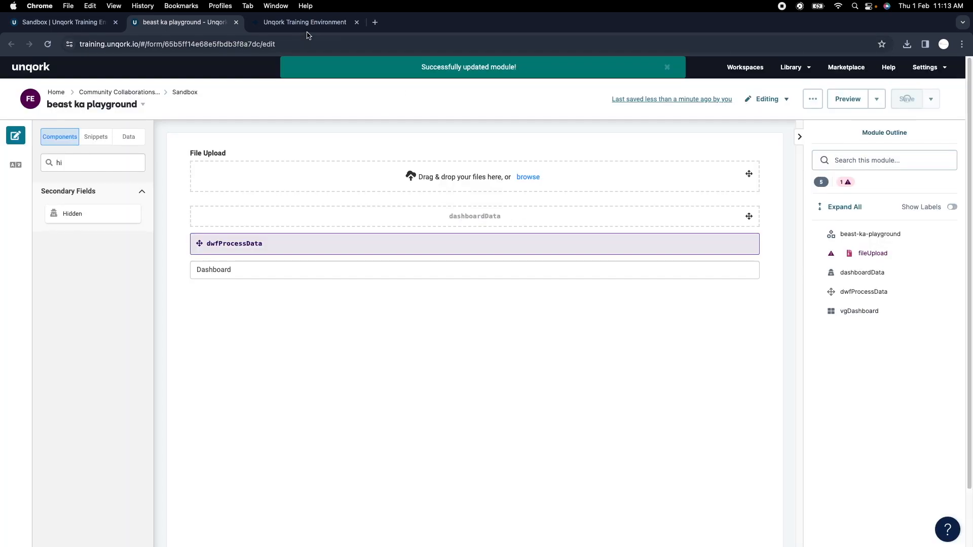
{"action": "left_click", "coordinate": [306, 23]}
{"action": "left_click", "coordinate": [47, 45]}
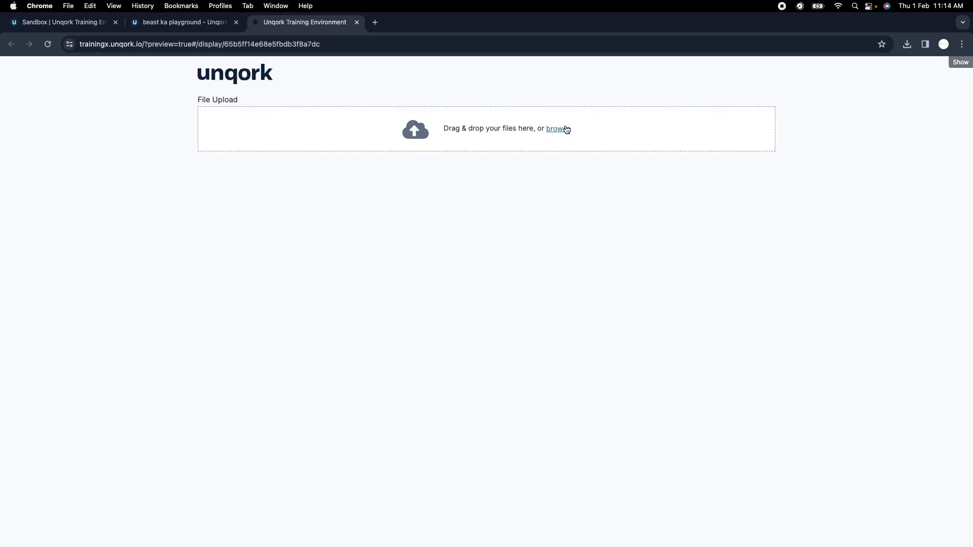
{"action": "left_click", "coordinate": [566, 129]}
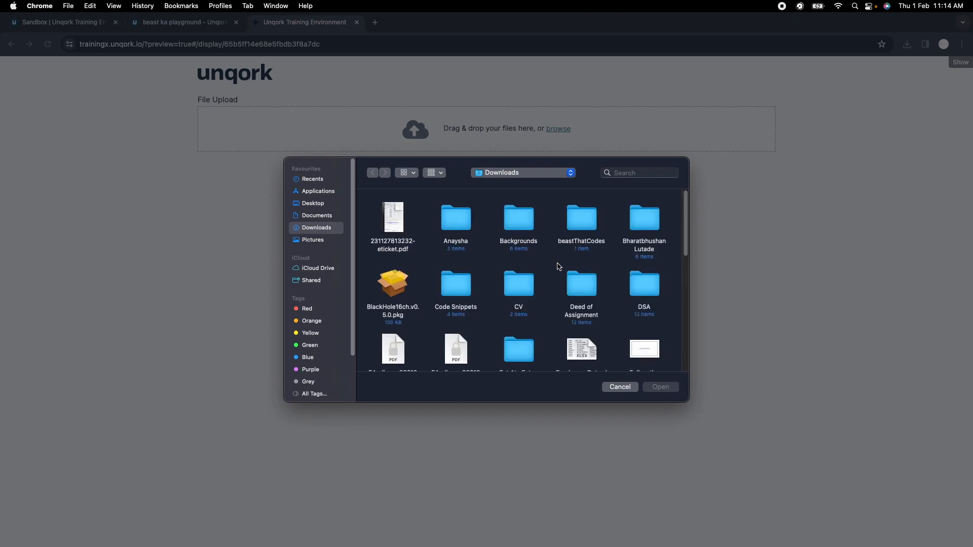
{"action": "scroll", "coordinate": [559, 266], "scroll_direction": "down", "scroll_amount": 1}
{"action": "left_click", "coordinate": [588, 324]}
{"action": "left_click", "coordinate": [661, 387]}
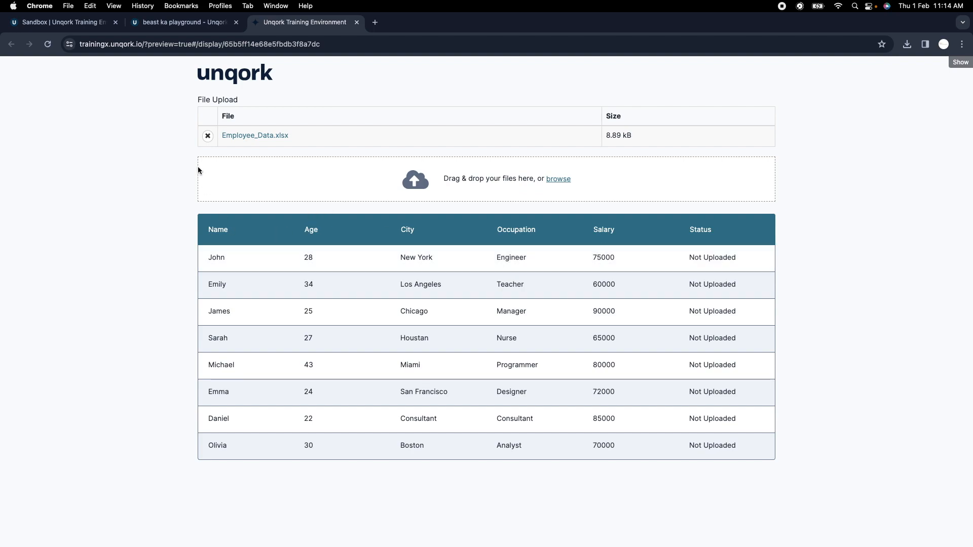
Find the Button component in the module editor and place one next to the Dashboard ViewGrid
{"action": "left_click", "coordinate": [184, 22]}
{"action": "double_click", "coordinate": [85, 165]}
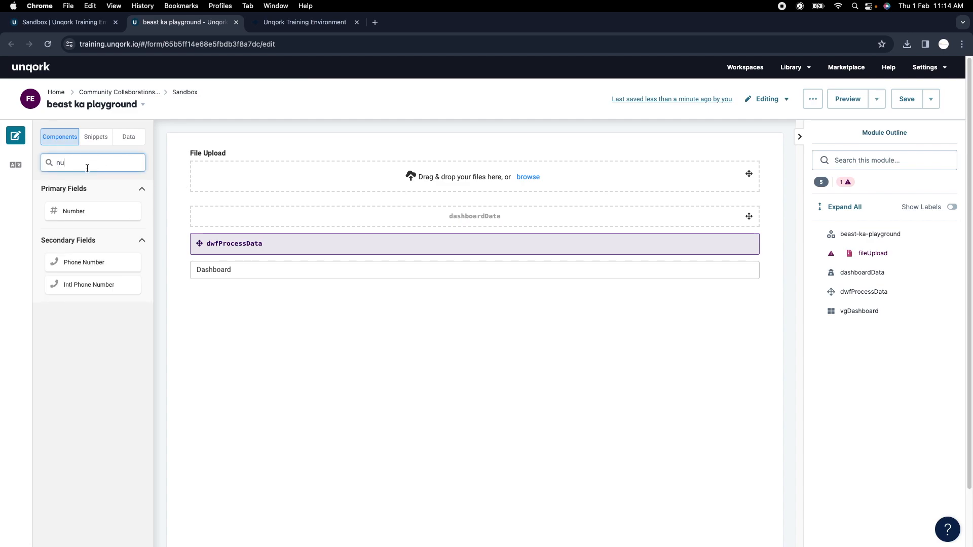
{"action": "double_click", "coordinate": [81, 164]}
{"action": "key", "text": "BackSpace"}
{"action": "type", "text": "bn"}
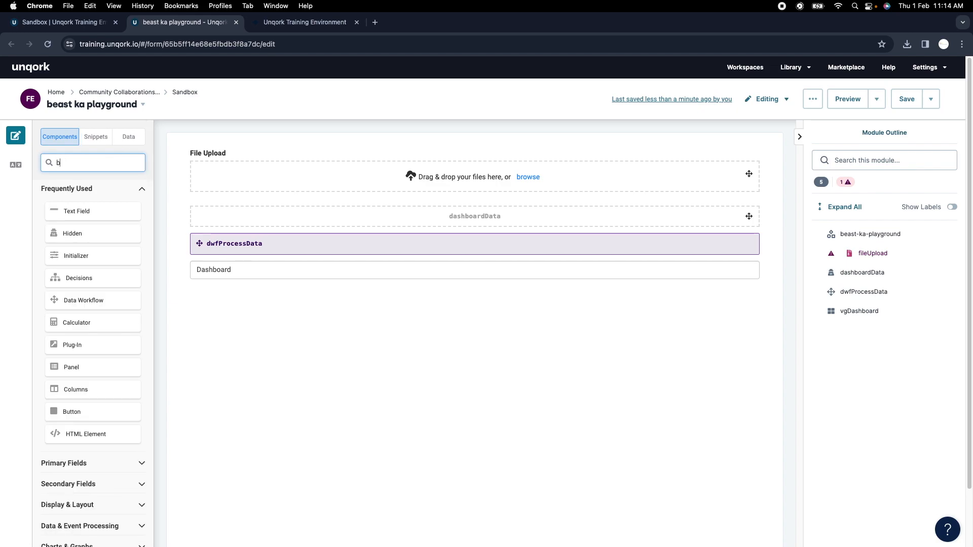
{"action": "left_click_drag", "start_coordinate": [86, 262], "coordinate": [258, 272]}
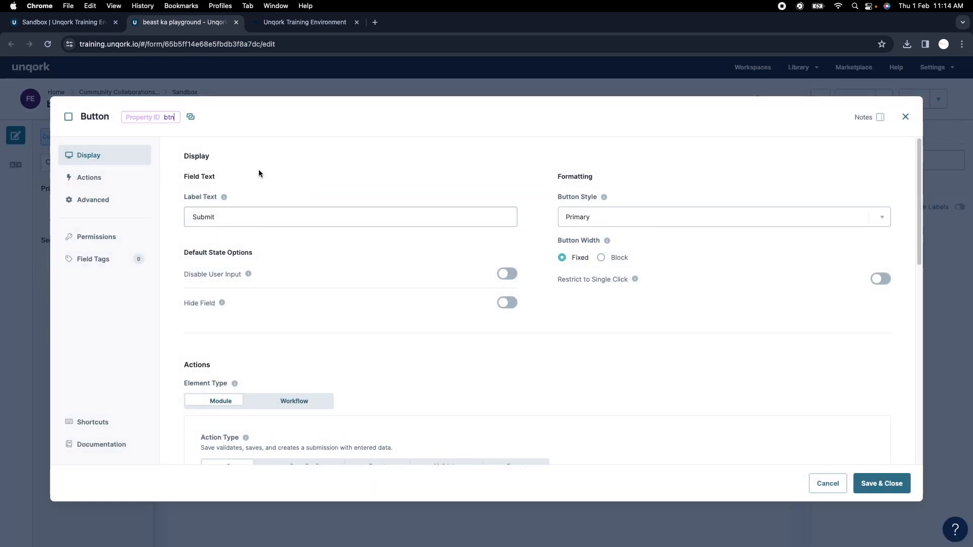
Set the new button's Property ID to btnUpload
{"action": "left_click", "coordinate": [177, 118]}
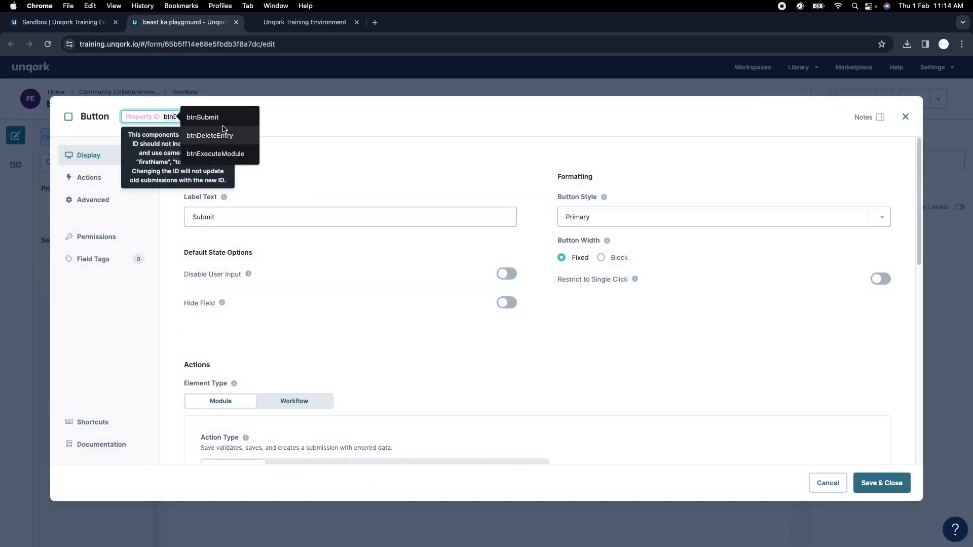
{"action": "double_click", "coordinate": [169, 118]}
{"action": "type", "text": "ntm"}
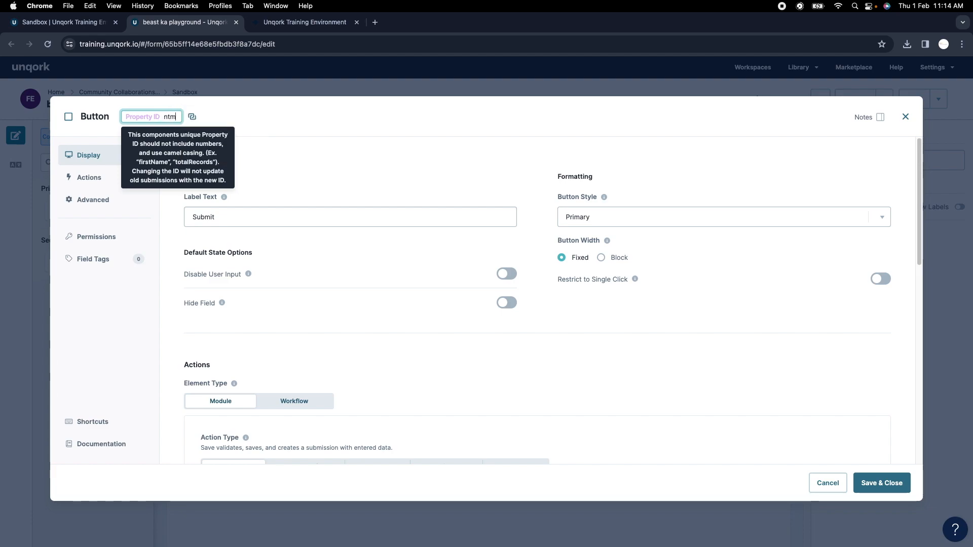
{"action": "type", "text": "Uplaod"}
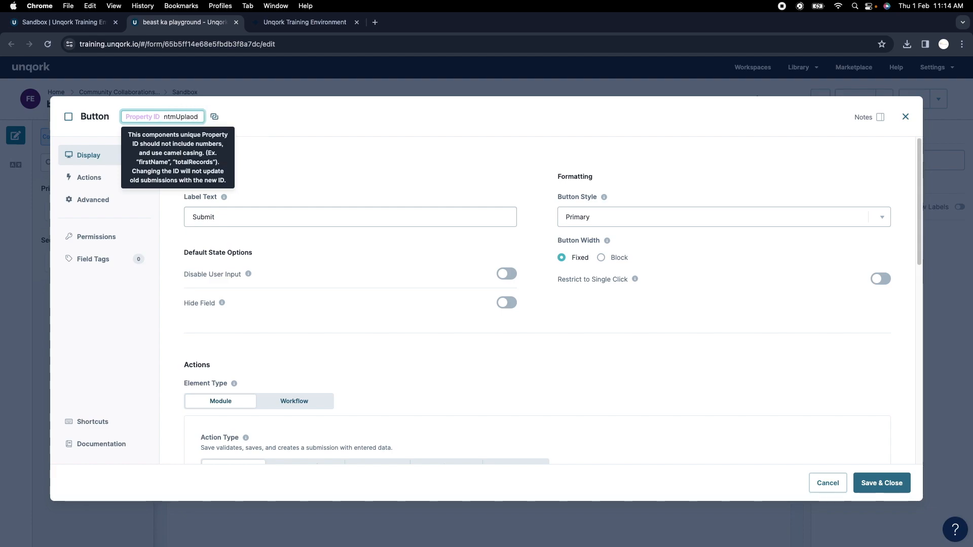
{"action": "key", "text": "BackSpace"}
{"action": "key", "text": "BackSpace"}
{"action": "key", "text": "BackSpace"}
{"action": "type", "text": "oad"}
{"action": "key", "text": "super+a"}
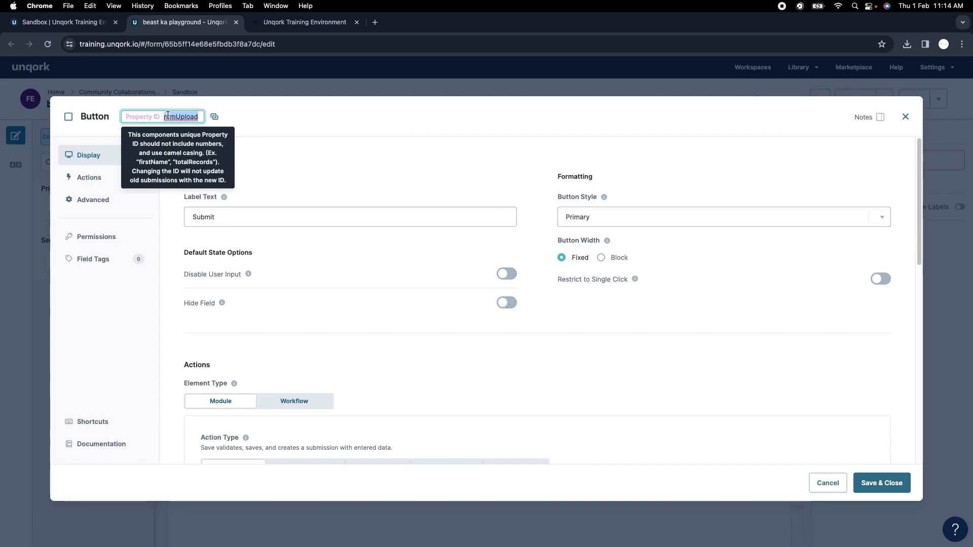
{"action": "type", "text": "btnUpload"}
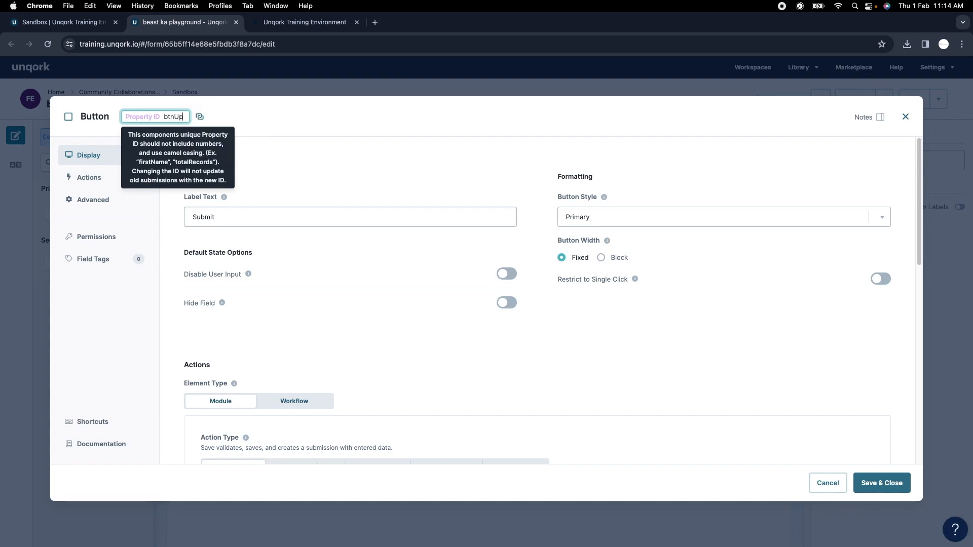
{"action": "key", "text": "super+a"}
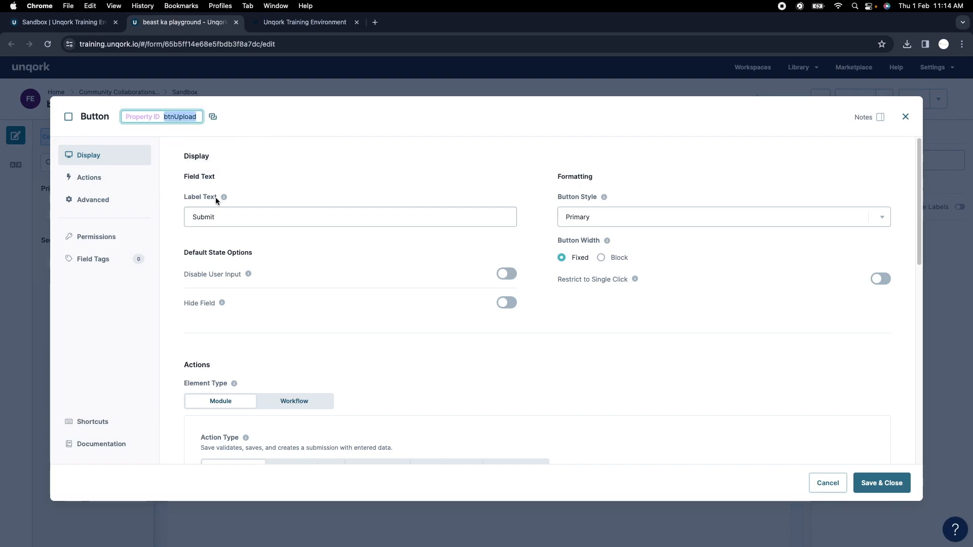
Set the button's label text to Upload and its style to Light, and save the component
{"action": "double_click", "coordinate": [223, 222]}
{"action": "type", "text": "Upload"}
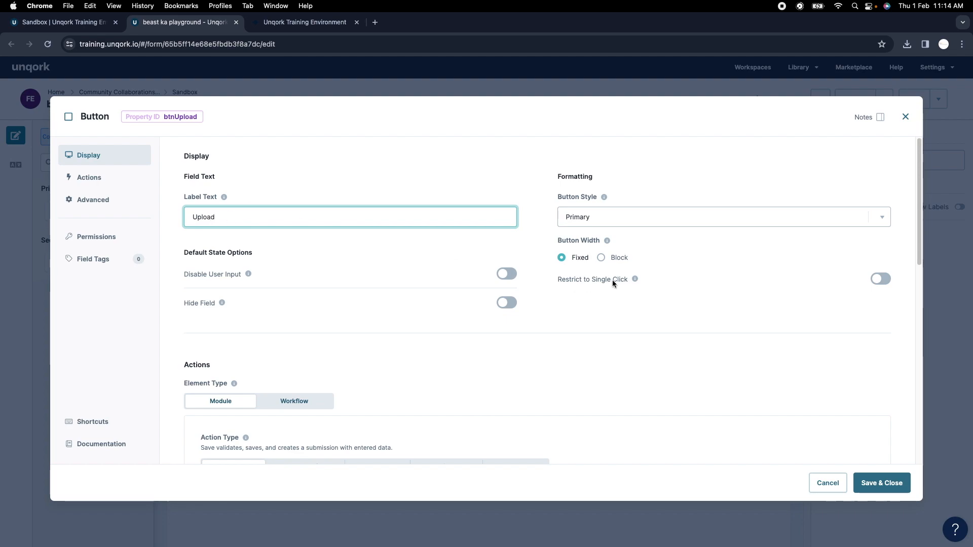
{"action": "left_click", "coordinate": [642, 218]}
{"action": "scroll", "coordinate": [678, 321], "scroll_direction": "down", "scroll_amount": 3}
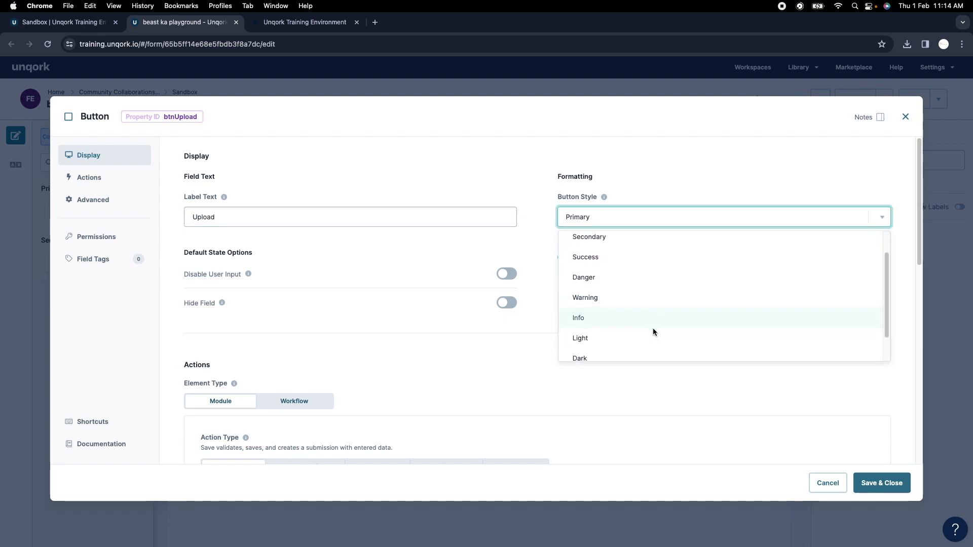
{"action": "left_click", "coordinate": [608, 307]}
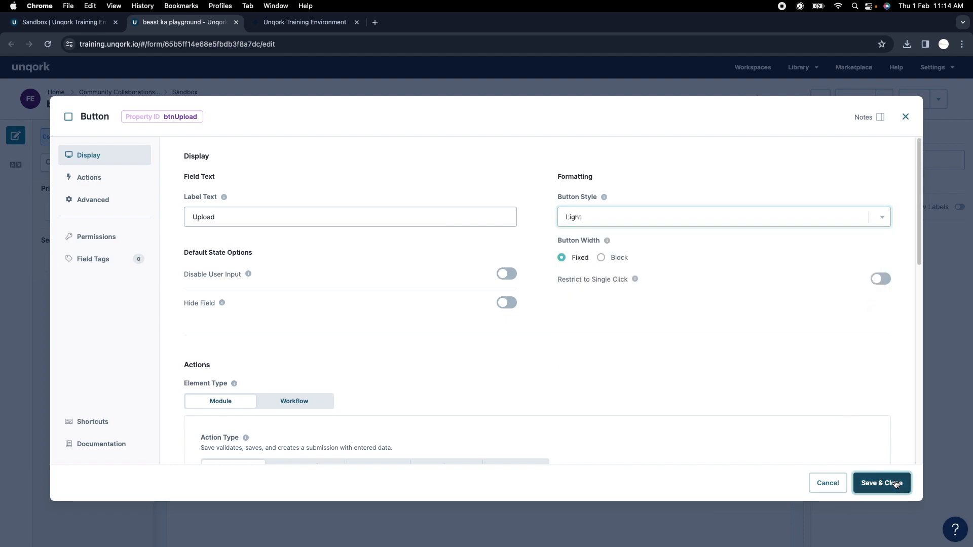
{"action": "left_click", "coordinate": [881, 482]}
Save the module and reload the preview to check the Upload button
{"action": "left_click", "coordinate": [906, 99]}
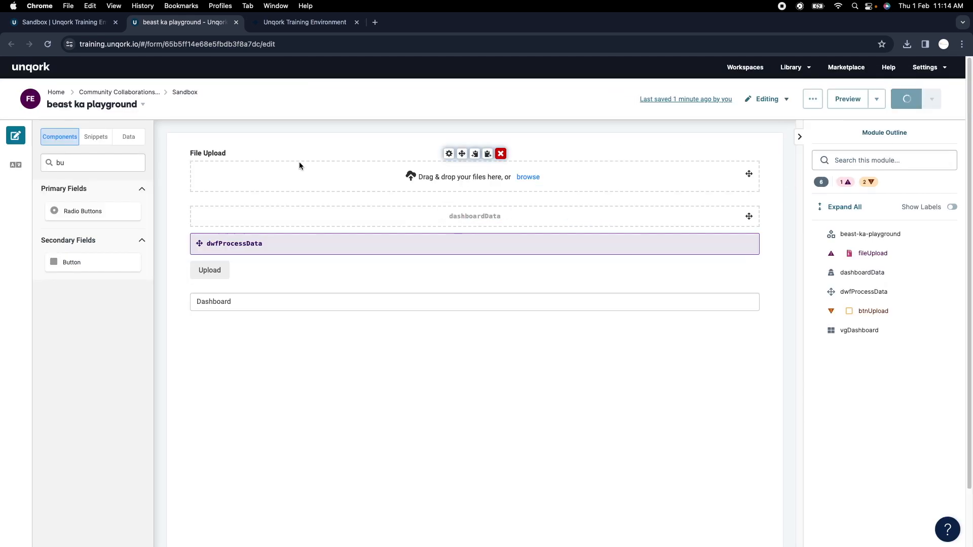
{"action": "left_click", "coordinate": [244, 23]}
{"action": "left_click", "coordinate": [48, 44]}
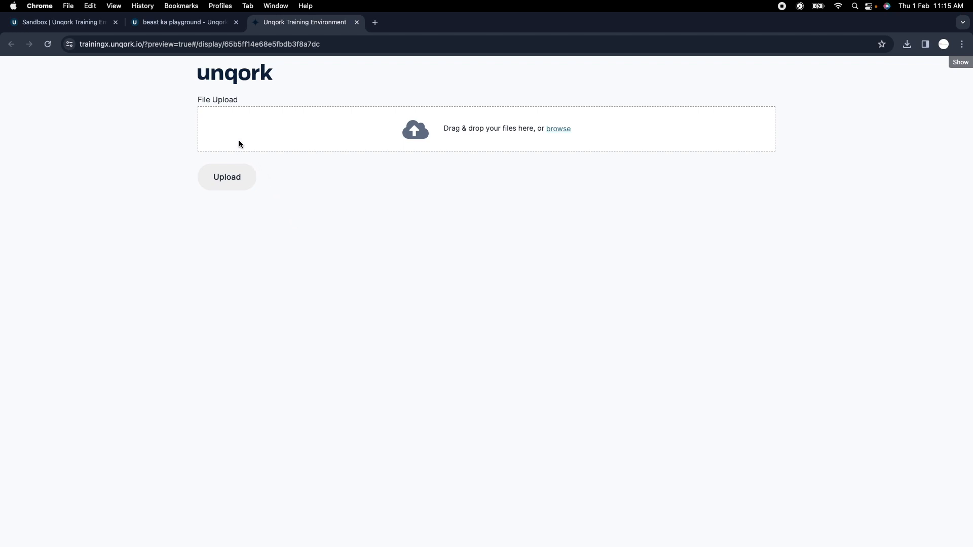
{"action": "left_click", "coordinate": [210, 26]}
{"action": "double_click", "coordinate": [94, 167]}
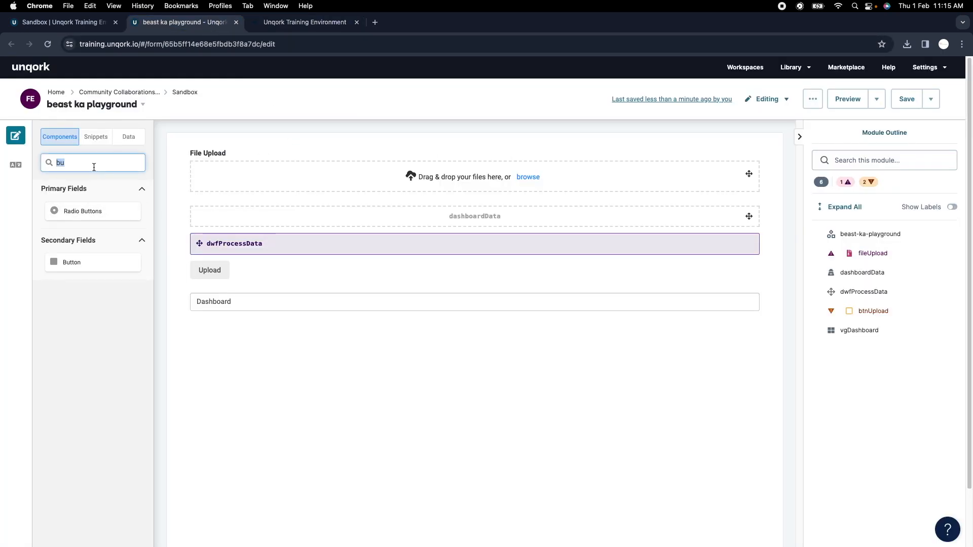
{"action": "mouse_move", "coordinate": [327, 157]}
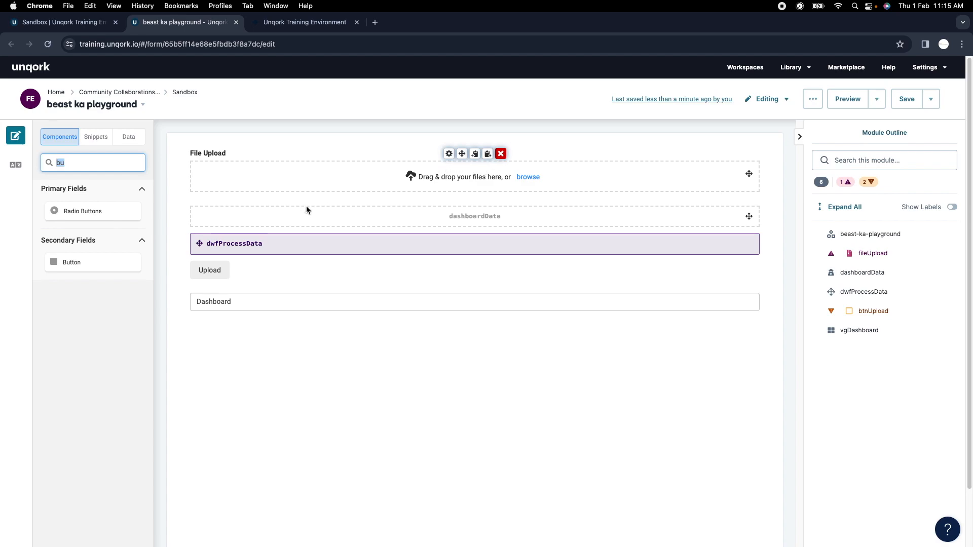
Start a new module in the Sandbox application and name it [API] Create Module Submission
{"action": "key", "text": "ctrl+shift+Tab"}
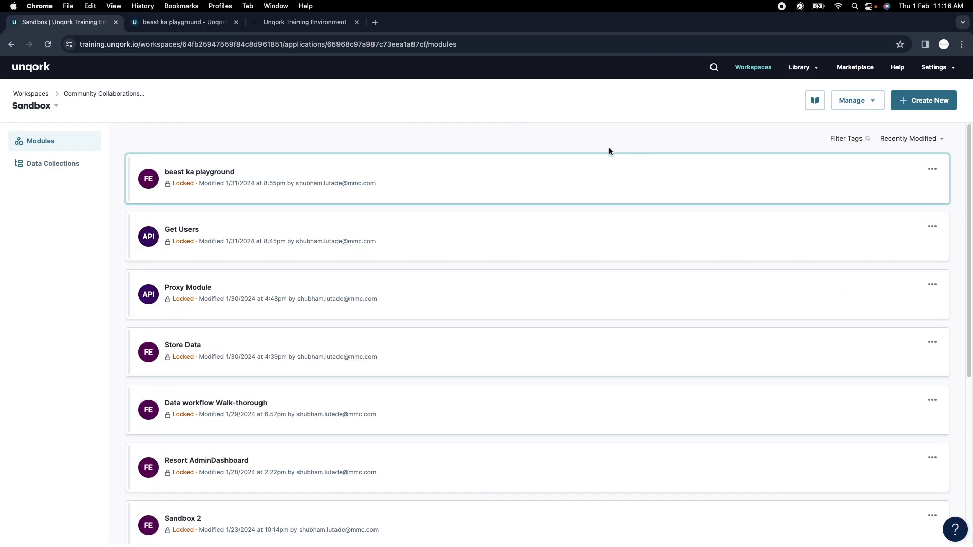
{"action": "left_click", "coordinate": [927, 101]}
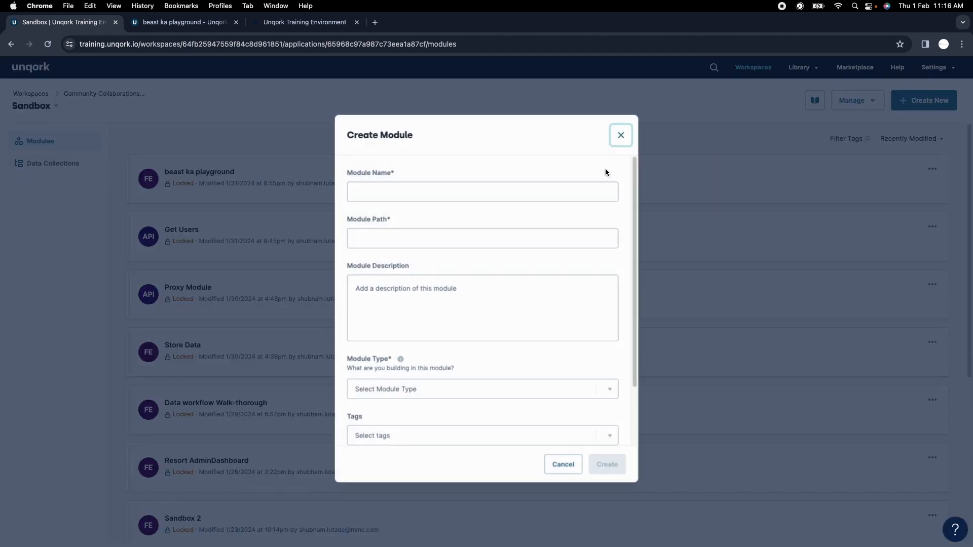
{"action": "left_click", "coordinate": [503, 197]}
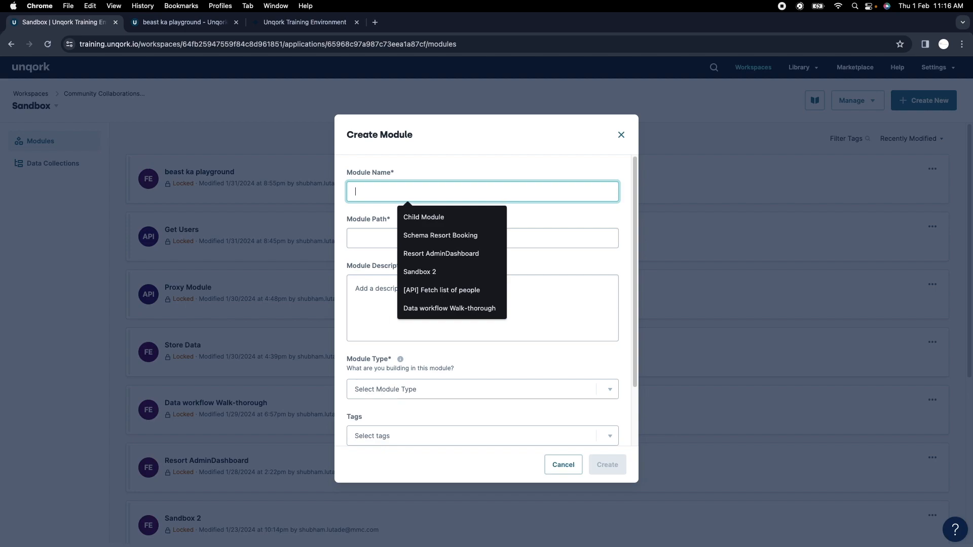
{"action": "type", "text": "[]"}
{"action": "type", "text": "API"}
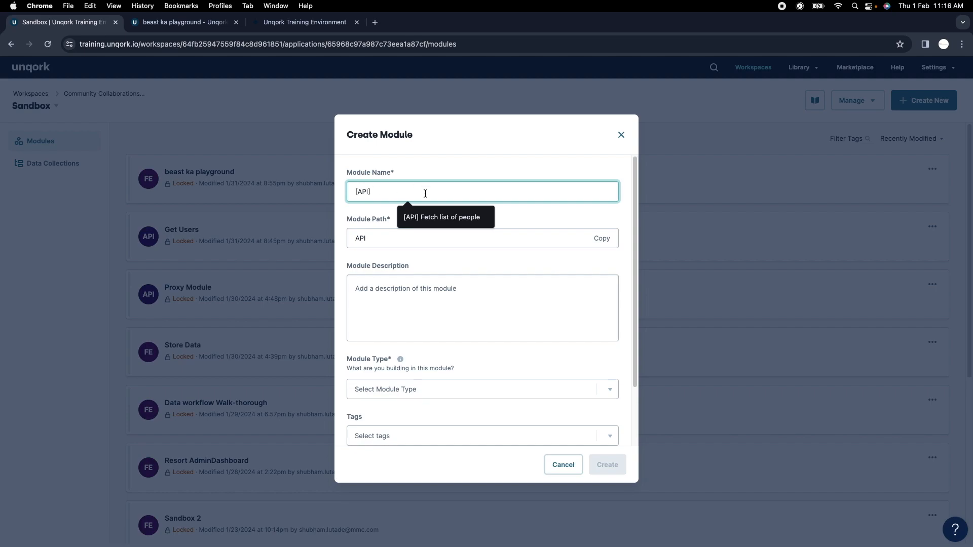
{"action": "type", "text": "Uplao"}
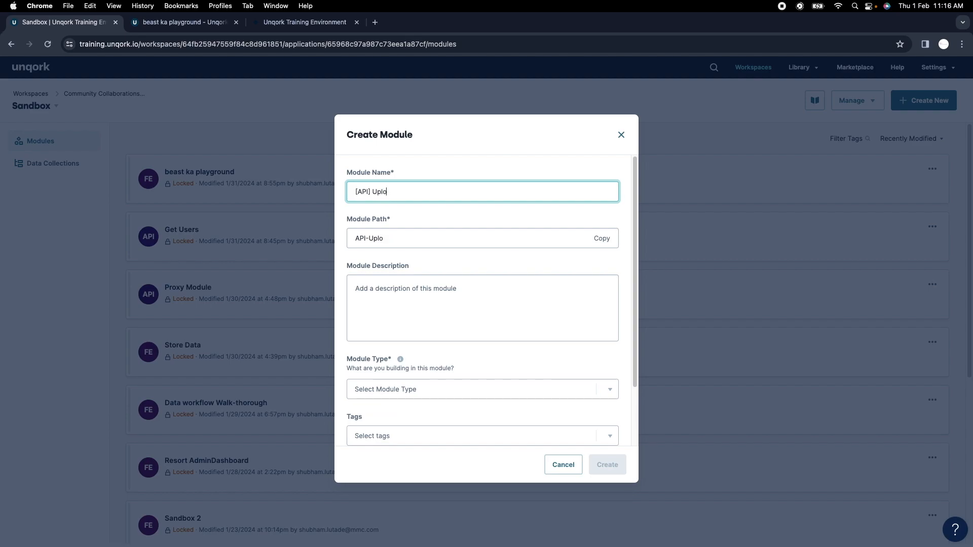
{"action": "key", "text": "BackSpace"}
{"action": "key", "text": "BackSpace"}
{"action": "type", "text": "bmission"}
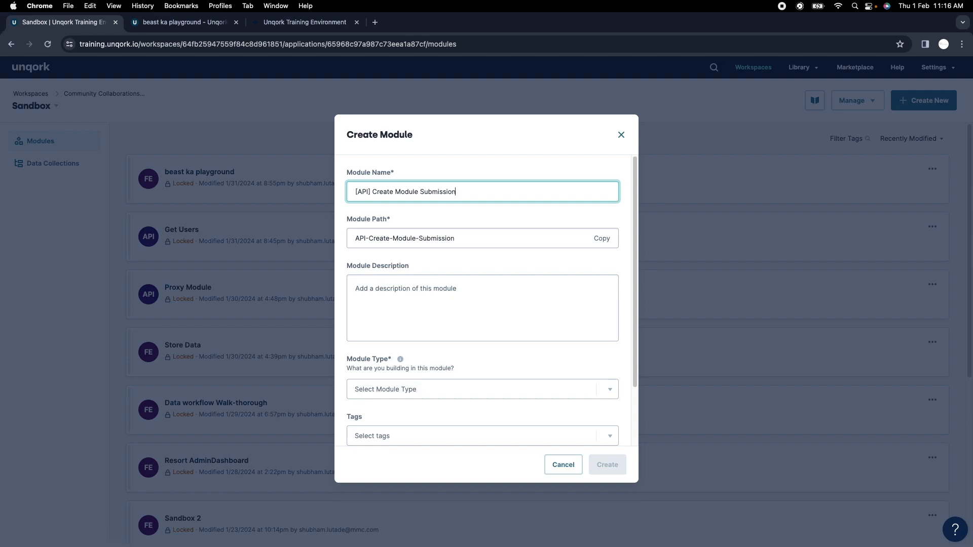
Set the new module's type to API, create it and open it for editing
{"action": "scroll", "coordinate": [591, 240], "scroll_direction": "down", "scroll_amount": 3}
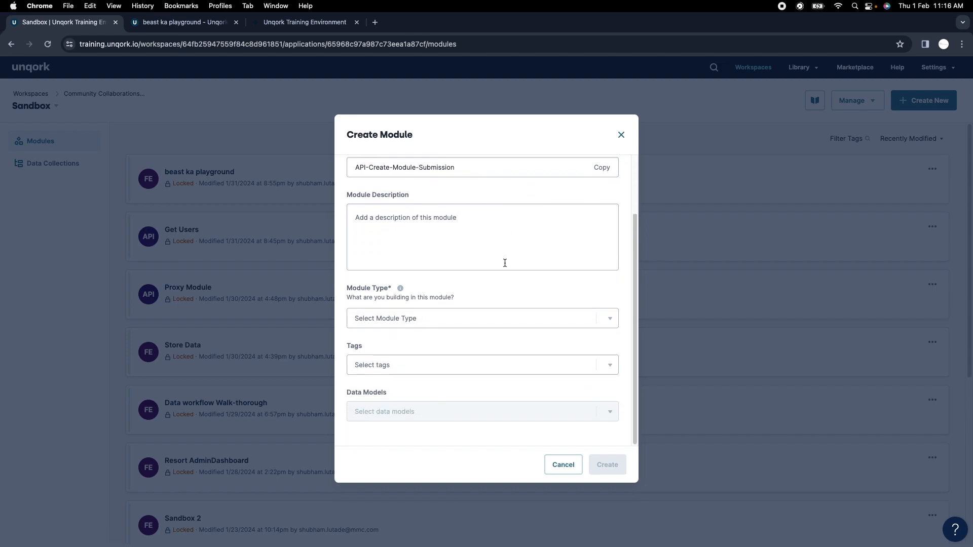
{"action": "left_click", "coordinate": [446, 318]}
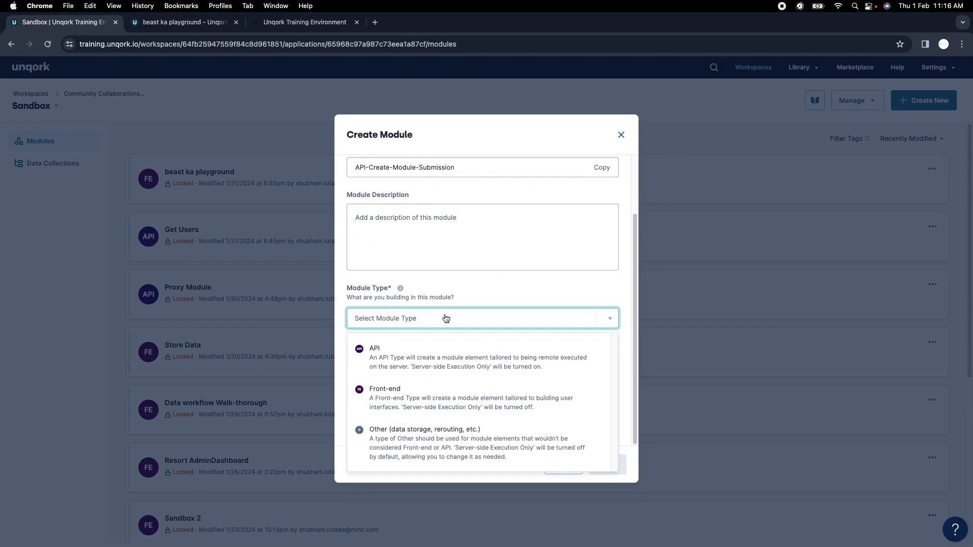
{"action": "left_click", "coordinate": [403, 359]}
{"action": "left_click", "coordinate": [607, 465]}
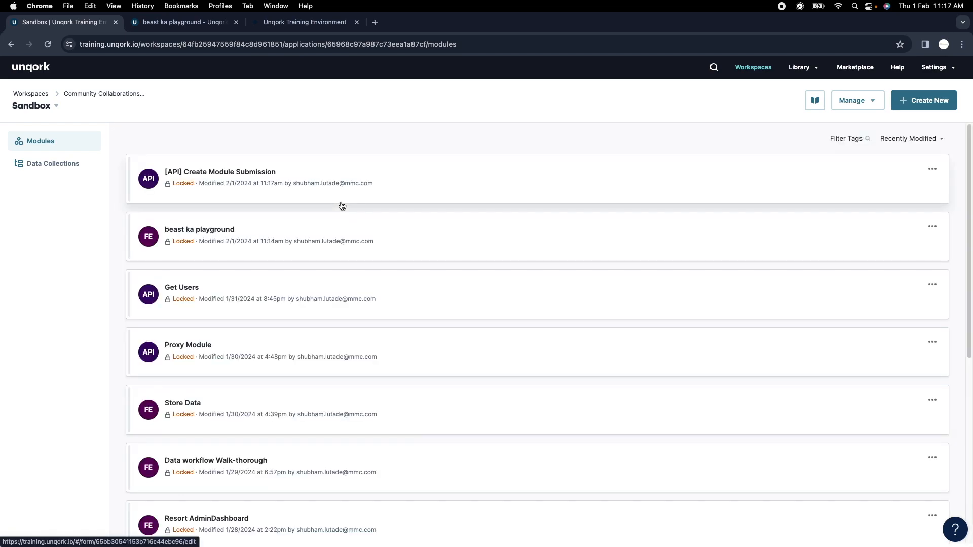
{"action": "left_click", "coordinate": [310, 185]}
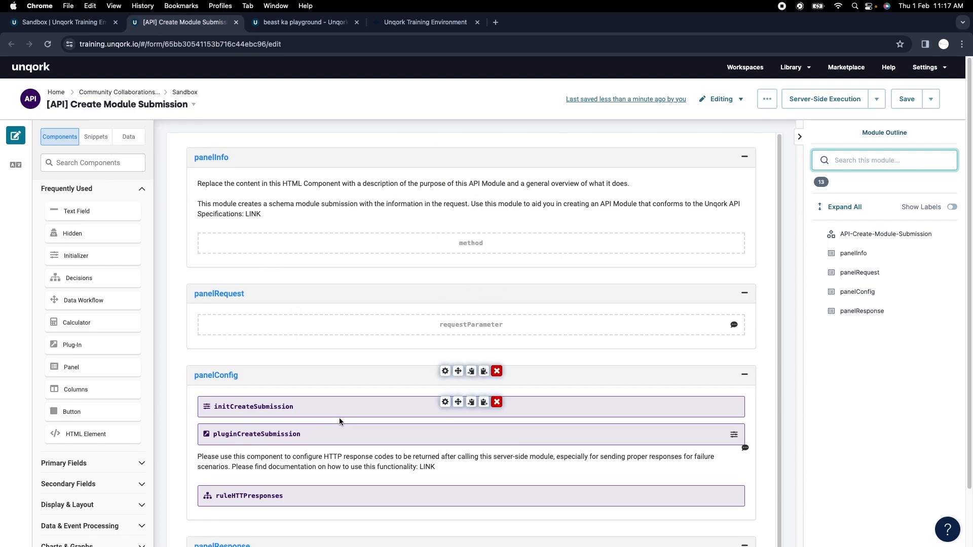
Replace the description content in panelInfo with "This API is used to create the module submissions" and save the HTML element
{"action": "scroll", "coordinate": [344, 411], "scroll_direction": "down", "scroll_amount": 1}
{"action": "scroll", "coordinate": [348, 403], "scroll_direction": "down", "scroll_amount": 2}
{"action": "scroll", "coordinate": [395, 314], "scroll_direction": "up", "scroll_amount": 1}
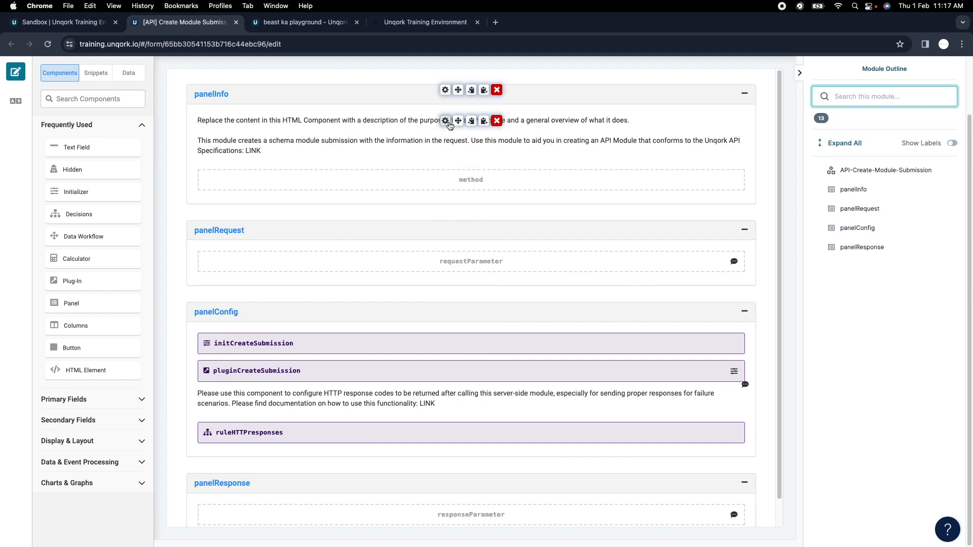
{"action": "double_click", "coordinate": [439, 168]}
{"action": "triple_click", "coordinate": [421, 298]}
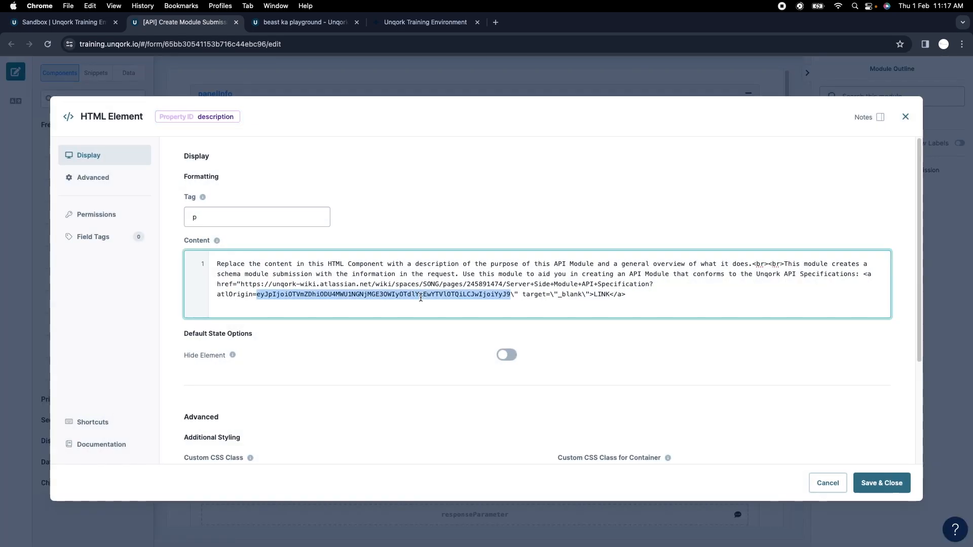
{"action": "type", "text": "T"}
{"action": "type", "text": "hgis"}
{"action": "key", "text": "BackSpace"}
{"action": "key", "text": "BackSpace"}
{"action": "key", "text": "BackSpace"}
{"action": "key", "text": "BackSpace"}
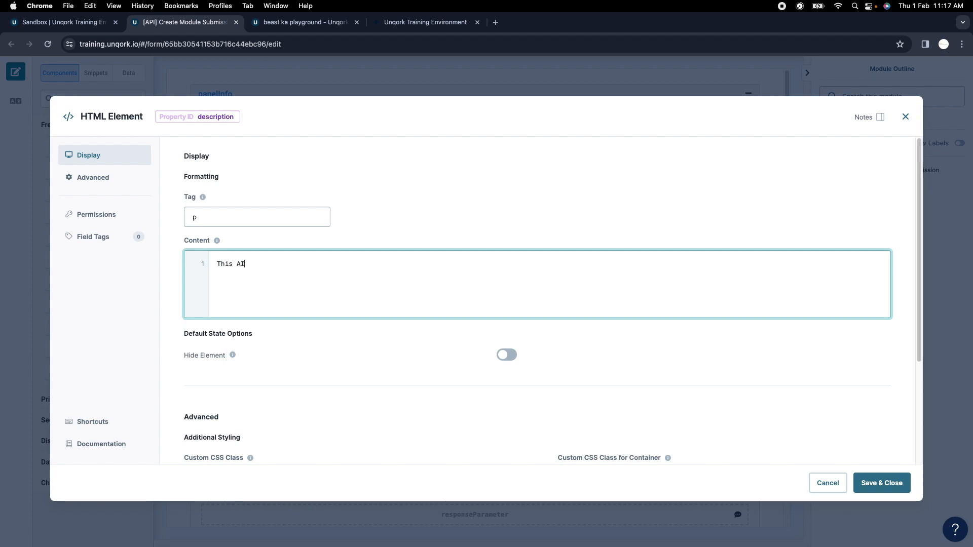
{"action": "type", "text": "is API is "}
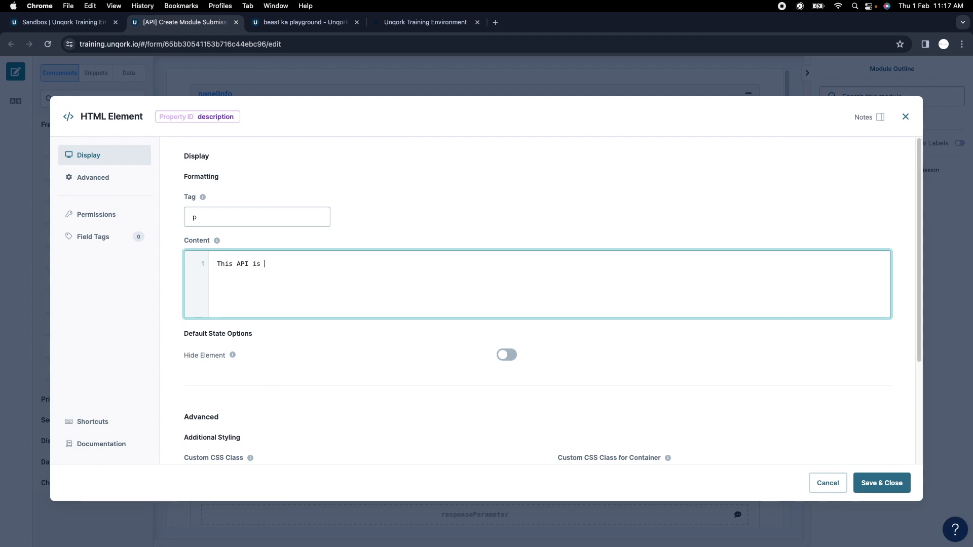
{"action": "type", "text": "used to "}
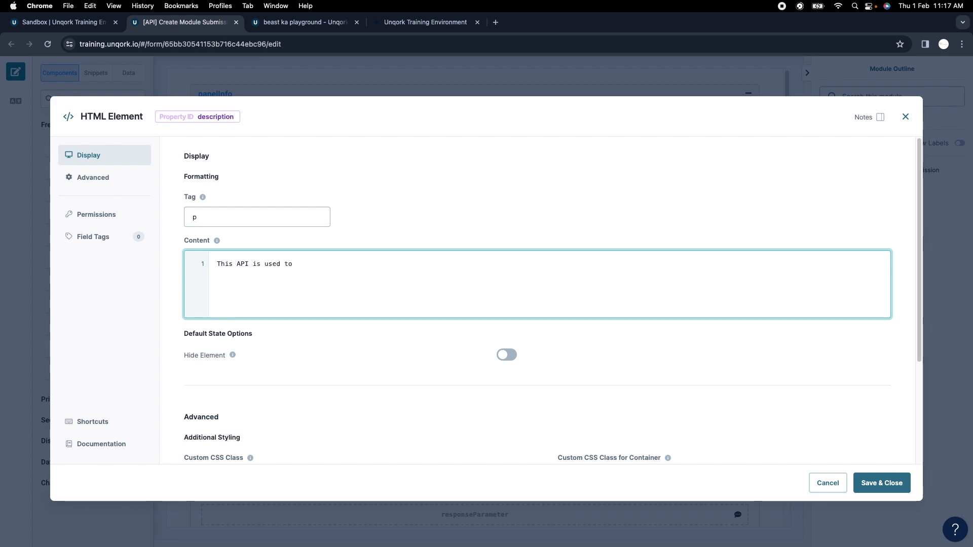
{"action": "type", "text": "craet"}
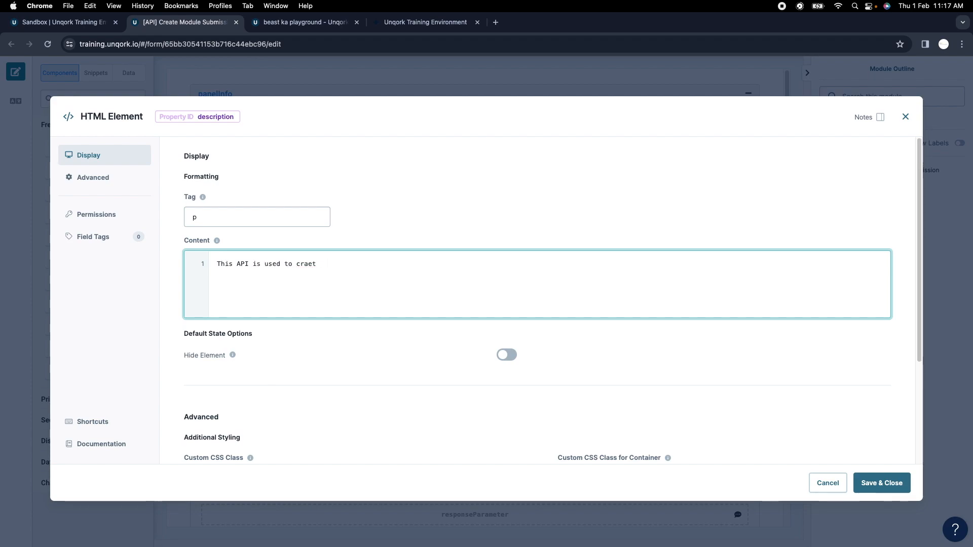
{"action": "key", "text": "BackSpace"}
{"action": "key", "text": "BackSpace"}
{"action": "type", "text": "e"}
{"action": "key", "text": "BackSpace"}
{"action": "key", "text": "BackSpace"}
{"action": "type", "text": "modue"}
{"action": "key", "text": "BackSpace"}
{"action": "key", "text": "BackSpace"}
{"action": "type", "text": "le submissios"}
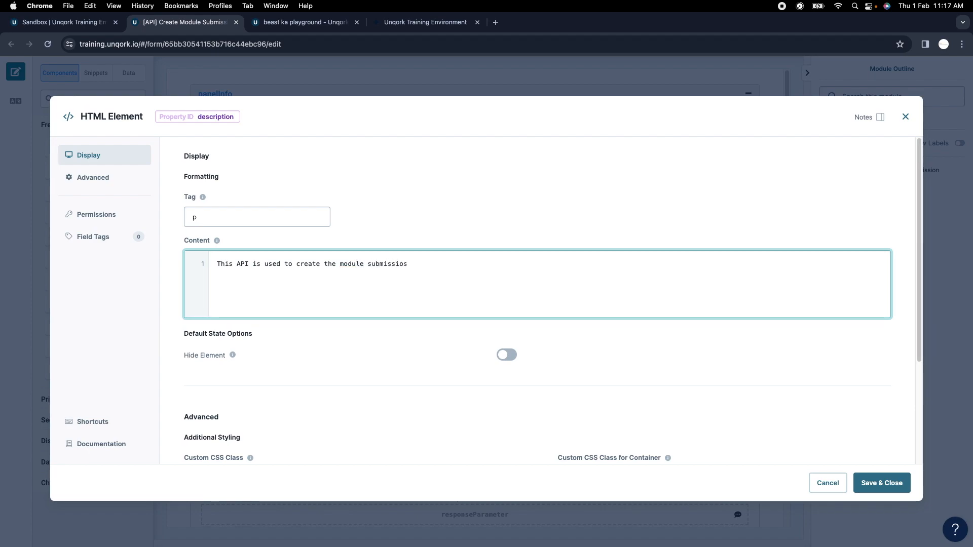
{"action": "key", "text": "BackSpace"}
{"action": "type", "text": "ns"}
{"action": "left_click", "coordinate": [882, 482]}
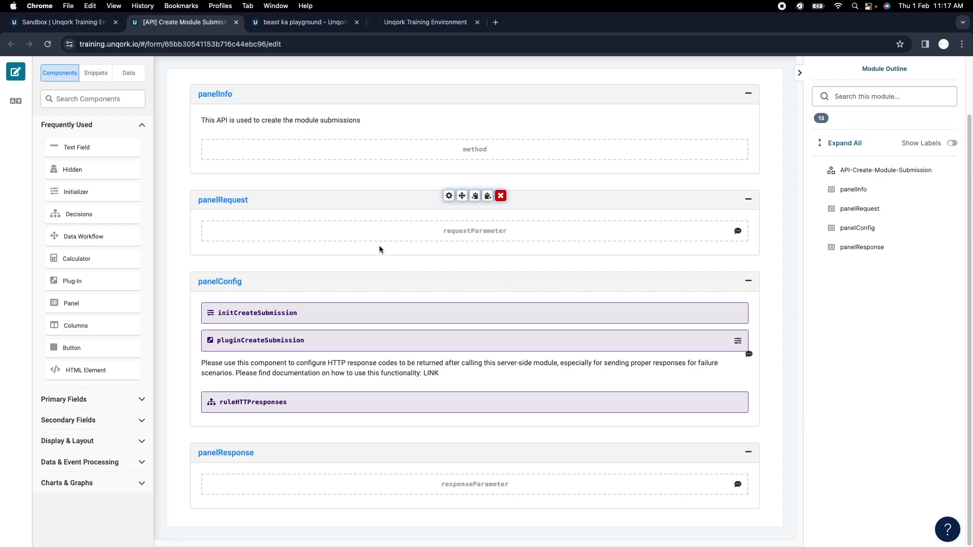
Change the requestParameter hidden component's property ID and canvas label to data, and save it
{"action": "left_click", "coordinate": [449, 227]}
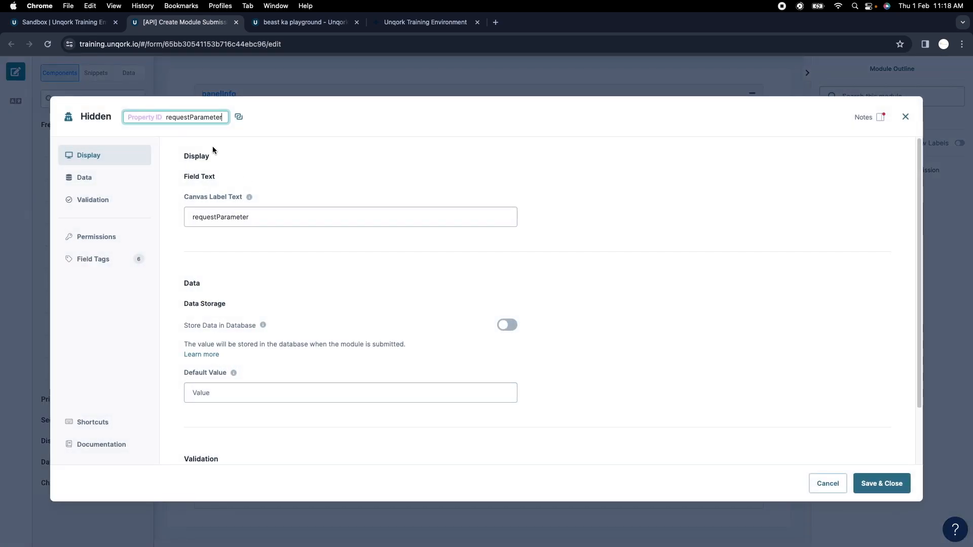
{"action": "double_click", "coordinate": [199, 119]}
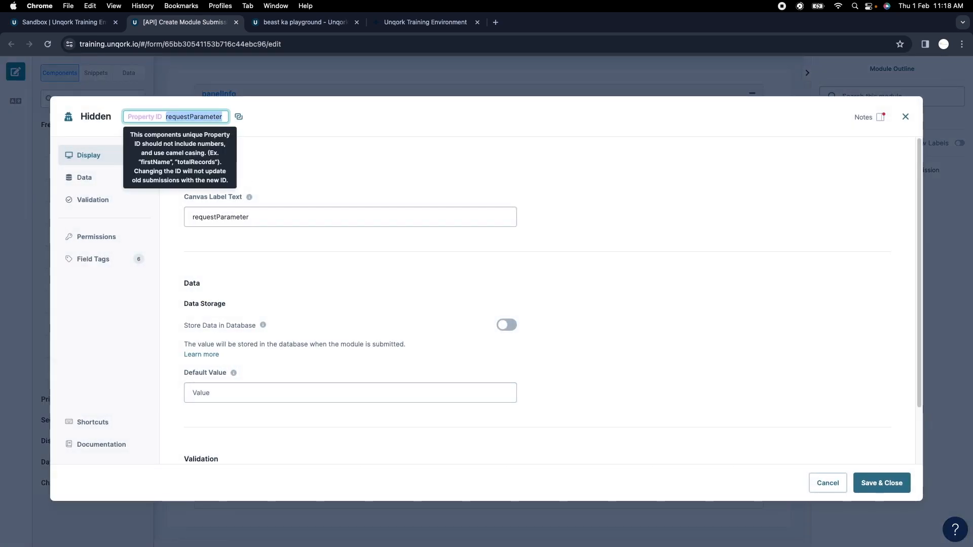
{"action": "key", "text": "BackSpace"}
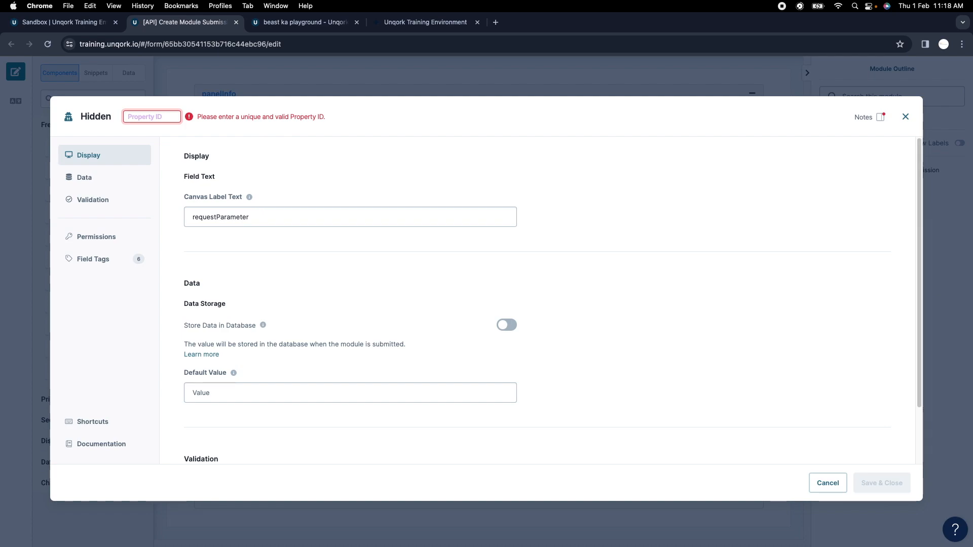
{"action": "type", "text": "r"}
{"action": "key", "text": "BackSpace"}
{"action": "type", "text": "data"}
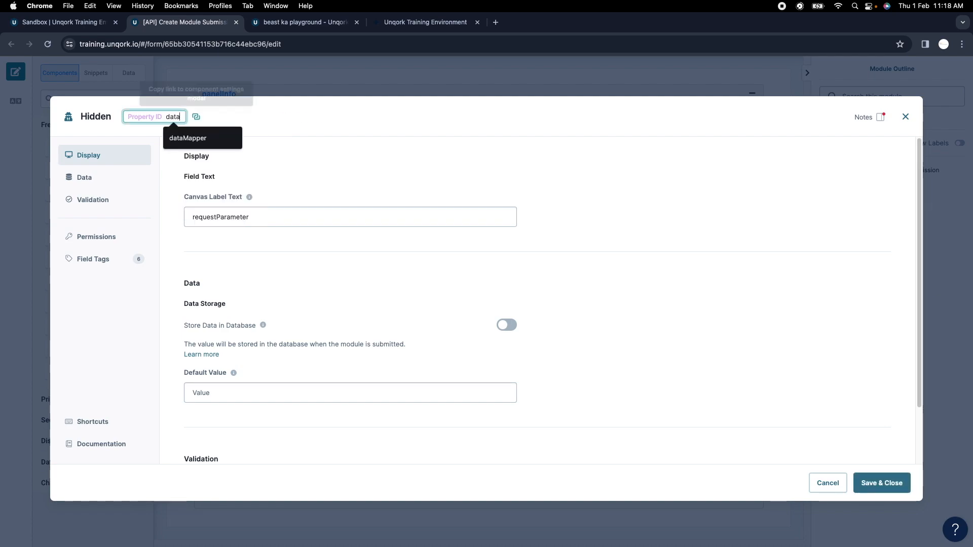
{"action": "left_click", "coordinate": [197, 117]}
{"action": "key", "text": "super+c"}
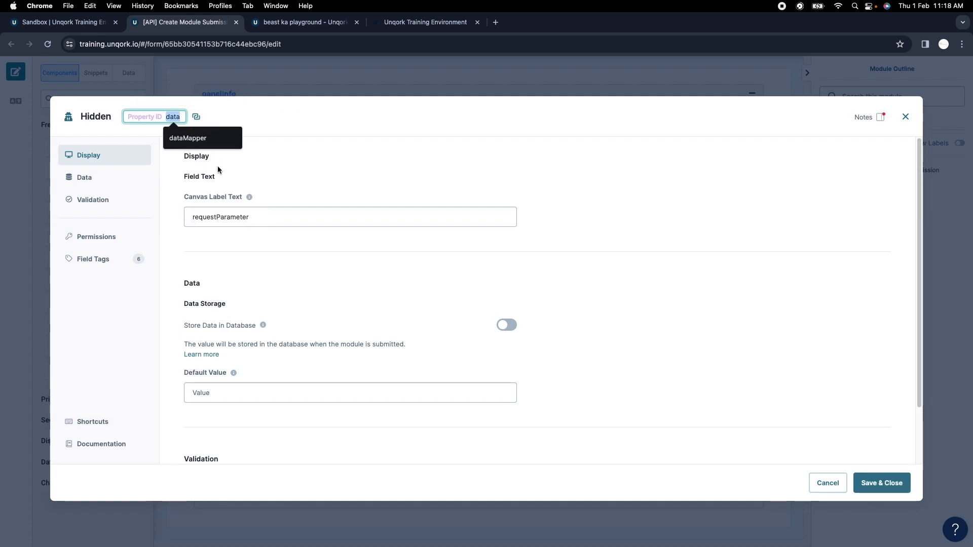
{"action": "double_click", "coordinate": [261, 219]}
{"action": "key", "text": "super+v"}
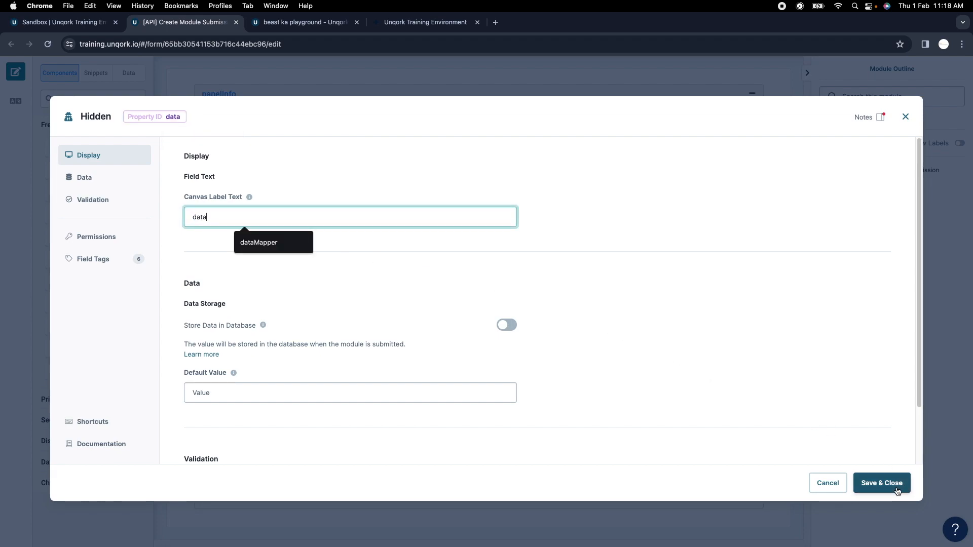
{"action": "left_click", "coordinate": [879, 483]}
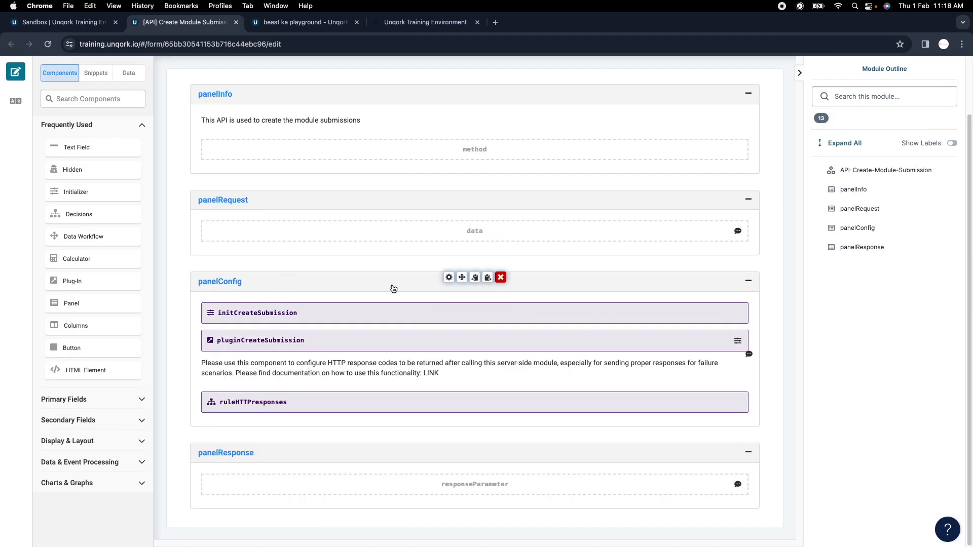
Set the property ID and canvas label of the initCreateSubmission initializer in panelConfig to initOnLoad
{"action": "left_click", "coordinate": [443, 306]}
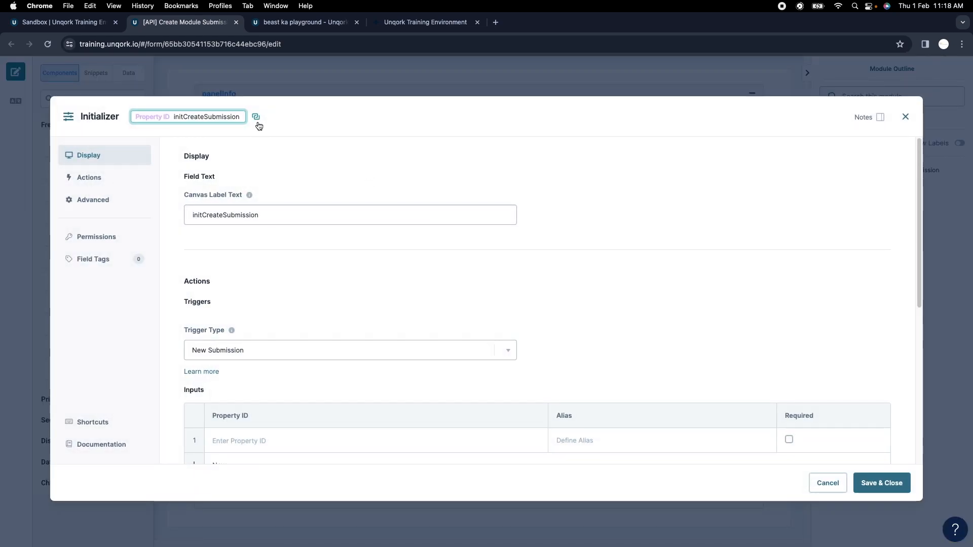
{"action": "double_click", "coordinate": [226, 117]}
{"action": "type", "text": "in"}
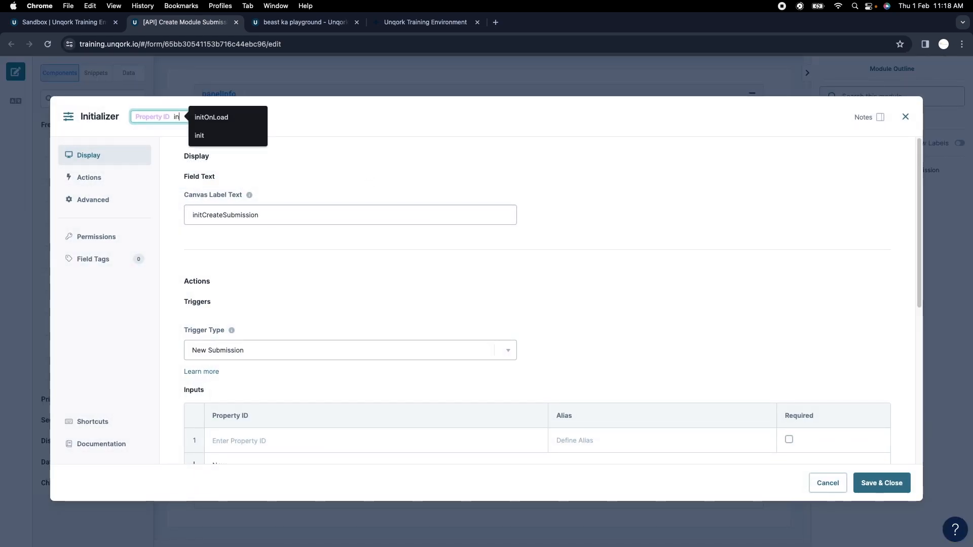
{"action": "left_click", "coordinate": [234, 119]}
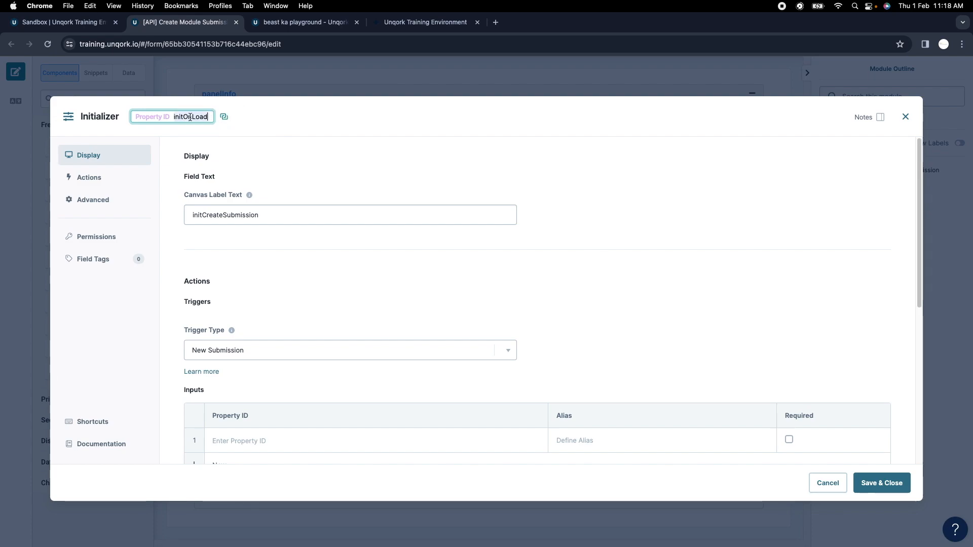
{"action": "double_click", "coordinate": [187, 117]}
{"action": "key", "text": "super+c"}
{"action": "double_click", "coordinate": [272, 210]}
{"action": "key", "text": "super+v"}
Delete the pluginCreateSubmission row from the initializer's outputs and save the component
{"action": "scroll", "coordinate": [451, 334], "scroll_direction": "down", "scroll_amount": 1}
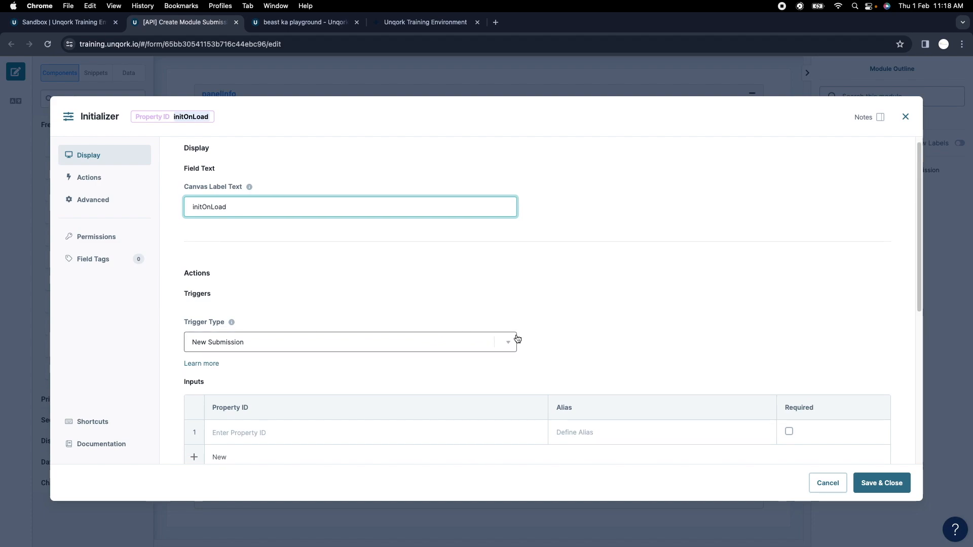
{"action": "scroll", "coordinate": [723, 390], "scroll_direction": "down", "scroll_amount": 2}
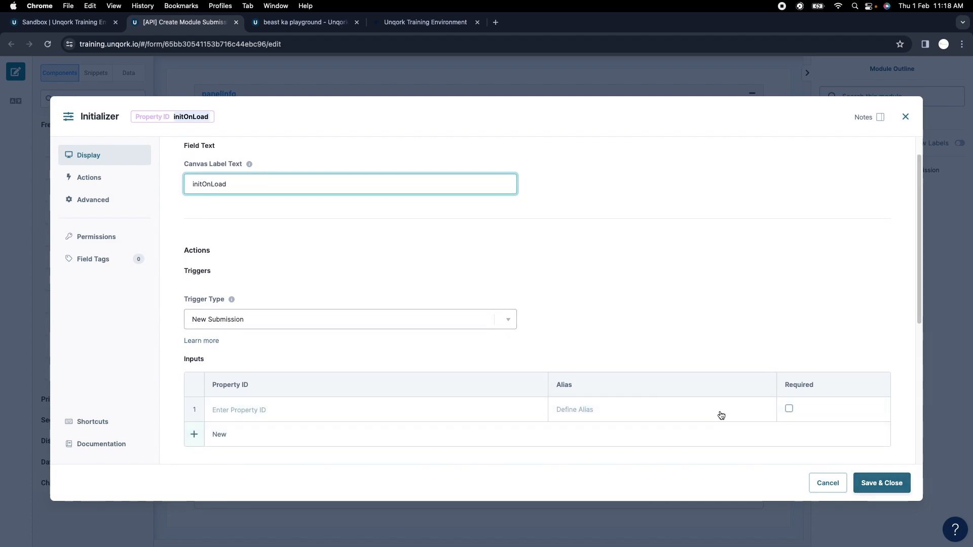
{"action": "scroll", "coordinate": [724, 416], "scroll_direction": "down", "scroll_amount": 10}
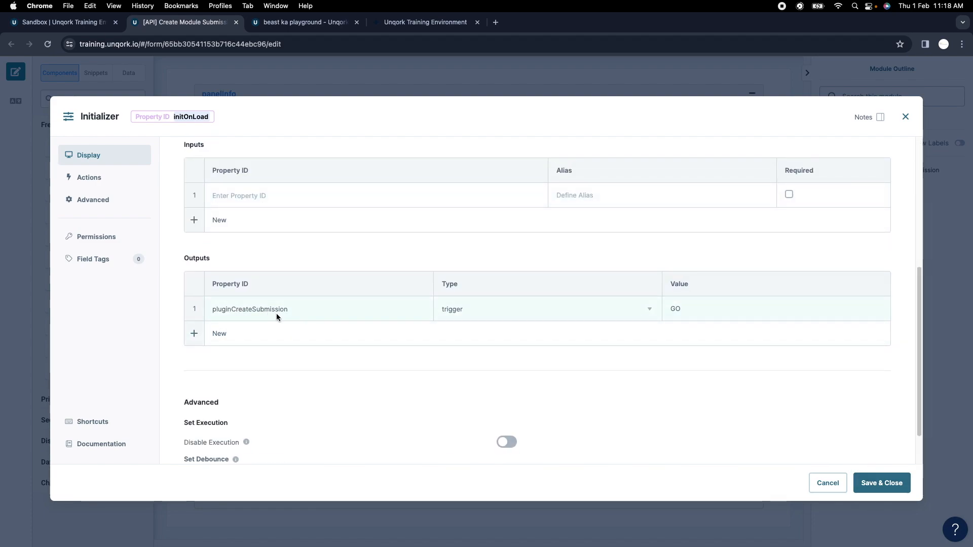
{"action": "left_click", "coordinate": [195, 309]}
{"action": "left_click", "coordinate": [236, 452]}
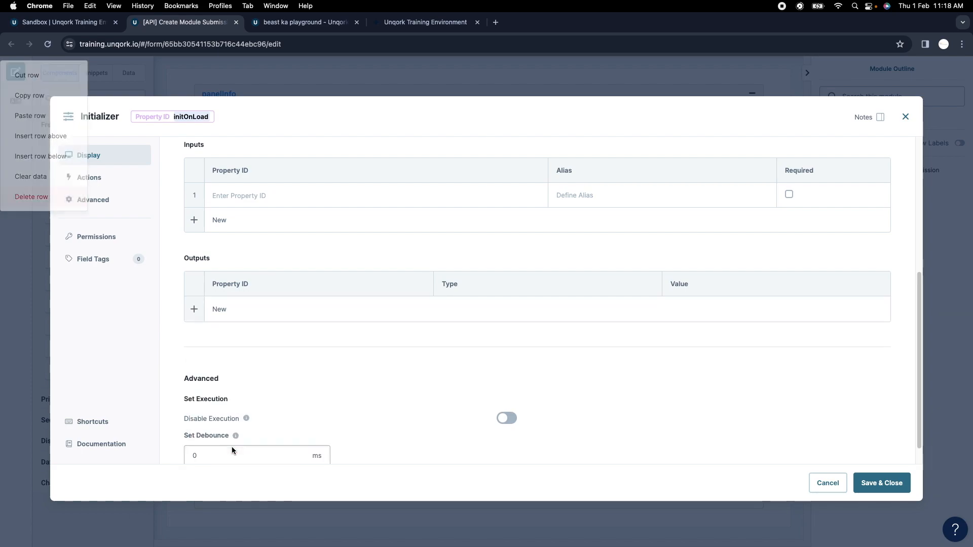
{"action": "left_click", "coordinate": [884, 482]}
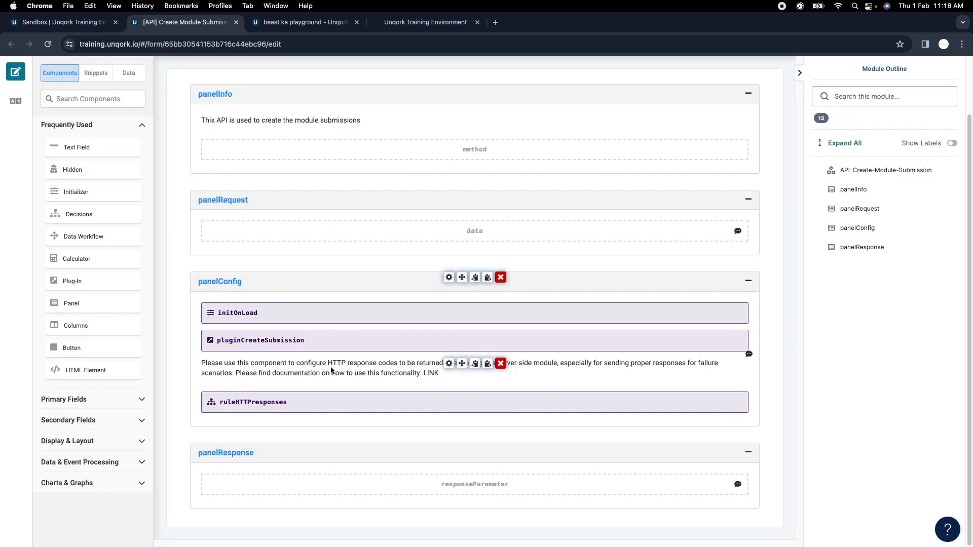
Delete pluginCreateSubmission, the HTTP response note and ruleHTTPresponses from panelConfig, remove responseParameter from panelResponse, and save the module
{"action": "left_click", "coordinate": [502, 337]}
{"action": "left_click", "coordinate": [503, 339]}
{"action": "left_click", "coordinate": [503, 341]}
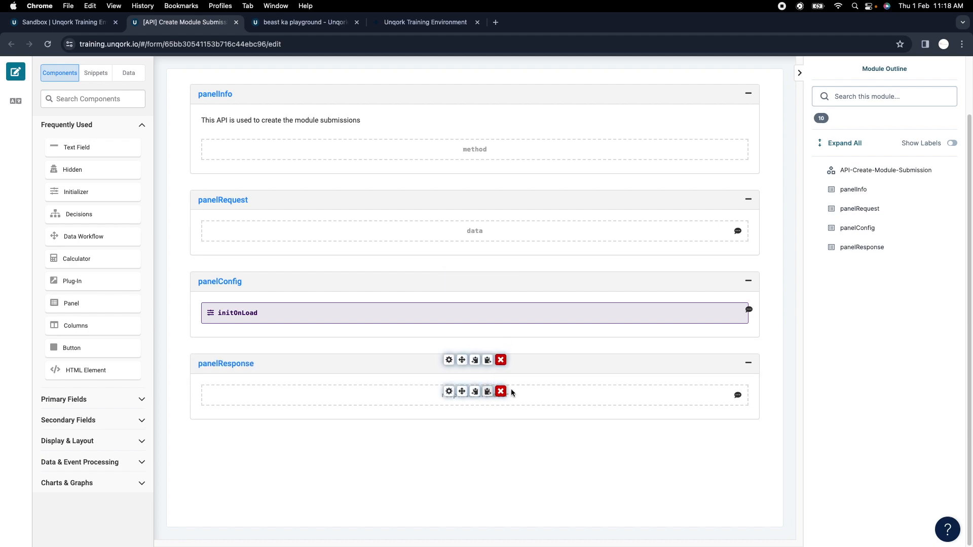
{"action": "left_click", "coordinate": [502, 393]}
{"action": "scroll", "coordinate": [714, 372], "scroll_direction": "up", "scroll_amount": 2}
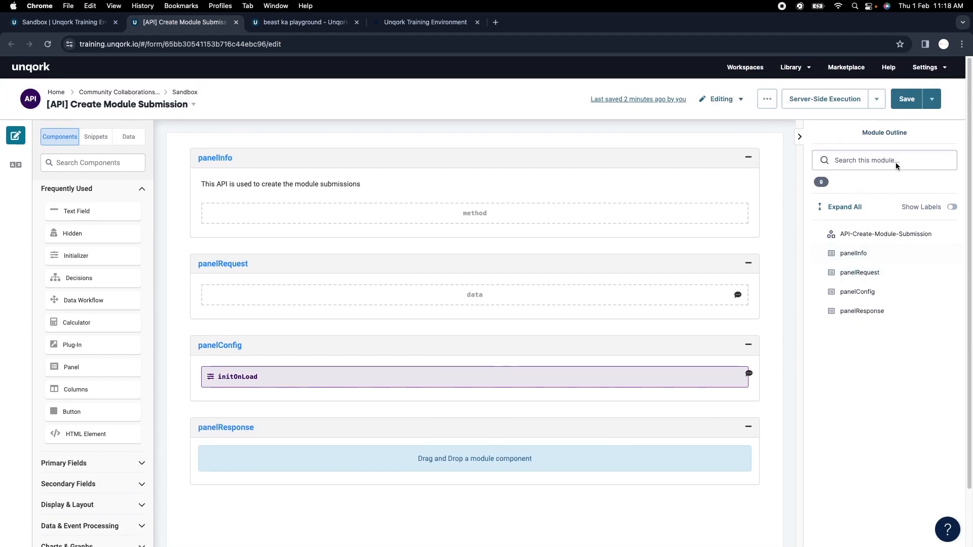
{"action": "left_click", "coordinate": [906, 99]}
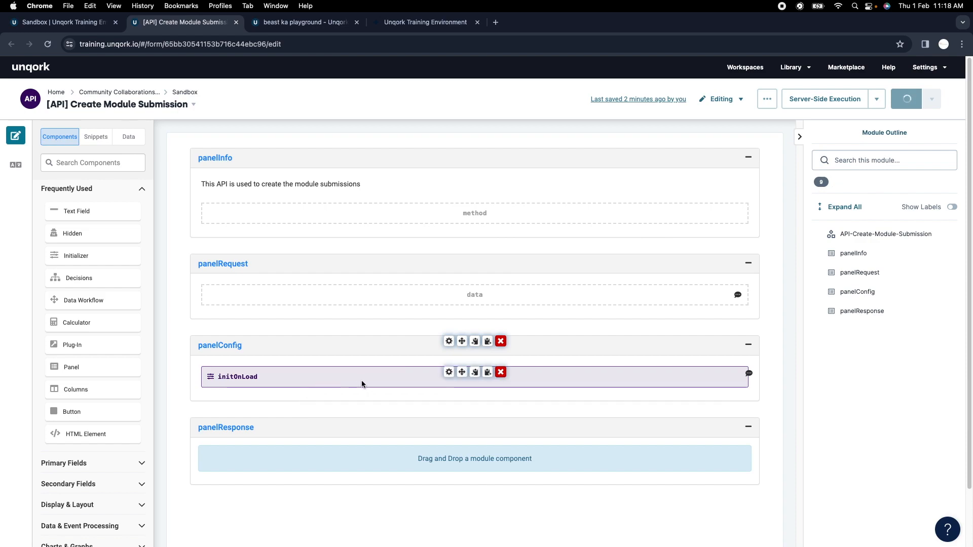
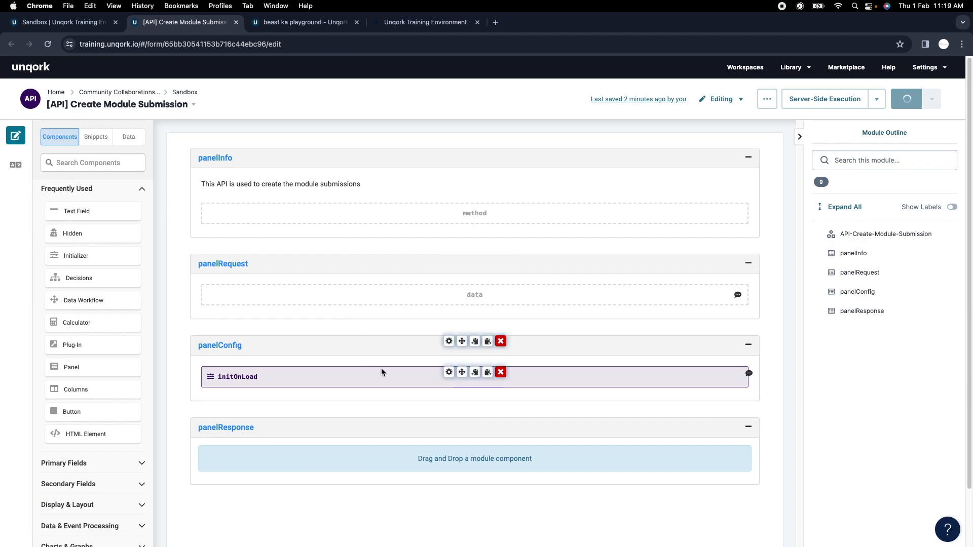
Browse the marketplace snippets available for the API module
{"action": "scroll", "coordinate": [101, 350], "scroll_direction": "down", "scroll_amount": 3}
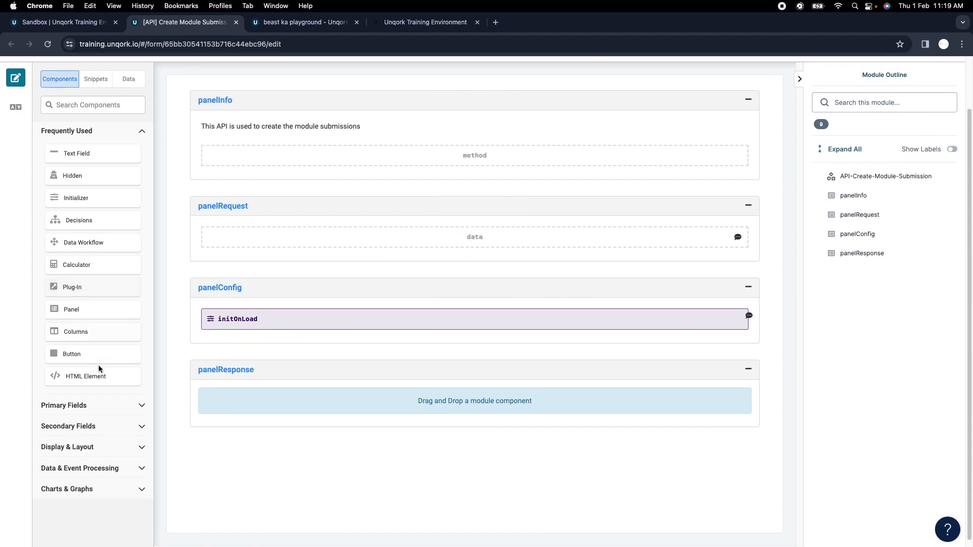
{"action": "scroll", "coordinate": [71, 325], "scroll_direction": "up", "scroll_amount": 3}
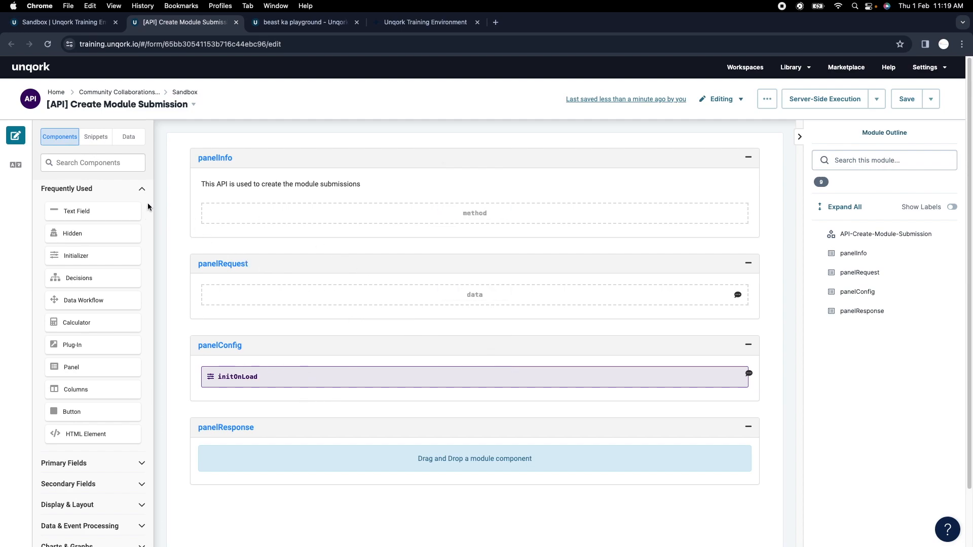
{"action": "left_click", "coordinate": [93, 136]}
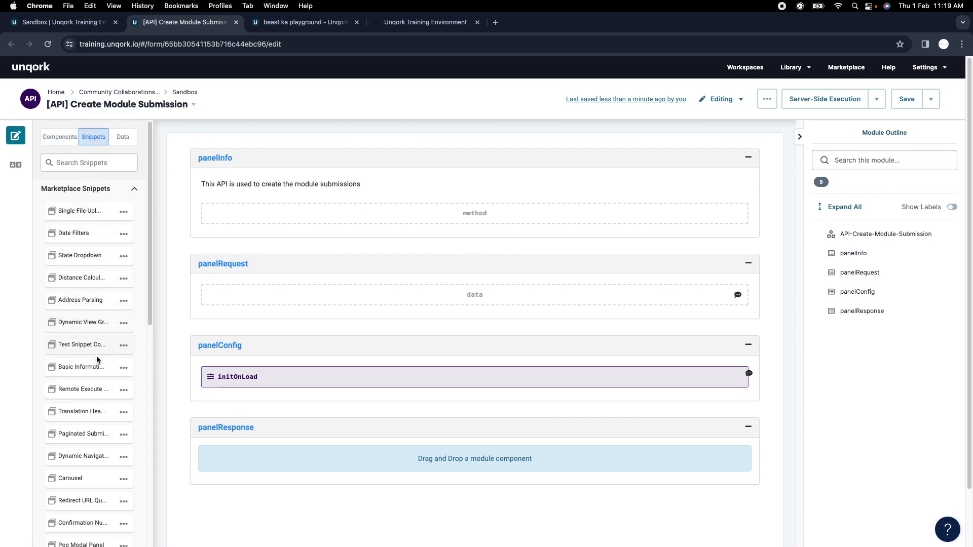
{"action": "scroll", "coordinate": [102, 284], "scroll_direction": "down", "scroll_amount": 3}
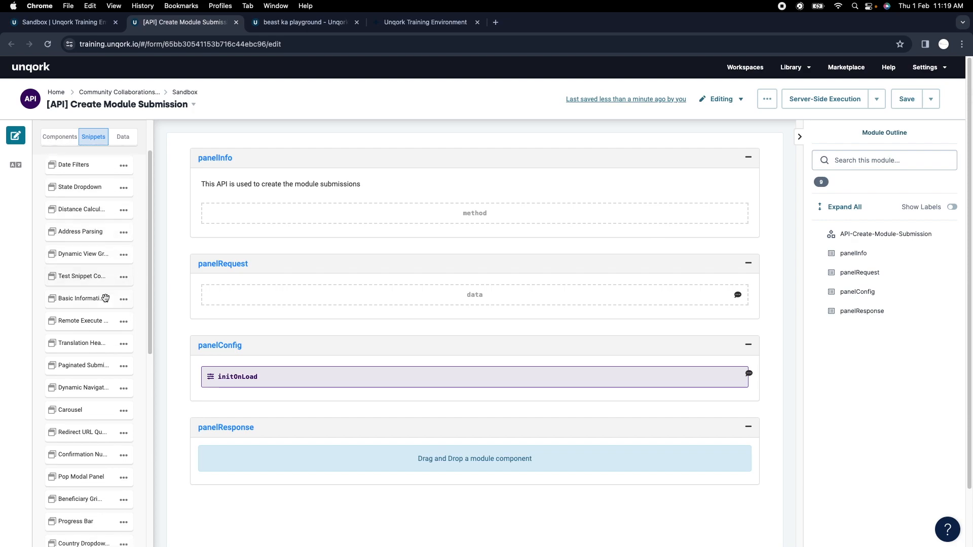
{"action": "scroll", "coordinate": [109, 345], "scroll_direction": "down", "scroll_amount": 4}
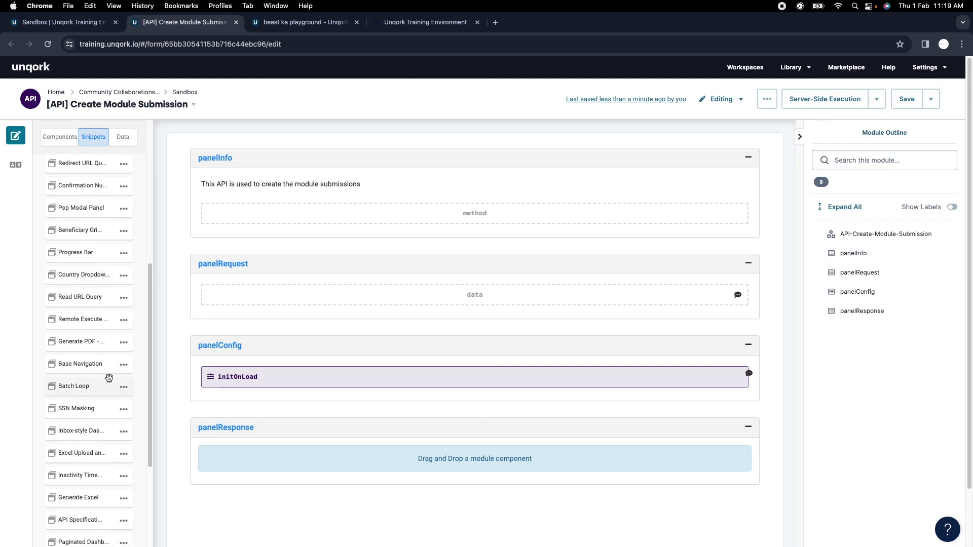
{"action": "scroll", "coordinate": [108, 378], "scroll_direction": "up", "scroll_amount": 7}
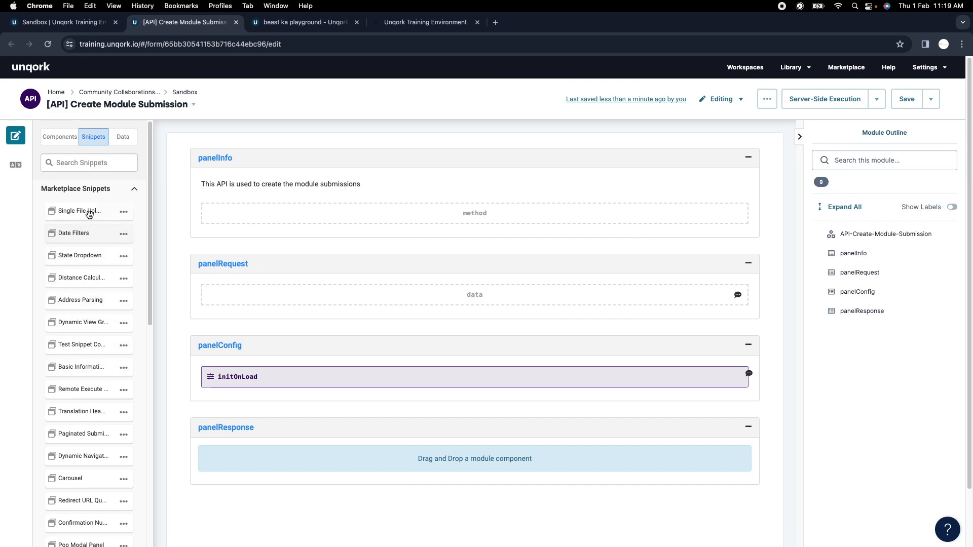
{"action": "left_click_drag", "start_coordinate": [90, 214], "coordinate": [307, 173]}
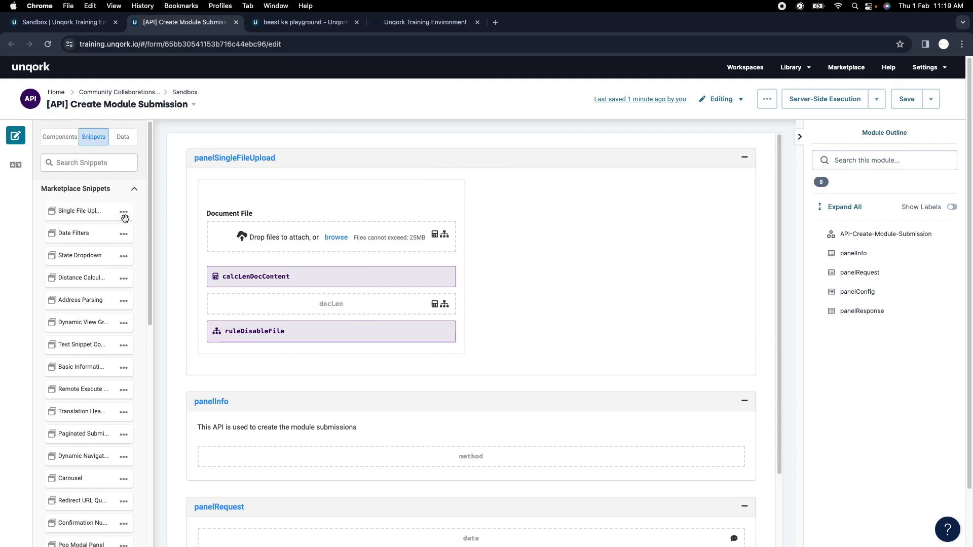
{"action": "left_click", "coordinate": [497, 153]}
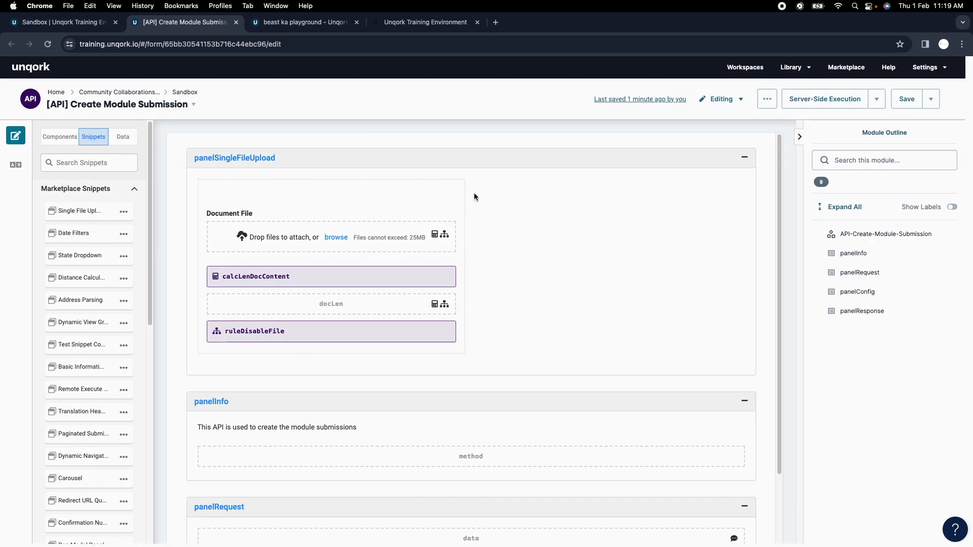
{"action": "left_click", "coordinate": [773, 105]}
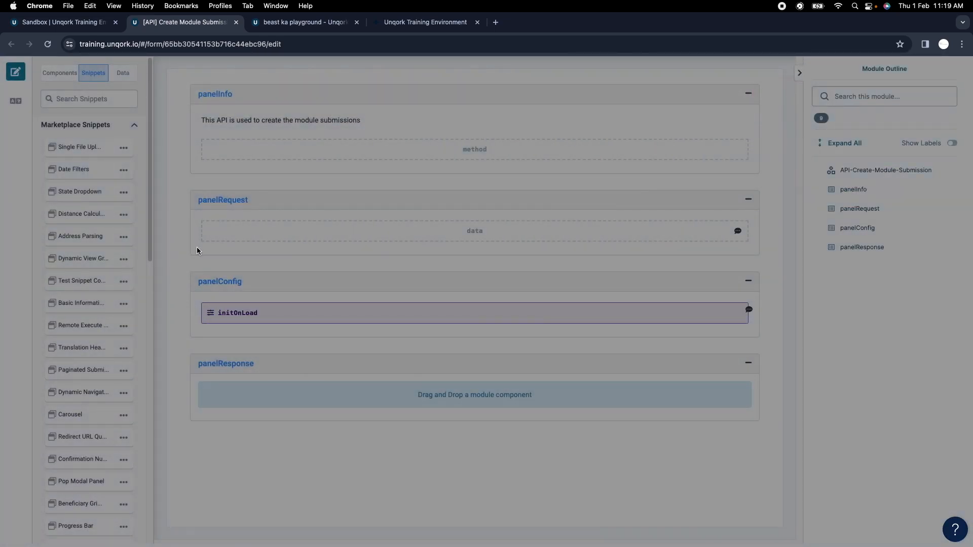
Add the For Loop marketplace snippet above panelInfo and review its template notes and loop logic components
{"action": "scroll", "coordinate": [330, 405], "scroll_direction": "down", "scroll_amount": 1}
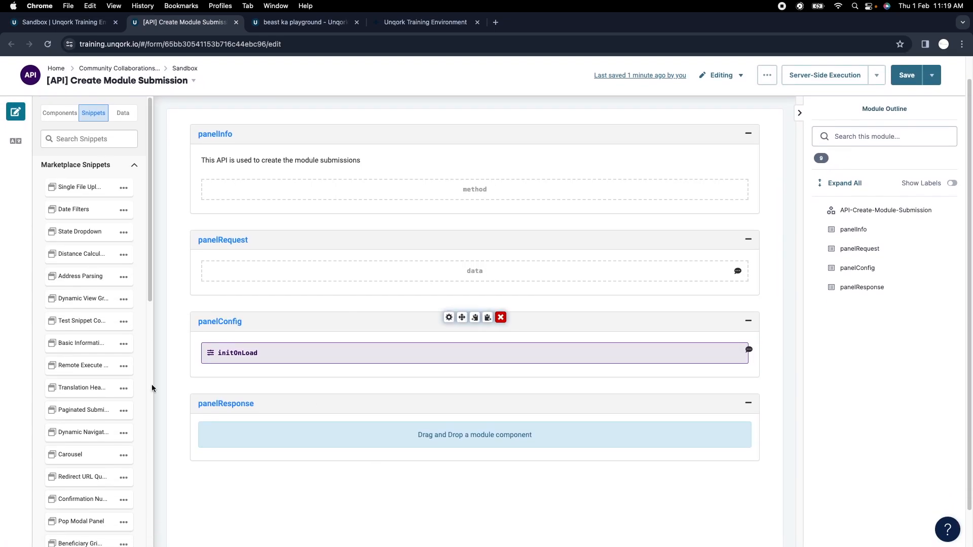
{"action": "scroll", "coordinate": [92, 369], "scroll_direction": "down", "scroll_amount": 5}
{"action": "scroll", "coordinate": [99, 375], "scroll_direction": "down", "scroll_amount": 8}
{"action": "scroll", "coordinate": [101, 400], "scroll_direction": "down", "scroll_amount": 7}
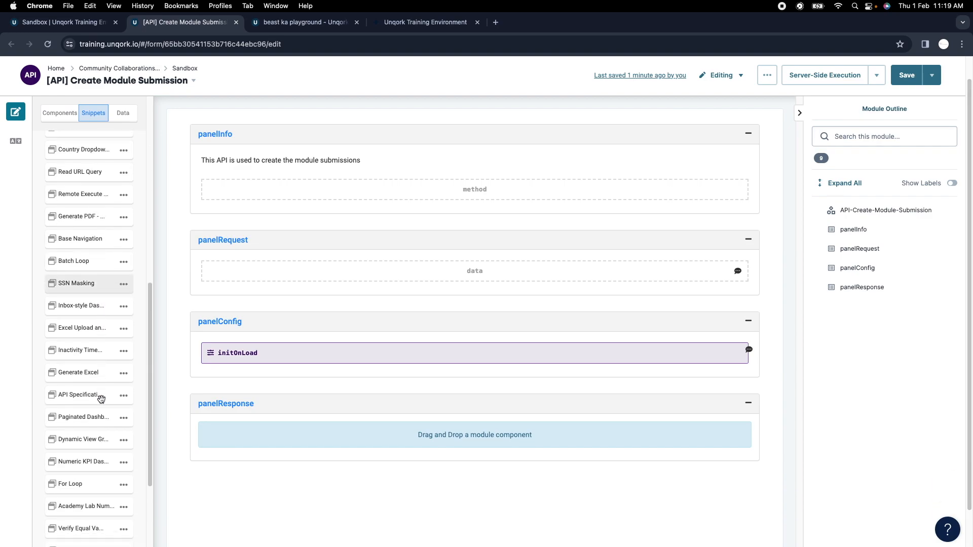
{"action": "scroll", "coordinate": [99, 400], "scroll_direction": "down", "scroll_amount": 6}
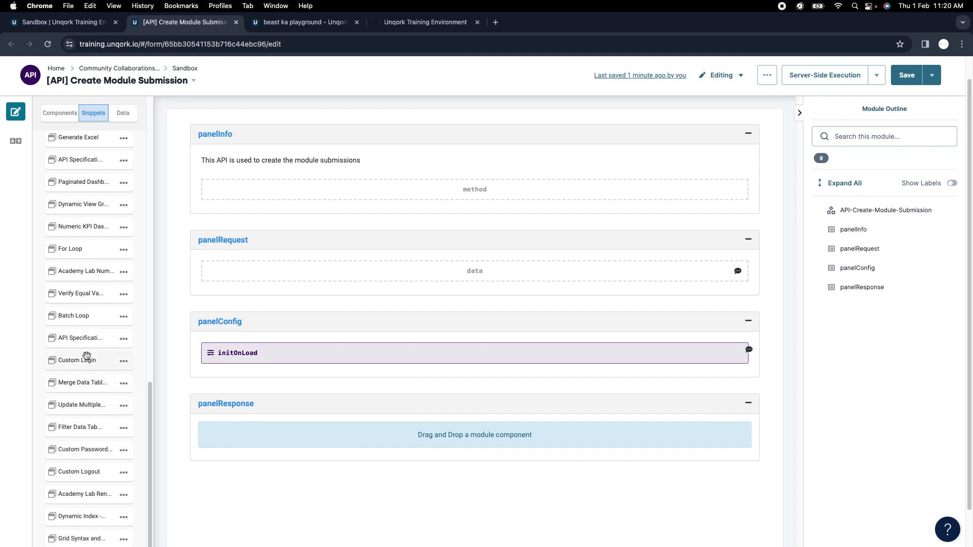
{"action": "left_click_drag", "start_coordinate": [81, 251], "coordinate": [327, 136]}
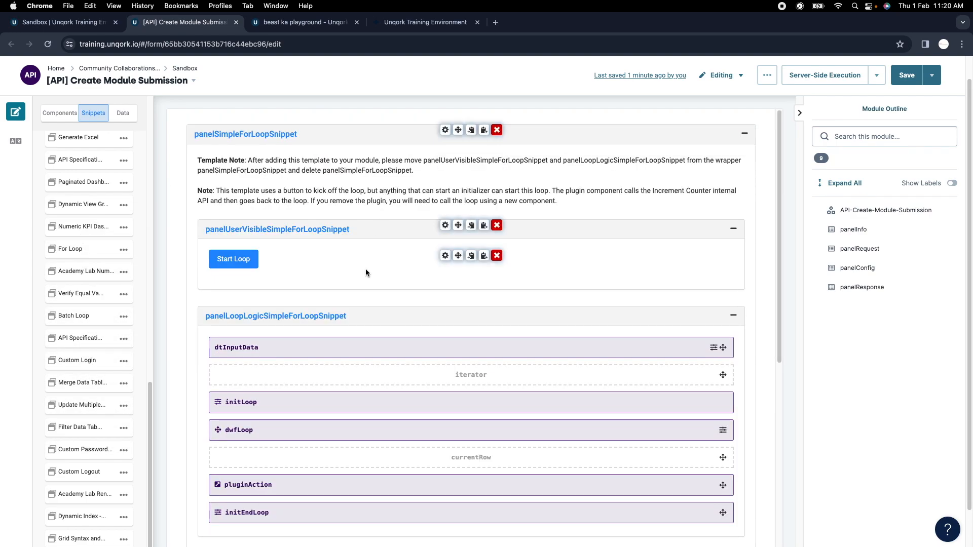
{"action": "scroll", "coordinate": [436, 305], "scroll_direction": "down", "scroll_amount": 3}
{"action": "scroll", "coordinate": [330, 289], "scroll_direction": "up", "scroll_amount": 10}
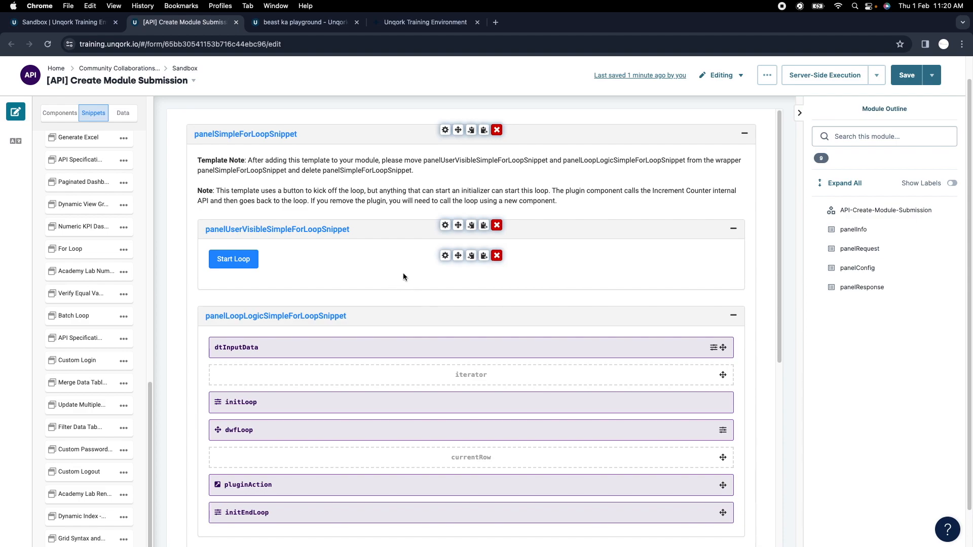
{"action": "scroll", "coordinate": [400, 270], "scroll_direction": "down", "scroll_amount": 5}
{"action": "scroll", "coordinate": [393, 273], "scroll_direction": "down", "scroll_amount": 3}
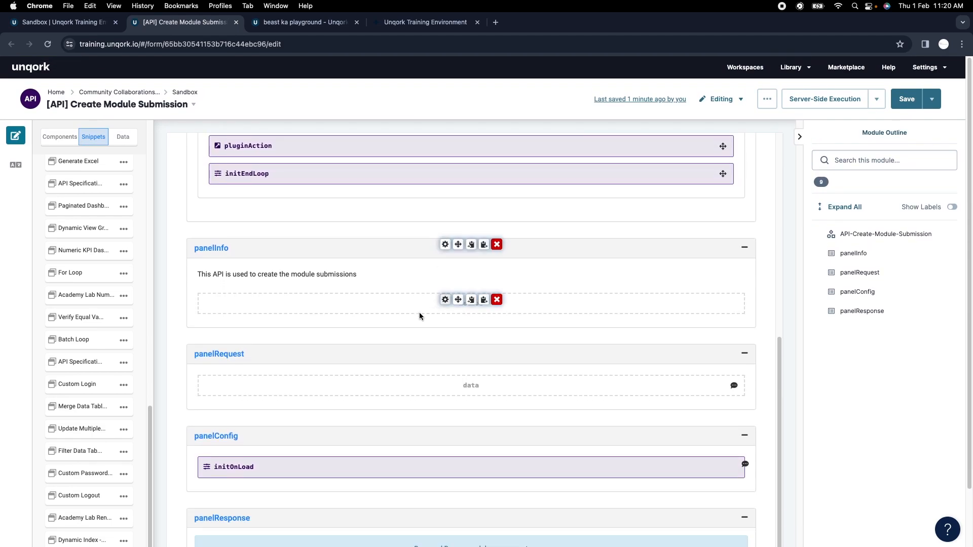
{"action": "scroll", "coordinate": [408, 326], "scroll_direction": "up", "scroll_amount": 8}
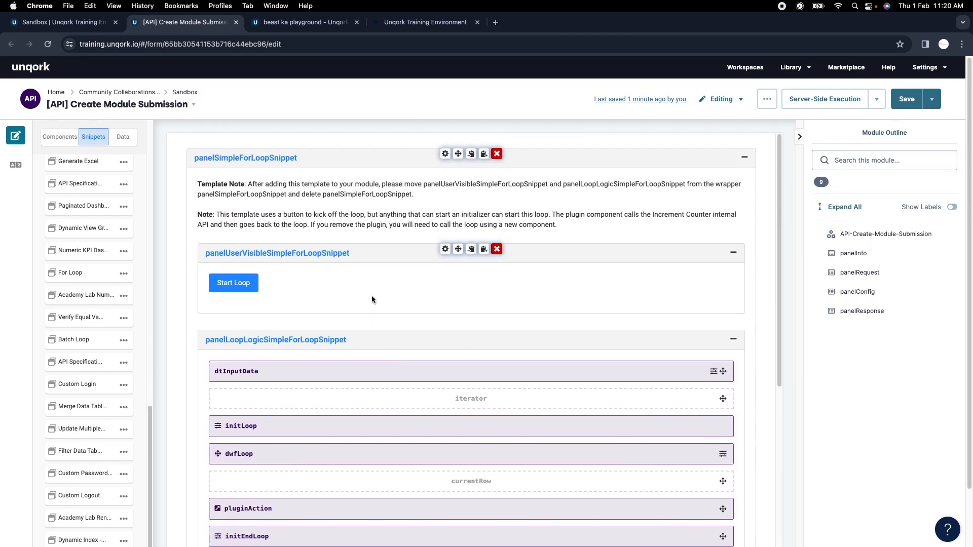
Delete the template note and panelUserVisibleSimpleForLoopSnippet from panelSimpleForLoopSnippet
{"action": "left_click", "coordinate": [497, 185]}
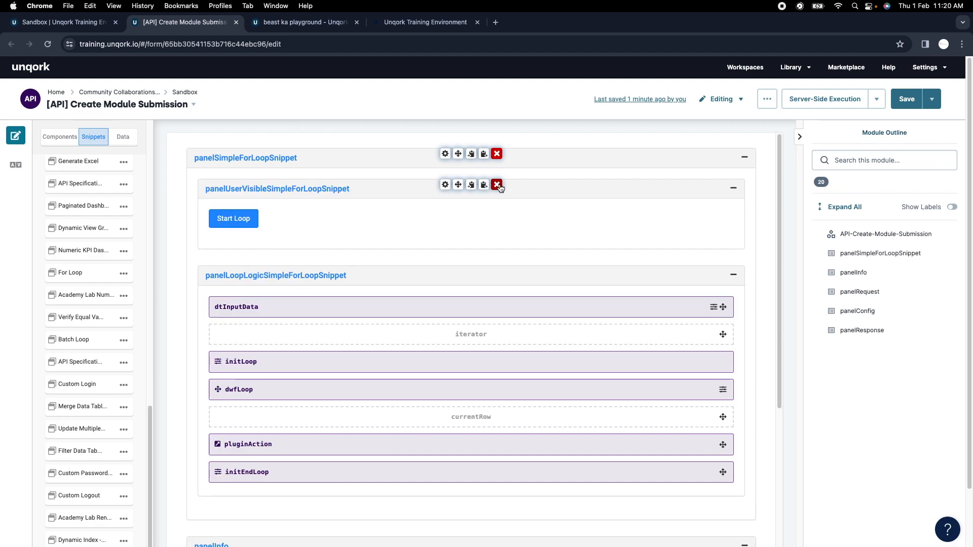
{"action": "left_click", "coordinate": [497, 186]}
{"action": "left_click", "coordinate": [768, 111]}
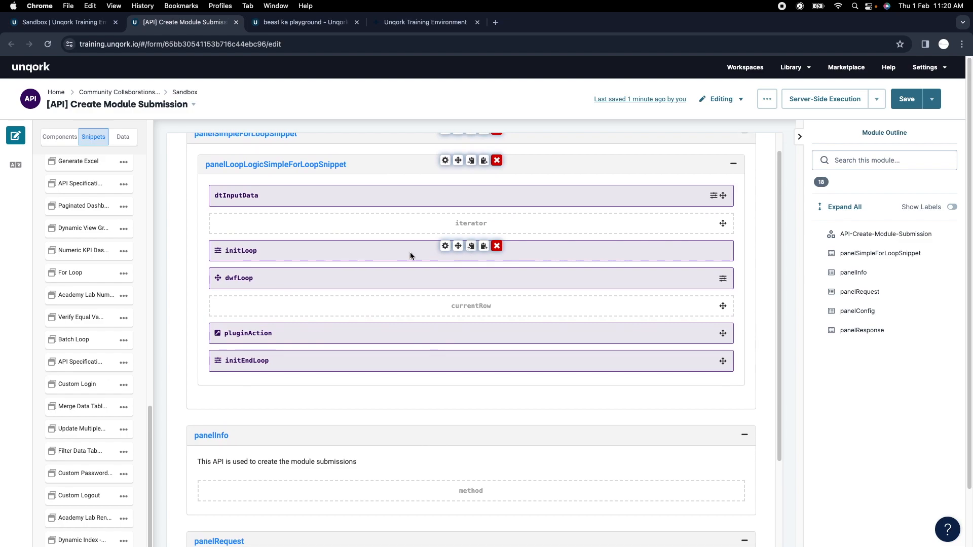
Add a Field Group component inside panelRequest above data, with the Property ID forLoop
{"action": "scroll", "coordinate": [586, 317], "scroll_direction": "down", "scroll_amount": 8}
{"action": "scroll", "coordinate": [485, 296], "scroll_direction": "up", "scroll_amount": 4}
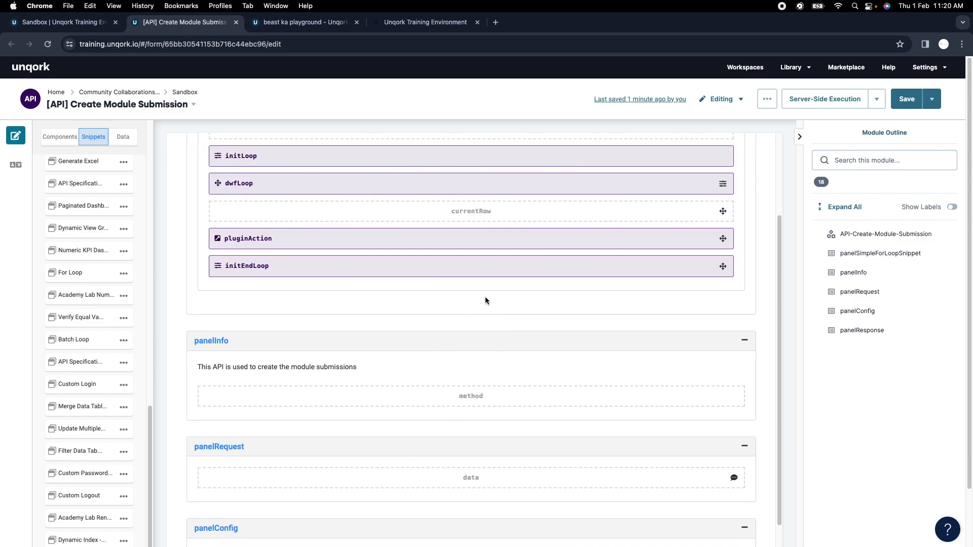
{"action": "scroll", "coordinate": [485, 301], "scroll_direction": "up", "scroll_amount": 5}
{"action": "scroll", "coordinate": [439, 330], "scroll_direction": "down", "scroll_amount": 8}
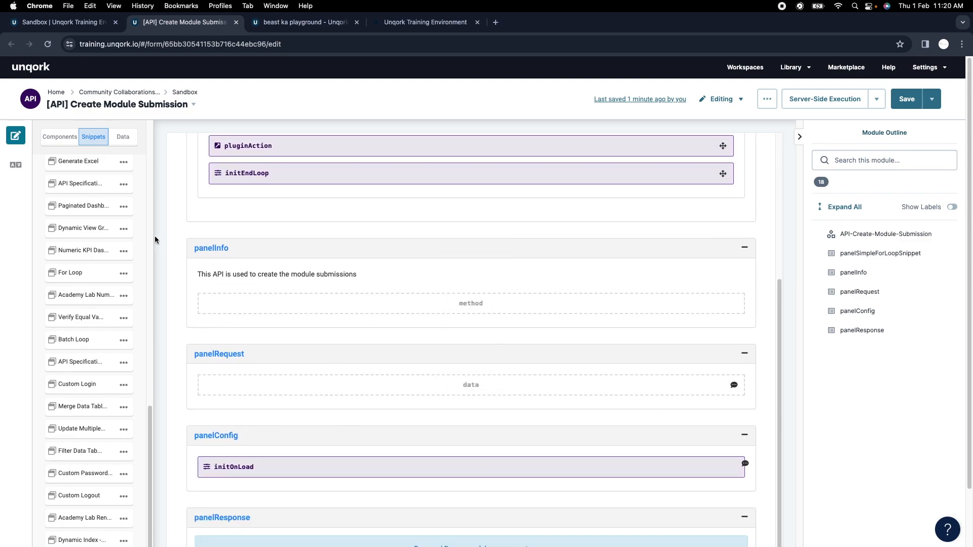
{"action": "scroll", "coordinate": [375, 218], "scroll_direction": "up", "scroll_amount": 8}
{"action": "left_click", "coordinate": [61, 138]}
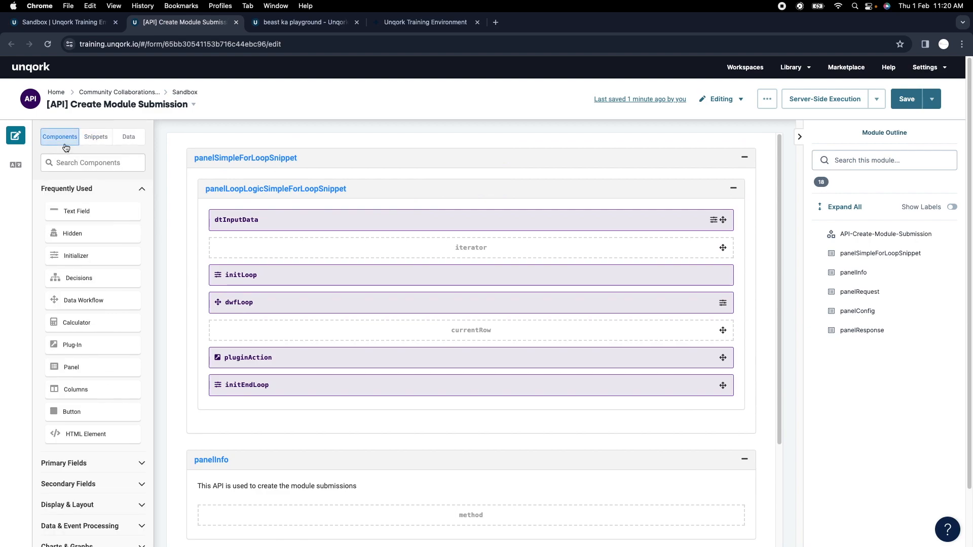
{"action": "scroll", "coordinate": [471, 314], "scroll_direction": "down", "scroll_amount": 3}
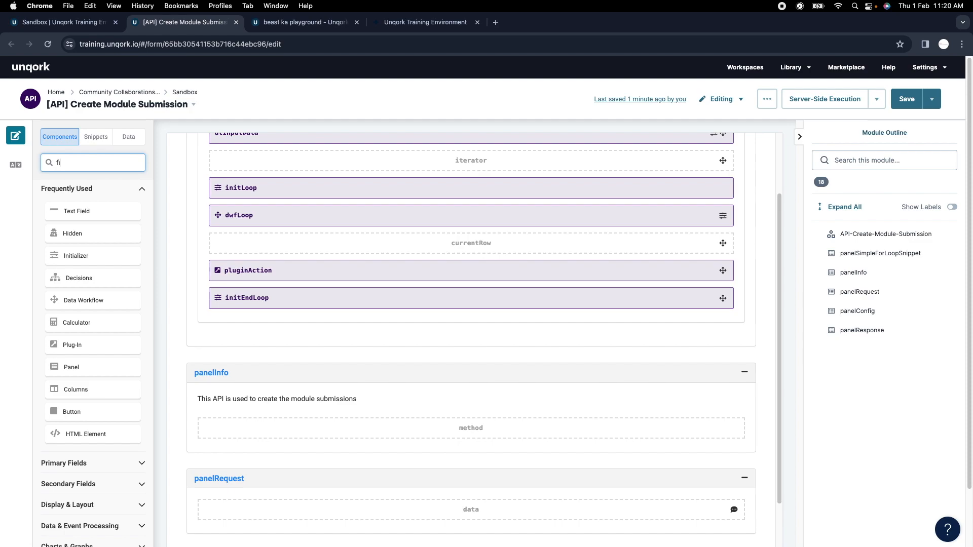
{"action": "left_click_drag", "start_coordinate": [104, 313], "coordinate": [351, 517]}
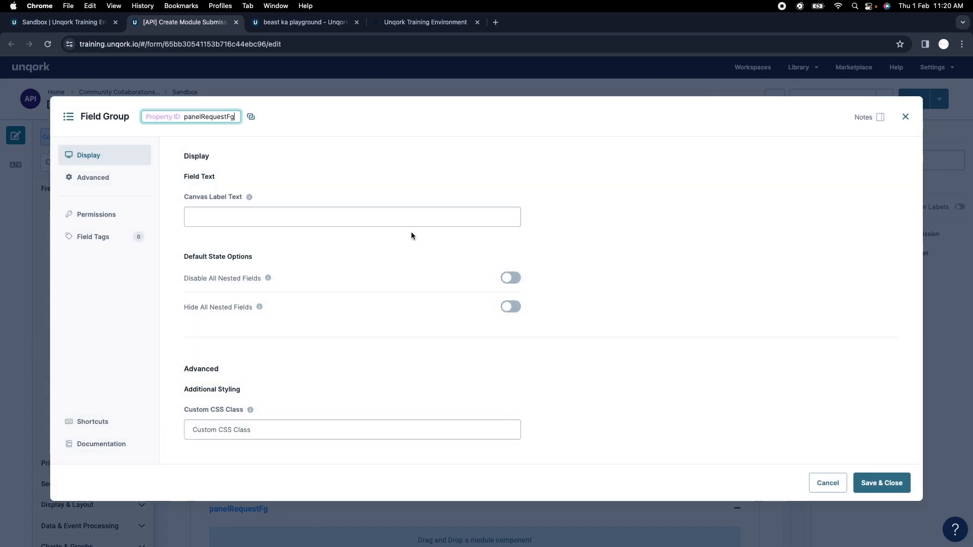
{"action": "key", "text": "super+a"}
{"action": "type", "text": "f"}
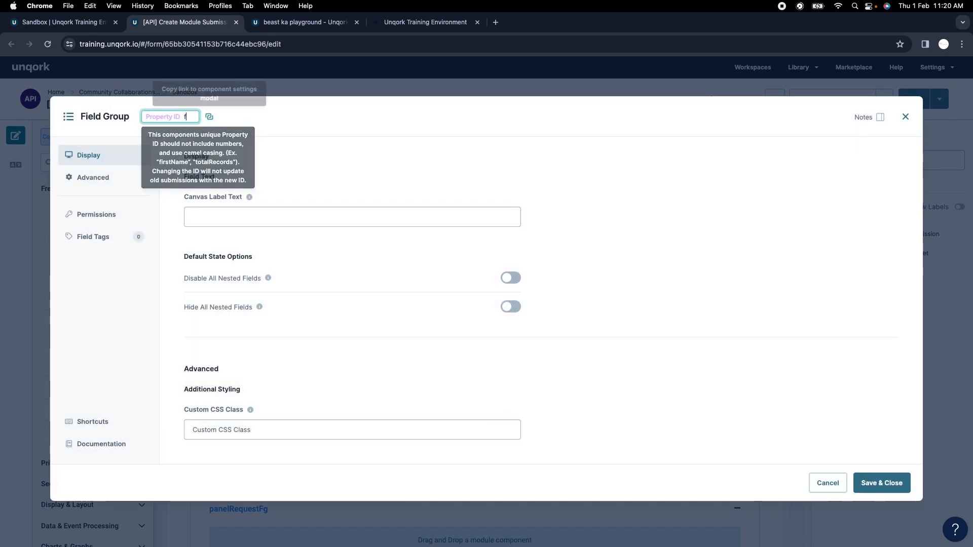
{"action": "type", "text": "orLoop"}
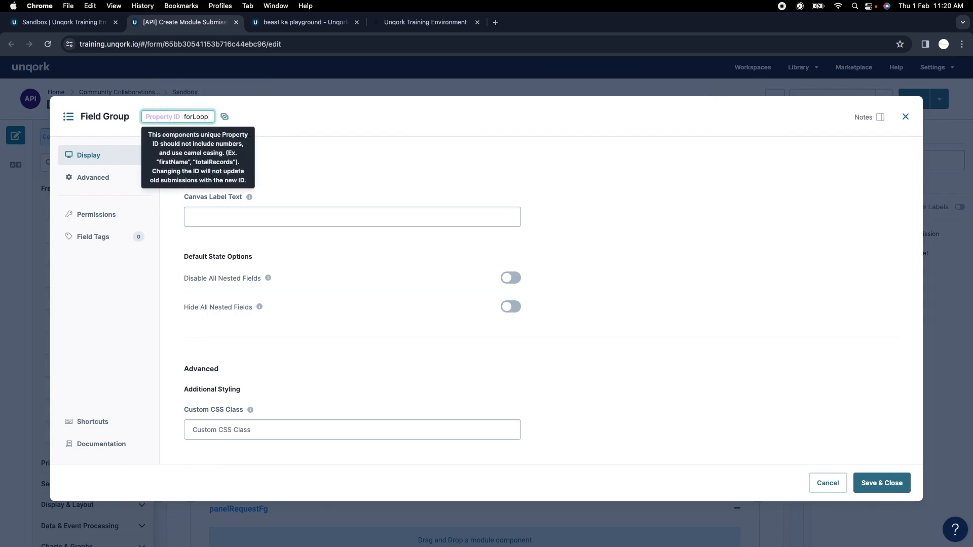
{"action": "key", "text": "Return"}
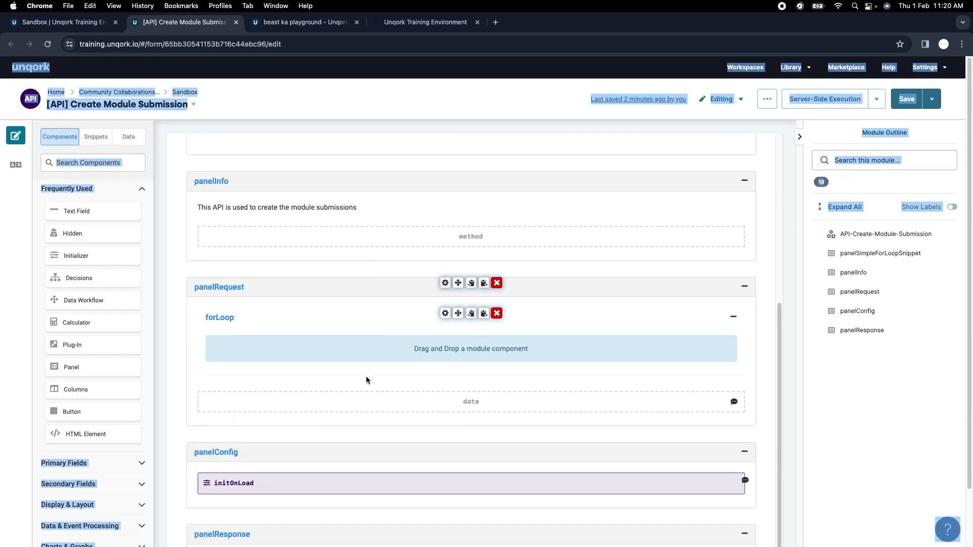
Delete dtInputData and initLoop from panelLoopLogicSimpleForLoopSnippet
{"action": "scroll", "coordinate": [403, 339], "scroll_direction": "up", "scroll_amount": 1}
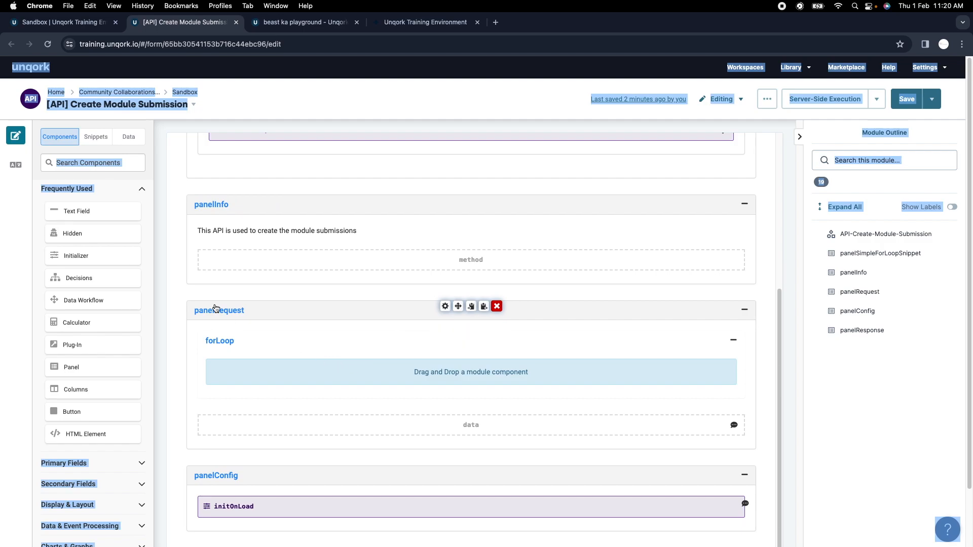
{"action": "scroll", "coordinate": [333, 288], "scroll_direction": "up", "scroll_amount": 5}
{"action": "scroll", "coordinate": [421, 233], "scroll_direction": "down", "scroll_amount": 1}
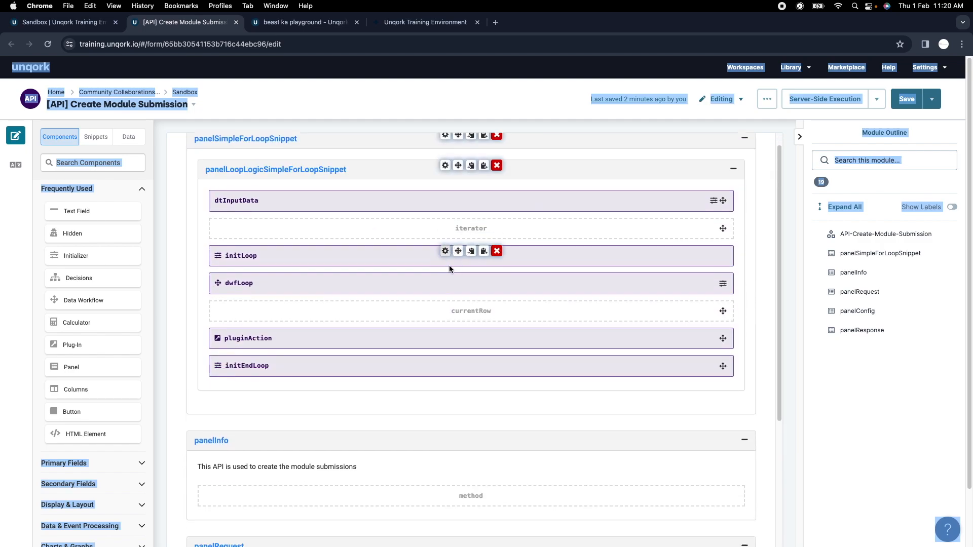
{"action": "left_click", "coordinate": [497, 195]}
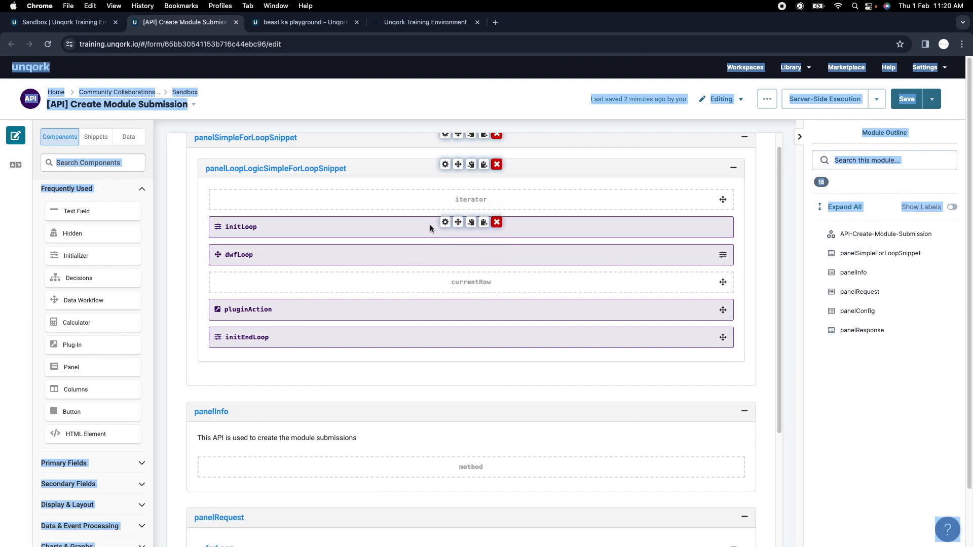
{"action": "left_click", "coordinate": [499, 224]}
{"action": "scroll", "coordinate": [385, 287], "scroll_direction": "down", "scroll_amount": 3}
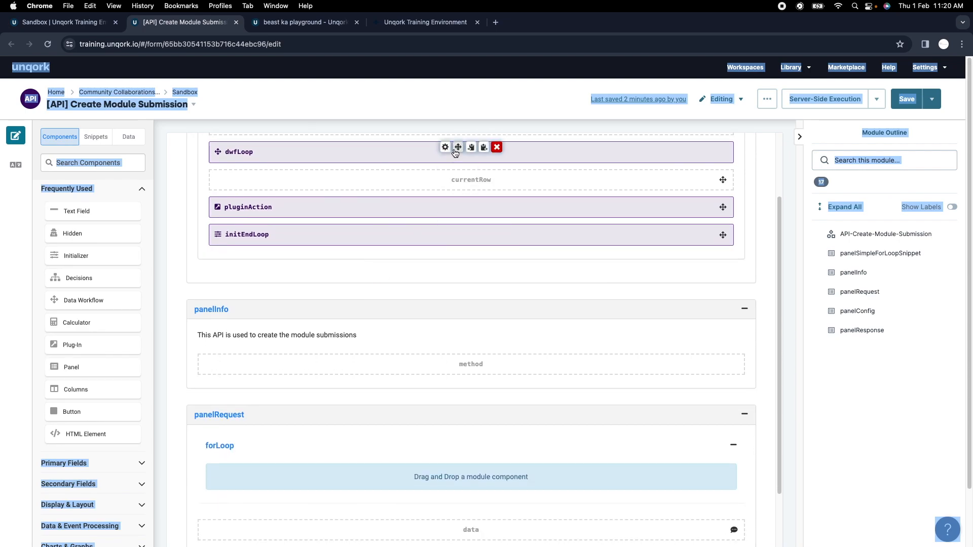
Move iterator above panelInfo and dwfLoop below pluginAction, and save and reload the module
{"action": "left_click_drag", "start_coordinate": [457, 147], "coordinate": [445, 310]}
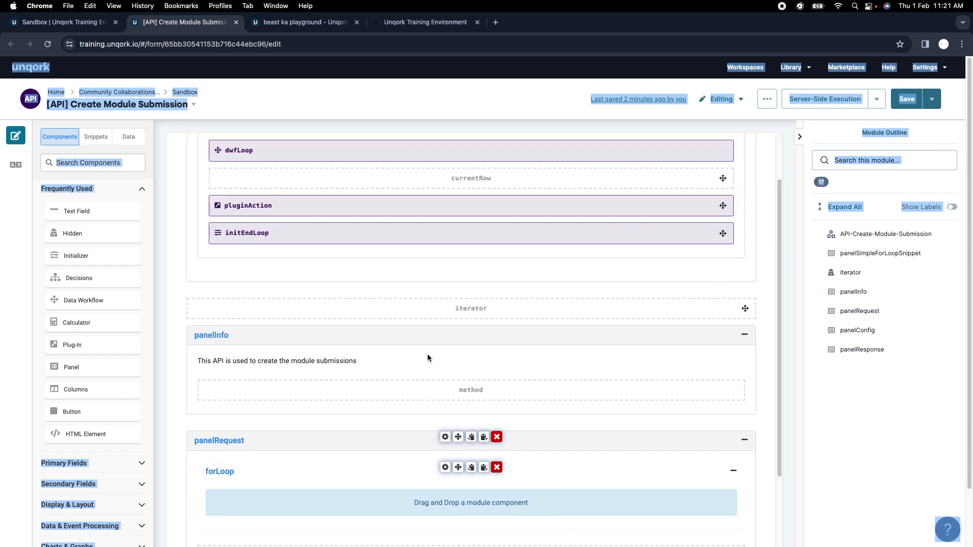
{"action": "left_click_drag", "start_coordinate": [455, 169], "coordinate": [432, 208]}
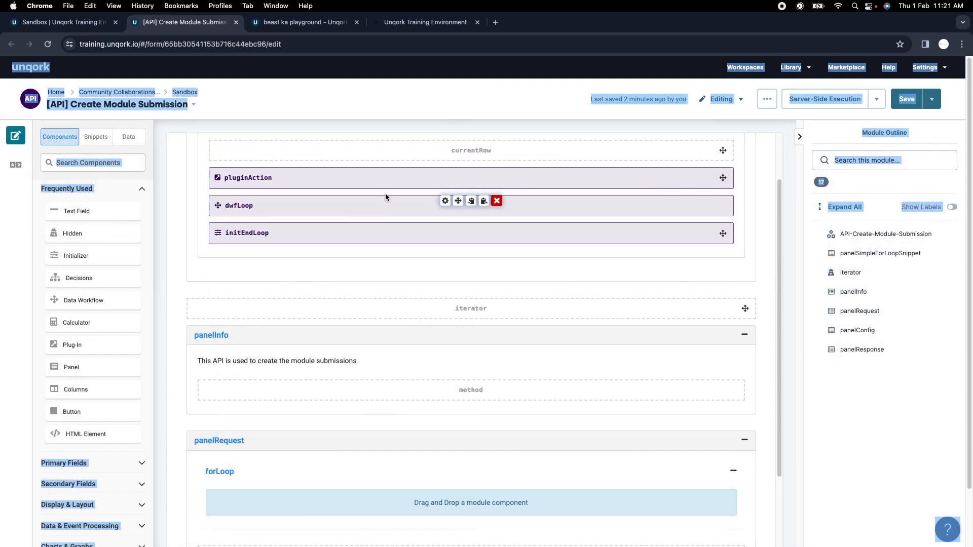
{"action": "left_click", "coordinate": [776, 134]}
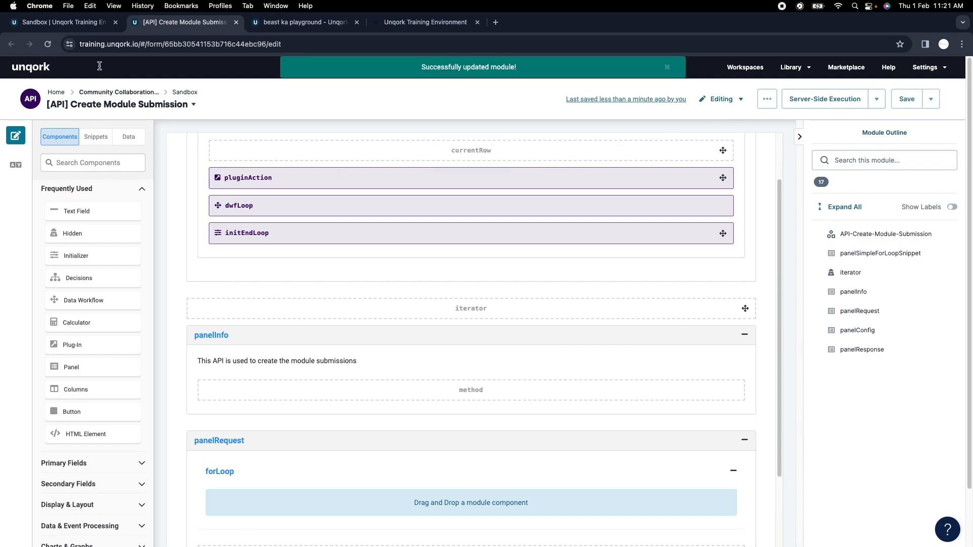
{"action": "left_click", "coordinate": [47, 45]}
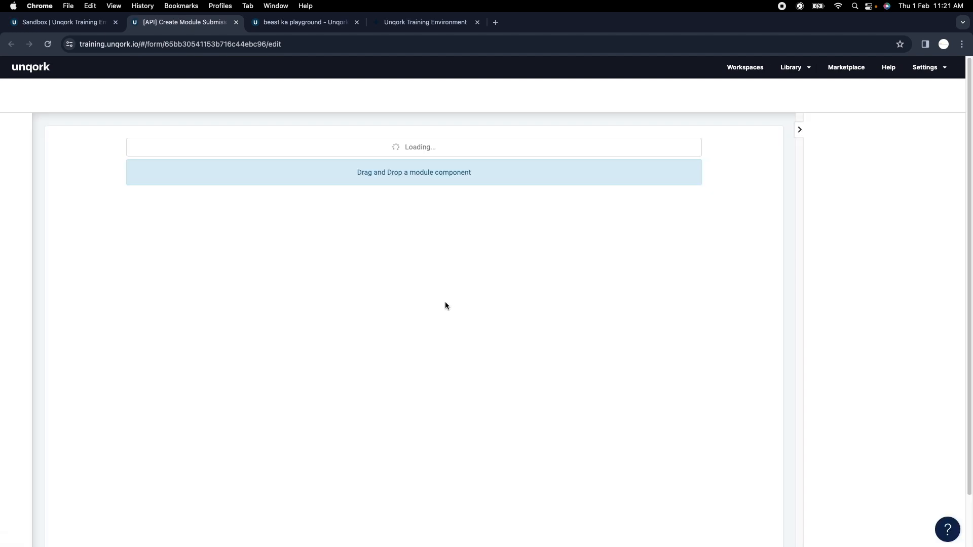
Move iterator, pluginAction, dwfLoop, currentRow and initEndLoop from the snippet panel into the forLoop field group
{"action": "scroll", "coordinate": [429, 303], "scroll_direction": "down", "scroll_amount": 3}
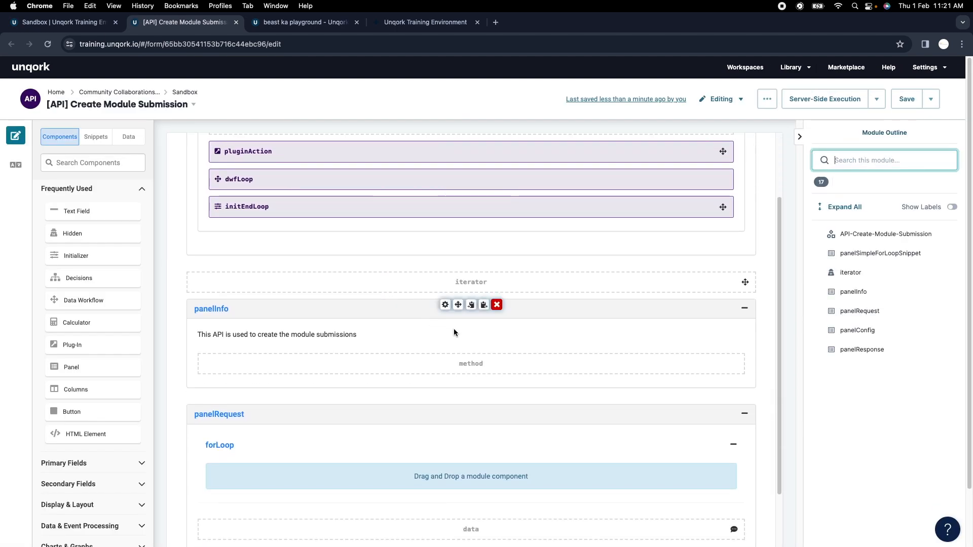
{"action": "left_click_drag", "start_coordinate": [458, 278], "coordinate": [454, 471]}
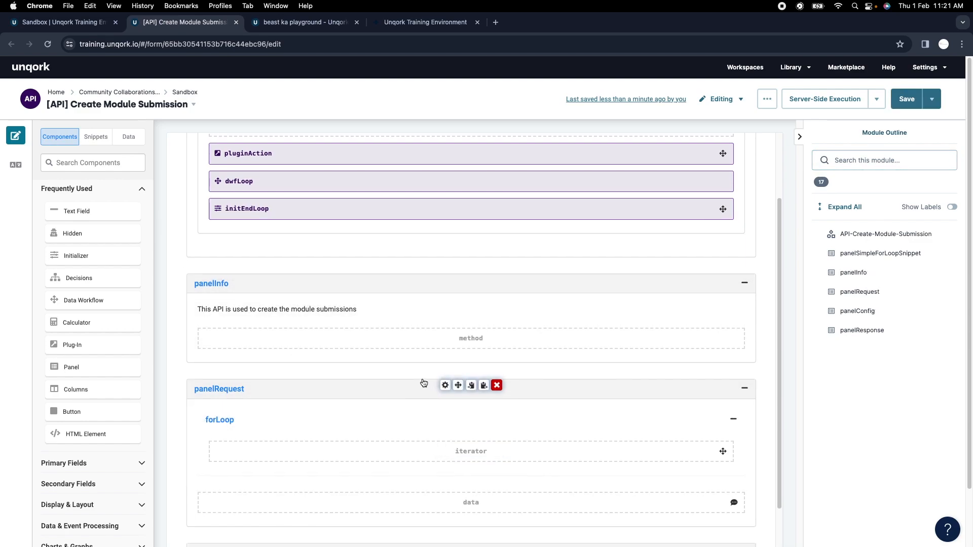
{"action": "scroll", "coordinate": [395, 378], "scroll_direction": "up", "scroll_amount": 1}
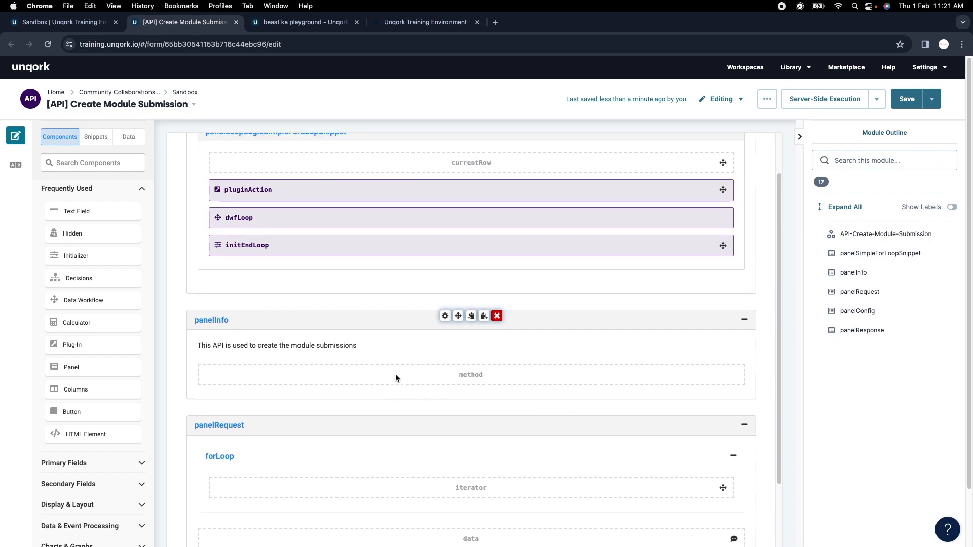
{"action": "scroll", "coordinate": [395, 374], "scroll_direction": "up", "scroll_amount": 2}
{"action": "left_click_drag", "start_coordinate": [458, 244], "coordinate": [412, 527]}
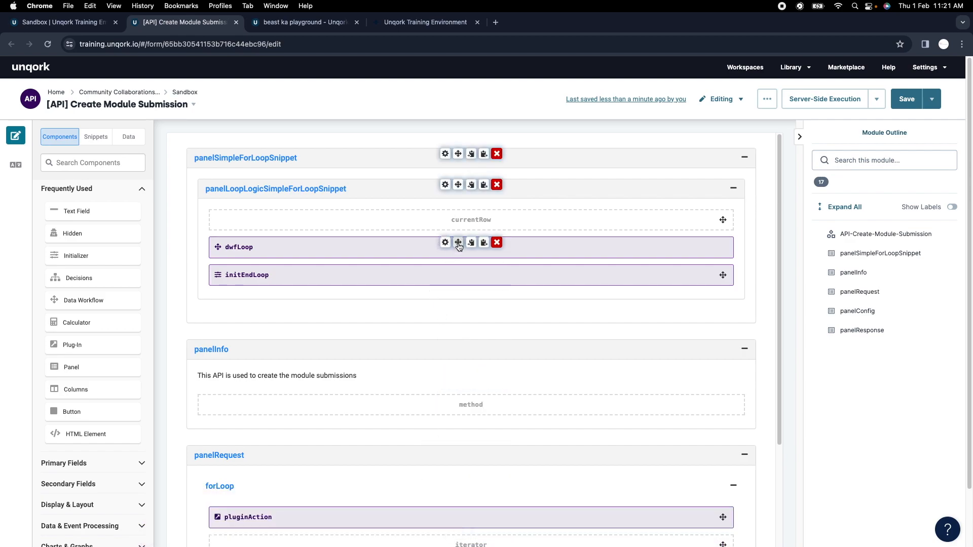
{"action": "left_click_drag", "start_coordinate": [458, 216], "coordinate": [432, 508]}
{"action": "left_click_drag", "start_coordinate": [458, 216], "coordinate": [451, 494]}
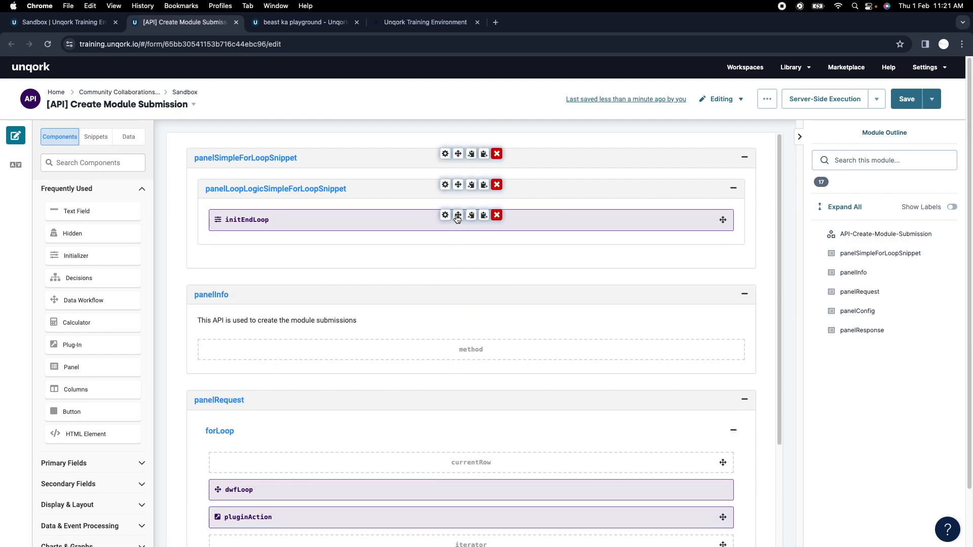
{"action": "left_click_drag", "start_coordinate": [458, 216], "coordinate": [450, 488]}
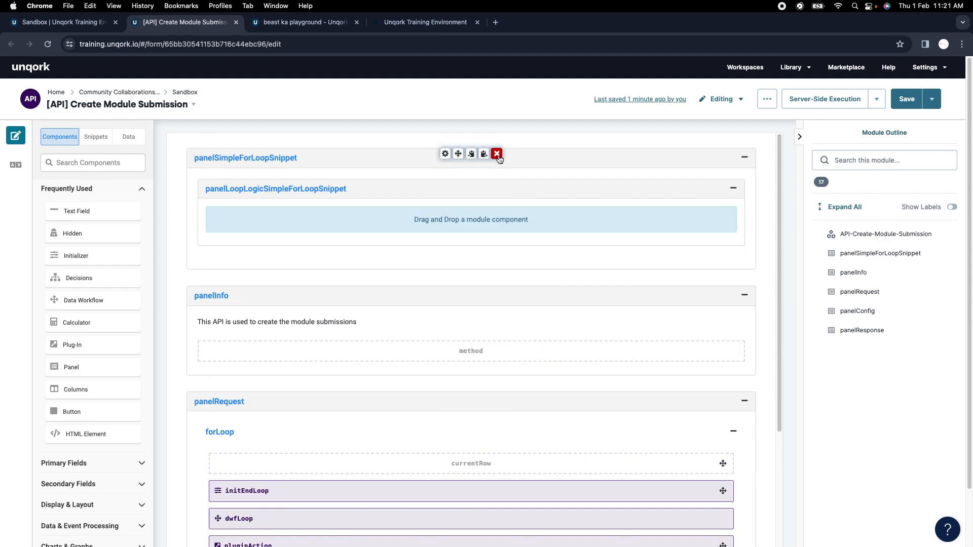
Delete the emptied panelSimpleForLoopSnippet with its nested panel and save the module
{"action": "left_click", "coordinate": [497, 154]}
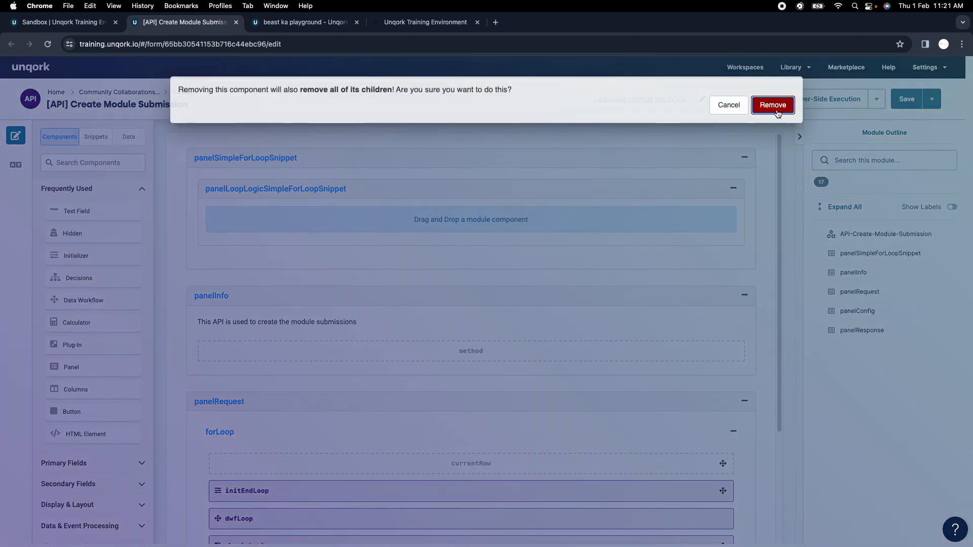
{"action": "left_click", "coordinate": [773, 105]}
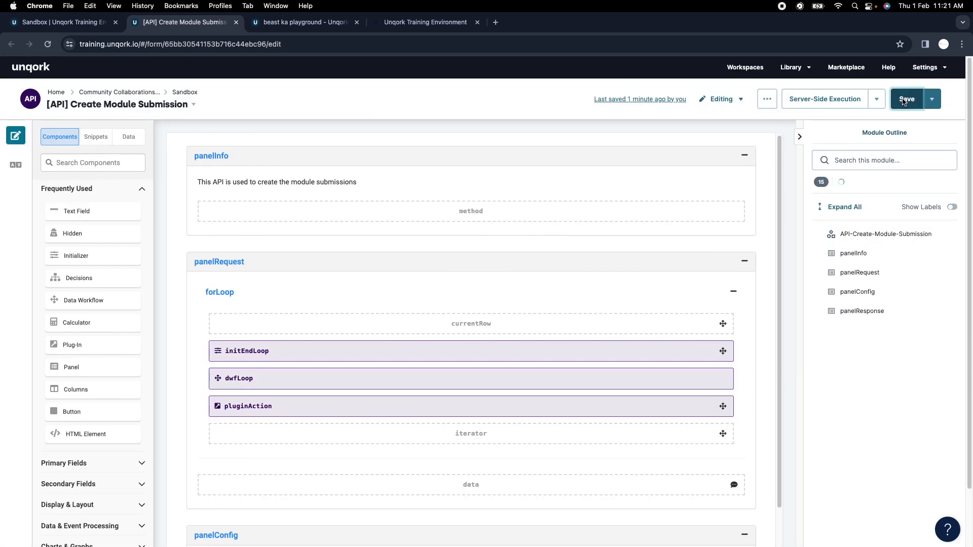
{"action": "left_click", "coordinate": [903, 101]}
Move the data component above the forLoop field group in panelRequest
{"action": "scroll", "coordinate": [357, 315], "scroll_direction": "down", "scroll_amount": 2}
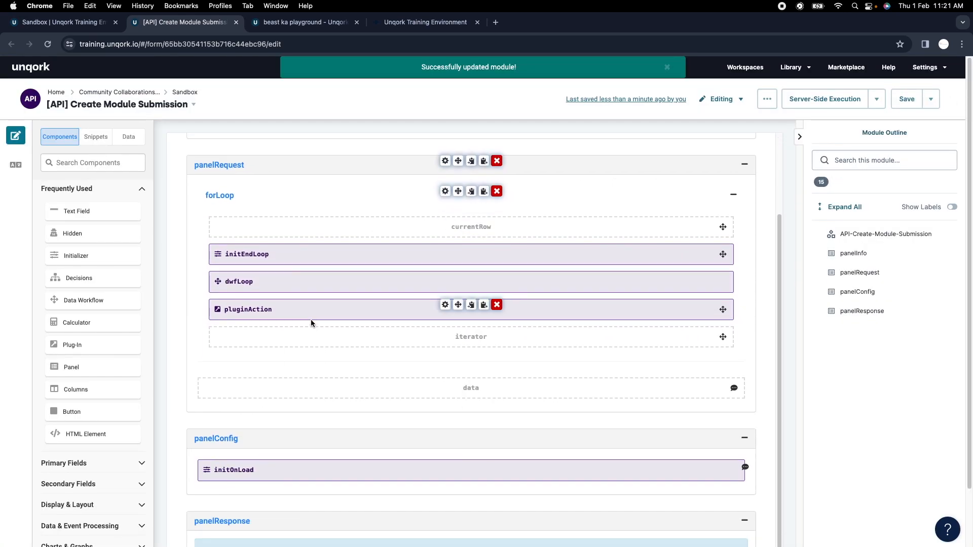
{"action": "scroll", "coordinate": [335, 307], "scroll_direction": "up", "scroll_amount": 2}
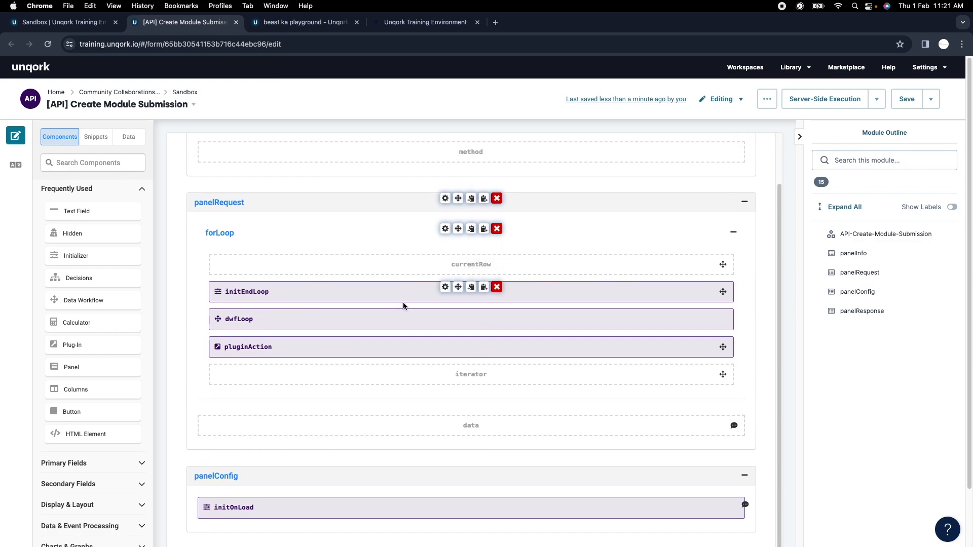
{"action": "mouse_move", "coordinate": [444, 318]}
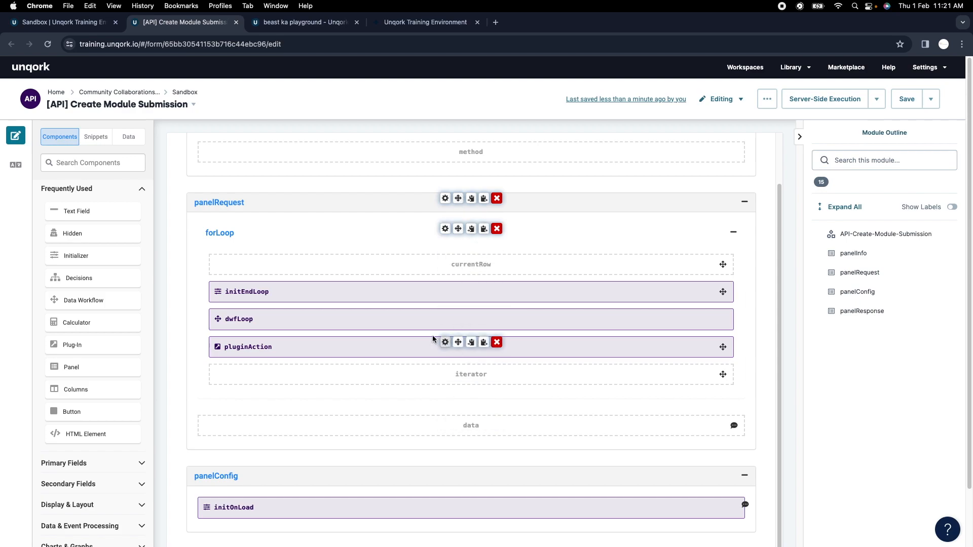
{"action": "left_click_drag", "start_coordinate": [458, 424], "coordinate": [451, 237]}
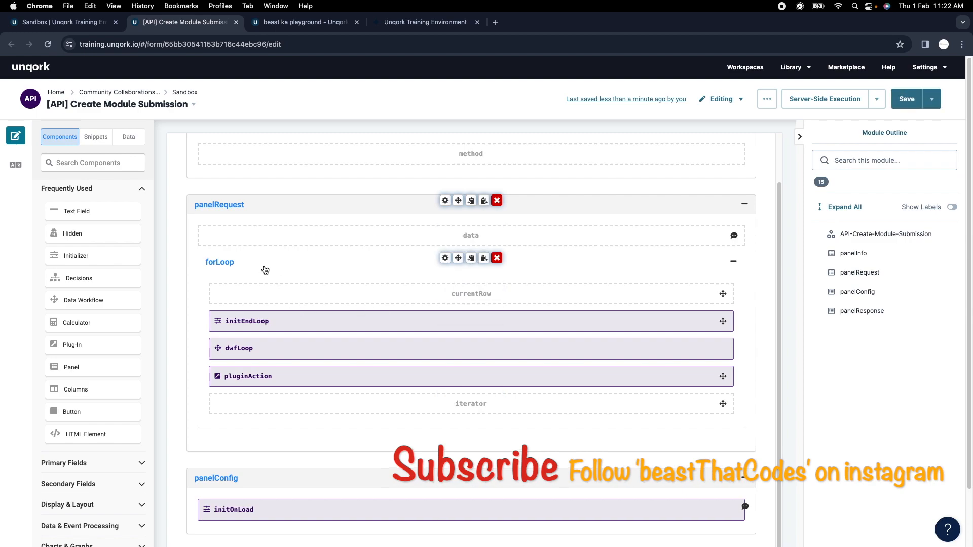
Collapse the forLoop field group, move it into panelConfig below initOnLoad, and save the module
{"action": "left_click", "coordinate": [379, 266]}
{"action": "scroll", "coordinate": [395, 346], "scroll_direction": "down", "scroll_amount": 3}
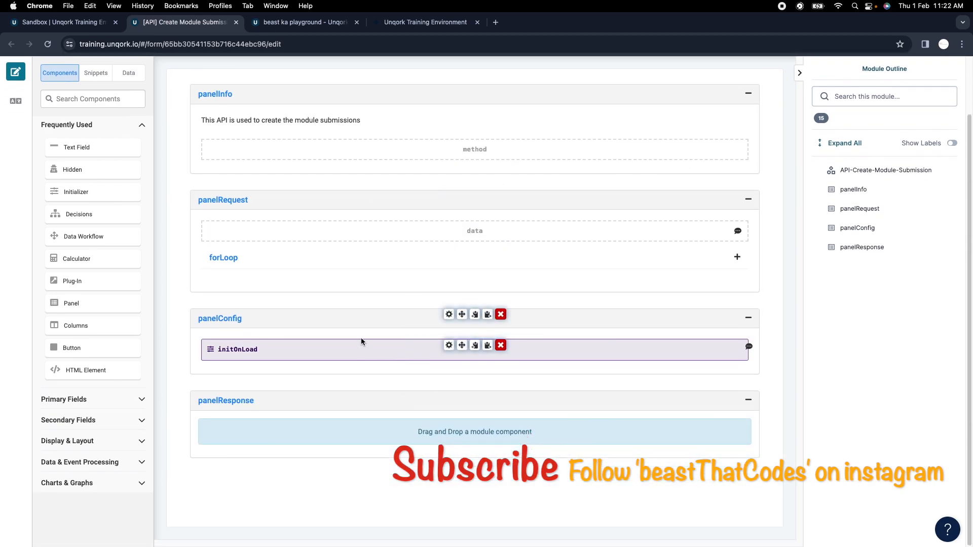
{"action": "left_click_drag", "start_coordinate": [257, 260], "coordinate": [304, 353]}
{"action": "scroll", "coordinate": [441, 269], "scroll_direction": "up", "scroll_amount": 1}
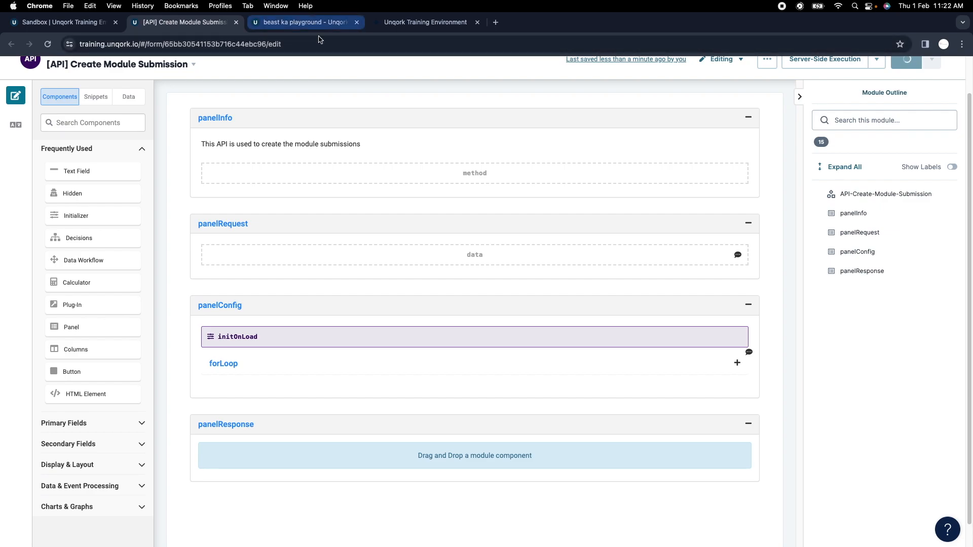
Switch to the playground module's preview and add Employee_Data.xlsx to the File Upload field
{"action": "left_click", "coordinate": [420, 22]}
{"action": "left_click", "coordinate": [322, 22]}
{"action": "left_click", "coordinate": [403, 22]}
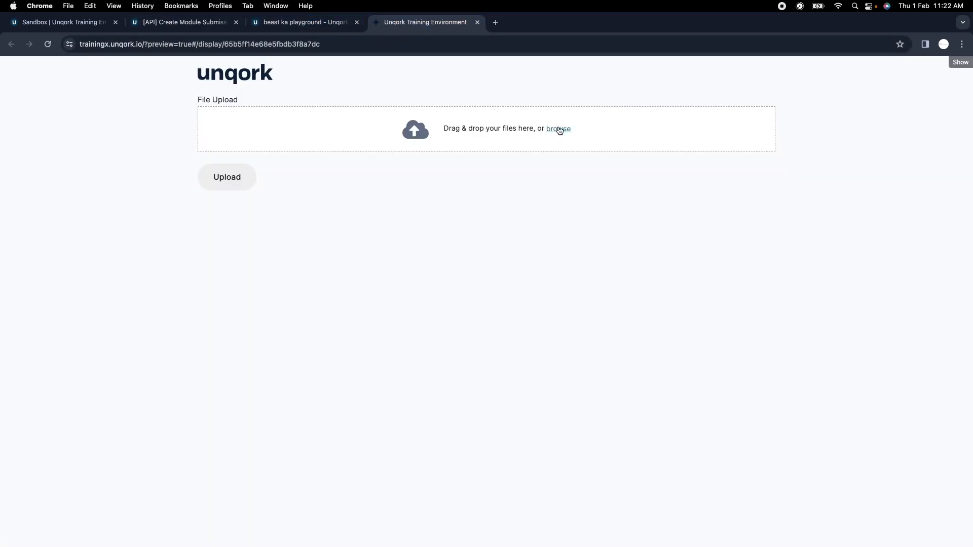
{"action": "left_click", "coordinate": [565, 201]}
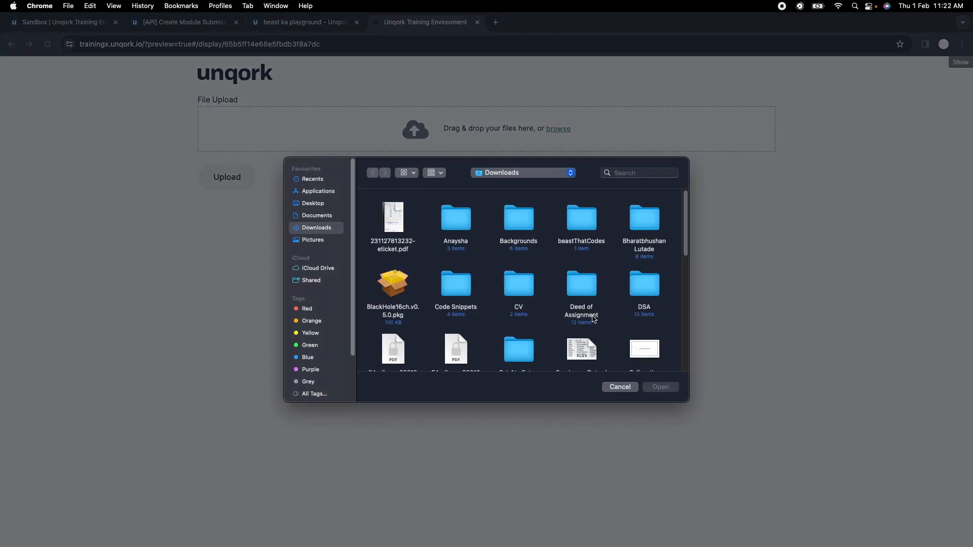
{"action": "scroll", "coordinate": [588, 324], "scroll_direction": "down", "scroll_amount": 1}
{"action": "left_click", "coordinate": [666, 388]}
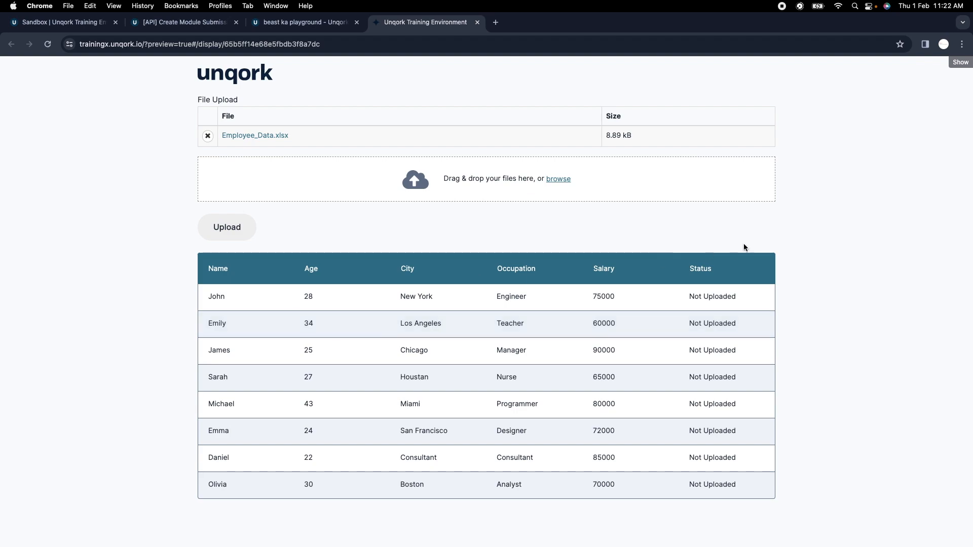
Evaluate angular.element('.unqorkio-form').scope().submission in the browser's developer console and expand the dashboardData array to examine its rows
{"action": "right_click", "coordinate": [789, 229]}
{"action": "left_click", "coordinate": [683, 208]}
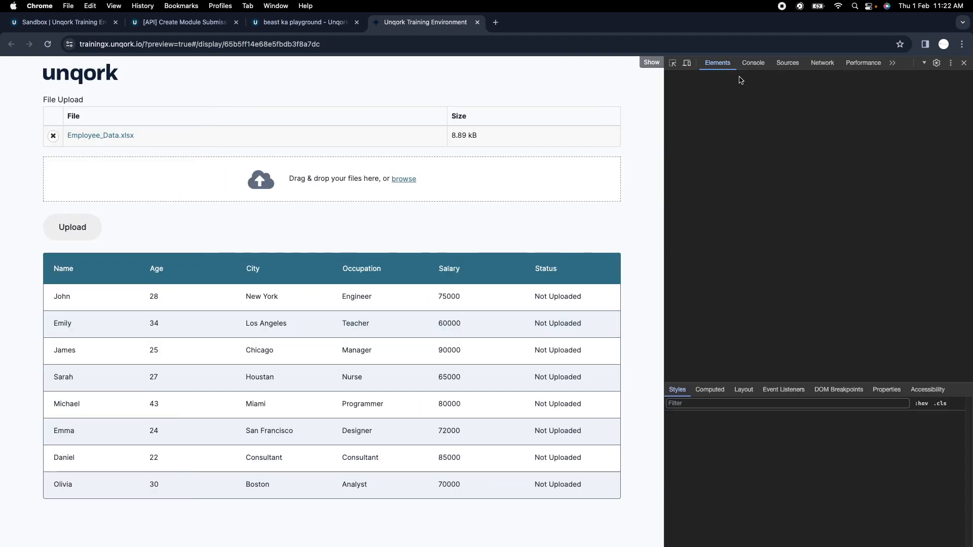
{"action": "left_click", "coordinate": [753, 63]}
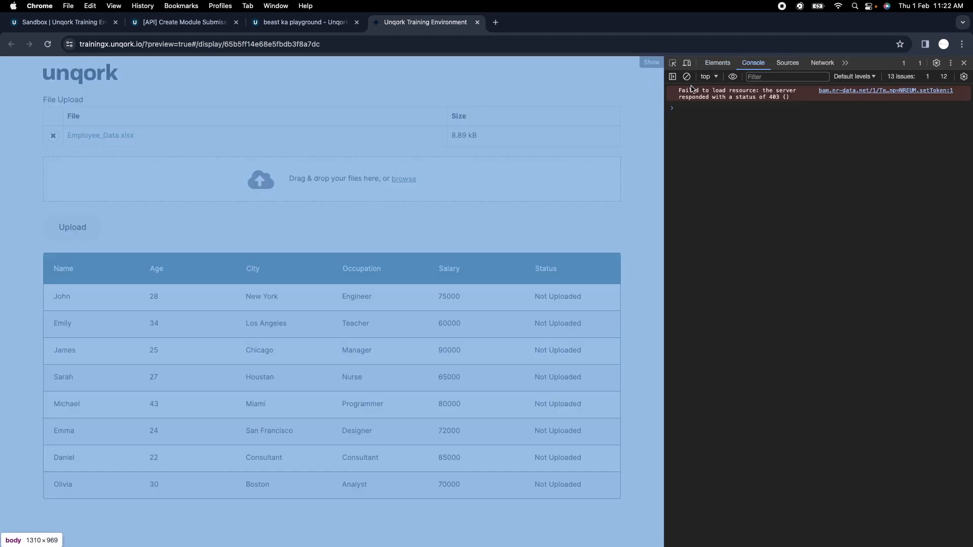
{"action": "key", "text": "Escape"}
{"action": "key", "text": "Escape"}
{"action": "left_click", "coordinate": [686, 76]}
{"action": "key", "text": "Return"}
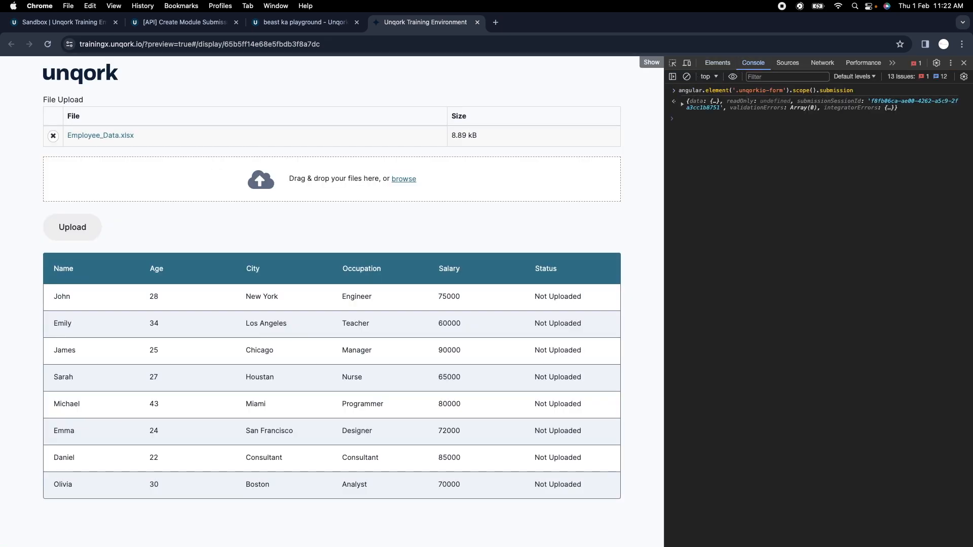
{"action": "left_click", "coordinate": [682, 104]}
{"action": "left_click", "coordinate": [695, 116]}
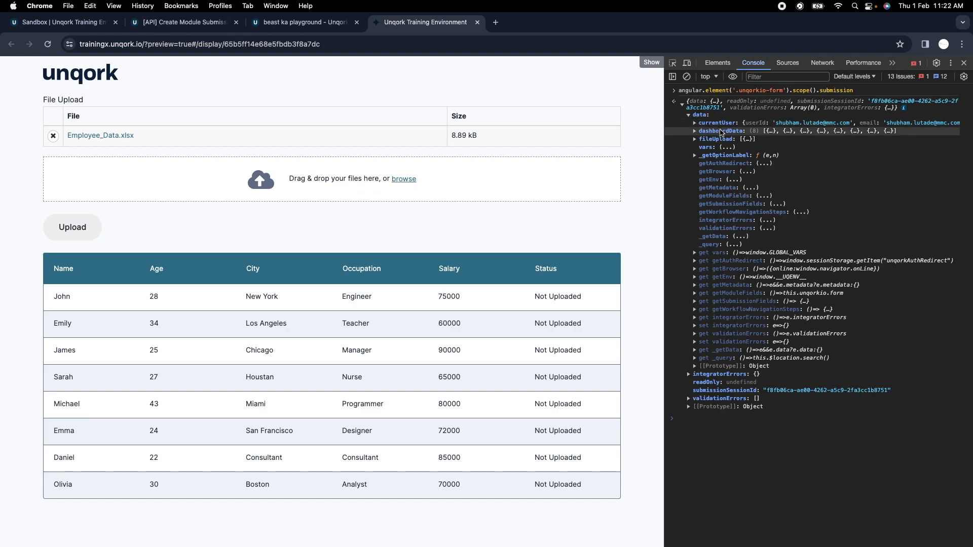
{"action": "left_click", "coordinate": [717, 133]}
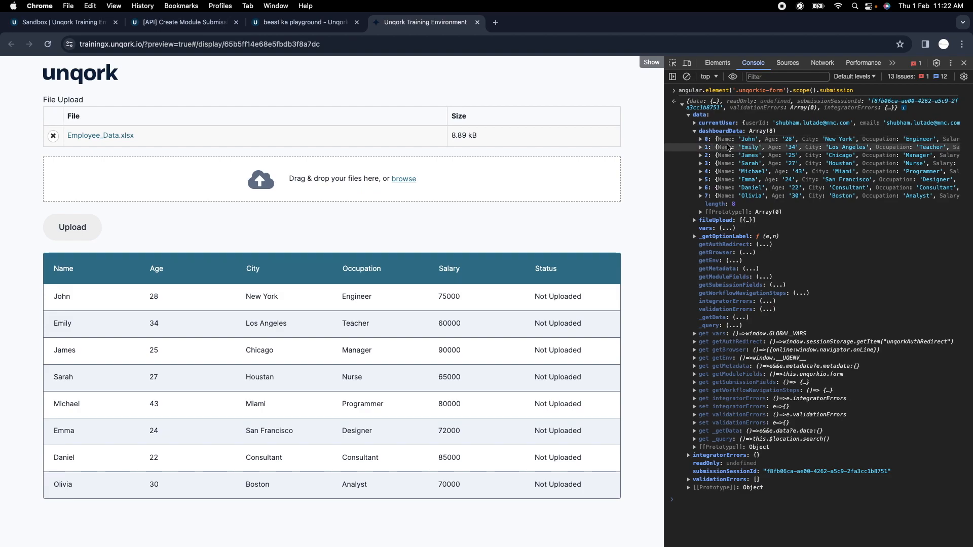
Switch to the [API] Create Module Submission module, expand the forLoop field group and move initEndLoop below pluginAction
{"action": "left_click", "coordinate": [289, 22]}
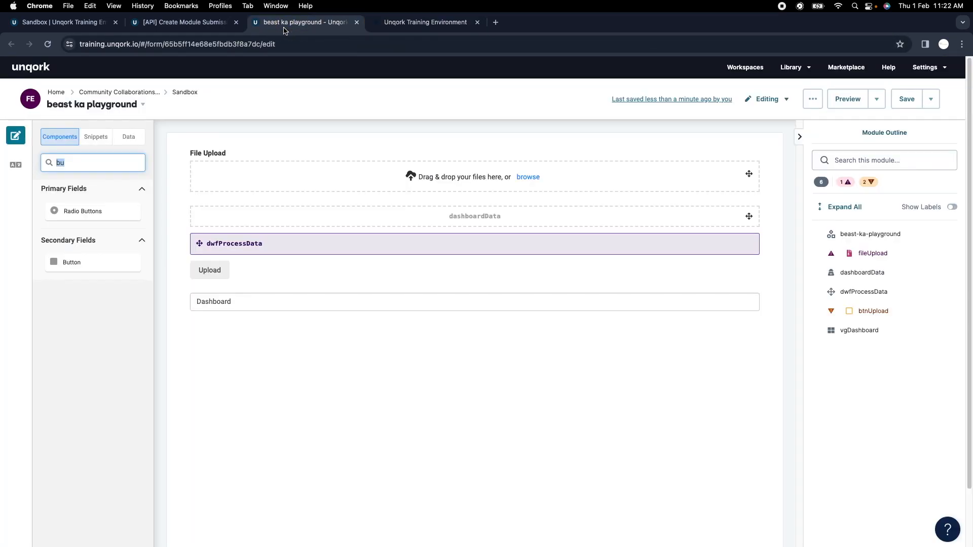
{"action": "left_click", "coordinate": [218, 20]}
{"action": "scroll", "coordinate": [396, 247], "scroll_direction": "down", "scroll_amount": 1}
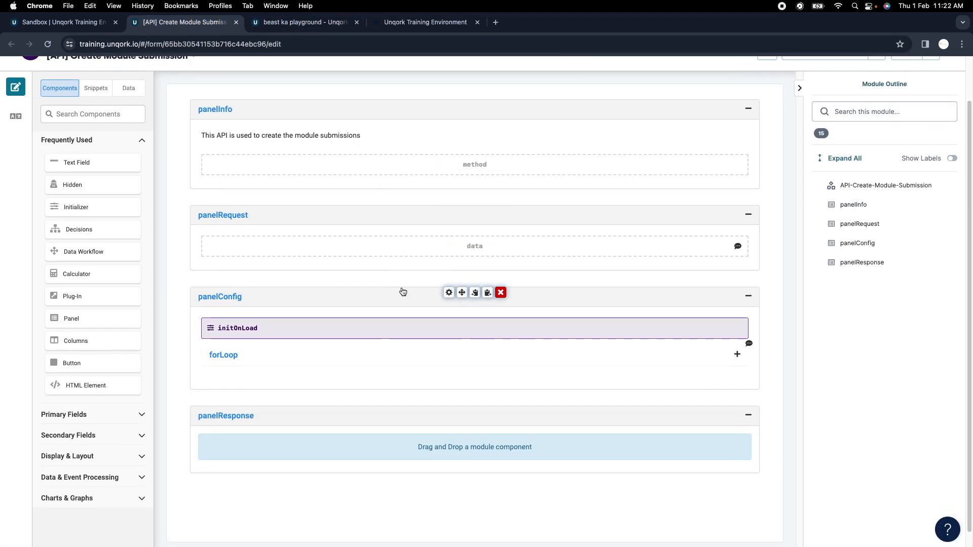
{"action": "left_click", "coordinate": [354, 363]}
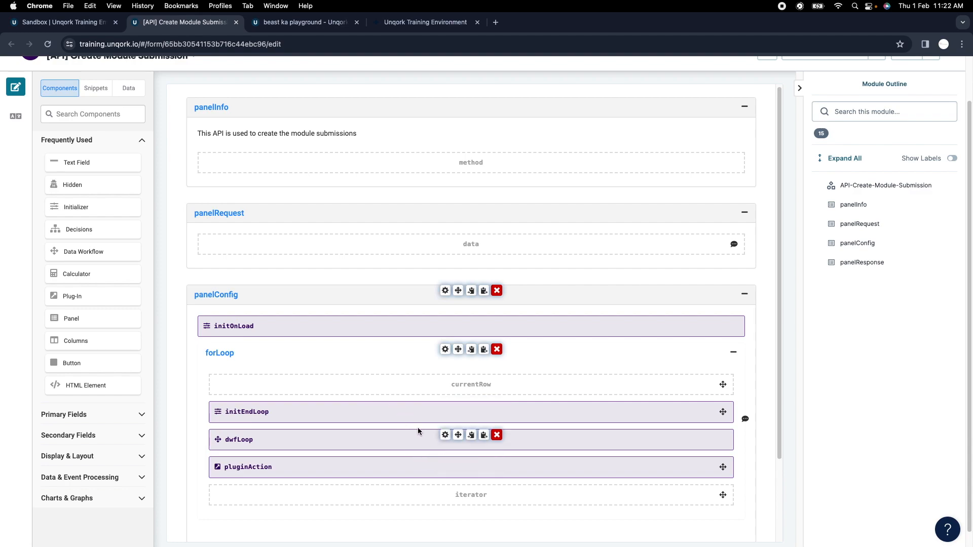
{"action": "left_click_drag", "start_coordinate": [458, 408], "coordinate": [451, 460]}
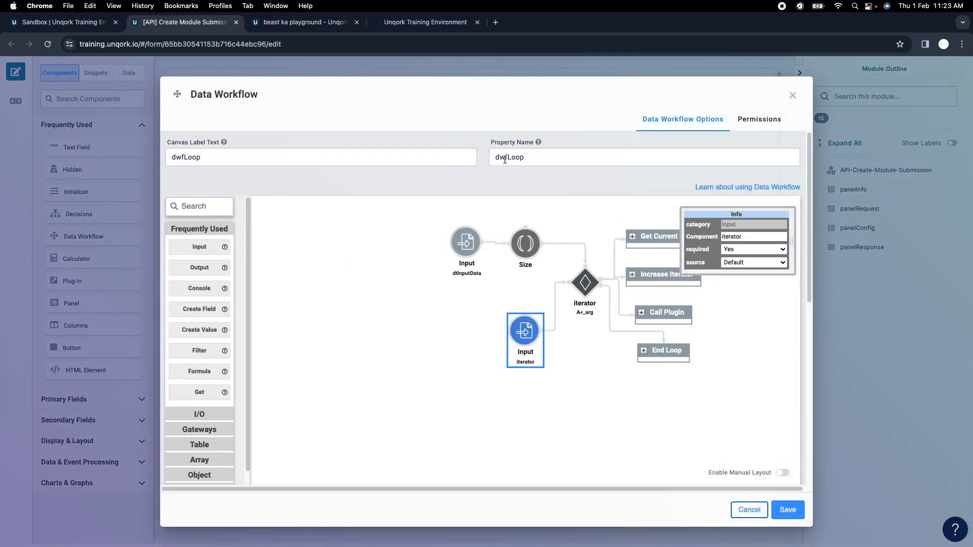
In the dwfLoop data workflow, set the component of the Input operator feeding Size to data
{"action": "left_click", "coordinate": [472, 242]}
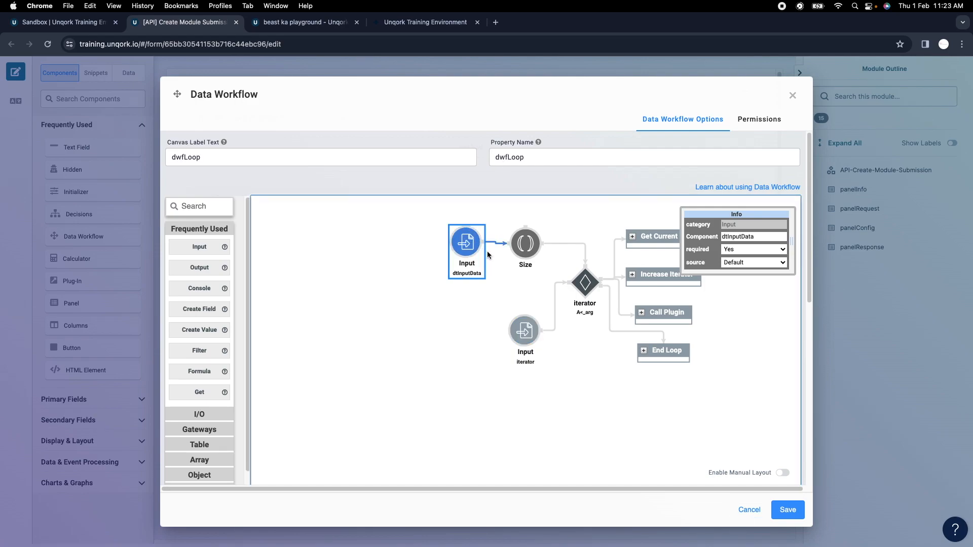
{"action": "left_click", "coordinate": [415, 26]}
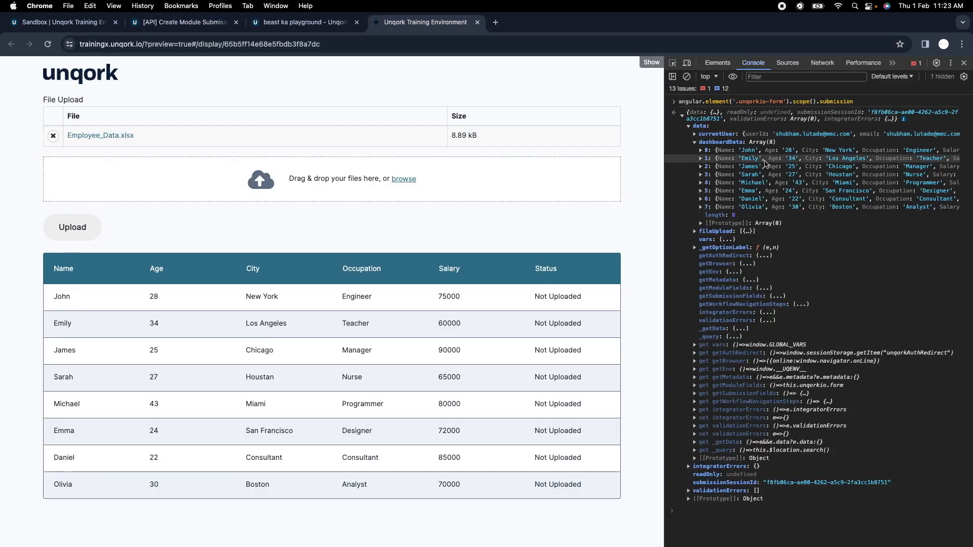
{"action": "left_click", "coordinate": [213, 22]}
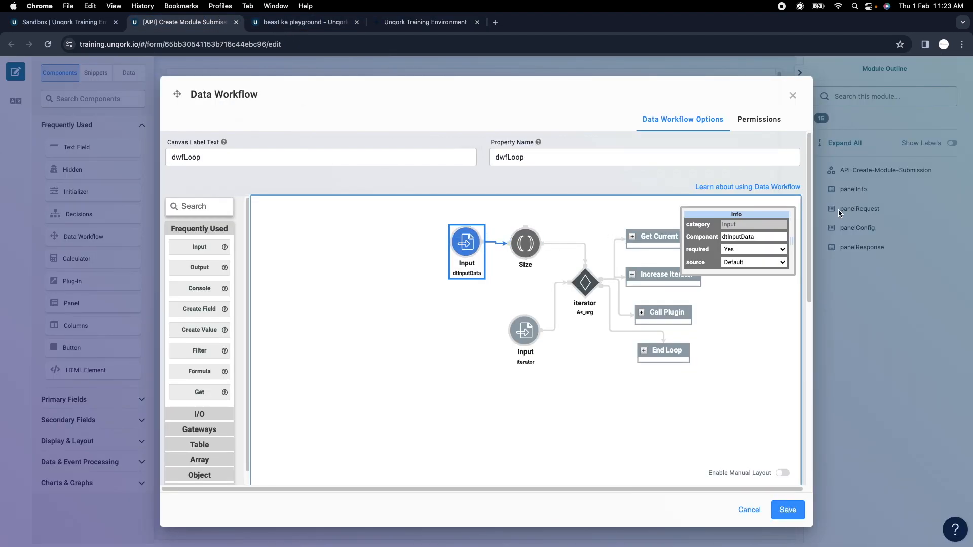
{"action": "double_click", "coordinate": [753, 235]}
{"action": "type", "text": "data"}
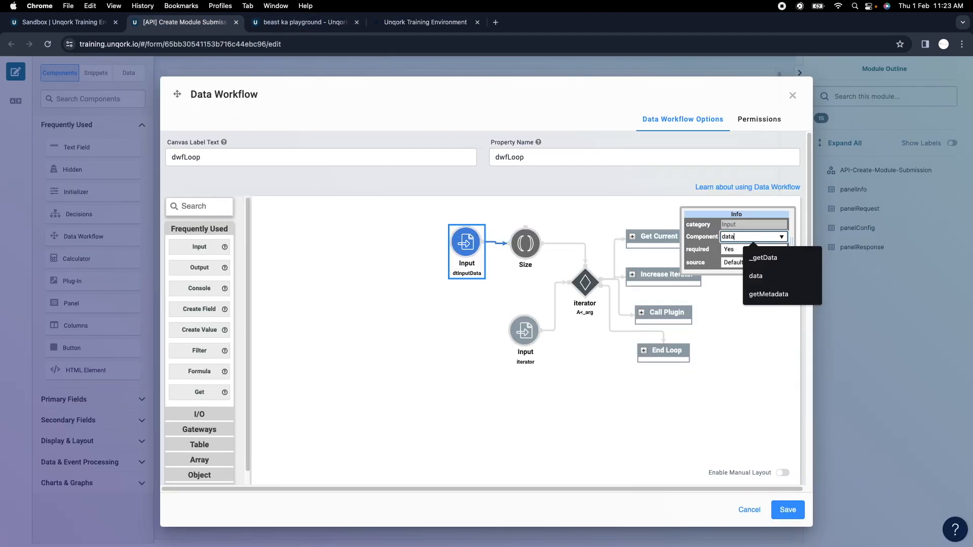
Examine the settings of the Size, iterator Input and iterator Decision operators, and save the dwfLoop workflow
{"action": "left_click", "coordinate": [534, 249]}
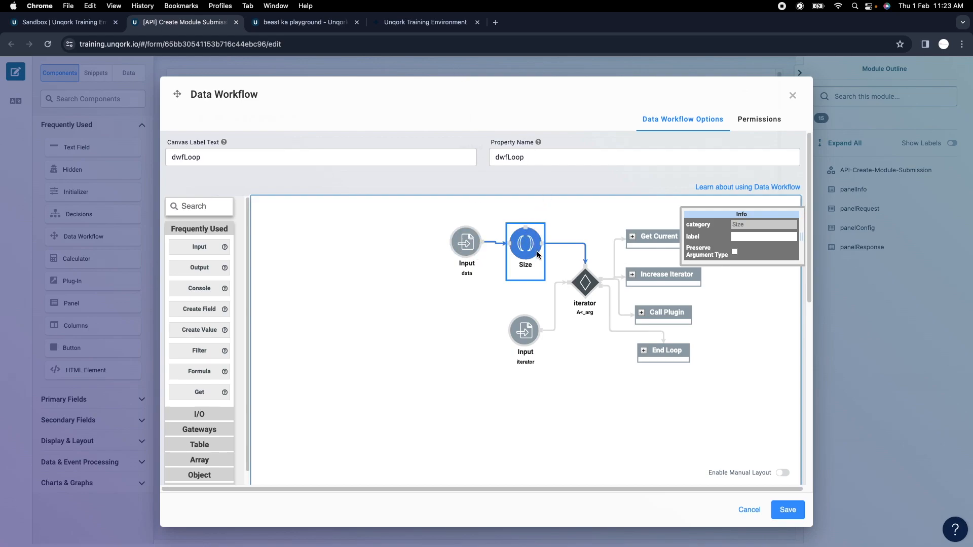
{"action": "left_click", "coordinate": [528, 333]}
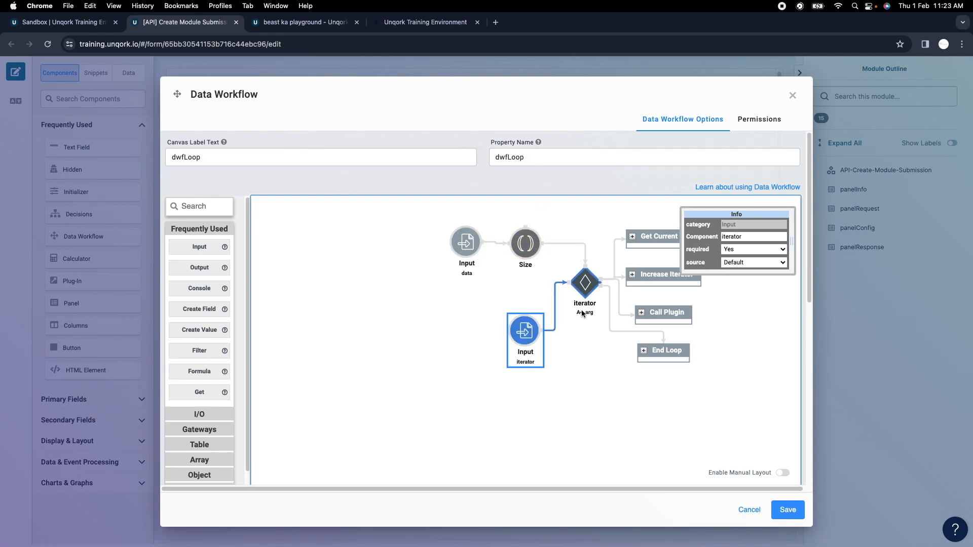
{"action": "left_click", "coordinate": [535, 251]}
{"action": "left_click", "coordinate": [583, 285]}
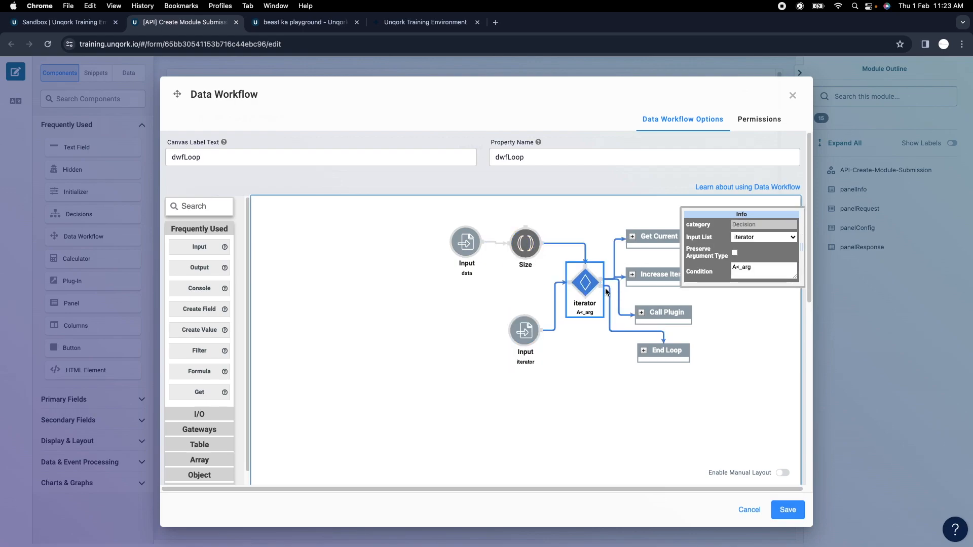
{"action": "left_click", "coordinate": [529, 331]}
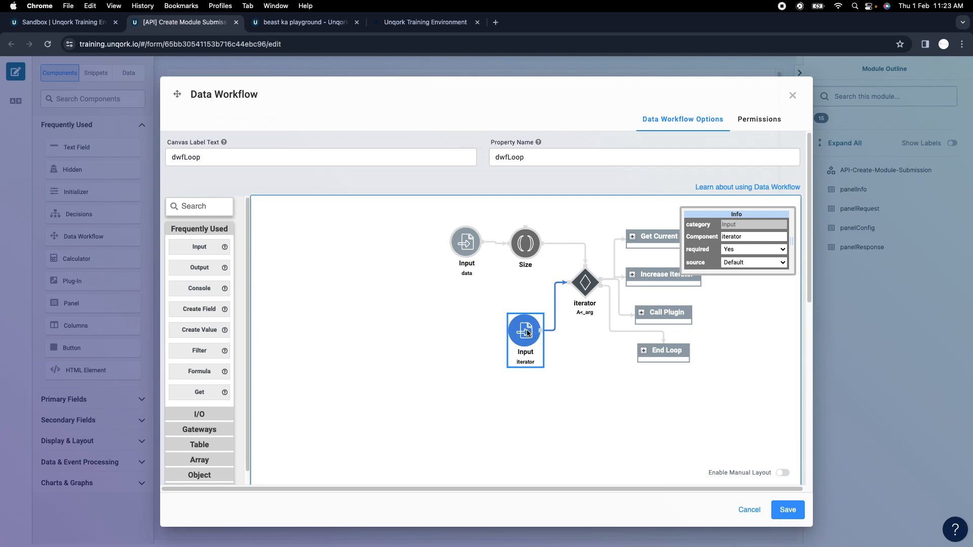
{"action": "left_click", "coordinate": [588, 297]}
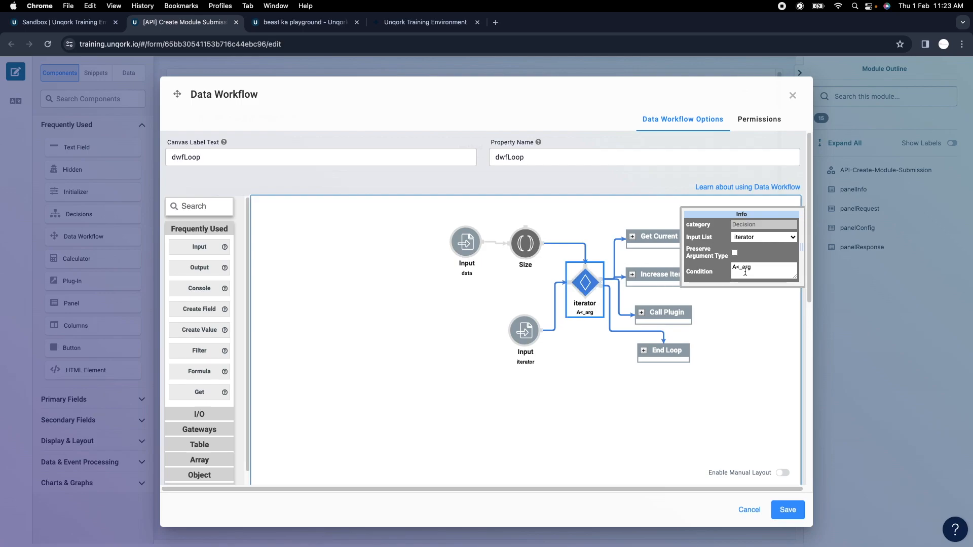
{"action": "left_click", "coordinate": [525, 244]}
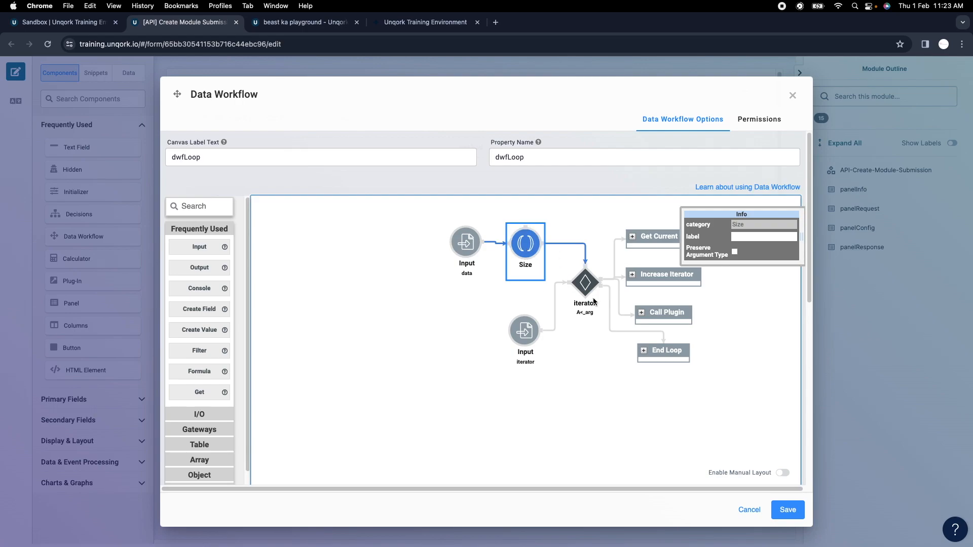
{"action": "left_click", "coordinate": [586, 284]}
{"action": "left_click", "coordinate": [525, 243]}
{"action": "left_click", "coordinate": [585, 283]}
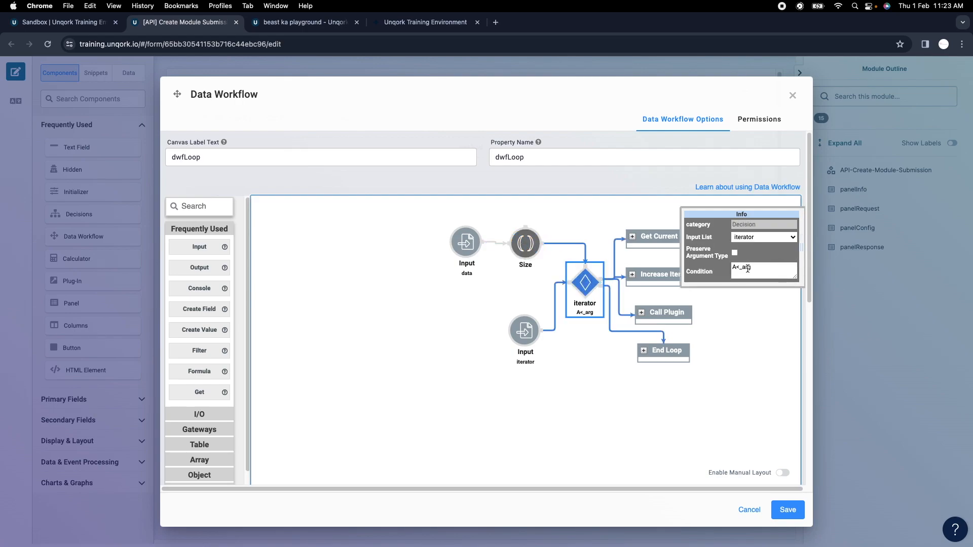
{"action": "left_click", "coordinate": [789, 509]}
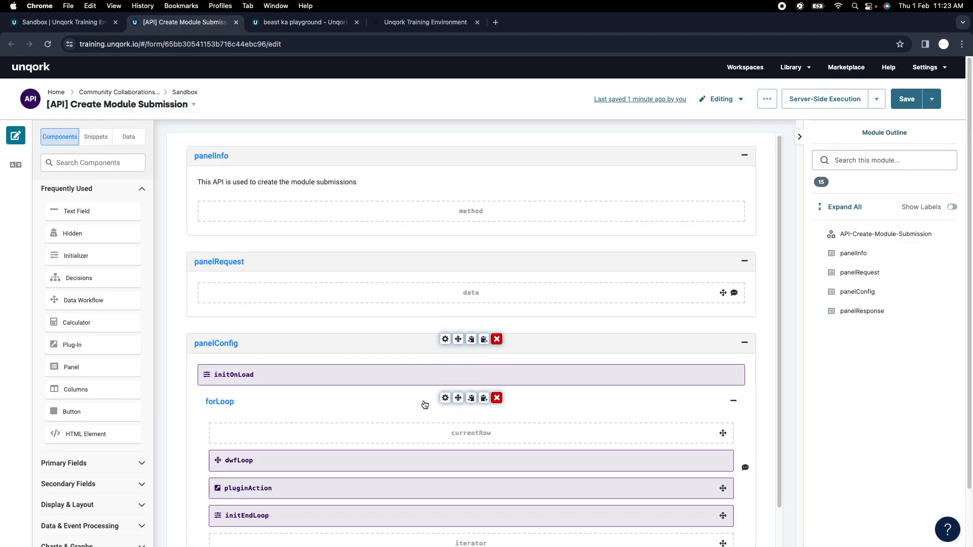
Check the default value in the iterator hidden component's settings and close them without changes
{"action": "scroll", "coordinate": [424, 404], "scroll_direction": "down", "scroll_amount": 2}
{"action": "left_click", "coordinate": [445, 438]}
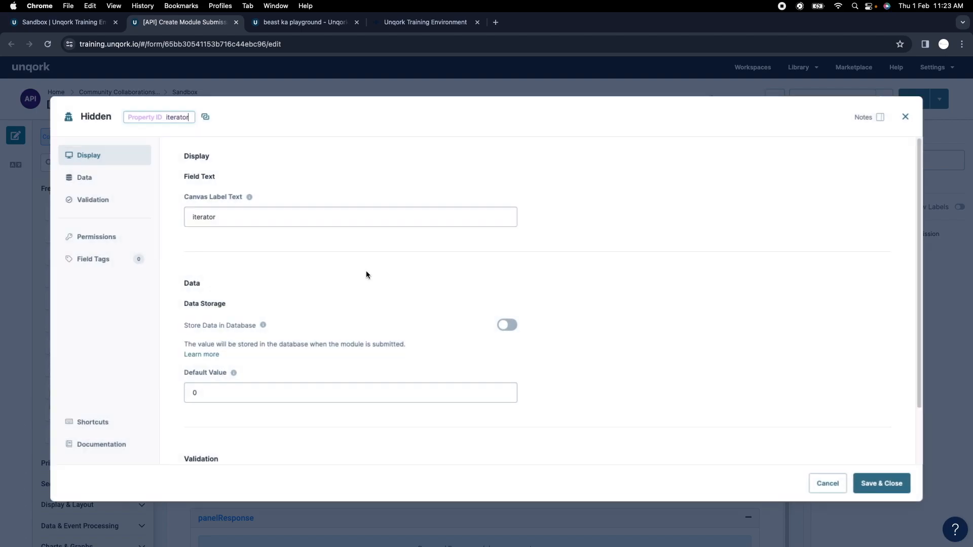
{"action": "left_click", "coordinate": [902, 118]}
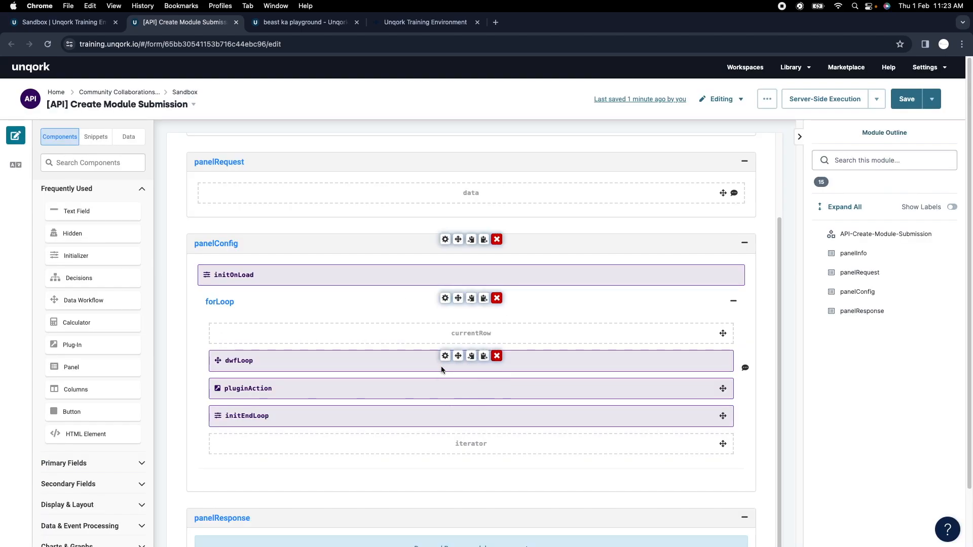
Reopen dwfLoop, expand the Get Current Row group and set its Input operator's component to data
{"action": "left_click", "coordinate": [444, 356]}
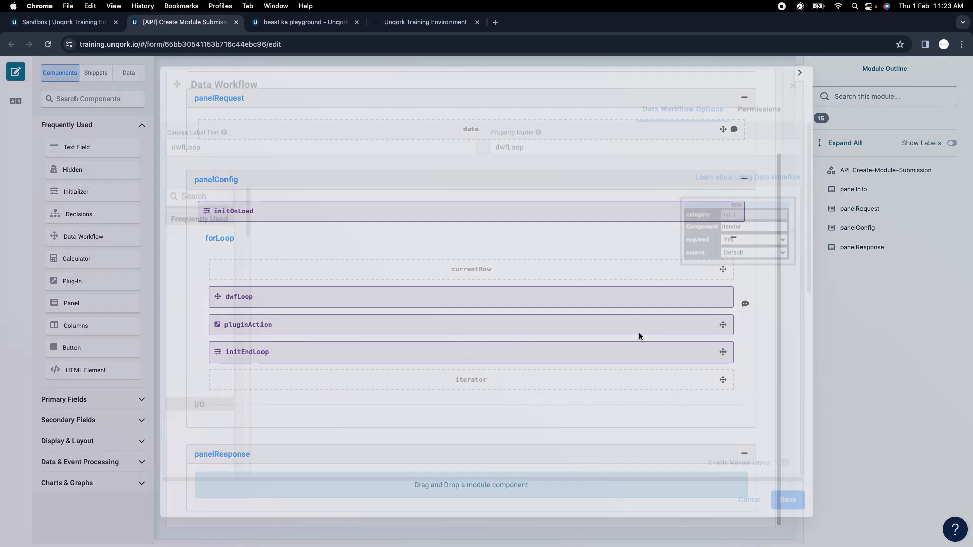
{"action": "left_click", "coordinate": [597, 285]}
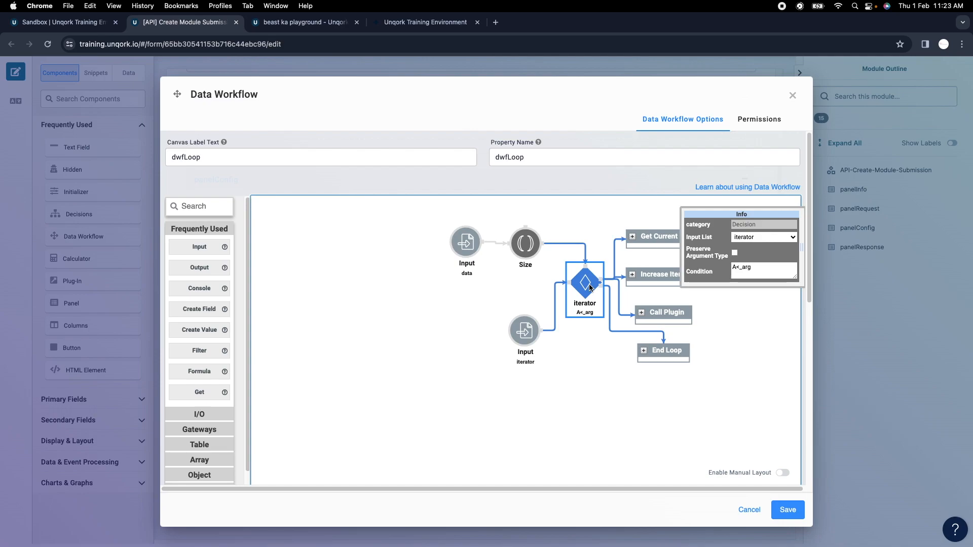
{"action": "left_click_drag", "start_coordinate": [740, 214], "coordinate": [292, 214]}
{"action": "left_click", "coordinate": [633, 237]}
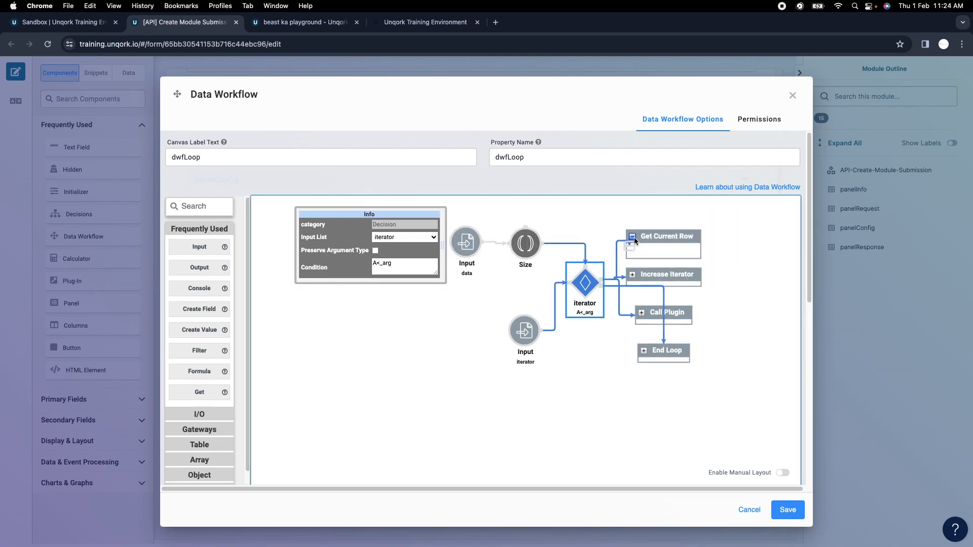
{"action": "left_click", "coordinate": [651, 269]}
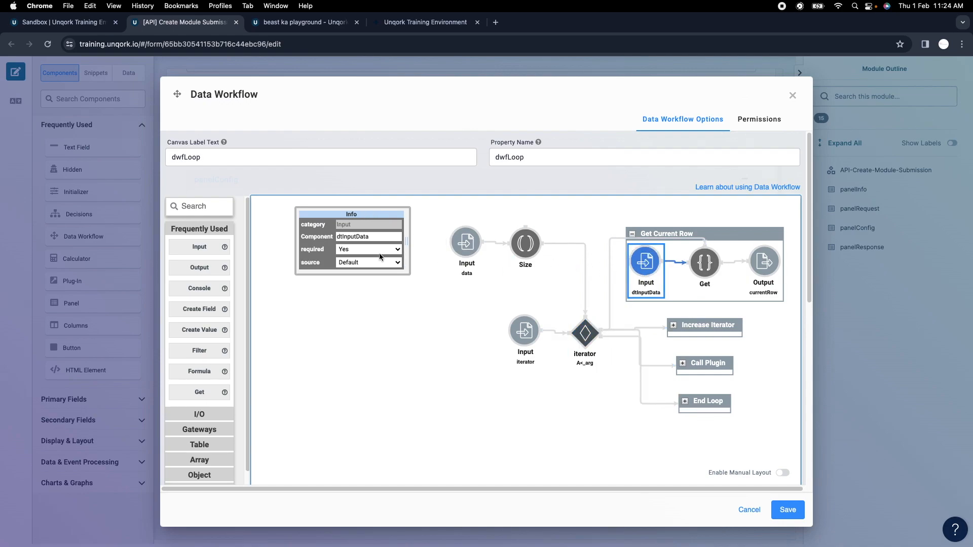
{"action": "double_click", "coordinate": [353, 237]}
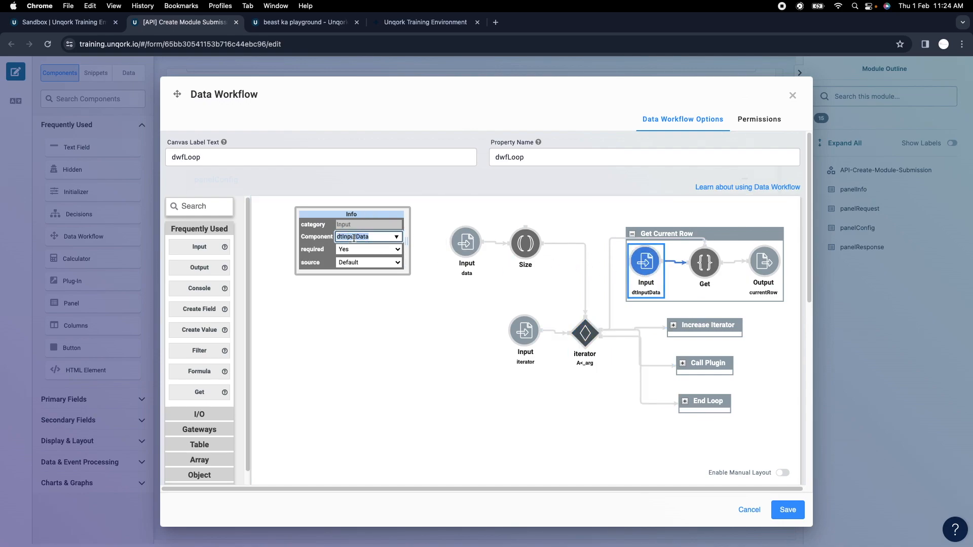
{"action": "type", "text": "data"}
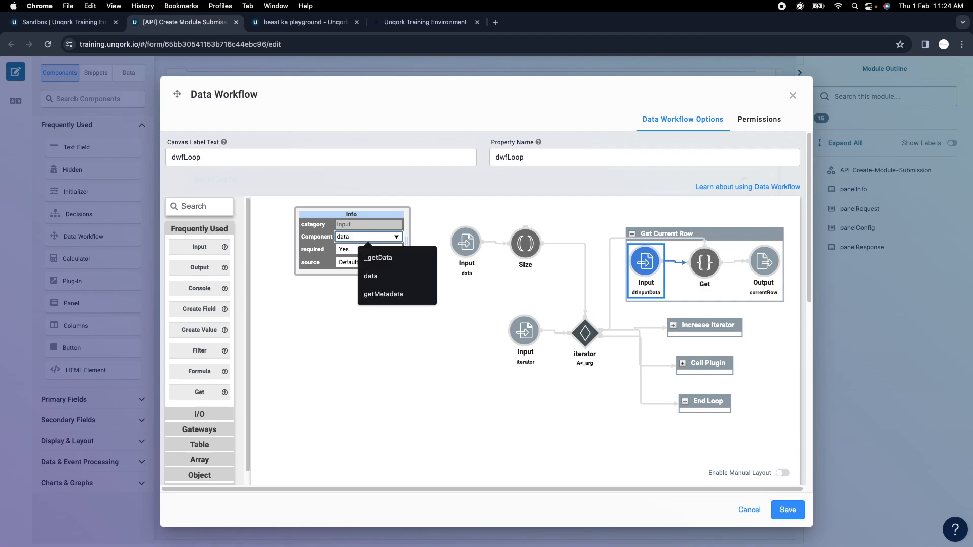
{"action": "left_click", "coordinate": [374, 274]}
{"action": "left_click", "coordinate": [537, 222]}
Examine the Get operator's path and the iterator Decision condition against the dashboardData rows in the preview's console
{"action": "left_click", "coordinate": [406, 22]}
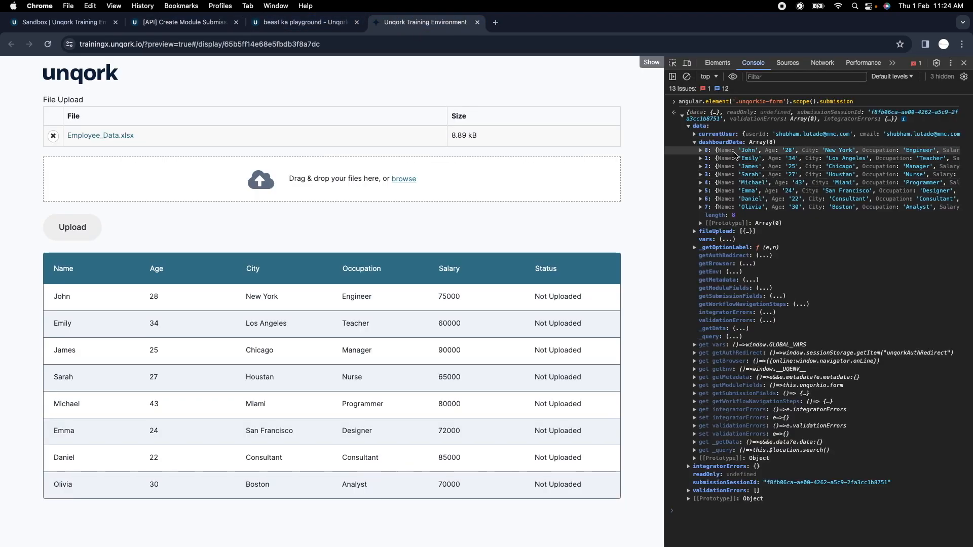
{"action": "left_click", "coordinate": [183, 22]}
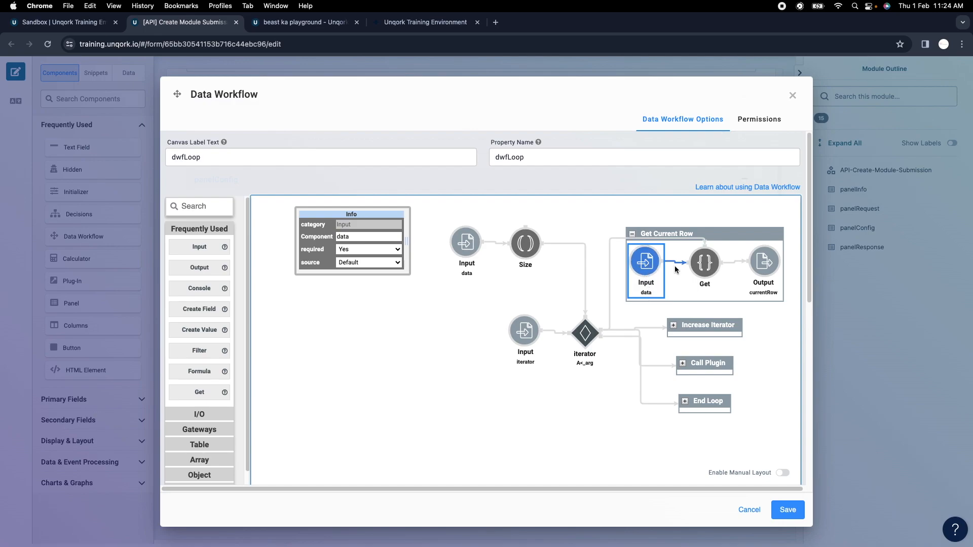
{"action": "left_click", "coordinate": [704, 262]}
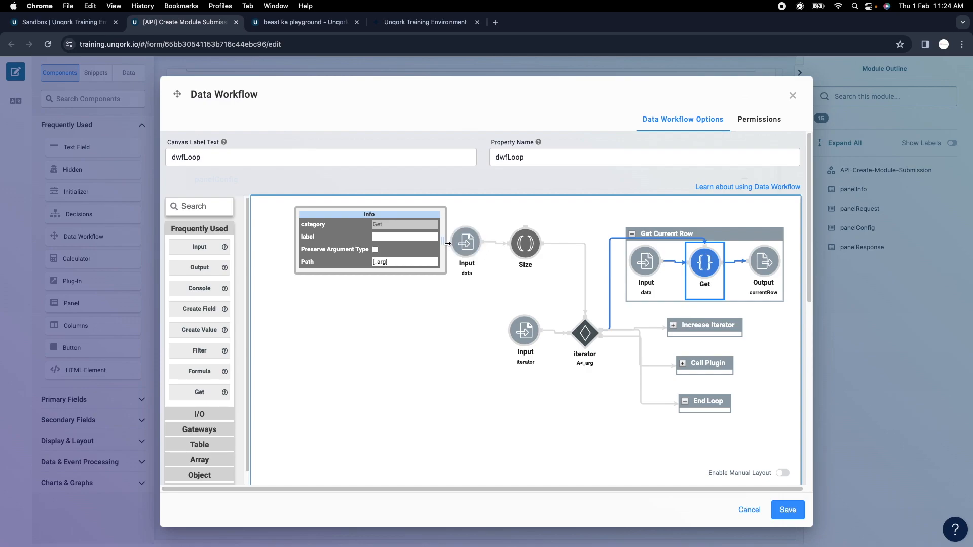
{"action": "left_click_drag", "start_coordinate": [442, 241], "coordinate": [483, 246]}
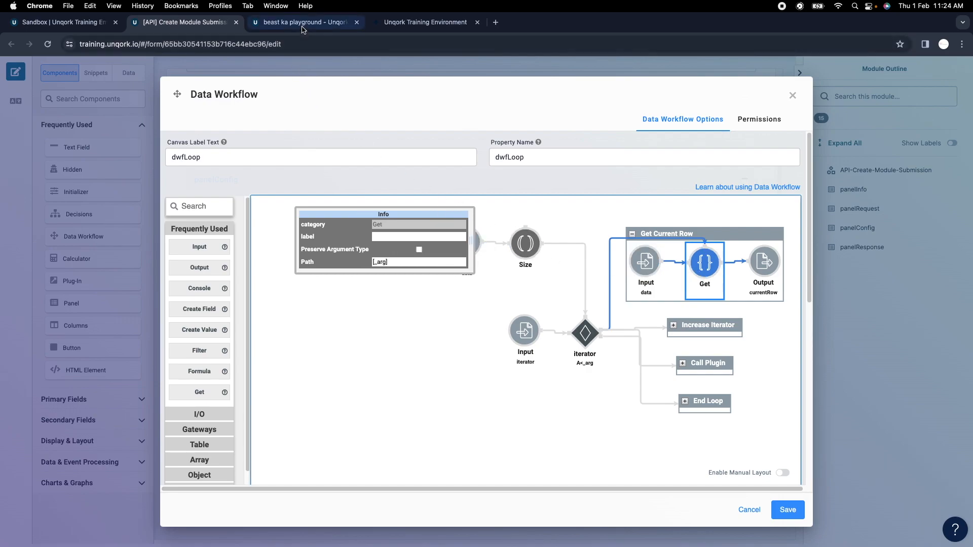
{"action": "left_click", "coordinate": [411, 24]}
{"action": "left_click", "coordinate": [182, 23]}
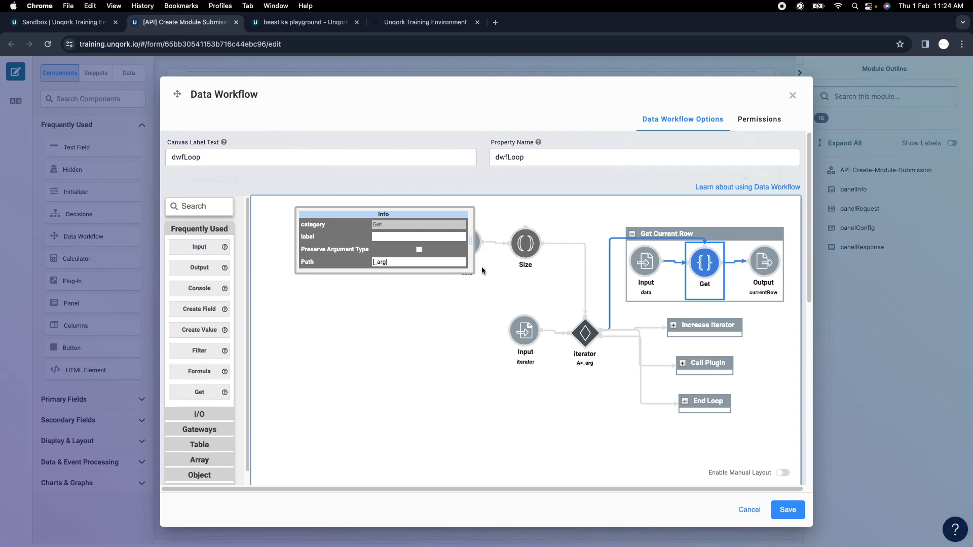
{"action": "left_click", "coordinate": [585, 333]}
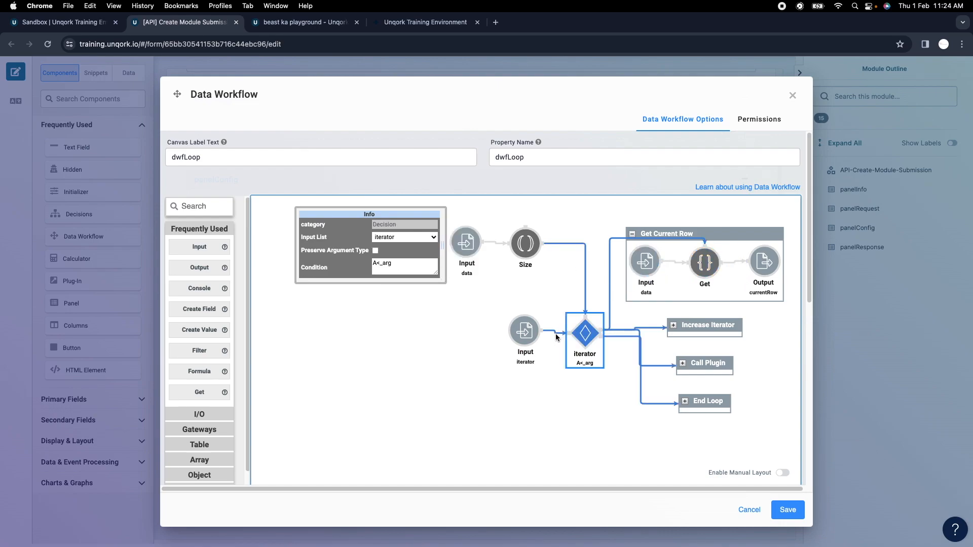
Trace the iterator Input, Decision, Get path and currentRow Output settings, comparing them with the dashboardData rows in the preview's console
{"action": "left_click", "coordinate": [530, 338]}
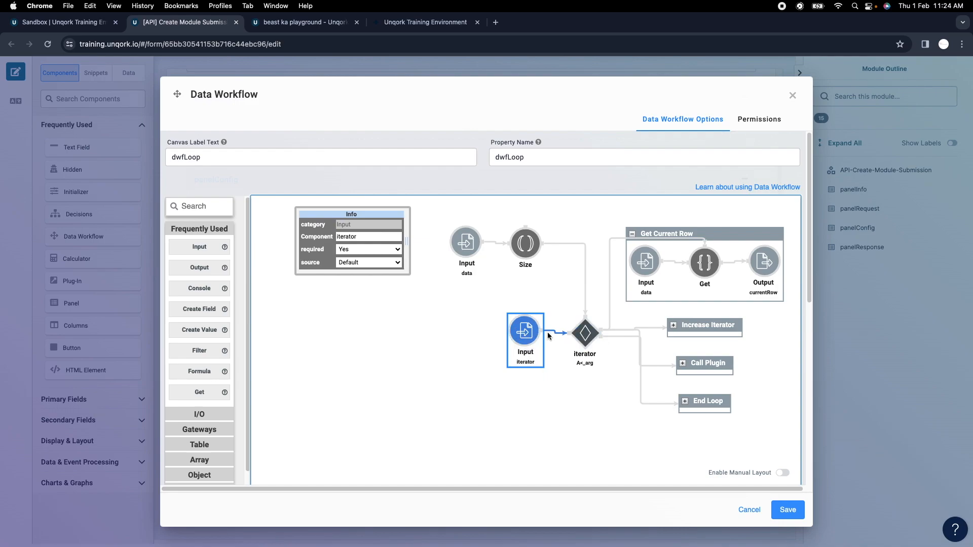
{"action": "left_click", "coordinate": [586, 341]}
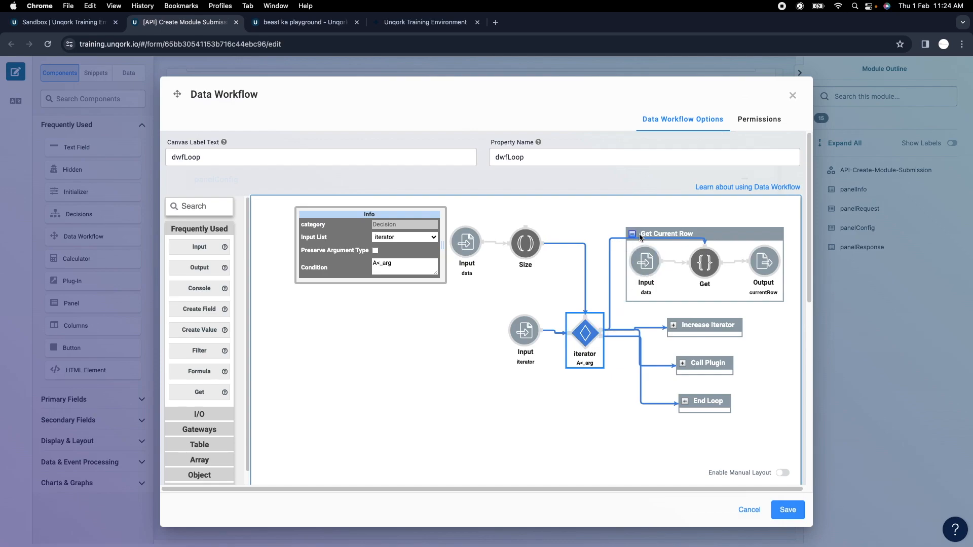
{"action": "left_click", "coordinate": [707, 253]}
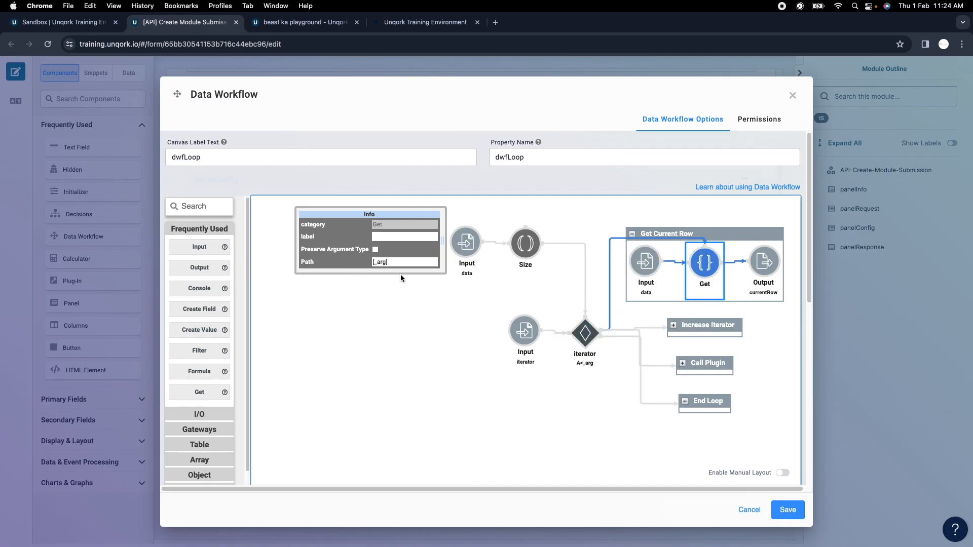
{"action": "left_click", "coordinate": [387, 263]}
{"action": "double_click", "coordinate": [378, 262]}
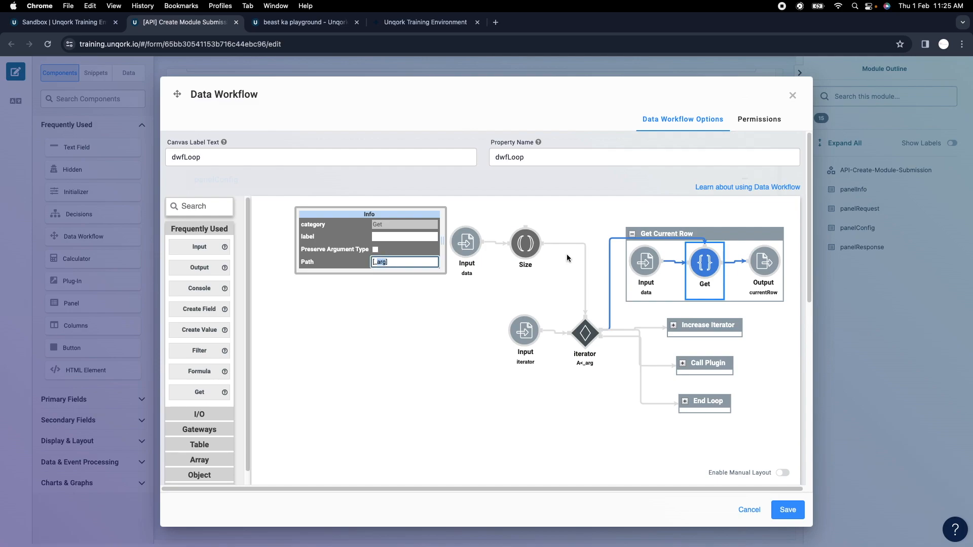
{"action": "left_click", "coordinate": [436, 22]}
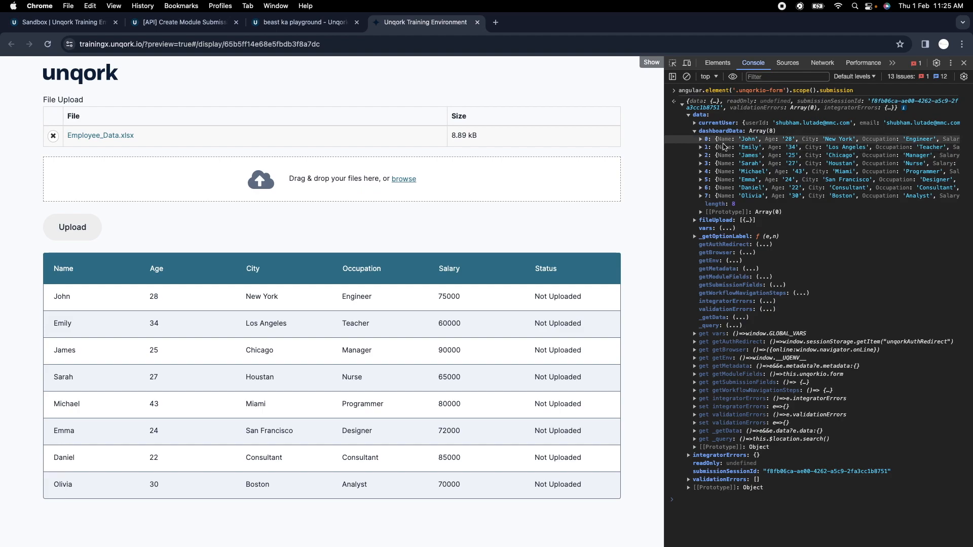
{"action": "left_click", "coordinate": [268, 26]}
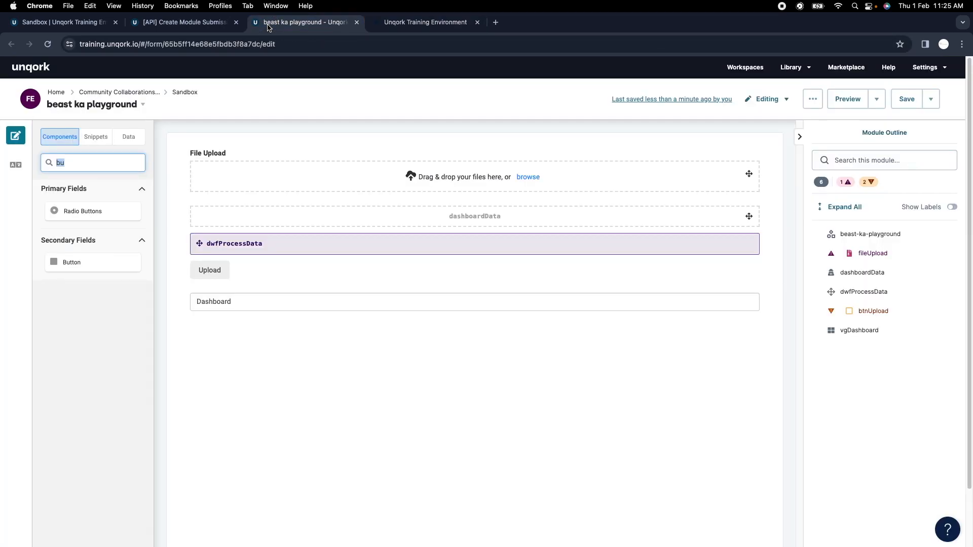
{"action": "left_click", "coordinate": [184, 22]}
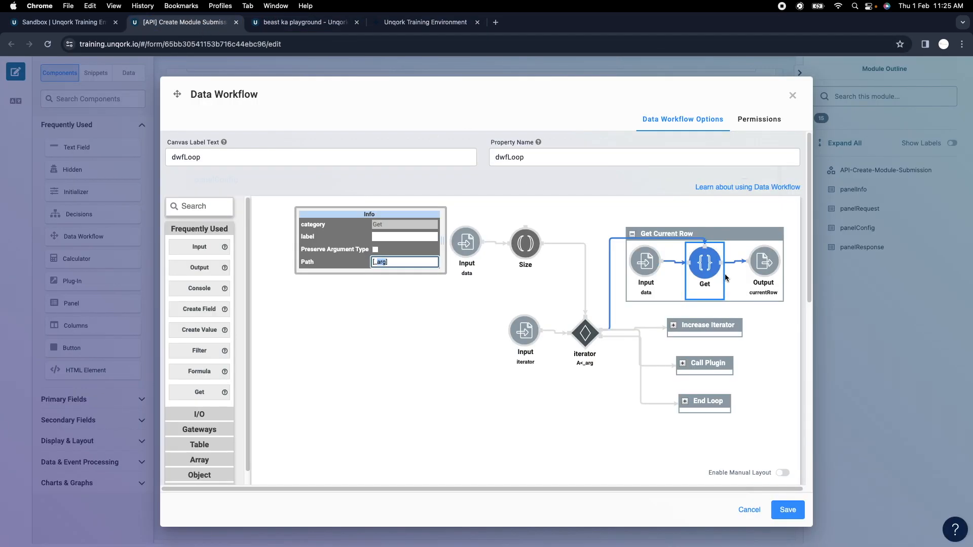
{"action": "left_click", "coordinate": [764, 274]}
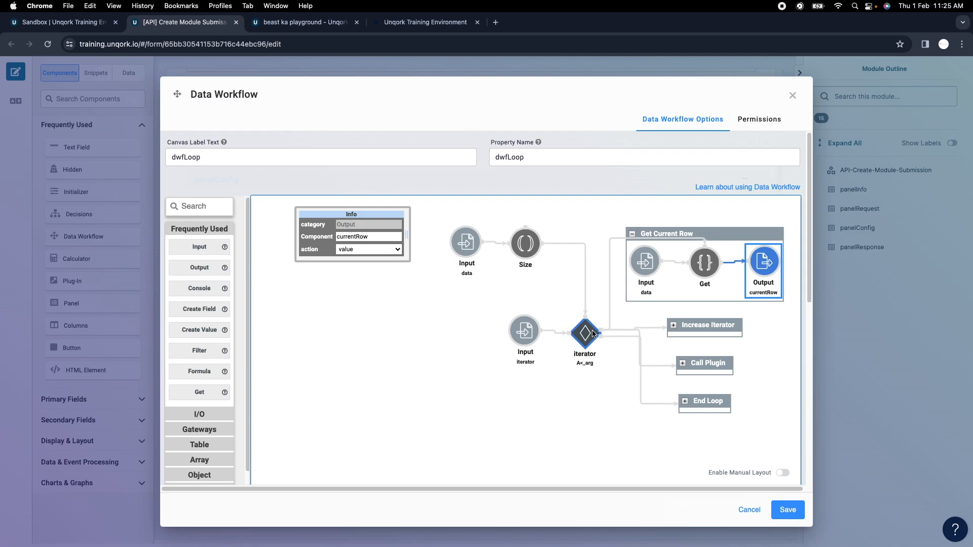
Expand the Increase Iterator group and examine its Formula expression and iterator Output settings
{"action": "left_click", "coordinate": [673, 325]}
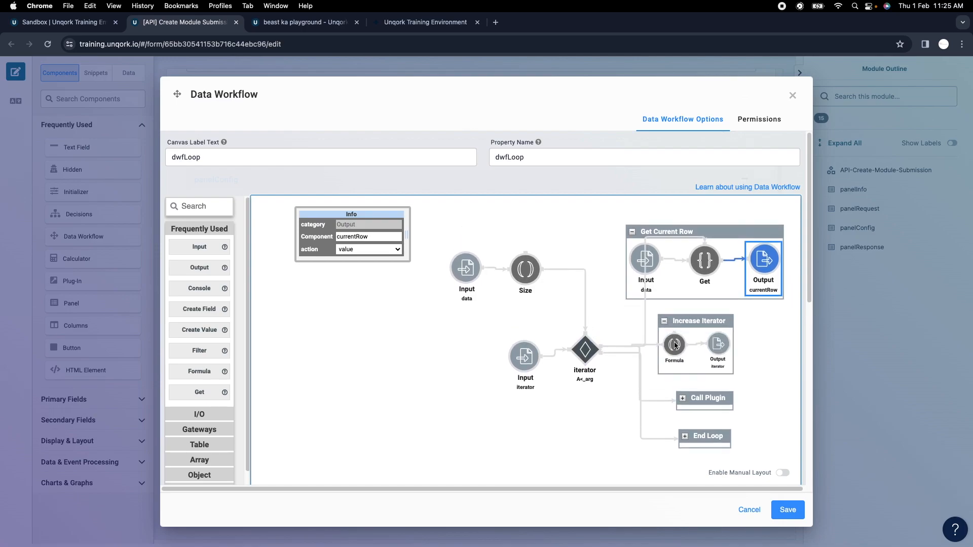
{"action": "left_click", "coordinate": [676, 348]}
{"action": "left_click_drag", "start_coordinate": [443, 245], "coordinate": [508, 244]}
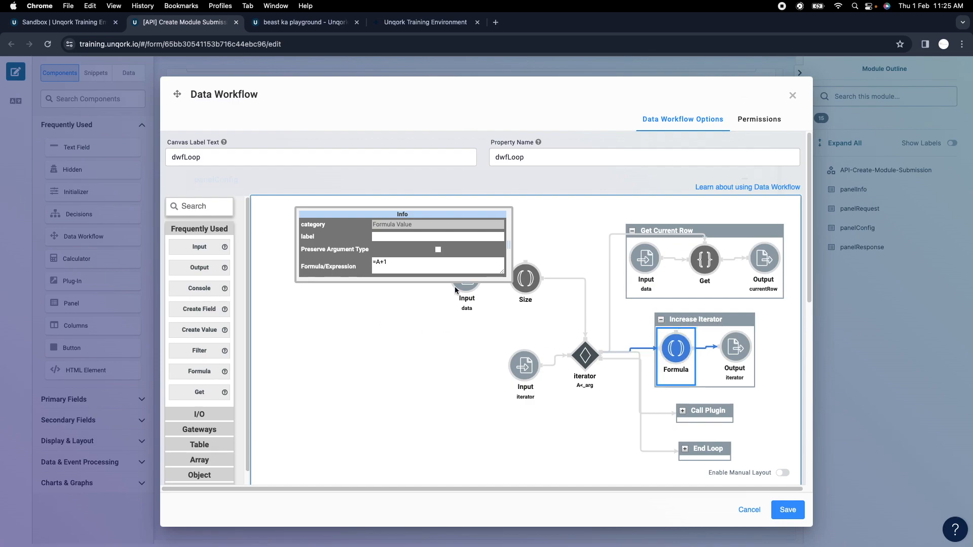
{"action": "left_click", "coordinate": [394, 268]}
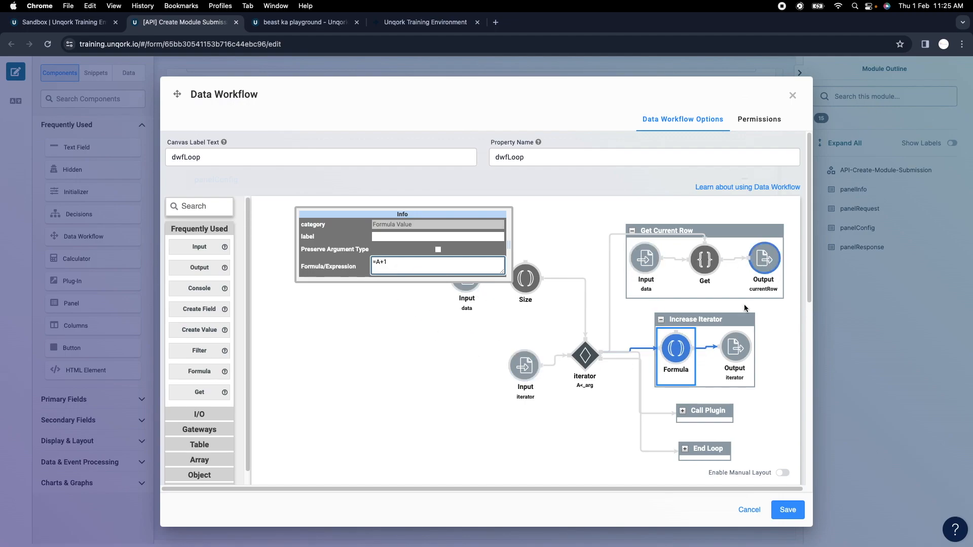
{"action": "left_click", "coordinate": [728, 349]}
{"action": "left_click", "coordinate": [664, 356]}
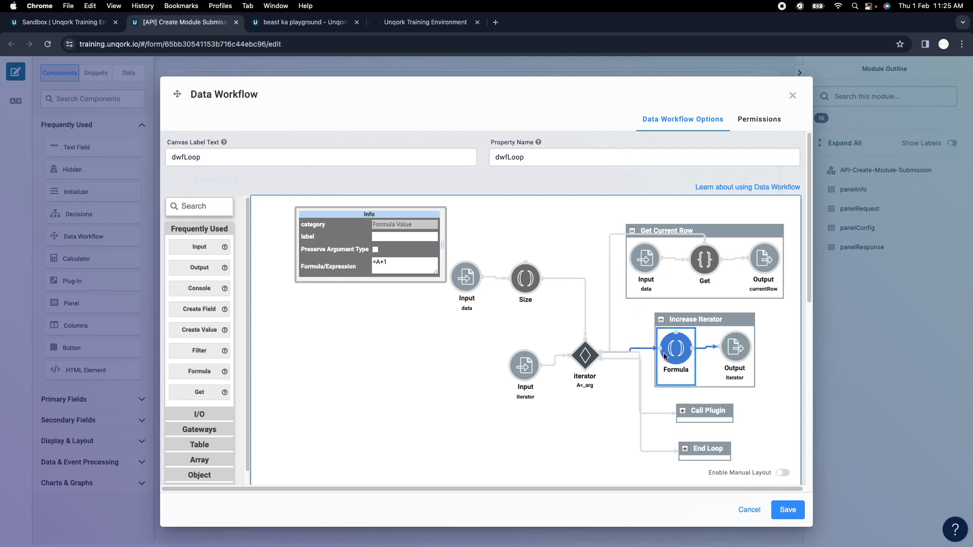
{"action": "left_click", "coordinate": [727, 348]}
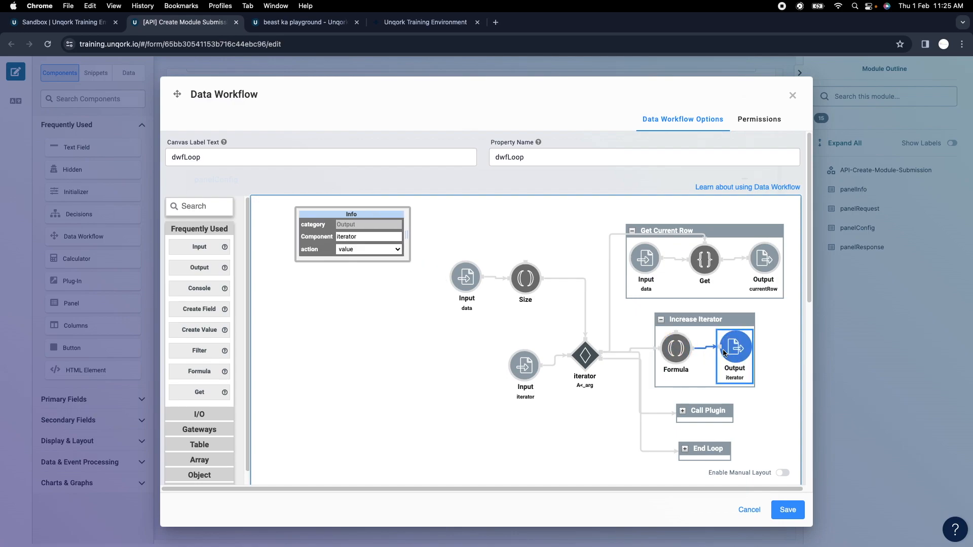
Expand the Call Plugin group, review its Create Value and pluginAction Output operators, and save the dwfLoop workflow
{"action": "left_click", "coordinate": [682, 411]}
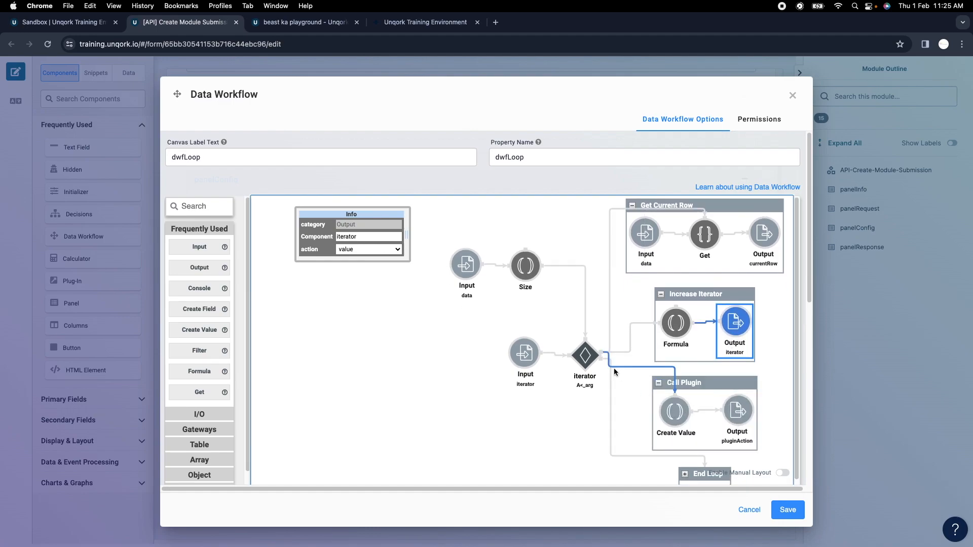
{"action": "left_click", "coordinate": [674, 409]}
{"action": "left_click", "coordinate": [730, 406]}
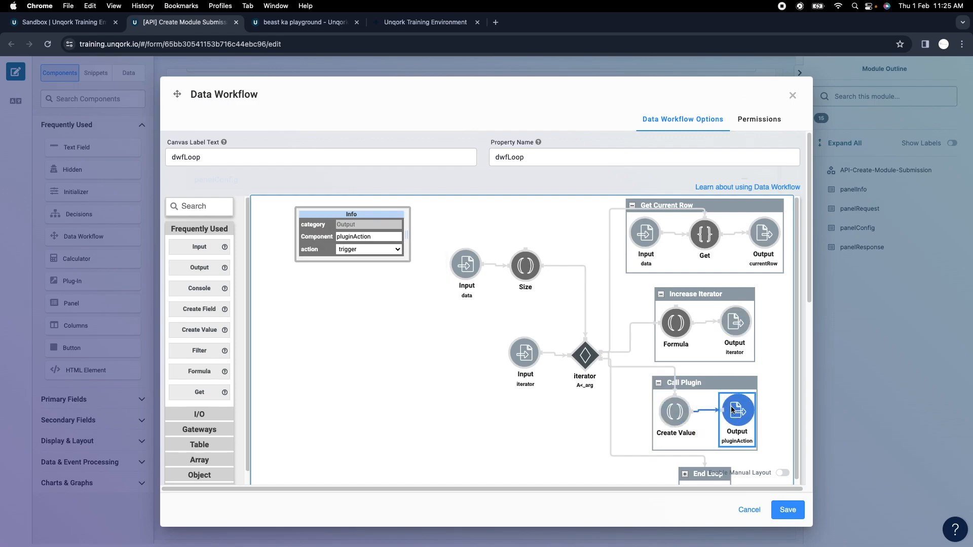
{"action": "left_click", "coordinate": [673, 411]}
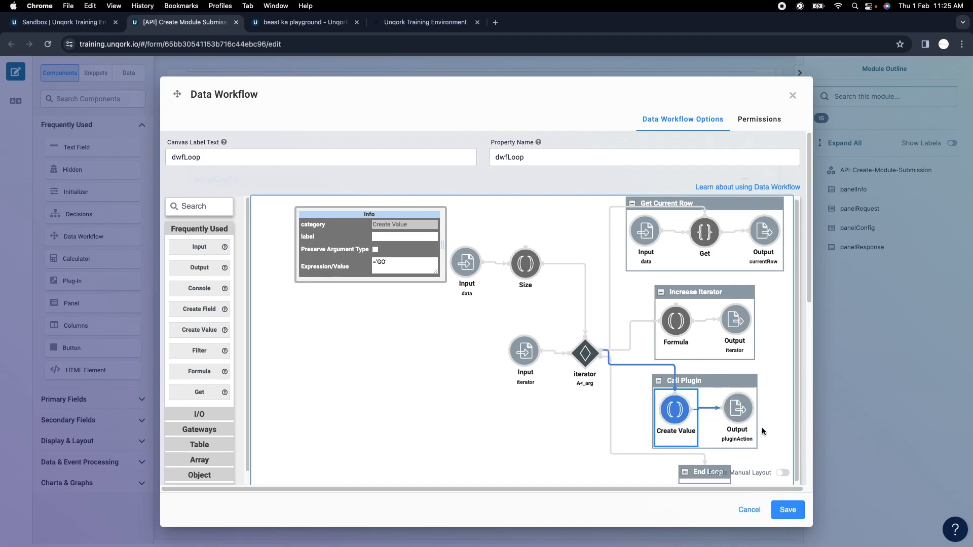
{"action": "left_click", "coordinate": [586, 353]}
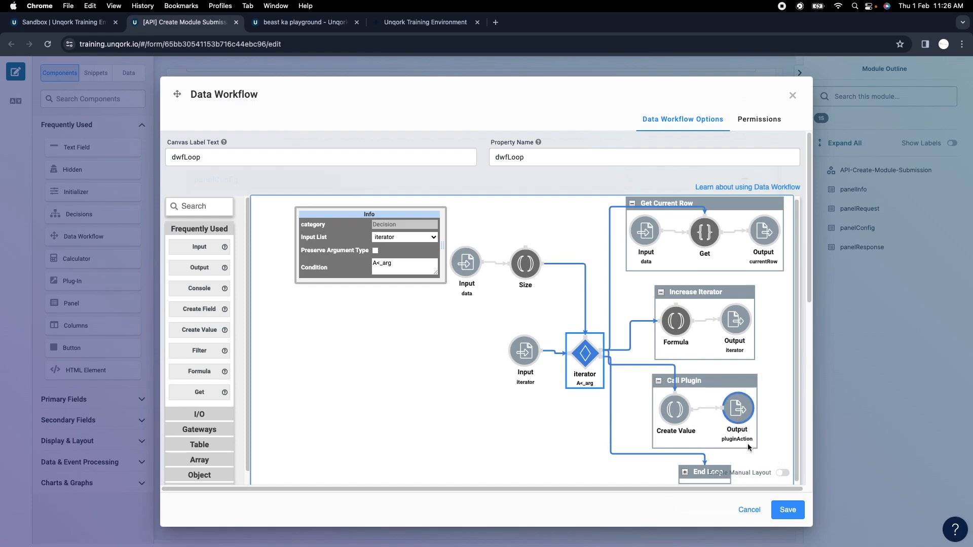
{"action": "left_click", "coordinate": [764, 233]}
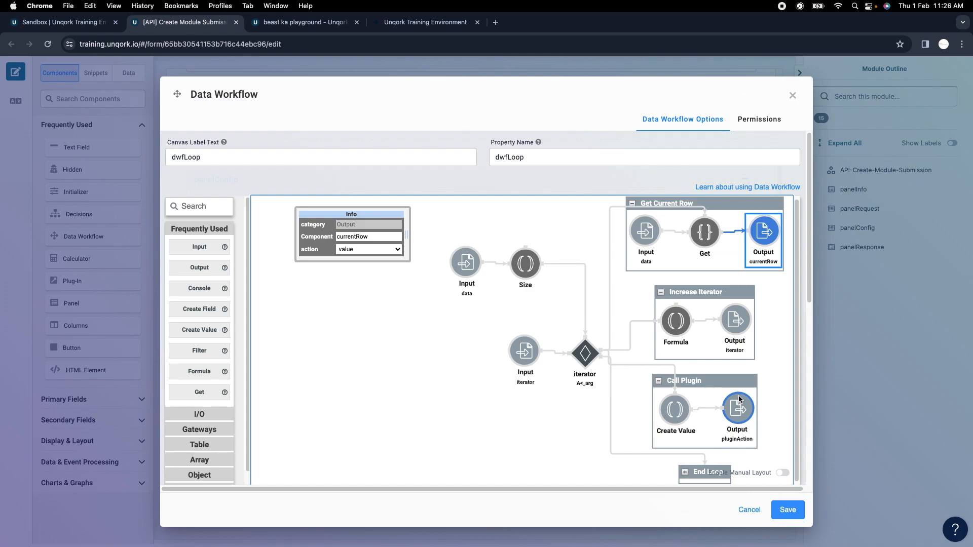
{"action": "left_click", "coordinate": [787, 508]}
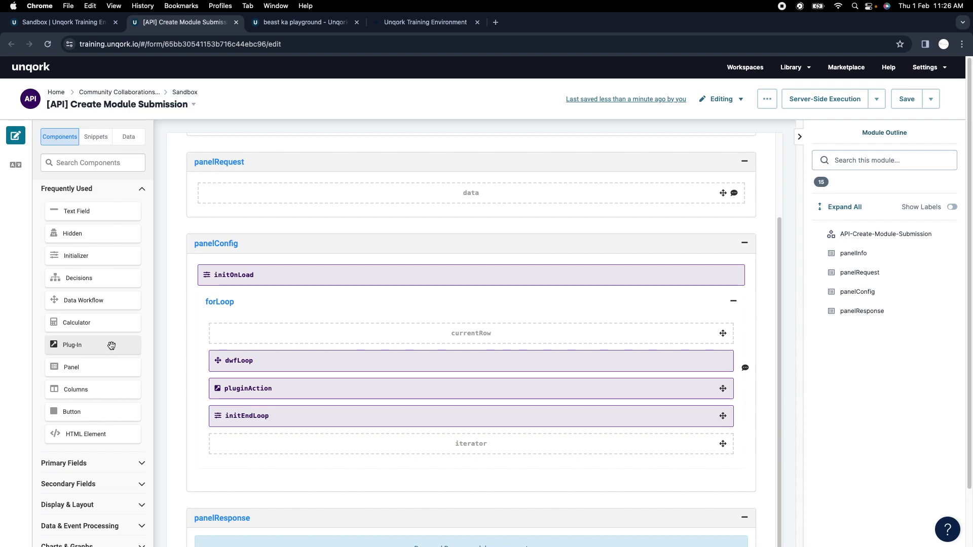
Open the pluginAction plug-in's settings and change its property ID to pluginCreateSubmission
{"action": "left_click", "coordinate": [445, 384]}
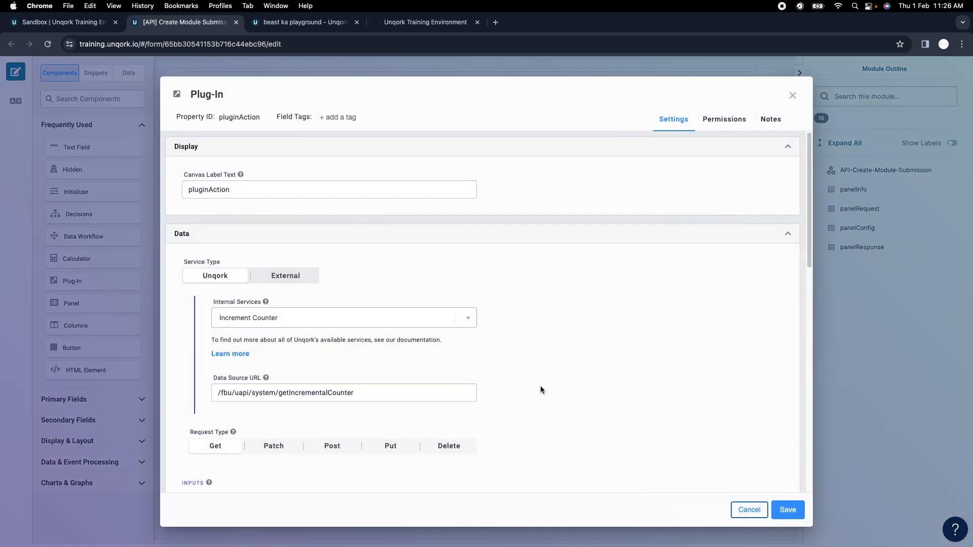
{"action": "scroll", "coordinate": [540, 386], "scroll_direction": "down", "scroll_amount": 5}
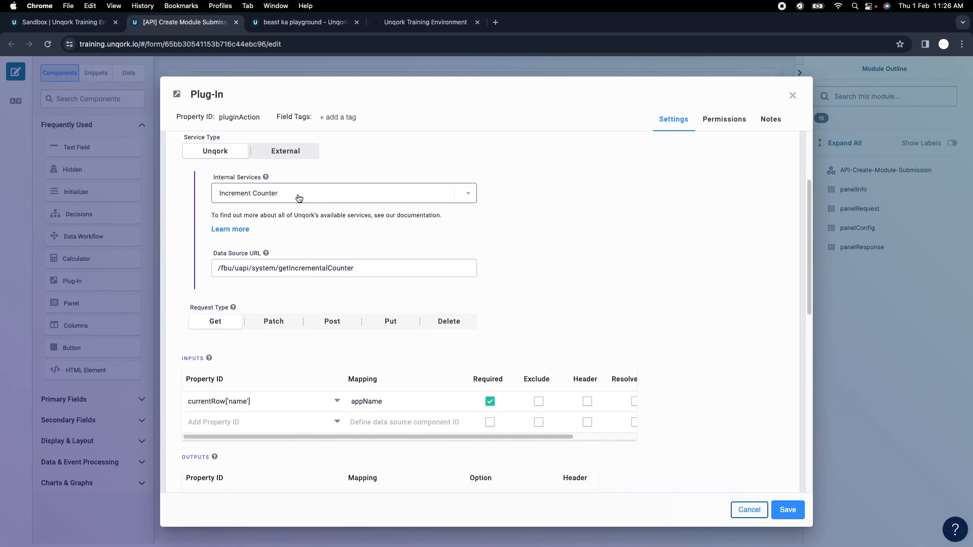
{"action": "double_click", "coordinate": [240, 117]}
{"action": "type", "text": "pl"}
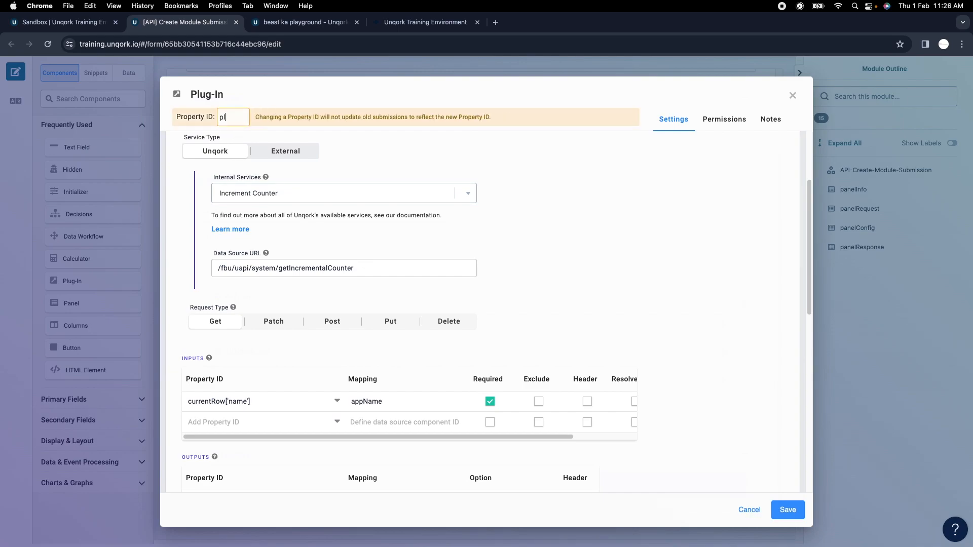
{"action": "type", "text": "uginCreae"}
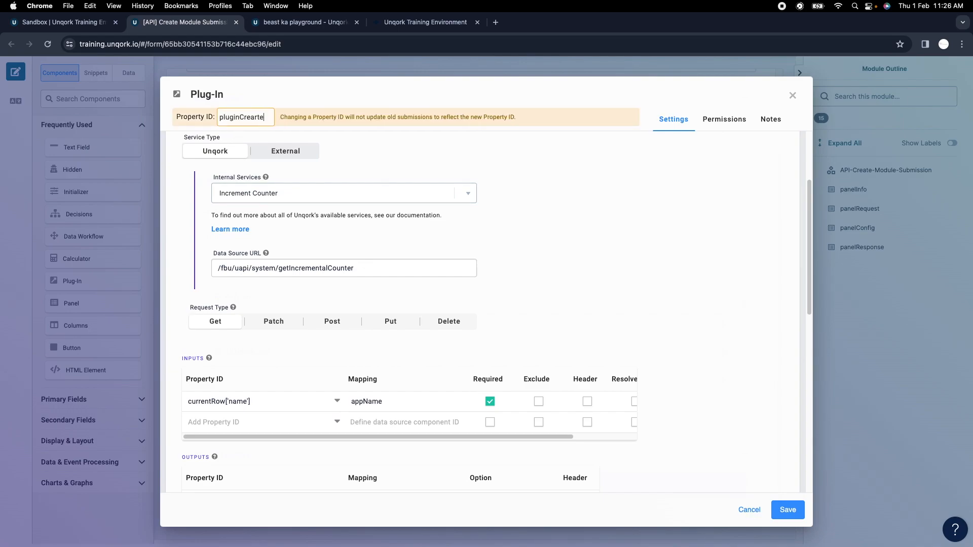
{"action": "key", "text": "BackSpace"}
{"action": "type", "text": "teSub"}
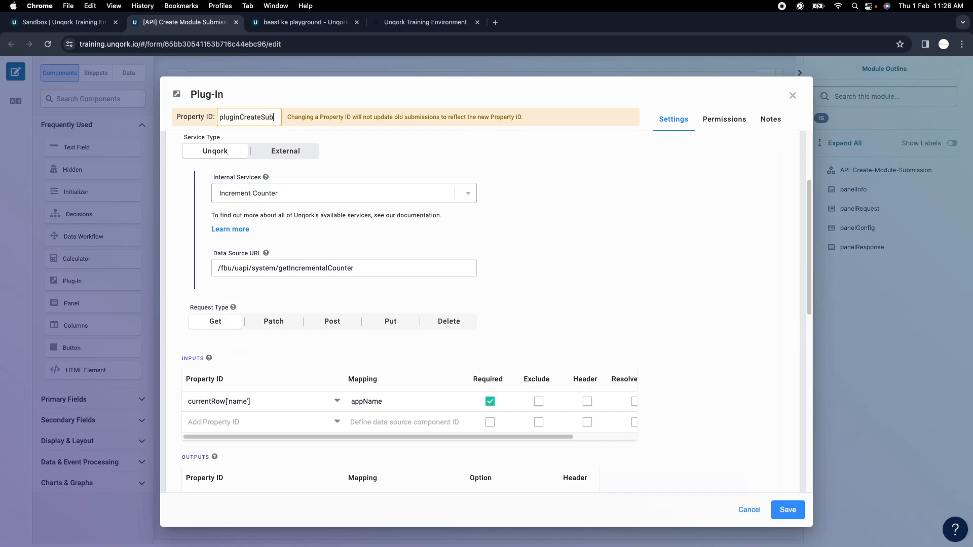
{"action": "type", "text": "mission"}
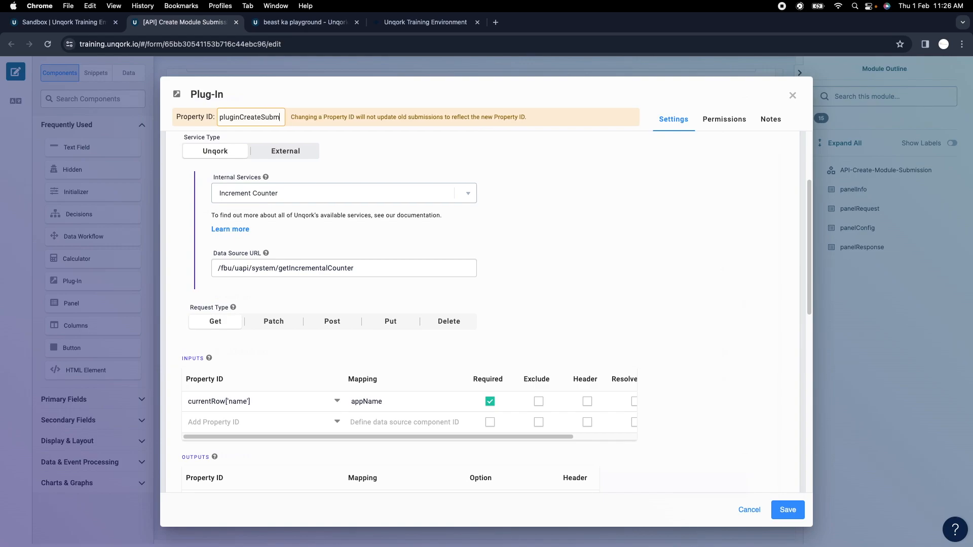
Copy the plug-in's property ID into its canvas label text as pluginCreateSubmission and save the component
{"action": "double_click", "coordinate": [240, 121]}
{"action": "key", "text": "super+c"}
{"action": "scroll", "coordinate": [376, 275], "scroll_direction": "up", "scroll_amount": 3}
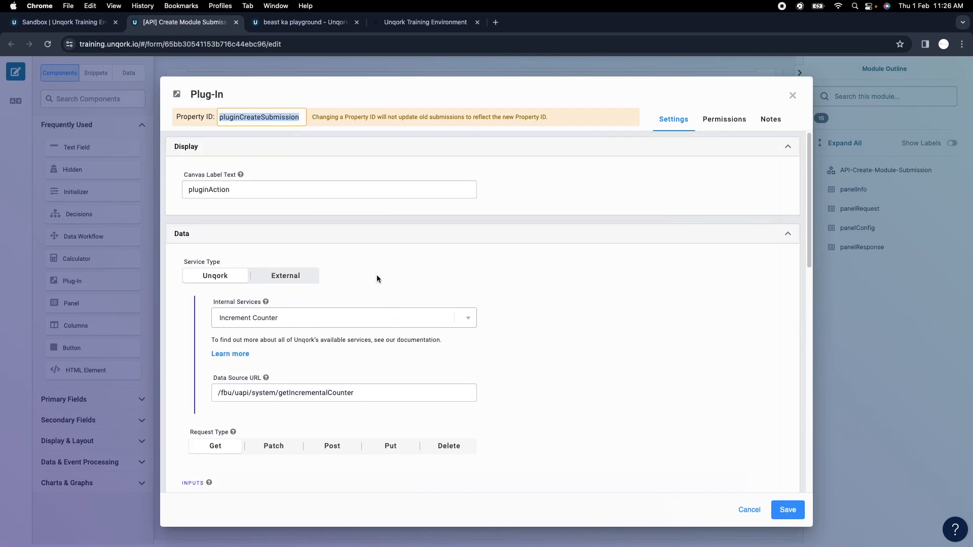
{"action": "double_click", "coordinate": [251, 190]}
{"action": "key", "text": "super+v"}
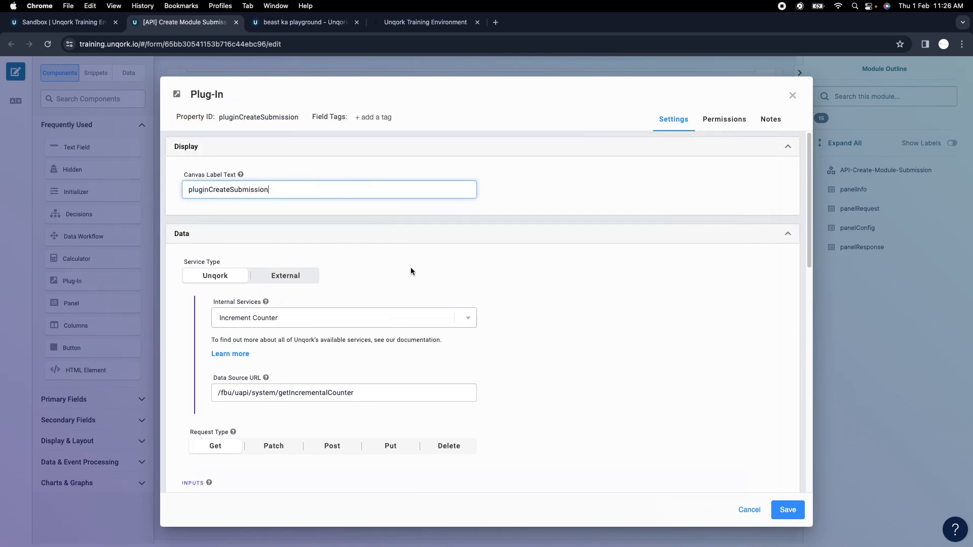
{"action": "left_click", "coordinate": [788, 509]}
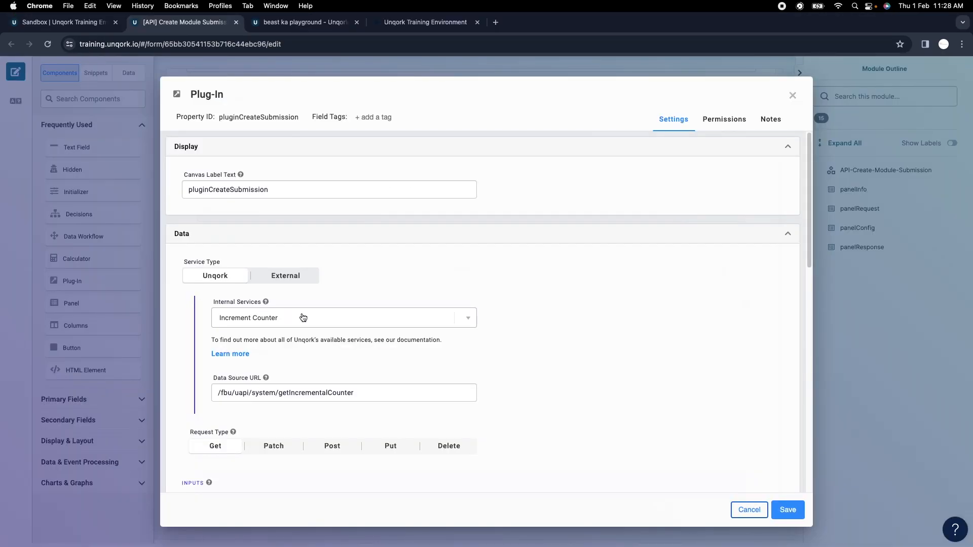
Set the pluginCreateSubmission plug-in's internal service to Create Module Submission(s)
{"action": "left_click", "coordinate": [287, 323]}
{"action": "double_click", "coordinate": [287, 324]}
{"action": "triple_click", "coordinate": [287, 323]}
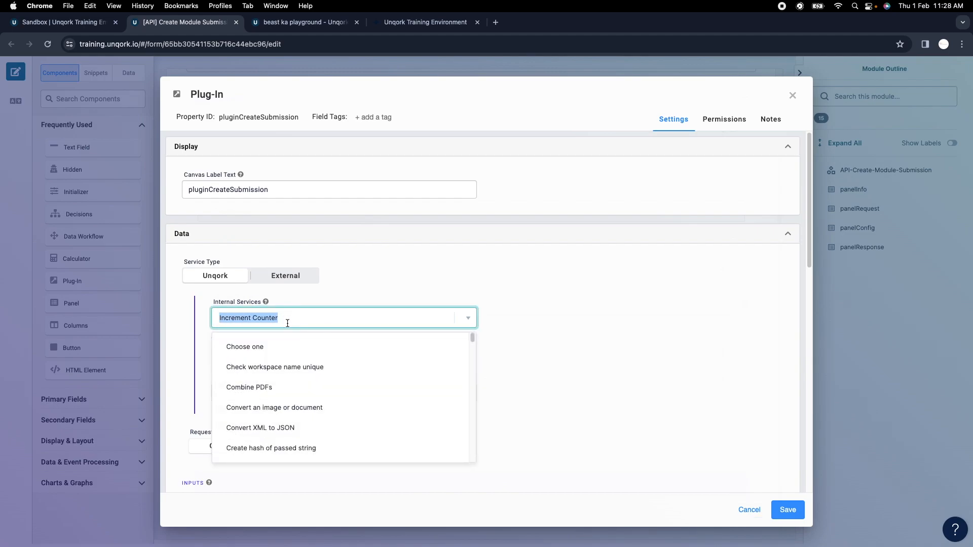
{"action": "type", "text": "crea"}
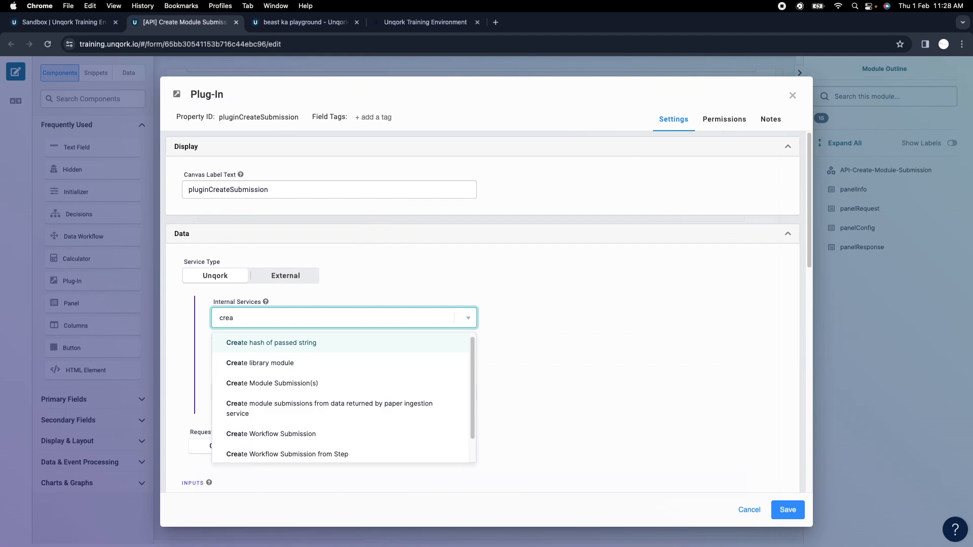
{"action": "left_click", "coordinate": [327, 383]}
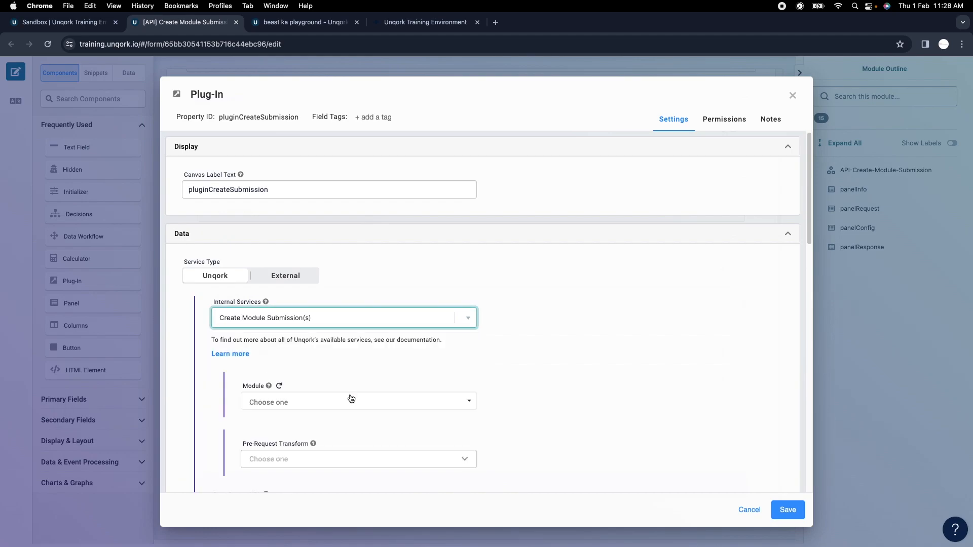
Examine the moduleId placeholder in the plug-in's data source URL, its request type and its input mappings
{"action": "scroll", "coordinate": [399, 396], "scroll_direction": "down", "scroll_amount": 3}
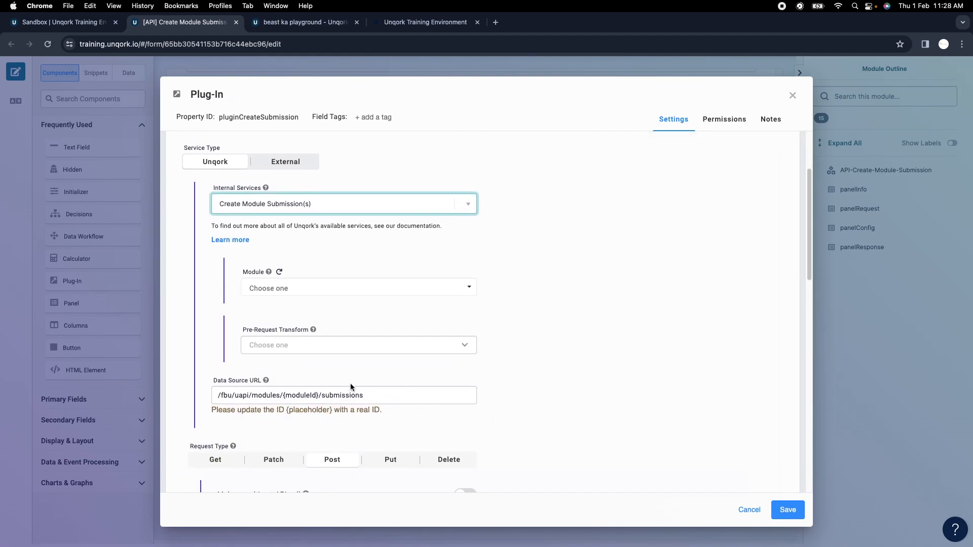
{"action": "left_click_drag", "start_coordinate": [284, 396], "coordinate": [317, 396]}
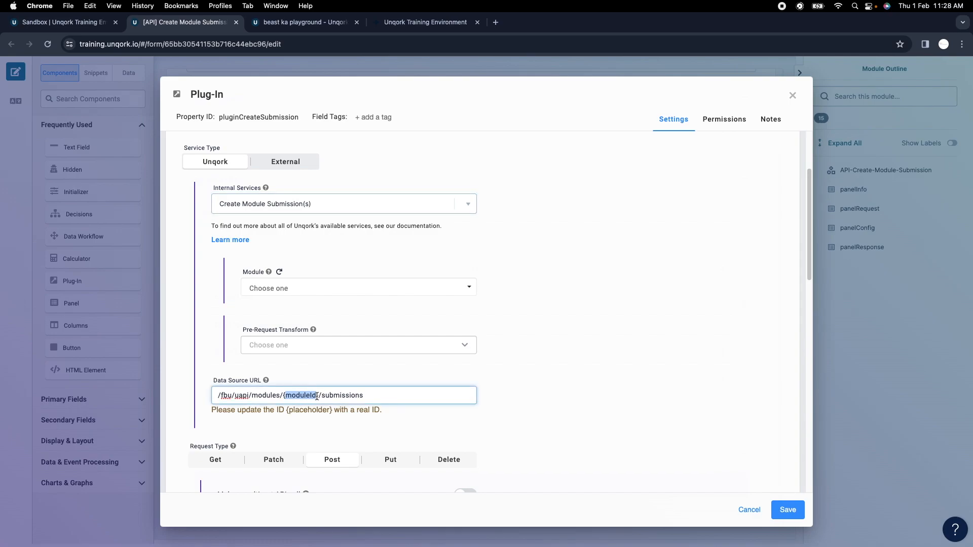
{"action": "left_click", "coordinate": [529, 377]}
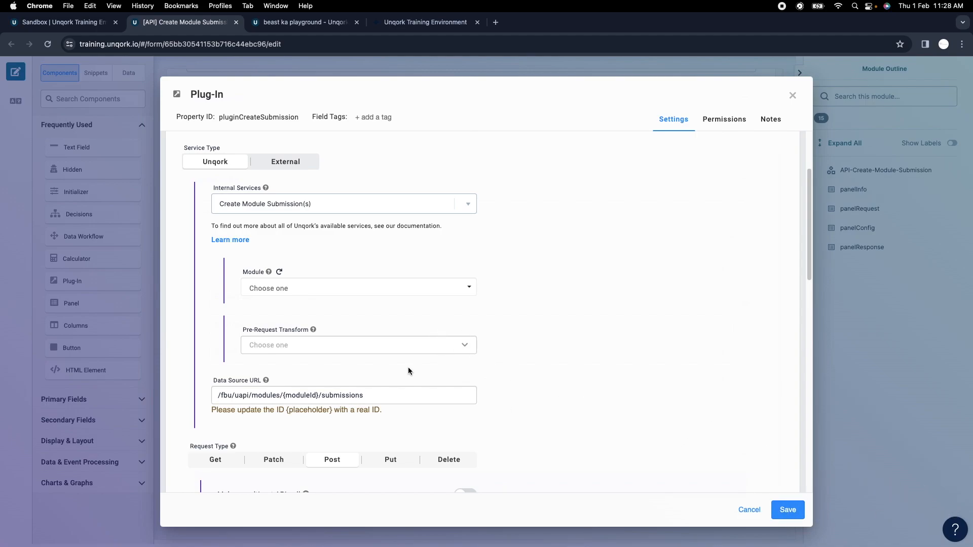
{"action": "scroll", "coordinate": [408, 366], "scroll_direction": "up", "scroll_amount": 5}
{"action": "scroll", "coordinate": [283, 264], "scroll_direction": "down", "scroll_amount": 20}
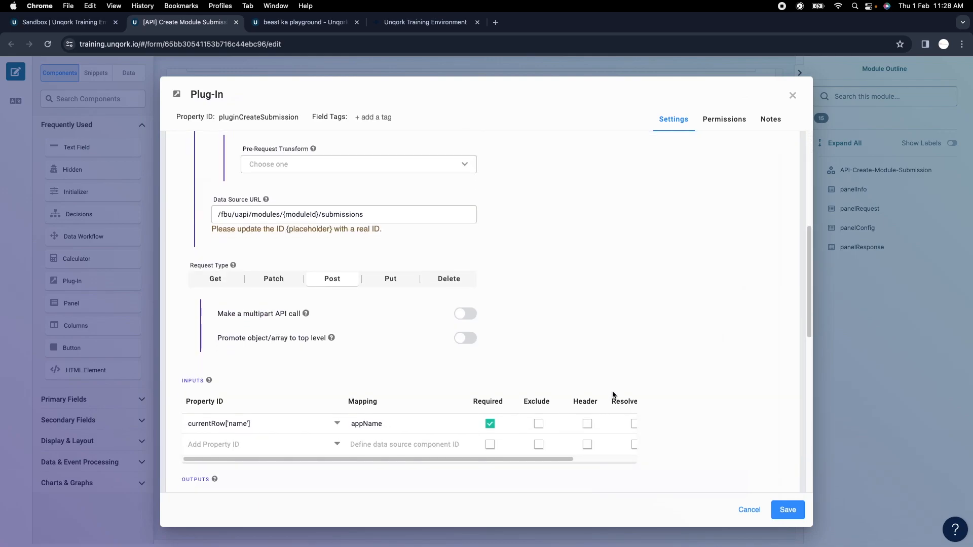
Save the plug-in's settings and save the [API] Create Module Submission module
{"action": "scroll", "coordinate": [712, 407], "scroll_direction": "up", "scroll_amount": 3}
{"action": "left_click", "coordinate": [787, 509]}
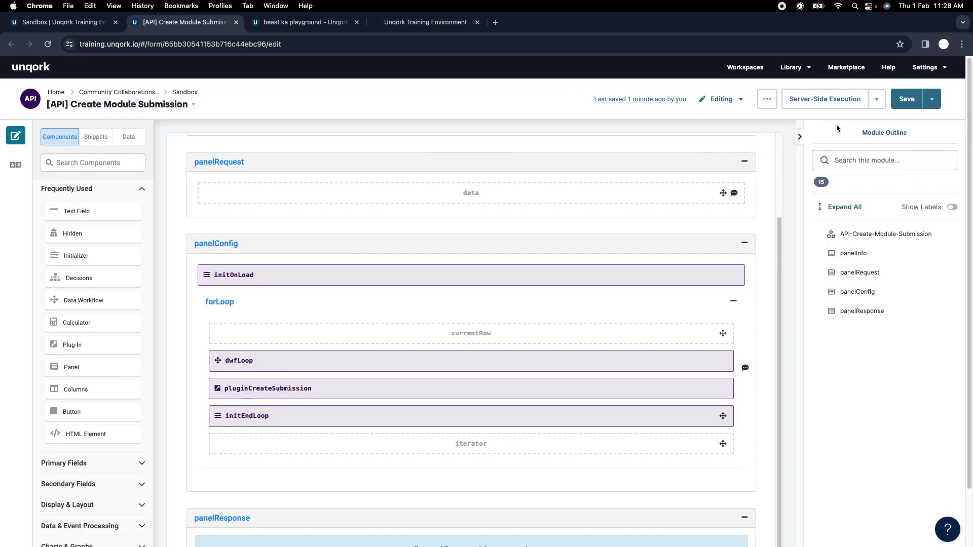
{"action": "left_click", "coordinate": [906, 99]}
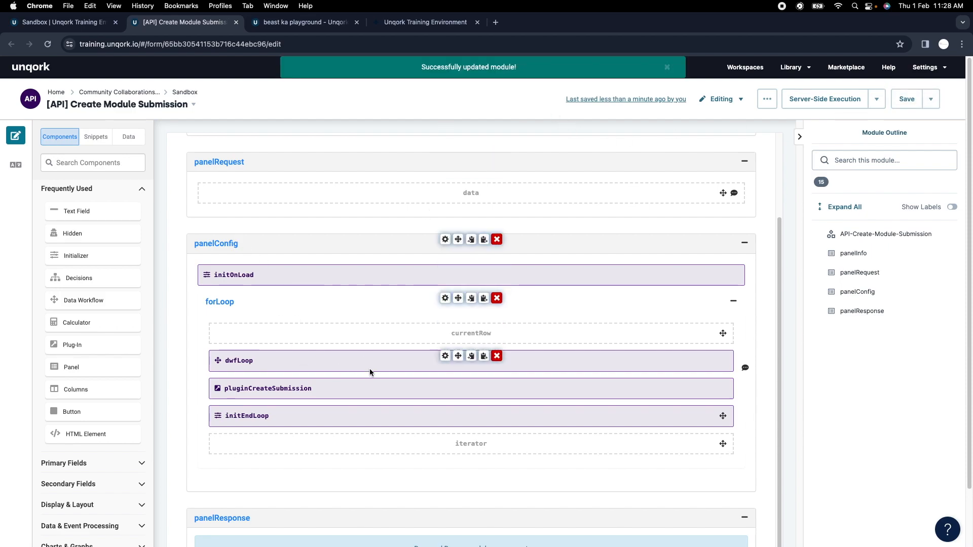
Start a new module in the Sandbox application and name it [Schema] Employee Data
{"action": "key", "text": "ctrl+shift+Tab"}
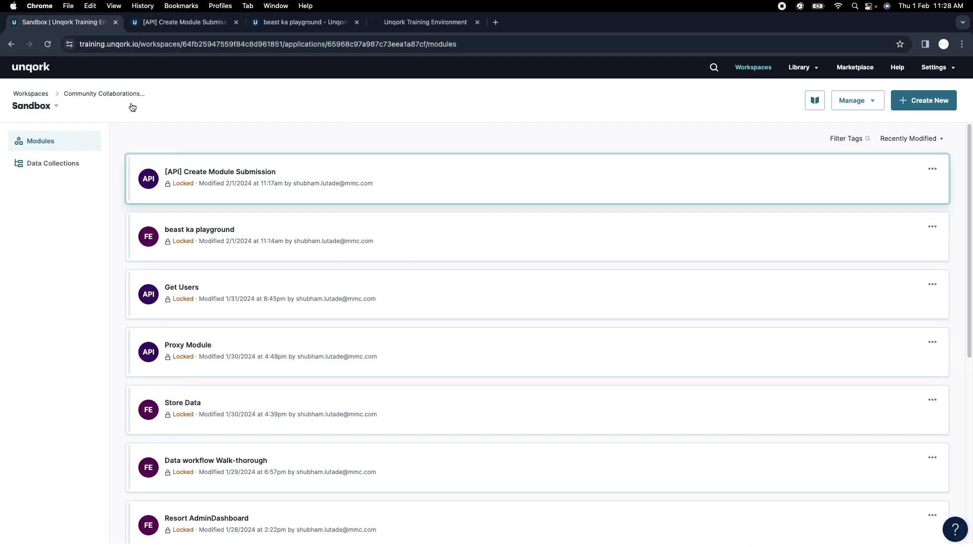
{"action": "left_click", "coordinate": [908, 100]}
{"action": "left_click", "coordinate": [357, 192]}
{"action": "type", "text": "S"}
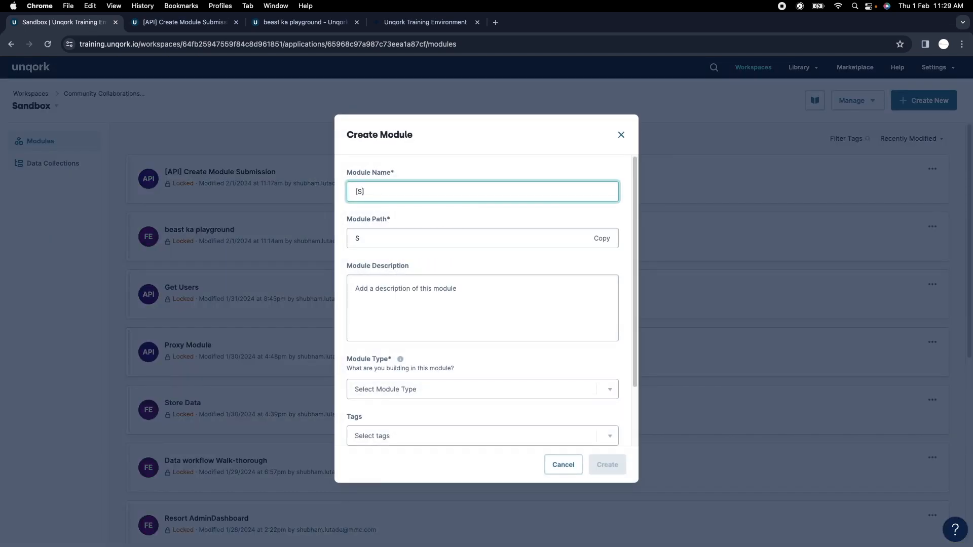
{"action": "type", "text": "chema"}
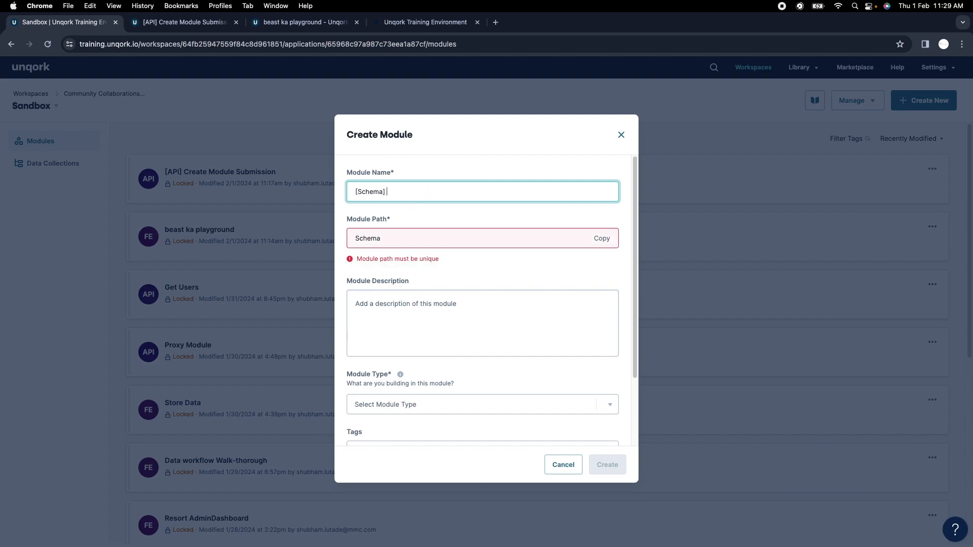
{"action": "type", "text": "] E"}
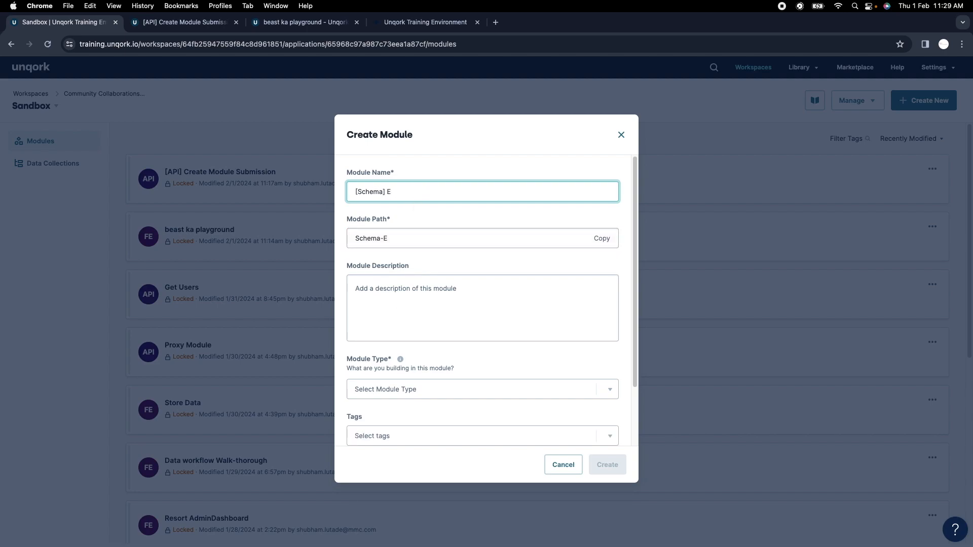
{"action": "type", "text": "mployee Data"}
{"action": "key", "text": "BackSpace"}
{"action": "key", "text": "BackSpace"}
{"action": "type", "text": "ta"}
{"action": "scroll", "coordinate": [446, 390], "scroll_direction": "down", "scroll_amount": 1}
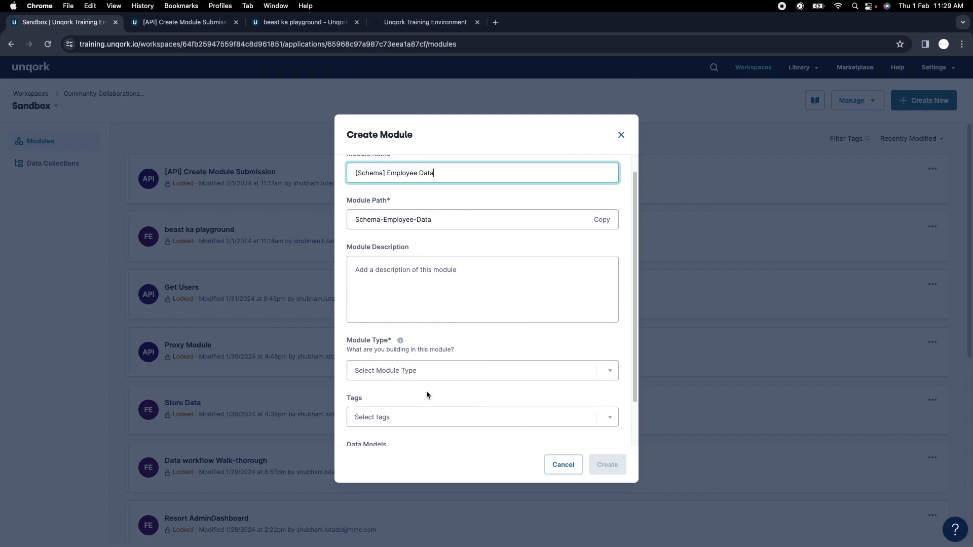
Set the module type to Other (data storage, rerouting, etc.) and create the module
{"action": "left_click", "coordinate": [448, 370]}
{"action": "left_click", "coordinate": [408, 501]}
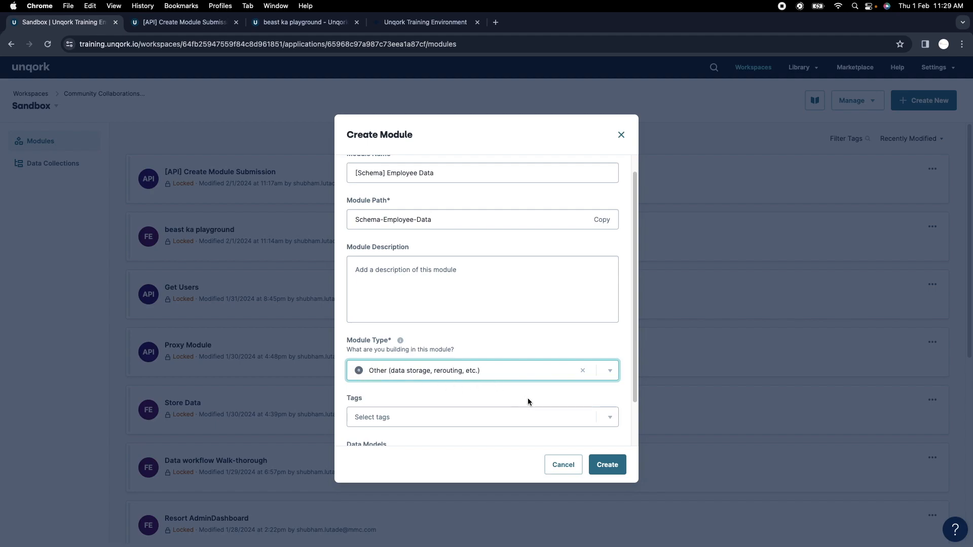
{"action": "scroll", "coordinate": [526, 405], "scroll_direction": "down", "scroll_amount": 2}
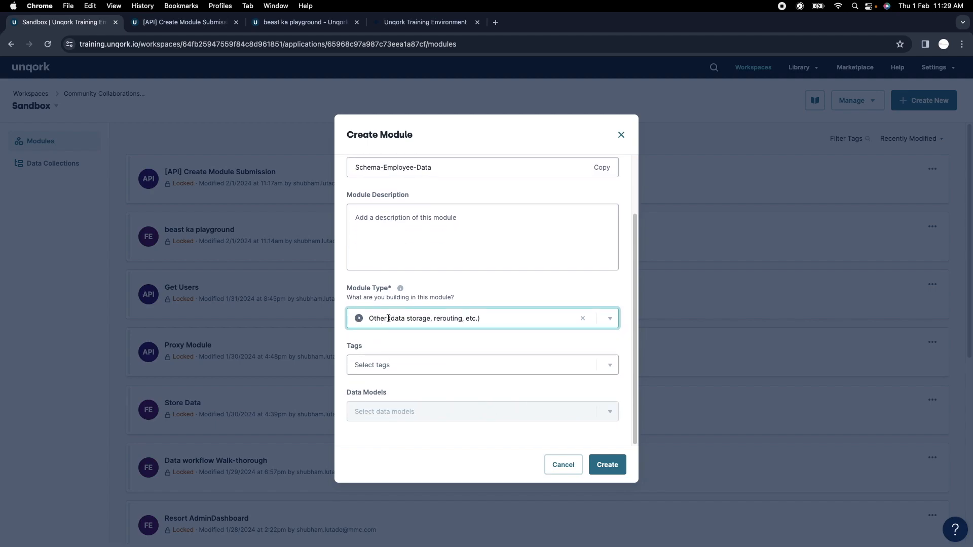
{"action": "left_click", "coordinate": [606, 464]}
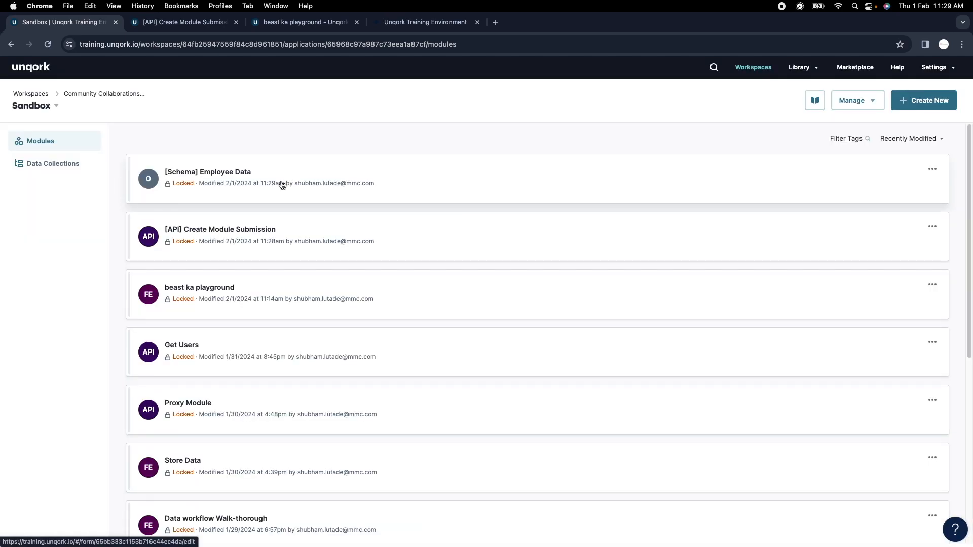
Open the [Schema] Employee Data module, copy its module ID from the URL, and return to the [API] Create Module Submission module
{"action": "left_click", "coordinate": [268, 183]}
{"action": "double_click", "coordinate": [245, 44]}
{"action": "key", "text": "super+c"}
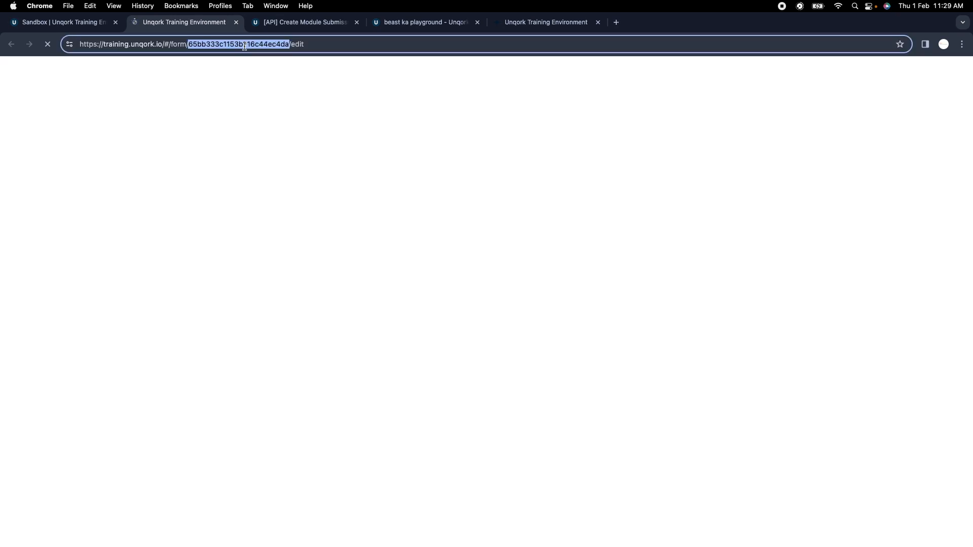
{"action": "left_click", "coordinate": [314, 23]}
{"action": "left_click", "coordinate": [421, 25]}
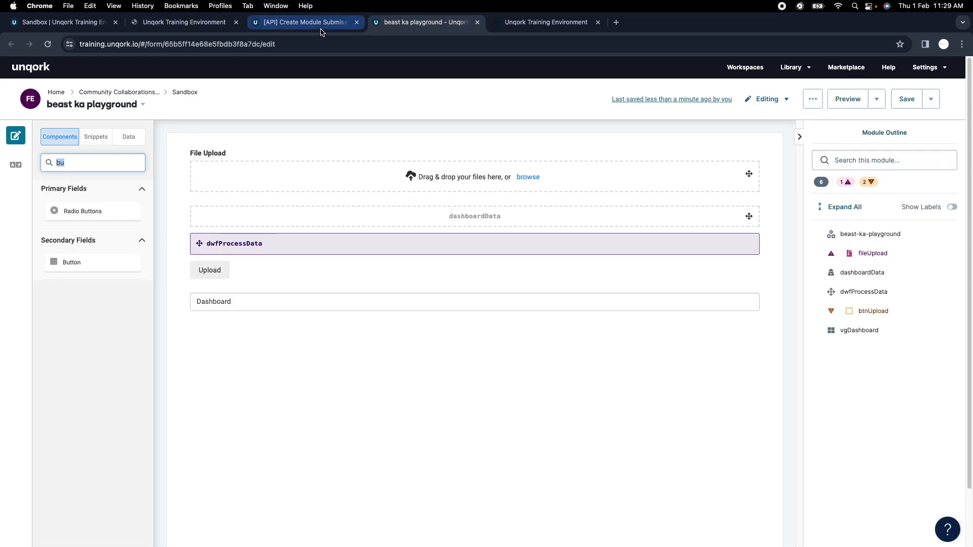
{"action": "left_click", "coordinate": [504, 25]}
{"action": "left_click", "coordinate": [324, 23]}
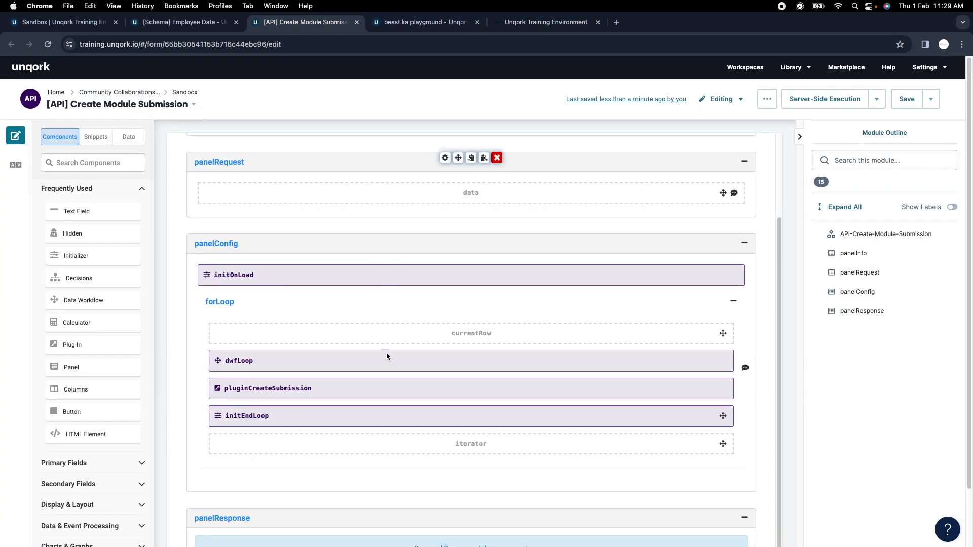
In pluginCreateSubmission, replace the moduleId placeholder in the data source URL with 65bb333c1153b716c44ec4da
{"action": "scroll", "coordinate": [517, 382], "scroll_direction": "down", "scroll_amount": 2}
{"action": "left_click", "coordinate": [517, 383]}
{"action": "scroll", "coordinate": [441, 383], "scroll_direction": "down", "scroll_amount": 4}
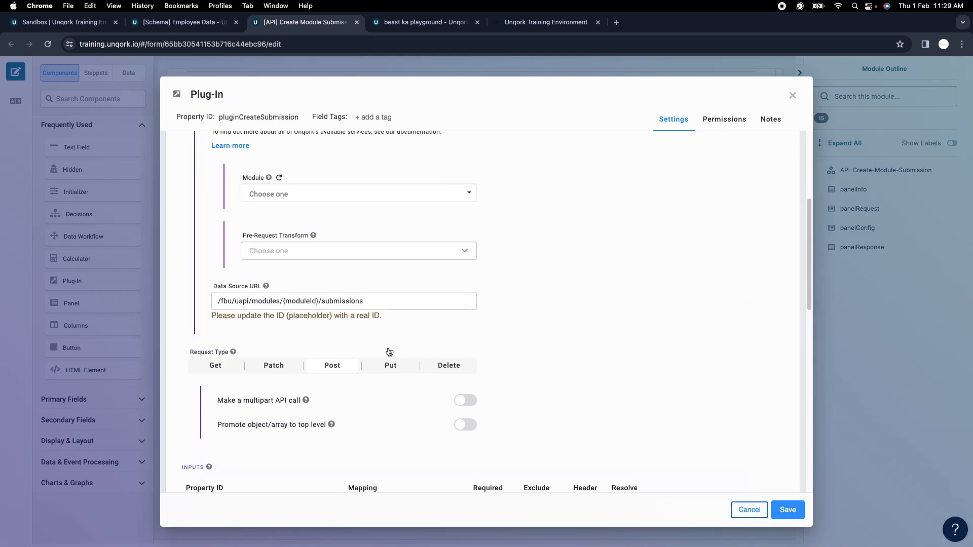
{"action": "left_click_drag", "start_coordinate": [283, 301], "coordinate": [318, 301]}
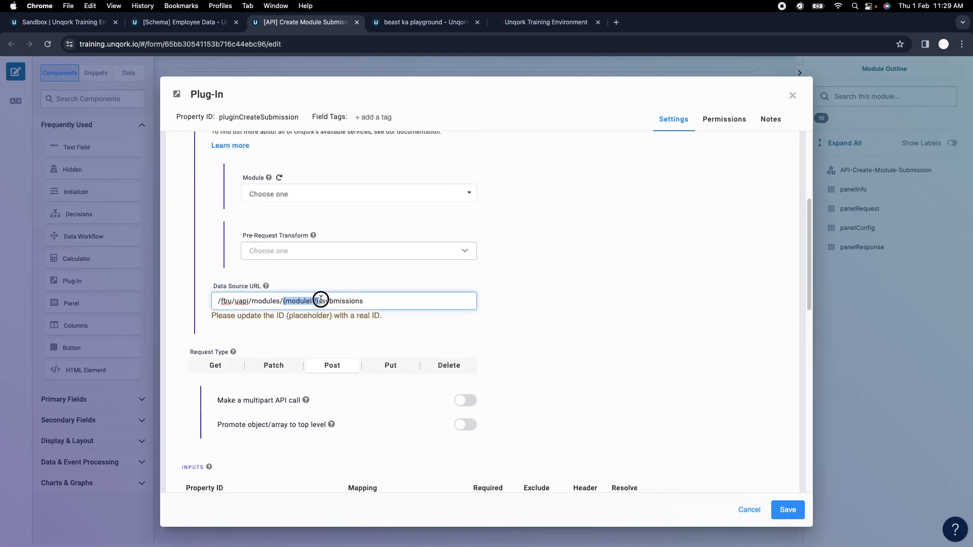
{"action": "key", "text": "super+v"}
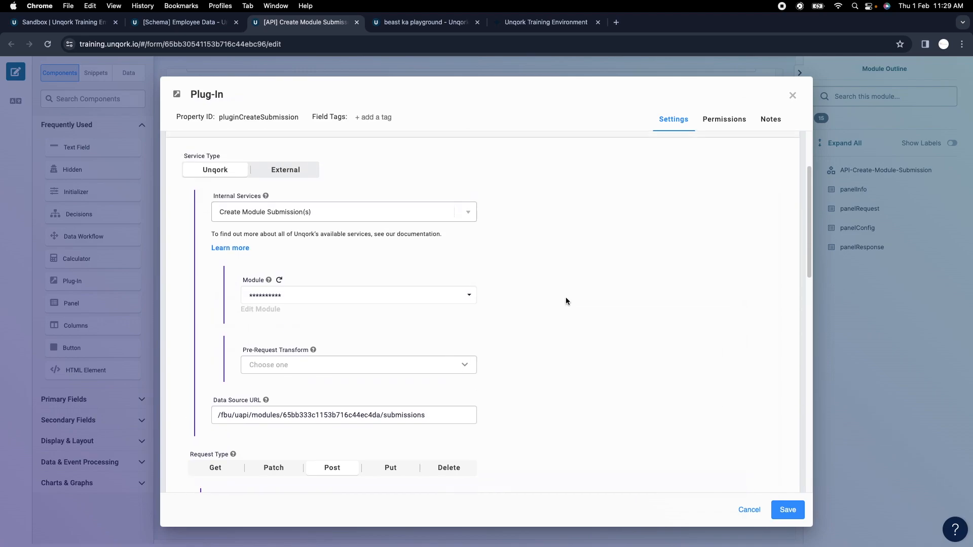
Change the mapping of the currentRow['name'] input in pluginCreateSubmission to Name
{"action": "scroll", "coordinate": [549, 326], "scroll_direction": "down", "scroll_amount": 5}
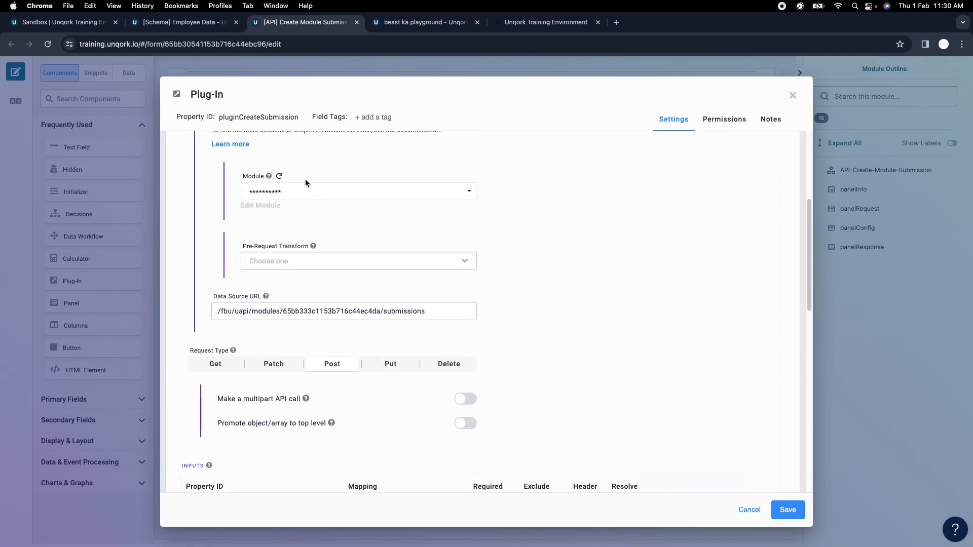
{"action": "scroll", "coordinate": [566, 279], "scroll_direction": "down", "scroll_amount": 5}
{"action": "scroll", "coordinate": [561, 298], "scroll_direction": "down", "scroll_amount": 1}
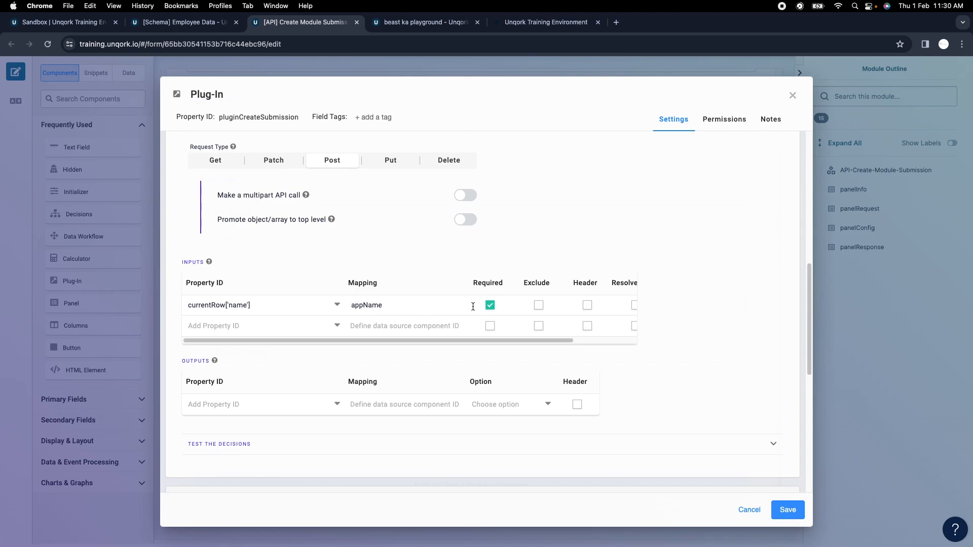
{"action": "left_click", "coordinate": [402, 305]}
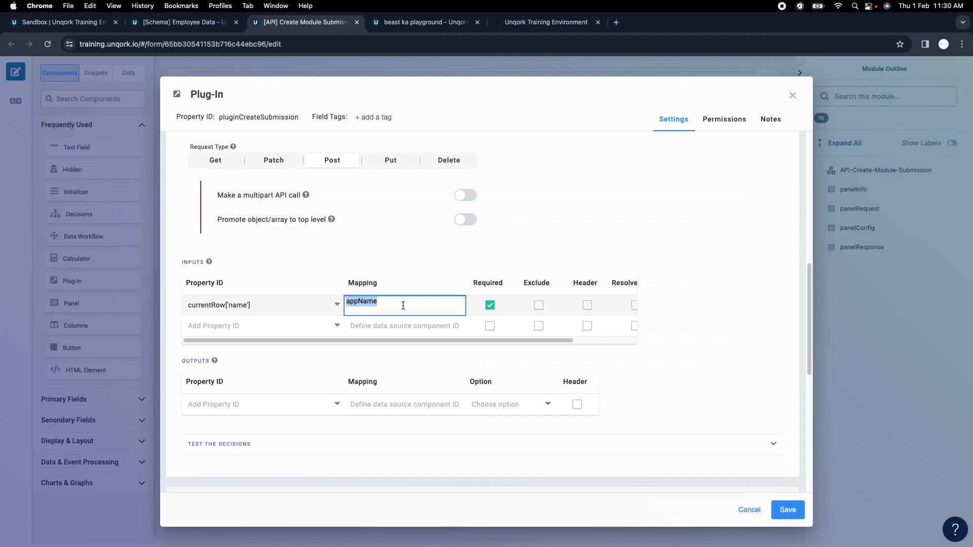
{"action": "type", "text": "nam"}
{"action": "double_click", "coordinate": [361, 302]}
{"action": "type", "text": "Nam"}
{"action": "left_click", "coordinate": [379, 324]}
{"action": "left_click", "coordinate": [278, 305]}
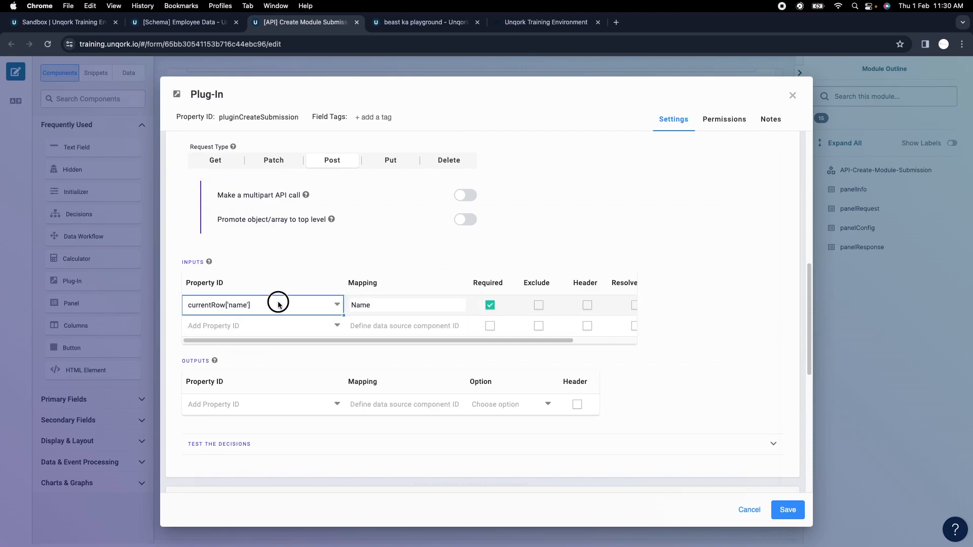
Add the input mappings Age and City below Name, checking the column names in the preview's employee table
{"action": "left_click", "coordinate": [382, 328]}
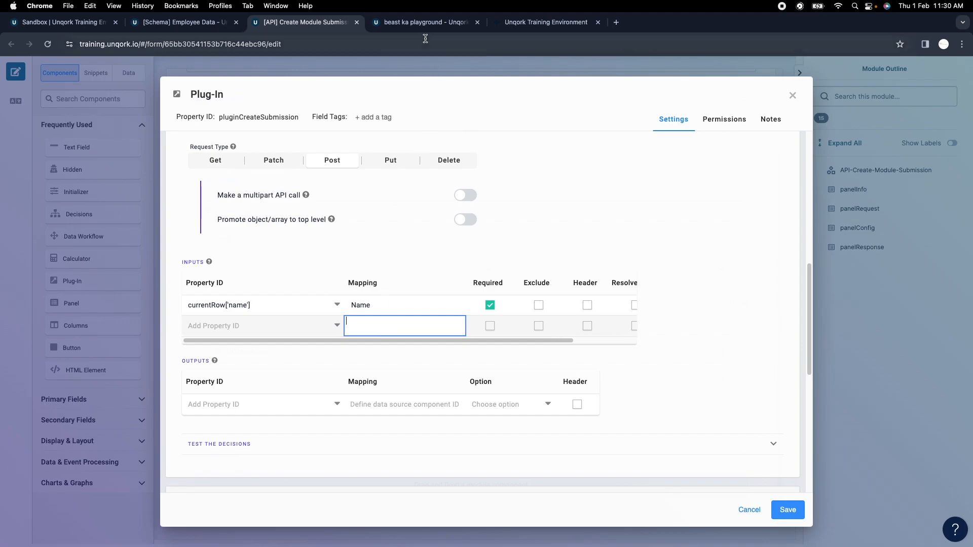
{"action": "left_click", "coordinate": [423, 23]}
{"action": "left_click", "coordinate": [544, 22]}
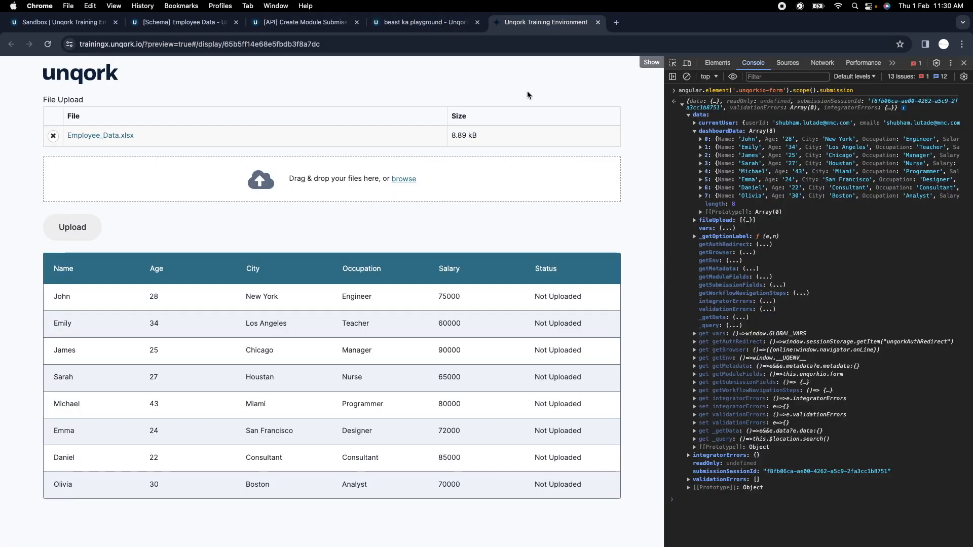
{"action": "left_click", "coordinate": [325, 22]}
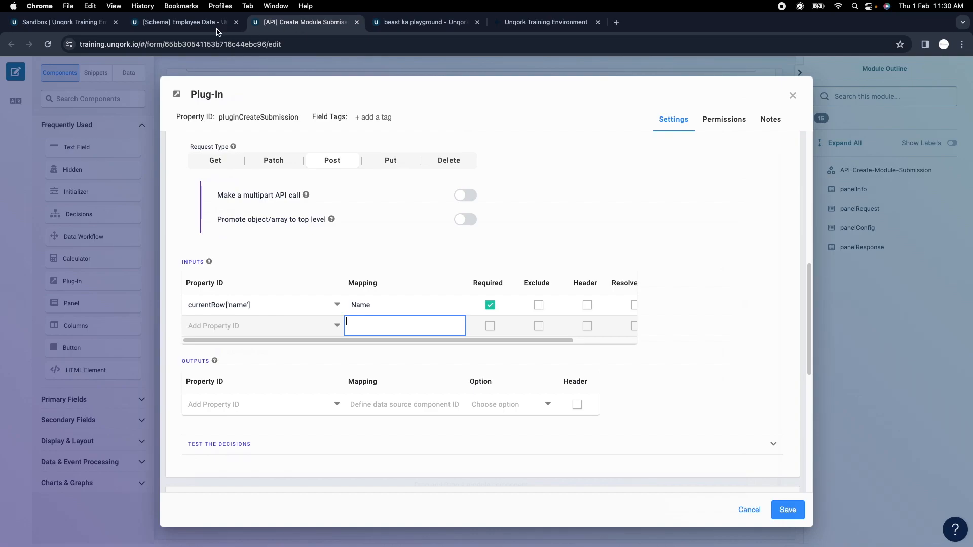
{"action": "type", "text": "Age"}
{"action": "left_click", "coordinate": [384, 346]}
{"action": "type", "text": "City"}
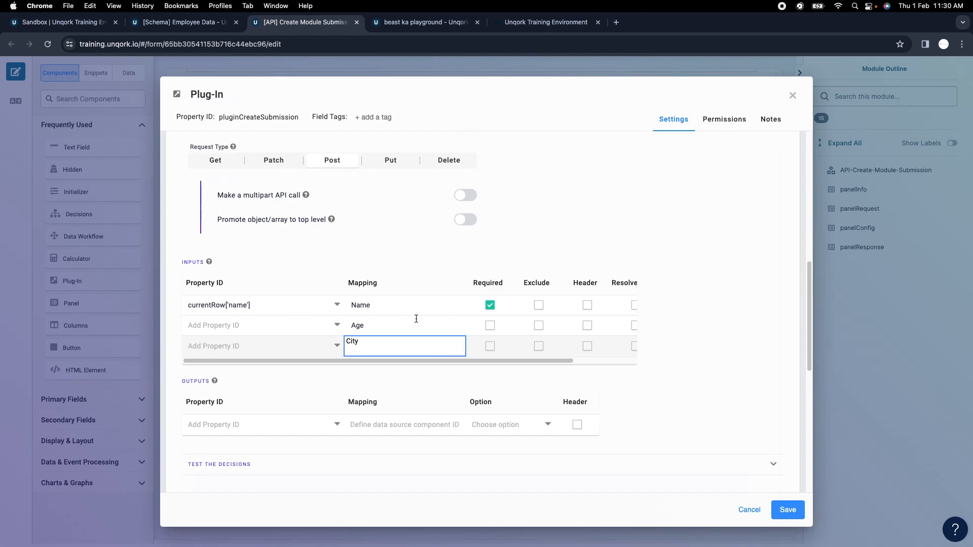
Add the input mappings Occupation and Salary below City, matching the column names in the employee table
{"action": "left_click", "coordinate": [364, 365]}
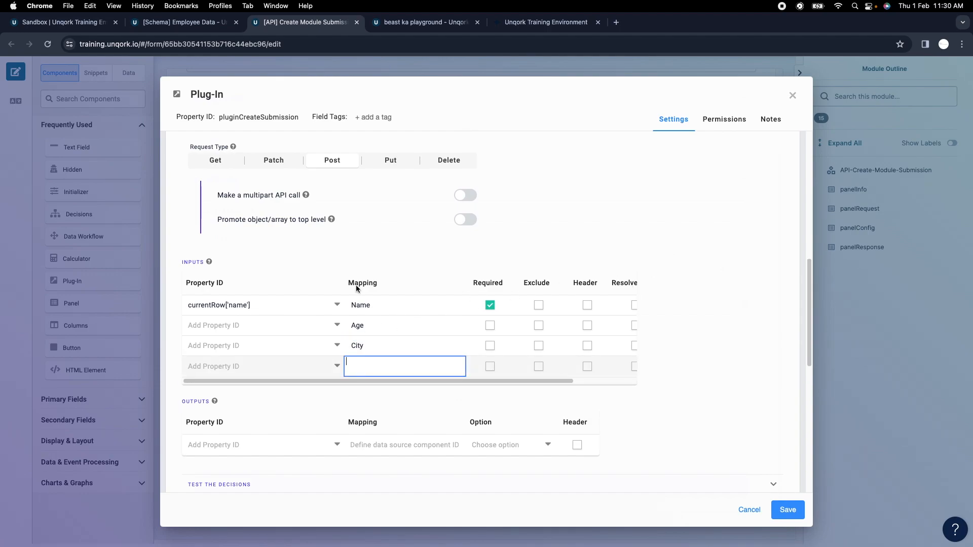
{"action": "left_click", "coordinate": [547, 22]}
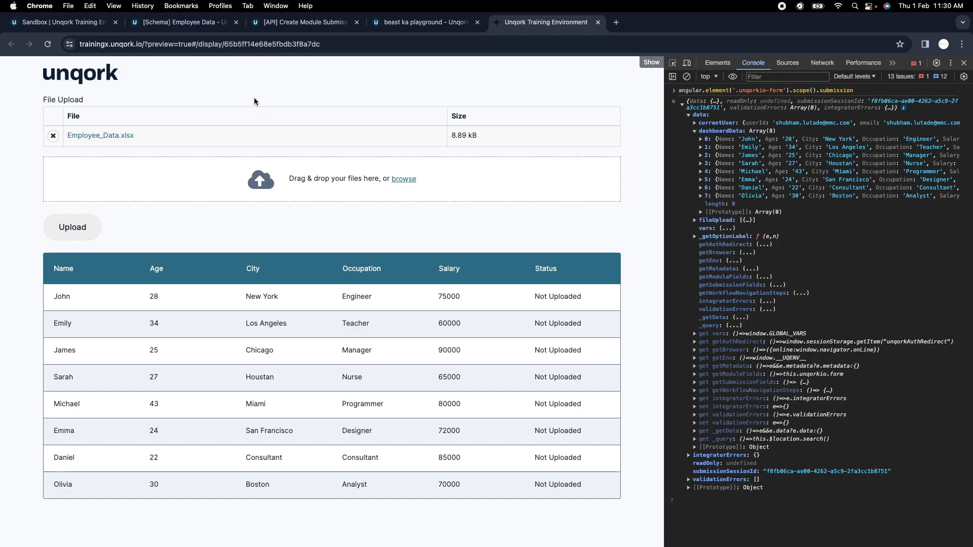
{"action": "left_click", "coordinate": [188, 26]}
{"action": "key", "text": "ctrl+Tab"}
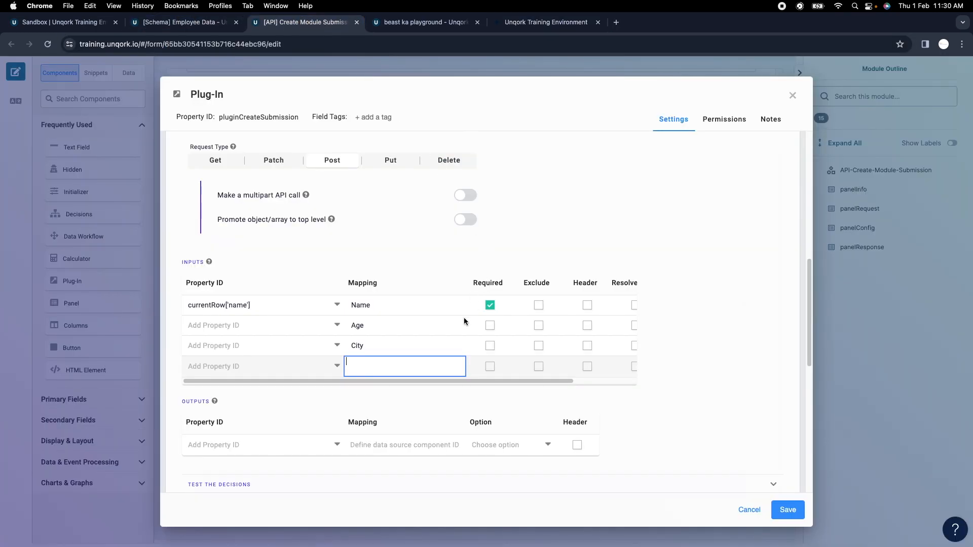
{"action": "type", "text": "Occupation"}
{"action": "key", "text": "Return"}
{"action": "scroll", "coordinate": [409, 356], "scroll_direction": "down", "scroll_amount": 1}
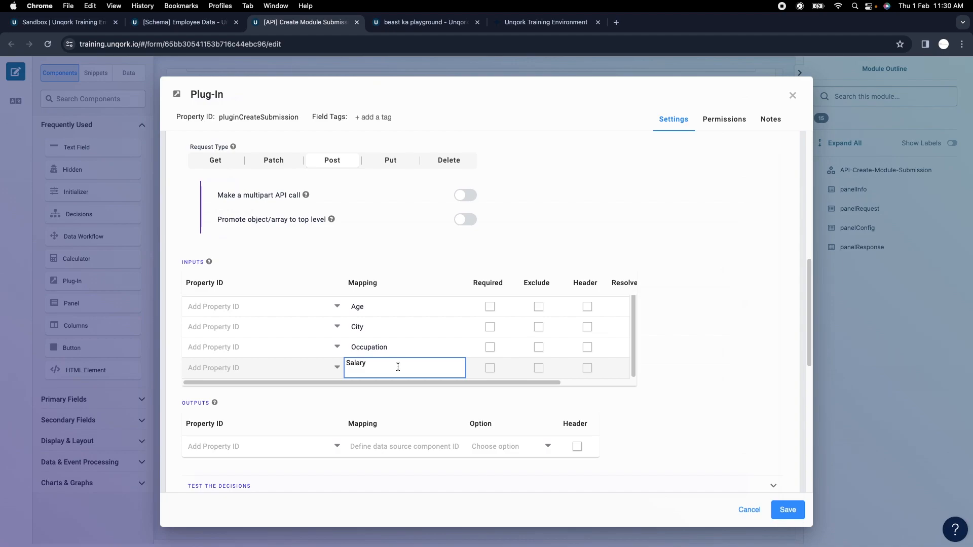
{"action": "type", "text": "Salary"}
{"action": "key", "text": "Return"}
Add the input mapping Status in the row below Salary
{"action": "left_click", "coordinate": [414, 363]}
{"action": "scroll", "coordinate": [523, 356], "scroll_direction": "up", "scroll_amount": 2}
{"action": "left_click_drag", "start_coordinate": [635, 325], "coordinate": [634, 354]}
{"action": "left_click", "coordinate": [394, 366]}
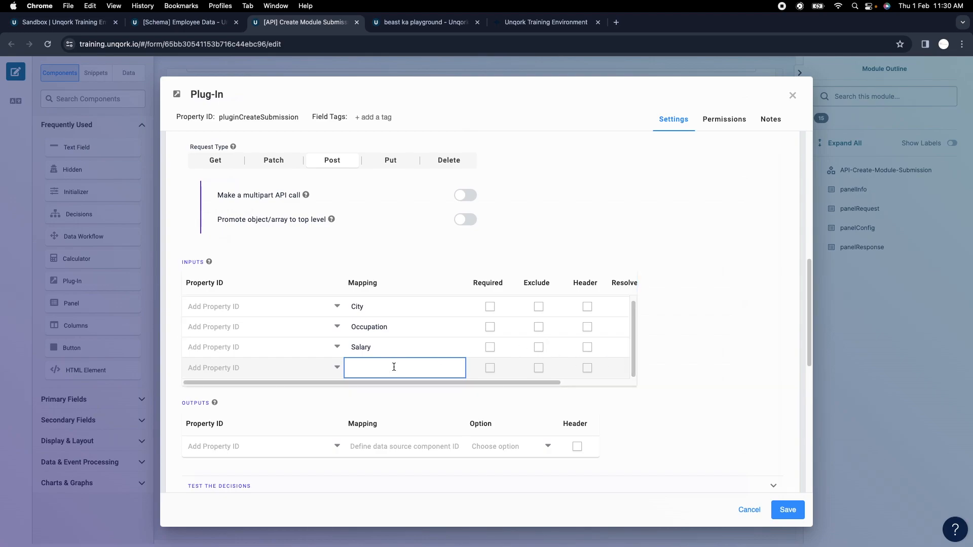
{"action": "type", "text": "Status"}
{"action": "left_click", "coordinate": [263, 369]}
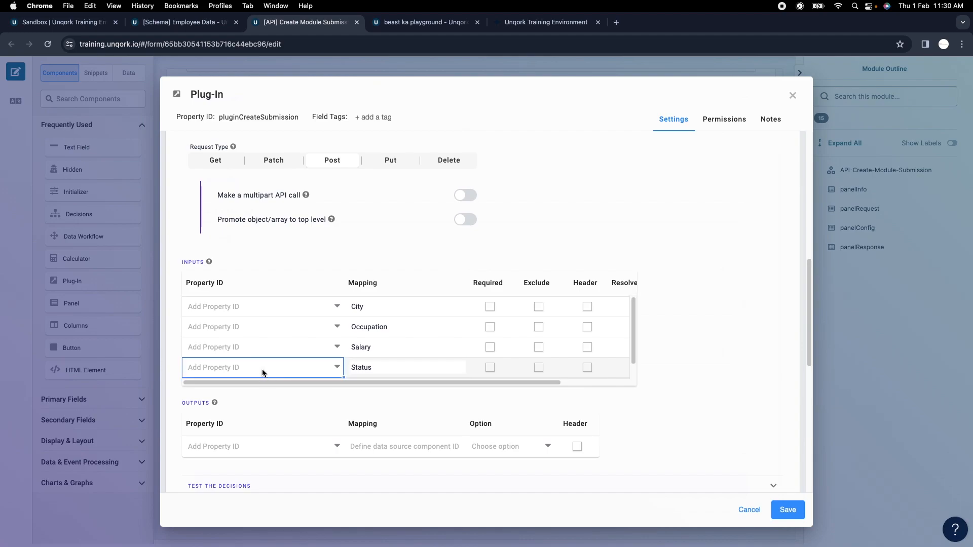
{"action": "left_click", "coordinate": [729, 304]}
Check the property ID of the Name input, save the plug-in settings and save the API module
{"action": "scroll", "coordinate": [306, 360], "scroll_direction": "up", "scroll_amount": 3}
{"action": "left_click", "coordinate": [220, 311]}
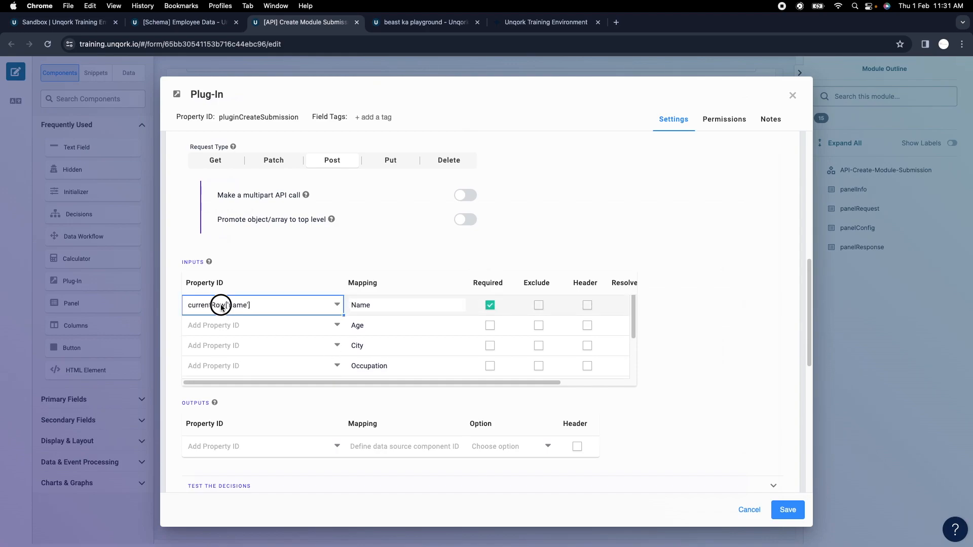
{"action": "double_click", "coordinate": [210, 301]}
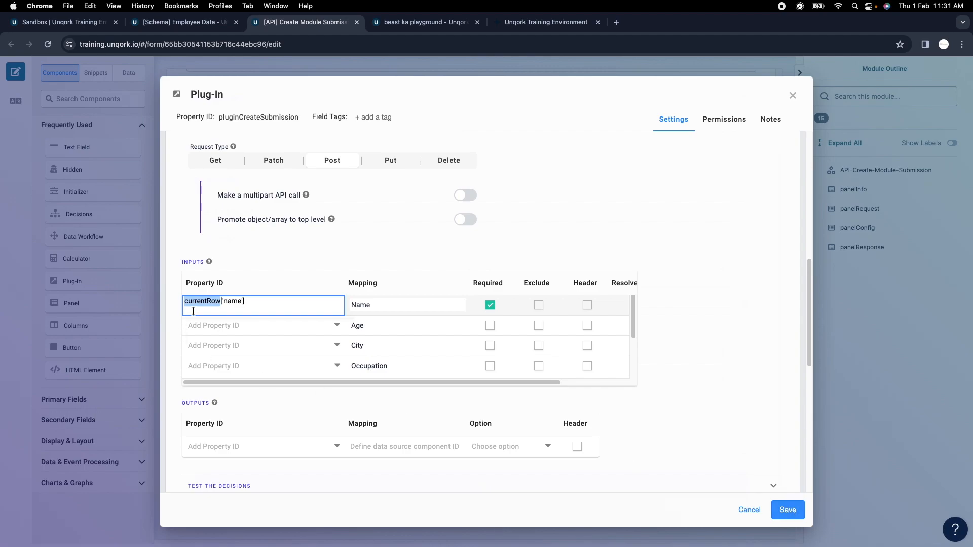
{"action": "scroll", "coordinate": [382, 335], "scroll_direction": "up", "scroll_amount": 1}
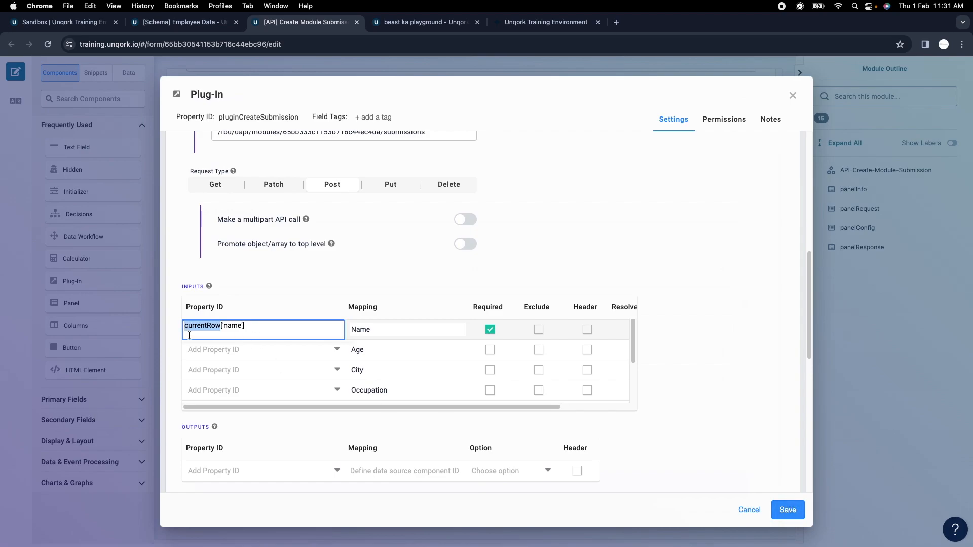
{"action": "left_click", "coordinate": [788, 511]}
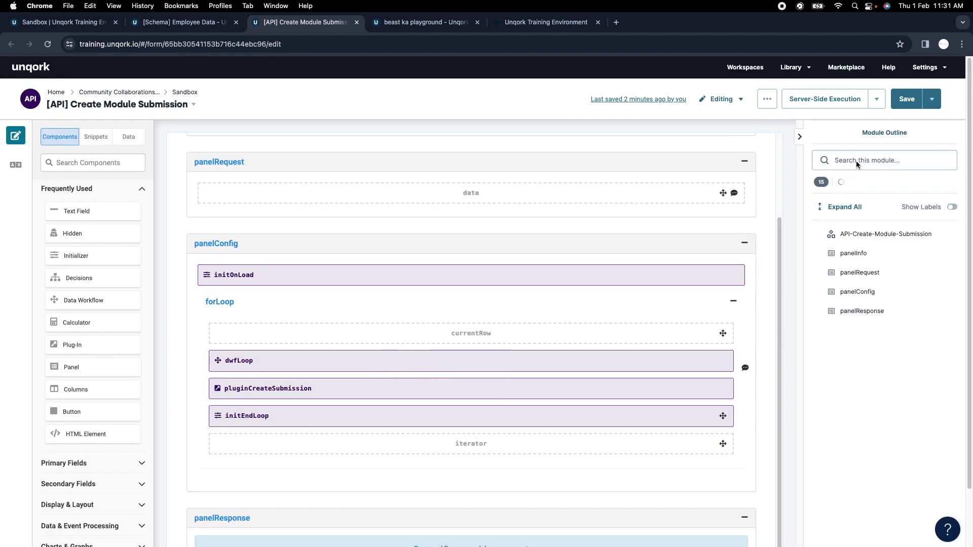
{"action": "left_click", "coordinate": [906, 99]}
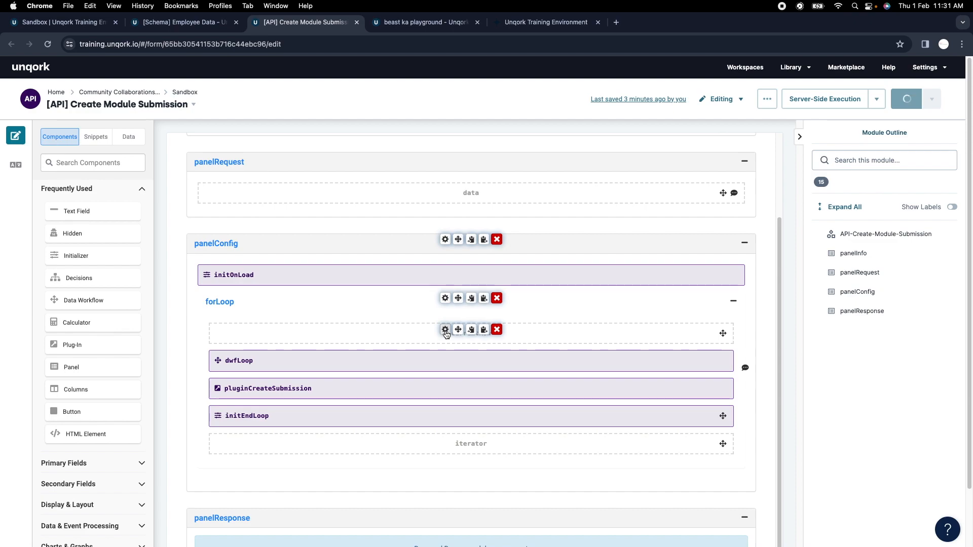
Review the employee data in the preview and the input mappings of pluginCreateSubmission
{"action": "left_click", "coordinate": [557, 26]}
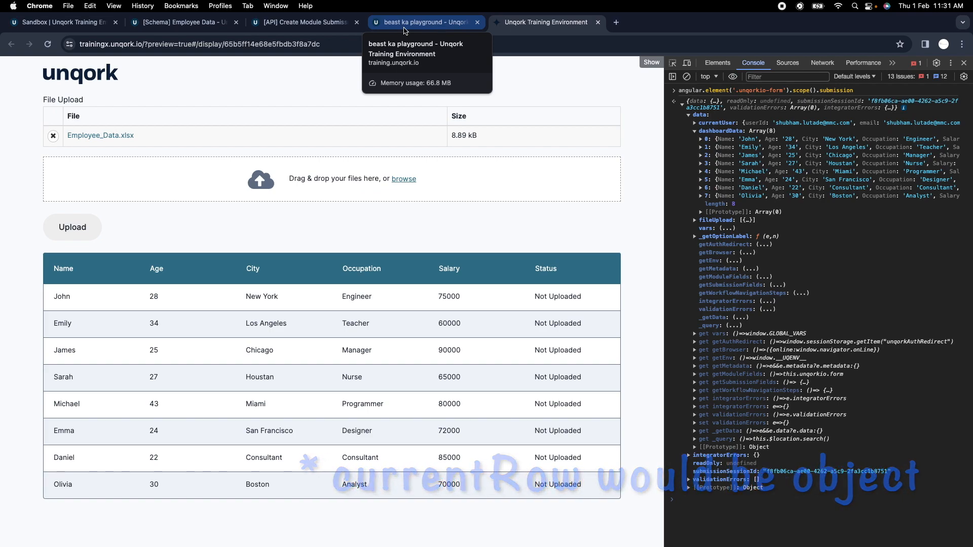
{"action": "left_click", "coordinate": [298, 26]}
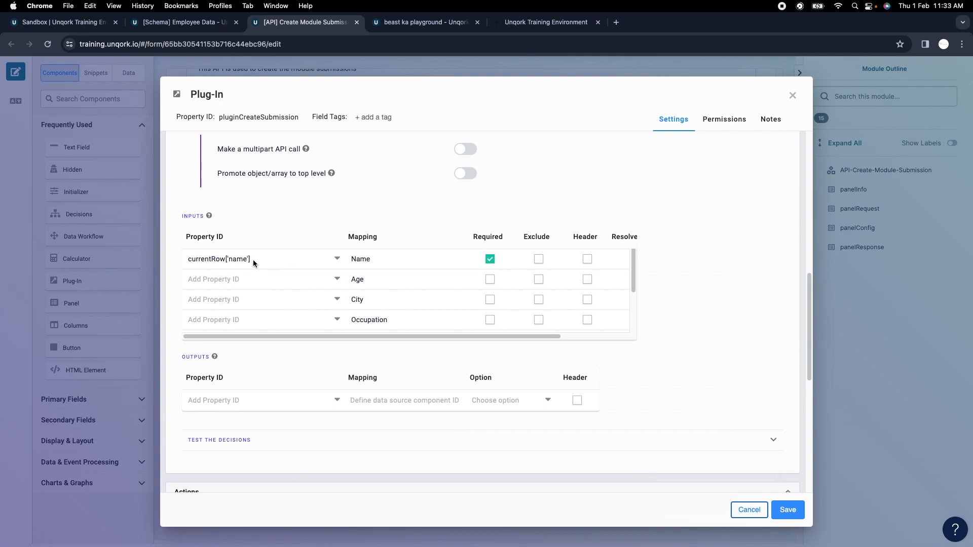
{"action": "scroll", "coordinate": [385, 327], "scroll_direction": "down", "scroll_amount": 2}
{"action": "scroll", "coordinate": [223, 285], "scroll_direction": "up", "scroll_amount": 1}
{"action": "scroll", "coordinate": [223, 285], "scroll_direction": "up", "scroll_amount": 1}
{"action": "left_click", "coordinate": [791, 96]}
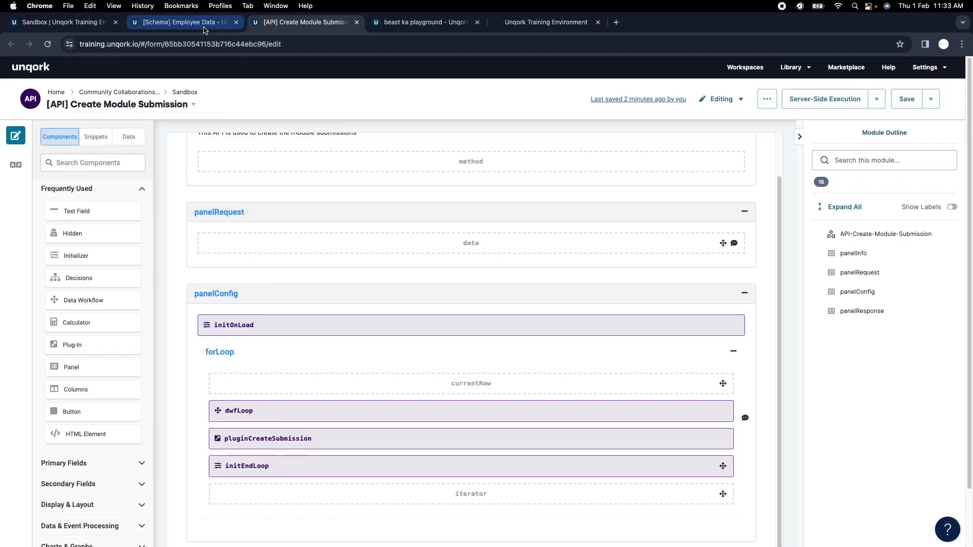
In the beast ka playground module, find the Plug-In component and add it to the canvas by the Upload button
{"action": "left_click", "coordinate": [439, 23]}
{"action": "left_click", "coordinate": [522, 24]}
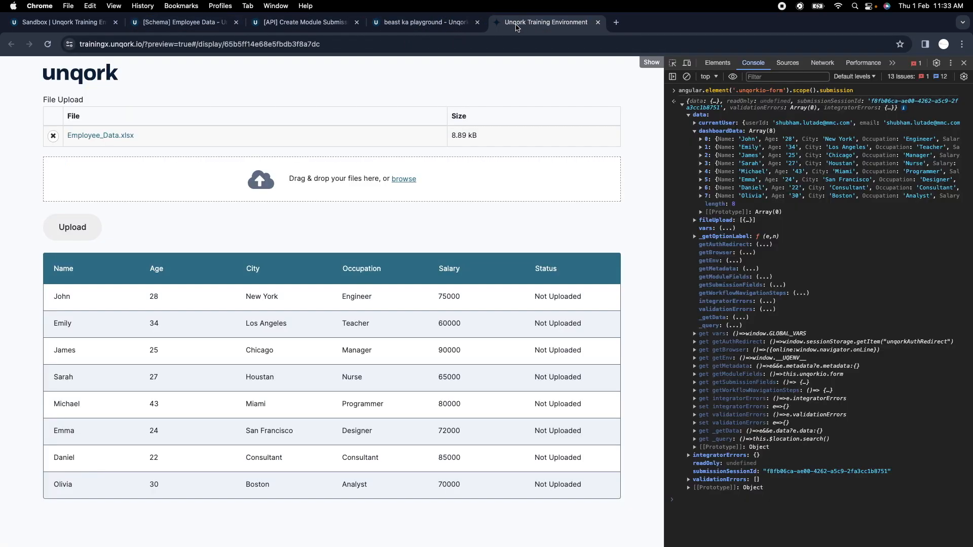
{"action": "left_click", "coordinate": [441, 23]}
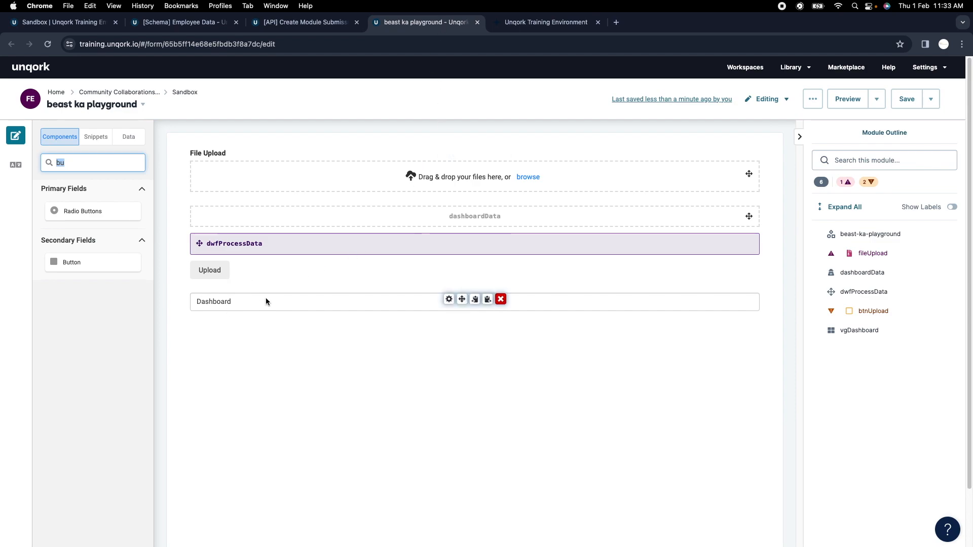
{"action": "type", "text": "pl"}
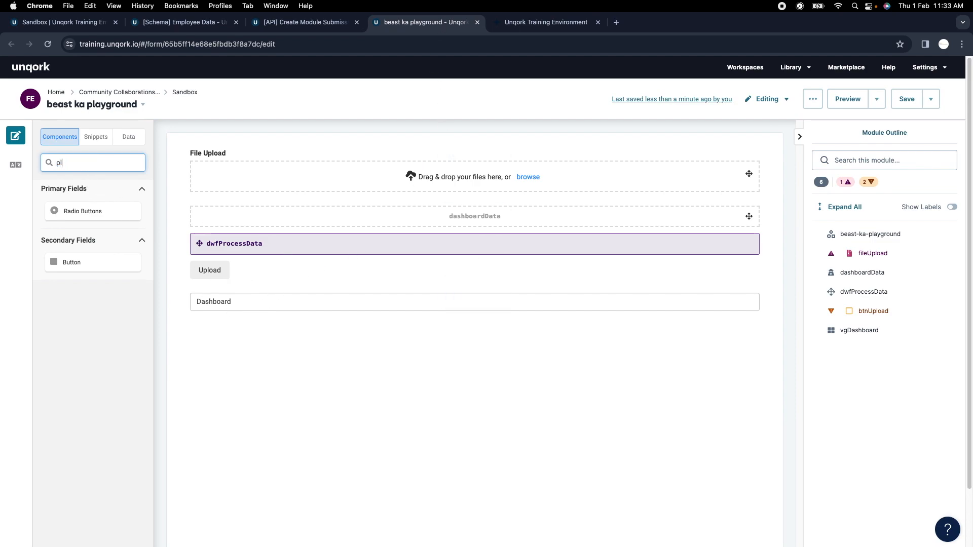
{"action": "left_click_drag", "start_coordinate": [81, 212], "coordinate": [292, 273]}
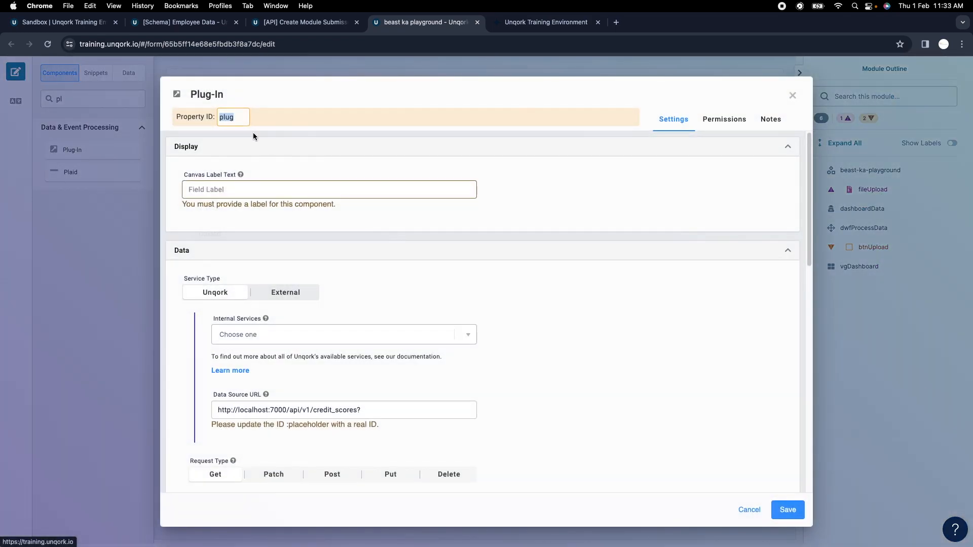
Set both the property ID and the canvas label text of the new plug-in to plugExecuteAPI
{"action": "type", "text": "p"}
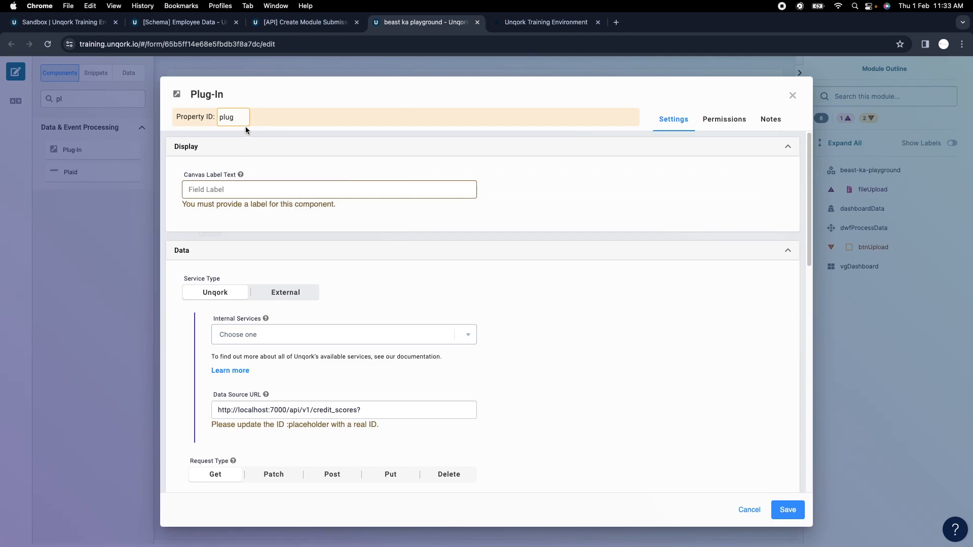
{"action": "type", "text": "ExecuteAPI"}
{"action": "key", "text": "super+a"}
{"action": "key", "text": "super+c"}
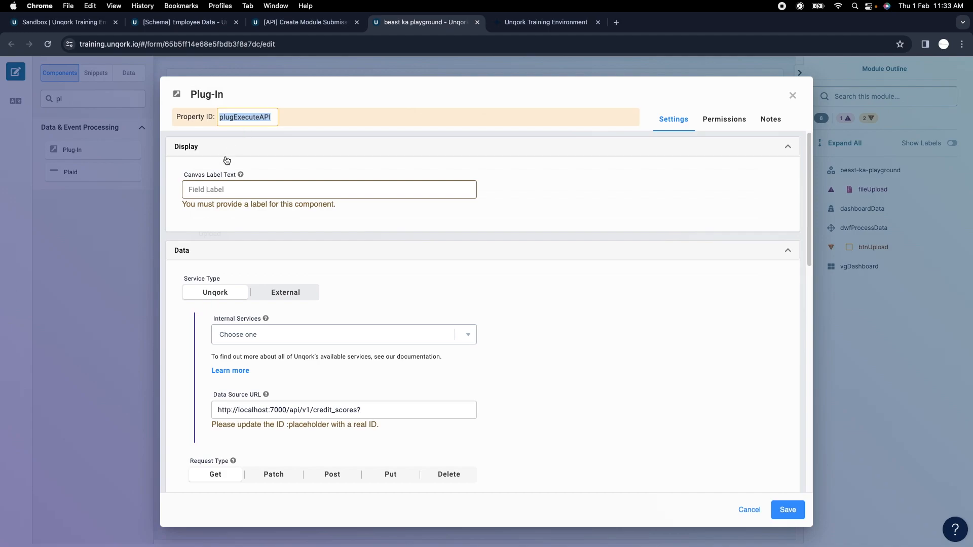
{"action": "left_click", "coordinate": [221, 189]}
{"action": "key", "text": "super+v"}
Set the internal service of plugExecuteAPI to Execute Module
{"action": "left_click", "coordinate": [302, 321]}
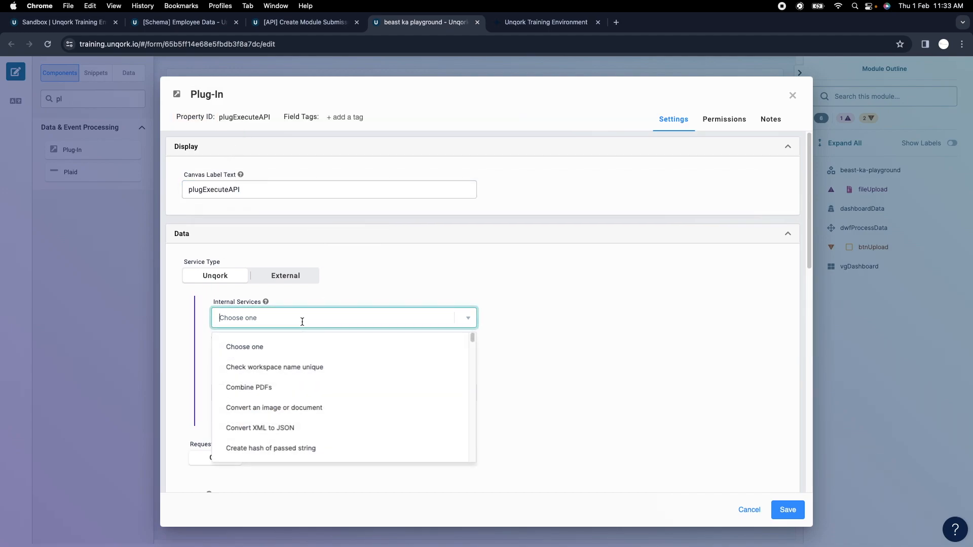
{"action": "type", "text": "exe"}
{"action": "left_click", "coordinate": [282, 344]}
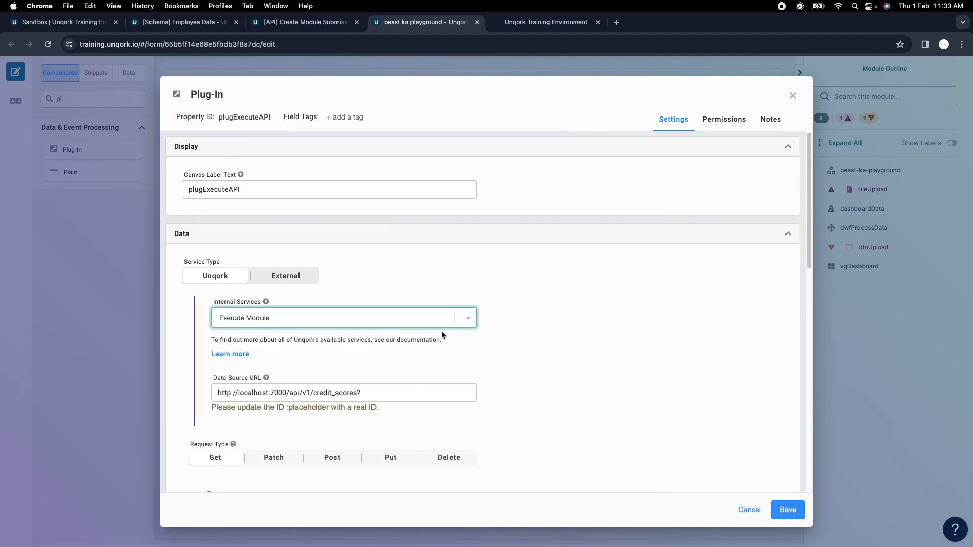
Copy the [API] Create Module Submission module's ID, 65bb30541153b716c44ebc96, from its address and use it to replace the placeholder in plugExecuteAPI's data source URL
{"action": "left_click", "coordinate": [304, 22]}
{"action": "double_click", "coordinate": [232, 45]}
{"action": "key", "text": "super+c"}
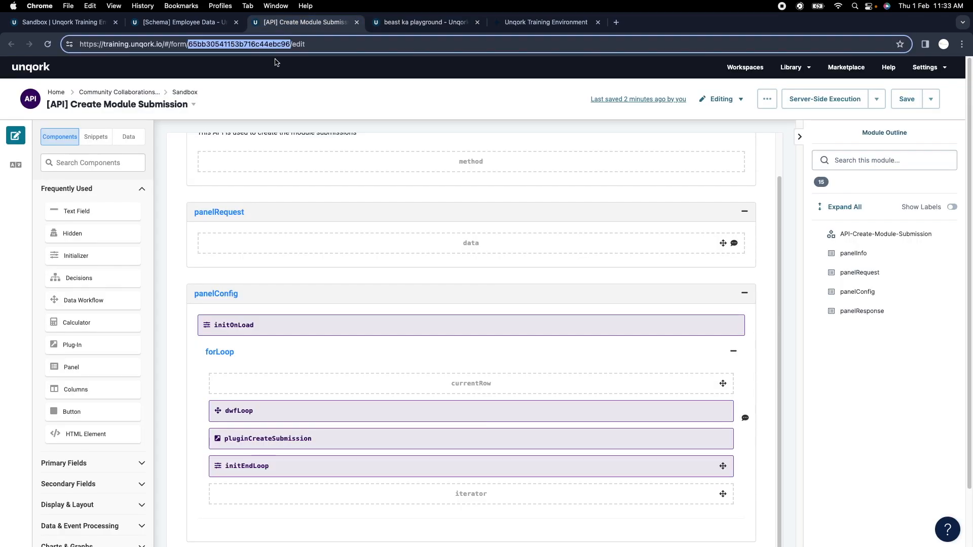
{"action": "left_click", "coordinate": [421, 22]}
{"action": "left_click_drag", "start_coordinate": [284, 412], "coordinate": [320, 412]}
{"action": "key", "text": "super+v"}
{"action": "scroll", "coordinate": [574, 369], "scroll_direction": "down", "scroll_amount": 3}
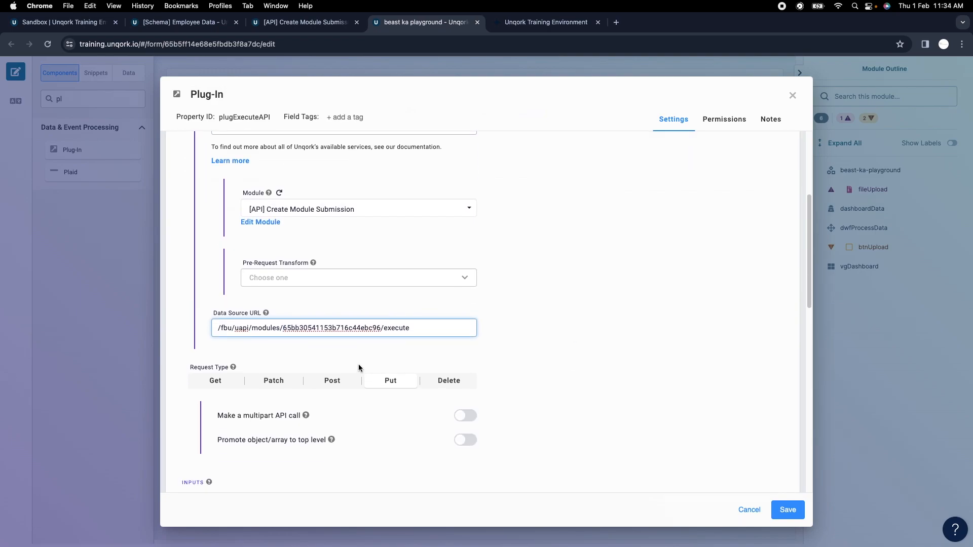
Add an input row with the mapping data.data to plugExecuteAPI and save the plug-in
{"action": "scroll", "coordinate": [537, 335], "scroll_direction": "down", "scroll_amount": 3}
{"action": "left_click", "coordinate": [406, 392]}
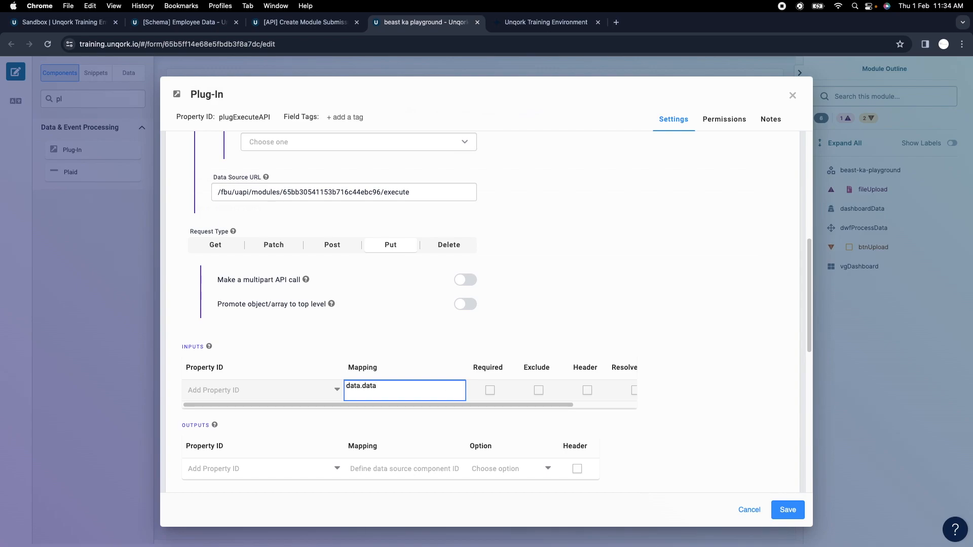
{"action": "left_click", "coordinate": [266, 390]}
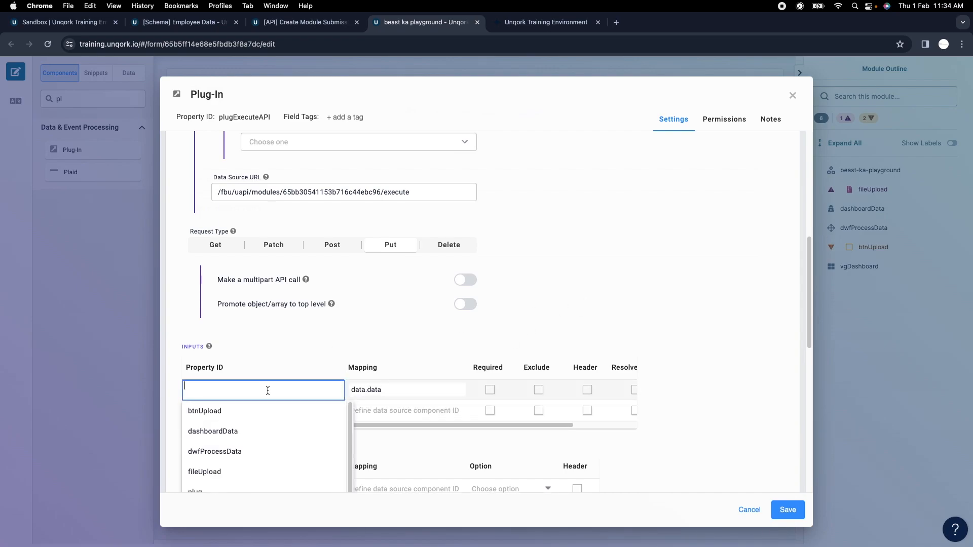
{"action": "left_click", "coordinate": [787, 510]}
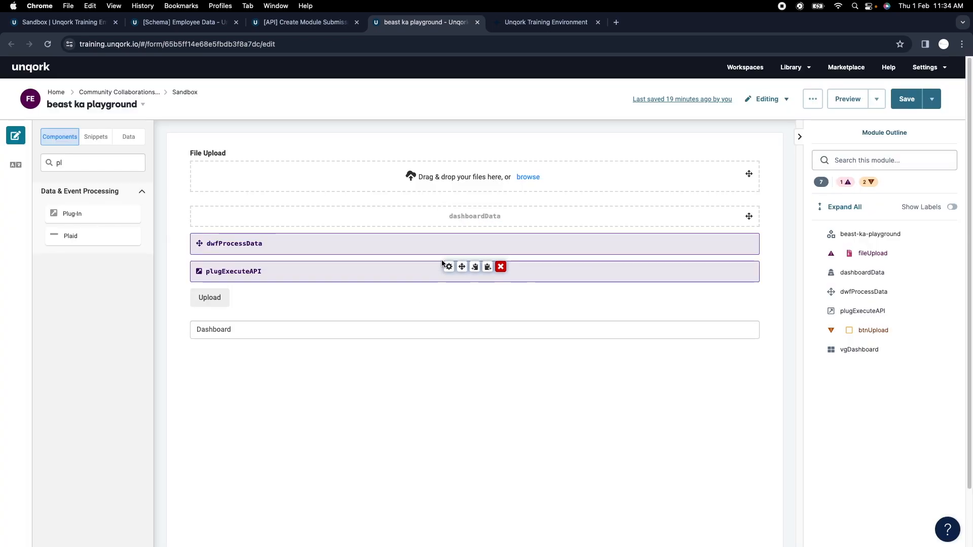
Set dashboardData as the property ID of plugExecuteAPI's data.data input, and save the plug-in and the module
{"action": "left_click", "coordinate": [449, 271]}
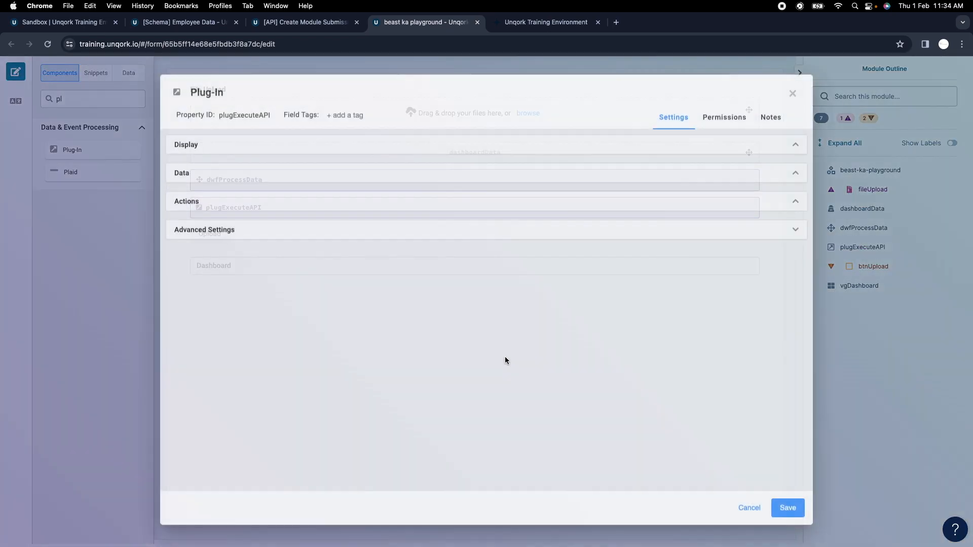
{"action": "scroll", "coordinate": [405, 375], "scroll_direction": "down", "scroll_amount": 3}
{"action": "scroll", "coordinate": [354, 383], "scroll_direction": "down", "scroll_amount": 5}
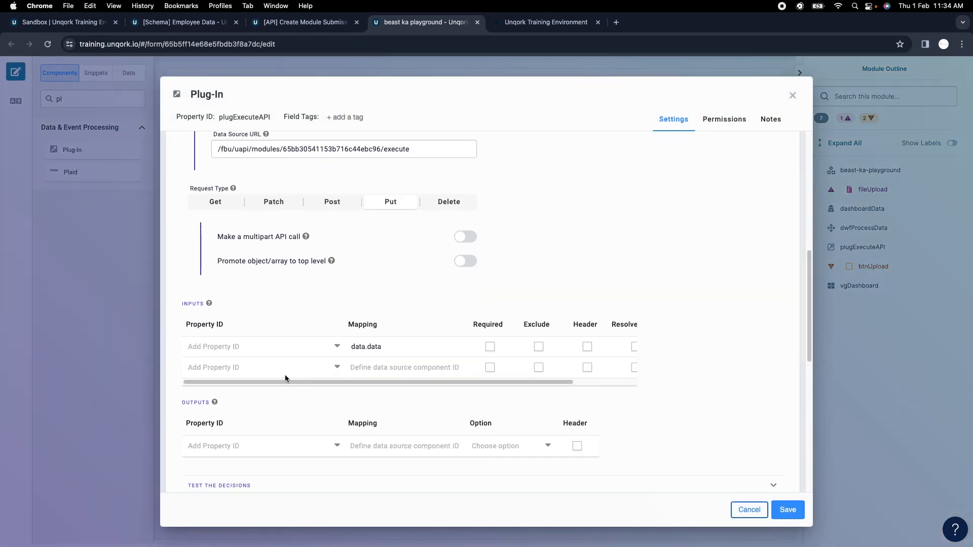
{"action": "left_click", "coordinate": [263, 349]}
{"action": "type", "text": "data"}
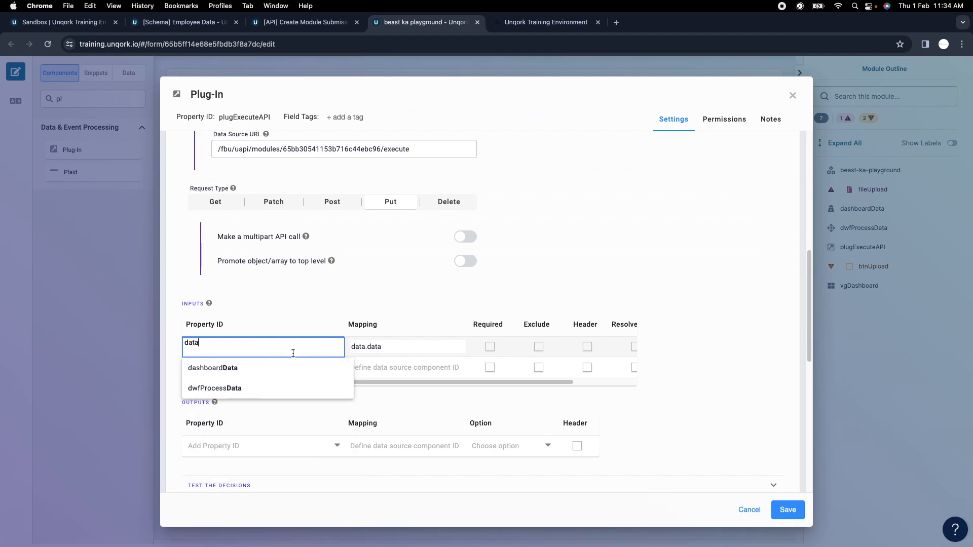
{"action": "left_click", "coordinate": [236, 367]}
{"action": "scroll", "coordinate": [521, 354], "scroll_direction": "up", "scroll_amount": 3}
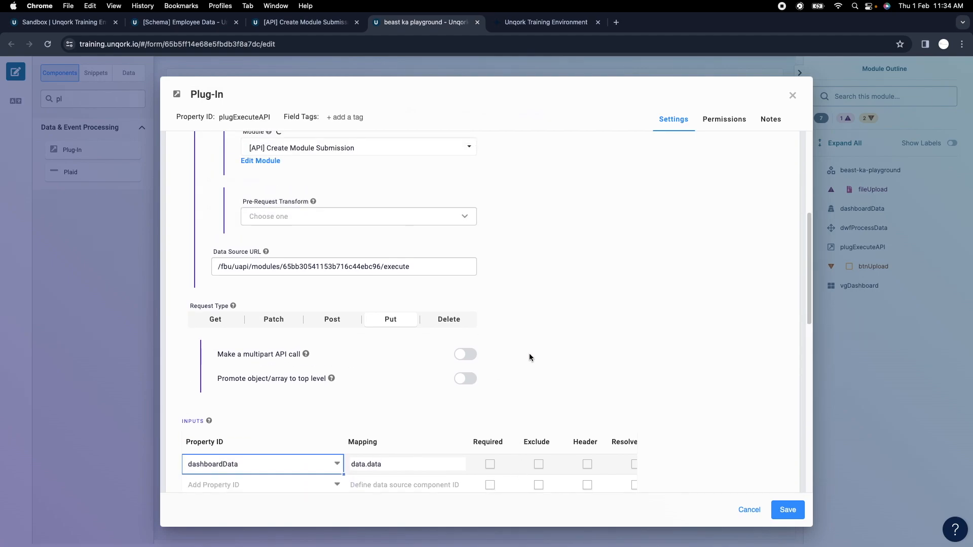
{"action": "left_click", "coordinate": [787, 509]}
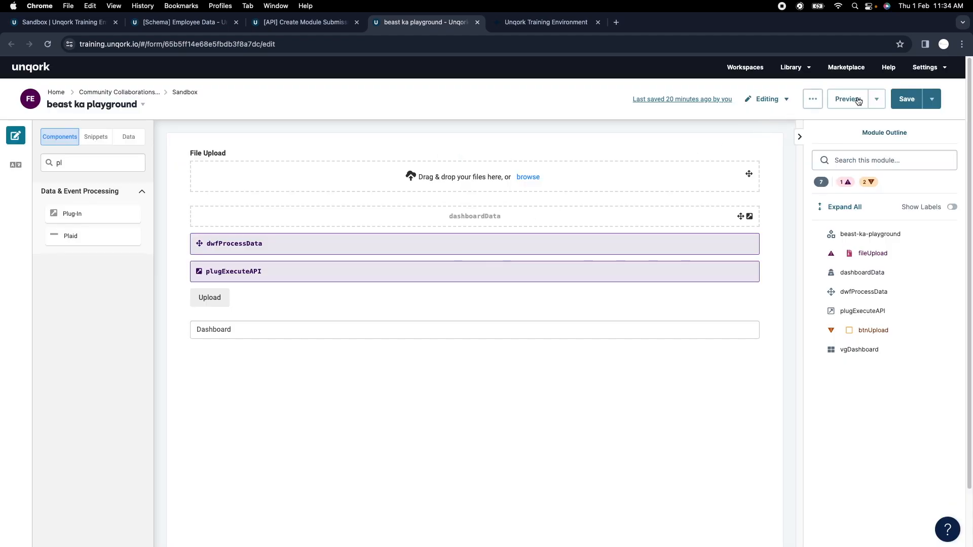
{"action": "left_click", "coordinate": [906, 99]}
Set the Upload button's action type to Event and have it trigger plugExecuteAPI on click
{"action": "mouse_move", "coordinate": [394, 294]}
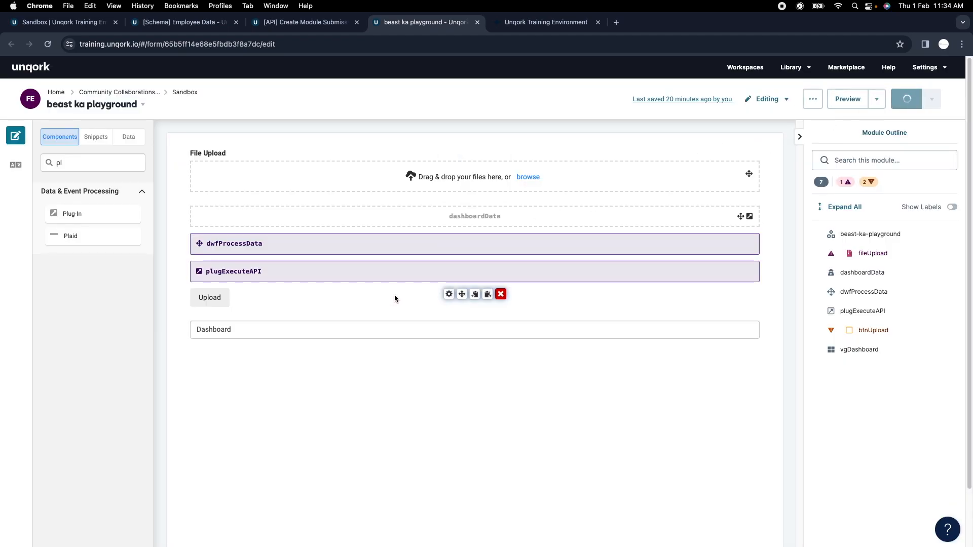
{"action": "left_click", "coordinate": [448, 294]}
{"action": "scroll", "coordinate": [518, 346], "scroll_direction": "down", "scroll_amount": 3}
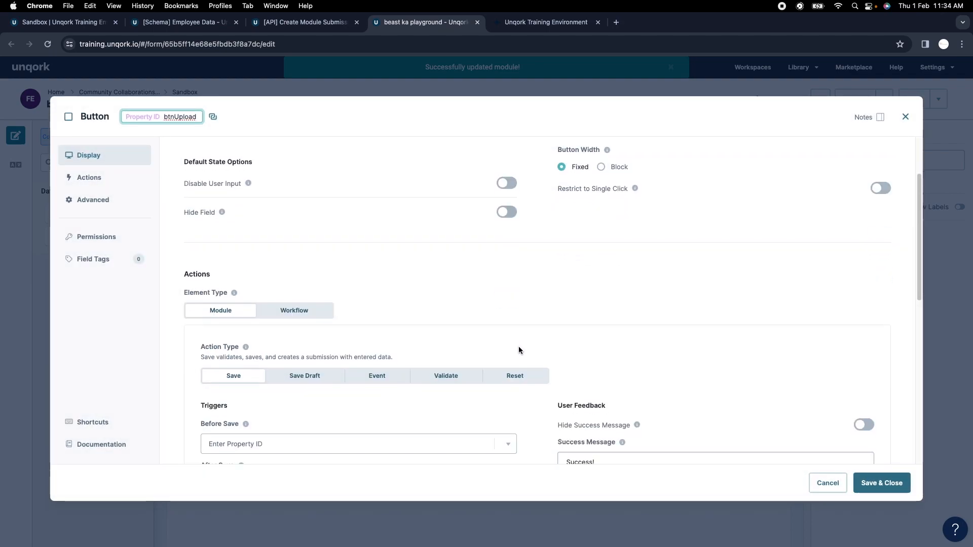
{"action": "left_click", "coordinate": [386, 374]}
{"action": "scroll", "coordinate": [499, 339], "scroll_direction": "down", "scroll_amount": 4}
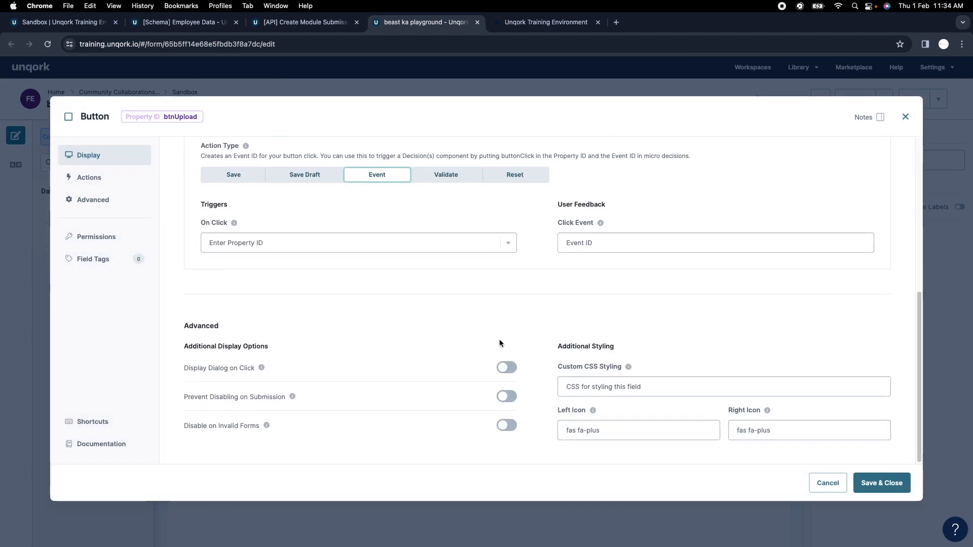
{"action": "left_click", "coordinate": [279, 243]}
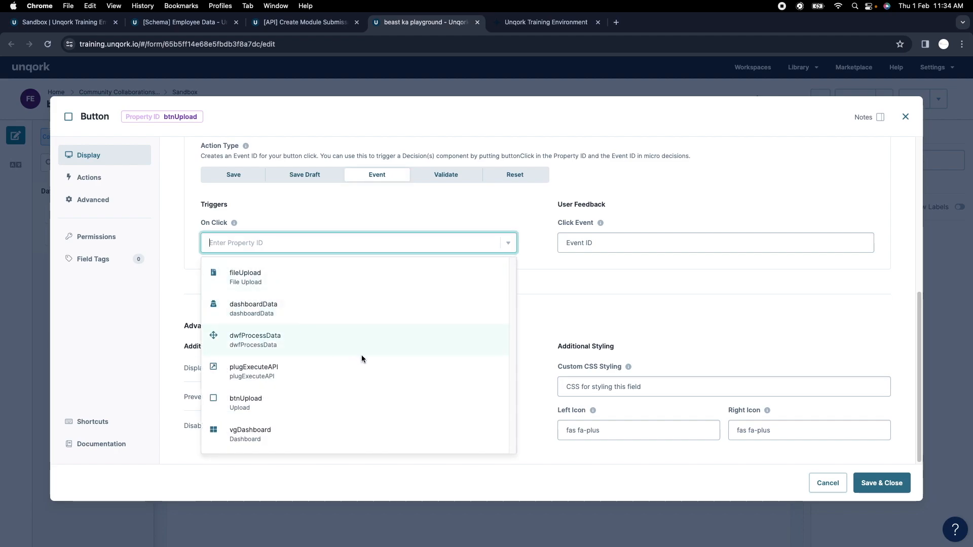
{"action": "left_click", "coordinate": [274, 370]}
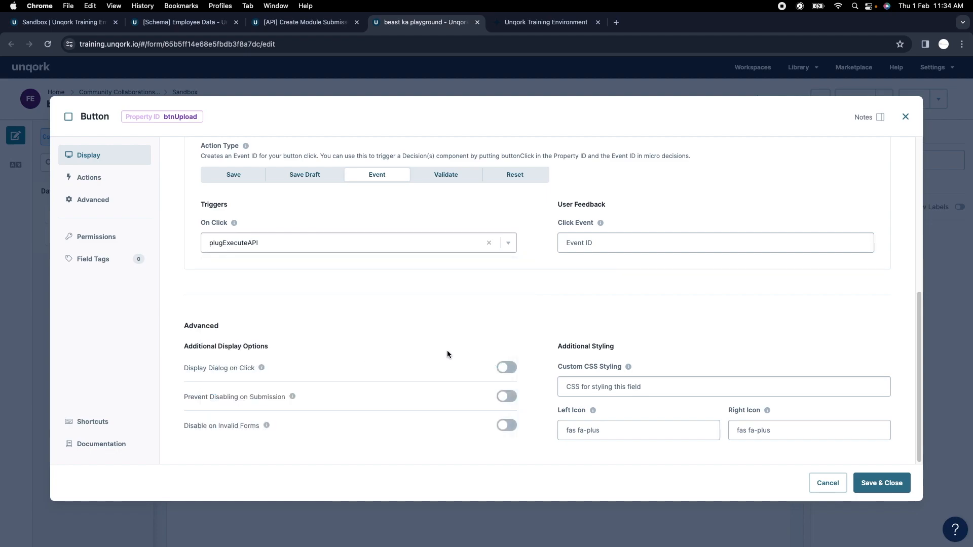
Change the Upload button's property ID to btnTriggerAPI
{"action": "scroll", "coordinate": [552, 346], "scroll_direction": "up", "scroll_amount": 6}
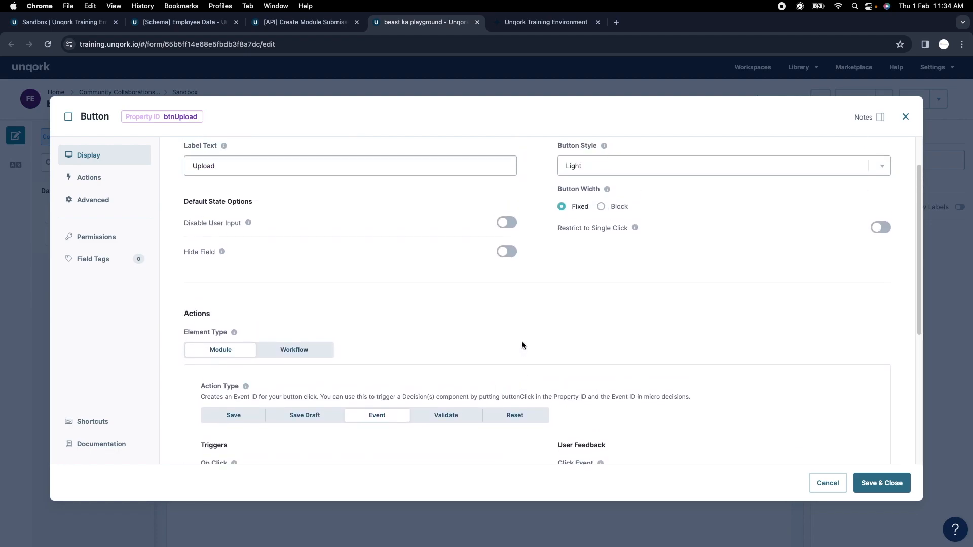
{"action": "left_click", "coordinate": [200, 117]}
{"action": "double_click", "coordinate": [199, 116]}
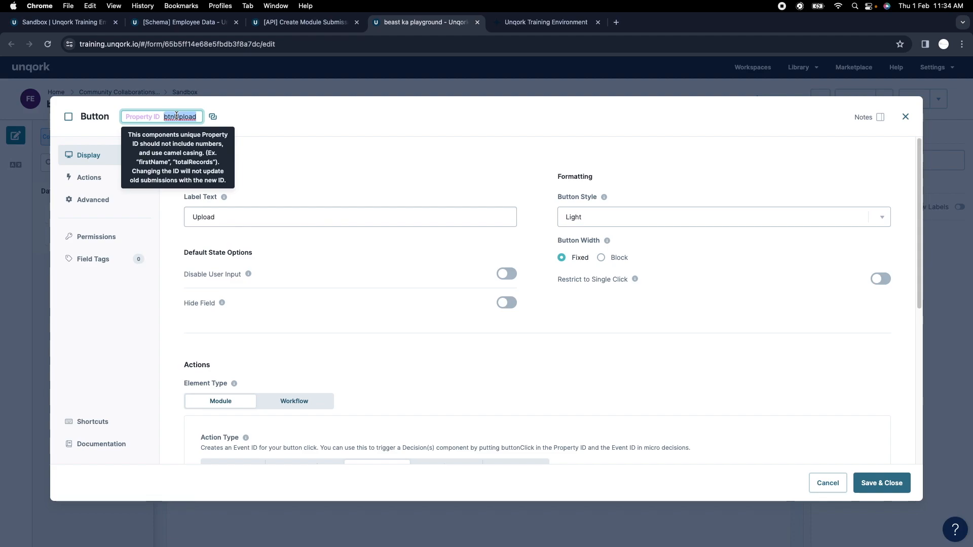
{"action": "type", "text": "btn"}
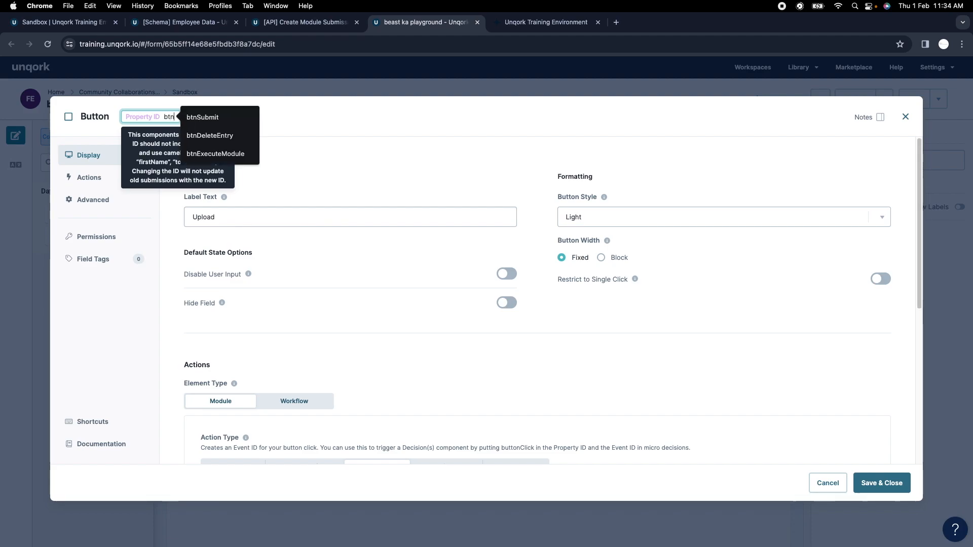
{"action": "type", "text": "Trig"}
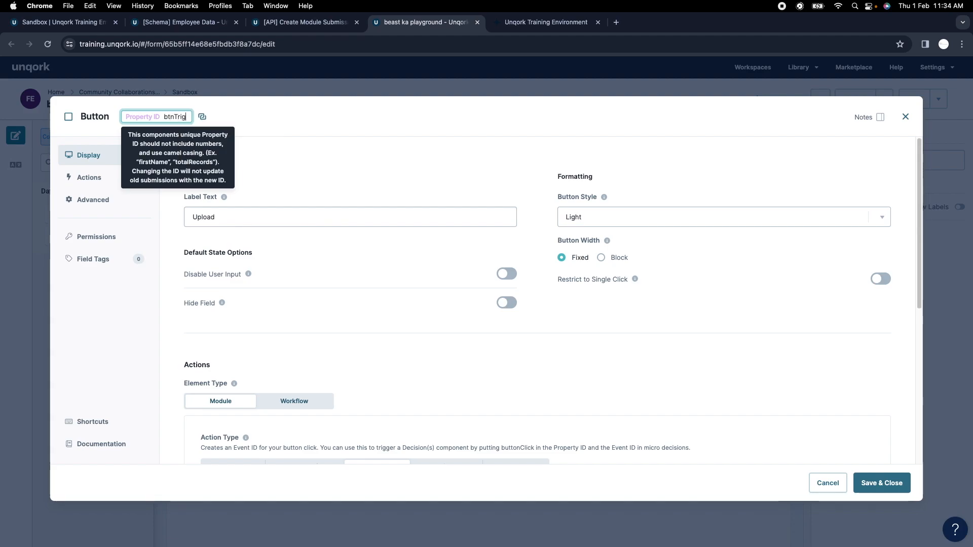
{"action": "type", "text": "gerAPI"}
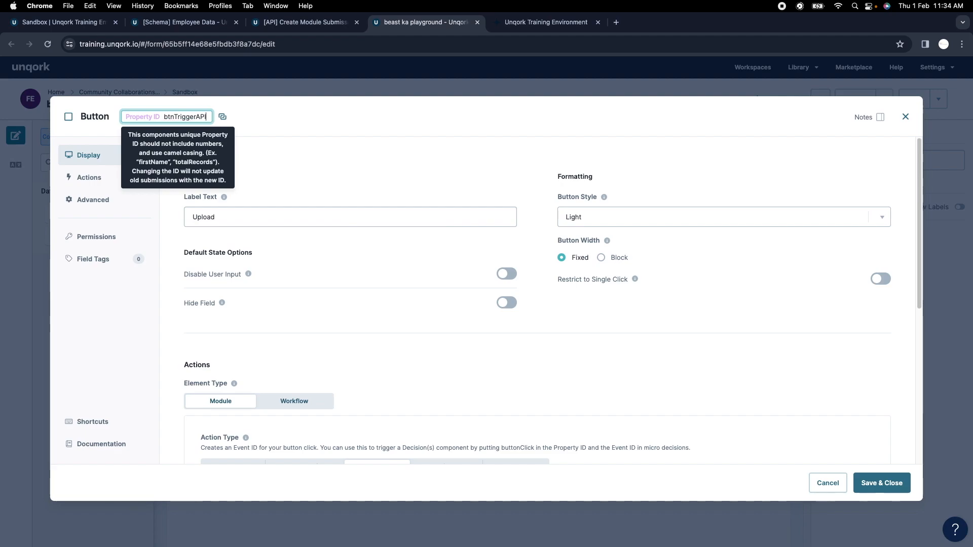
Set the button's label text to Execute, and save the button and the module
{"action": "double_click", "coordinate": [229, 217]}
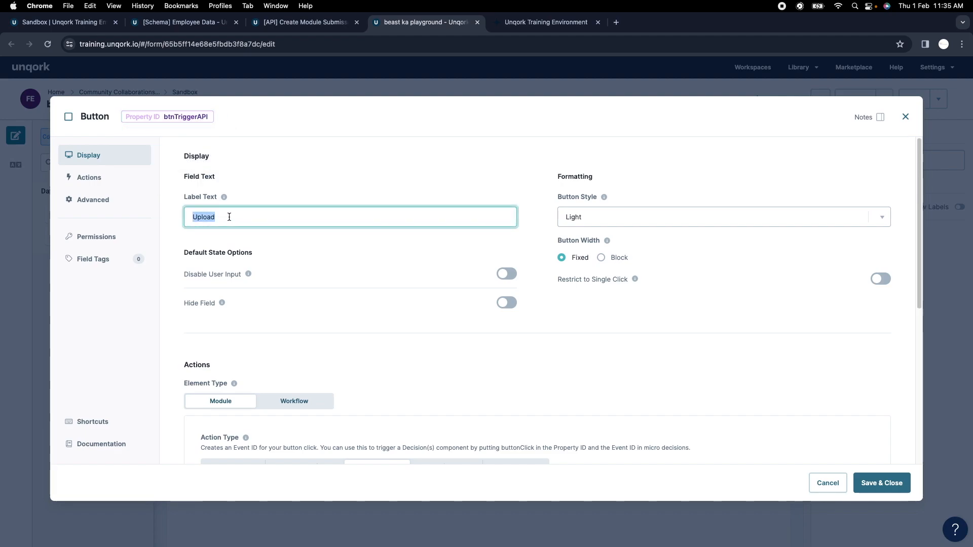
{"action": "type", "text": "Ex"}
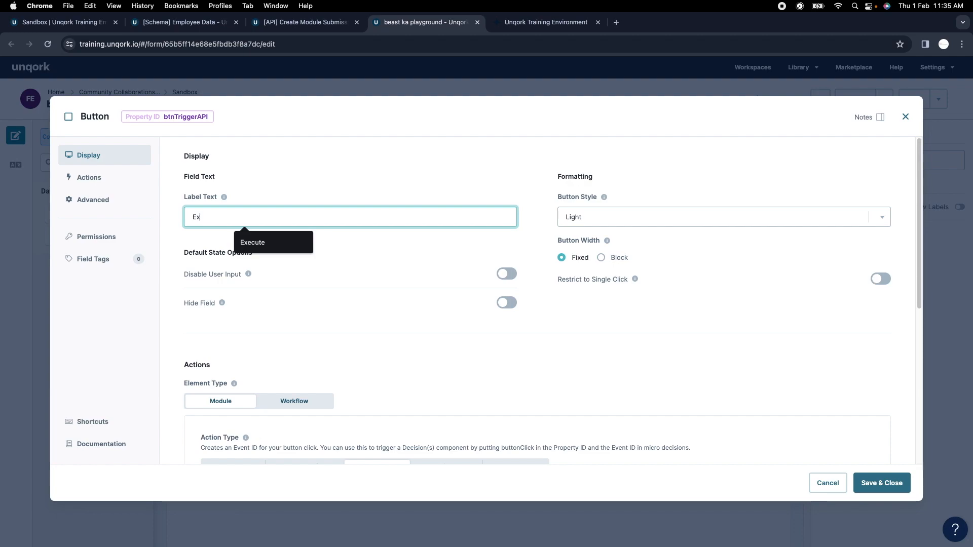
{"action": "type", "text": "cute"}
{"action": "left_click", "coordinate": [199, 217]}
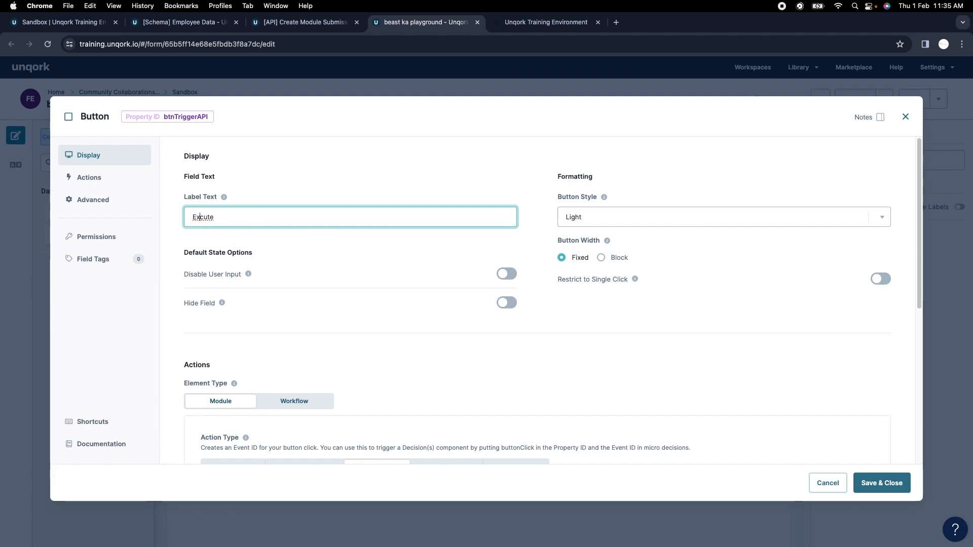
{"action": "type", "text": "e"}
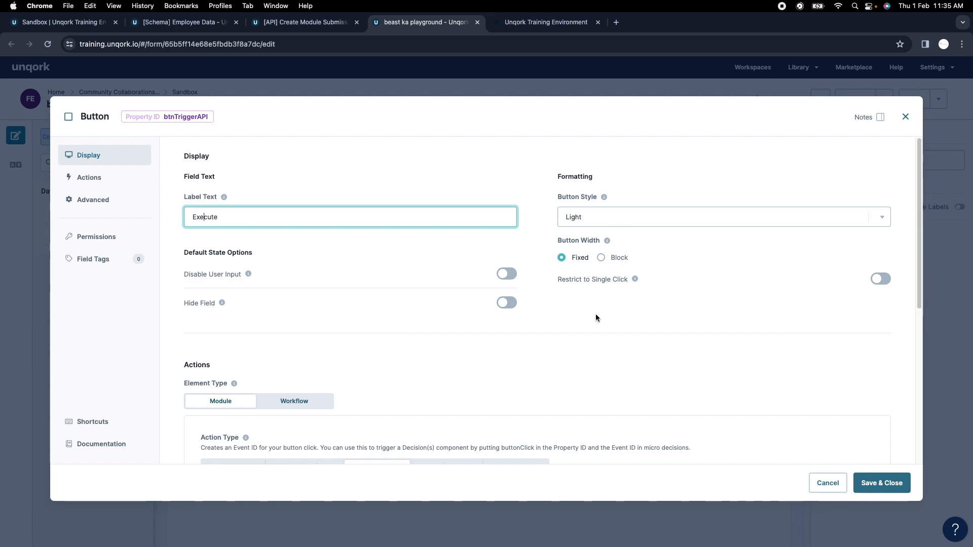
{"action": "left_click", "coordinate": [869, 481]}
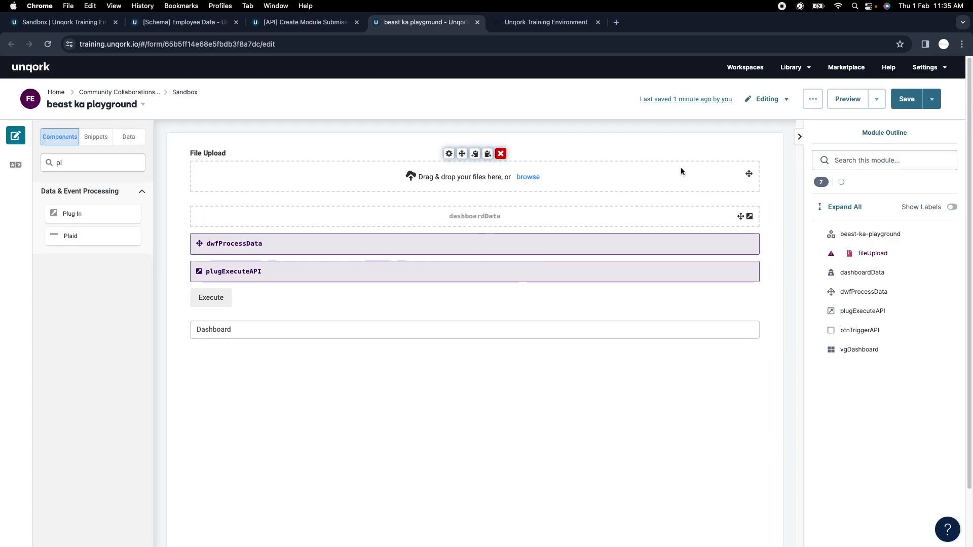
{"action": "left_click", "coordinate": [893, 102]}
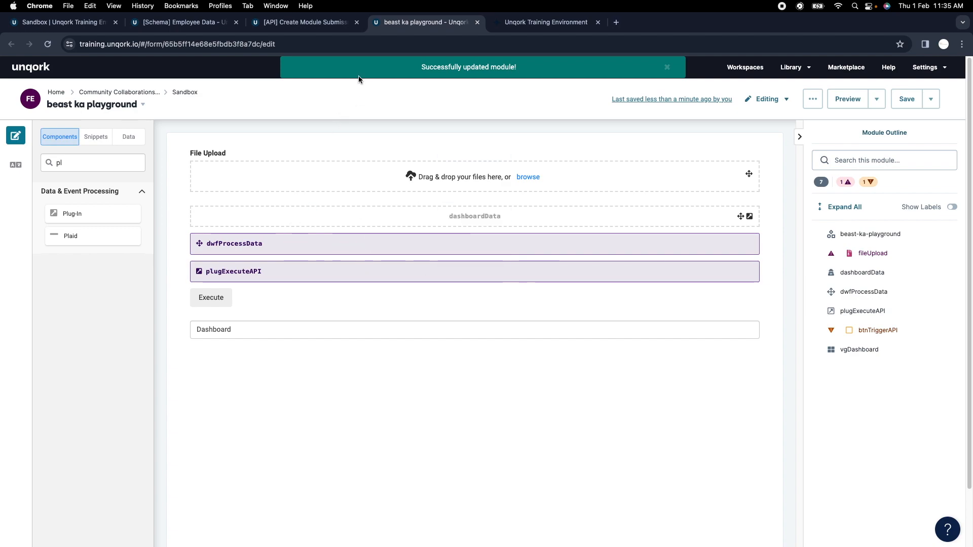
Reload the playground preview page and clear the browser's developer console
{"action": "left_click", "coordinate": [577, 22]}
{"action": "key", "text": "super+k"}
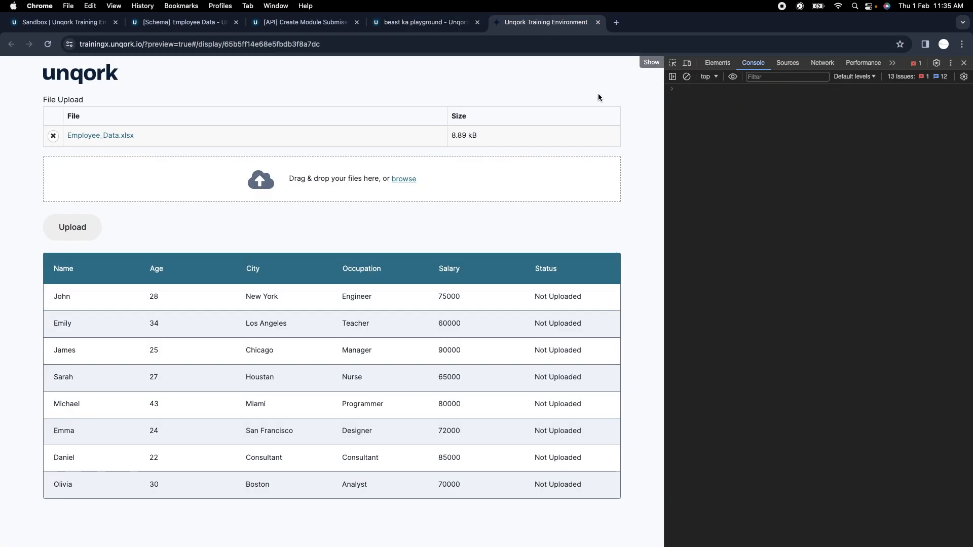
{"action": "left_click", "coordinate": [48, 44]}
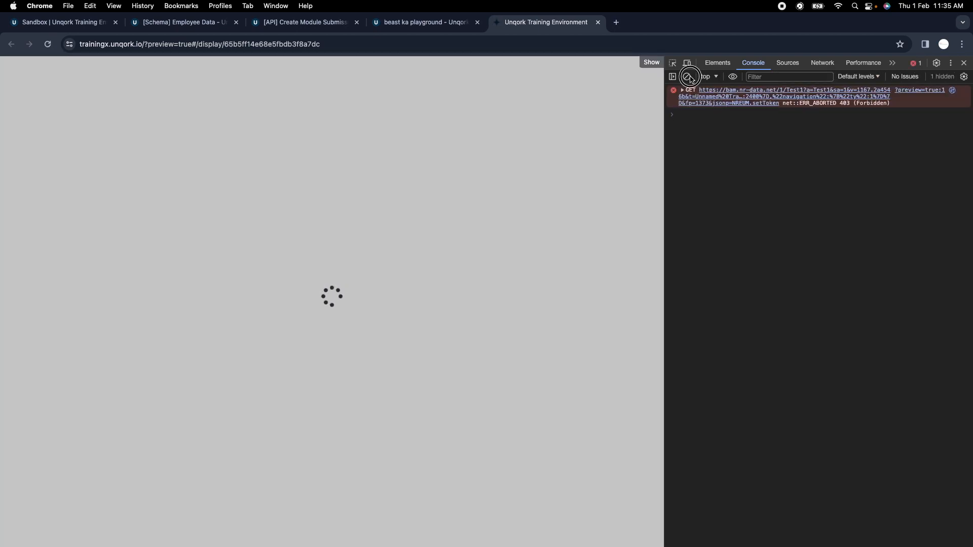
{"action": "left_click", "coordinate": [686, 77]}
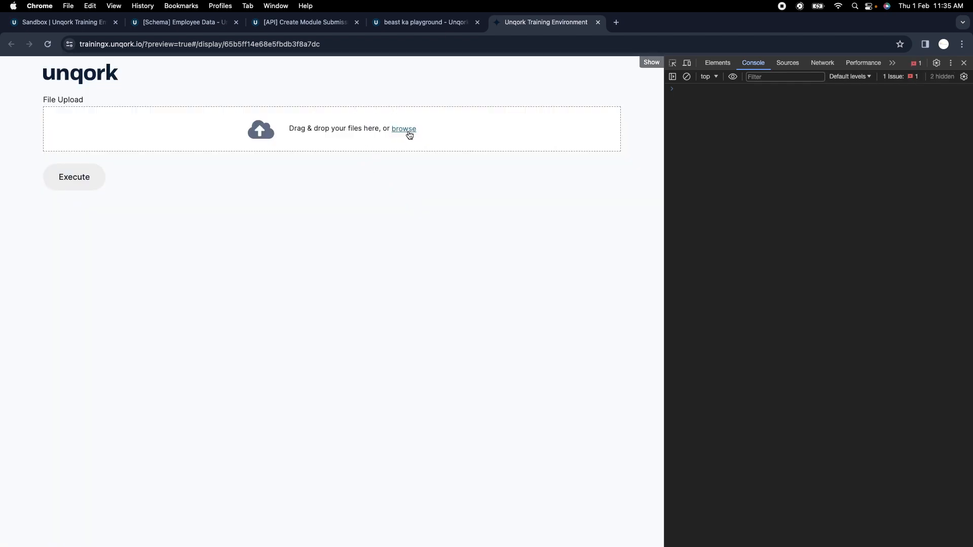
Upload Employee_Data.xlsx from Downloads to the preview's file upload field
{"action": "left_click", "coordinate": [408, 130]}
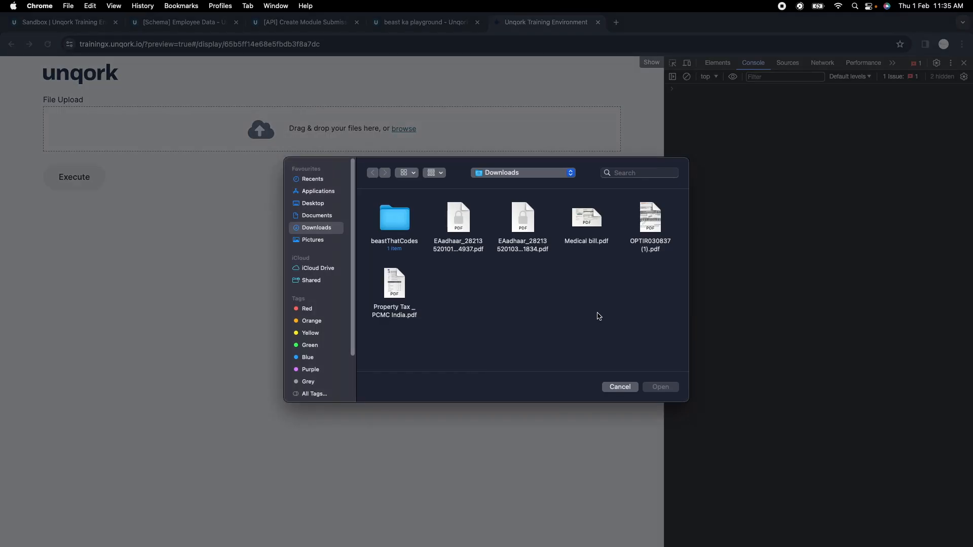
{"action": "scroll", "coordinate": [598, 317], "scroll_direction": "down", "scroll_amount": 1}
{"action": "left_click", "coordinate": [582, 328]}
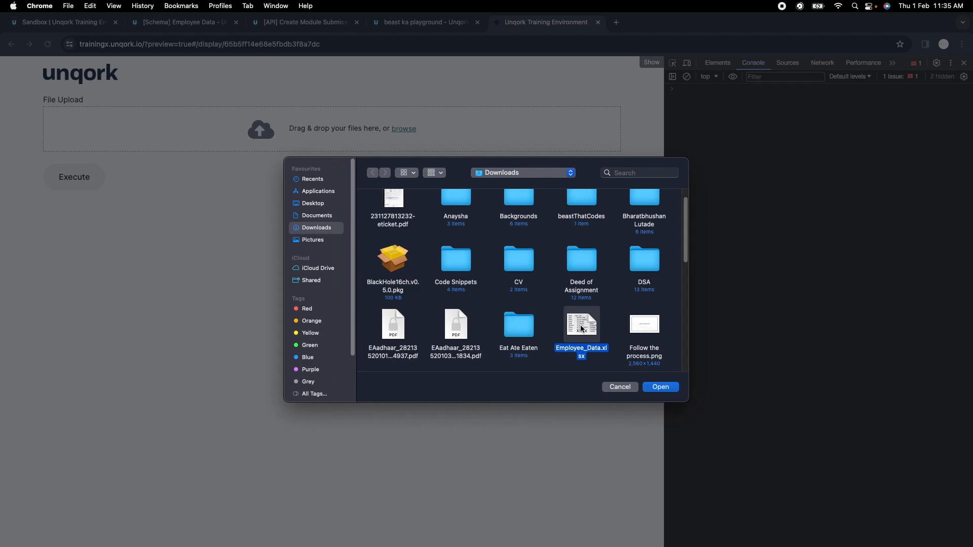
{"action": "left_click", "coordinate": [659, 387]}
Clear the console and the network log, and run the API call with the Execute button while recording network requests
{"action": "left_click", "coordinate": [686, 77]}
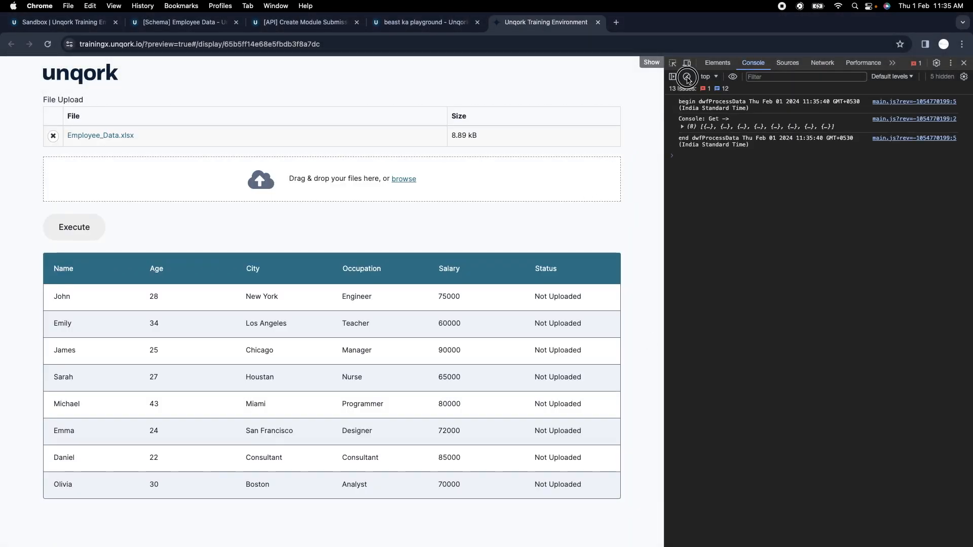
{"action": "left_click", "coordinate": [821, 62]}
{"action": "left_click", "coordinate": [687, 78]}
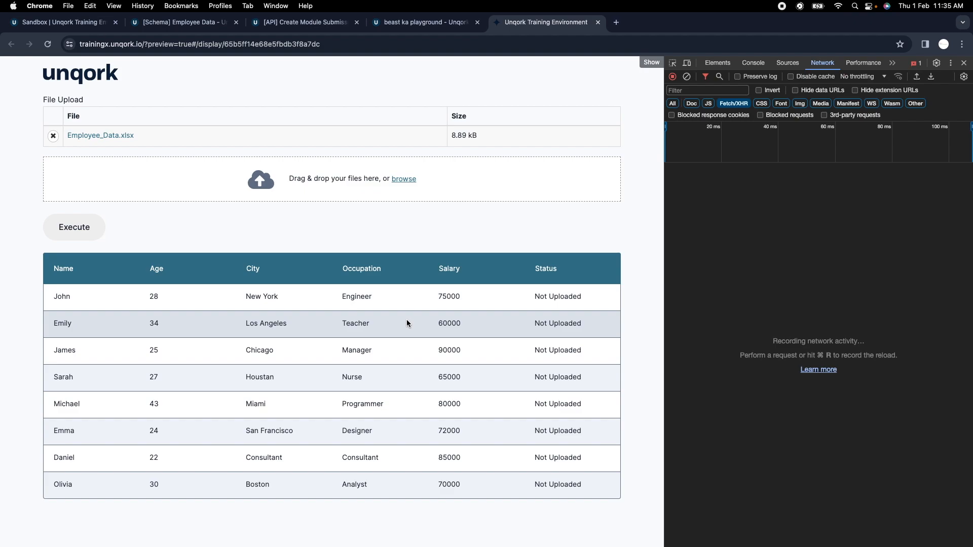
{"action": "left_click", "coordinate": [91, 234]}
Inspect the execute request's payload down to the employee rows, and copy its data object
{"action": "left_click", "coordinate": [718, 183]}
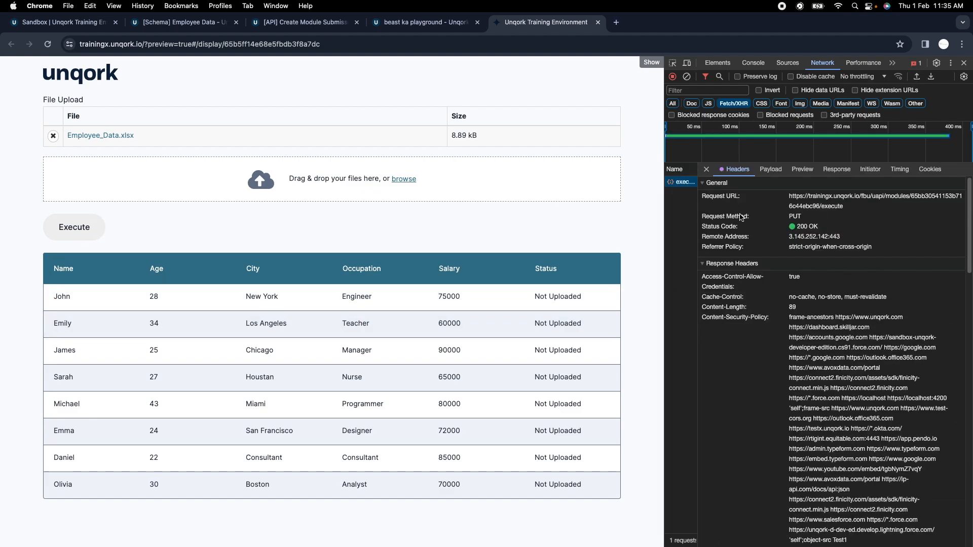
{"action": "left_click", "coordinate": [770, 169]}
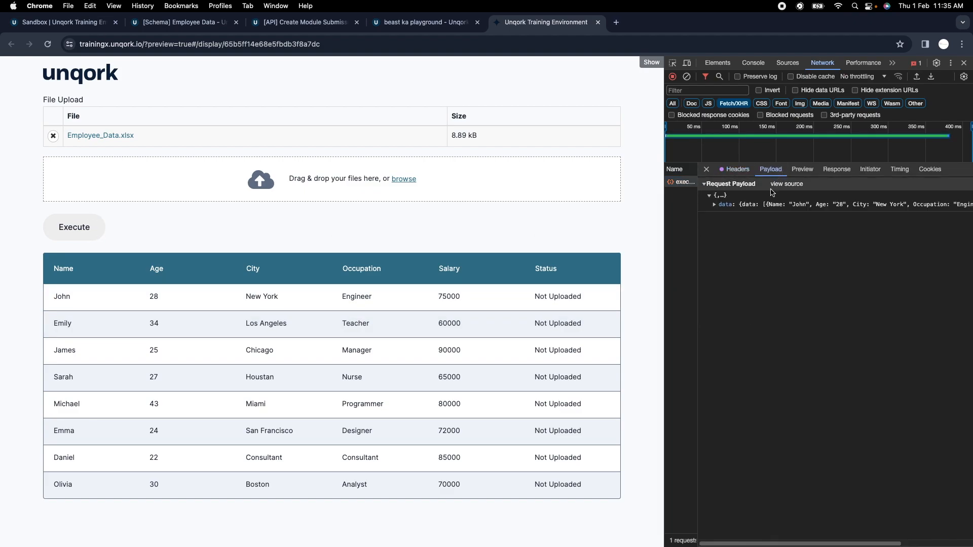
{"action": "left_click", "coordinate": [715, 205]}
{"action": "left_click", "coordinate": [719, 212]}
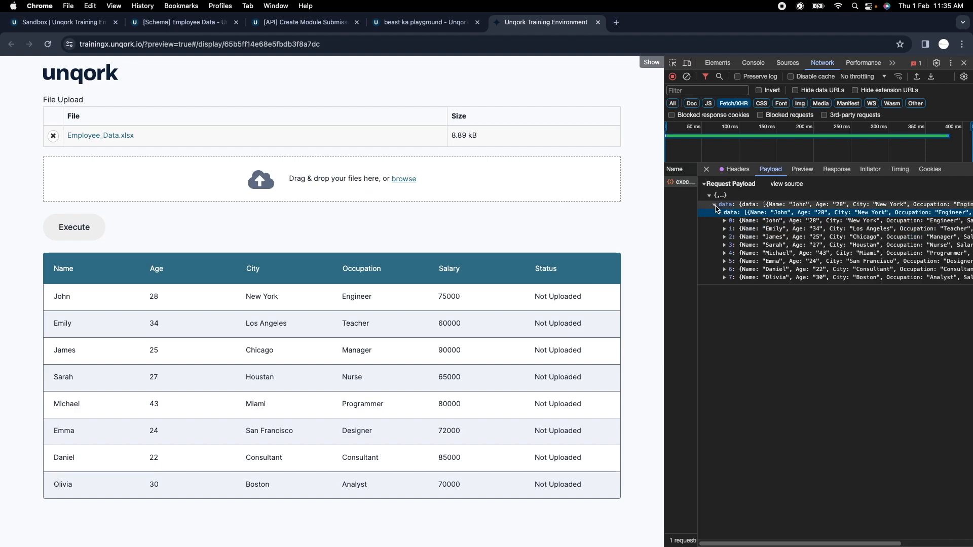
{"action": "left_click", "coordinate": [714, 204]}
{"action": "right_click", "coordinate": [719, 204]}
{"action": "left_click", "coordinate": [744, 232]}
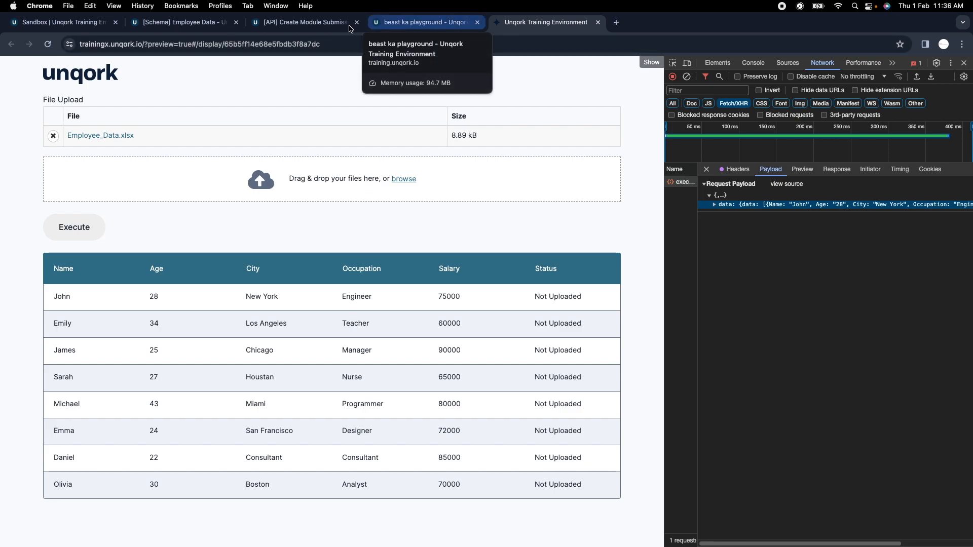
Open the server-side execution testing page for the [API] Create Module Submission module
{"action": "left_click", "coordinate": [319, 25]}
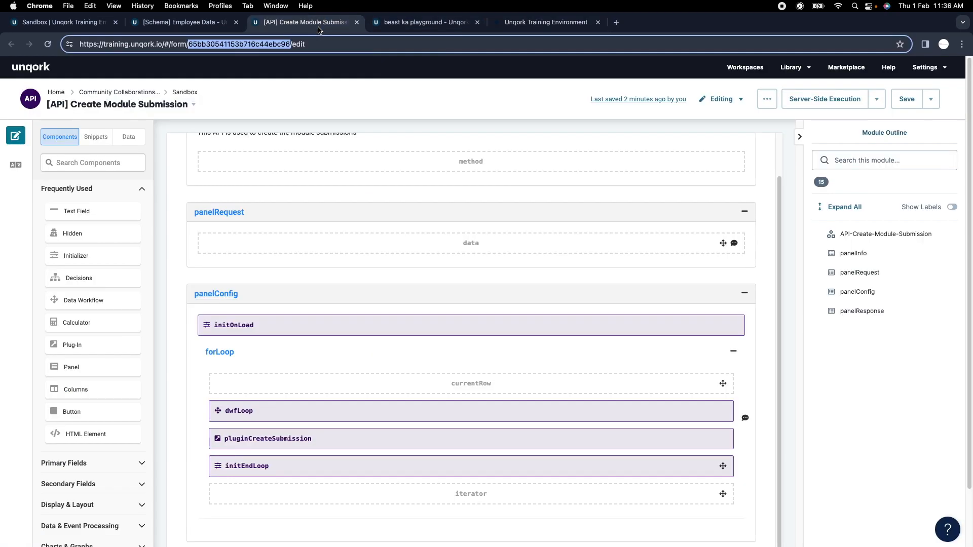
{"action": "left_click", "coordinate": [814, 97]}
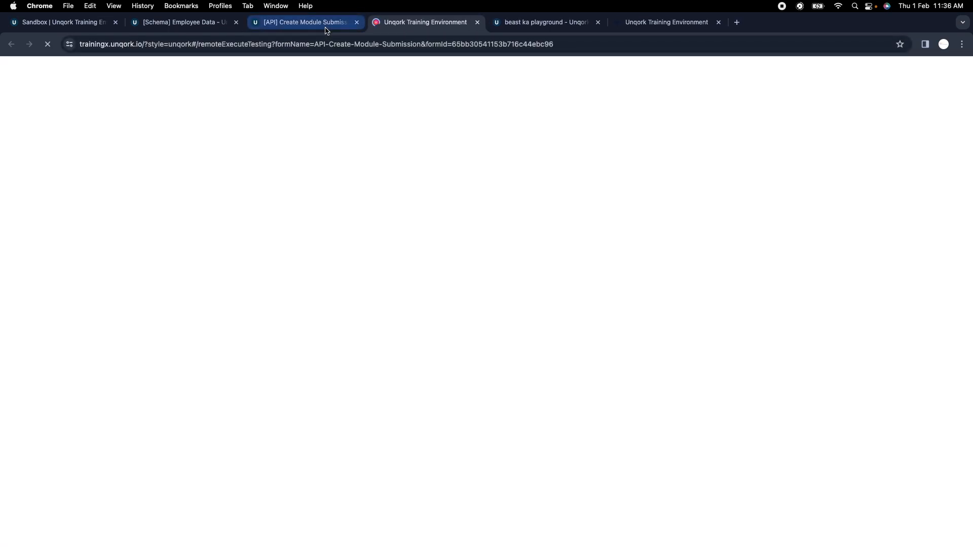
{"action": "left_click", "coordinate": [325, 23]}
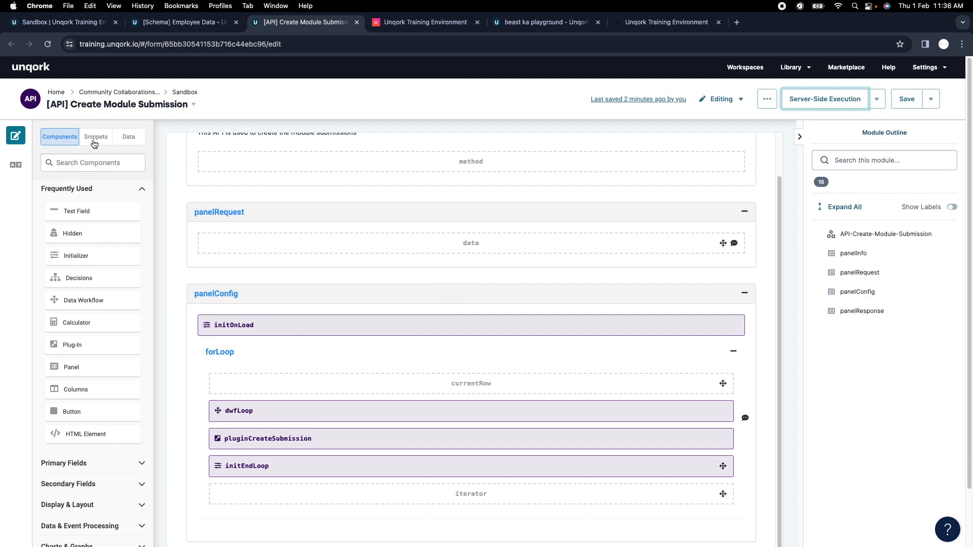
{"action": "left_click", "coordinate": [445, 22]}
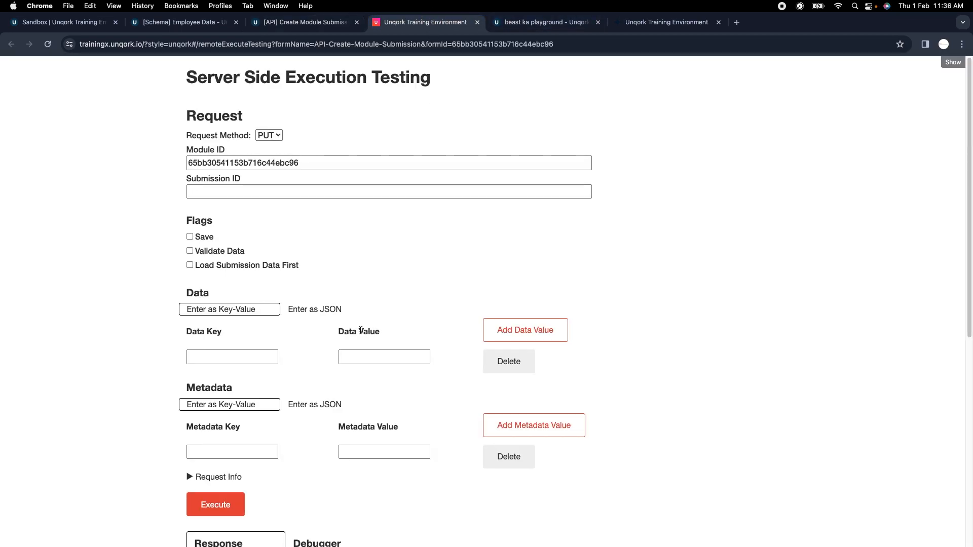
Switch the test request's data to JSON entry and fill it with the copied employee data object
{"action": "left_click", "coordinate": [324, 309]}
{"action": "left_click", "coordinate": [308, 335]}
{"action": "key", "text": "super+a"}
{"action": "key", "text": "super+v"}
{"action": "scroll", "coordinate": [308, 370], "scroll_direction": "up", "scroll_amount": 10}
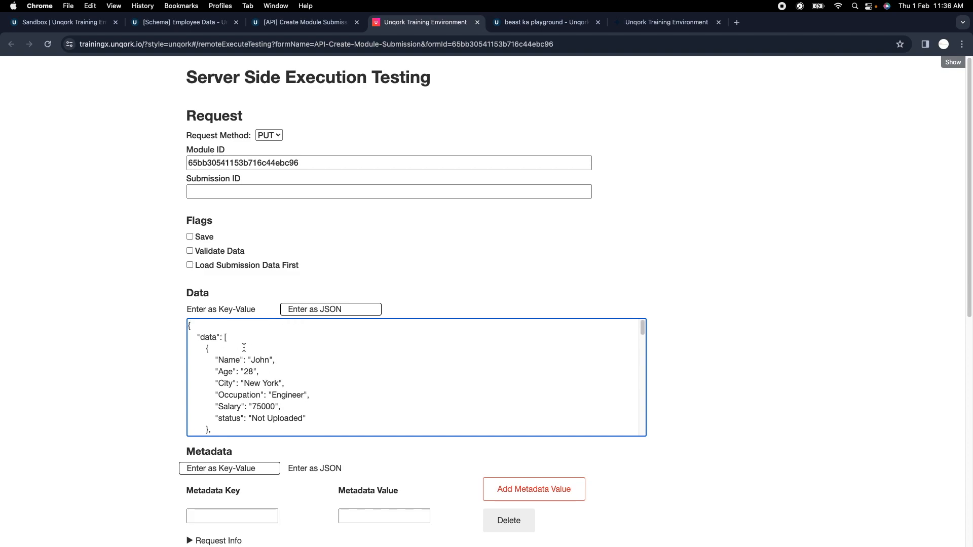
Expand the request info, execute the server-side test and check its execution in the debugger
{"action": "scroll", "coordinate": [536, 283], "scroll_direction": "down", "scroll_amount": 6}
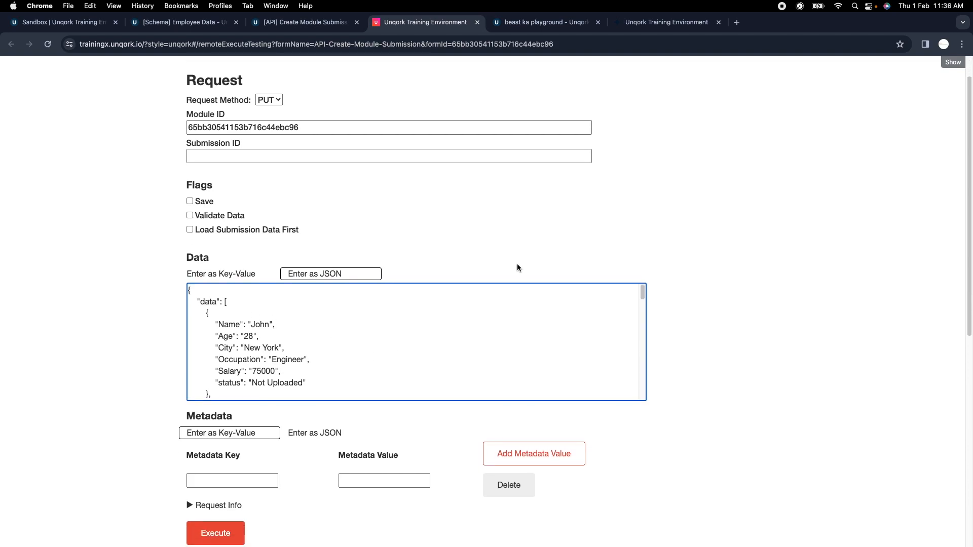
{"action": "left_click", "coordinate": [217, 251]}
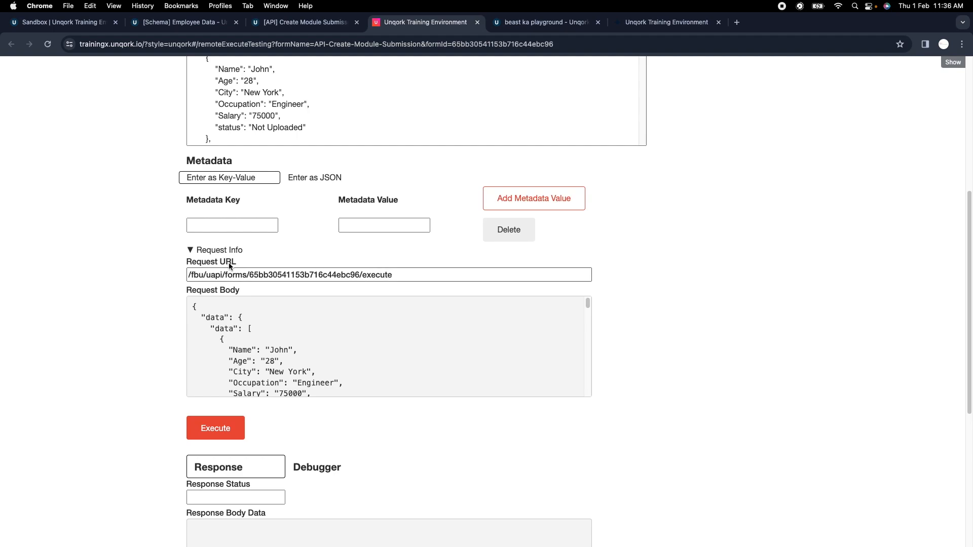
{"action": "left_click", "coordinate": [228, 423]}
{"action": "scroll", "coordinate": [405, 414], "scroll_direction": "down", "scroll_amount": 4}
{"action": "left_click", "coordinate": [324, 277]}
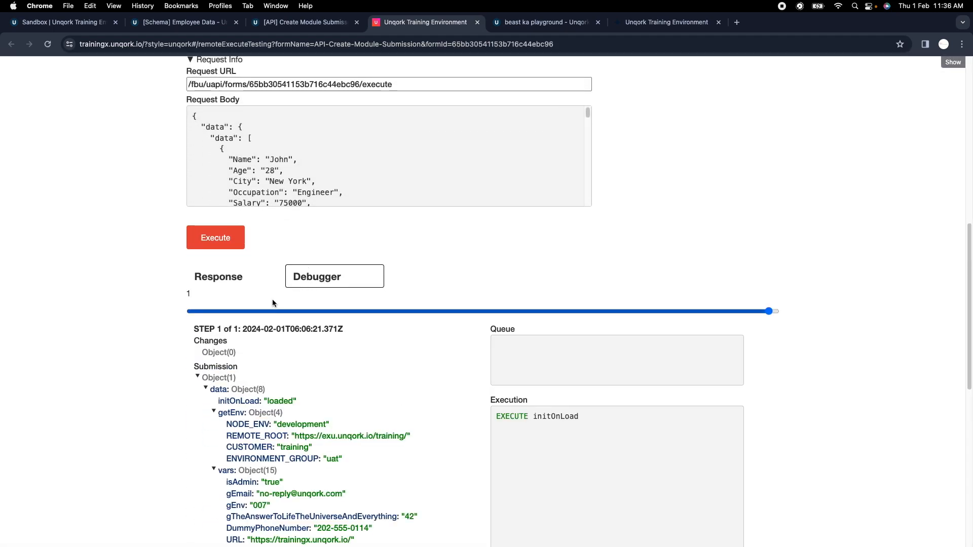
{"action": "scroll", "coordinate": [405, 289], "scroll_direction": "up", "scroll_amount": 10}
{"action": "left_click", "coordinate": [262, 343]}
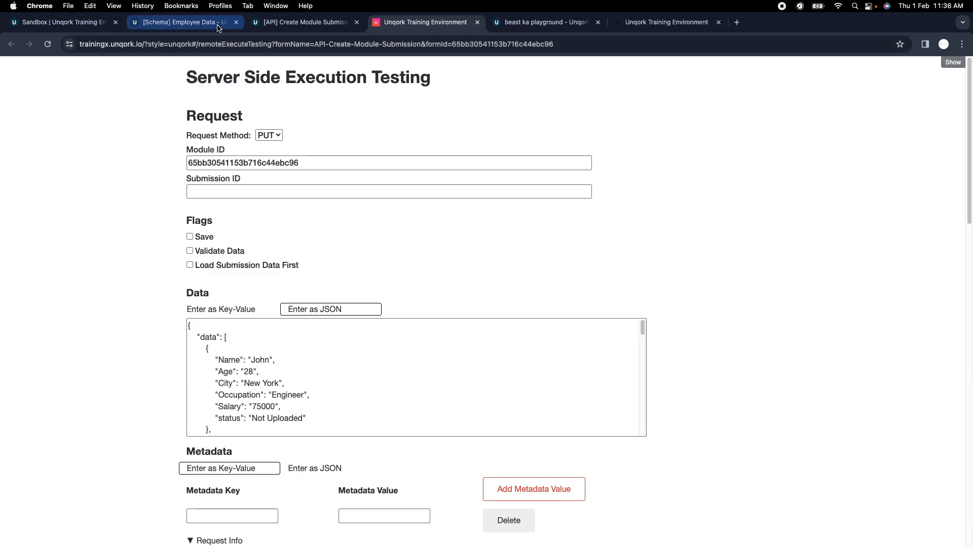
In the API module's initOnLoad initializer, choose dwfLoop as the property of the first output row
{"action": "left_click", "coordinate": [258, 24]}
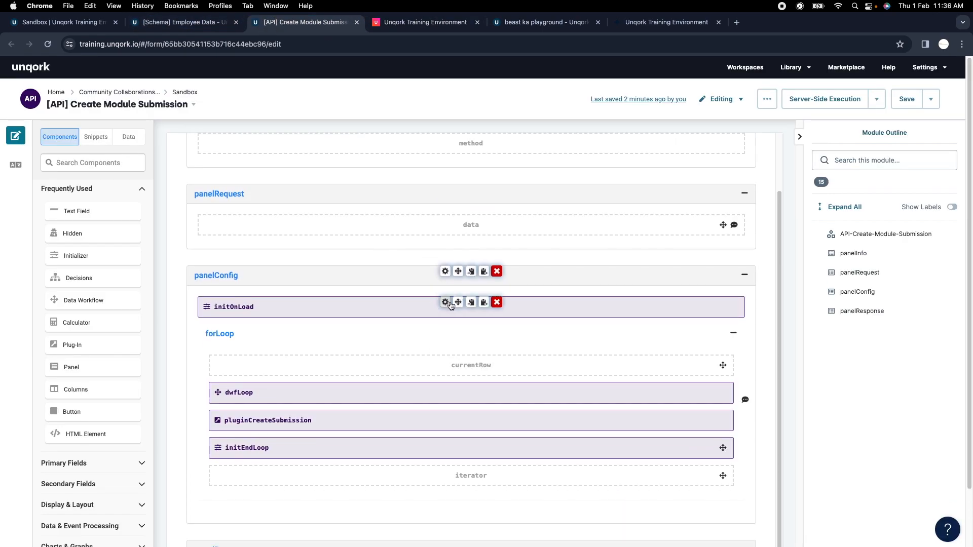
{"action": "left_click", "coordinate": [446, 305]}
{"action": "scroll", "coordinate": [608, 370], "scroll_direction": "down", "scroll_amount": 5}
{"action": "left_click", "coordinate": [327, 358]}
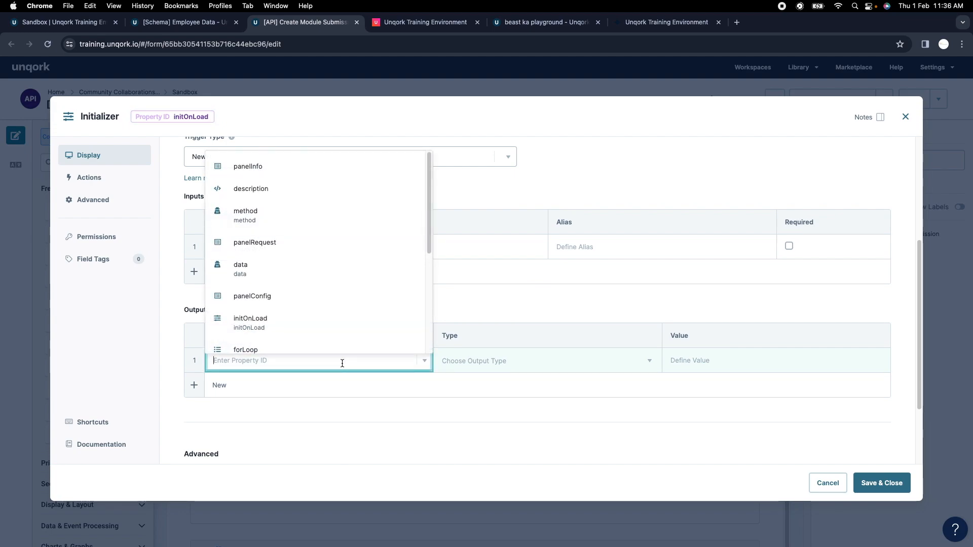
{"action": "type", "text": "dwf"}
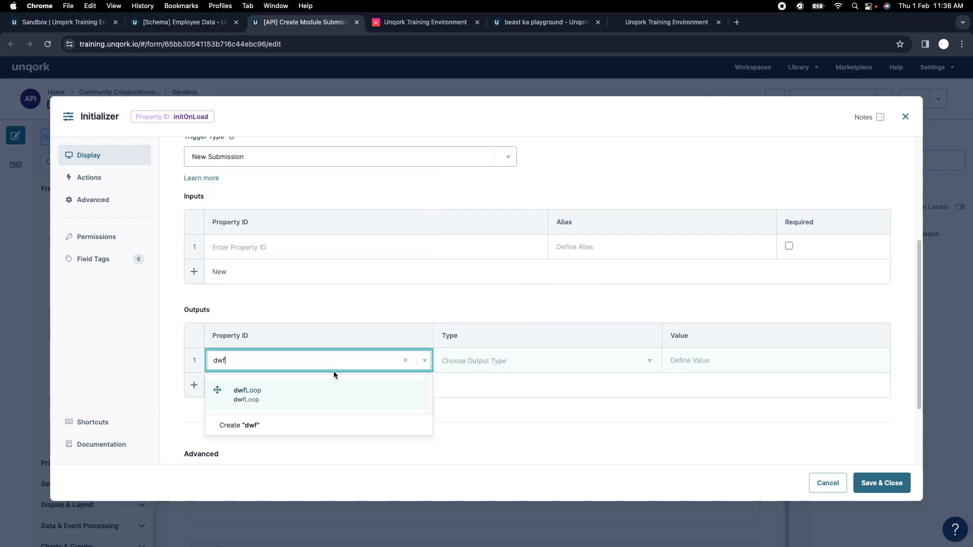
{"action": "left_click", "coordinate": [314, 393]}
Give the dwfLoop output the type trigger and the value GO, and save both the initializer and the API module
{"action": "left_click", "coordinate": [517, 355]}
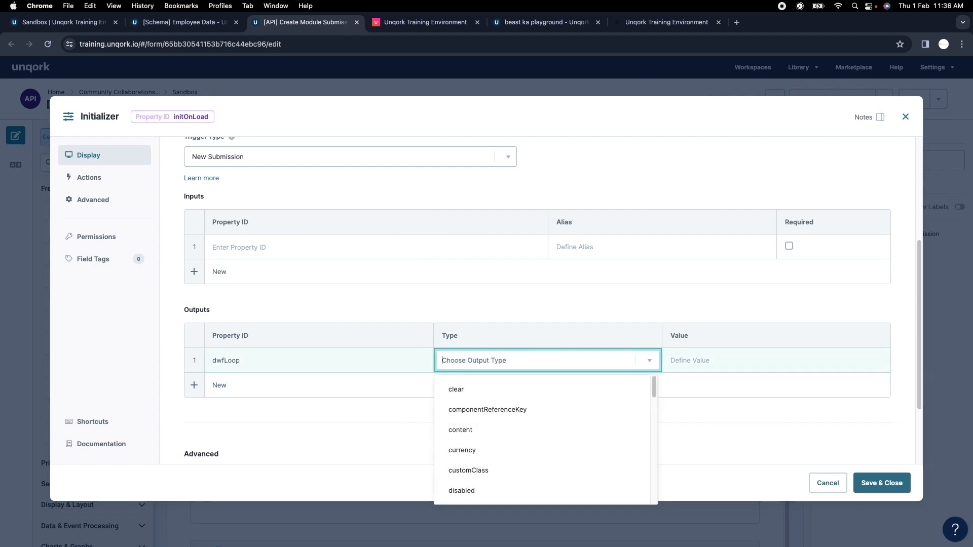
{"action": "type", "text": "trig"}
{"action": "left_click", "coordinate": [494, 390]}
{"action": "left_click", "coordinate": [695, 361]}
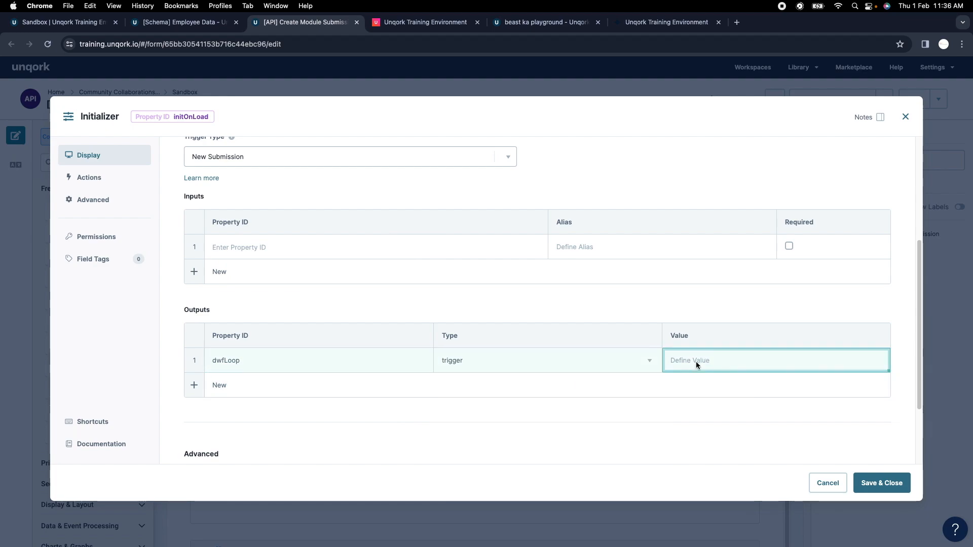
{"action": "type", "text": "GO"}
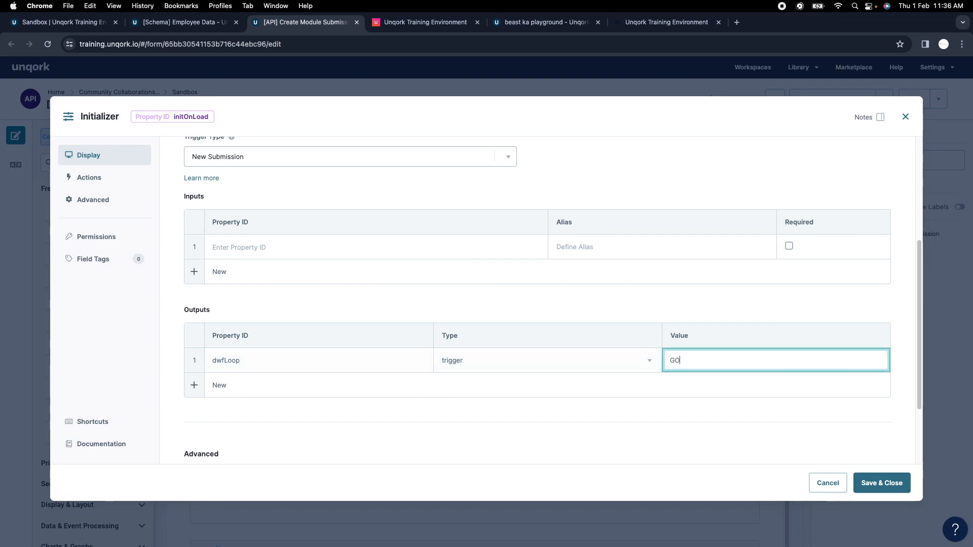
{"action": "left_click", "coordinate": [874, 488]}
{"action": "left_click", "coordinate": [915, 100]}
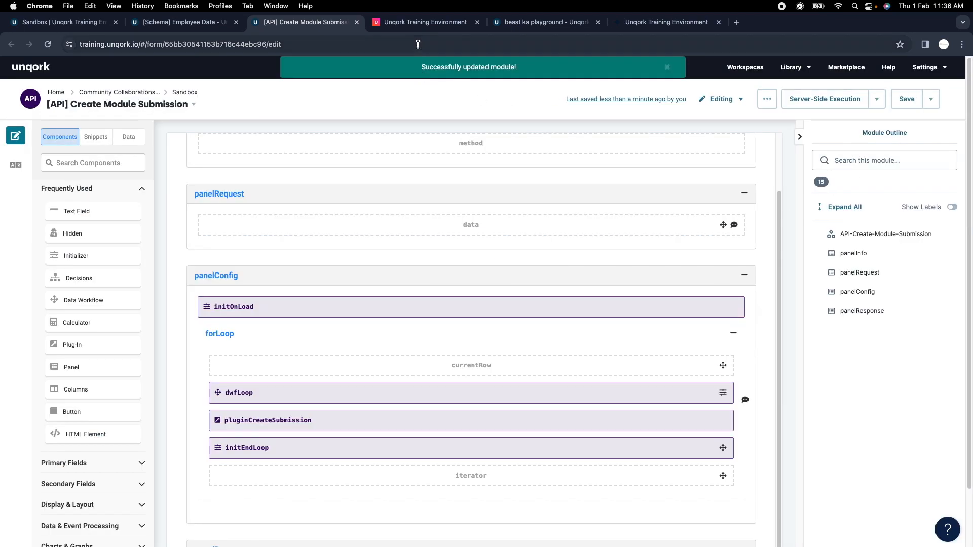
{"action": "left_click", "coordinate": [413, 31]}
{"action": "scroll", "coordinate": [506, 355], "scroll_direction": "down", "scroll_amount": 1}
{"action": "left_click", "coordinate": [304, 22]}
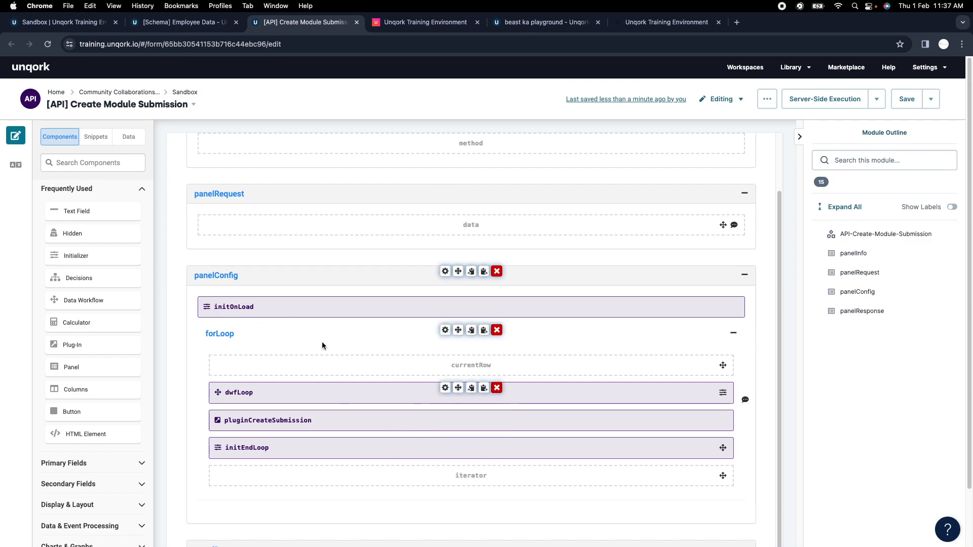
{"action": "left_click", "coordinate": [172, 22]}
{"action": "left_click", "coordinate": [519, 24]}
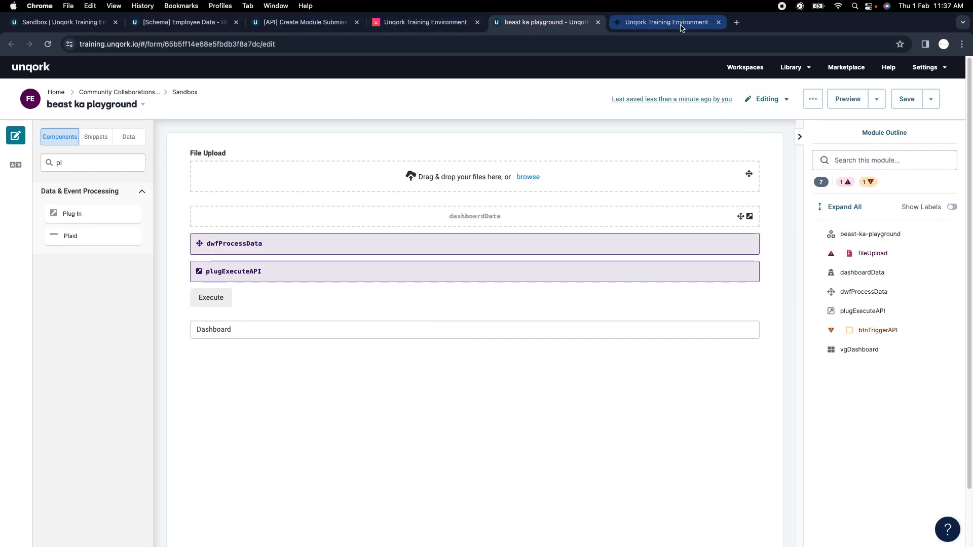
{"action": "left_click", "coordinate": [304, 22]}
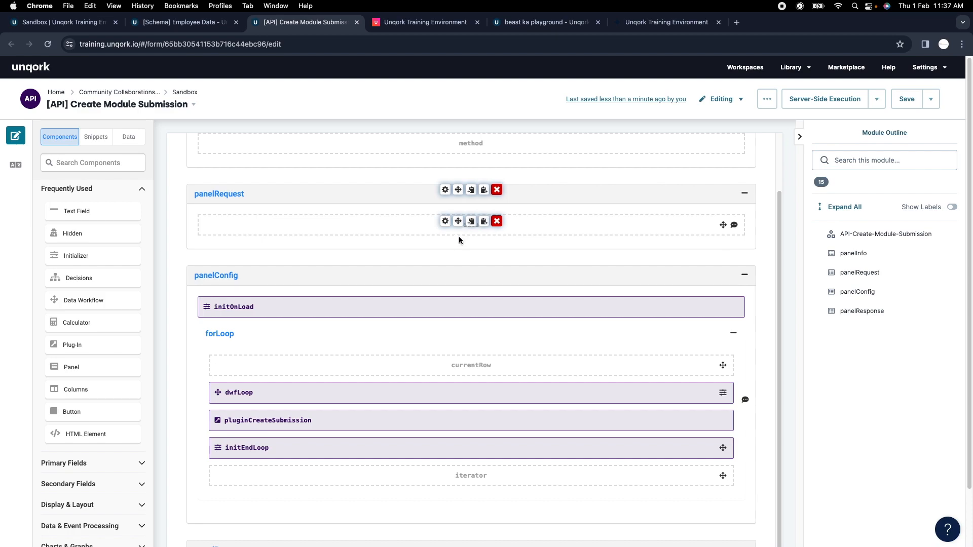
Execute the server-side test of the API module again and look through the debugger's first step
{"action": "left_click", "coordinate": [425, 22]}
{"action": "scroll", "coordinate": [689, 238], "scroll_direction": "down", "scroll_amount": 1}
{"action": "scroll", "coordinate": [671, 239], "scroll_direction": "down", "scroll_amount": 5}
{"action": "left_click", "coordinate": [228, 448]}
{"action": "scroll", "coordinate": [342, 379], "scroll_direction": "down", "scroll_amount": 3}
{"action": "scroll", "coordinate": [369, 457], "scroll_direction": "down", "scroll_amount": 6}
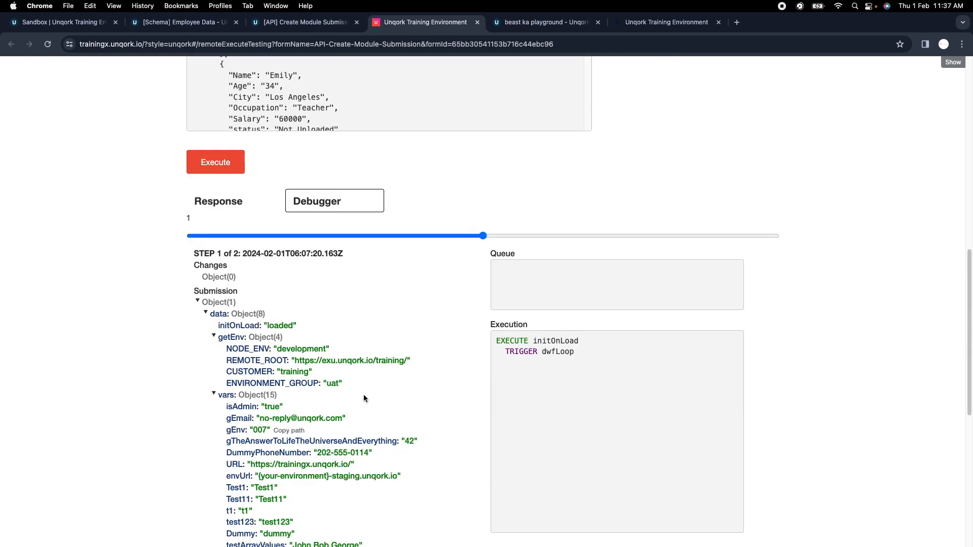
Review the test request and advance the debugger timeline to step 2 of the execution
{"action": "scroll", "coordinate": [400, 201], "scroll_direction": "up", "scroll_amount": 6}
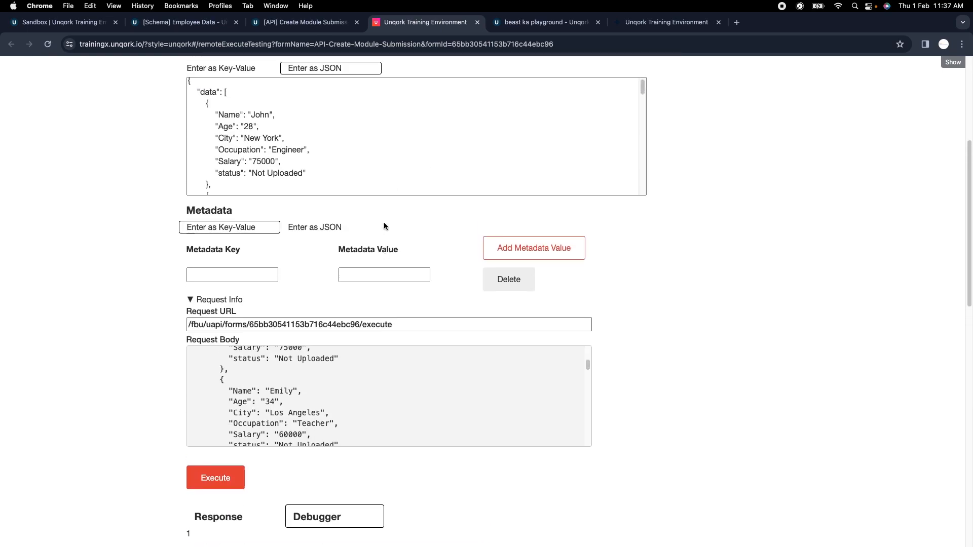
{"action": "scroll", "coordinate": [384, 226], "scroll_direction": "up", "scroll_amount": 2}
{"action": "scroll", "coordinate": [400, 269], "scroll_direction": "down", "scroll_amount": 3}
{"action": "scroll", "coordinate": [652, 349], "scroll_direction": "down", "scroll_amount": 5}
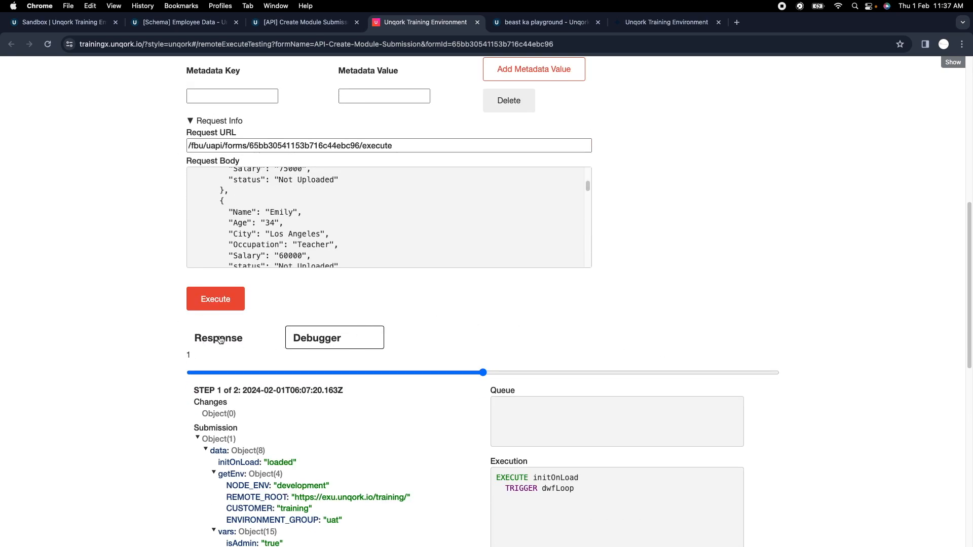
{"action": "left_click", "coordinate": [285, 373]}
{"action": "left_click", "coordinate": [358, 373]}
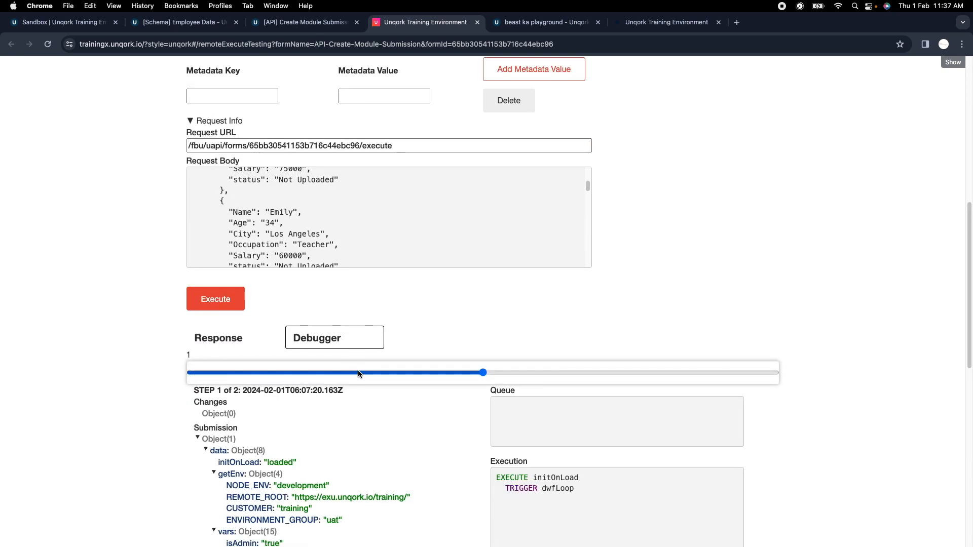
{"action": "scroll", "coordinate": [575, 427], "scroll_direction": "down", "scroll_amount": 1}
{"action": "scroll", "coordinate": [574, 427], "scroll_direction": "down", "scroll_amount": 1}
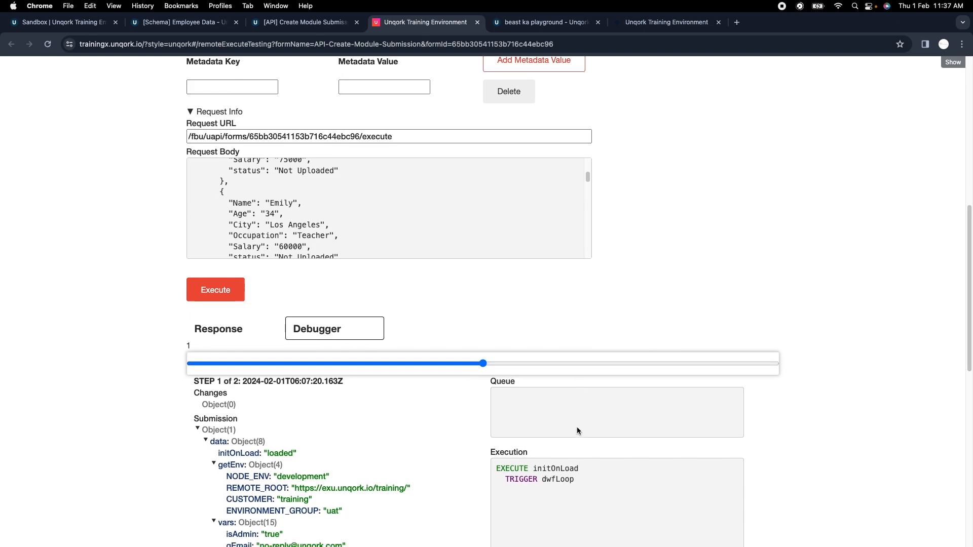
{"action": "scroll", "coordinate": [577, 426], "scroll_direction": "down", "scroll_amount": 5}
{"action": "left_click", "coordinate": [709, 260]}
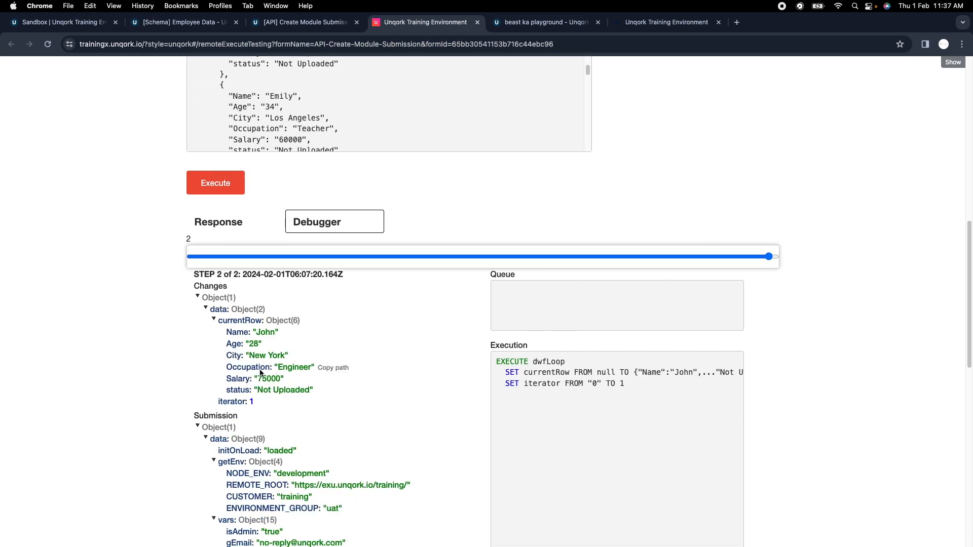
Collapse and re-expand the currentRow and data objects under the debugger's changes to inspect the row that was set
{"action": "left_click", "coordinate": [216, 324]}
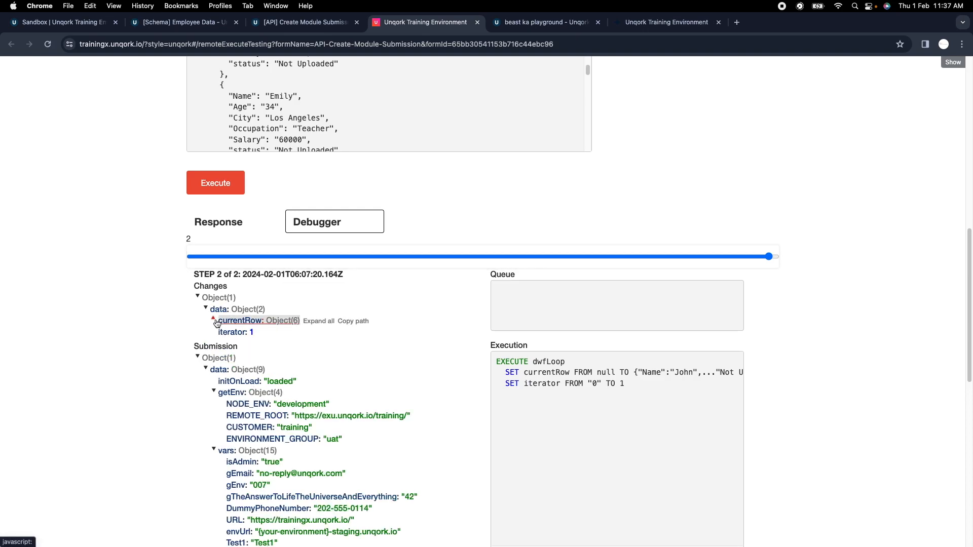
{"action": "left_click", "coordinate": [206, 308]}
{"action": "left_click", "coordinate": [205, 309]}
{"action": "left_click", "coordinate": [213, 321]}
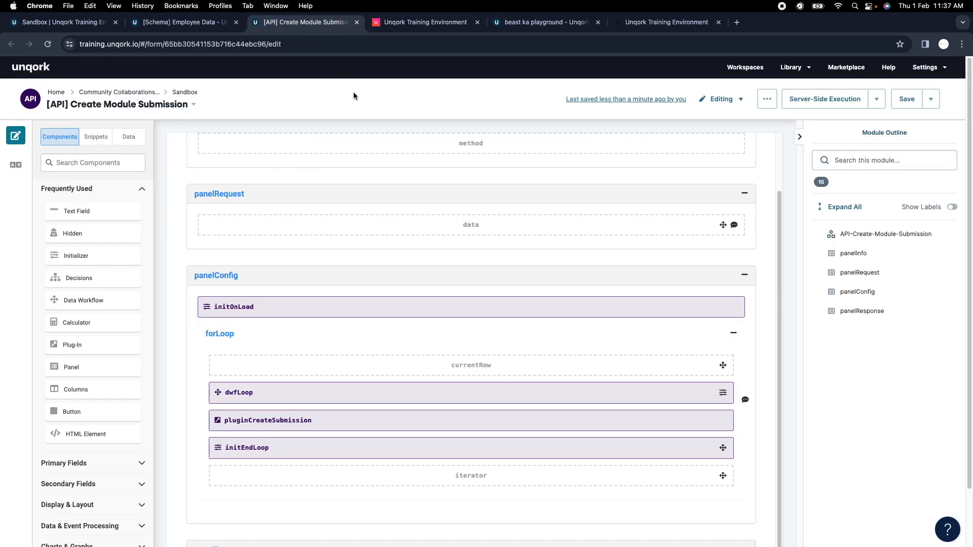
Open the API module's dwfLoop data workflow, expand its Get Current group and inspect the data input inside
{"action": "left_click", "coordinate": [309, 22]}
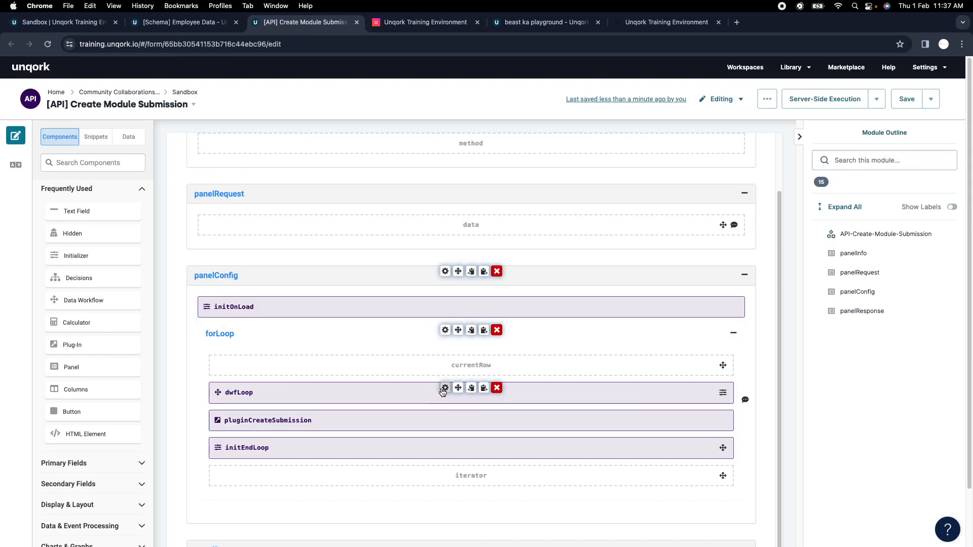
{"action": "left_click", "coordinate": [446, 388]}
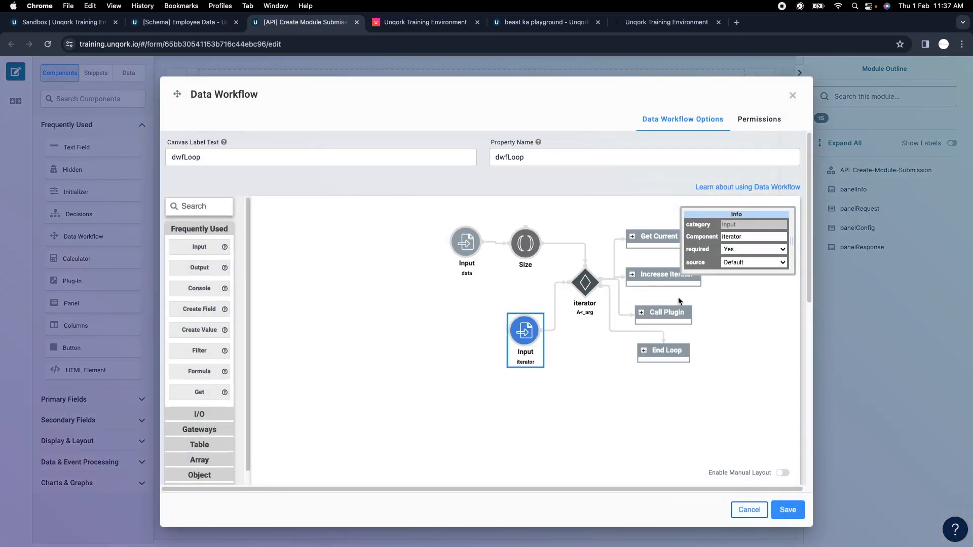
{"action": "left_click", "coordinate": [634, 235]}
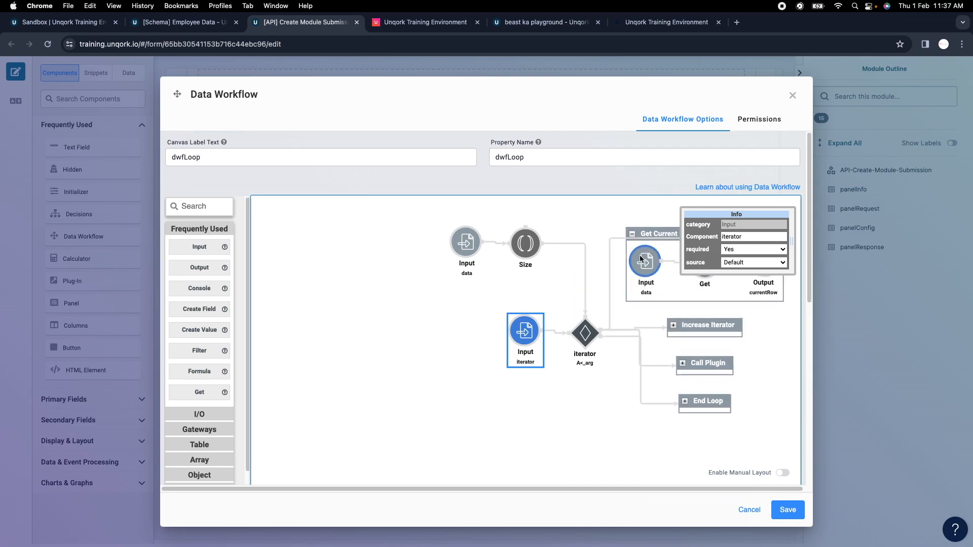
{"action": "left_click", "coordinate": [642, 268]}
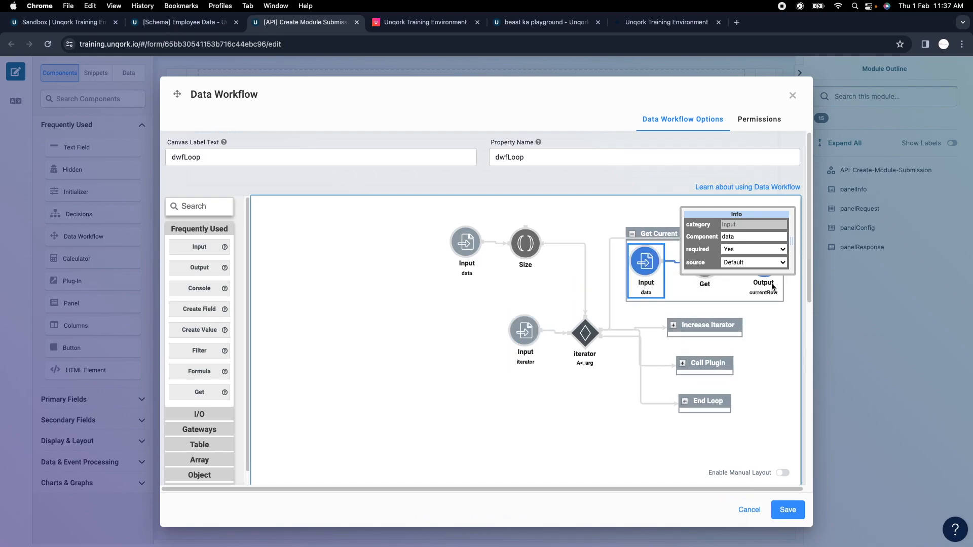
Compare the employee rows in the playground preview with the debugger's currentRow, and close the dwfLoop workflow
{"action": "left_click", "coordinate": [542, 22]}
{"action": "left_click", "coordinate": [664, 22]}
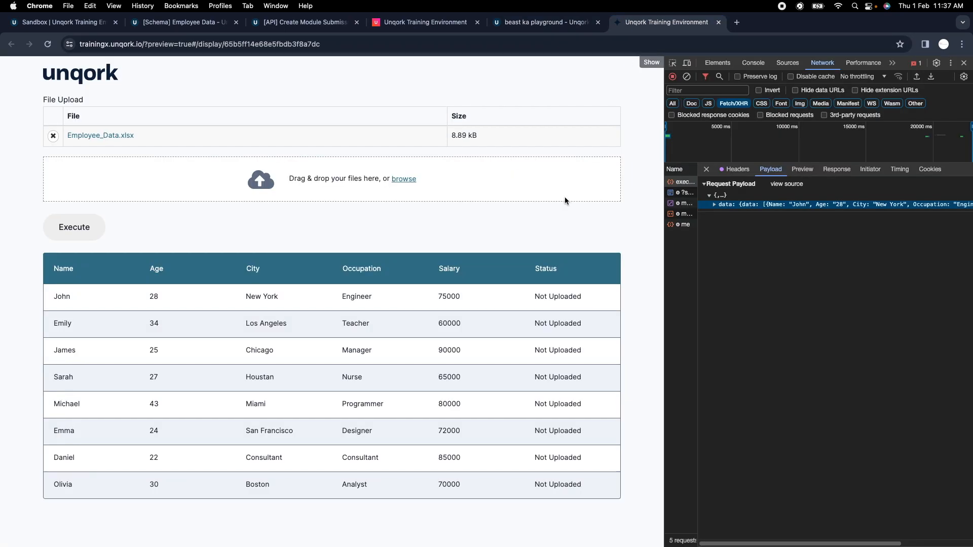
{"action": "left_click", "coordinate": [426, 22]}
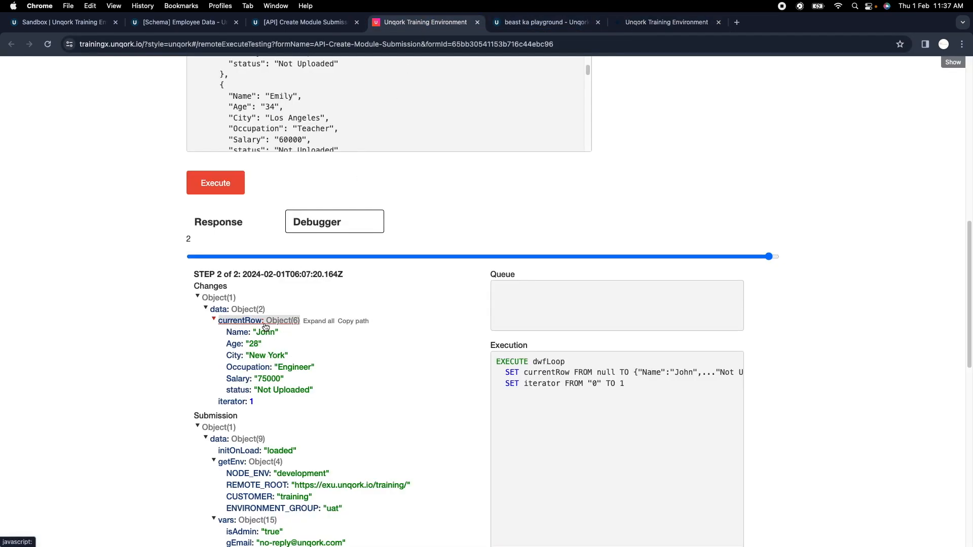
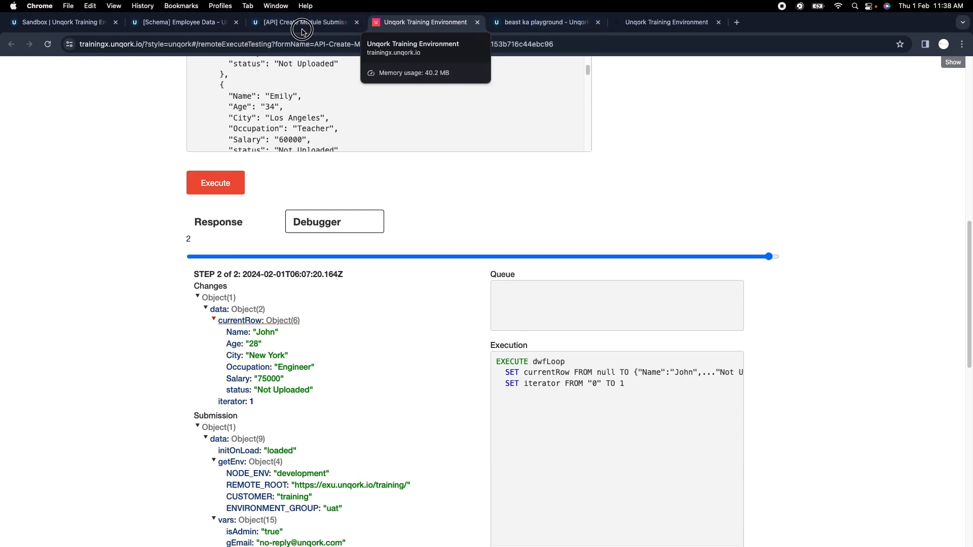
{"action": "left_click", "coordinate": [426, 22]}
{"action": "left_click", "coordinate": [792, 95]}
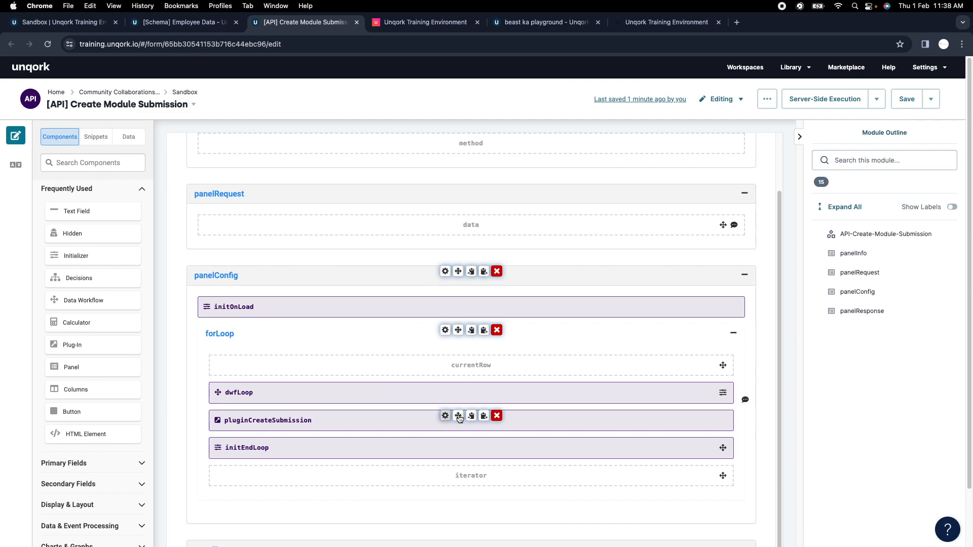
Open the pluginCreateSubmission settings and change the input mapped to Name to currentRow.Name
{"action": "left_click", "coordinate": [444, 415]}
{"action": "scroll", "coordinate": [506, 372], "scroll_direction": "down", "scroll_amount": 10}
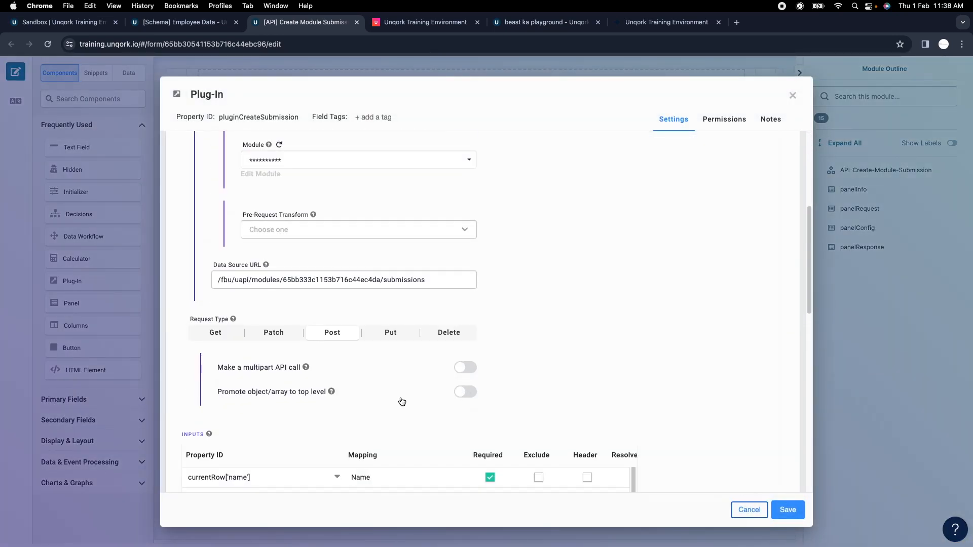
{"action": "left_click", "coordinate": [300, 435]}
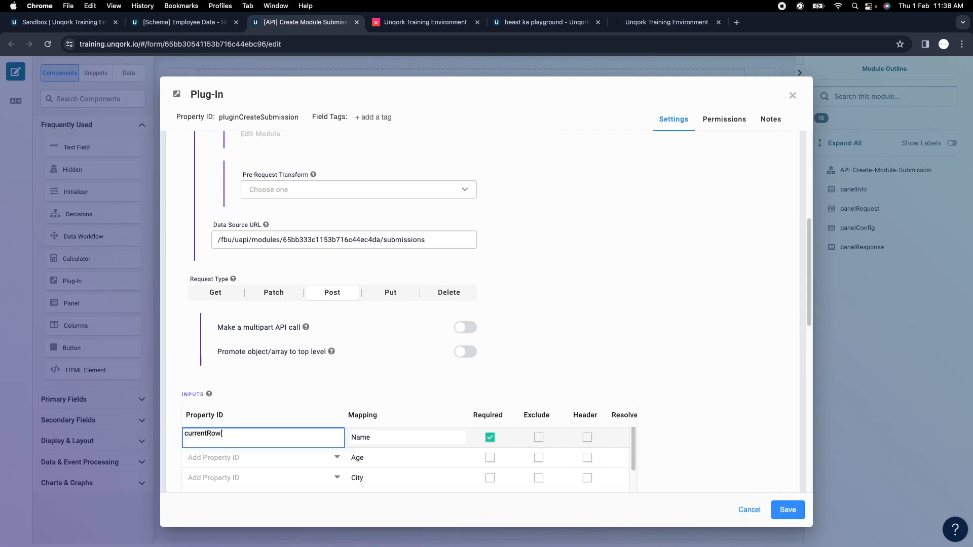
{"action": "type", "text": "Name"}
{"action": "scroll", "coordinate": [291, 429], "scroll_direction": "down", "scroll_amount": 3}
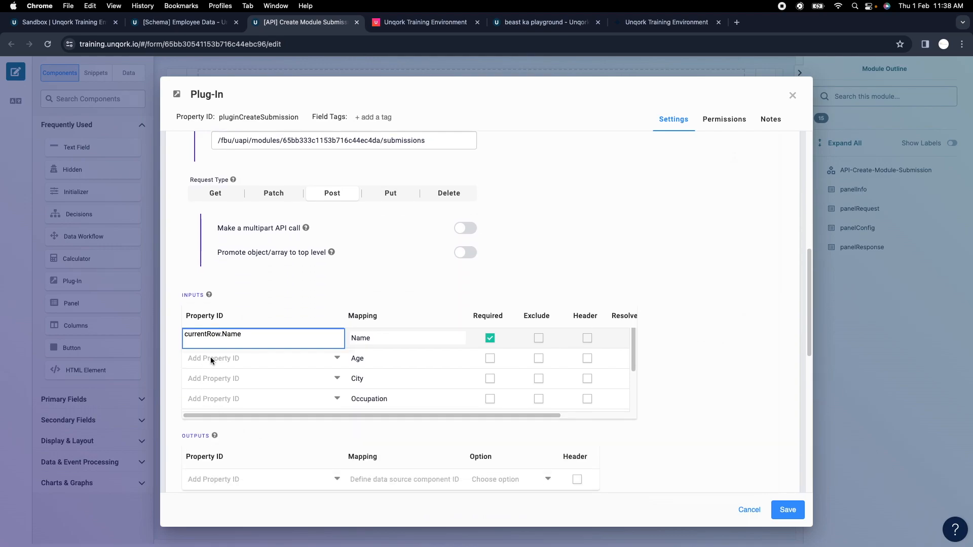
Reuse the Name expression to fill the inputs mapped to Age and City with currentRow.Age and currentRow.City
{"action": "left_click", "coordinate": [253, 340]}
{"action": "left_click", "coordinate": [261, 339]}
{"action": "key", "text": "ctrl+c"}
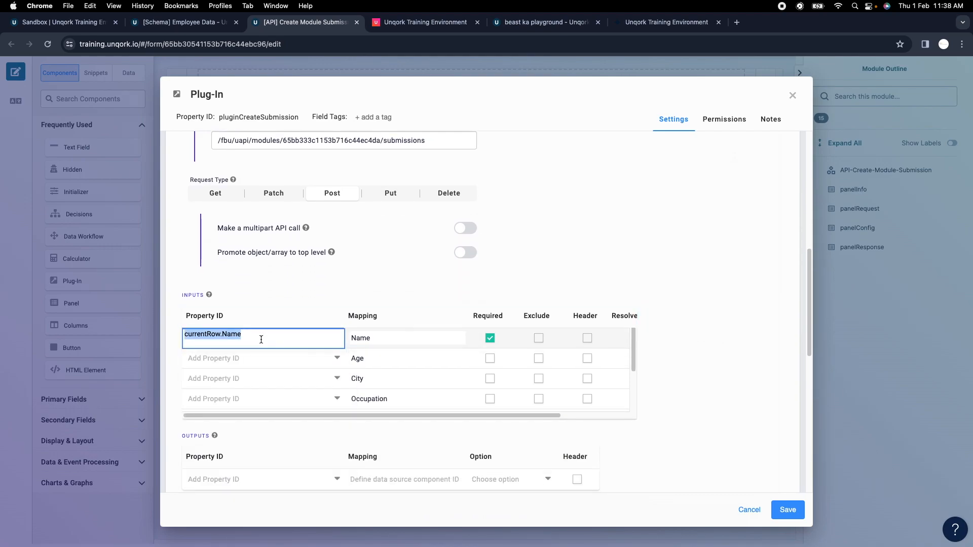
{"action": "left_click", "coordinate": [255, 358]}
{"action": "key", "text": "ctrl+v"}
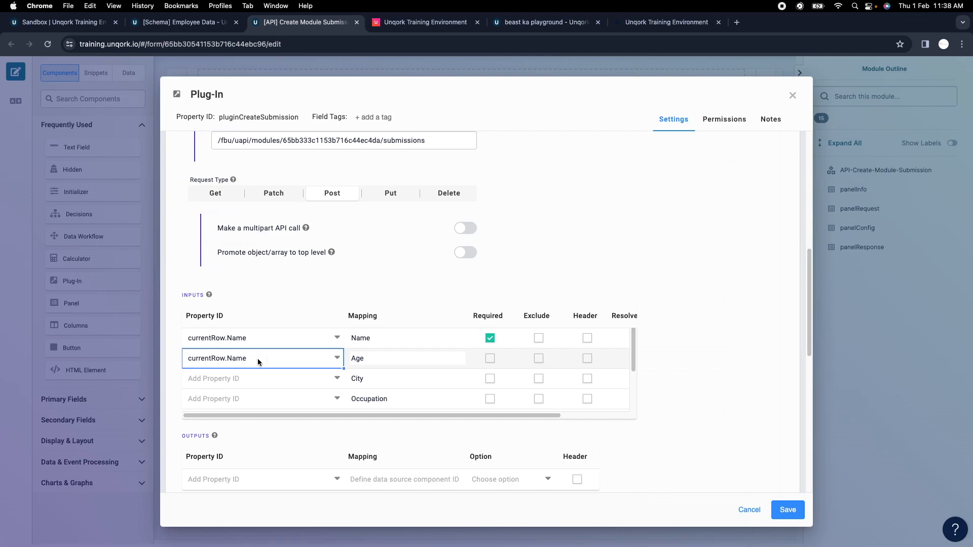
{"action": "left_click", "coordinate": [258, 360]}
{"action": "left_click", "coordinate": [246, 382]}
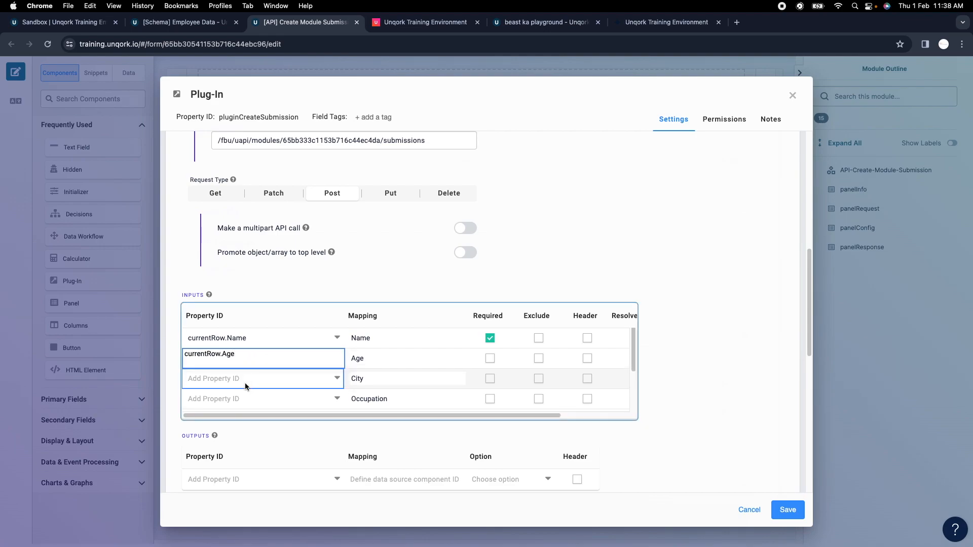
{"action": "key", "text": "ctrl+v"}
{"action": "double_click", "coordinate": [234, 373]}
{"action": "type", "text": "C"}
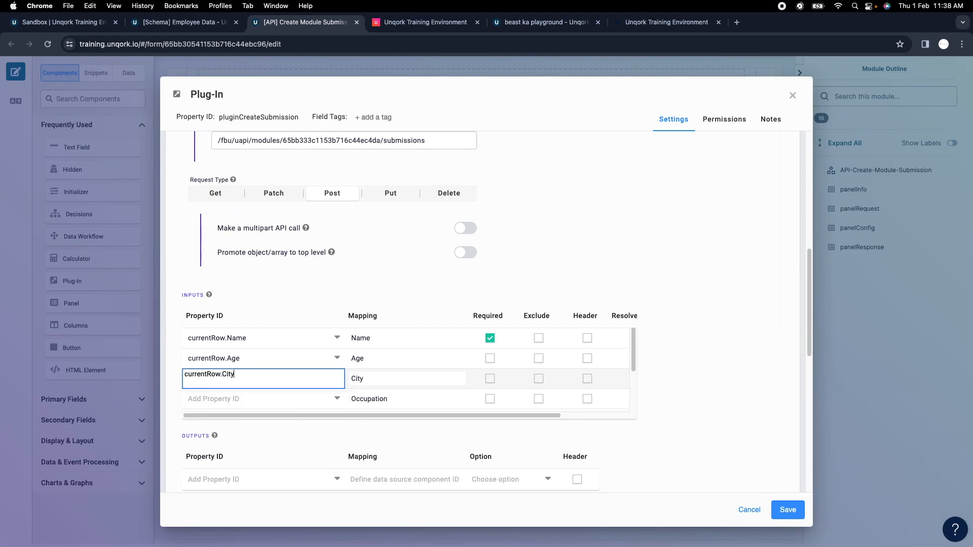
Set the input mapped to Occupation to currentRow.Occupation, leaving its resolve option unticked
{"action": "left_click", "coordinate": [226, 398]}
{"action": "key", "text": "ctrl+v"}
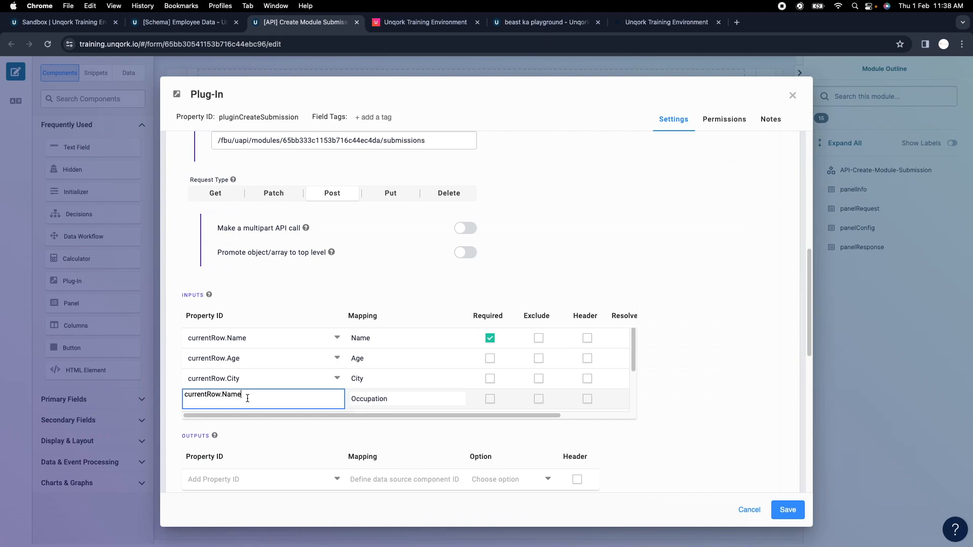
{"action": "double_click", "coordinate": [236, 395]}
{"action": "type", "text": "Oc"}
{"action": "scroll", "coordinate": [571, 273], "scroll_direction": "down", "scroll_amount": 1}
{"action": "left_click", "coordinate": [303, 382]}
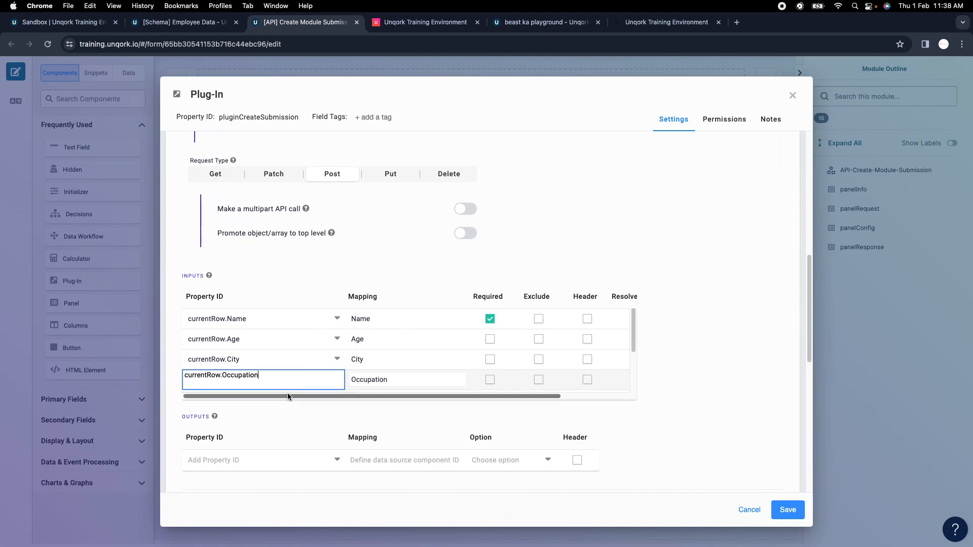
{"action": "scroll", "coordinate": [320, 368], "scroll_direction": "down", "scroll_amount": 1}
{"action": "left_click", "coordinate": [621, 352]}
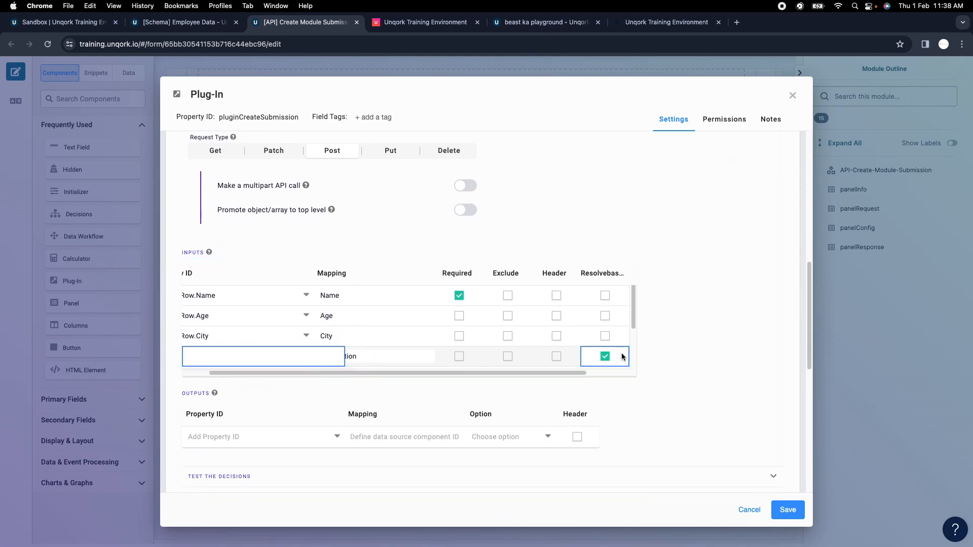
{"action": "left_click", "coordinate": [607, 342]}
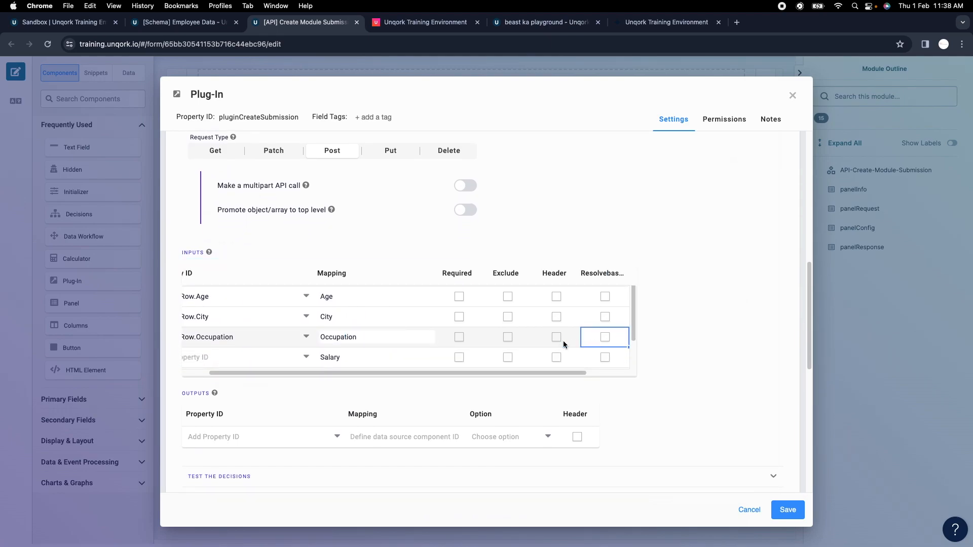
Set the input mapped to Salary to currentRow.Salary
{"action": "left_click", "coordinate": [239, 357]}
{"action": "left_click", "coordinate": [252, 342]}
{"action": "left_click", "coordinate": [242, 358]}
{"action": "type", "text": "currentRow.Occupation"}
{"action": "double_click", "coordinate": [250, 354]}
{"action": "type", "text": "Sa"}
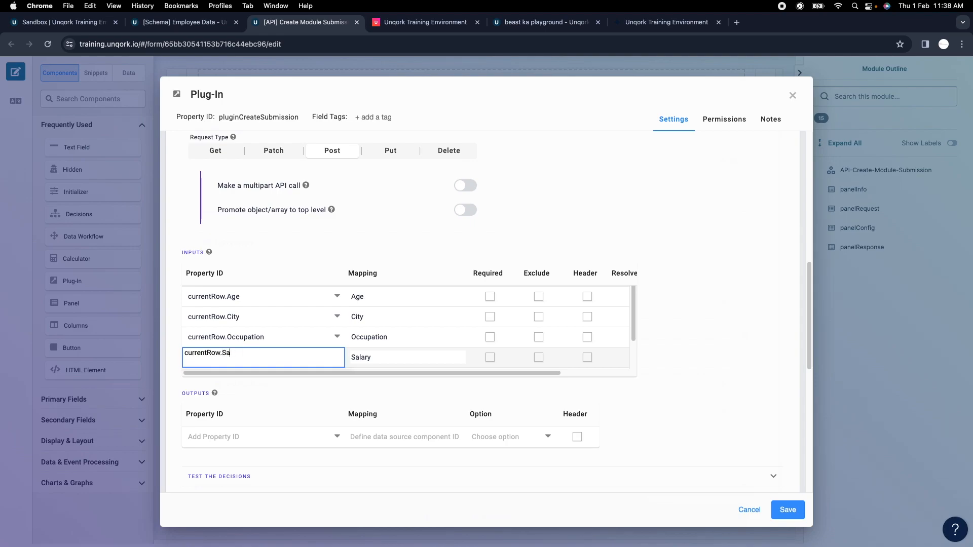
{"action": "left_click", "coordinate": [634, 231]}
Set the input mapped to Status to the fixed text "Uploaded", including the quotation marks
{"action": "scroll", "coordinate": [306, 364], "scroll_direction": "down", "scroll_amount": 2}
{"action": "left_click", "coordinate": [236, 344]}
{"action": "left_click", "coordinate": [237, 343]}
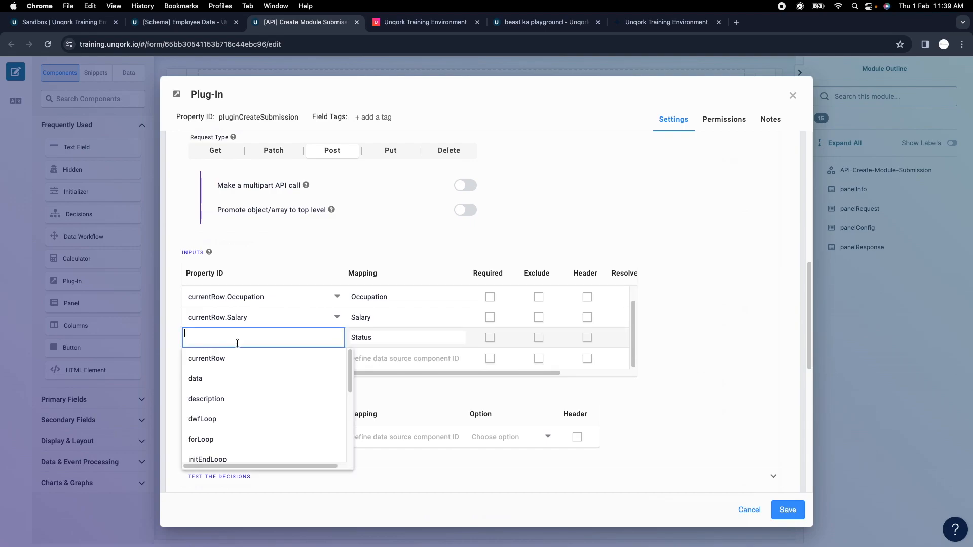
{"action": "type", "text": "\""}
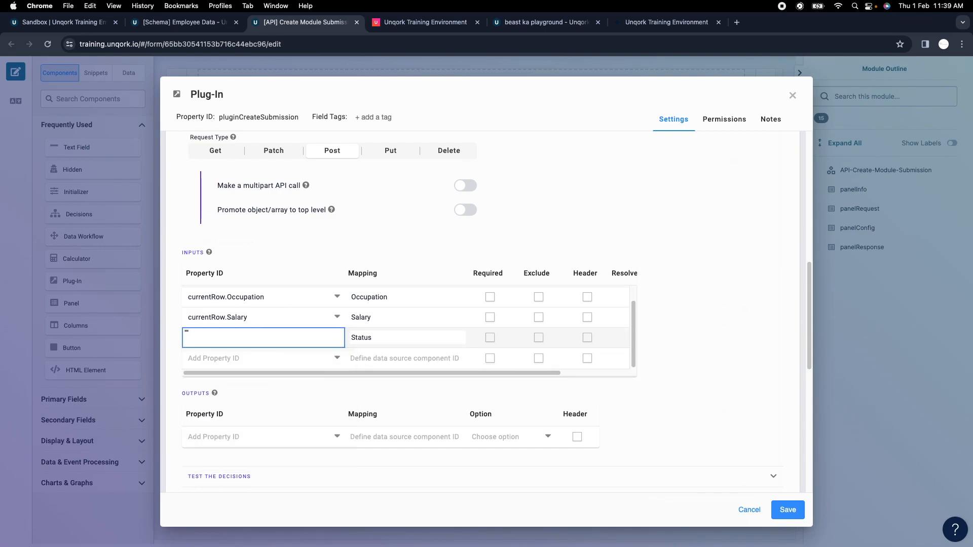
{"action": "type", "text": "Uploaded"}
{"action": "left_click", "coordinate": [689, 287]}
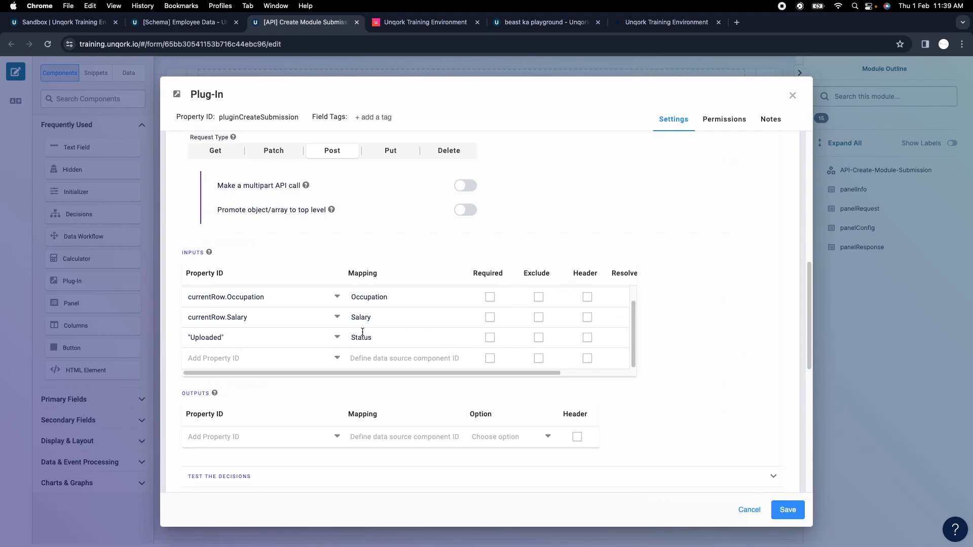
{"action": "left_click", "coordinate": [207, 338]}
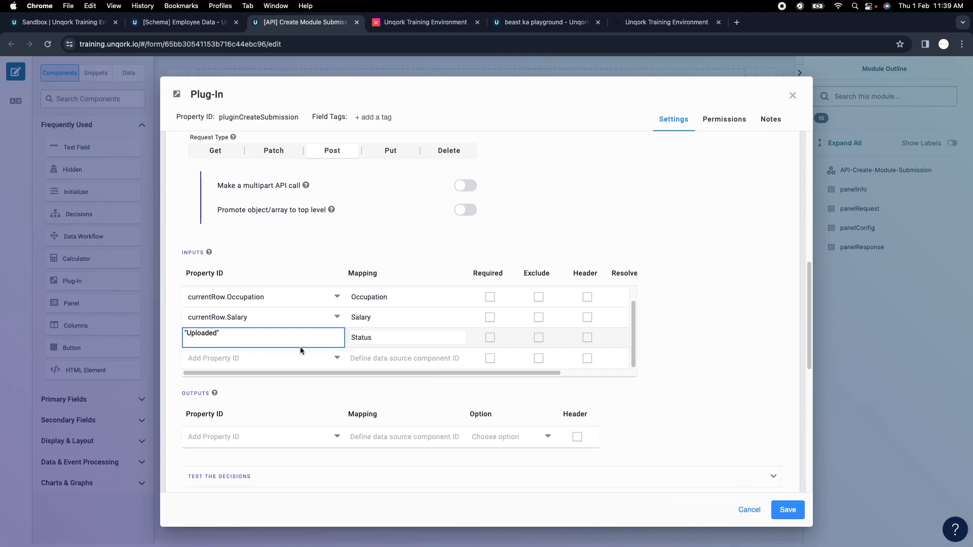
{"action": "scroll", "coordinate": [354, 341], "scroll_direction": "up", "scroll_amount": 1}
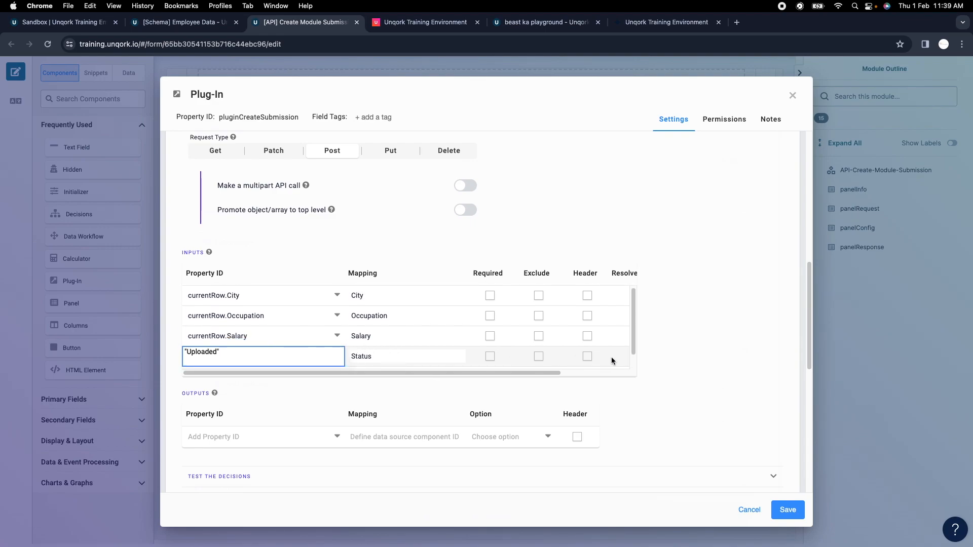
{"action": "left_click", "coordinate": [668, 348]}
Review the plug-in's inputs, outputs and post trigger, and save its settings
{"action": "scroll", "coordinate": [281, 352], "scroll_direction": "down", "scroll_amount": 1}
{"action": "scroll", "coordinate": [496, 399], "scroll_direction": "down", "scroll_amount": 3}
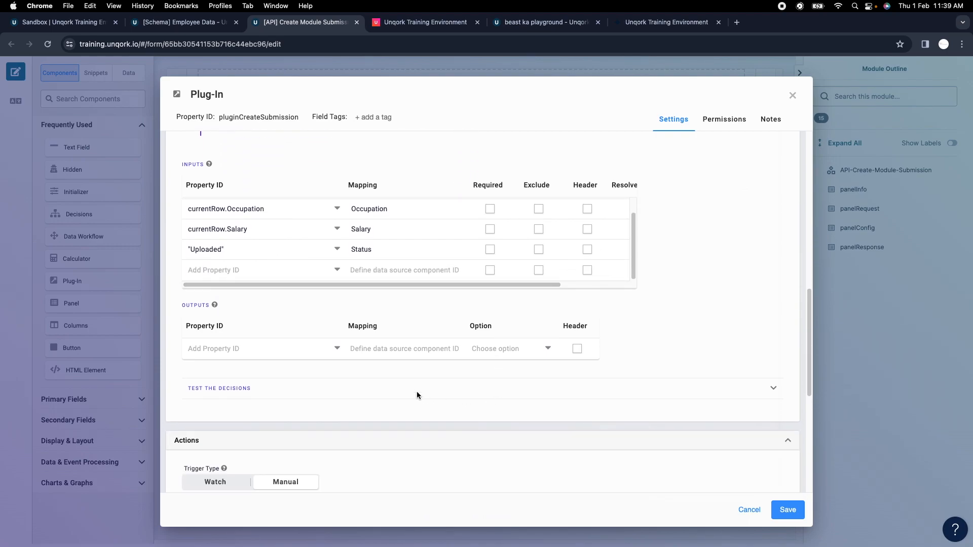
{"action": "scroll", "coordinate": [427, 381], "scroll_direction": "up", "scroll_amount": 5}
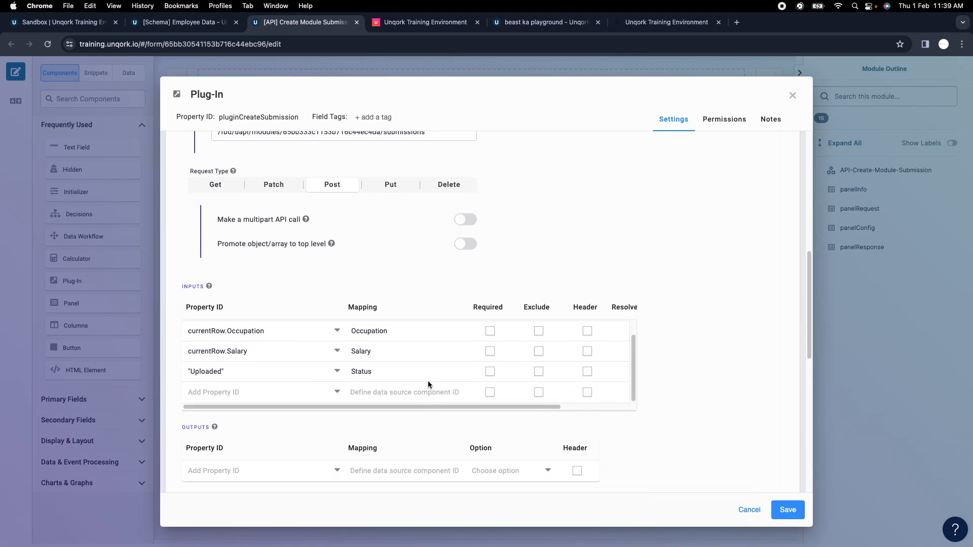
{"action": "scroll", "coordinate": [423, 379], "scroll_direction": "down", "scroll_amount": 7}
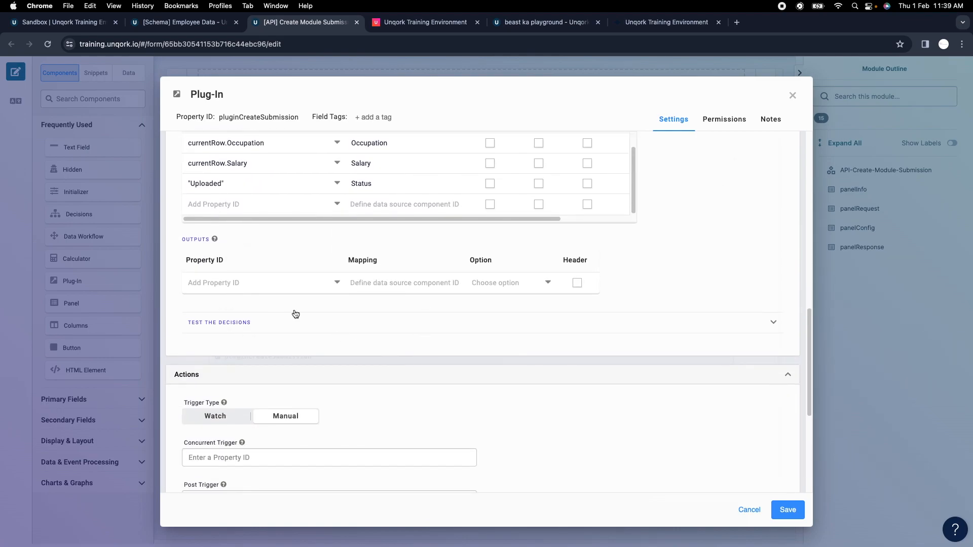
{"action": "scroll", "coordinate": [379, 363], "scroll_direction": "down", "scroll_amount": 2}
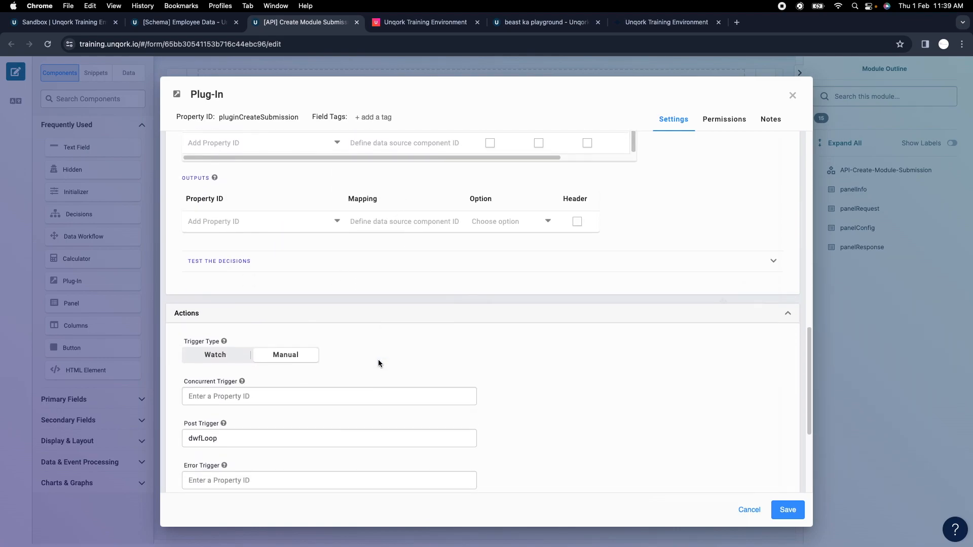
{"action": "scroll", "coordinate": [291, 232], "scroll_direction": "up", "scroll_amount": 4}
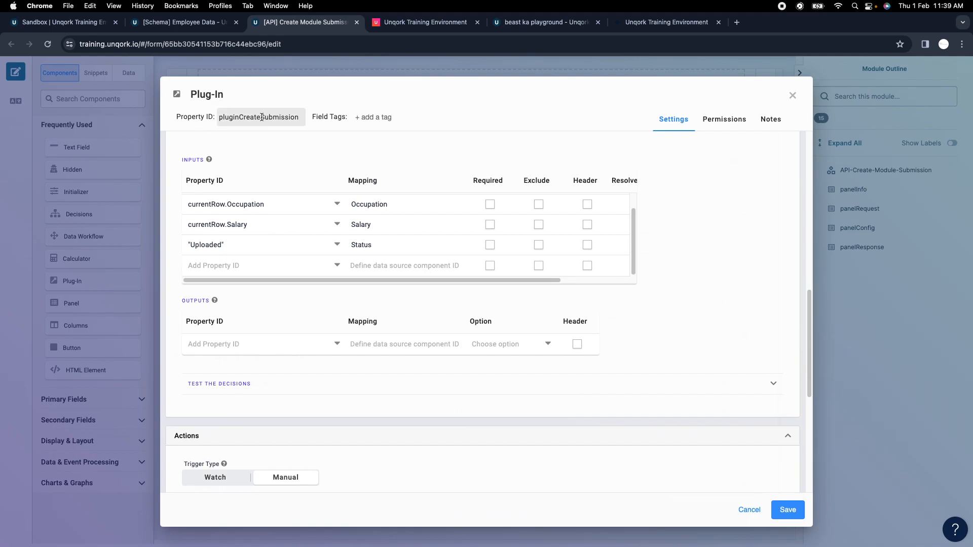
{"action": "scroll", "coordinate": [472, 349], "scroll_direction": "down", "scroll_amount": 3}
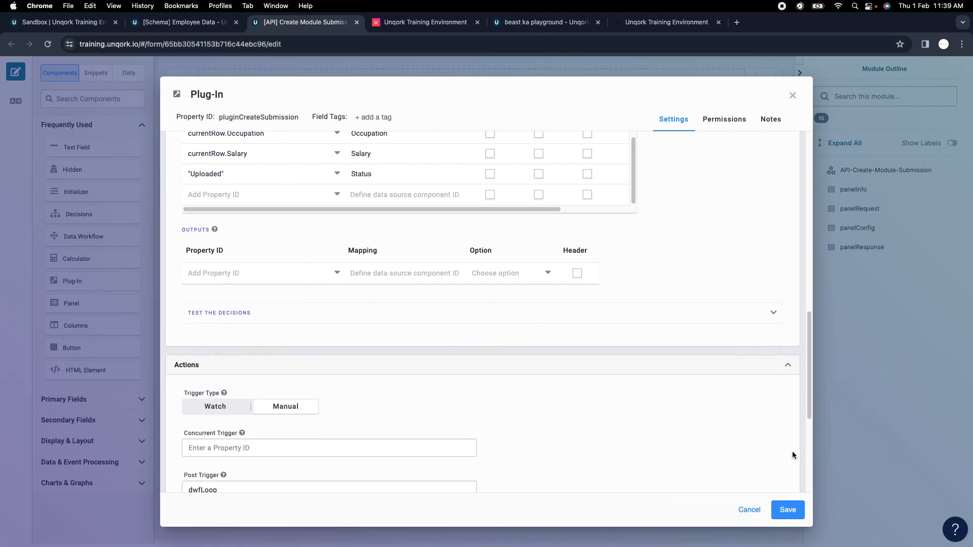
{"action": "left_click", "coordinate": [787, 509]}
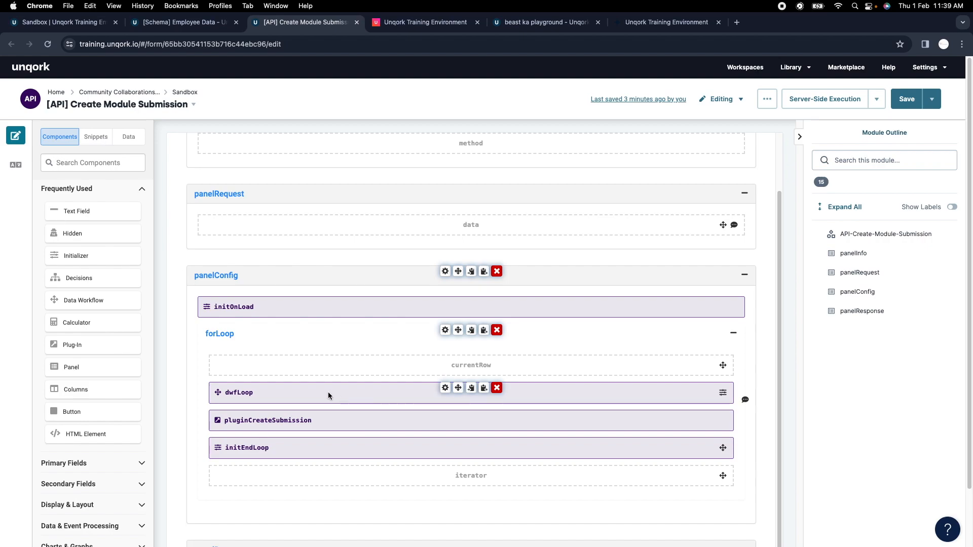
Open the dwfLoop data workflow and inspect its iterator input
{"action": "left_click", "coordinate": [446, 389]}
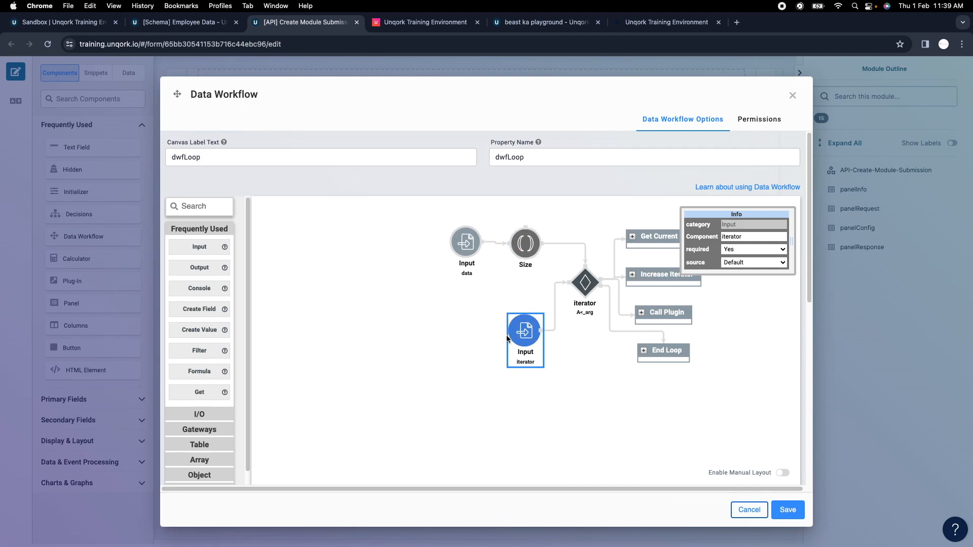
{"action": "left_click", "coordinate": [530, 338]}
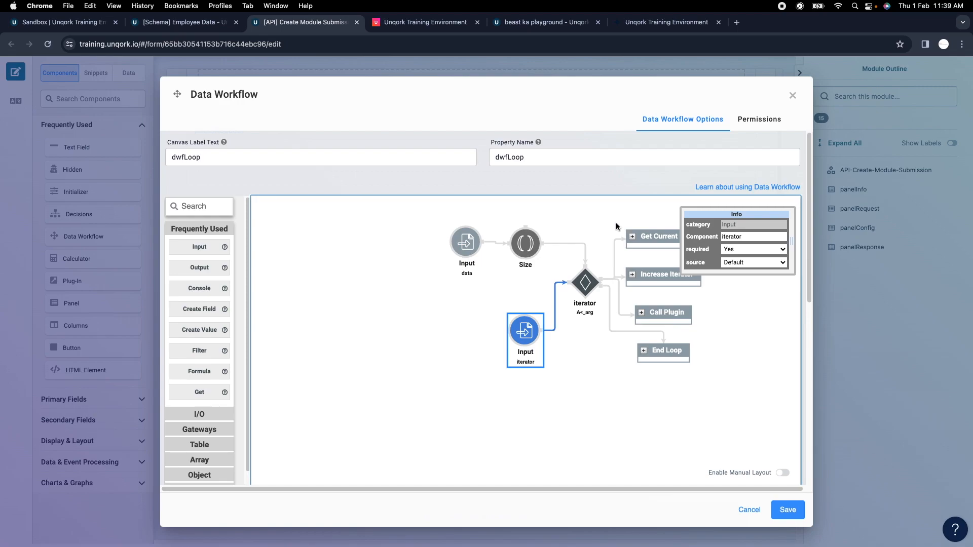
Go to the playground preview, clear its browser console and recall angular.element('.unqorkio-form').scope().submission at the prompt
{"action": "left_click", "coordinate": [583, 22]}
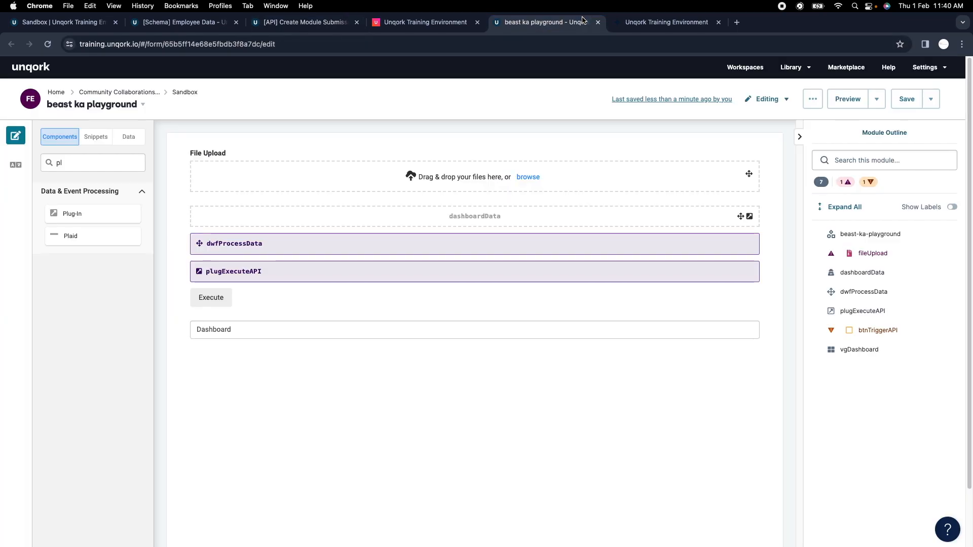
{"action": "left_click", "coordinate": [659, 22]}
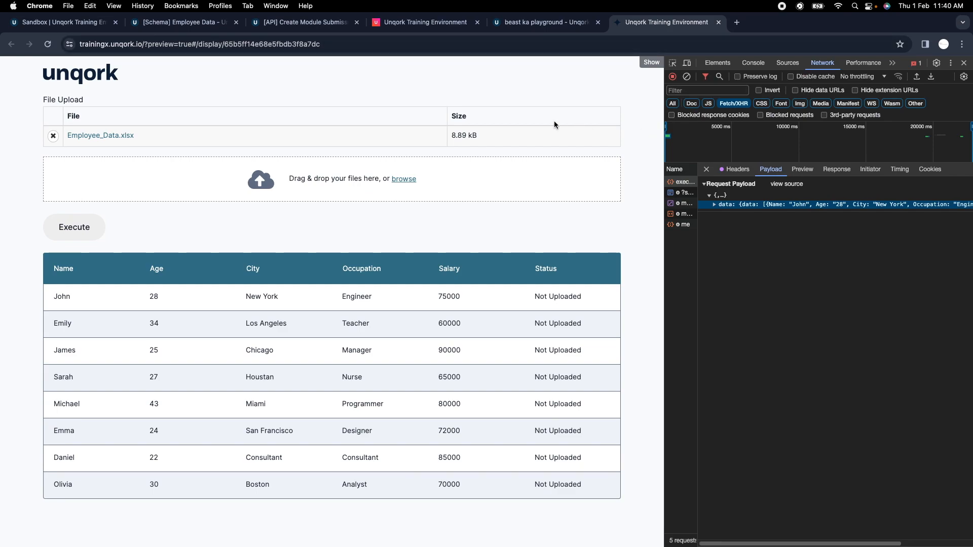
{"action": "left_click", "coordinate": [753, 63]}
{"action": "left_click", "coordinate": [687, 77]}
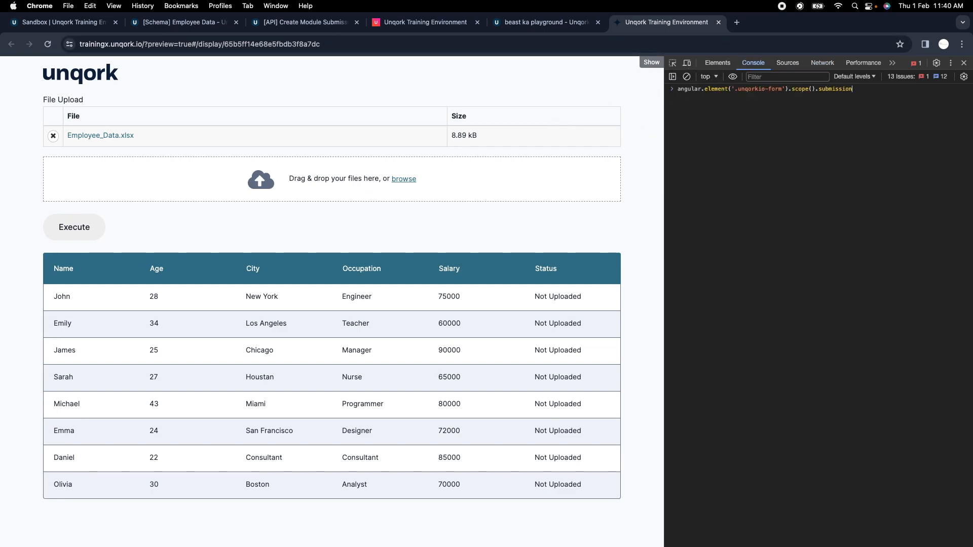
Examine the employee records one after another in the request body on the API module's server-side execution page
{"action": "left_click", "coordinate": [412, 25]}
{"action": "scroll", "coordinate": [411, 291], "scroll_direction": "up", "scroll_amount": 6}
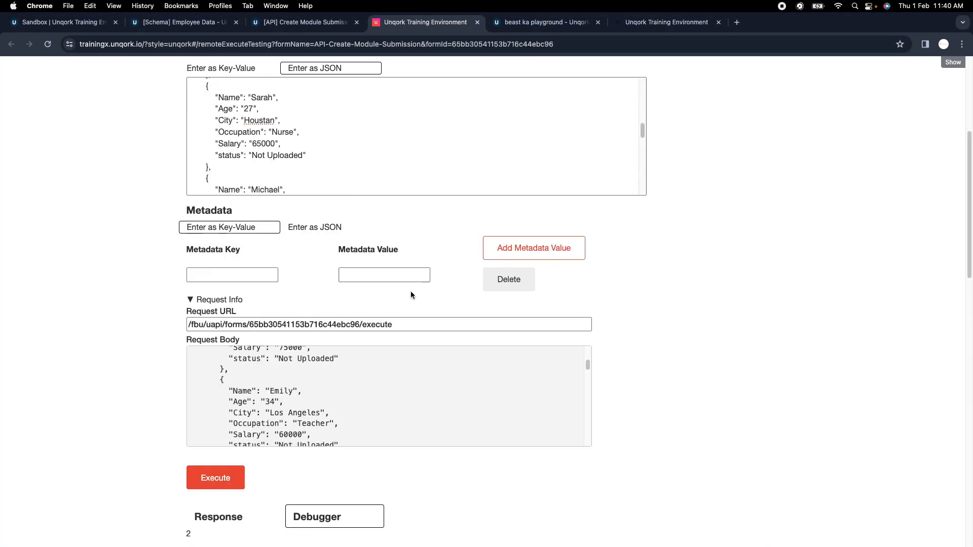
{"action": "scroll", "coordinate": [306, 399], "scroll_direction": "up", "scroll_amount": 4}
{"action": "left_click_drag", "start_coordinate": [232, 396], "coordinate": [299, 433]}
{"action": "scroll", "coordinate": [394, 417], "scroll_direction": "down", "scroll_amount": 1}
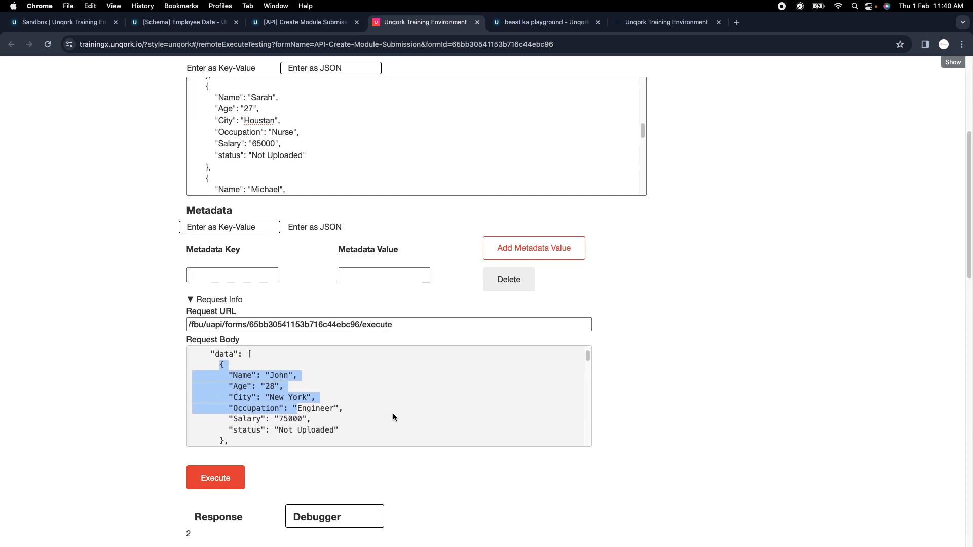
{"action": "scroll", "coordinate": [364, 417], "scroll_direction": "down", "scroll_amount": 3}
{"action": "left_click_drag", "start_coordinate": [213, 361], "coordinate": [233, 438]}
{"action": "scroll", "coordinate": [355, 414], "scroll_direction": "down", "scroll_amount": 1}
{"action": "scroll", "coordinate": [346, 414], "scroll_direction": "down", "scroll_amount": 1}
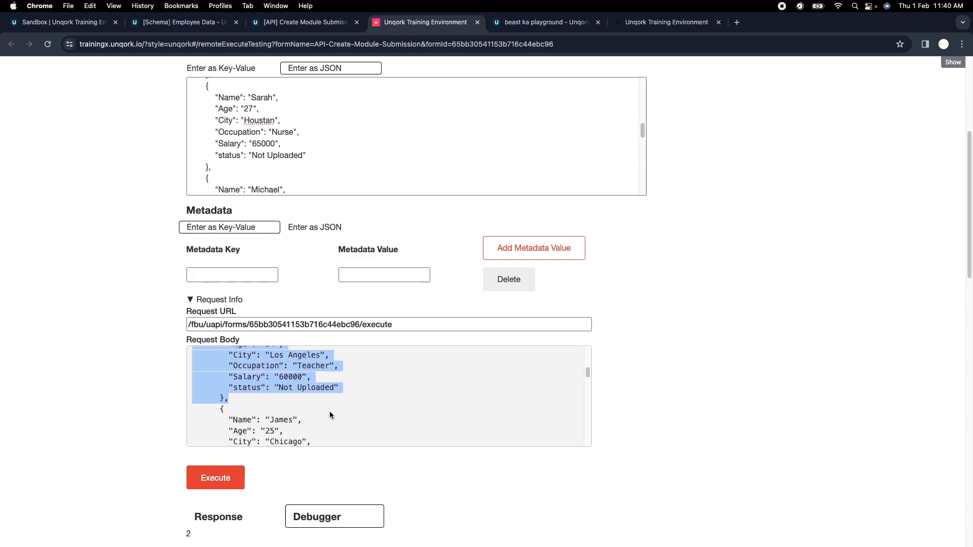
{"action": "left_click_drag", "start_coordinate": [213, 407], "coordinate": [328, 415]}
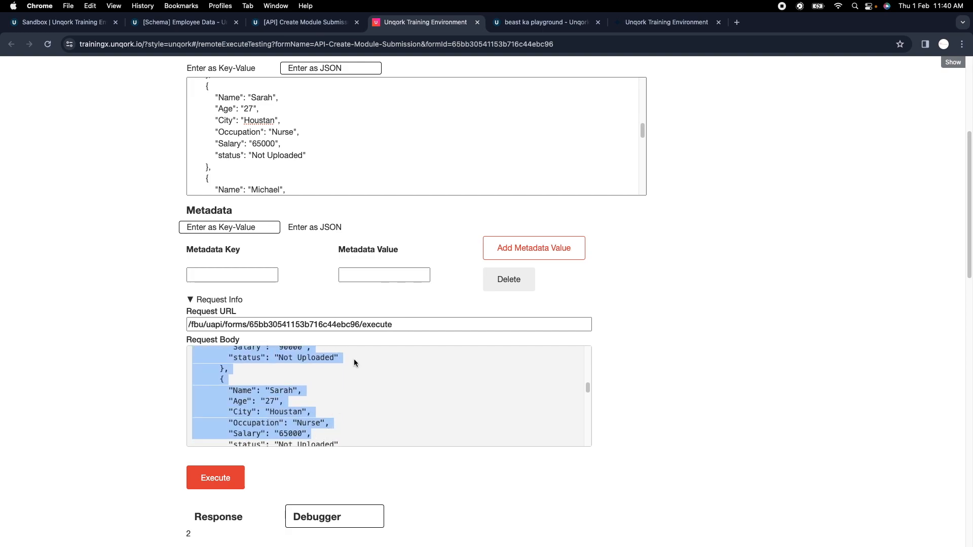
Look at the Employee Data schema module and return to the API module's dwfLoop workflow
{"action": "left_click", "coordinate": [182, 23]}
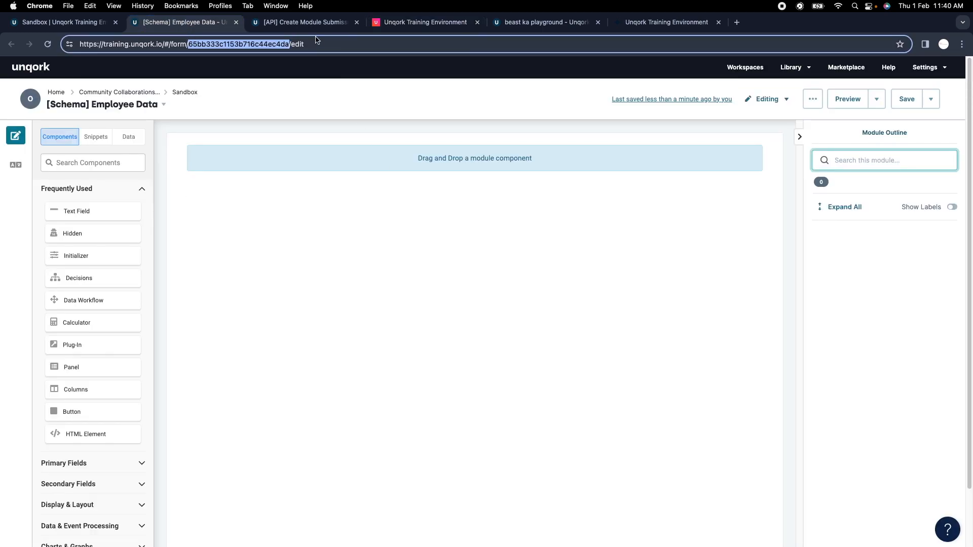
{"action": "left_click", "coordinate": [319, 23]}
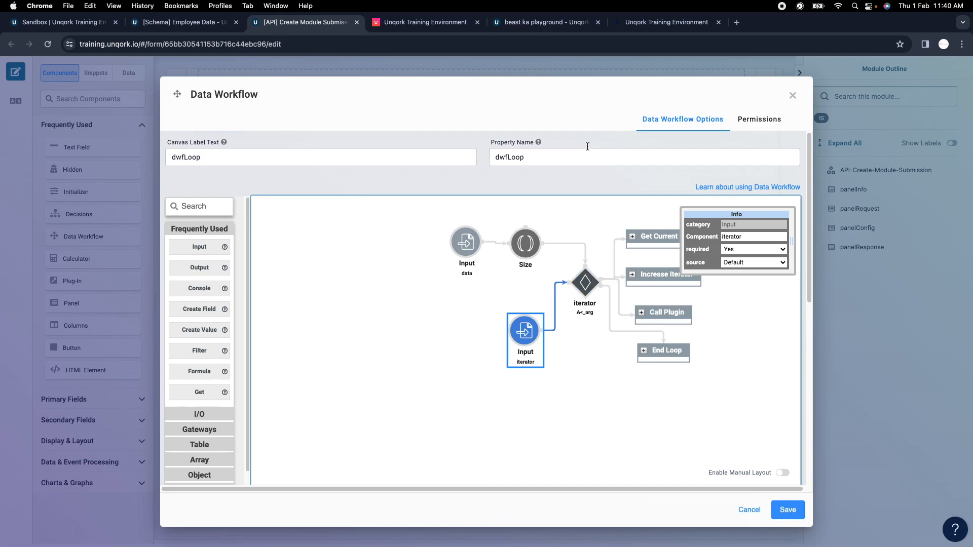
Check the post trigger of the pluginCreateSubmission plug-in, and save the plug-in and the API module
{"action": "left_click", "coordinate": [792, 95]}
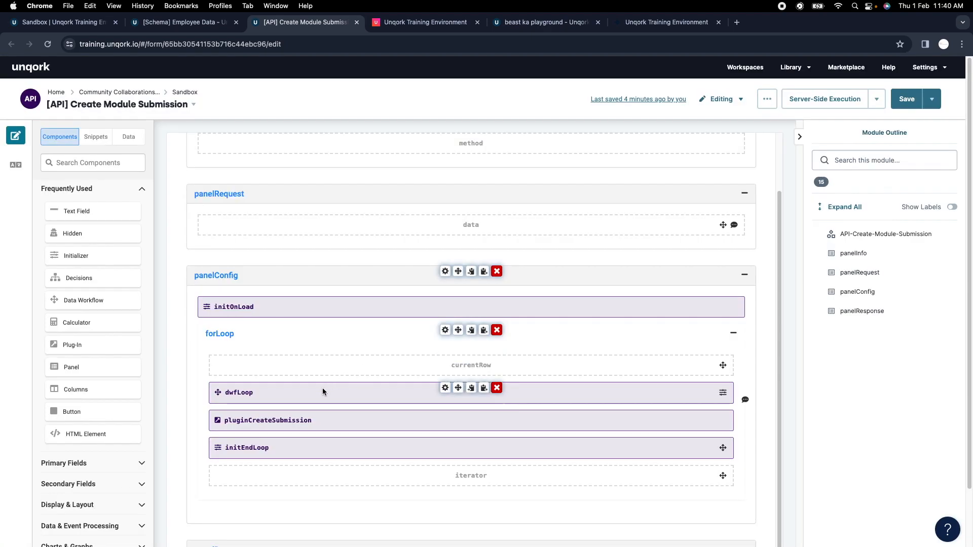
{"action": "left_click", "coordinate": [445, 415]}
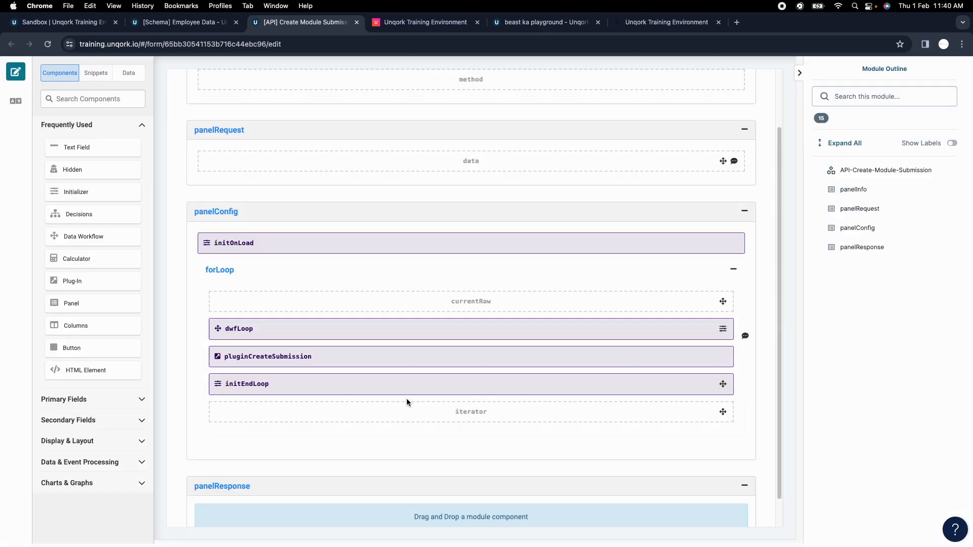
{"action": "scroll", "coordinate": [344, 413], "scroll_direction": "down", "scroll_amount": 15}
{"action": "scroll", "coordinate": [345, 415], "scroll_direction": "down", "scroll_amount": 4}
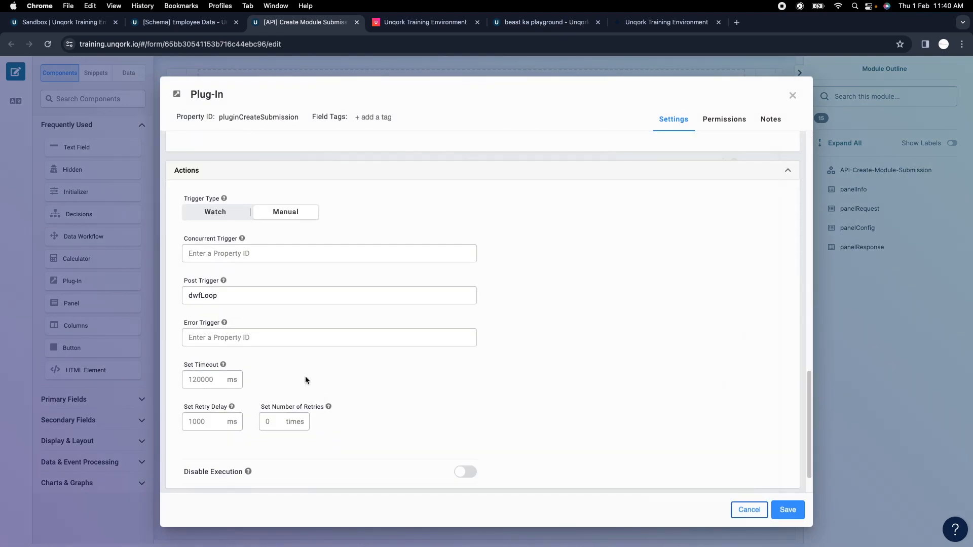
{"action": "left_click", "coordinate": [267, 298]}
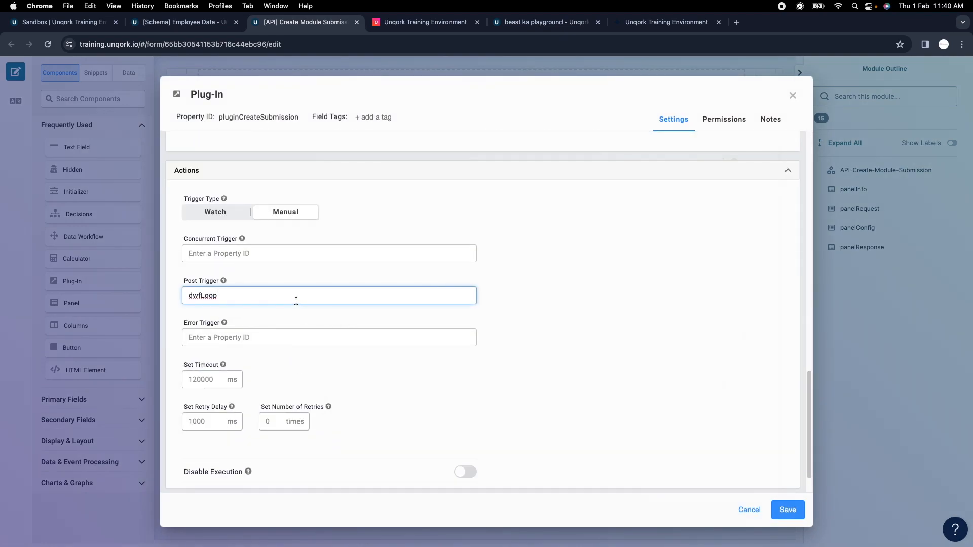
{"action": "left_click", "coordinate": [787, 510]}
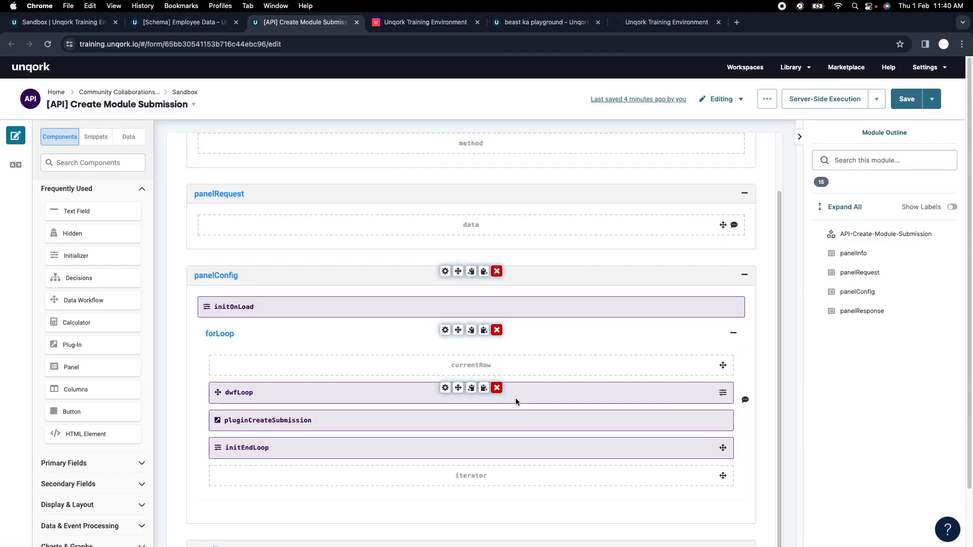
{"action": "left_click", "coordinate": [899, 106]}
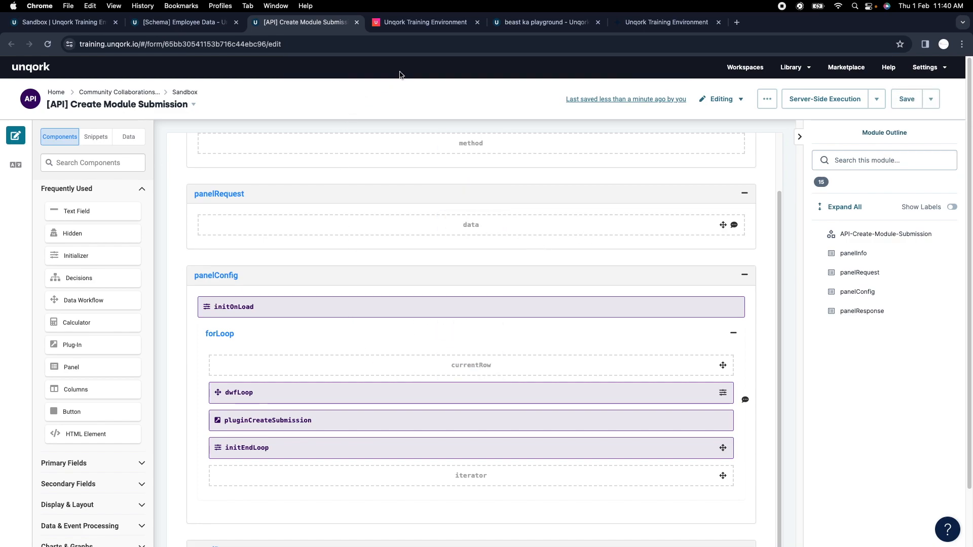
Execute the API module on the server-side execution page and review the debugger's changes and execution log
{"action": "scroll", "coordinate": [388, 417], "scroll_direction": "down", "scroll_amount": 1}
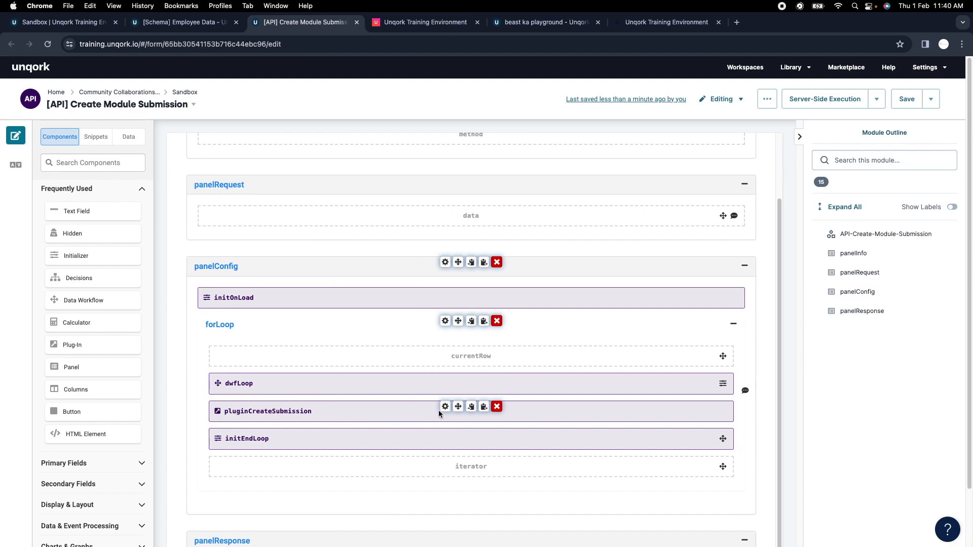
{"action": "key", "text": "ctrl+Tab"}
{"action": "scroll", "coordinate": [351, 319], "scroll_direction": "up", "scroll_amount": 5}
{"action": "scroll", "coordinate": [351, 319], "scroll_direction": "down", "scroll_amount": 2}
{"action": "scroll", "coordinate": [385, 372], "scroll_direction": "down", "scroll_amount": 4}
{"action": "scroll", "coordinate": [384, 372], "scroll_direction": "down", "scroll_amount": 2}
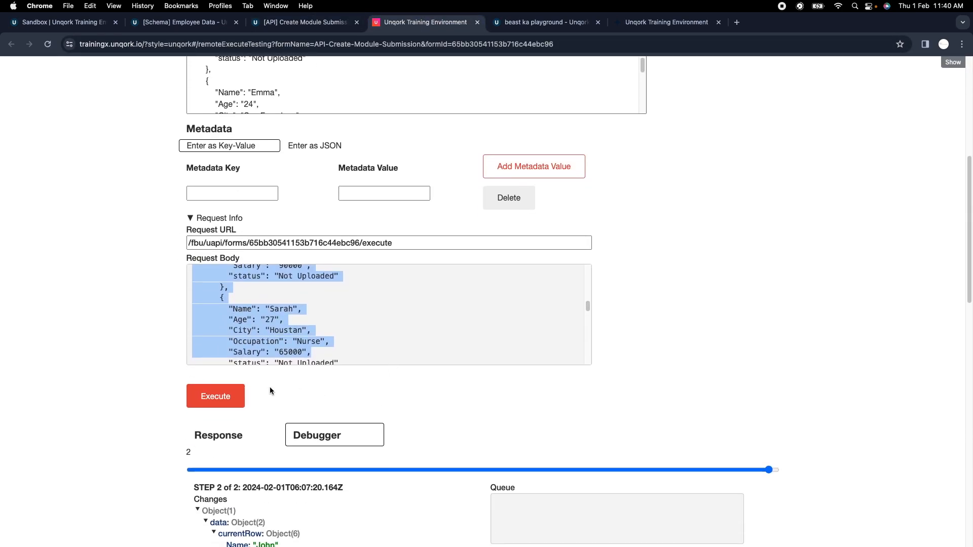
{"action": "left_click", "coordinate": [213, 397]}
{"action": "scroll", "coordinate": [657, 312], "scroll_direction": "down", "scroll_amount": 4}
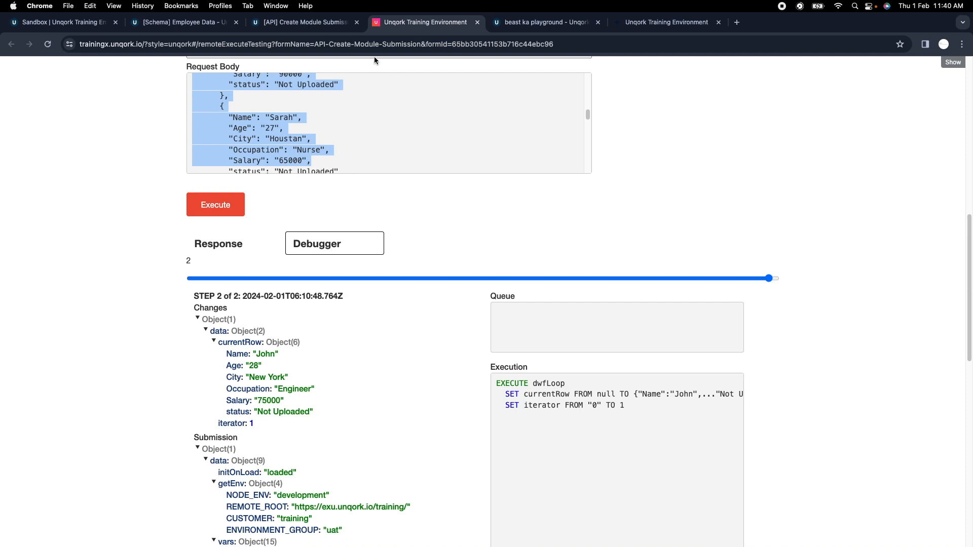
Return to the API module and copy the property ID of the pluginCreateSubmission plug-in
{"action": "key", "text": "ctrl+shift+Tab"}
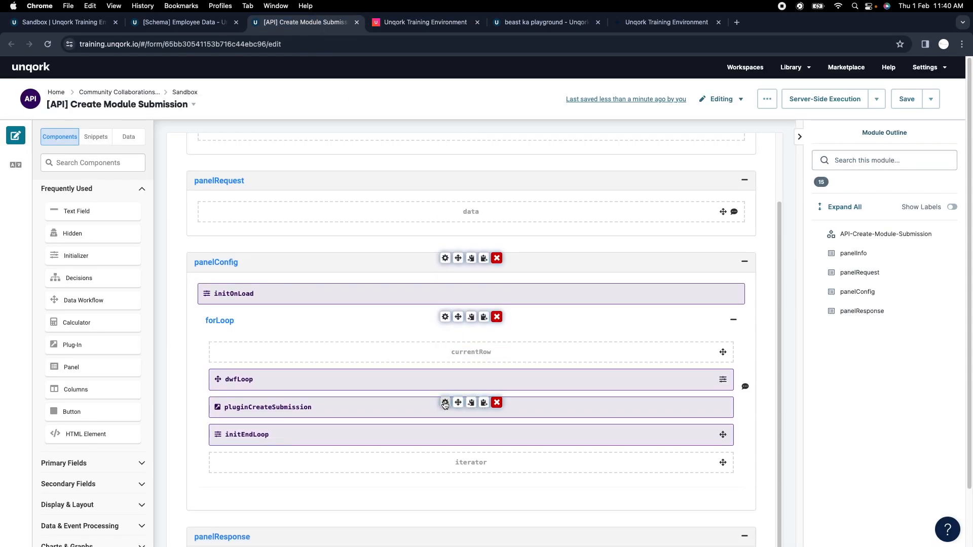
{"action": "left_click", "coordinate": [445, 402]}
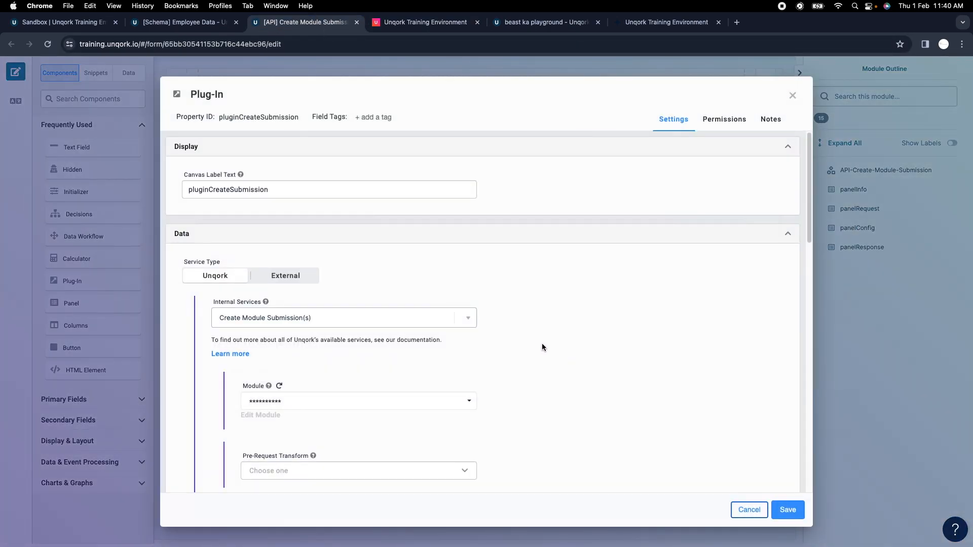
{"action": "scroll", "coordinate": [540, 343], "scroll_direction": "down", "scroll_amount": 1}
{"action": "left_click", "coordinate": [274, 119]}
{"action": "key", "text": "super+c"}
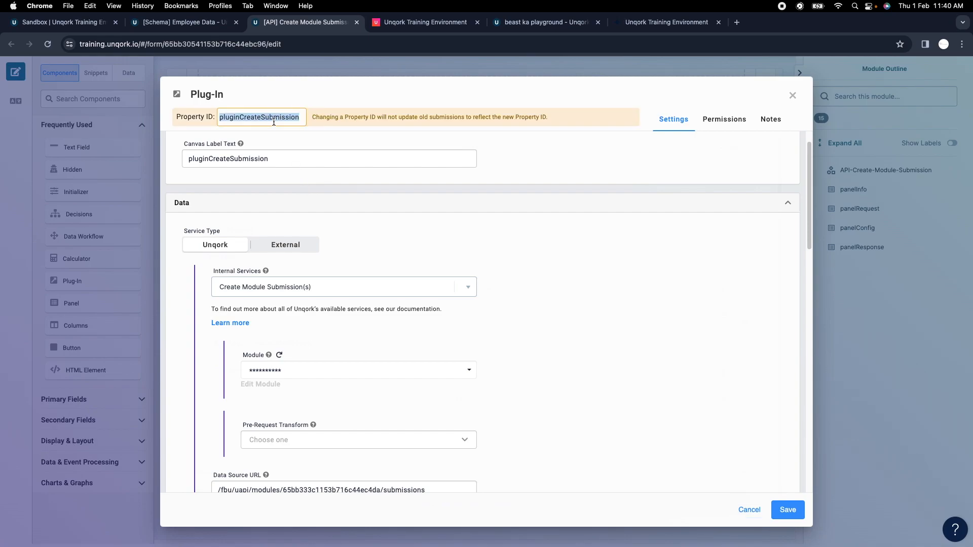
{"action": "left_click", "coordinate": [794, 99]}
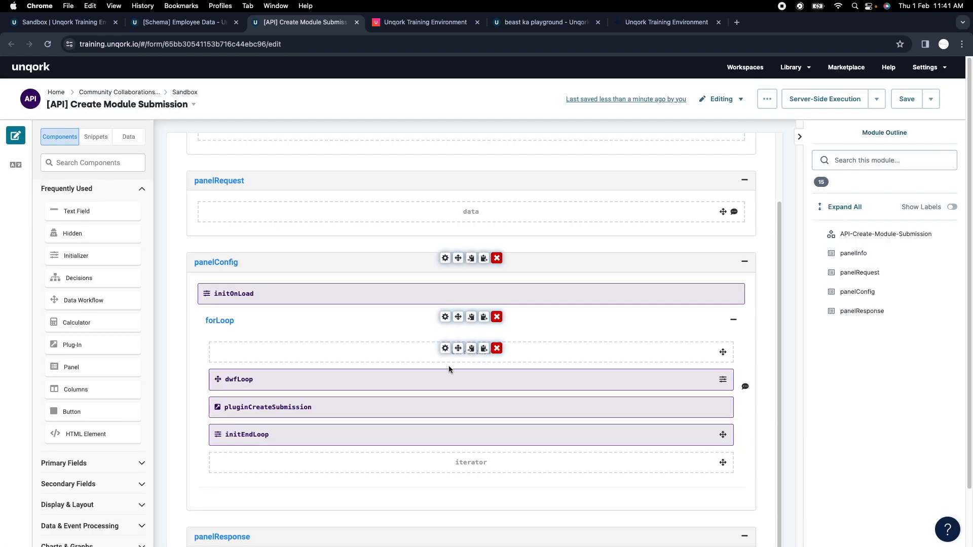
Set the Call Plugin group's output component in dwfLoop to pluginCreateSubmission, and save the workflow and the module
{"action": "double_click", "coordinate": [591, 380]}
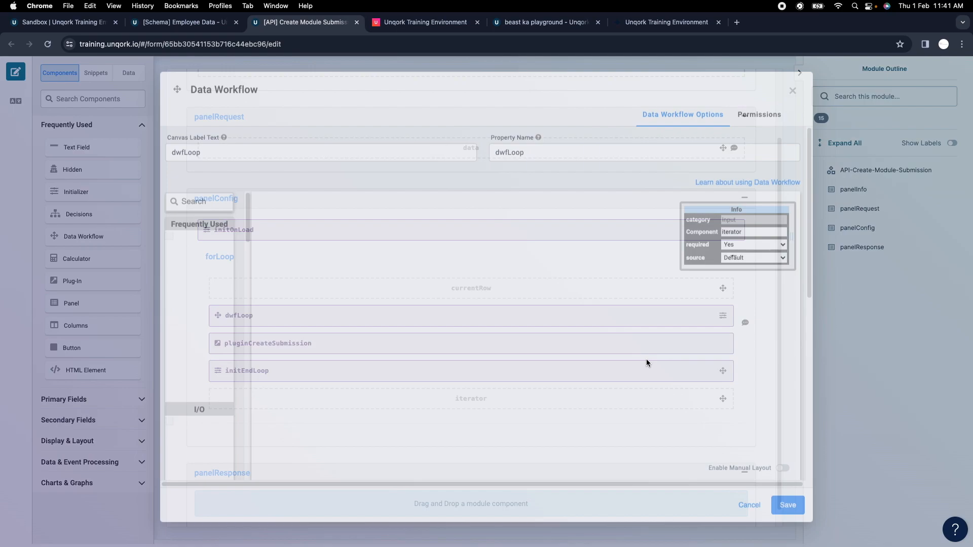
{"action": "left_click", "coordinate": [642, 314]}
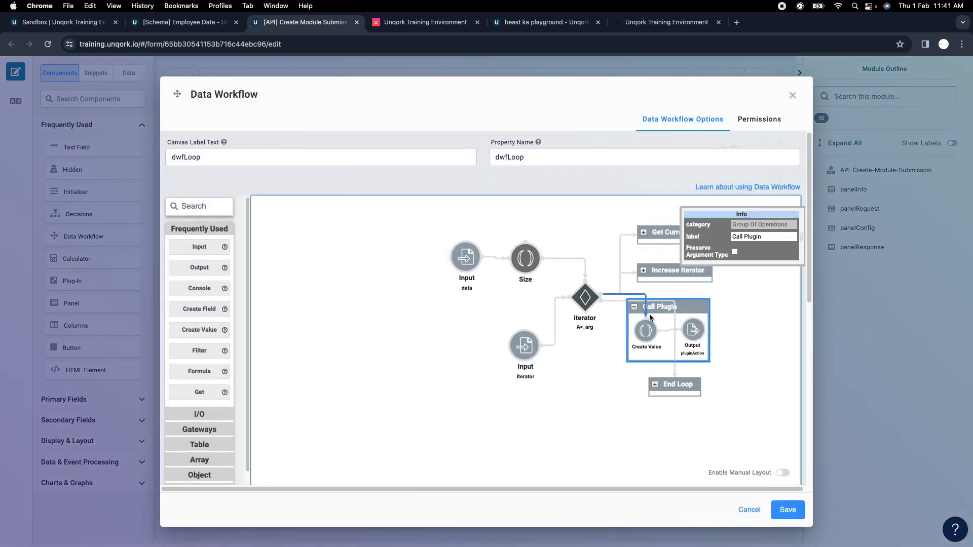
{"action": "left_click", "coordinate": [711, 331]}
{"action": "double_click", "coordinate": [738, 237]}
{"action": "key", "text": "super+v"}
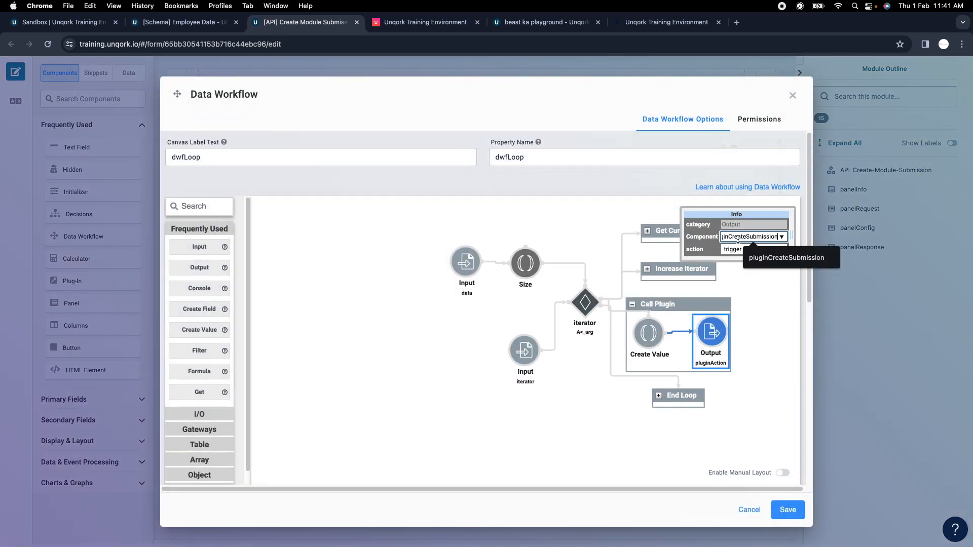
{"action": "left_click", "coordinate": [758, 306]}
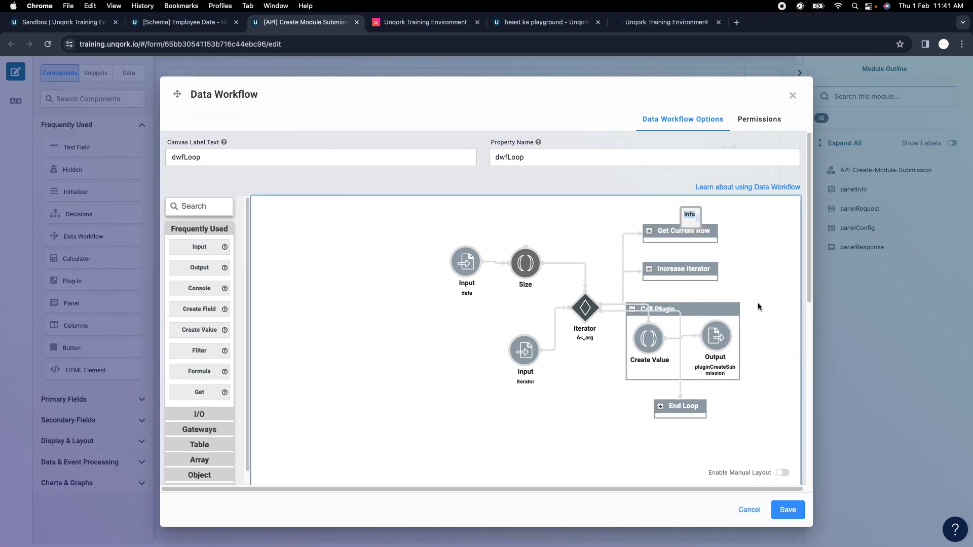
{"action": "left_click", "coordinate": [787, 509]}
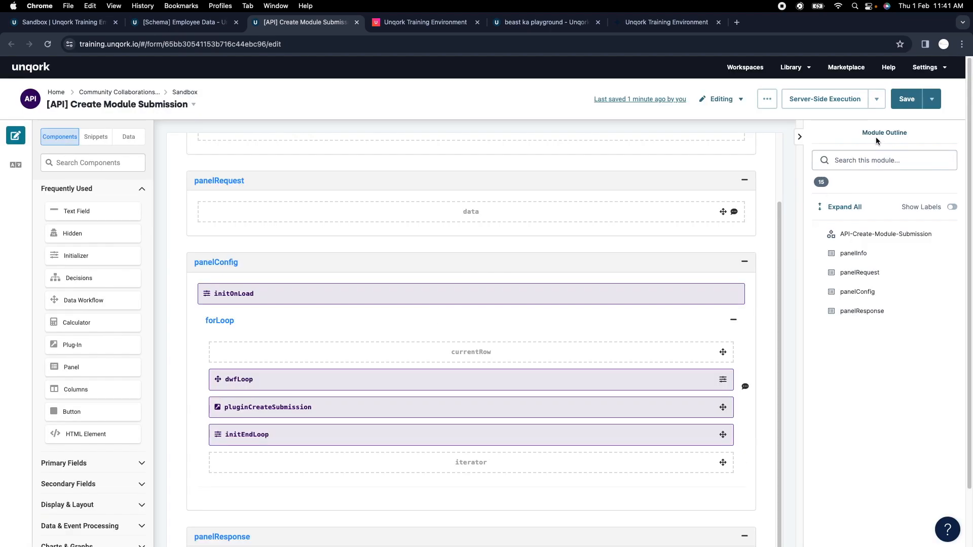
{"action": "left_click", "coordinate": [909, 98]}
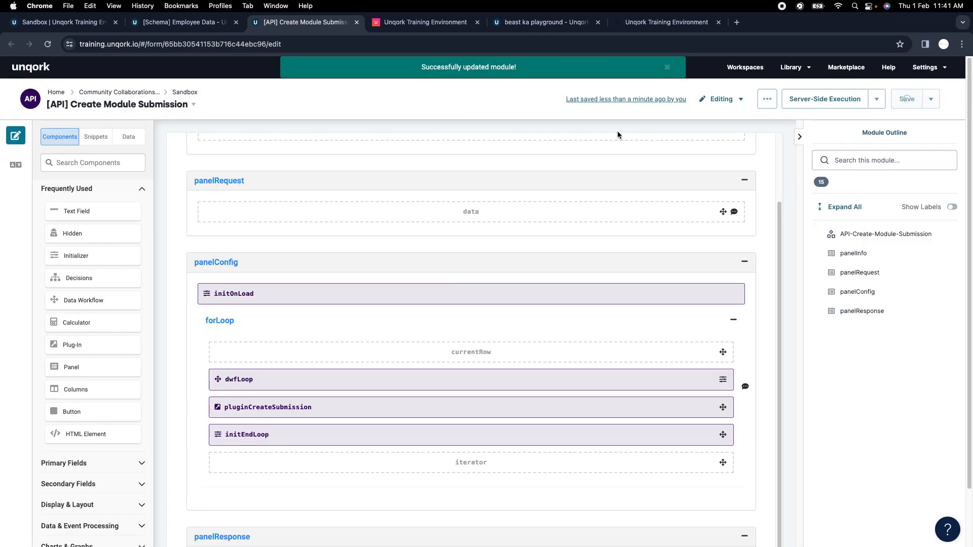
Execute the API module again on the server-side execution page and go through debugger steps 1, 3 and 4
{"action": "left_click", "coordinate": [421, 22]}
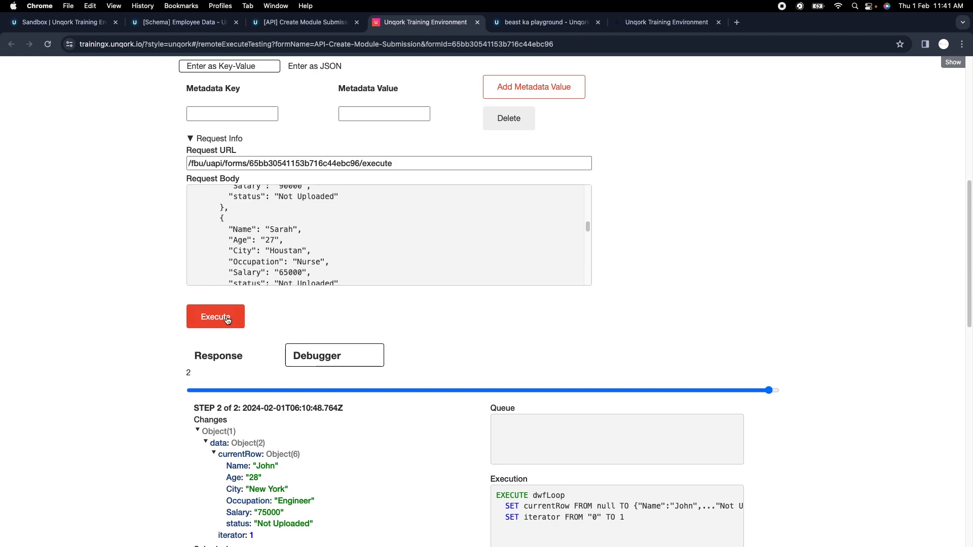
{"action": "left_click", "coordinate": [228, 320]}
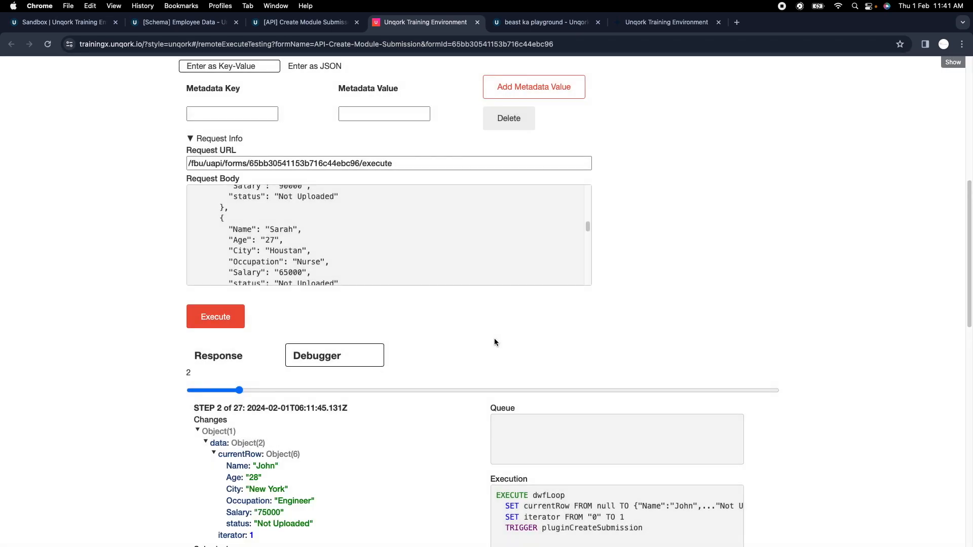
{"action": "scroll", "coordinate": [383, 370], "scroll_direction": "down", "scroll_amount": 3}
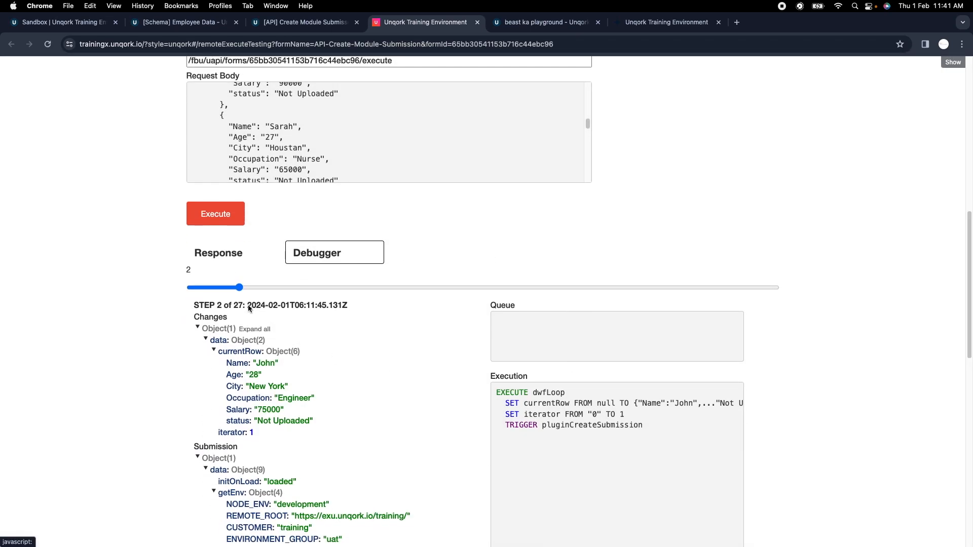
{"action": "mouse_move", "coordinate": [213, 287]}
{"action": "left_mouse_down"}
{"action": "mouse_move", "coordinate": [269, 287]}
{"action": "mouse_move", "coordinate": [228, 285]}
{"action": "left_mouse_up"}
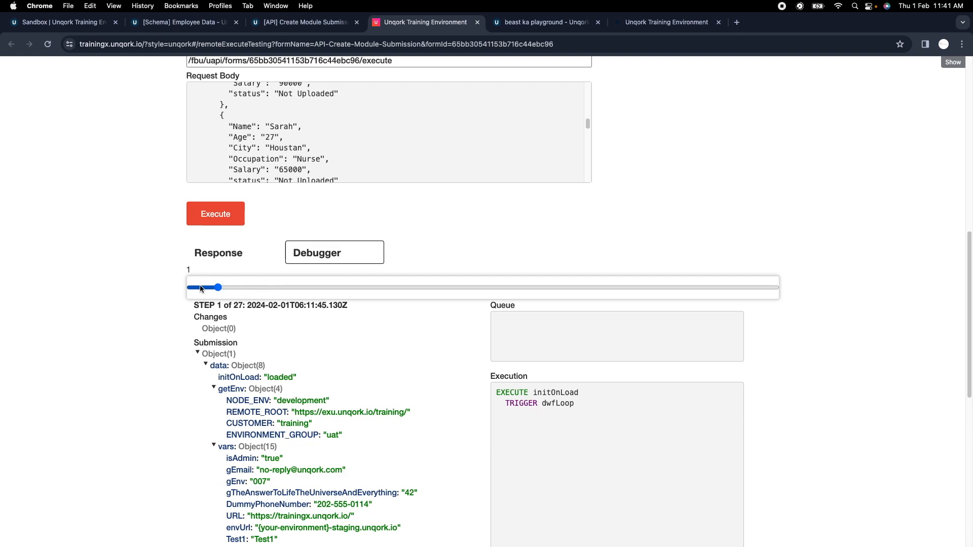
{"action": "left_click", "coordinate": [252, 289]}
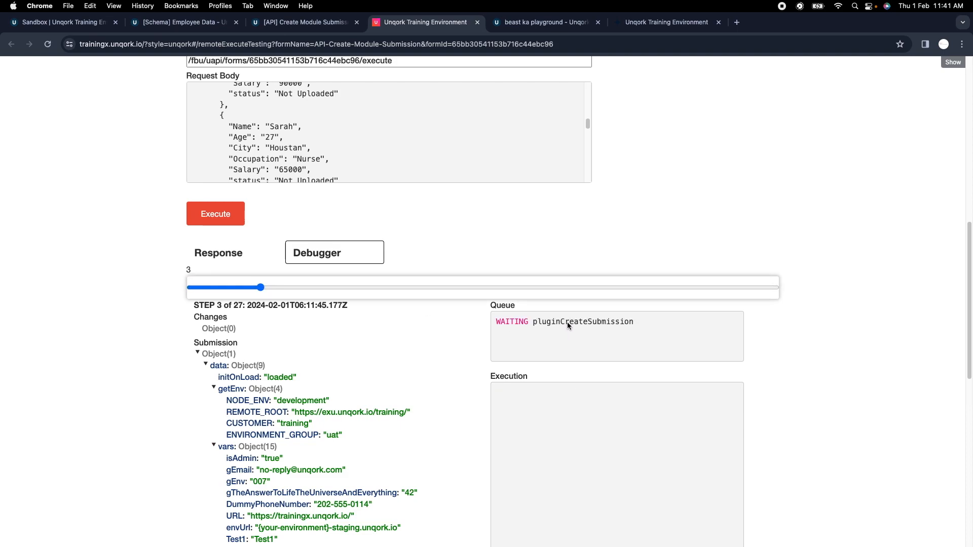
{"action": "left_click", "coordinate": [286, 287]}
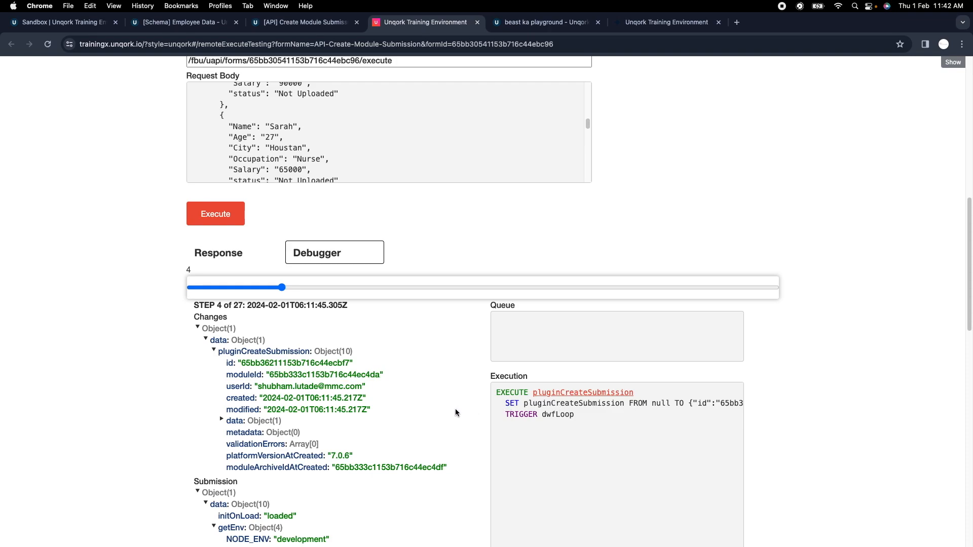
Examine the data object of the pluginCreateSubmission result in debugger step 4 and compare it with step 5
{"action": "left_click", "coordinate": [237, 421]}
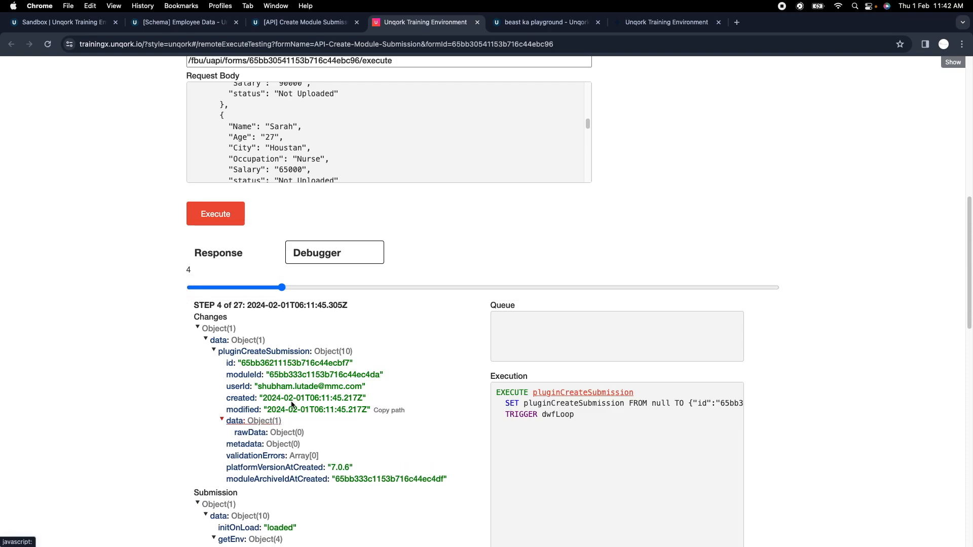
{"action": "scroll", "coordinate": [272, 408], "scroll_direction": "down", "scroll_amount": 2}
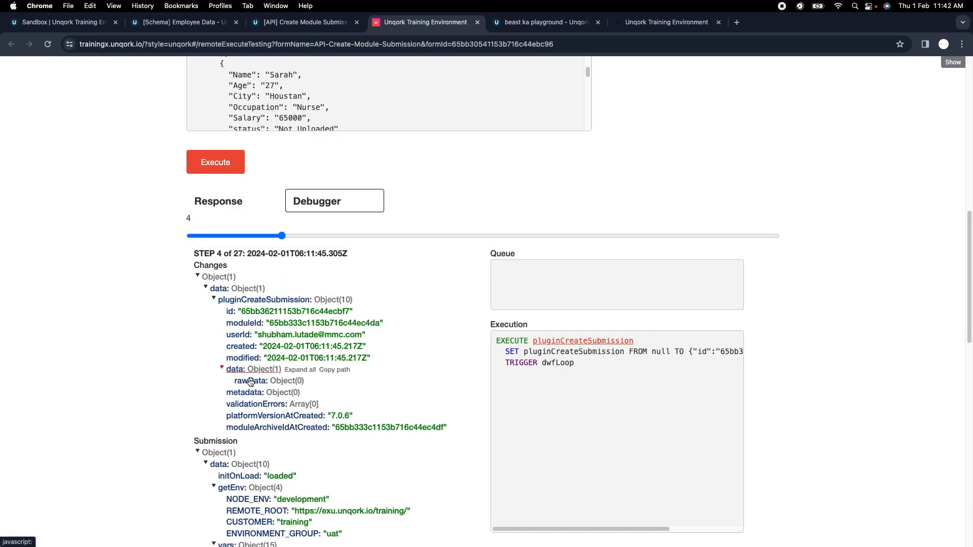
{"action": "left_click", "coordinate": [303, 236]}
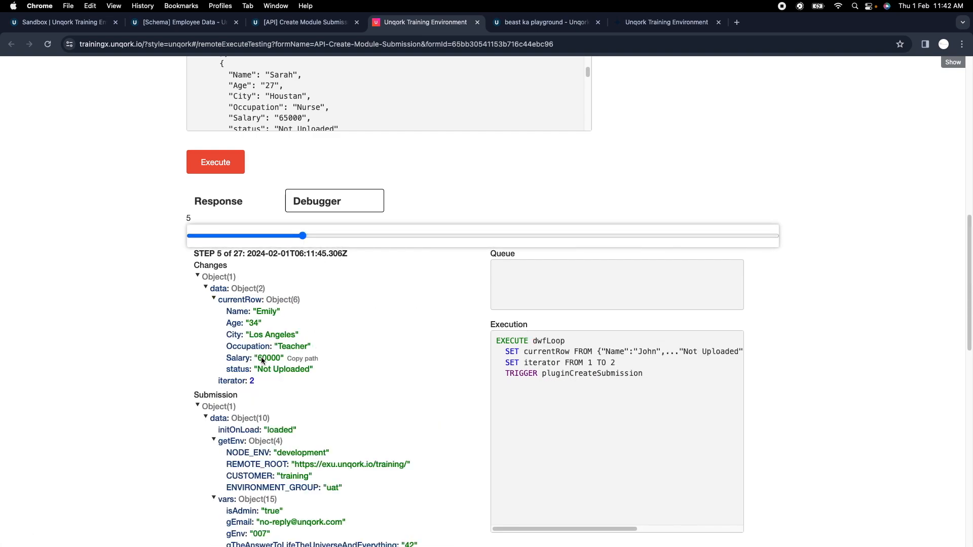
{"action": "mouse_move", "coordinate": [302, 236]}
{"action": "left_mouse_down"}
{"action": "mouse_move", "coordinate": [344, 237]}
{"action": "mouse_move", "coordinate": [238, 243]}
{"action": "mouse_move", "coordinate": [290, 249]}
{"action": "left_mouse_up"}
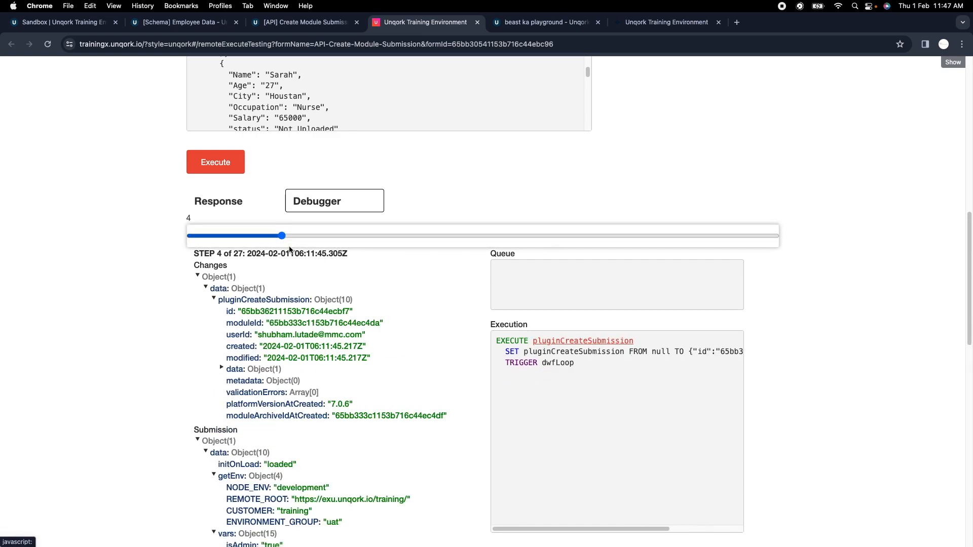
{"action": "left_click", "coordinate": [244, 370]}
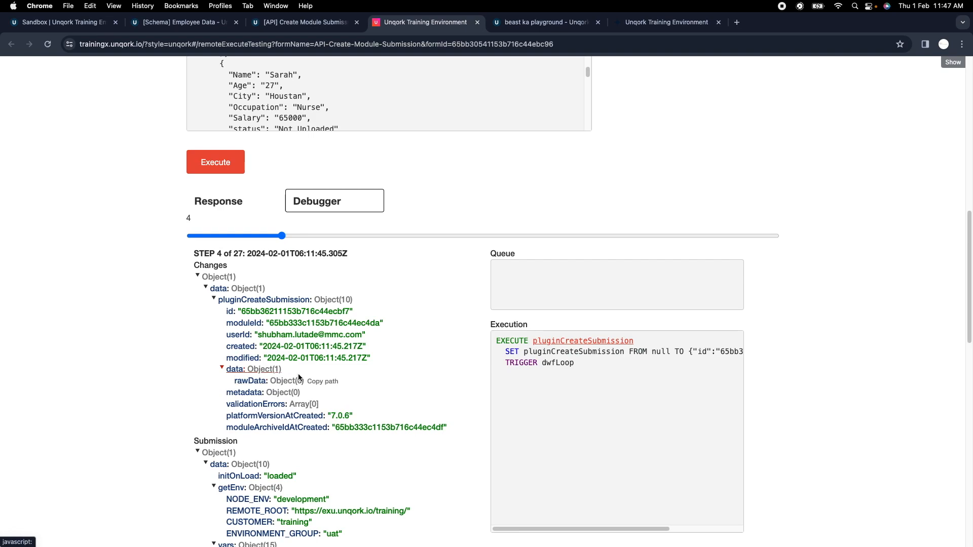
In the pluginCreateSubmission inputs, change the mappings of the Name, Age and City rows to data.Name, data.Age and data.City
{"action": "left_click", "coordinate": [304, 22]}
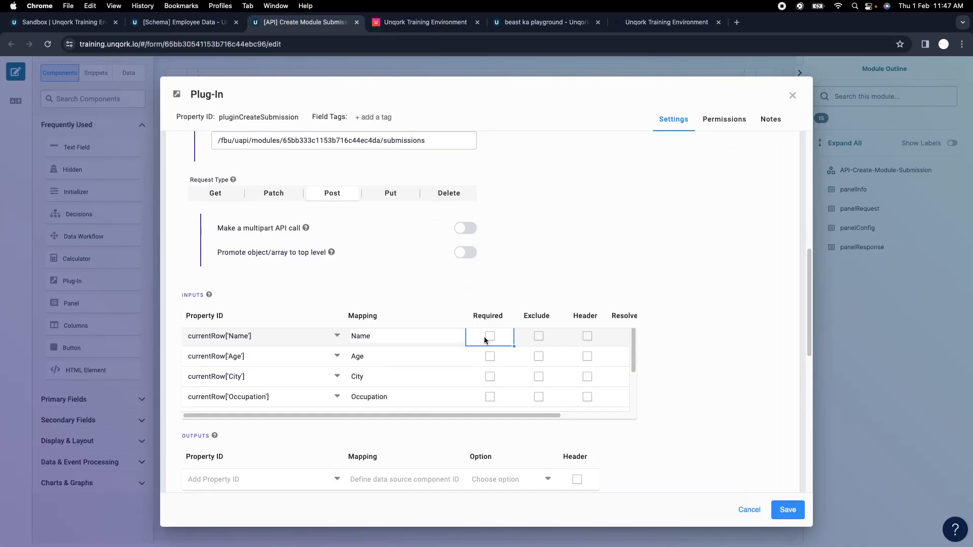
{"action": "left_click", "coordinate": [351, 336]}
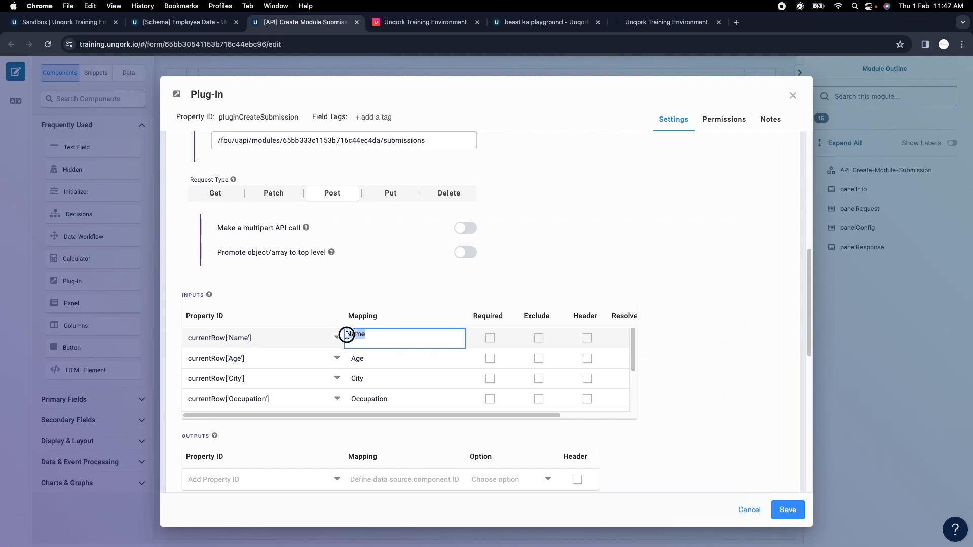
{"action": "type", "text": "data."}
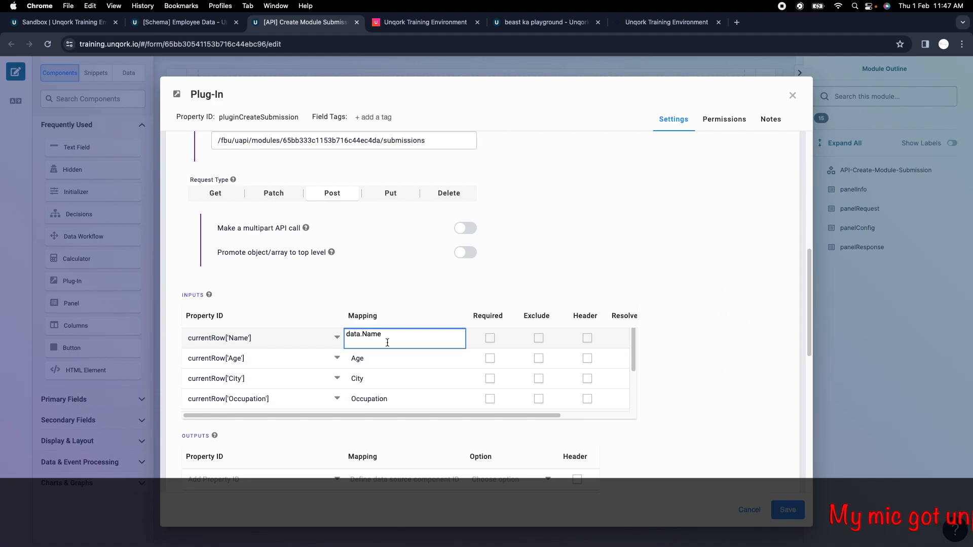
{"action": "left_click", "coordinate": [353, 358]}
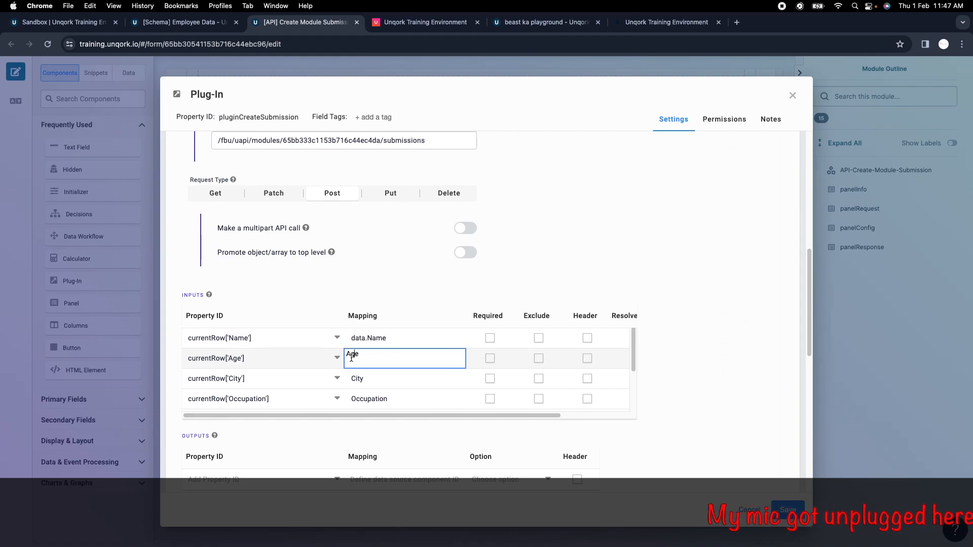
{"action": "type", "text": "data."}
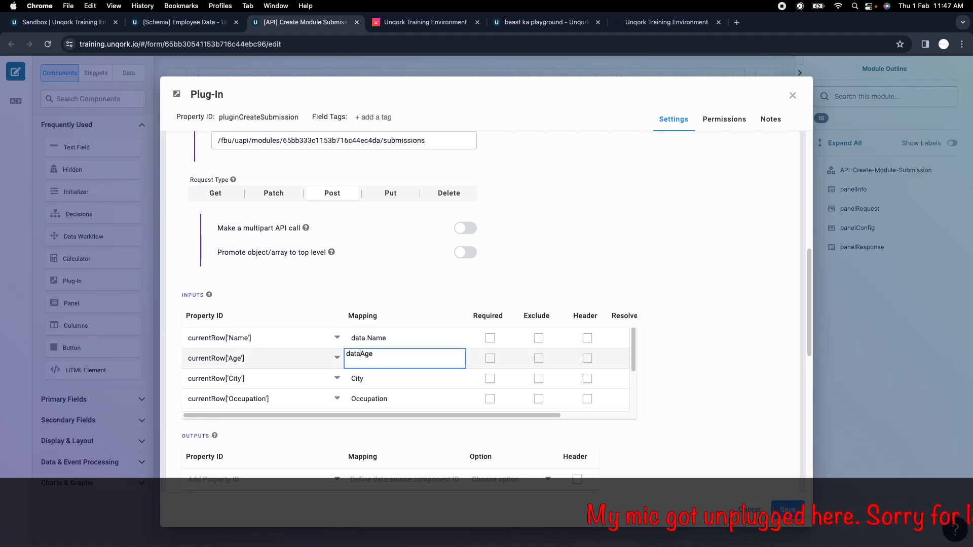
{"action": "left_click", "coordinate": [350, 378]}
{"action": "key", "text": "super+Left"}
{"action": "type", "text": "data"}
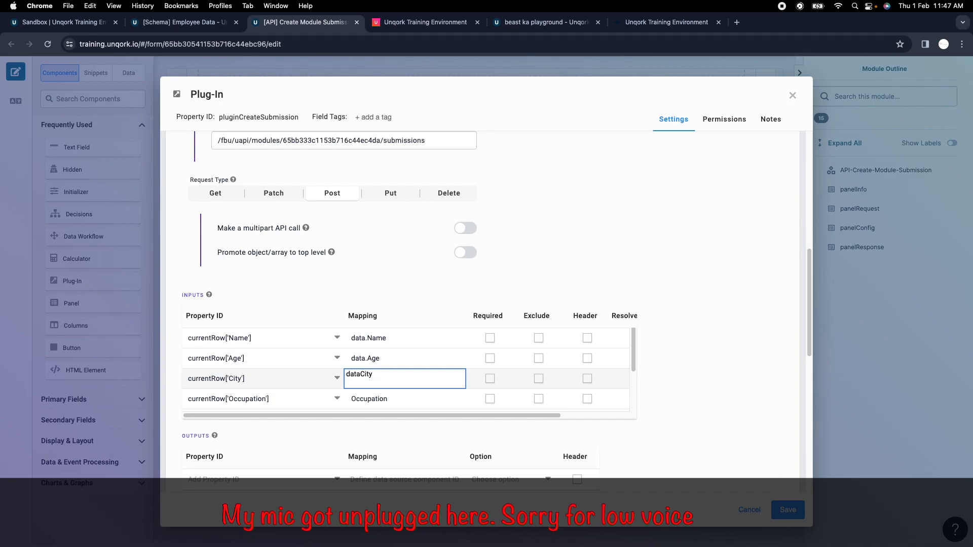
{"action": "type", "text": "."}
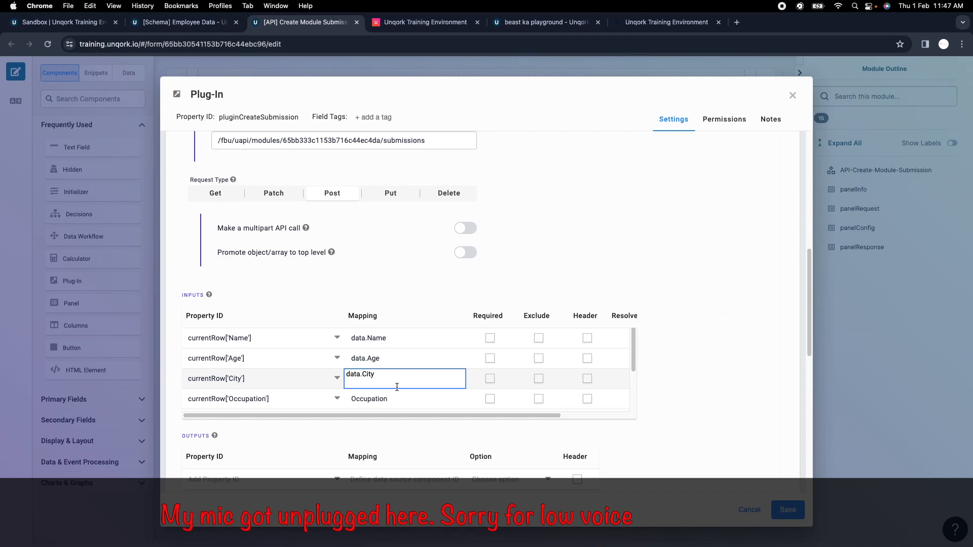
Change the remaining plug-in input mappings to data.Occupation, data.Salary and data.Status, and save the plug-in and the module
{"action": "left_click", "coordinate": [353, 400]}
{"action": "double_click", "coordinate": [353, 400]}
{"action": "key", "text": "super+Left"}
{"action": "type", "text": "data."}
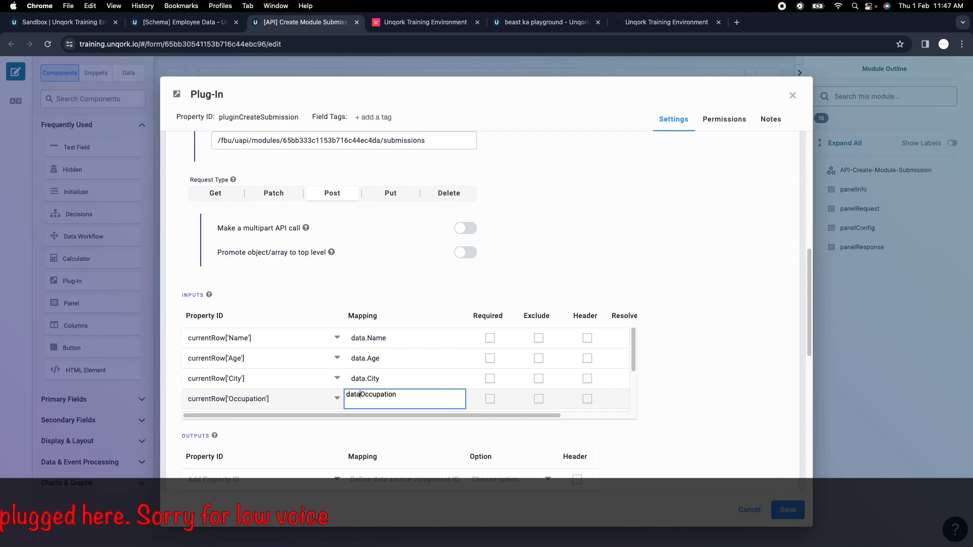
{"action": "scroll", "coordinate": [453, 392], "scroll_direction": "down", "scroll_amount": 1}
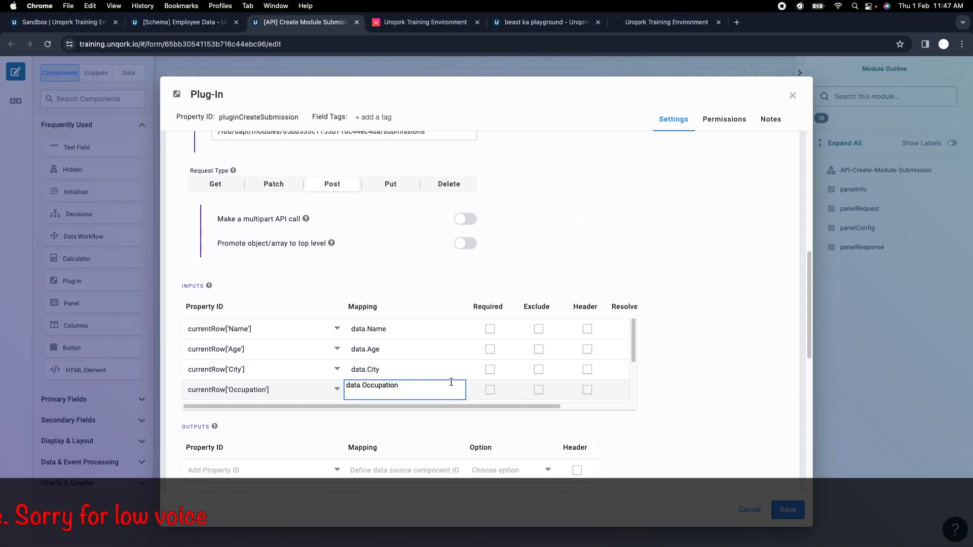
{"action": "left_click_drag", "start_coordinate": [633, 354], "coordinate": [633, 382]}
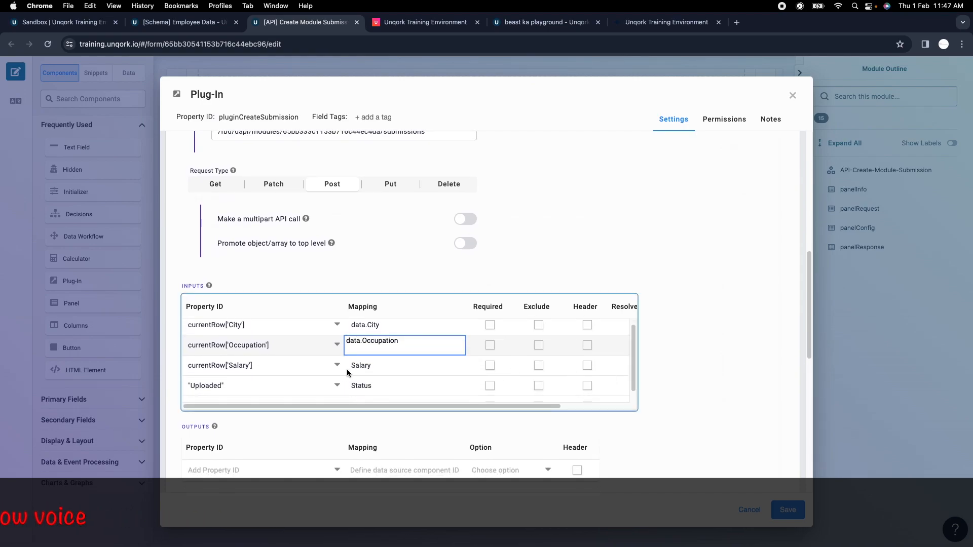
{"action": "left_click", "coordinate": [350, 366]}
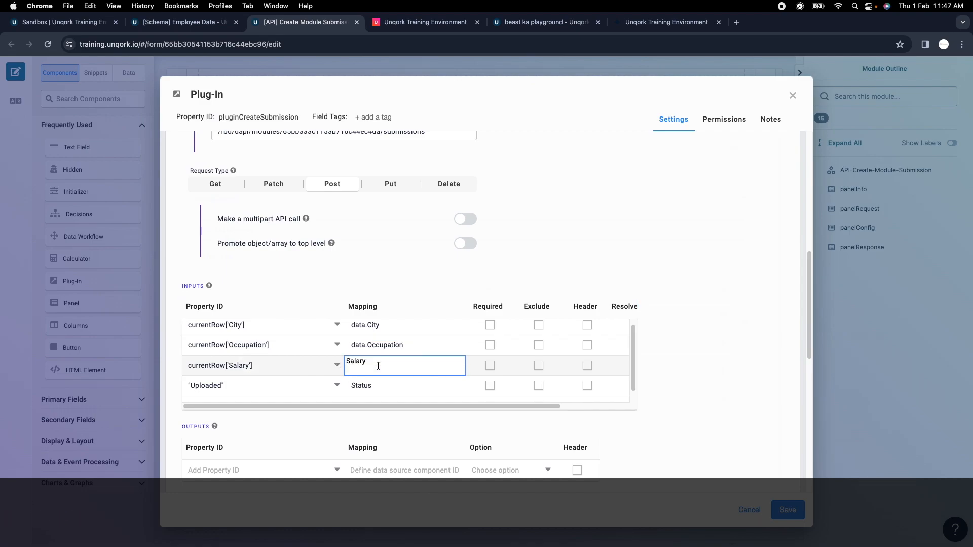
{"action": "left_click", "coordinate": [353, 387]}
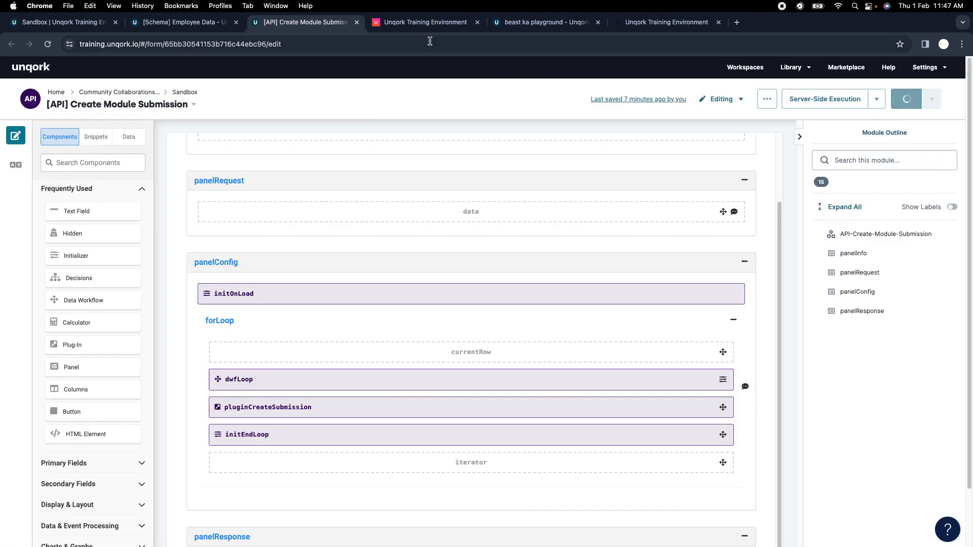
Execute the API module again on the server-side execution page and expand the rawData of the pluginCreateSubmission result in debugger step 4
{"action": "left_click", "coordinate": [426, 21]}
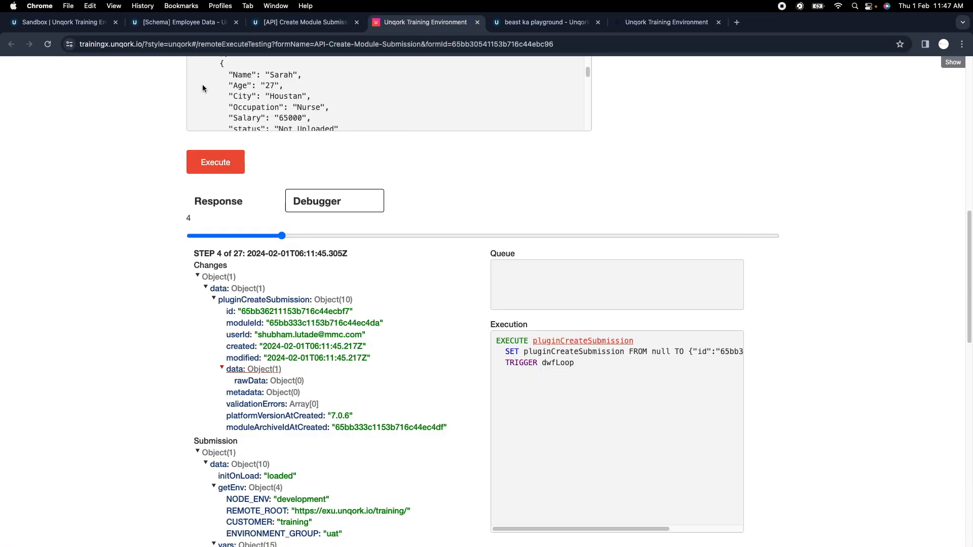
{"action": "left_click", "coordinate": [235, 168]}
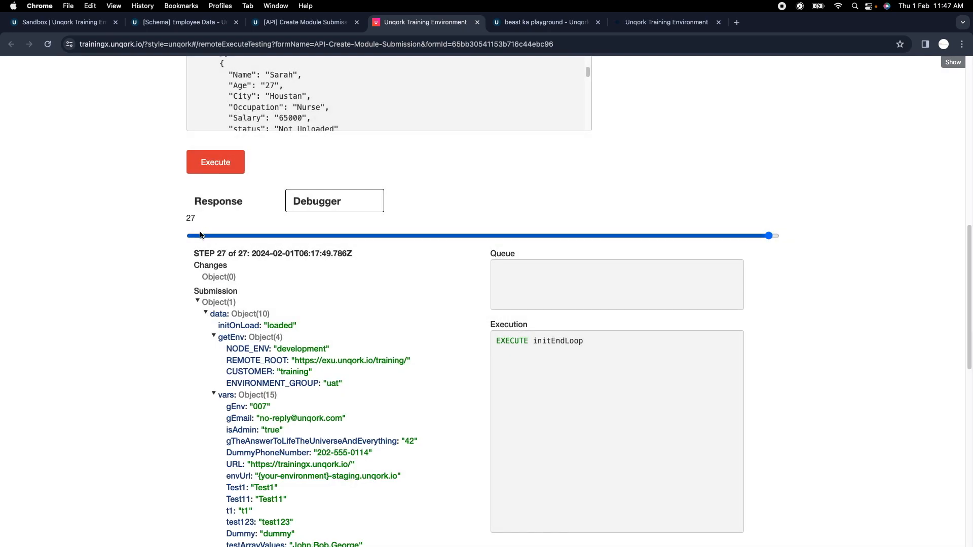
{"action": "left_click_drag", "start_coordinate": [203, 235], "coordinate": [248, 236]}
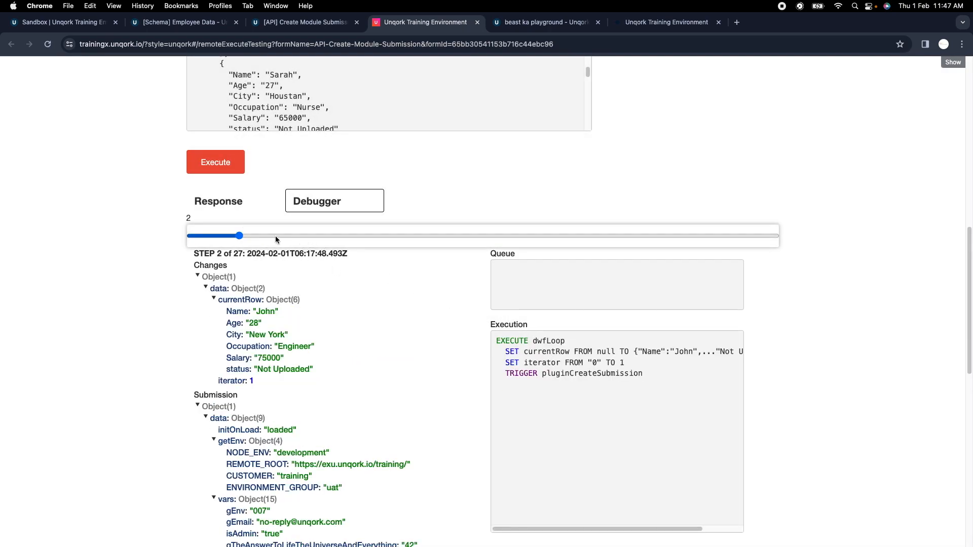
{"action": "left_click", "coordinate": [260, 236]}
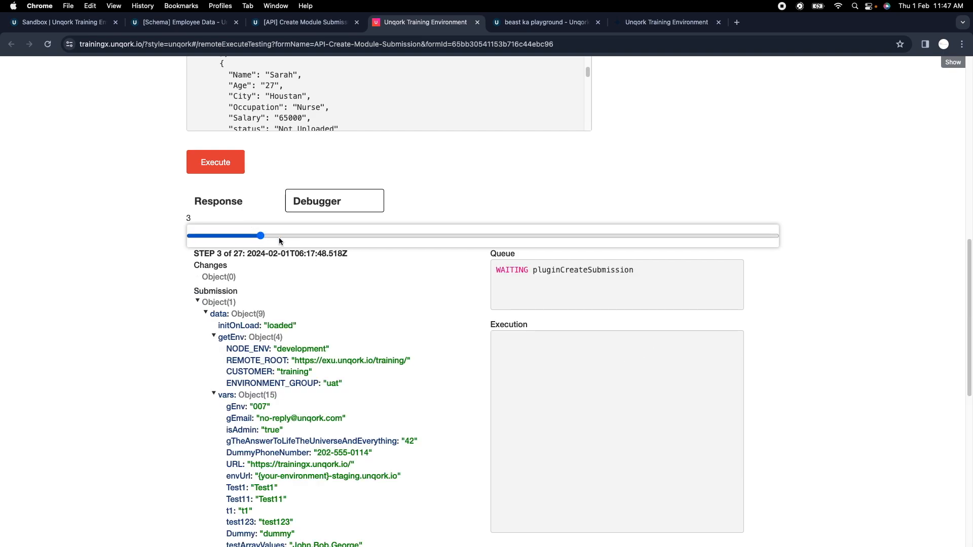
{"action": "left_click", "coordinate": [279, 237]}
{"action": "left_click", "coordinate": [234, 370]}
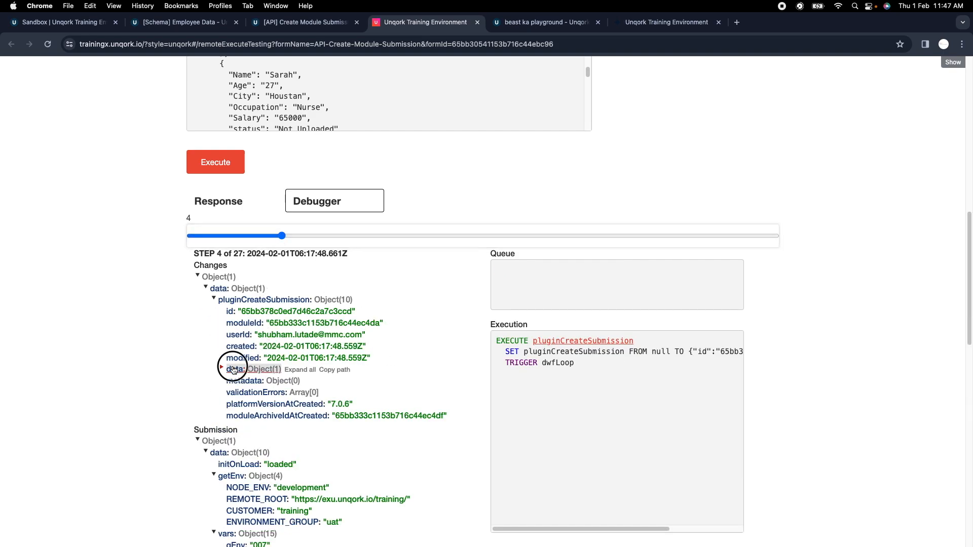
{"action": "left_click", "coordinate": [248, 381]}
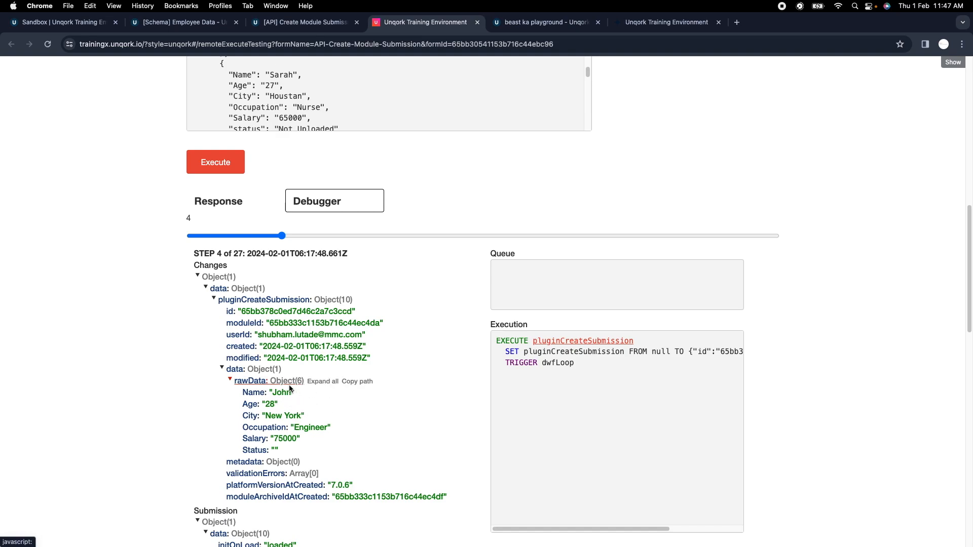
Examine the pluginCreateSubmission rawData in debugger step 25 and compare it, including its Status, with the last record in the request body
{"action": "left_click_drag", "start_coordinate": [283, 236], "coordinate": [764, 234]}
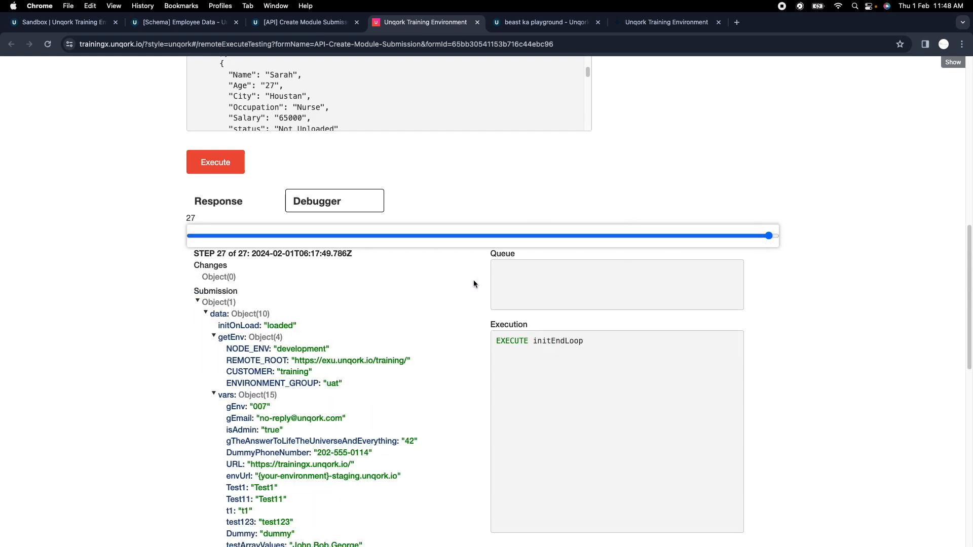
{"action": "left_click_drag", "start_coordinate": [763, 235], "coordinate": [735, 234]}
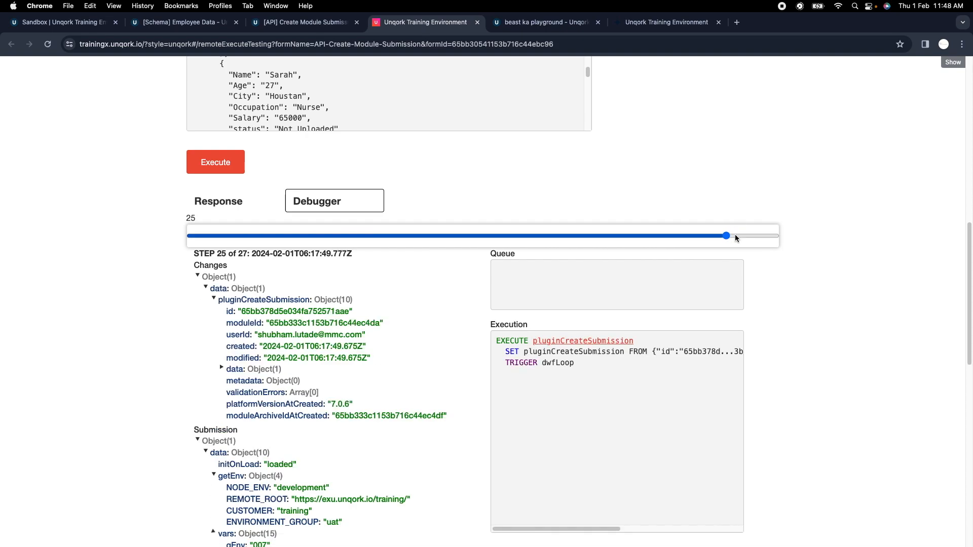
{"action": "scroll", "coordinate": [405, 279], "scroll_direction": "up", "scroll_amount": 5}
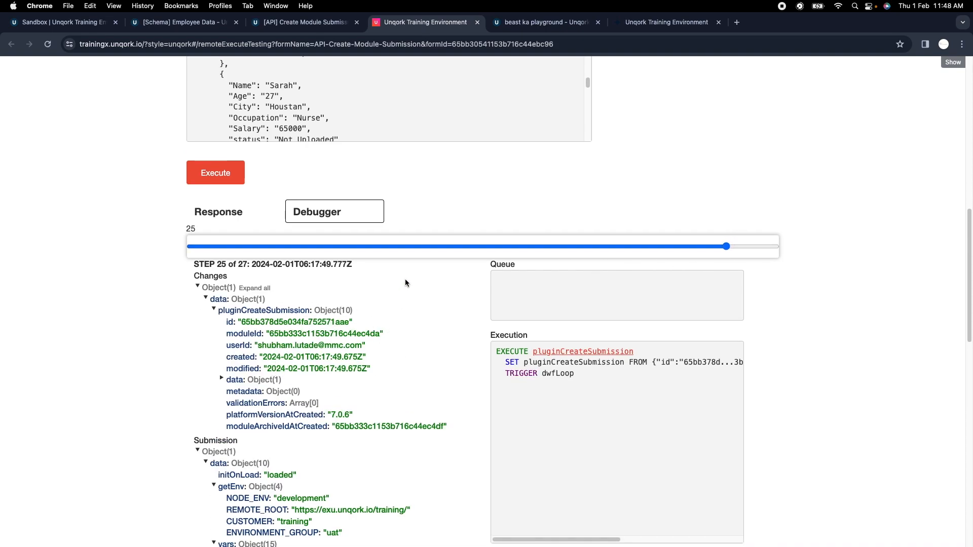
{"action": "scroll", "coordinate": [304, 248], "scroll_direction": "down", "scroll_amount": 3}
{"action": "scroll", "coordinate": [284, 222], "scroll_direction": "up", "scroll_amount": 4}
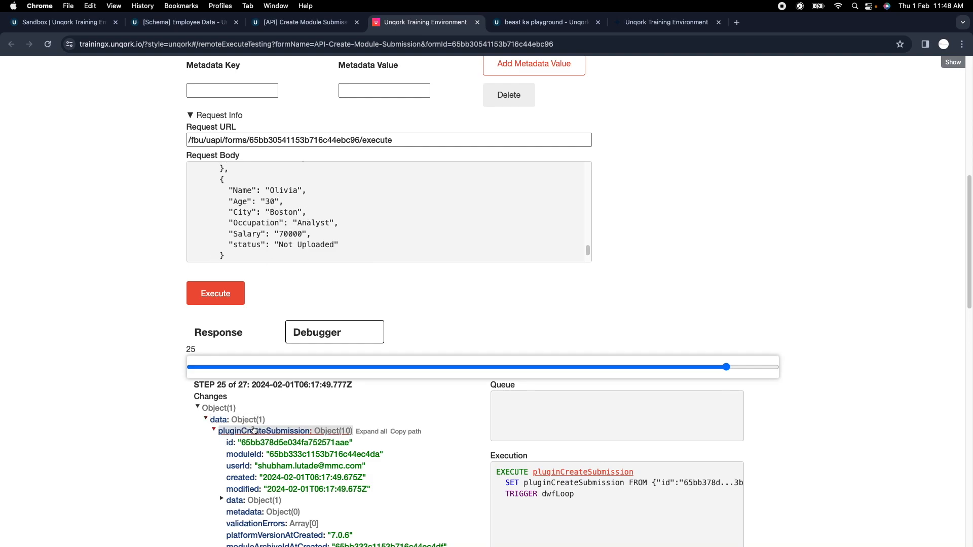
{"action": "scroll", "coordinate": [325, 433], "scroll_direction": "down", "scroll_amount": 1}
{"action": "left_click", "coordinate": [254, 479]}
{"action": "scroll", "coordinate": [328, 453], "scroll_direction": "down", "scroll_amount": 1}
{"action": "left_click", "coordinate": [251, 468]}
{"action": "scroll", "coordinate": [349, 443], "scroll_direction": "down", "scroll_amount": 5}
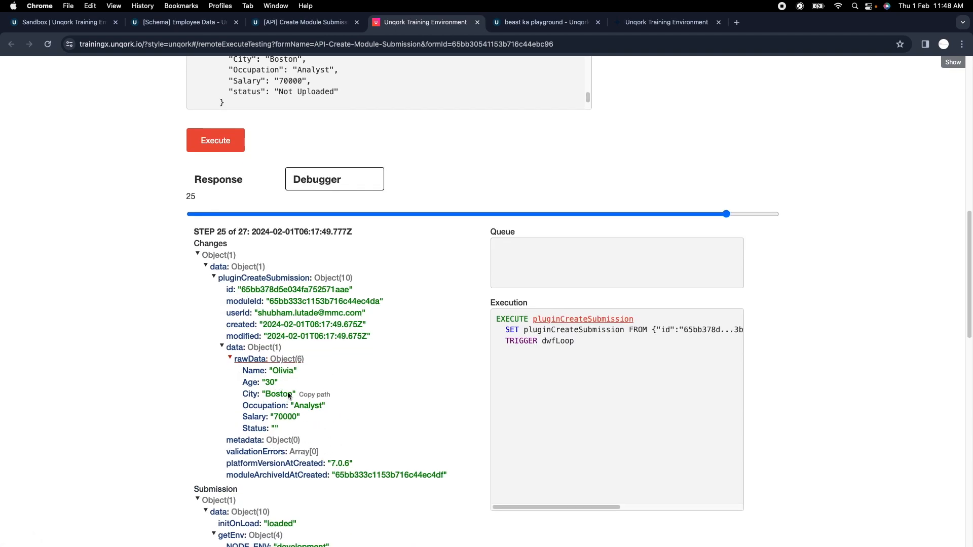
{"action": "scroll", "coordinate": [393, 372], "scroll_direction": "up", "scroll_amount": 1}
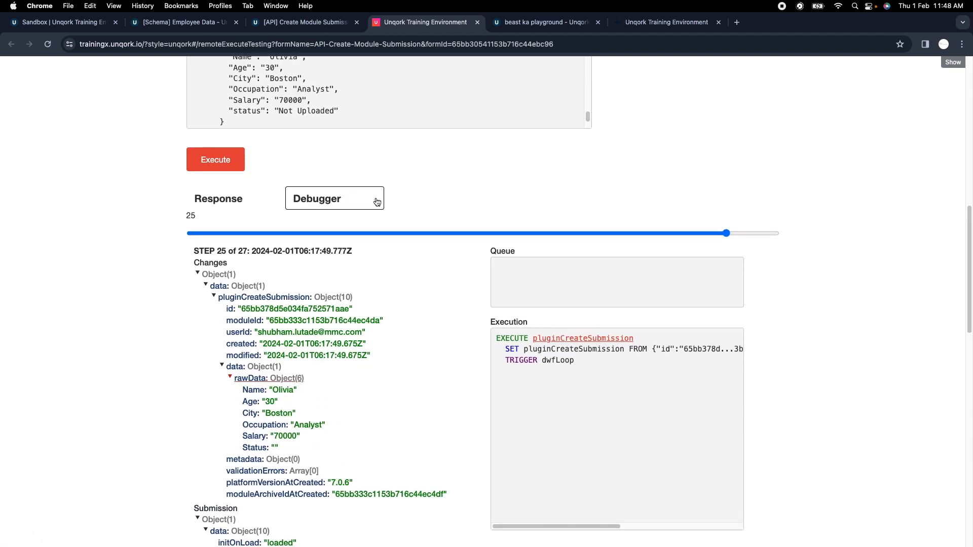
{"action": "scroll", "coordinate": [438, 247], "scroll_direction": "up", "scroll_amount": 1}
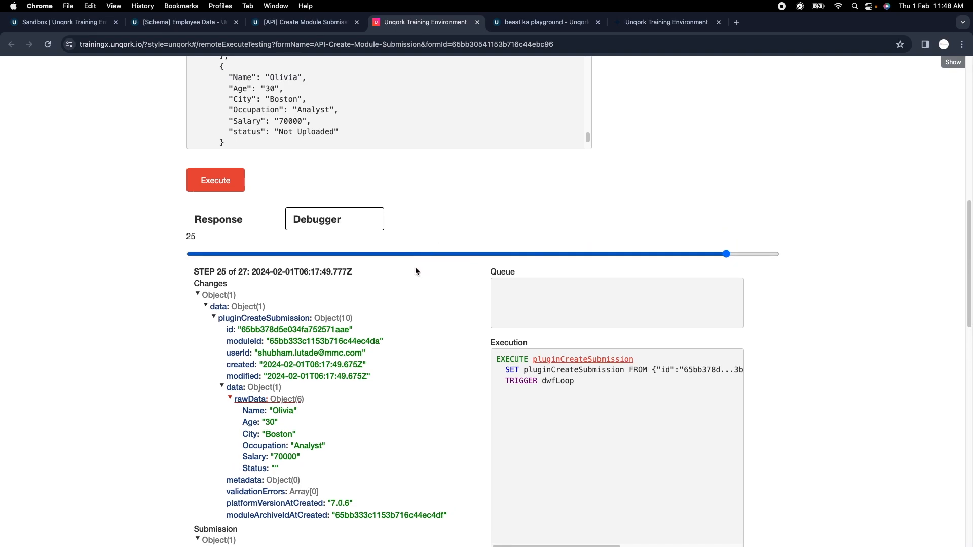
{"action": "left_click", "coordinate": [319, 25]}
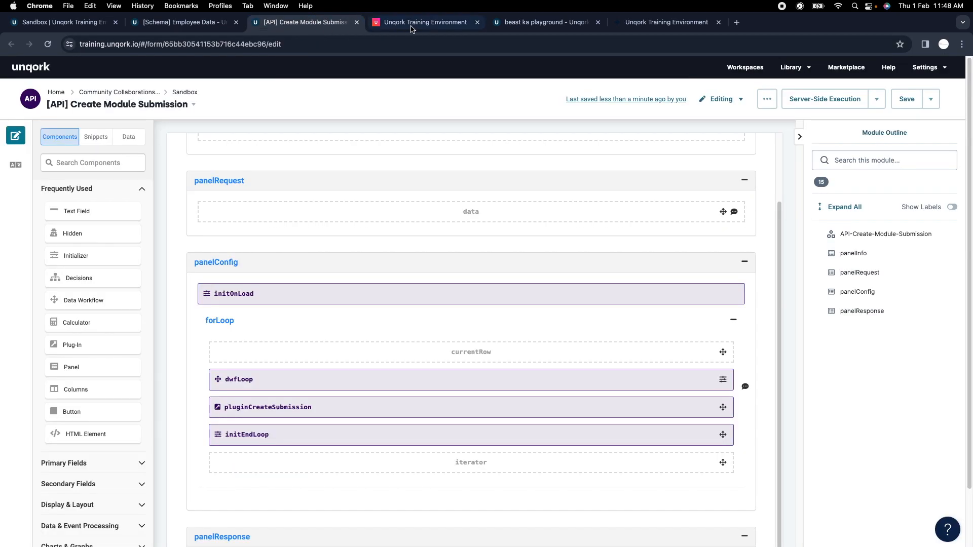
{"action": "left_click", "coordinate": [423, 22]}
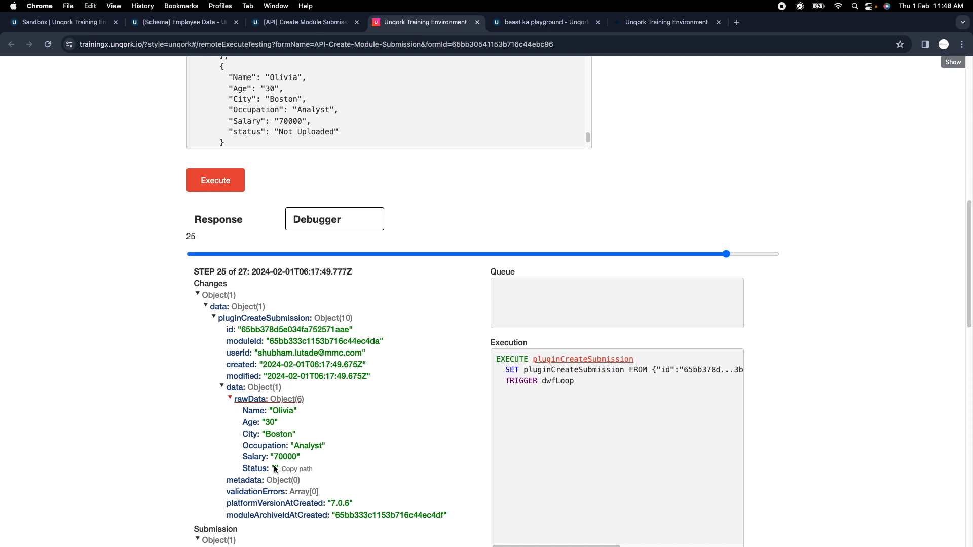
Change the property ID mapped to data.Status in pluginCreateSubmission to 'Uploaded' in single quotes, and save the plug-in and the module
{"action": "left_click", "coordinate": [208, 22]}
{"action": "left_click", "coordinate": [265, 24]}
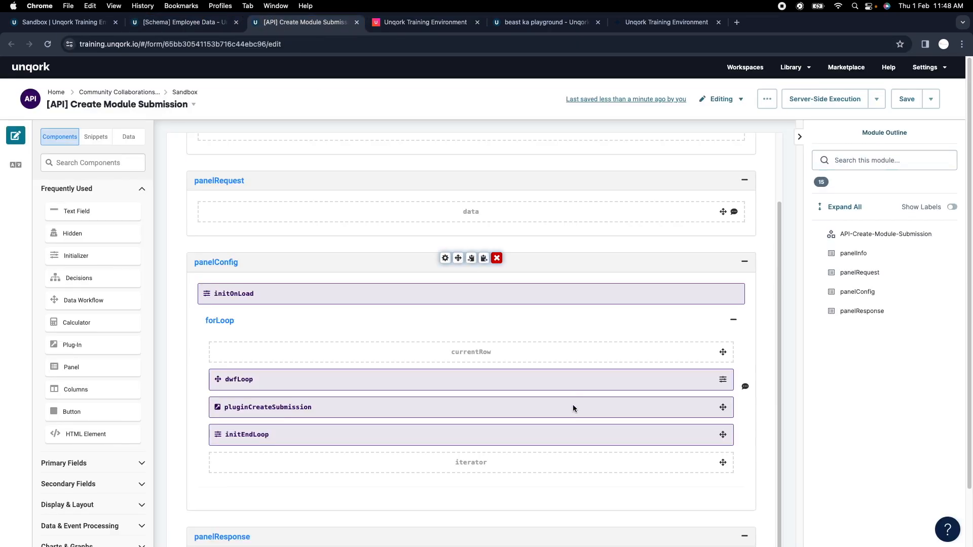
{"action": "left_click", "coordinate": [445, 402]}
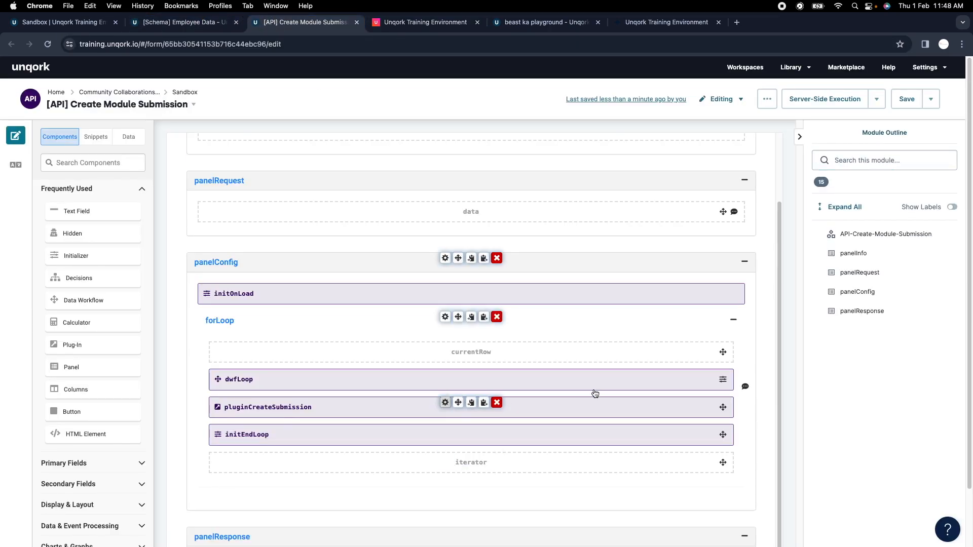
{"action": "scroll", "coordinate": [432, 399], "scroll_direction": "down", "scroll_amount": 10}
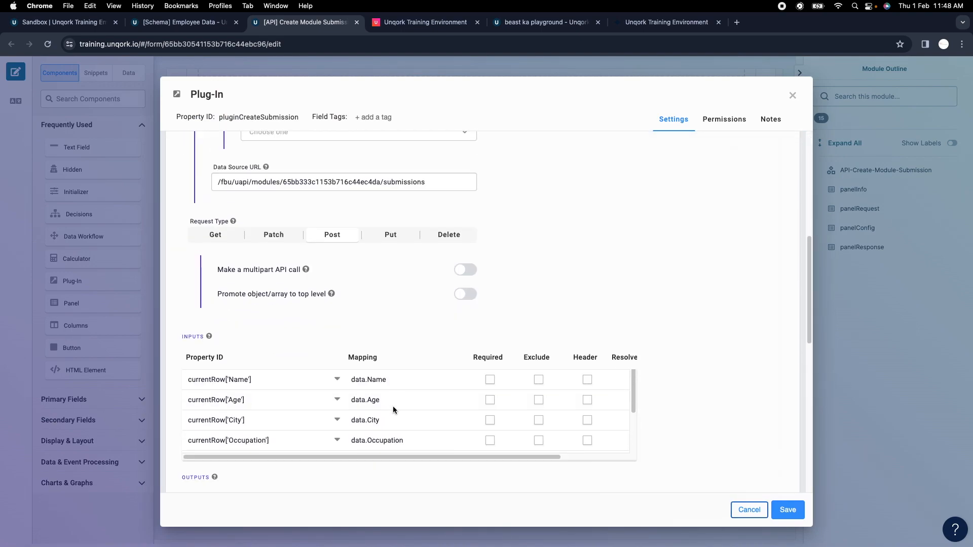
{"action": "left_click", "coordinate": [263, 419]}
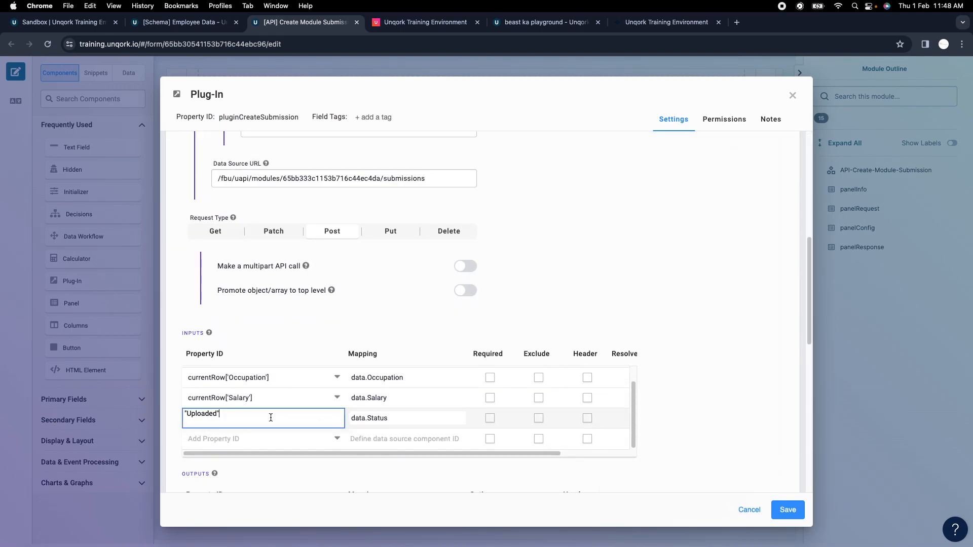
{"action": "key", "text": "super+alt+i"}
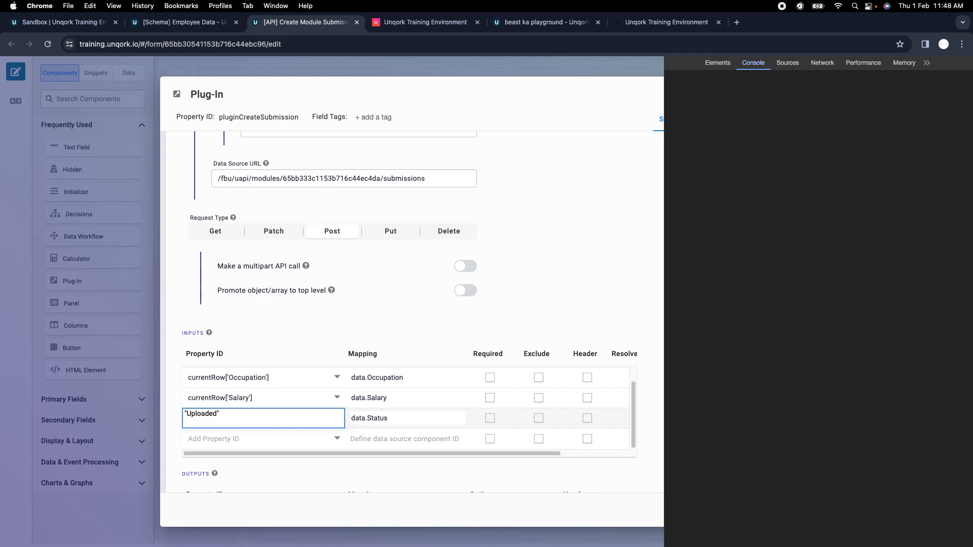
{"action": "left_click", "coordinate": [964, 63]}
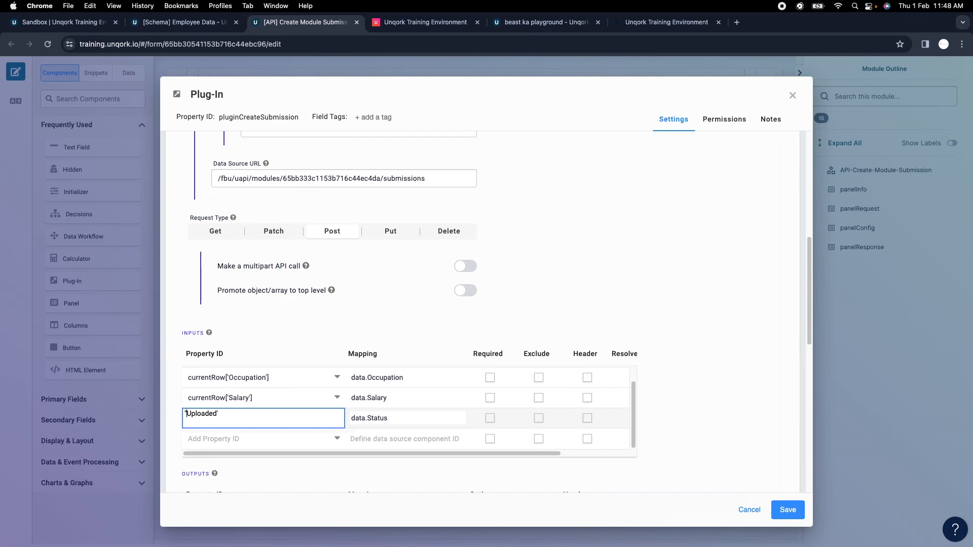
{"action": "key", "text": "BackSpace"}
{"action": "type", "text": "'"}
{"action": "left_click", "coordinate": [787, 510]}
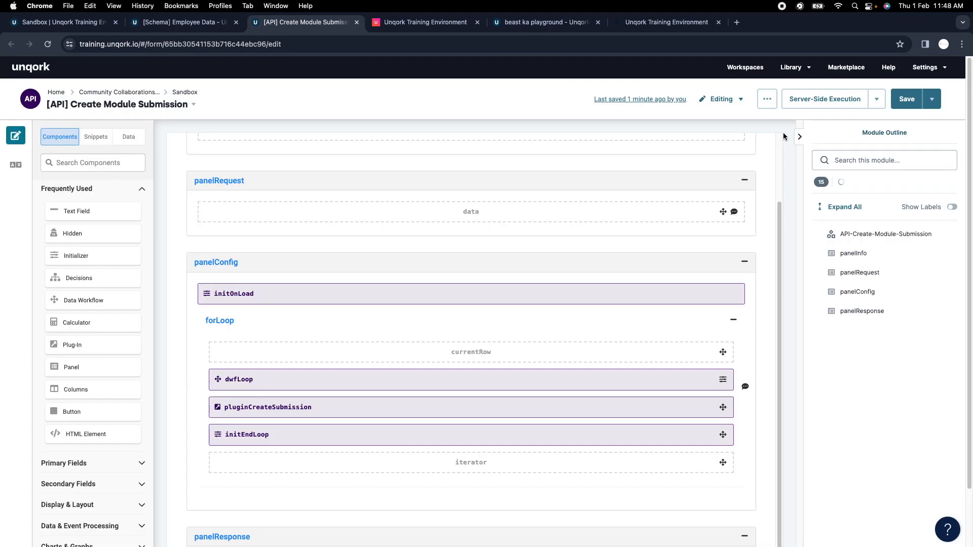
{"action": "left_click", "coordinate": [907, 98]}
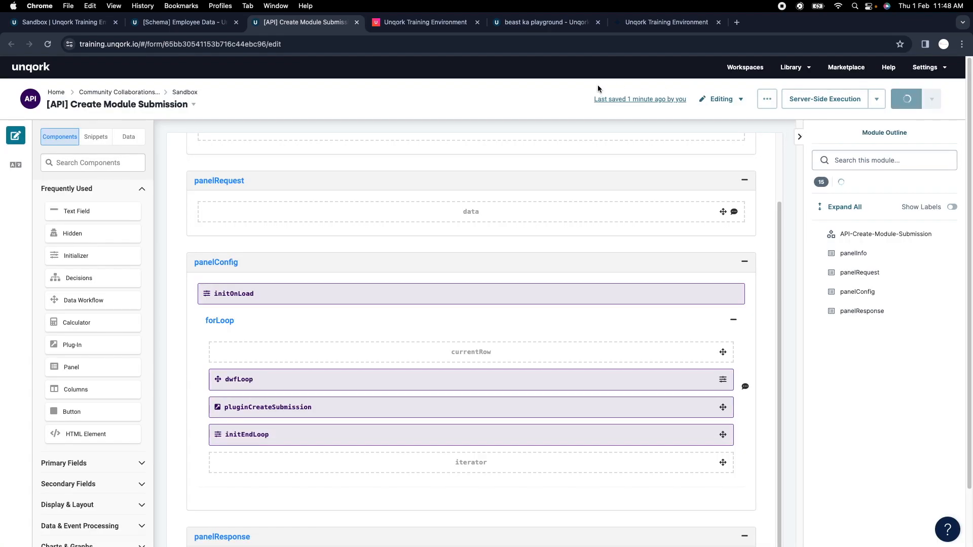
Execute the API module with the updated Status mapping and expand the pluginCreateSubmission rawData in debugger step 4
{"action": "left_click", "coordinate": [428, 22]}
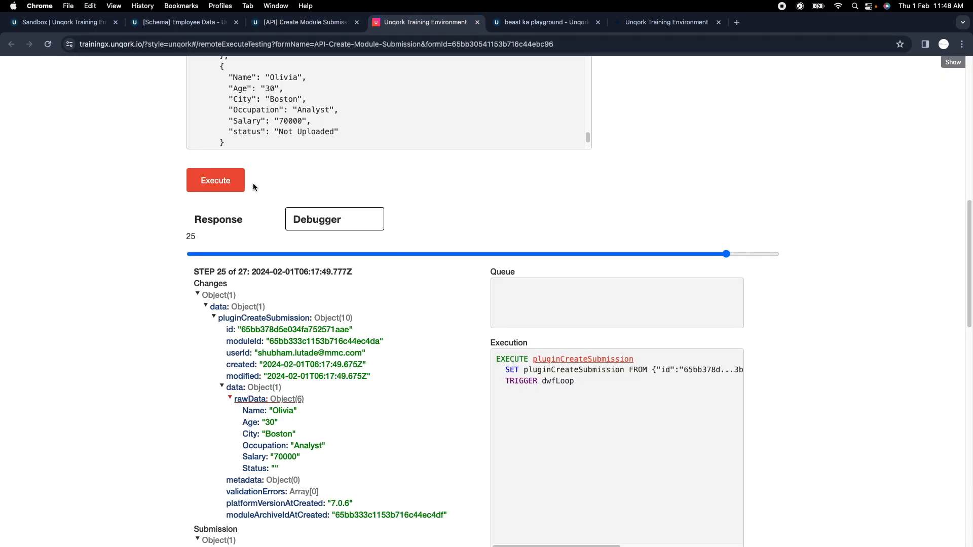
{"action": "left_click", "coordinate": [226, 189]}
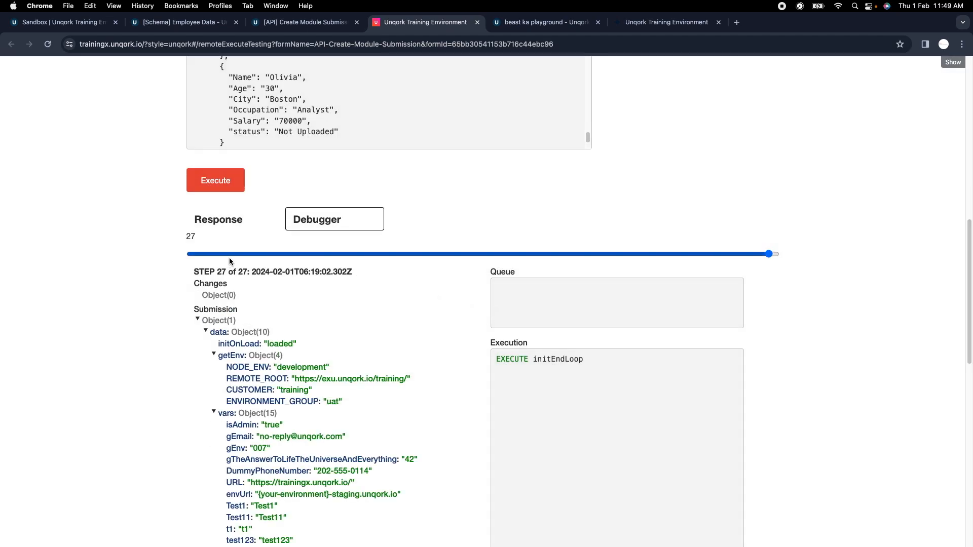
{"action": "left_click_drag", "start_coordinate": [229, 256], "coordinate": [268, 260]}
{"action": "key", "text": "Left"}
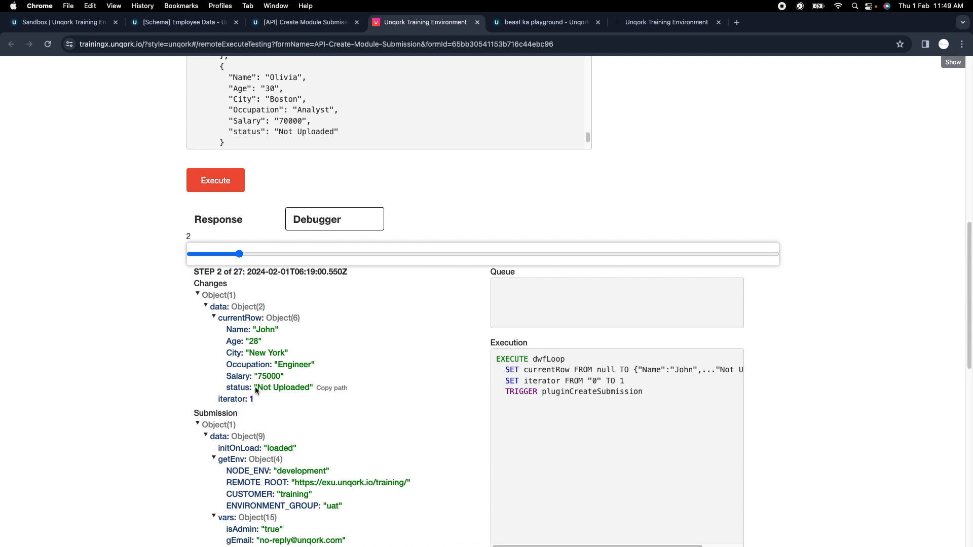
{"action": "left_click_drag", "start_coordinate": [239, 254], "coordinate": [282, 254]}
{"action": "left_click", "coordinate": [235, 387]}
{"action": "left_click", "coordinate": [249, 398]}
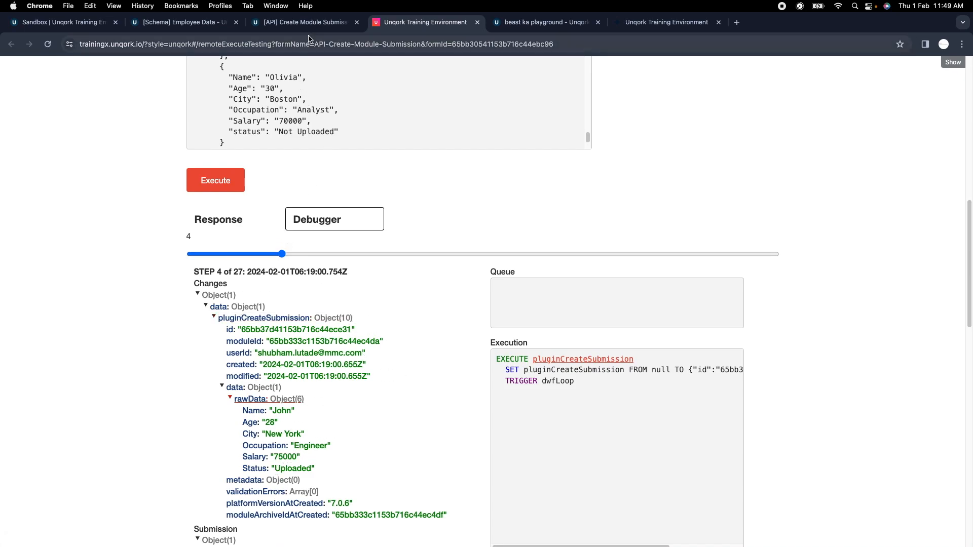
Review the pluginCreateSubmission input mappings, especially 'Uploaded' to data.Status, against the rawData in the execution debugger
{"action": "left_click", "coordinate": [329, 29]}
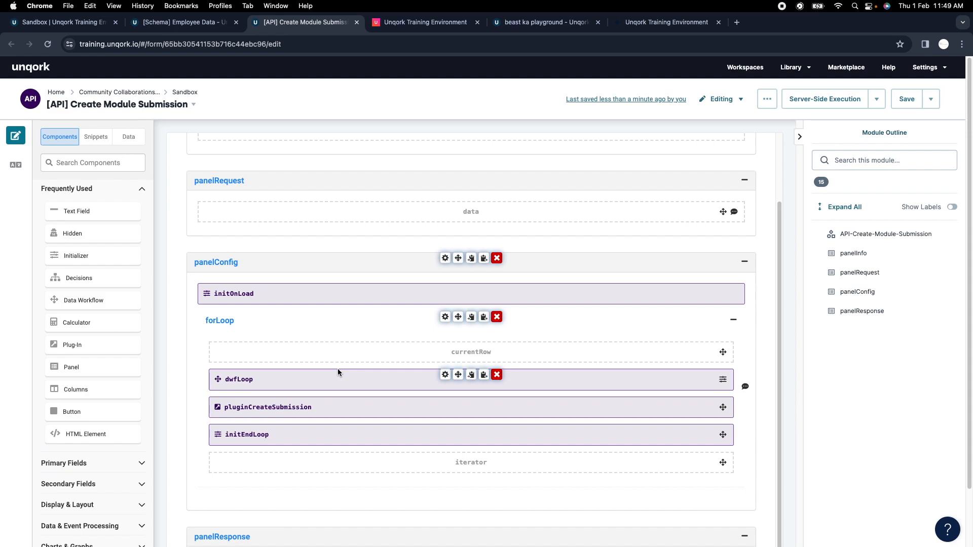
{"action": "left_click", "coordinate": [436, 22]}
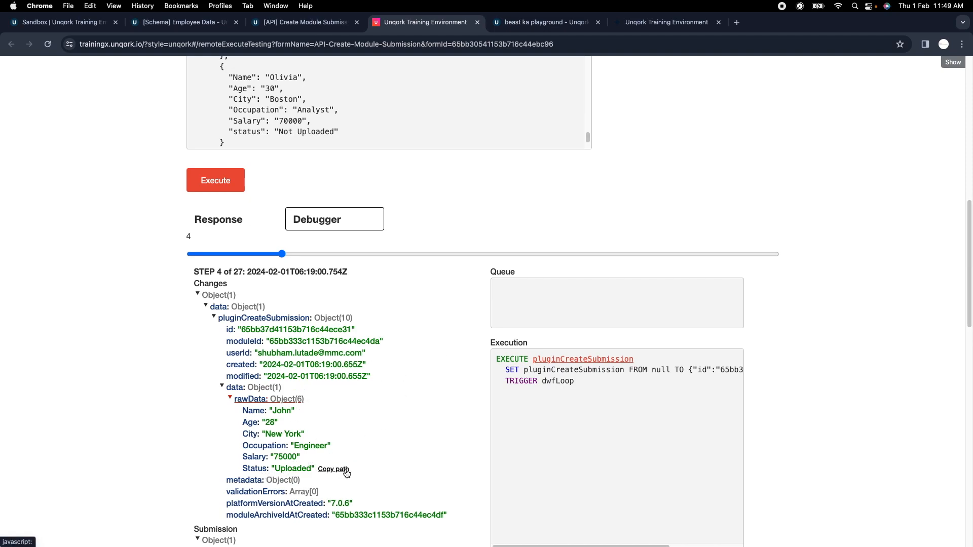
{"action": "left_click", "coordinate": [327, 30]}
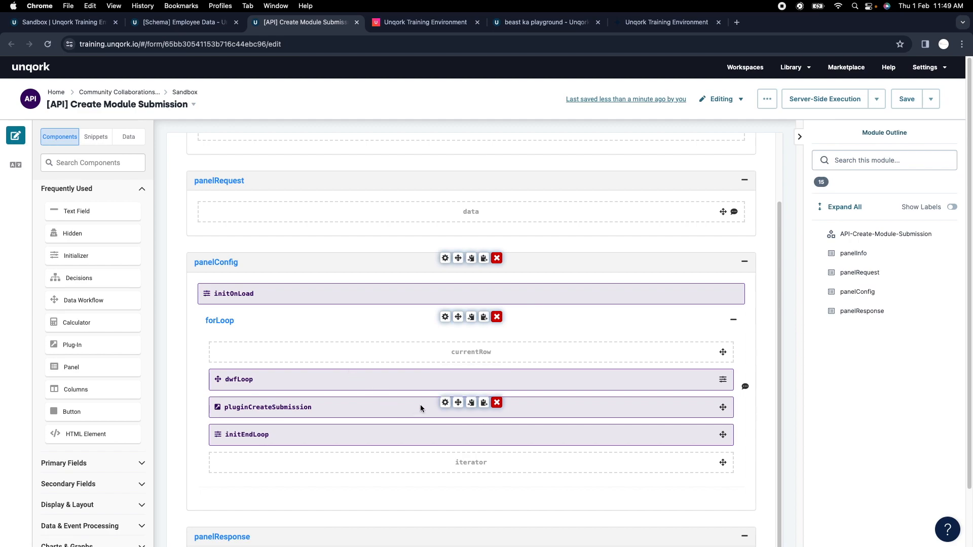
{"action": "left_click", "coordinate": [445, 403]}
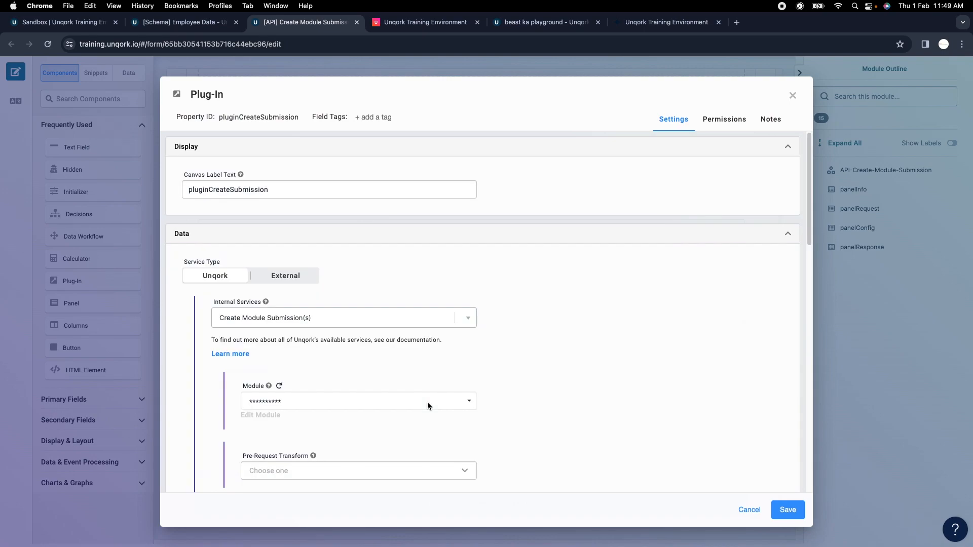
{"action": "scroll", "coordinate": [428, 406], "scroll_direction": "down", "scroll_amount": 2}
{"action": "scroll", "coordinate": [428, 406], "scroll_direction": "down", "scroll_amount": 6}
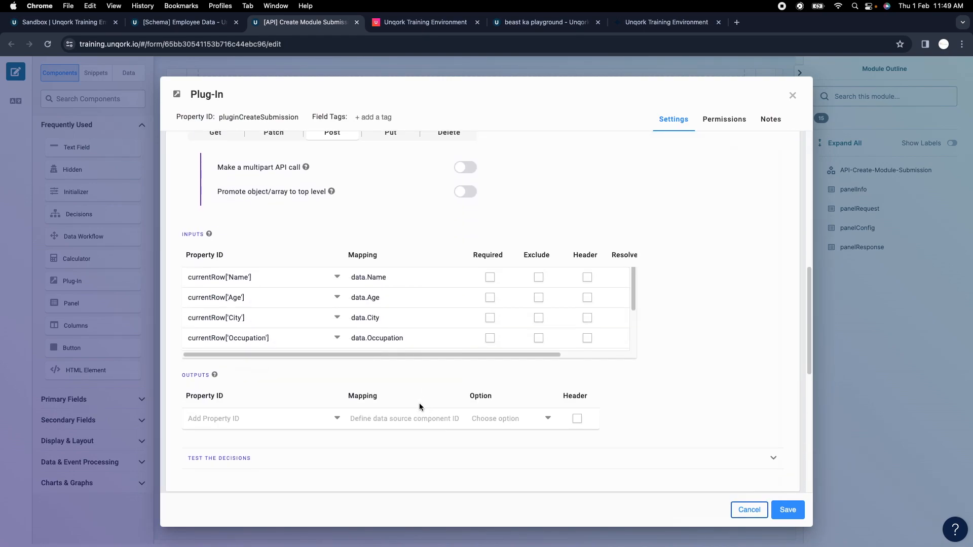
{"action": "scroll", "coordinate": [419, 405], "scroll_direction": "up", "scroll_amount": 2}
{"action": "scroll", "coordinate": [422, 402], "scroll_direction": "down", "scroll_amount": 2}
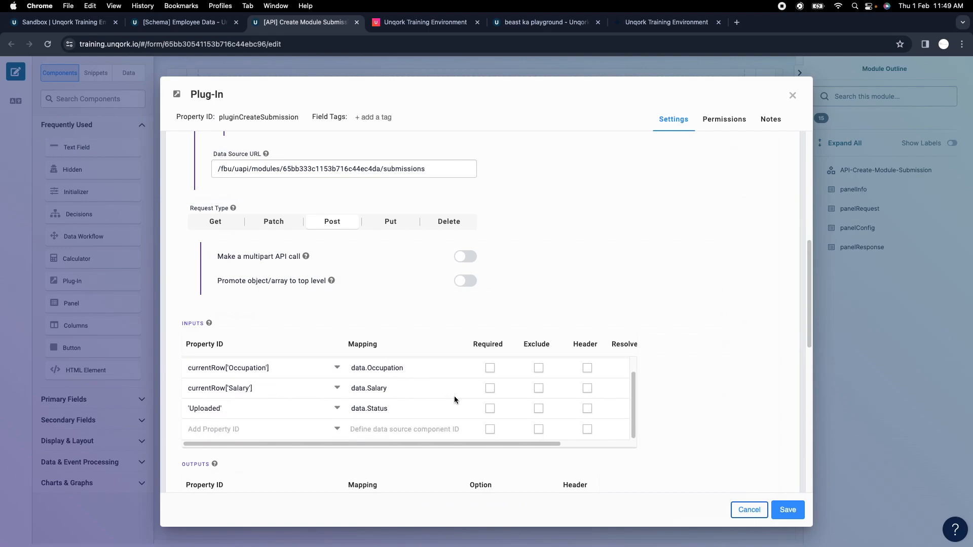
{"action": "left_click", "coordinate": [432, 412]}
{"action": "left_click", "coordinate": [666, 406]}
{"action": "scroll", "coordinate": [665, 407], "scroll_direction": "up", "scroll_amount": 1}
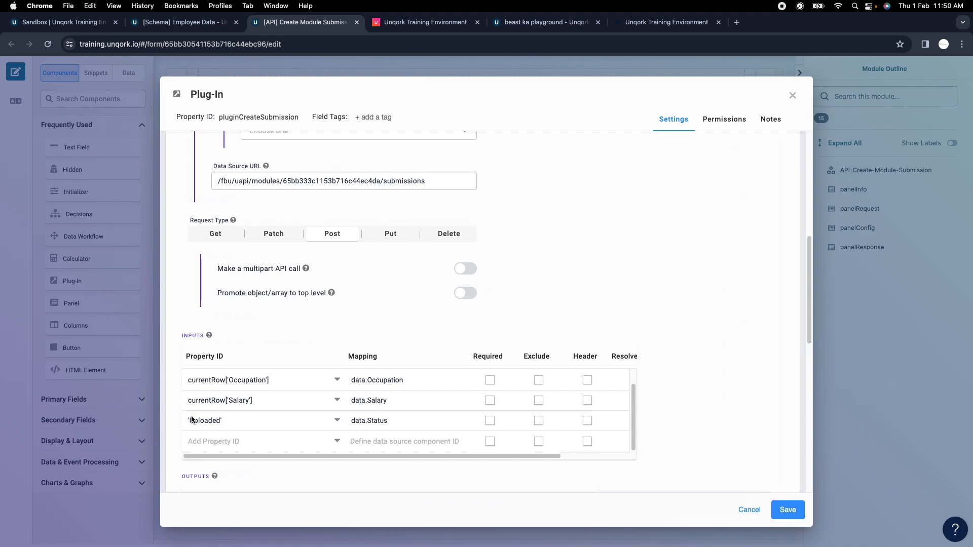
{"action": "left_click", "coordinate": [440, 22]}
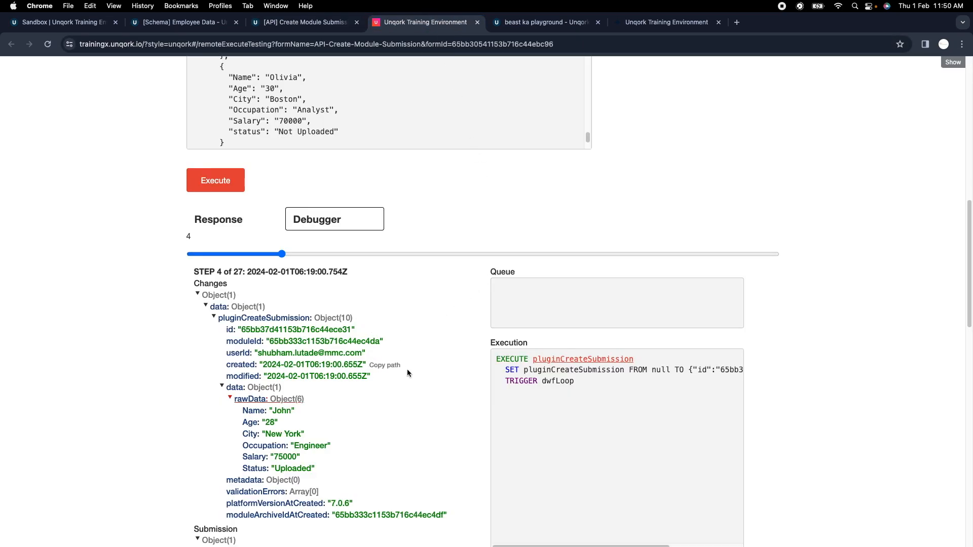
{"action": "left_click", "coordinate": [319, 27]}
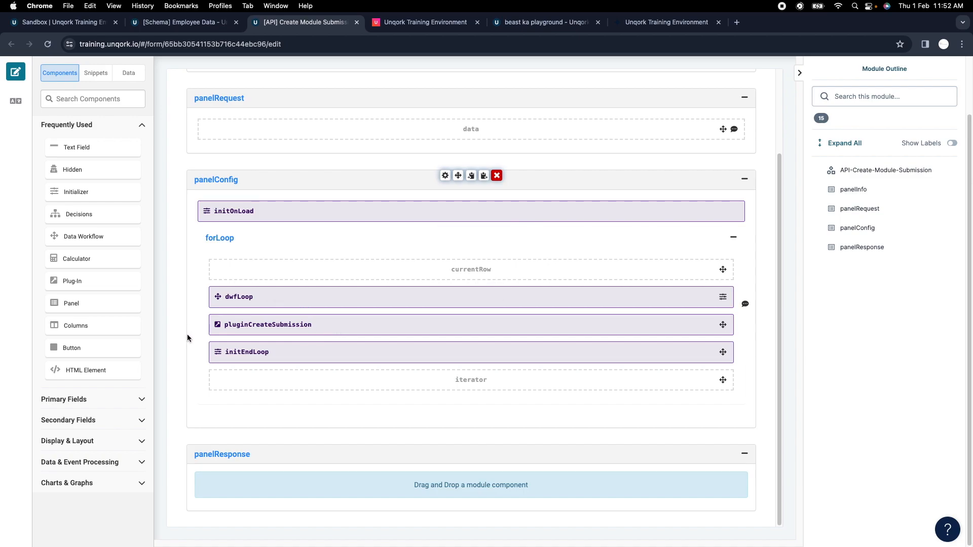
Add a Hidden component above panelResponse with processedData as both its property ID and canvas label
{"action": "scroll", "coordinate": [83, 190], "scroll_direction": "up", "scroll_amount": 2}
{"action": "left_click", "coordinate": [87, 163]}
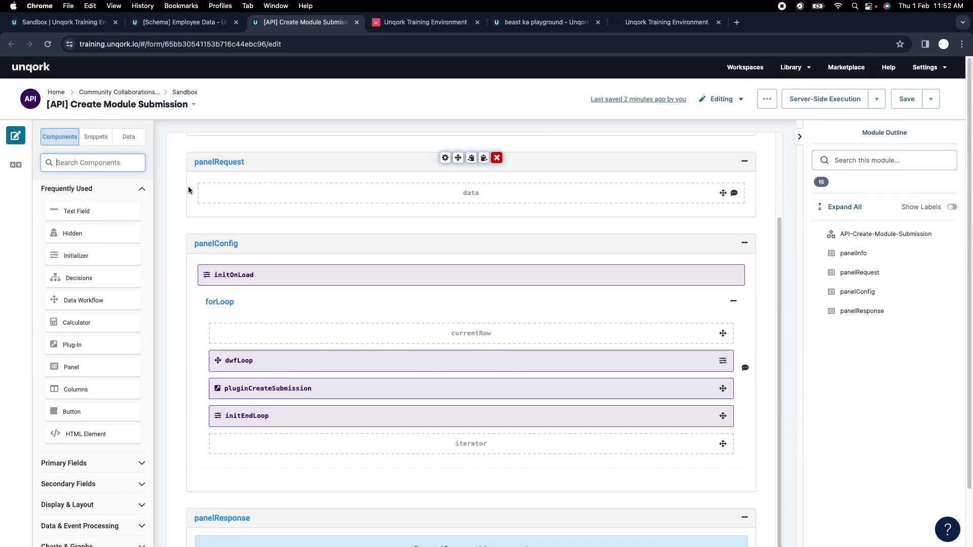
{"action": "type", "text": "hi"}
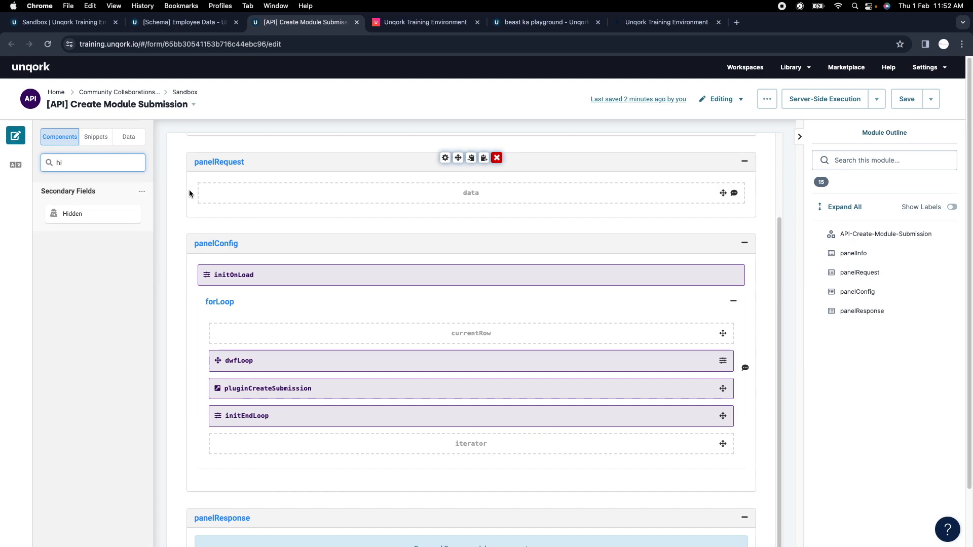
{"action": "left_click_drag", "start_coordinate": [104, 208], "coordinate": [441, 527]}
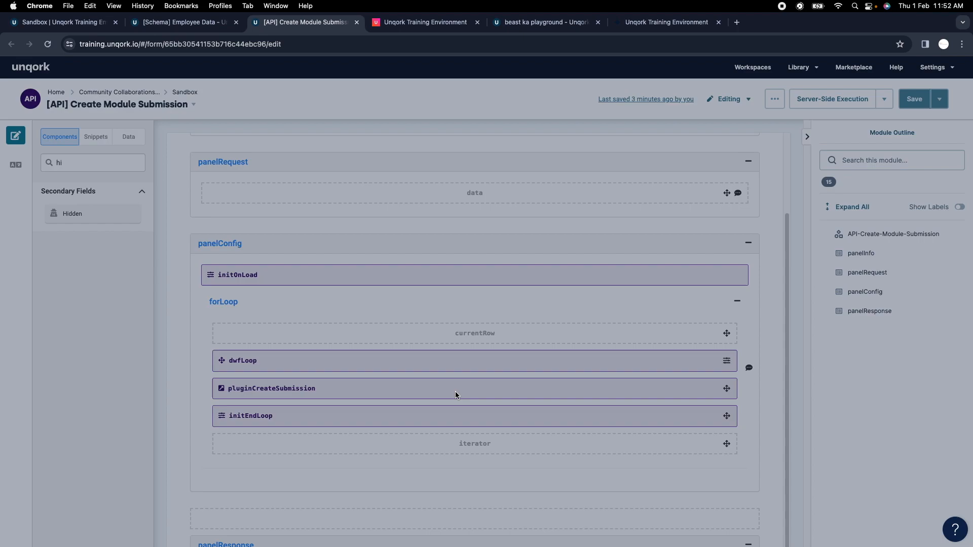
{"action": "double_click", "coordinate": [175, 116]}
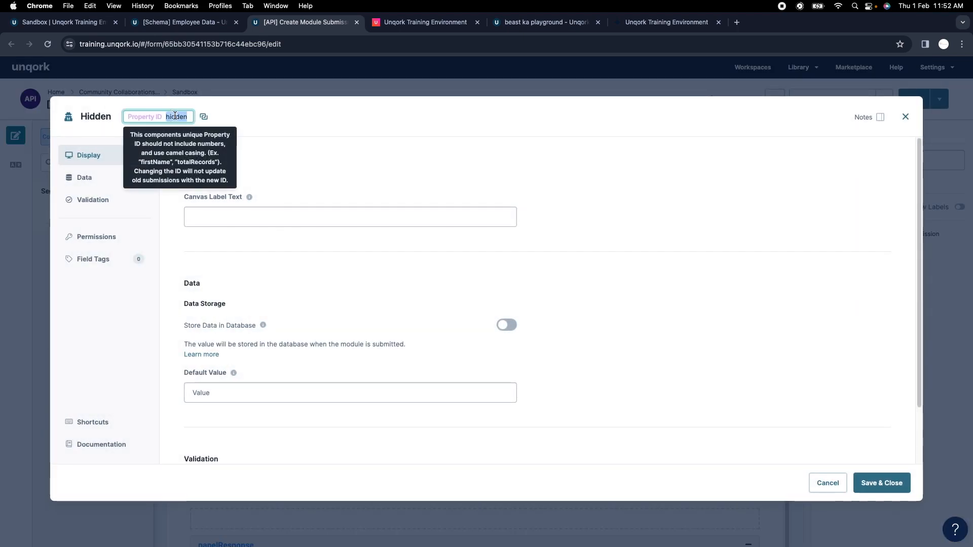
{"action": "type", "text": "proce"}
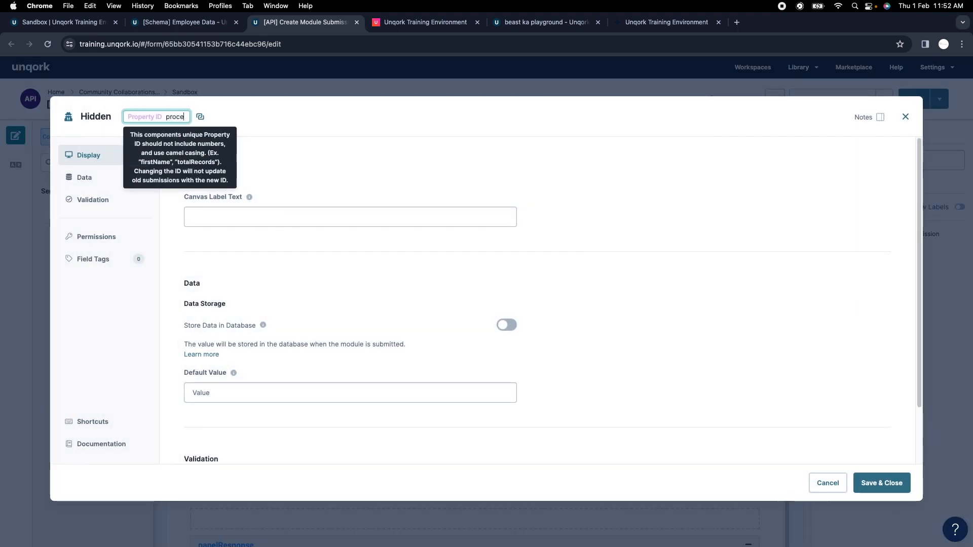
{"action": "type", "text": "ssedData"}
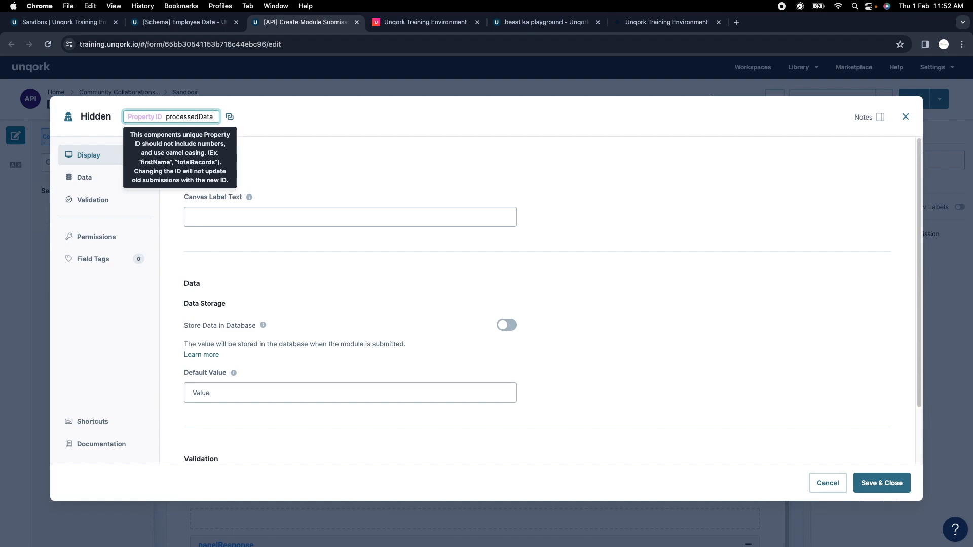
{"action": "key", "text": "super+a"}
{"action": "key", "text": "super+c"}
{"action": "left_click", "coordinate": [223, 215]}
{"action": "key", "text": "super+v"}
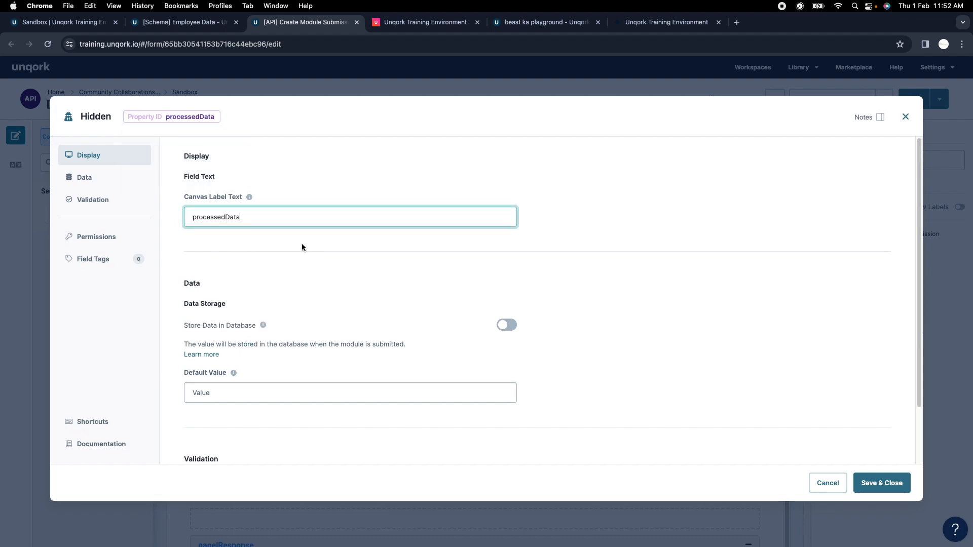
Enable database storage for the processedData component, save it, and move it into panelResponse
{"action": "left_click", "coordinate": [516, 328]}
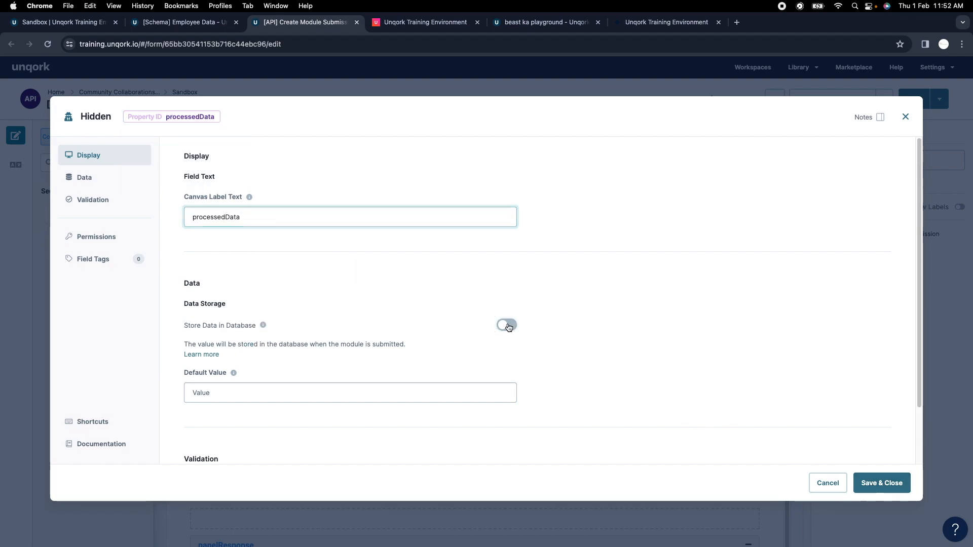
{"action": "scroll", "coordinate": [654, 373], "scroll_direction": "down", "scroll_amount": 2}
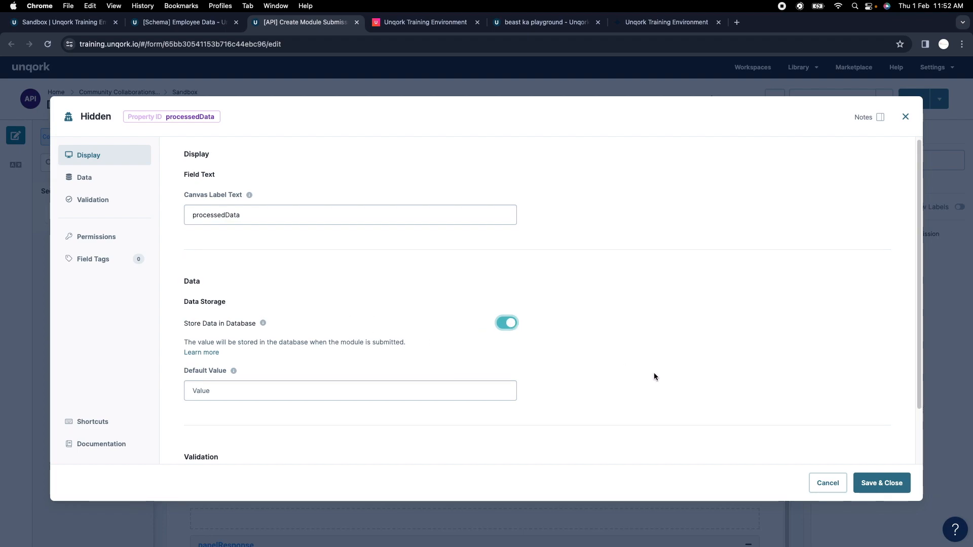
{"action": "left_click", "coordinate": [901, 488]}
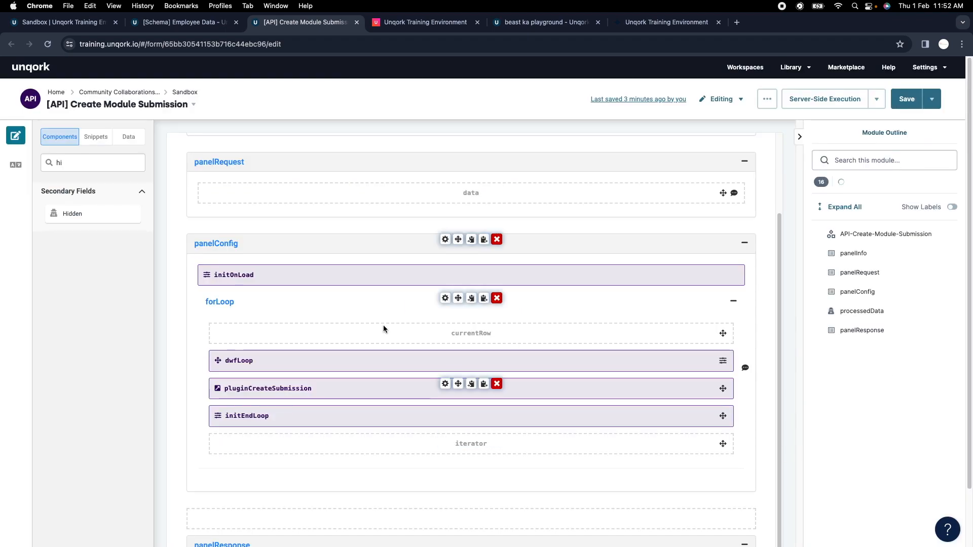
{"action": "scroll", "coordinate": [411, 442], "scroll_direction": "down", "scroll_amount": 3}
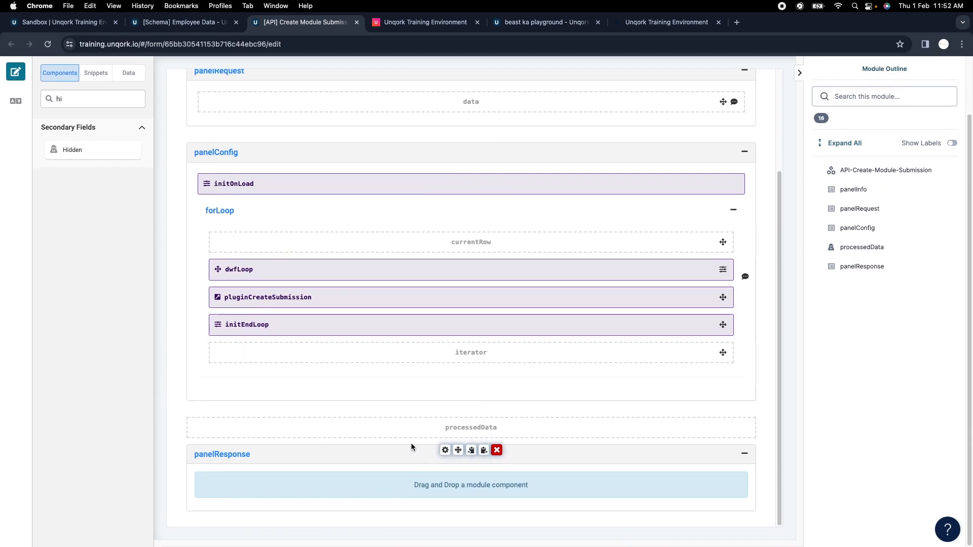
{"action": "left_click_drag", "start_coordinate": [453, 425], "coordinate": [458, 483]}
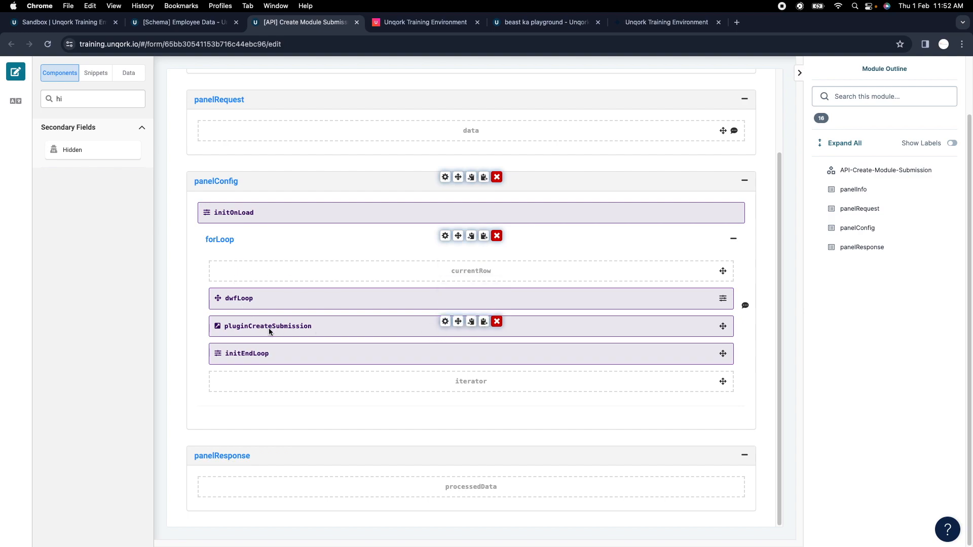
Compare the pluginCreateSubmission rawData in debugger steps 4 and 7 on the server-side execution page
{"action": "left_click", "coordinate": [426, 22]}
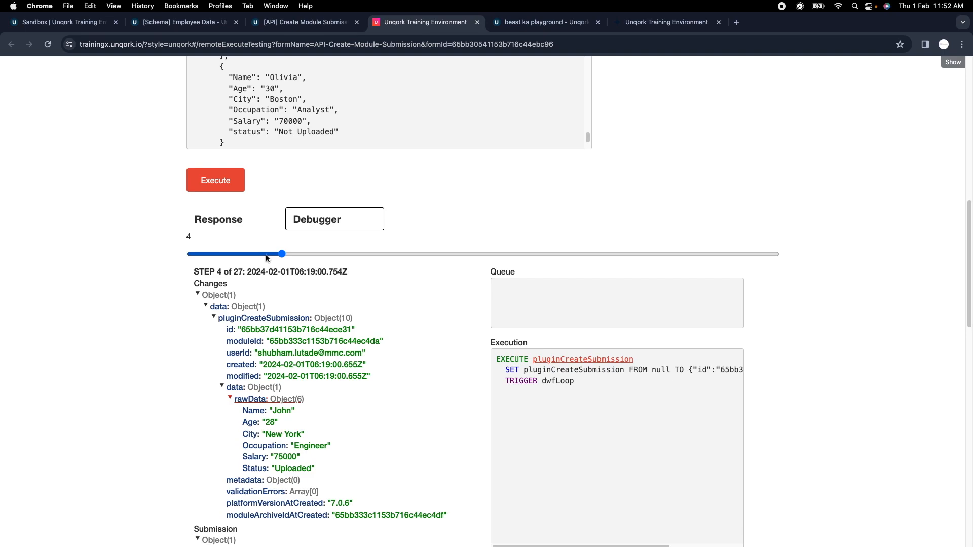
{"action": "left_click_drag", "start_coordinate": [243, 410], "coordinate": [327, 467]}
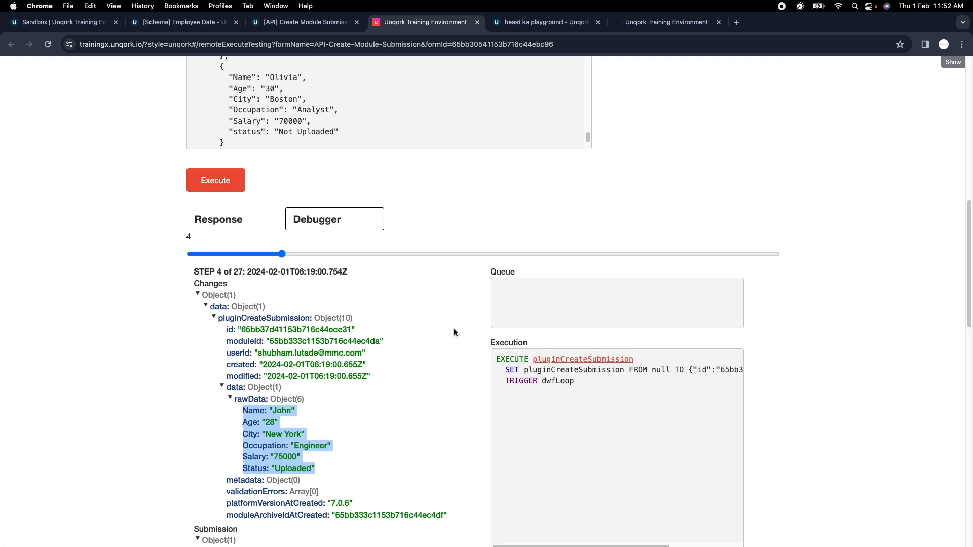
{"action": "mouse_move", "coordinate": [310, 254]}
{"action": "left_mouse_down"}
{"action": "mouse_move", "coordinate": [326, 252]}
{"action": "mouse_move", "coordinate": [309, 251]}
{"action": "left_mouse_up"}
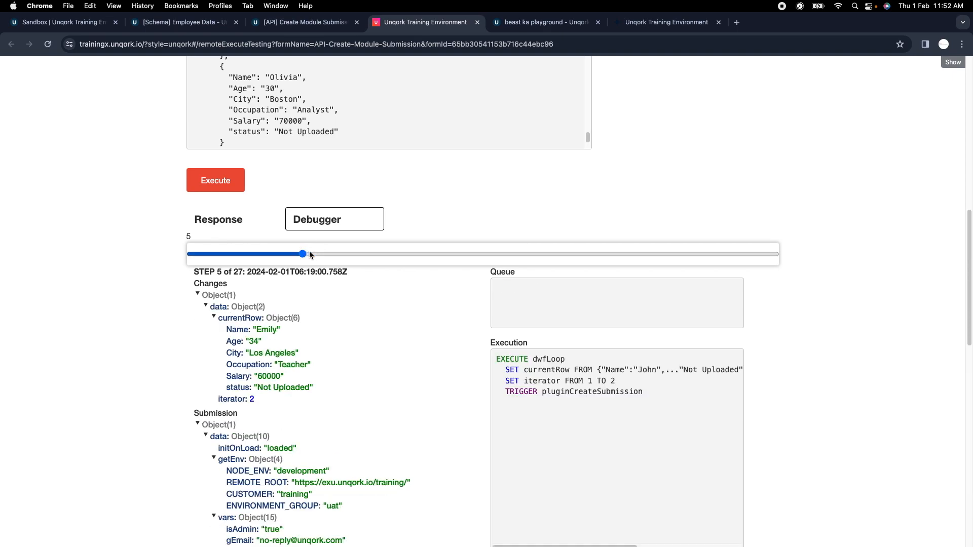
{"action": "left_click", "coordinate": [324, 254]}
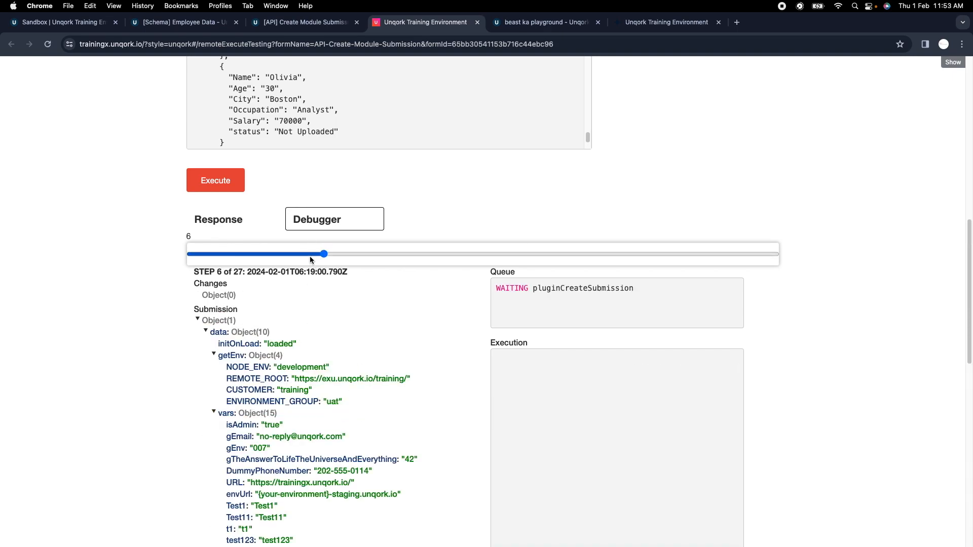
{"action": "left_click_drag", "start_coordinate": [317, 256], "coordinate": [312, 256]}
{"action": "left_click", "coordinate": [327, 252]}
{"action": "left_click", "coordinate": [346, 253]}
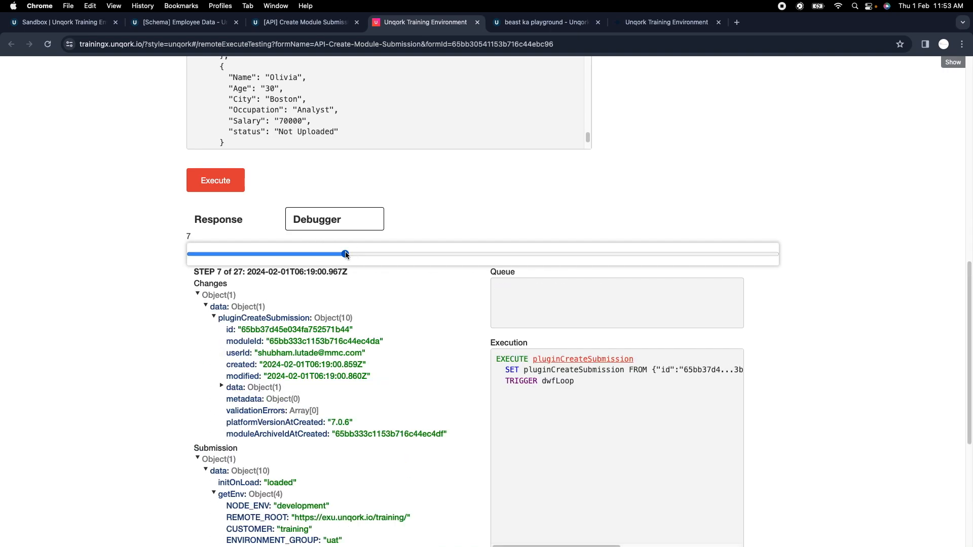
{"action": "left_click", "coordinate": [237, 387]}
{"action": "left_click", "coordinate": [250, 399]}
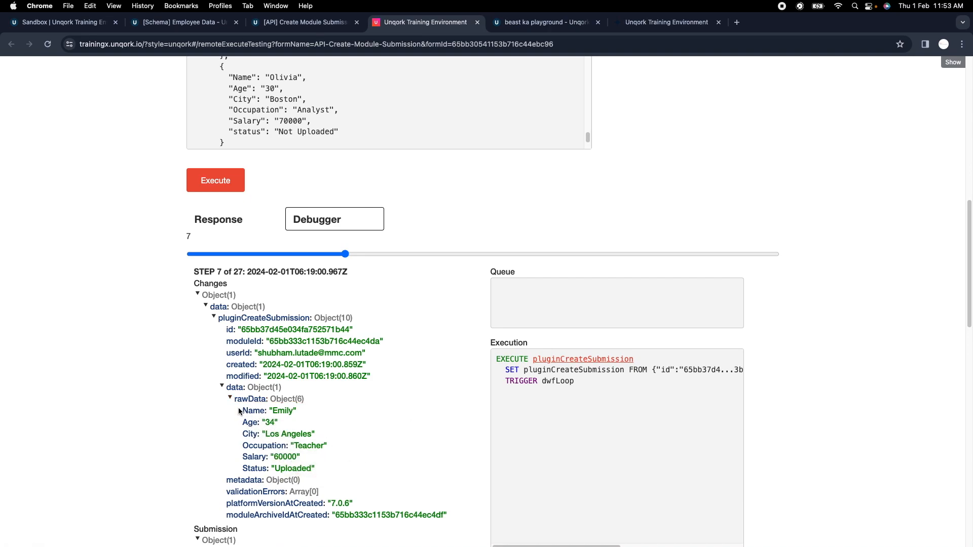
{"action": "left_click_drag", "start_coordinate": [240, 411], "coordinate": [329, 467]}
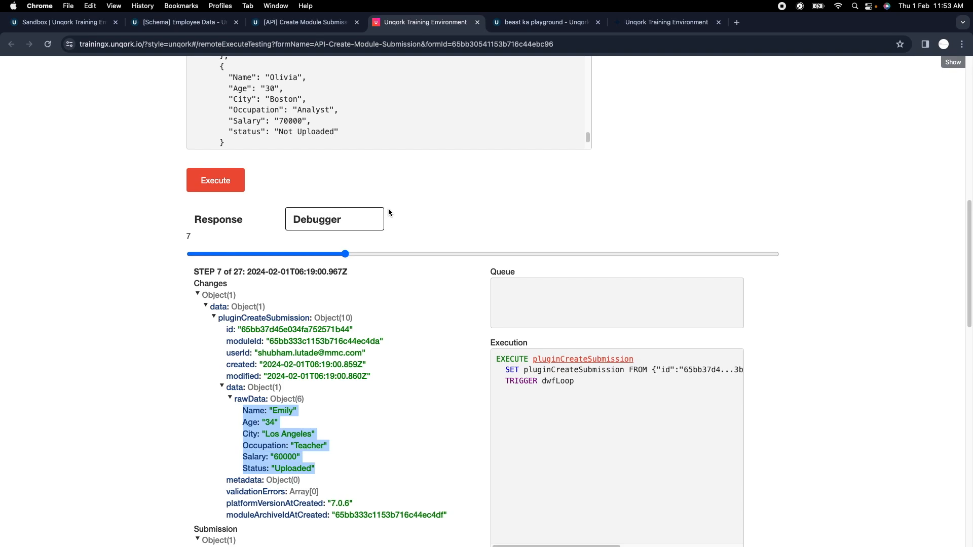
Add a Data Workflow component inside forLoop, between pluginCreateSubmission and initEndLoop in the API module
{"action": "left_click", "coordinate": [304, 22]}
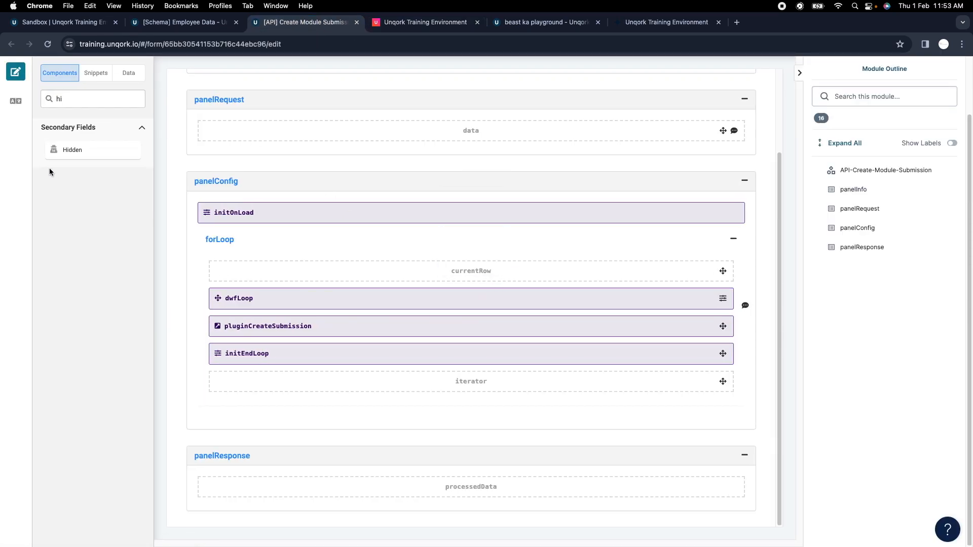
{"action": "double_click", "coordinate": [68, 98]}
{"action": "type", "text": "dw"}
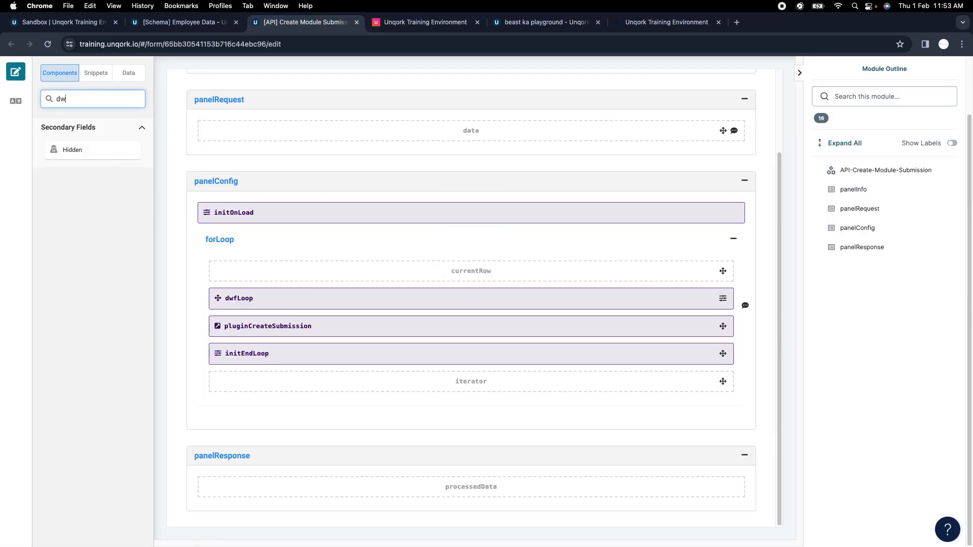
{"action": "type", "text": "f"}
{"action": "left_click_drag", "start_coordinate": [74, 150], "coordinate": [362, 335]}
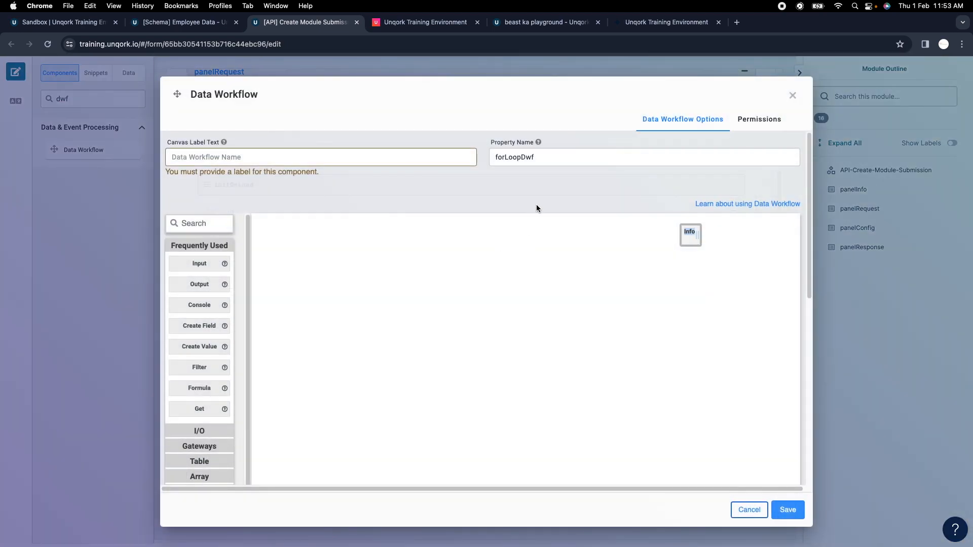
Name the data workflow dwfAppendData in both its property name and canvas label
{"action": "double_click", "coordinate": [534, 153]}
{"action": "type", "text": "dwfAppendData"}
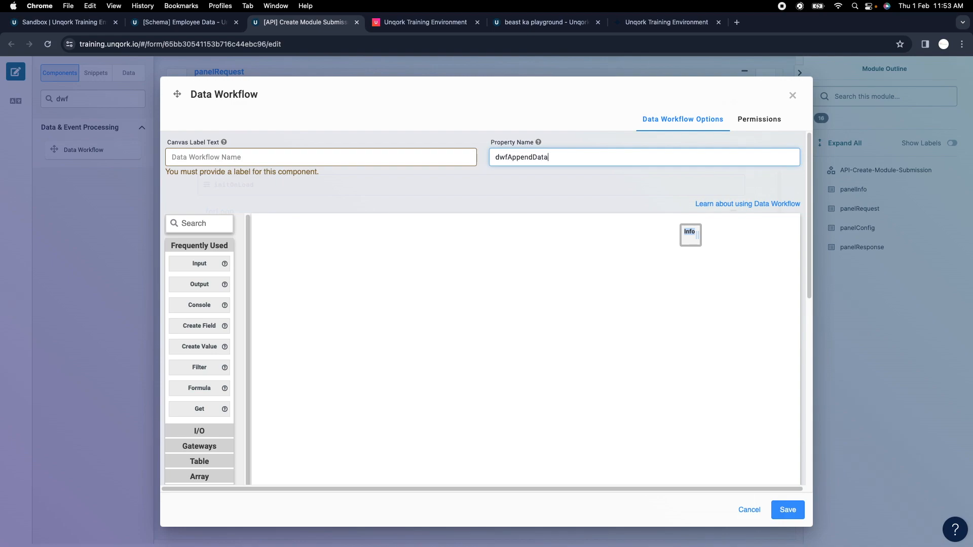
{"action": "key", "text": "super+a"}
{"action": "key", "text": "super+c"}
{"action": "left_click", "coordinate": [381, 159]}
{"action": "key", "text": "super+v"}
Place an Input operator in the workflow and set its component to pluginCreateSubmission
{"action": "left_click_drag", "start_coordinate": [199, 247], "coordinate": [384, 306]}
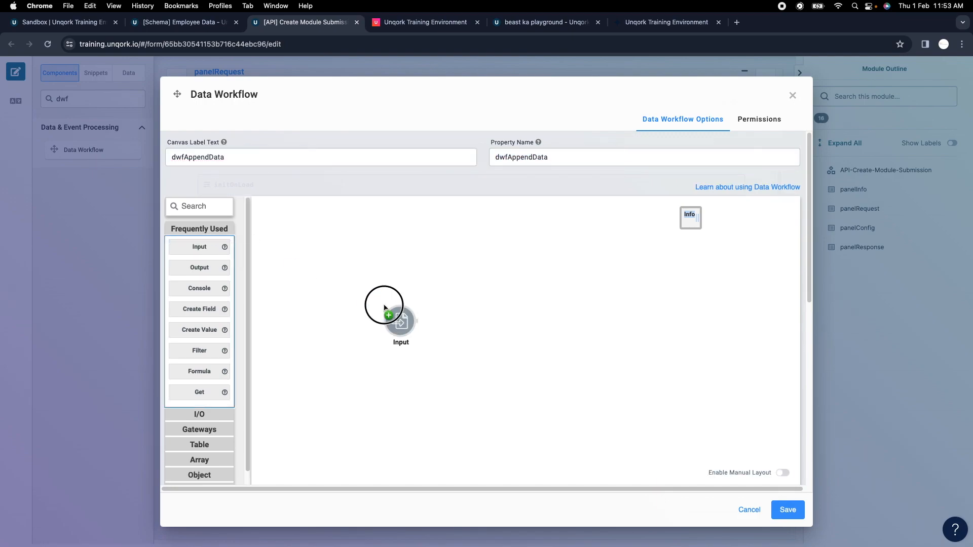
{"action": "left_click", "coordinate": [749, 237]}
{"action": "type", "text": "p"}
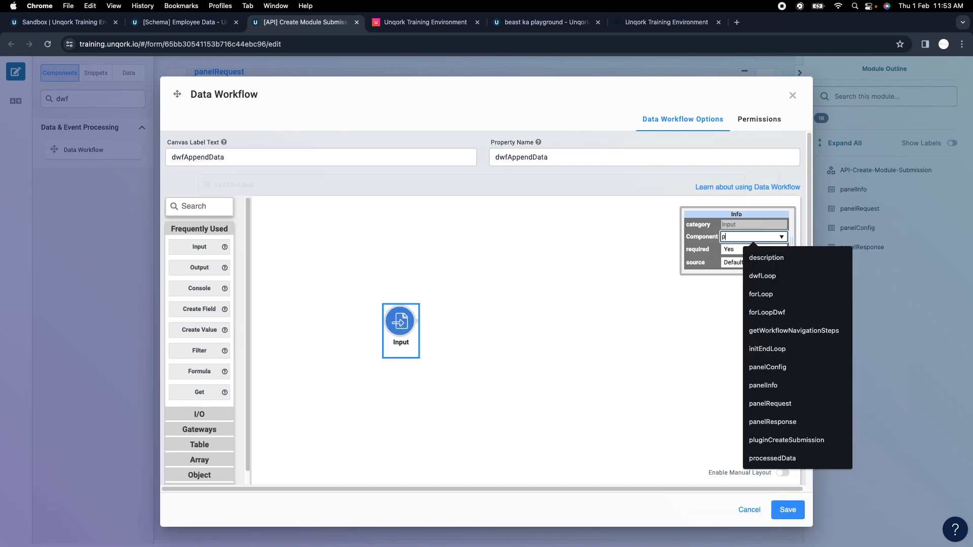
{"action": "type", "text": "l"}
{"action": "left_click", "coordinate": [762, 254]}
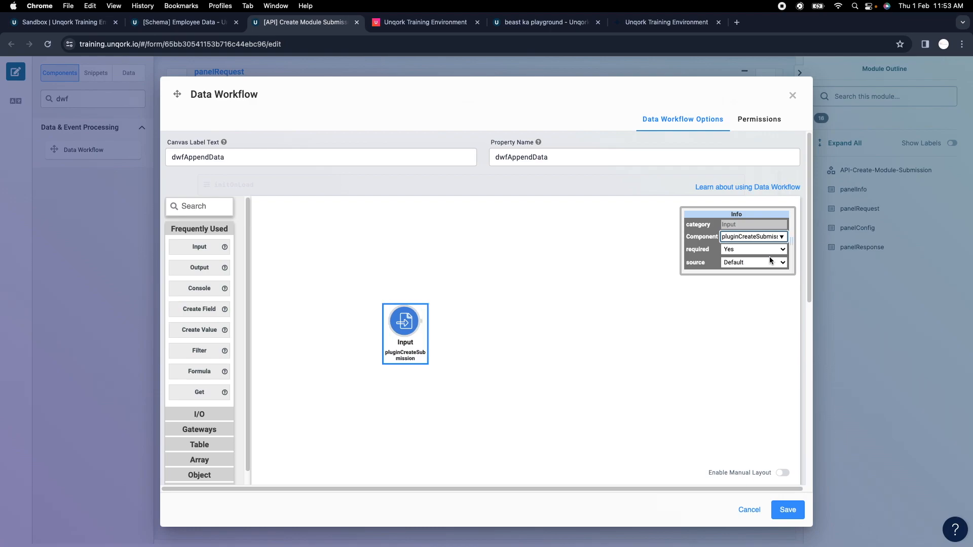
Check the rawData nesting in the debugger, then add a Get operator and connect the pluginCreateSubmission input to it
{"action": "left_click", "coordinate": [381, 22]}
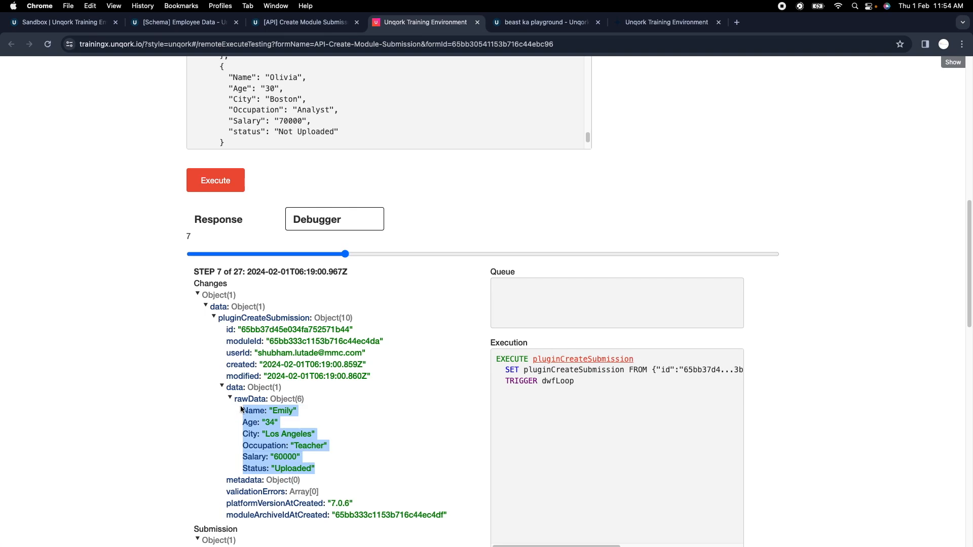
{"action": "left_click", "coordinate": [304, 21]}
{"action": "left_click", "coordinate": [213, 212]}
{"action": "type", "text": "get"}
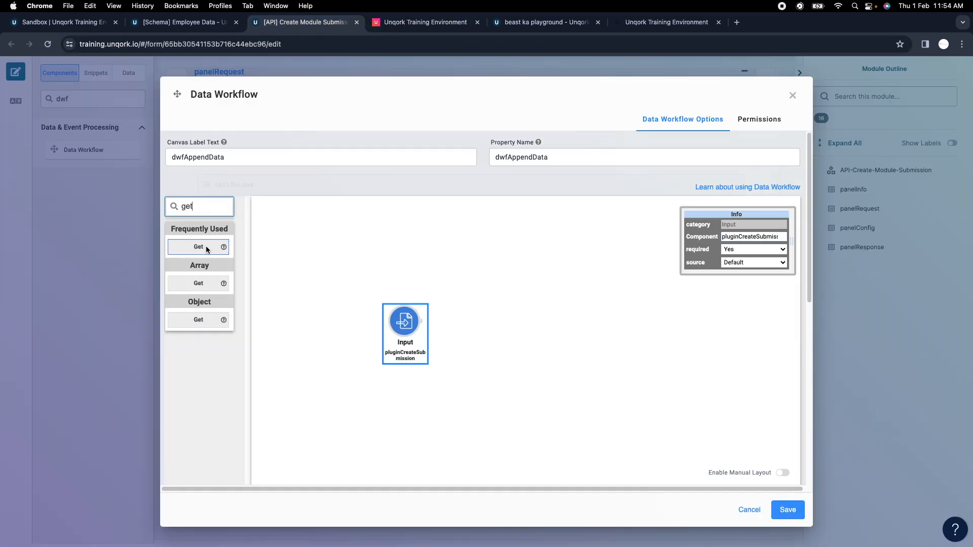
{"action": "left_click_drag", "start_coordinate": [206, 247], "coordinate": [481, 324]}
{"action": "left_click_drag", "start_coordinate": [420, 320], "coordinate": [457, 326]}
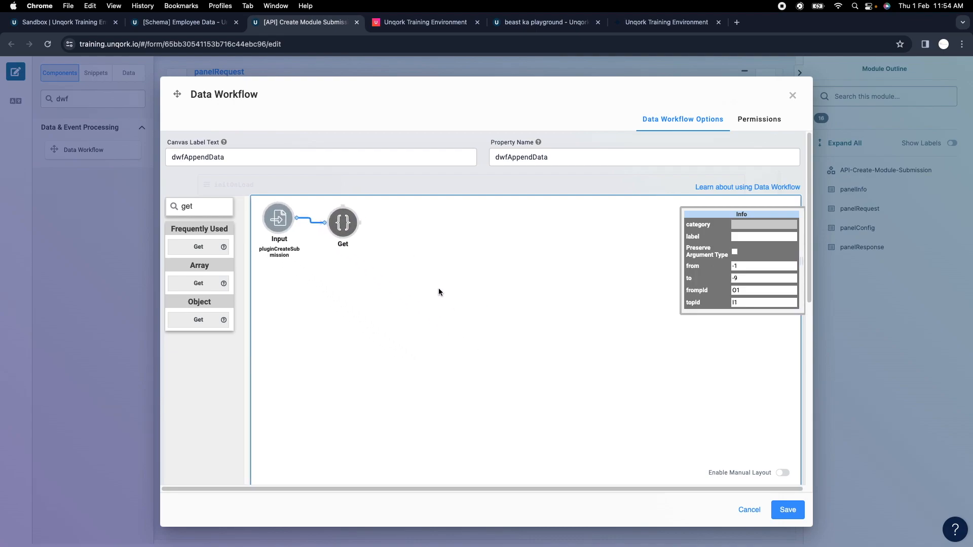
Set the Get operator's path to data.rawData and check it against the debugger output
{"action": "left_click", "coordinate": [345, 223]}
{"action": "left_click", "coordinate": [741, 267]}
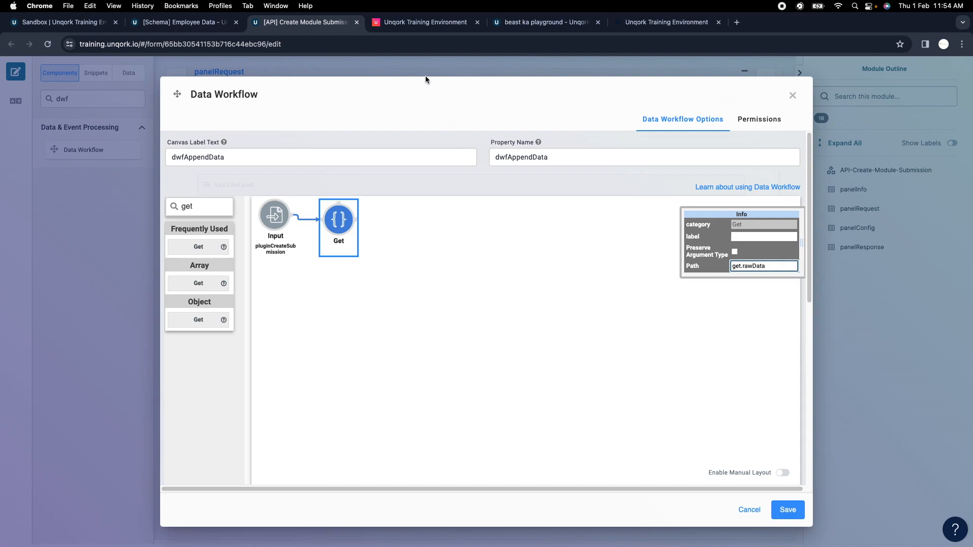
{"action": "double_click", "coordinate": [735, 266]}
{"action": "type", "text": "data"}
{"action": "left_click", "coordinate": [401, 24]}
{"action": "left_click", "coordinate": [314, 23]}
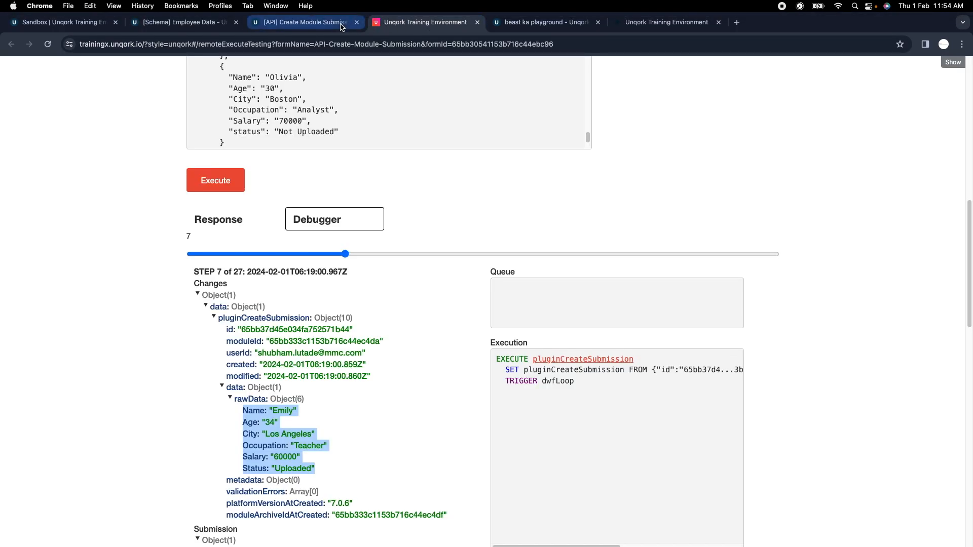
Add an Append operator to the workflow and connect the Get operator's output to its first input
{"action": "double_click", "coordinate": [210, 207]}
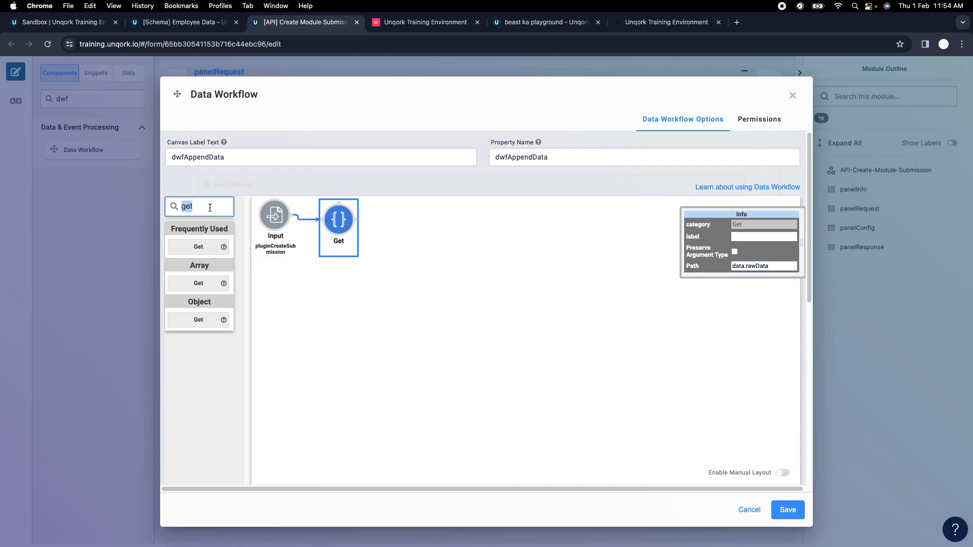
{"action": "type", "text": "app"}
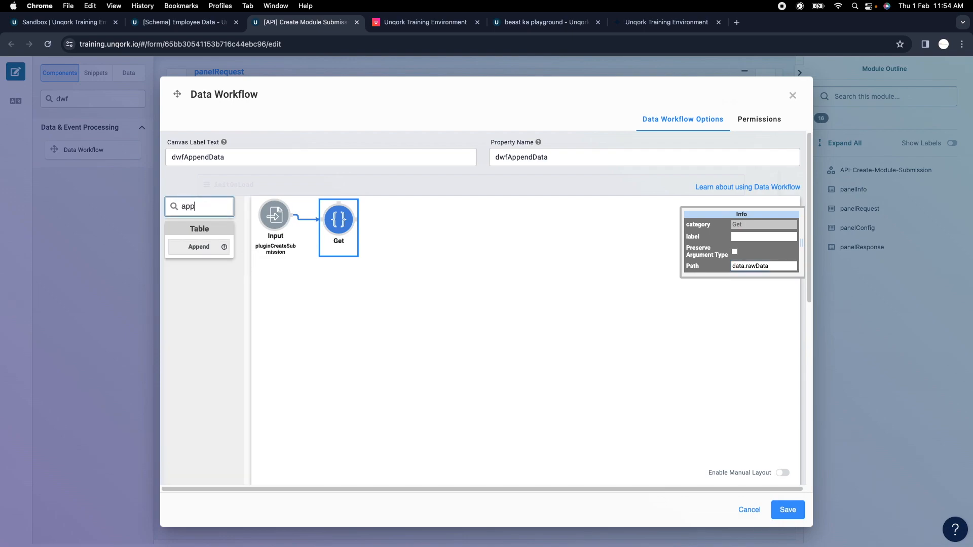
{"action": "left_click_drag", "start_coordinate": [206, 252], "coordinate": [458, 263]}
{"action": "left_click_drag", "start_coordinate": [356, 219], "coordinate": [425, 257]}
Add a second Input operator for processedData, set required to No, and connect it to Append's second input
{"action": "double_click", "coordinate": [196, 208]}
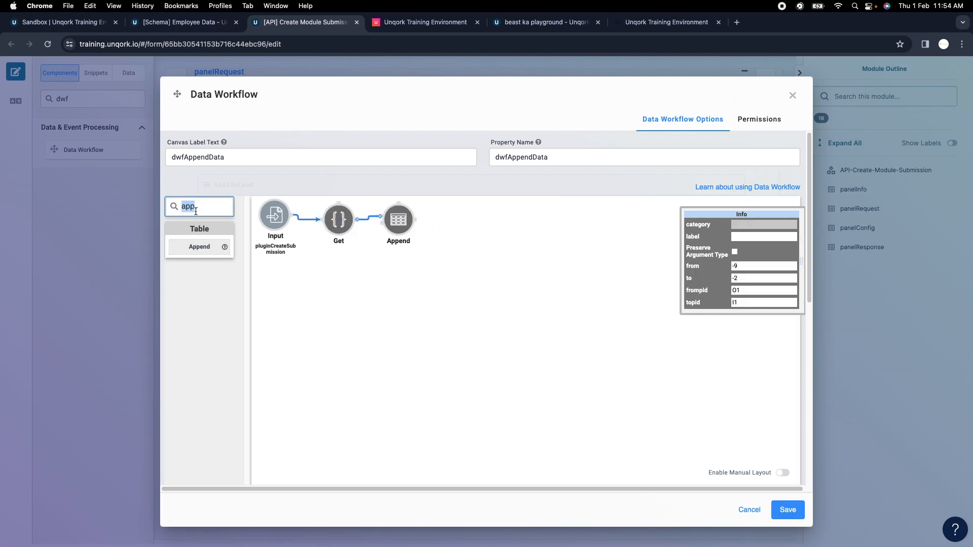
{"action": "type", "text": "in"}
{"action": "mouse_move", "coordinate": [202, 248]}
{"action": "left_mouse_down"}
{"action": "mouse_move", "coordinate": [317, 267]}
{"action": "mouse_move", "coordinate": [381, 219]}
{"action": "left_mouse_up"}
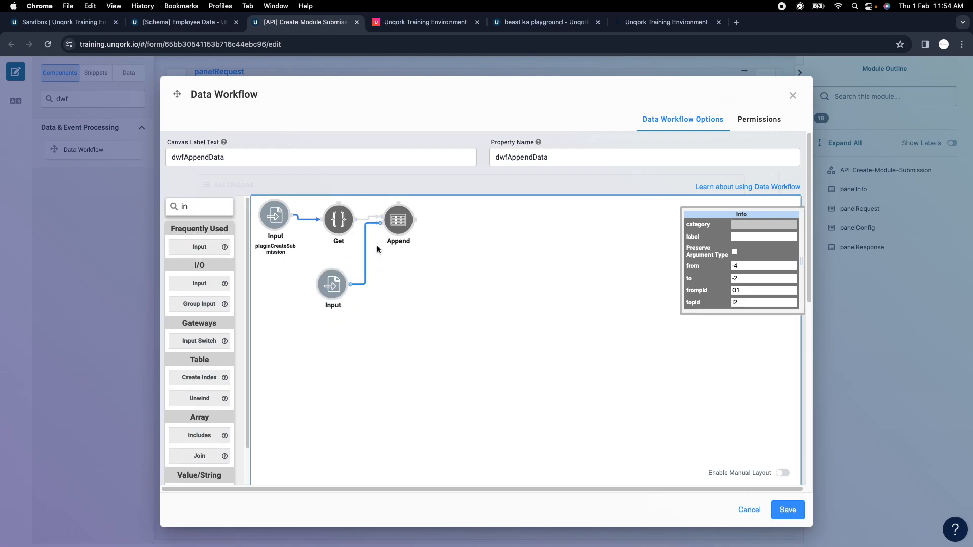
{"action": "left_click", "coordinate": [337, 305]}
{"action": "left_click", "coordinate": [745, 249]}
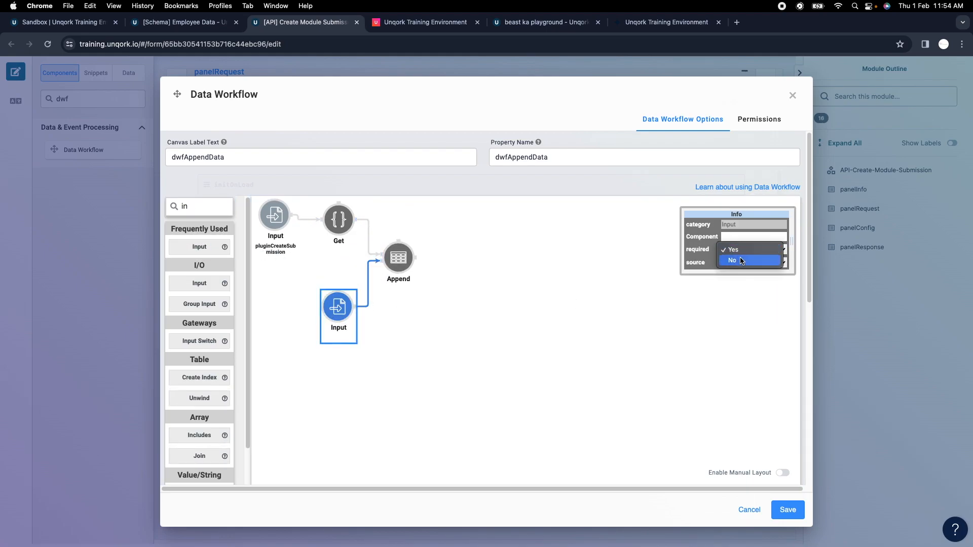
{"action": "left_click", "coordinate": [743, 262]}
{"action": "left_click", "coordinate": [739, 237]}
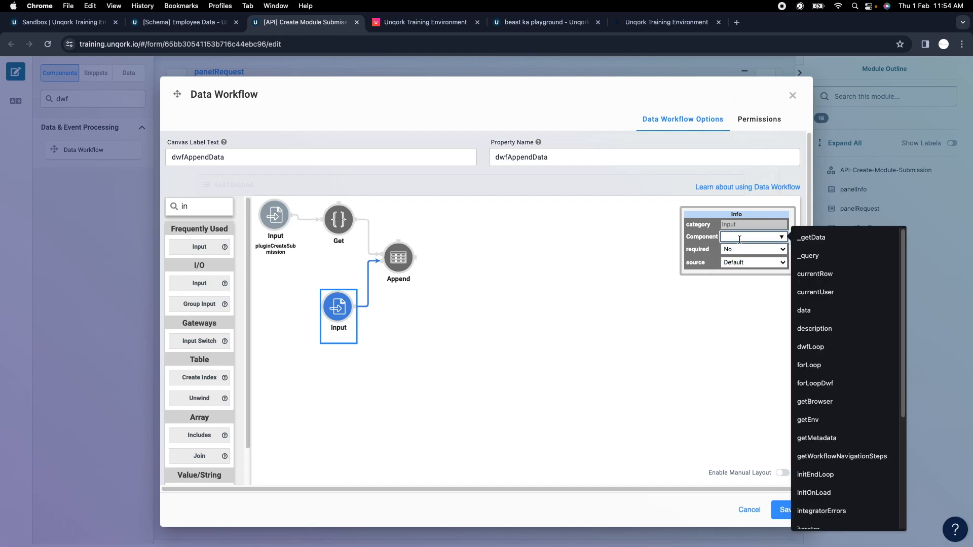
{"action": "type", "text": "pr"}
{"action": "left_click", "coordinate": [775, 258]}
Add an Output operator after Append and set its component to processedData
{"action": "left_click", "coordinate": [410, 261]}
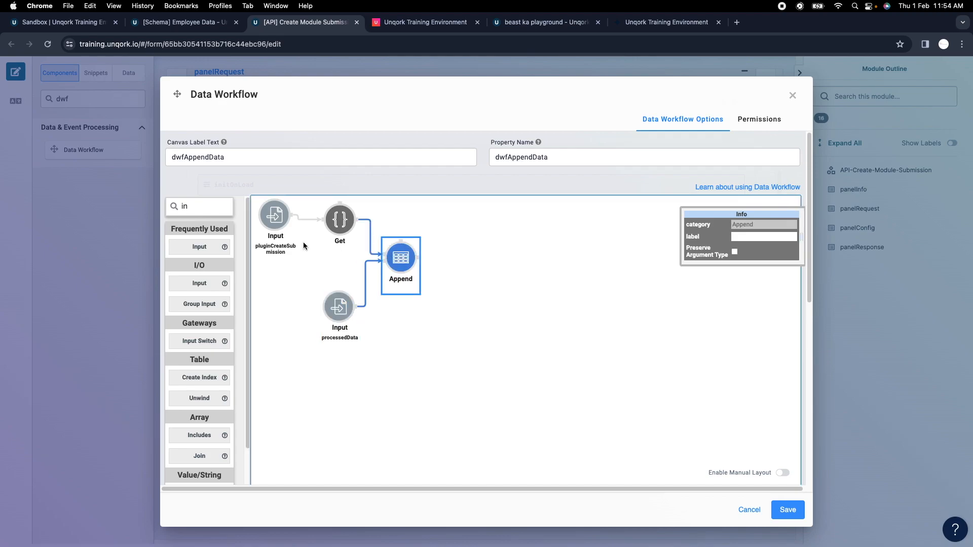
{"action": "double_click", "coordinate": [198, 209]}
{"action": "type", "text": "ou"}
{"action": "left_click_drag", "start_coordinate": [200, 246], "coordinate": [465, 258]}
{"action": "left_click", "coordinate": [460, 257]}
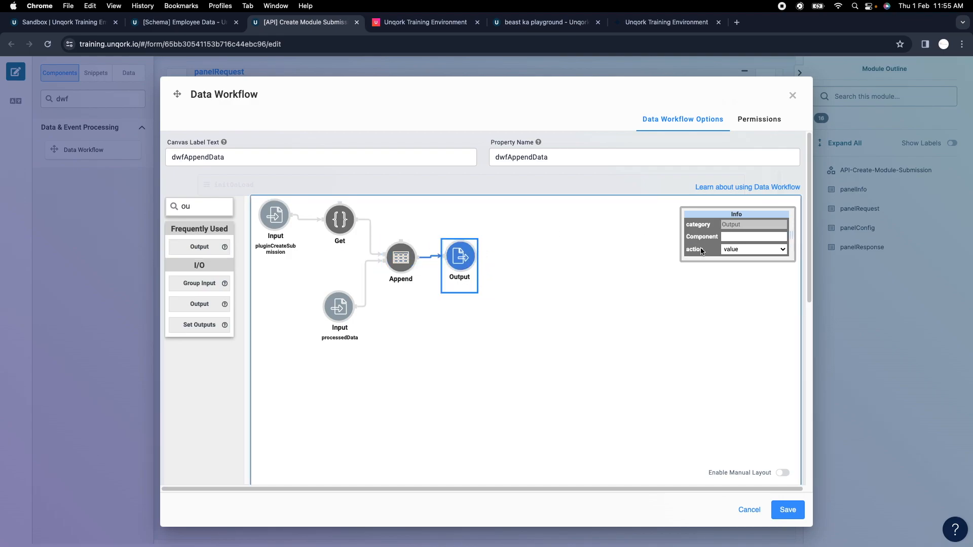
{"action": "left_click", "coordinate": [731, 237]}
{"action": "type", "text": "pro"}
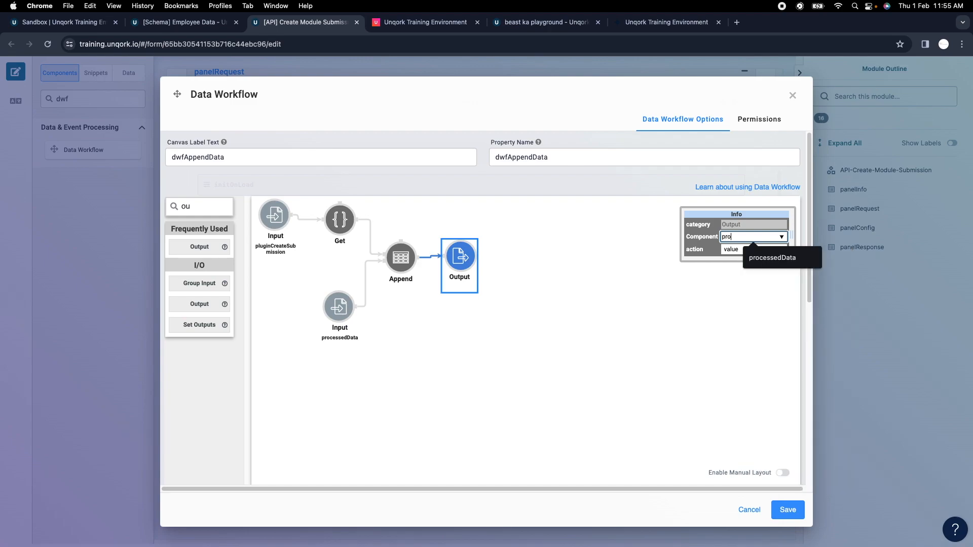
{"action": "key", "text": "Return"}
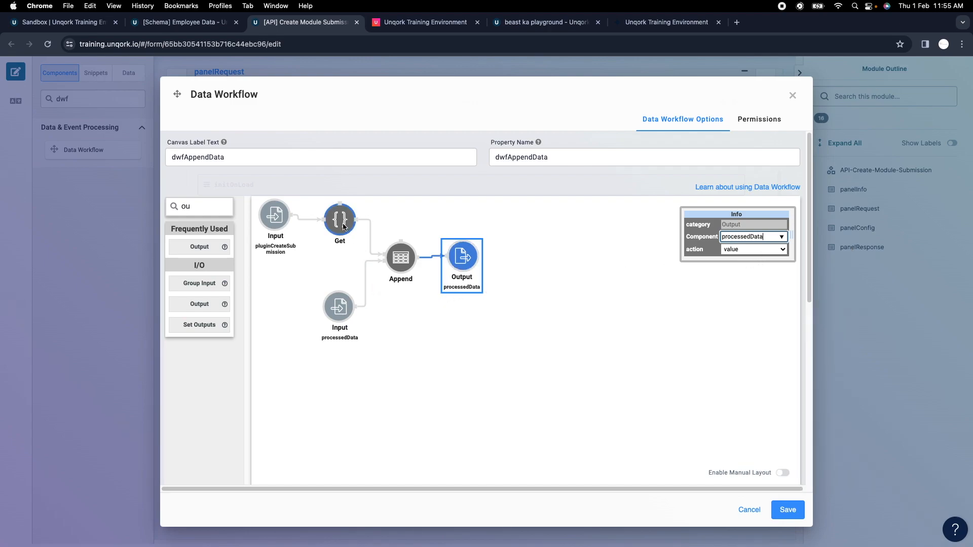
Review the processedData input, Append and processedData output operators in the dwfAppendData workflow
{"action": "left_click", "coordinate": [340, 311]}
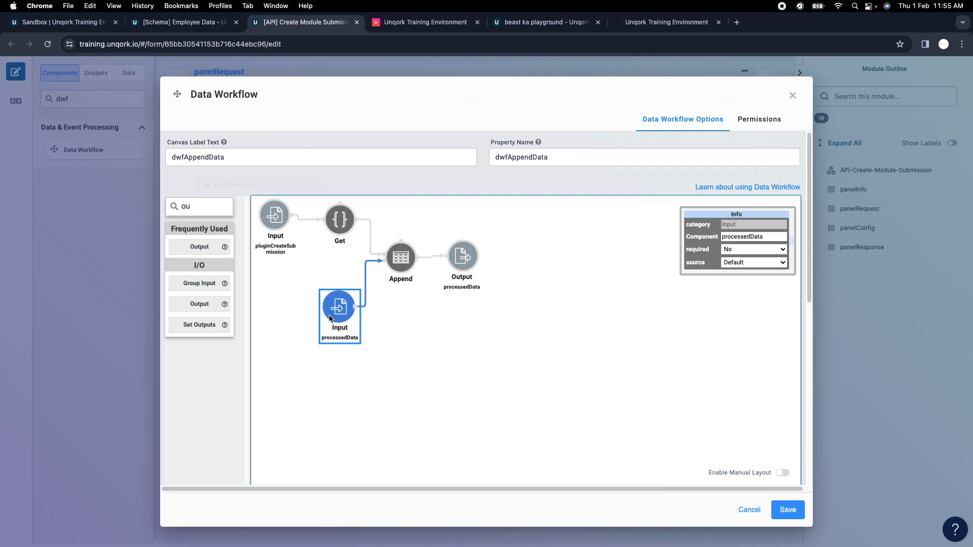
{"action": "left_click", "coordinate": [401, 256]}
{"action": "left_click", "coordinate": [466, 253]}
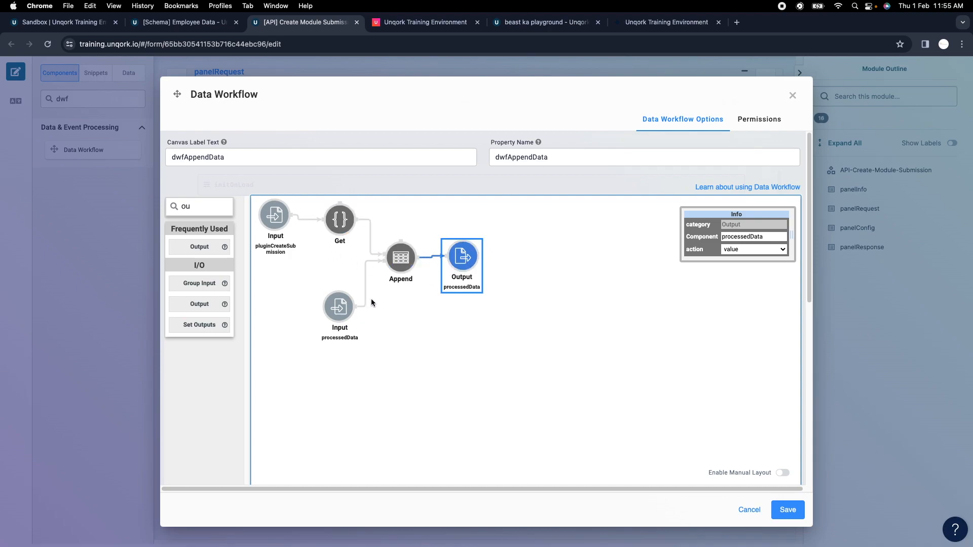
{"action": "left_click", "coordinate": [343, 310]}
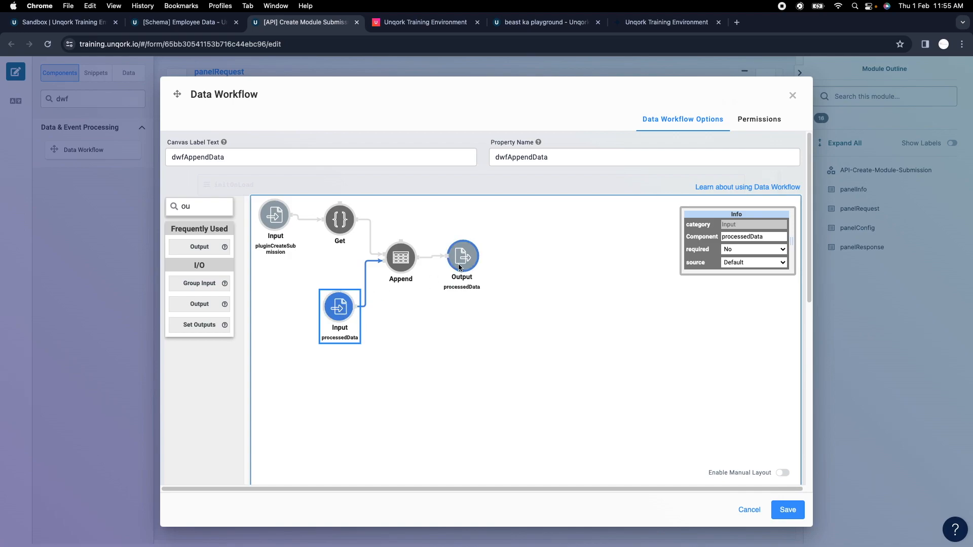
{"action": "left_click", "coordinate": [401, 258]}
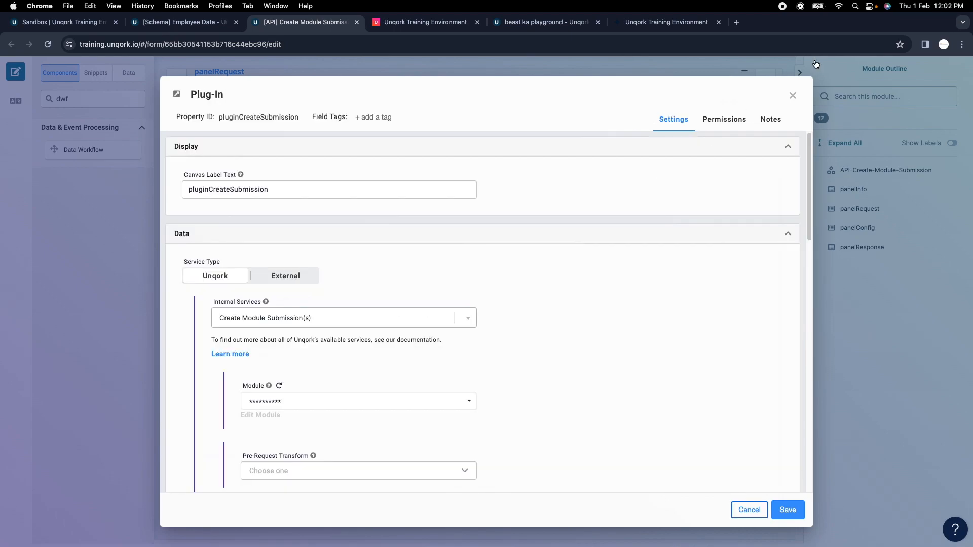
Close the plug-in settings and reopen dwfAppendData to examine its Append operator and the Get operator's path
{"action": "left_click", "coordinate": [792, 95]}
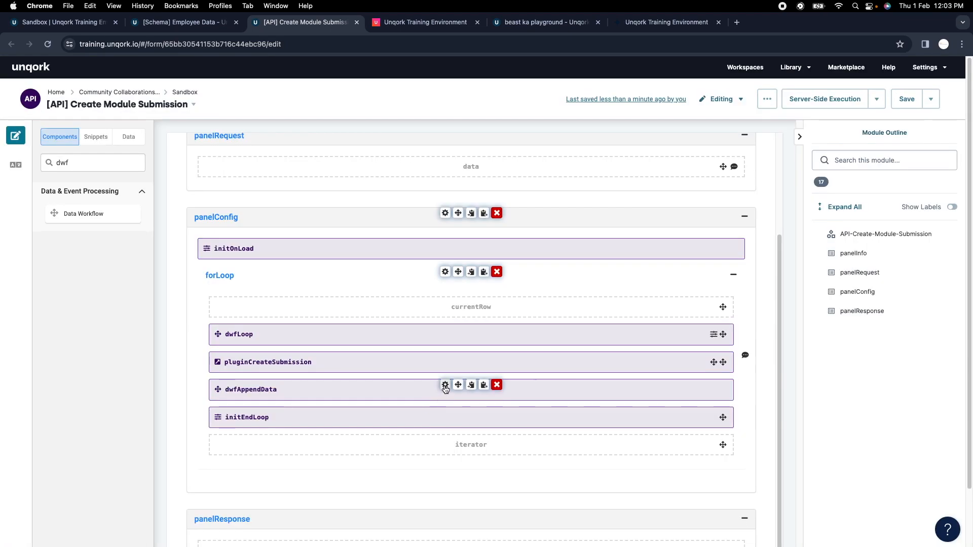
{"action": "left_click", "coordinate": [444, 386]}
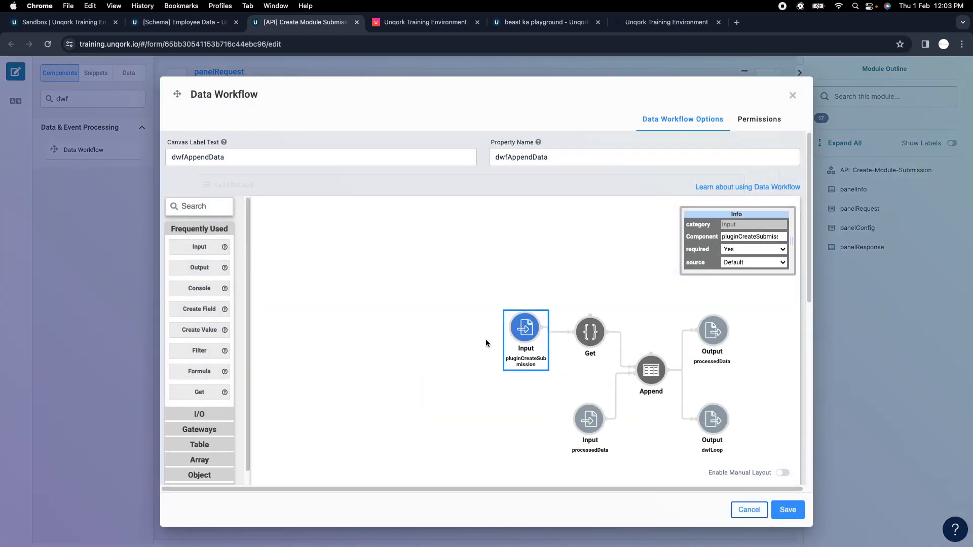
{"action": "left_click", "coordinate": [602, 343]}
{"action": "left_click", "coordinate": [646, 366]}
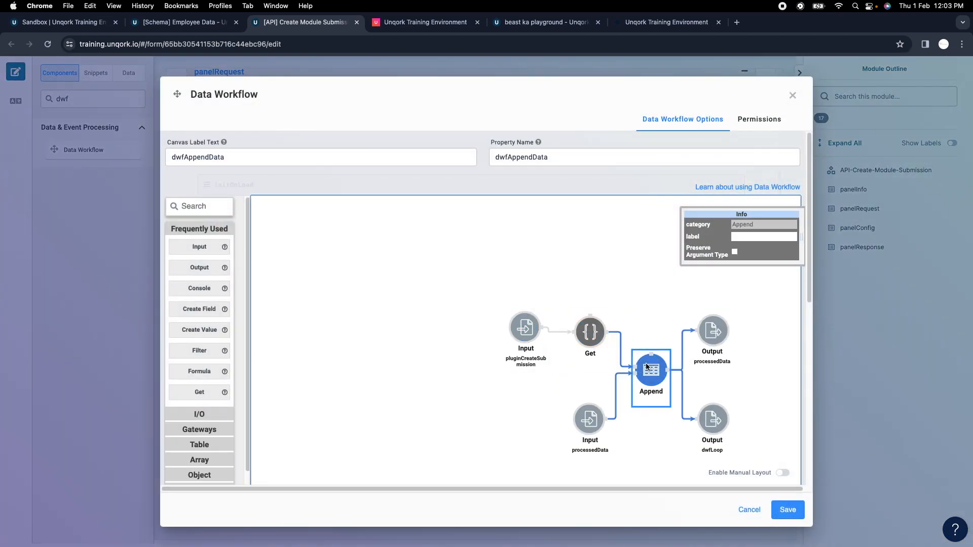
{"action": "left_click", "coordinate": [598, 335]}
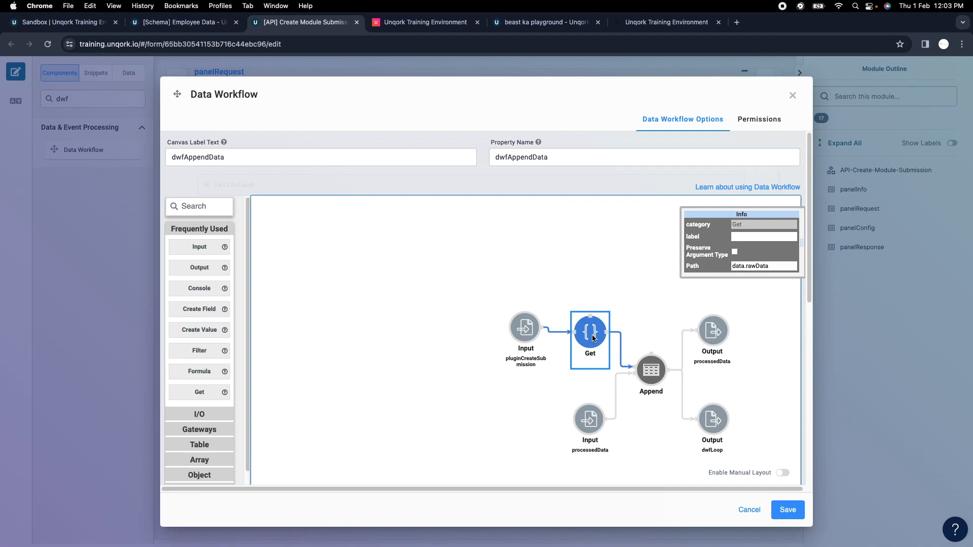
Examine step 4 of the API debugger, expanding data and rawData under pluginCreateSubmission
{"action": "left_click", "coordinate": [421, 22]}
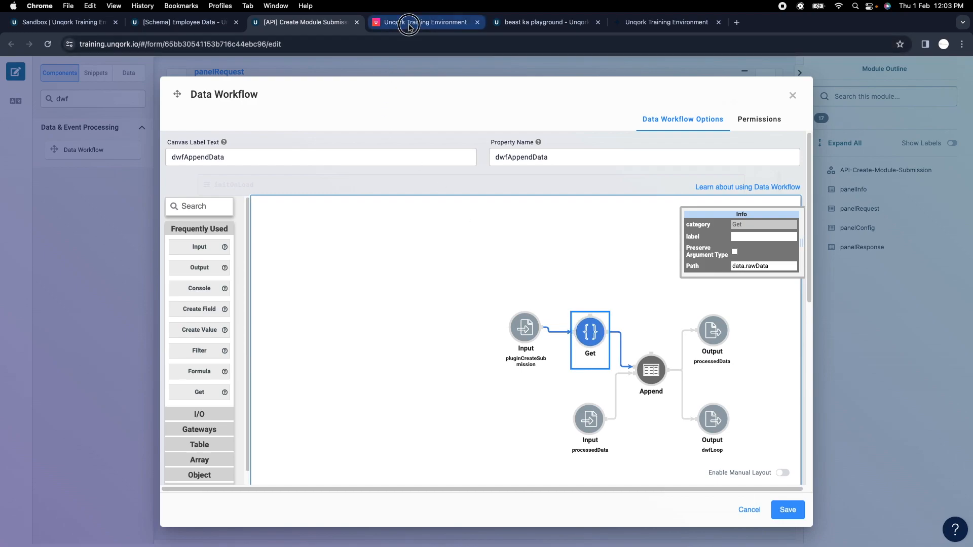
{"action": "left_click", "coordinate": [426, 286]}
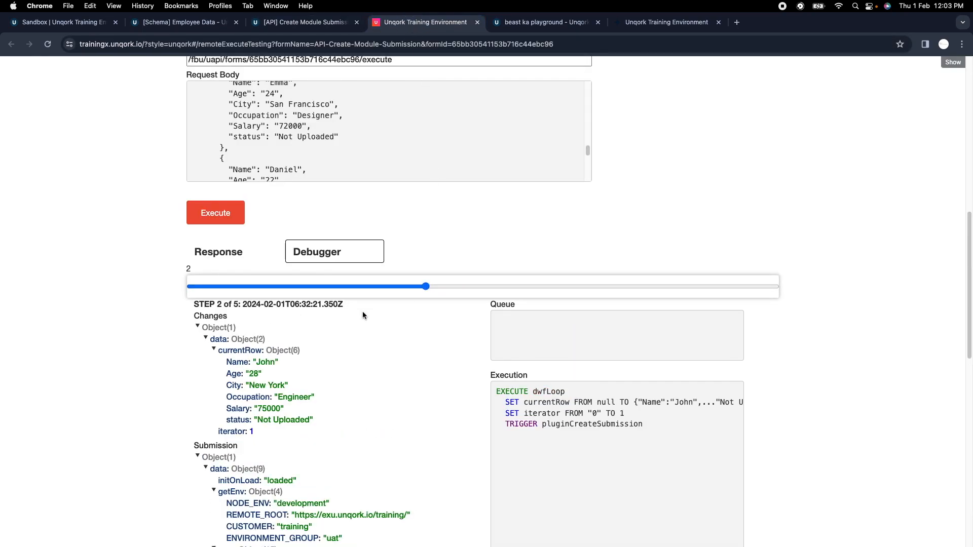
{"action": "left_click", "coordinate": [488, 286]}
{"action": "left_click", "coordinate": [583, 287]}
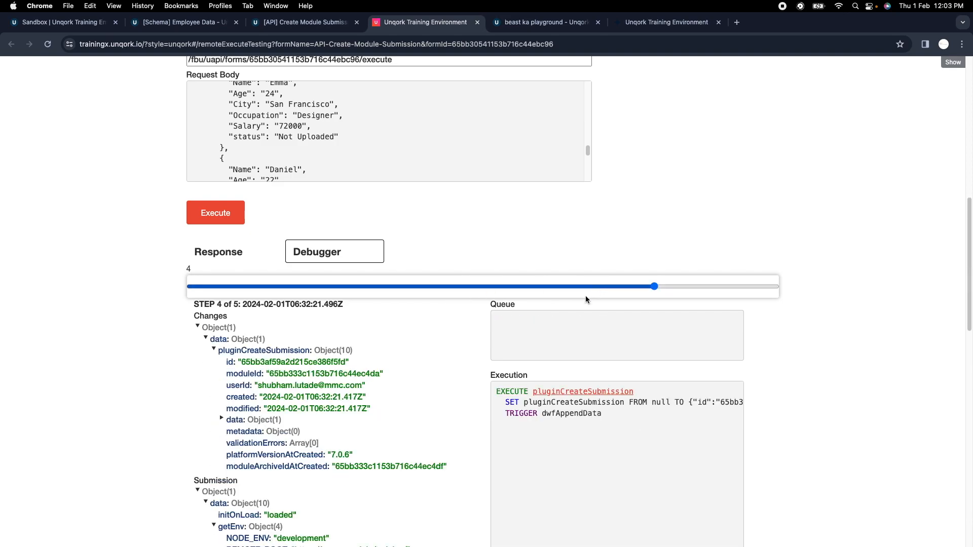
{"action": "left_click", "coordinate": [226, 419]}
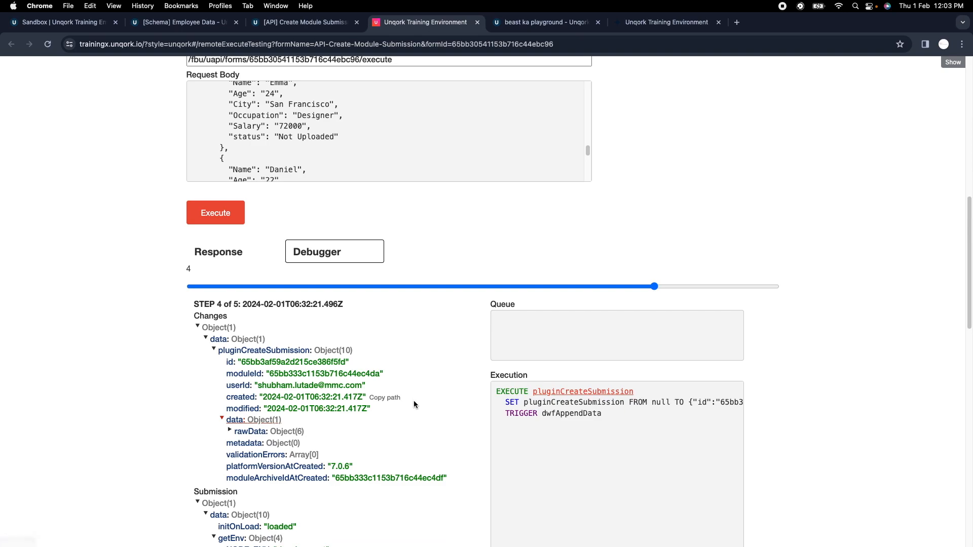
{"action": "scroll", "coordinate": [410, 412], "scroll_direction": "down", "scroll_amount": 1}
{"action": "scroll", "coordinate": [410, 413], "scroll_direction": "down", "scroll_amount": 3}
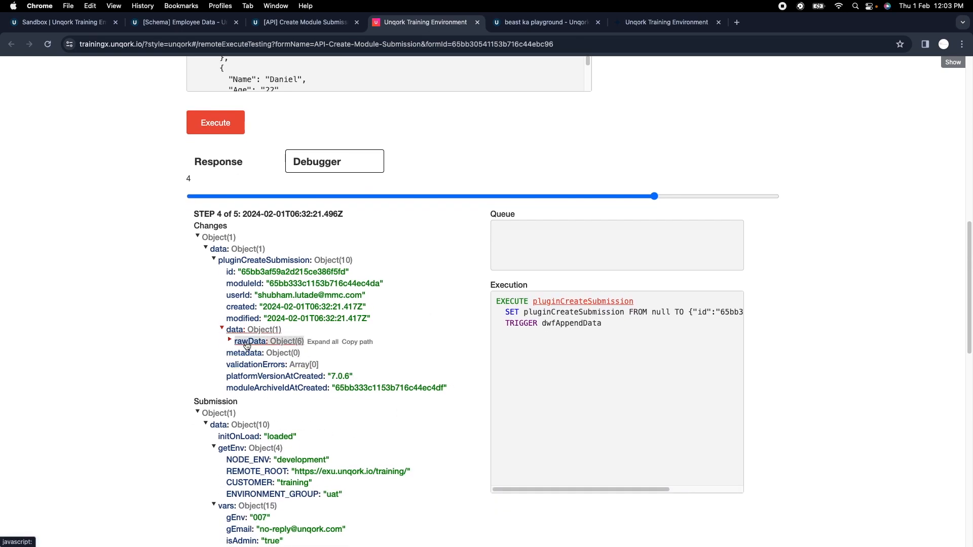
{"action": "left_click", "coordinate": [247, 342]}
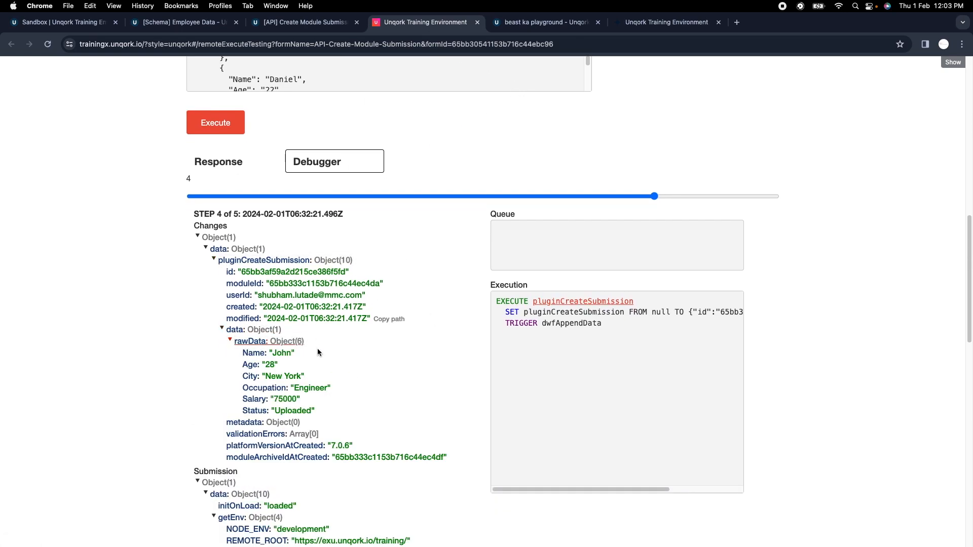
Compare the Get operator's data.rawData path in dwfAppendData with the rawData fields in the debugger
{"action": "left_click", "coordinate": [304, 21]}
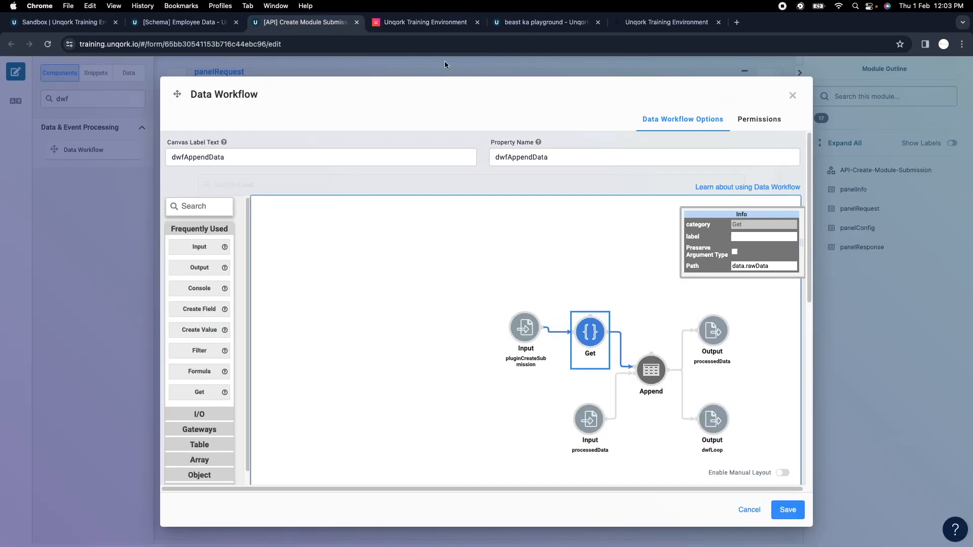
{"action": "left_click", "coordinate": [425, 22]}
{"action": "left_click_drag", "start_coordinate": [242, 350], "coordinate": [330, 409]}
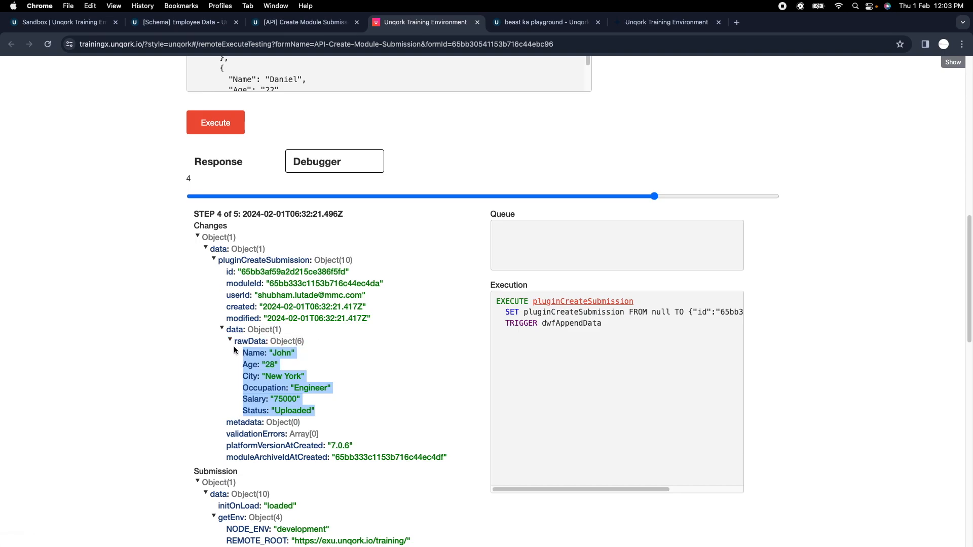
{"action": "left_click", "coordinate": [304, 22]}
Add an Array2Col operator with key name test and a Col2Array operator with path test to dwfAppendData
{"action": "left_click", "coordinate": [645, 365]}
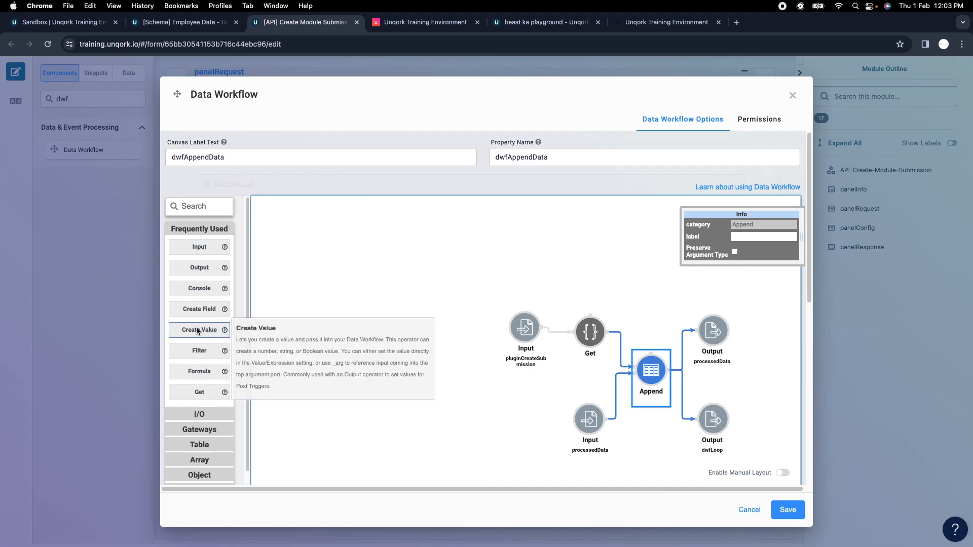
{"action": "left_click", "coordinate": [204, 202]}
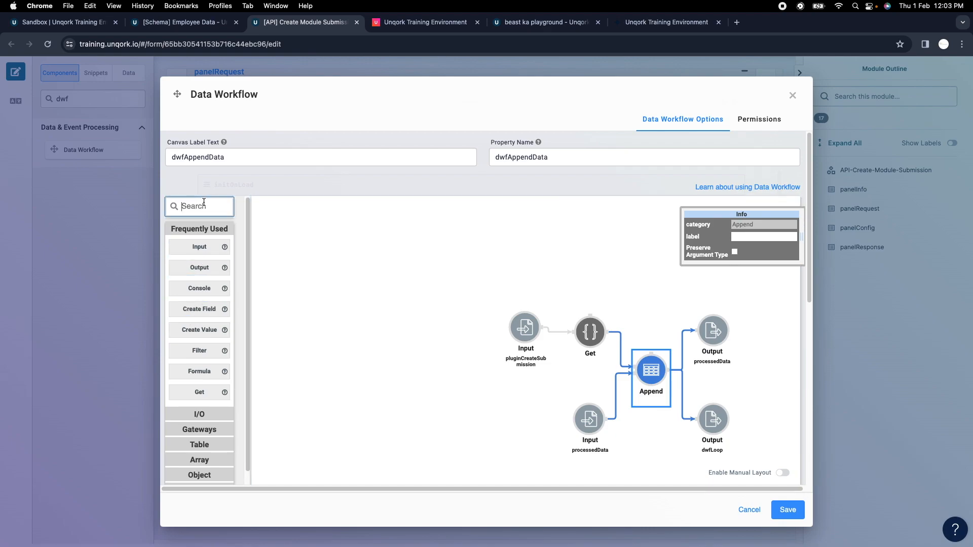
{"action": "type", "text": "col"}
{"action": "left_click_drag", "start_coordinate": [197, 283], "coordinate": [364, 307]}
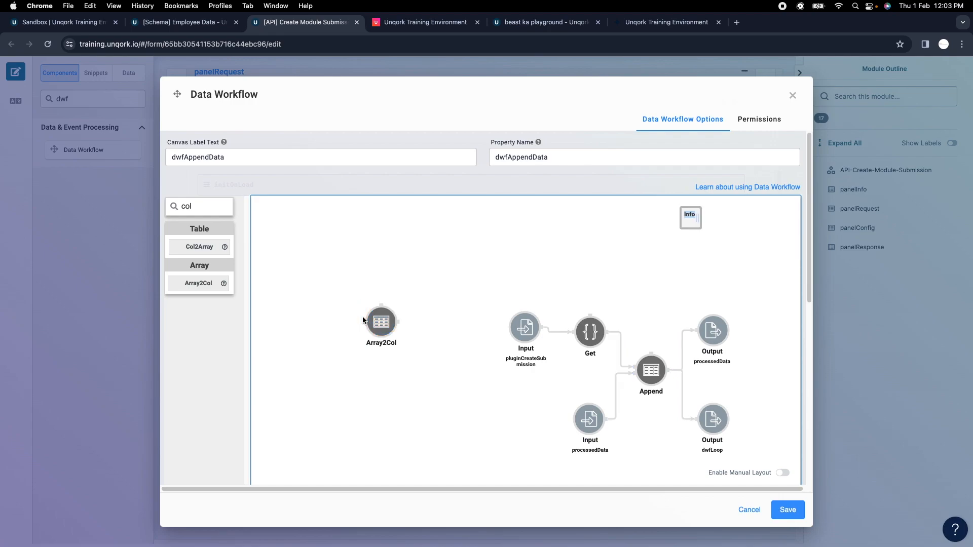
{"action": "left_click", "coordinate": [745, 265]}
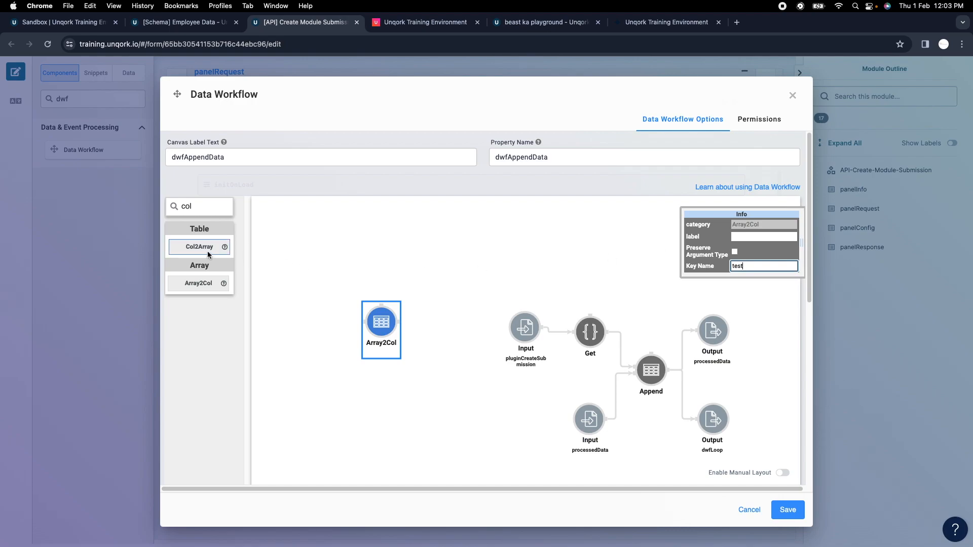
{"action": "left_click_drag", "start_coordinate": [199, 247], "coordinate": [425, 293]}
{"action": "left_click", "coordinate": [754, 280]}
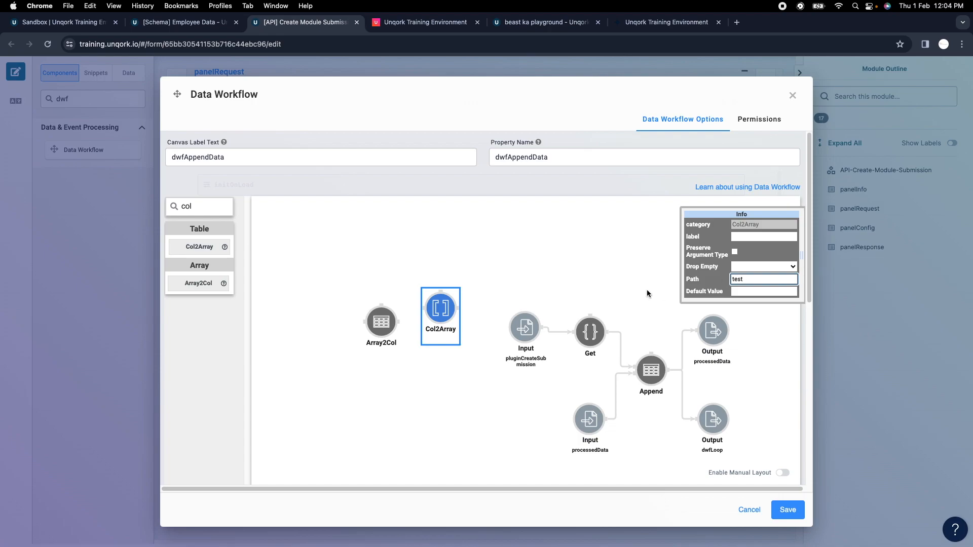
Disconnect Get from Append, and chain Get's output into Array2Col and Array2Col's output into Col2Array's data input
{"action": "left_click_drag", "start_coordinate": [381, 321], "coordinate": [681, 315]}
{"action": "left_click", "coordinate": [623, 347]}
{"action": "key", "text": "Delete"}
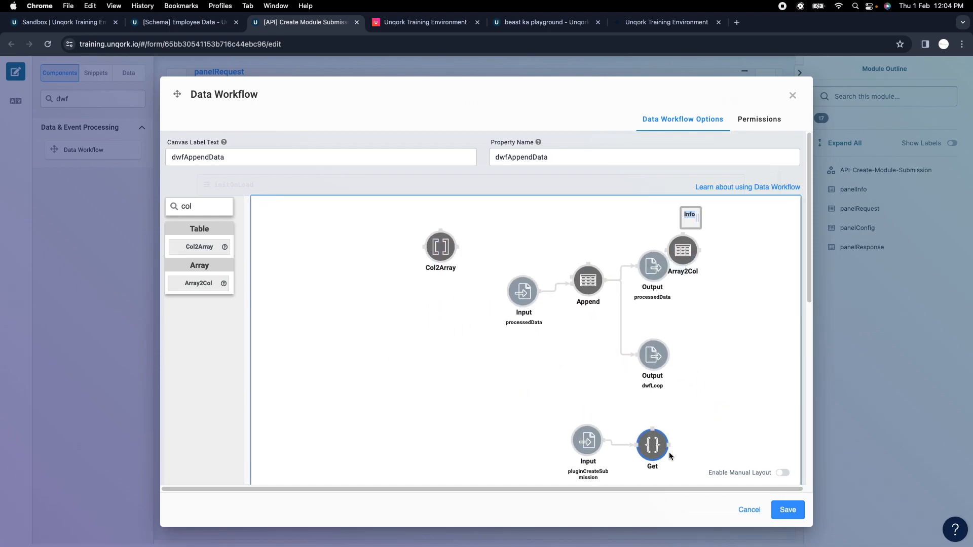
{"action": "left_click_drag", "start_coordinate": [668, 445], "coordinate": [668, 250]}
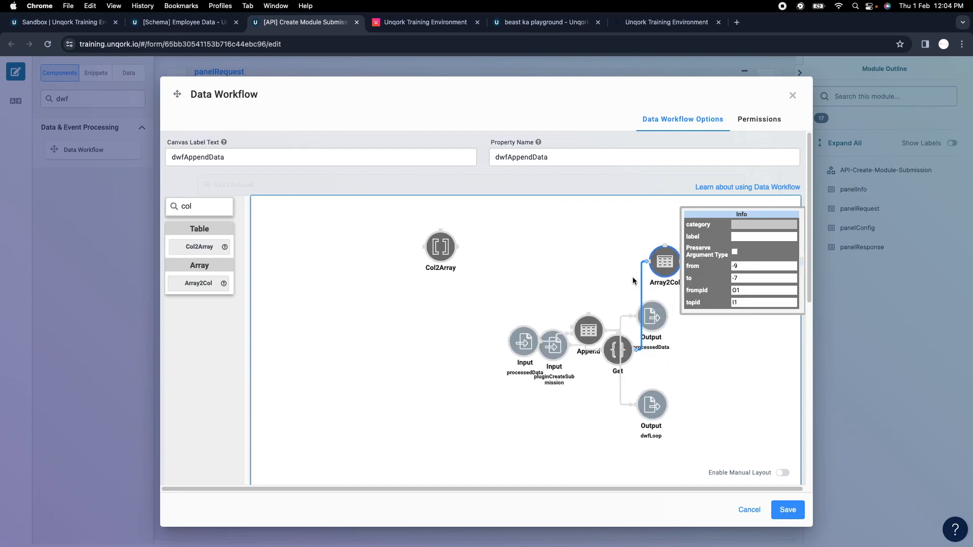
{"action": "left_click_drag", "start_coordinate": [452, 249], "coordinate": [688, 296]}
{"action": "left_click_drag", "start_coordinate": [719, 216], "coordinate": [402, 214]}
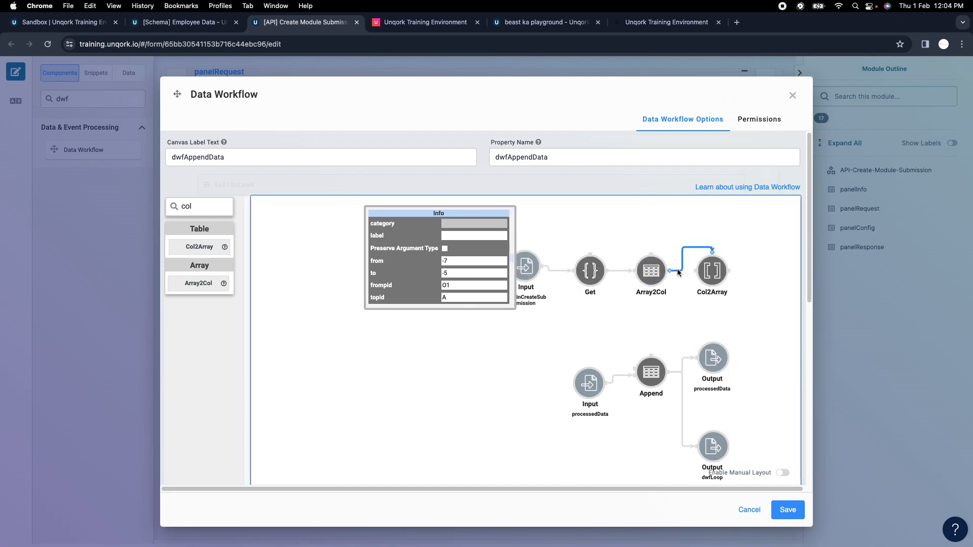
{"action": "left_click", "coordinate": [676, 269]}
{"action": "left_click_drag", "start_coordinate": [668, 222], "coordinate": [604, 463]}
{"action": "left_click", "coordinate": [708, 244]}
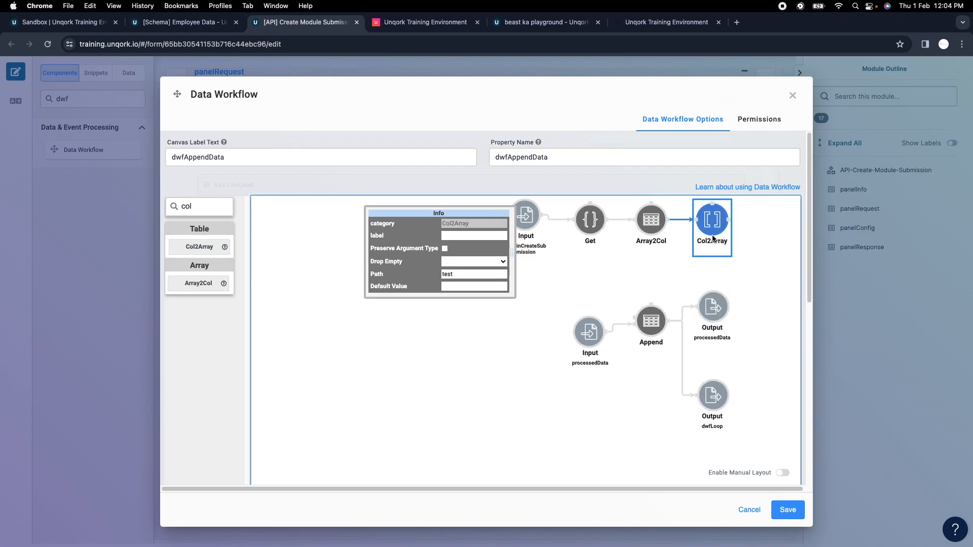
Add two Console operators and connect them to the outputs of Get and Array2Col
{"action": "double_click", "coordinate": [211, 205]}
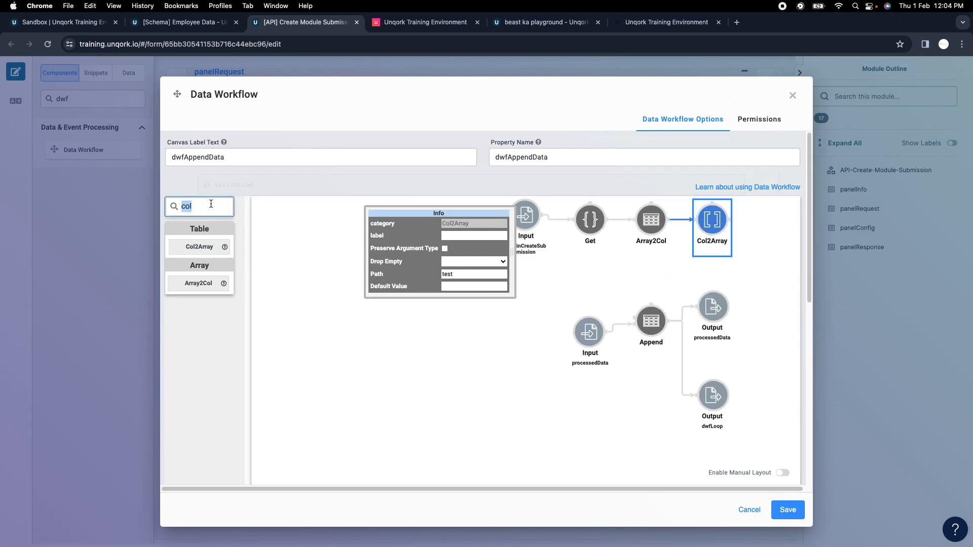
{"action": "type", "text": "con"}
{"action": "left_click_drag", "start_coordinate": [205, 247], "coordinate": [637, 265]}
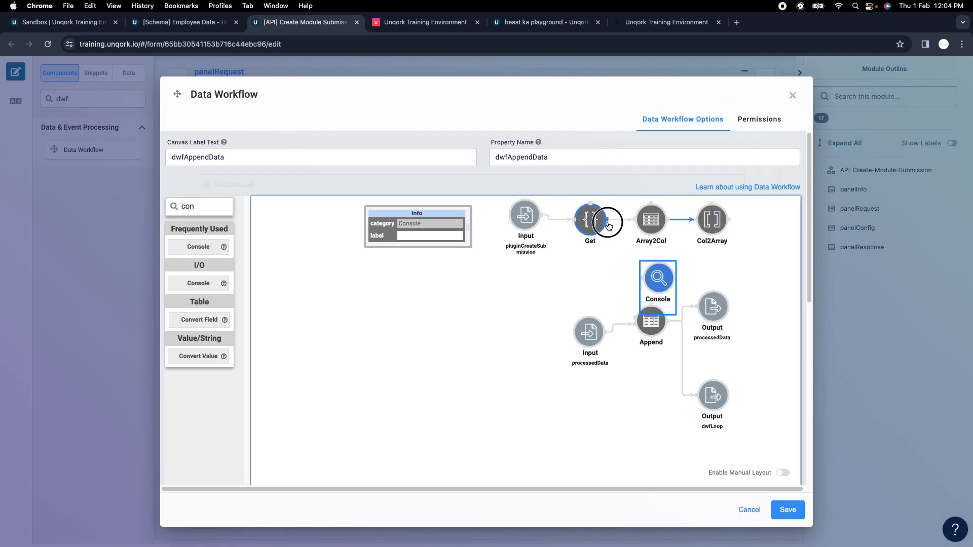
{"action": "left_click_drag", "start_coordinate": [606, 219], "coordinate": [658, 277]}
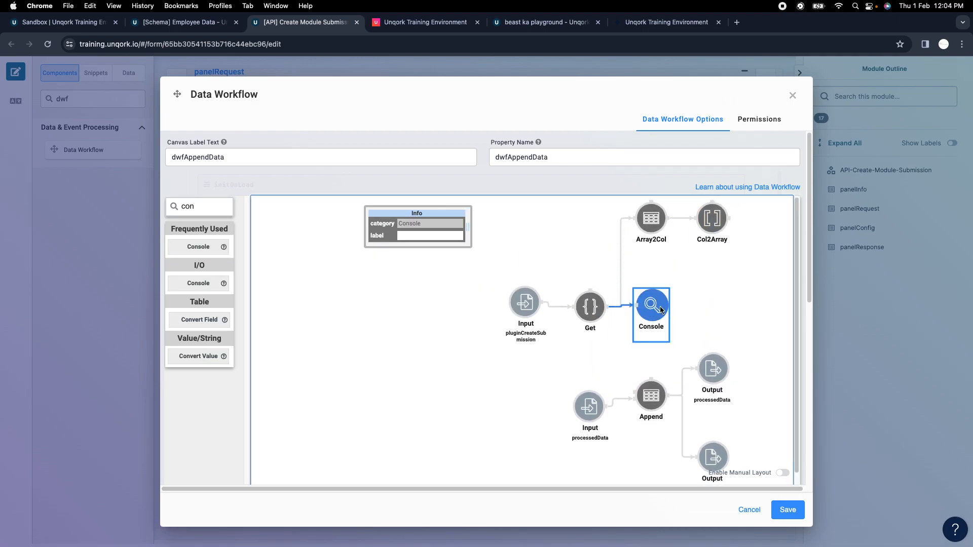
{"action": "left_click_drag", "start_coordinate": [660, 309], "coordinate": [713, 456]}
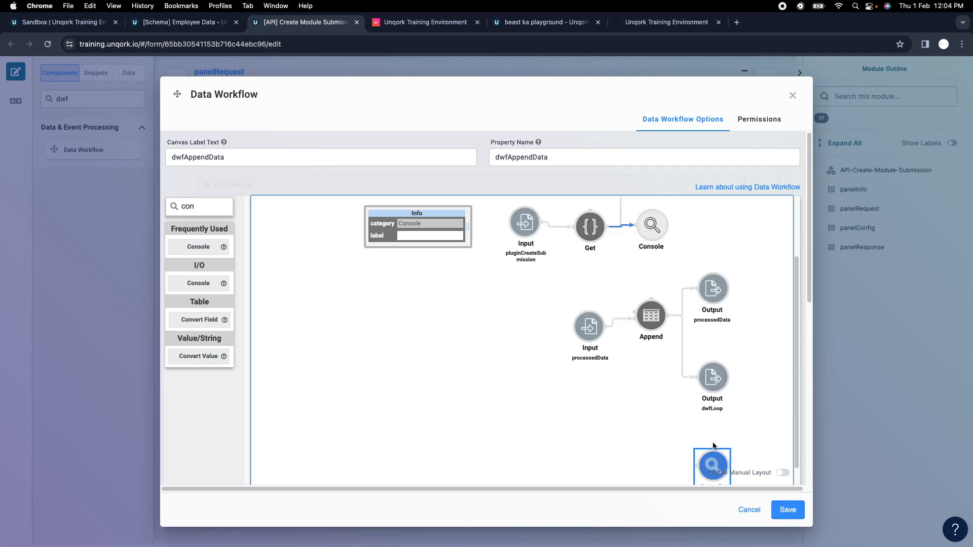
{"action": "left_click_drag", "start_coordinate": [668, 218], "coordinate": [726, 304]}
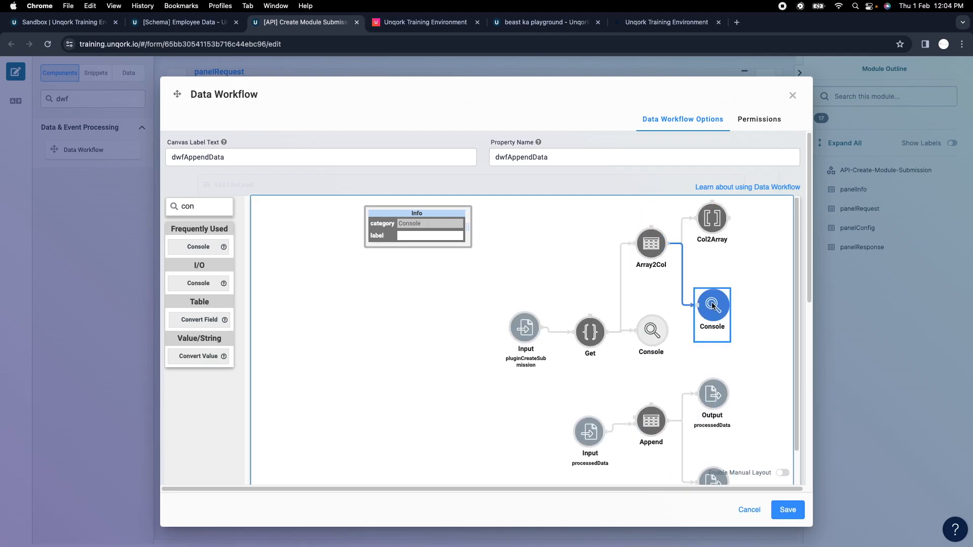
Place a third Console operator and connect it to Col2Array's output
{"action": "left_click_drag", "start_coordinate": [728, 218], "coordinate": [695, 495]}
{"action": "scroll", "coordinate": [738, 349], "scroll_direction": "down", "scroll_amount": 3}
{"action": "left_click_drag", "start_coordinate": [714, 450], "coordinate": [765, 271]}
{"action": "scroll", "coordinate": [737, 303], "scroll_direction": "up", "scroll_amount": 3}
{"action": "left_click_drag", "start_coordinate": [728, 223], "coordinate": [765, 375]}
Save the dwfAppendData workflow and the module, and execute the API test again
{"action": "left_click", "coordinate": [787, 509]}
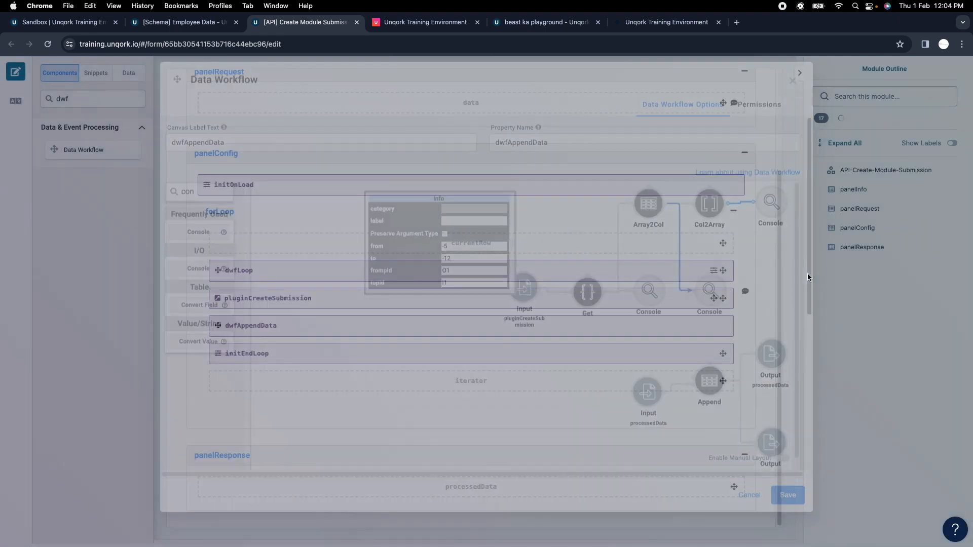
{"action": "left_click", "coordinate": [906, 99]}
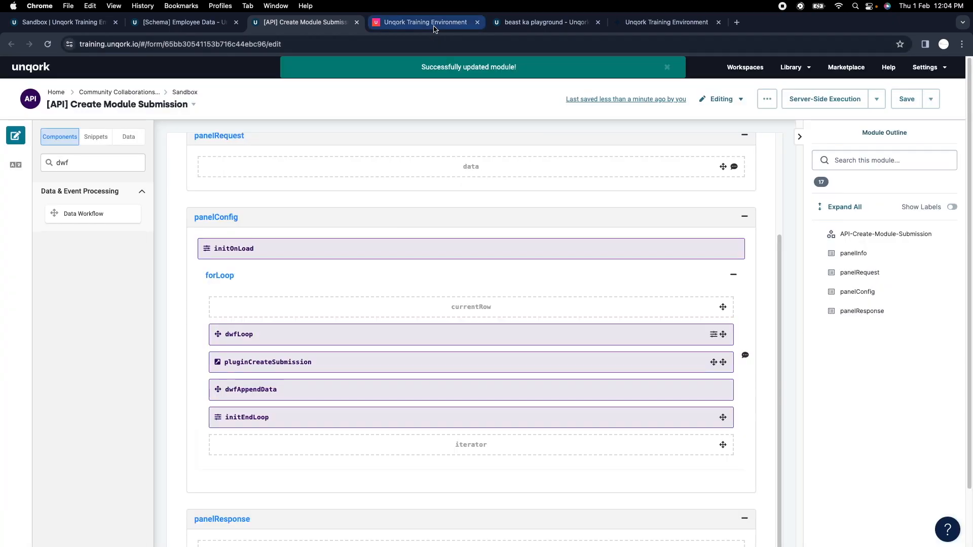
{"action": "left_click", "coordinate": [426, 22]}
{"action": "left_click", "coordinate": [217, 133]}
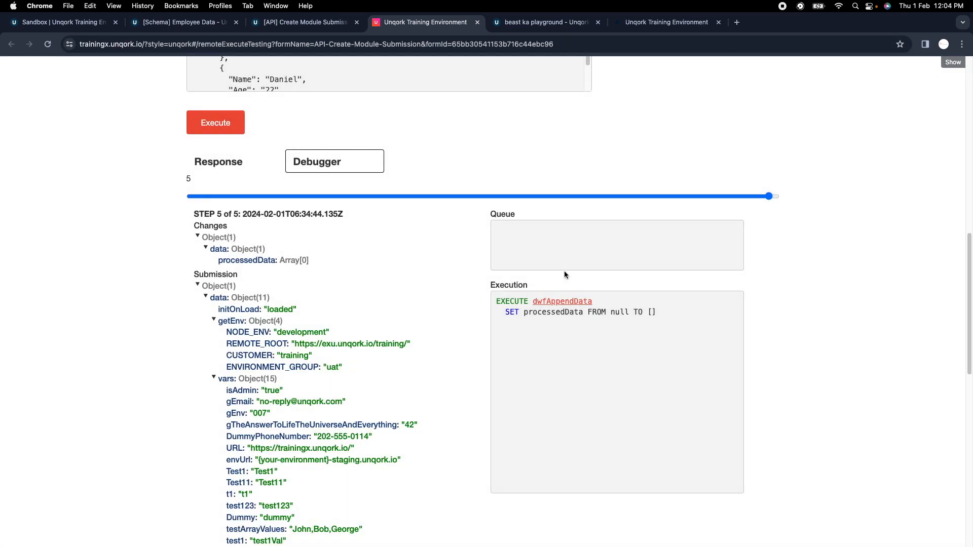
Open dwfAppendData's console log and compare the Get output with the Array2Col output
{"action": "left_click", "coordinate": [576, 302]}
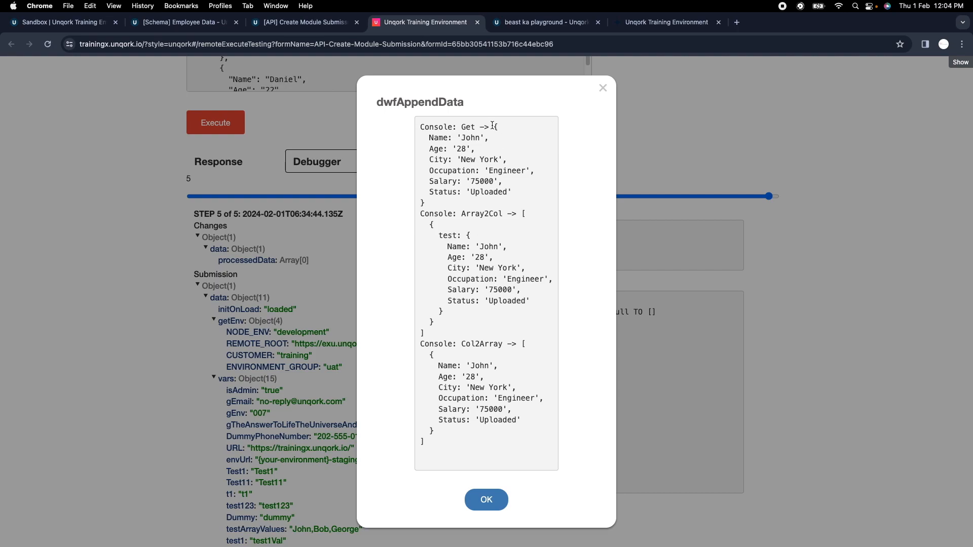
{"action": "left_click_drag", "start_coordinate": [491, 125], "coordinate": [523, 193]}
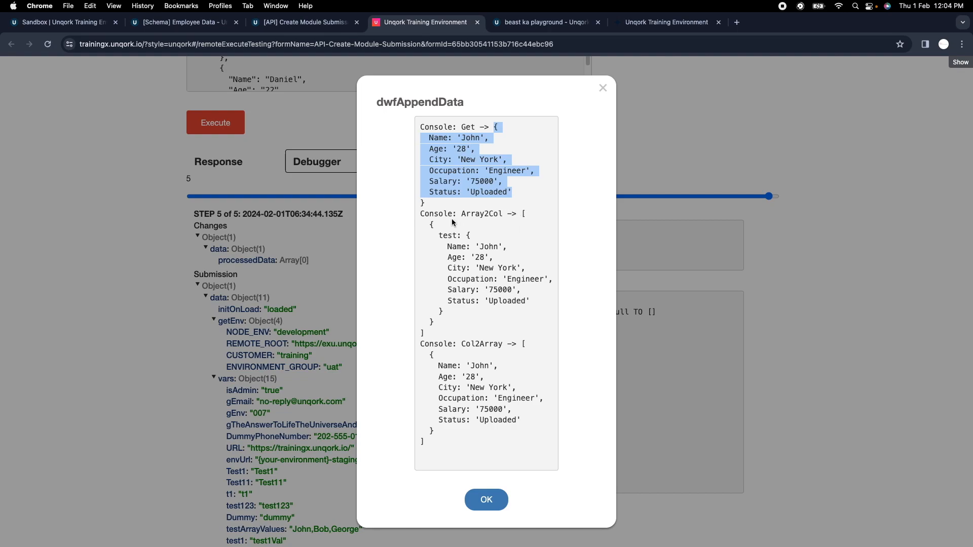
{"action": "left_click_drag", "start_coordinate": [431, 223], "coordinate": [443, 312]}
{"action": "left_click", "coordinate": [524, 209]}
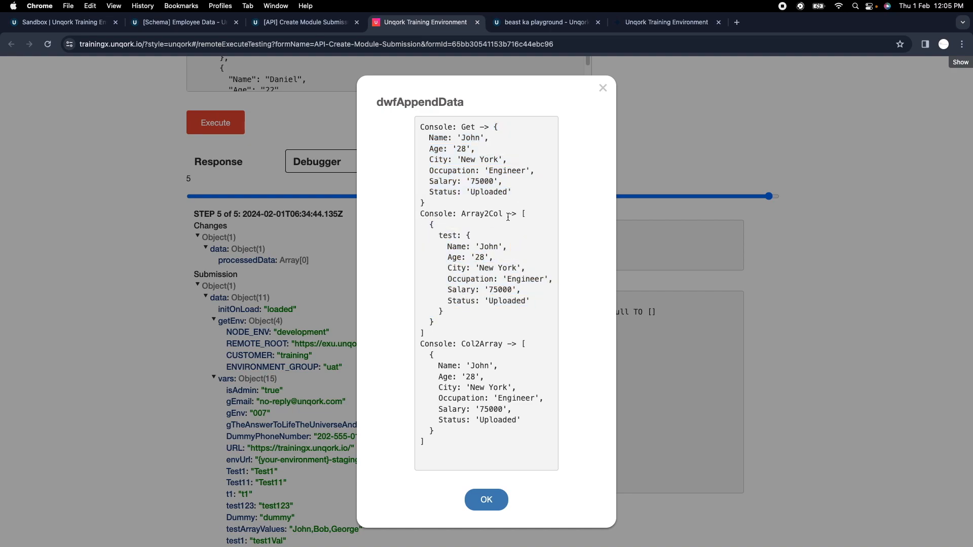
{"action": "left_click_drag", "start_coordinate": [440, 235], "coordinate": [489, 324]}
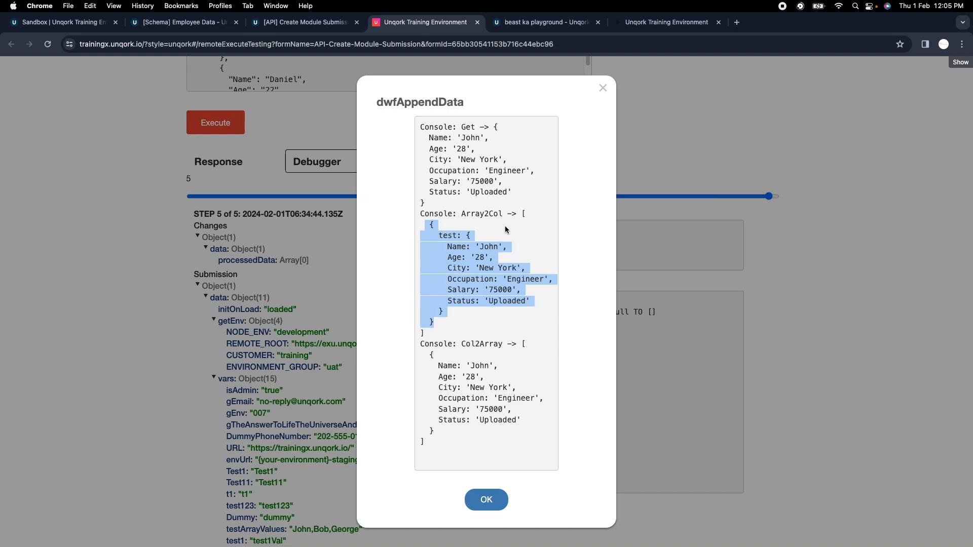
Examine the test key and its nested object in the Array2Col output and compare them with the Col2Array output
{"action": "left_click_drag", "start_coordinate": [433, 223], "coordinate": [448, 325]}
{"action": "left_click", "coordinate": [441, 235]}
{"action": "left_click_drag", "start_coordinate": [439, 235], "coordinate": [482, 310]}
{"action": "left_click", "coordinate": [473, 239]}
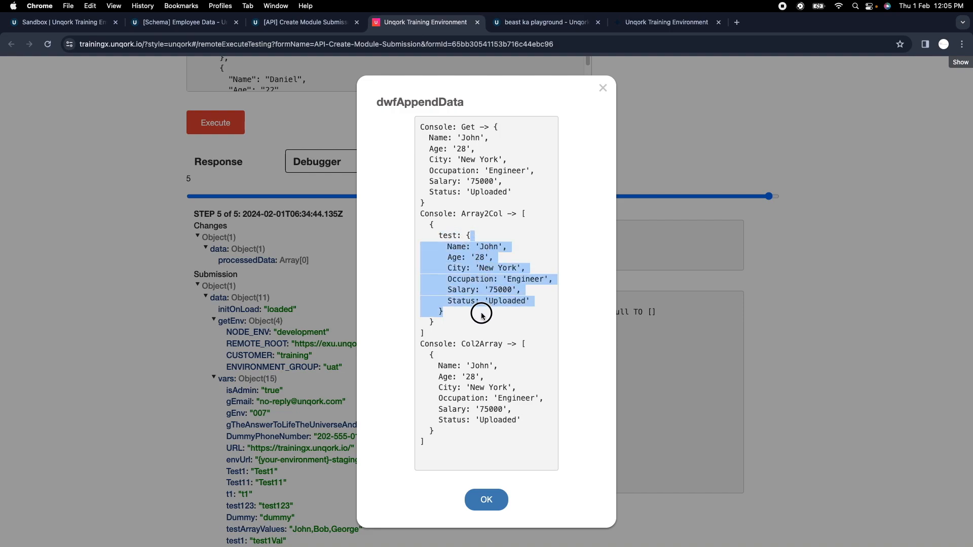
{"action": "left_click", "coordinate": [443, 236]}
{"action": "left_click_drag", "start_coordinate": [466, 234], "coordinate": [500, 263]}
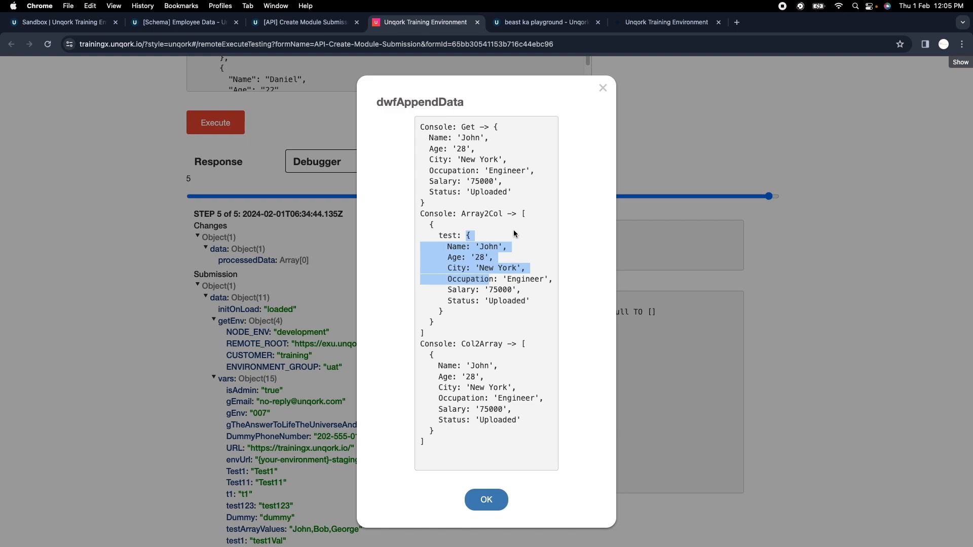
{"action": "left_click_drag", "start_coordinate": [466, 235], "coordinate": [489, 311]}
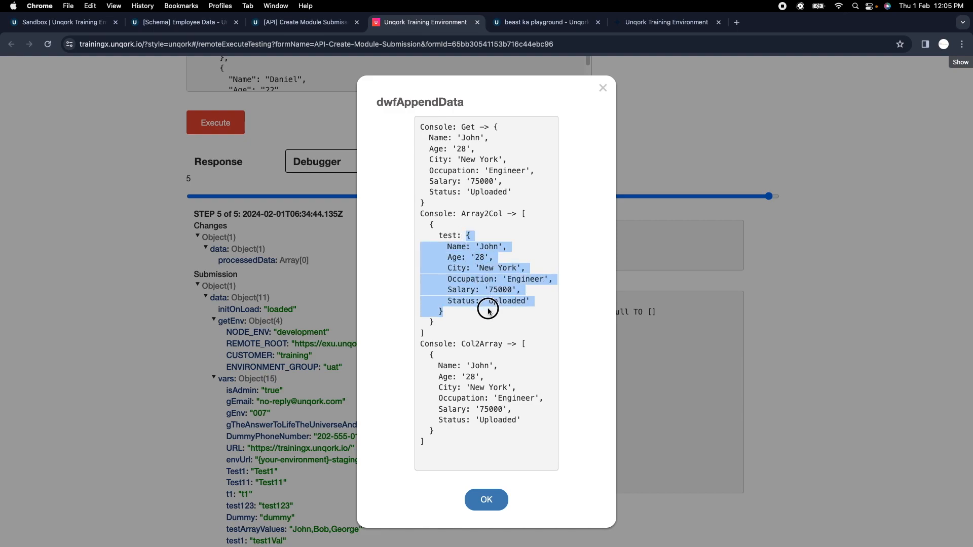
{"action": "left_click_drag", "start_coordinate": [462, 235], "coordinate": [429, 225]}
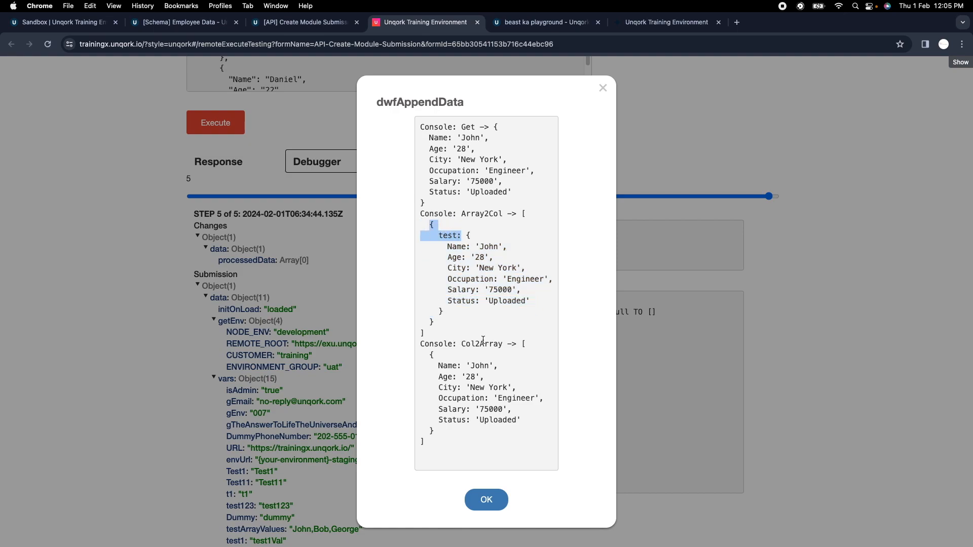
{"action": "left_click_drag", "start_coordinate": [462, 343], "coordinate": [515, 343]}
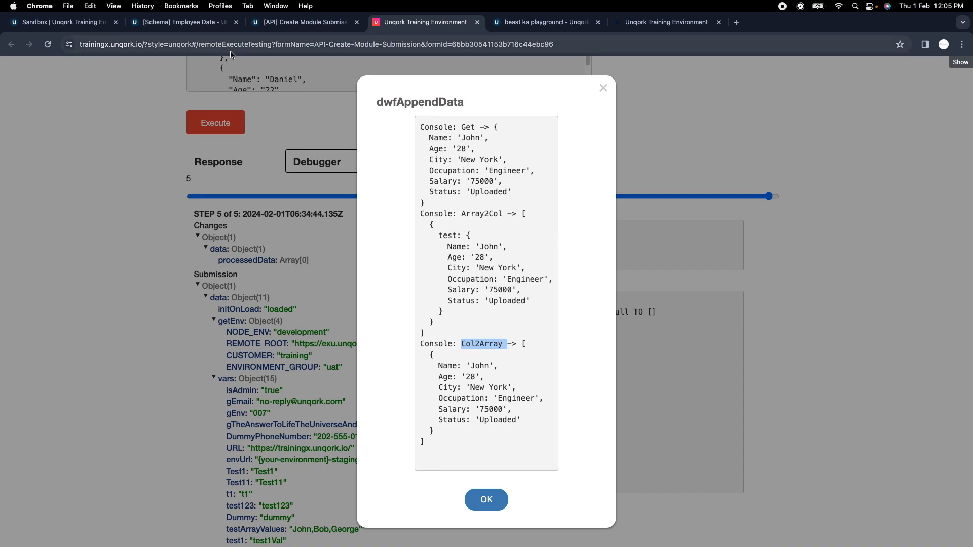
{"action": "left_click_drag", "start_coordinate": [421, 236], "coordinate": [460, 236]}
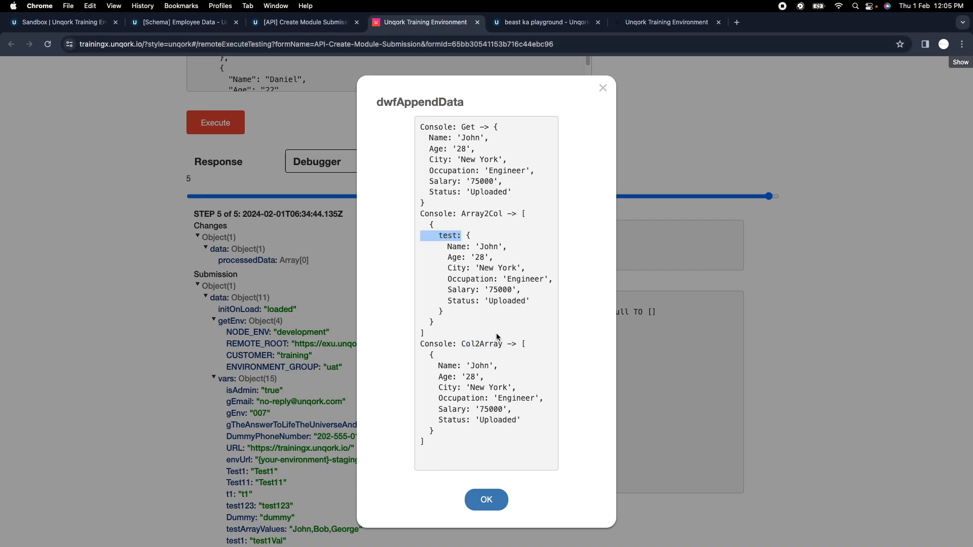
Examine the full array logged for Col2Array in dwfAppendData's console output
{"action": "left_click_drag", "start_coordinate": [521, 344], "coordinate": [534, 414]}
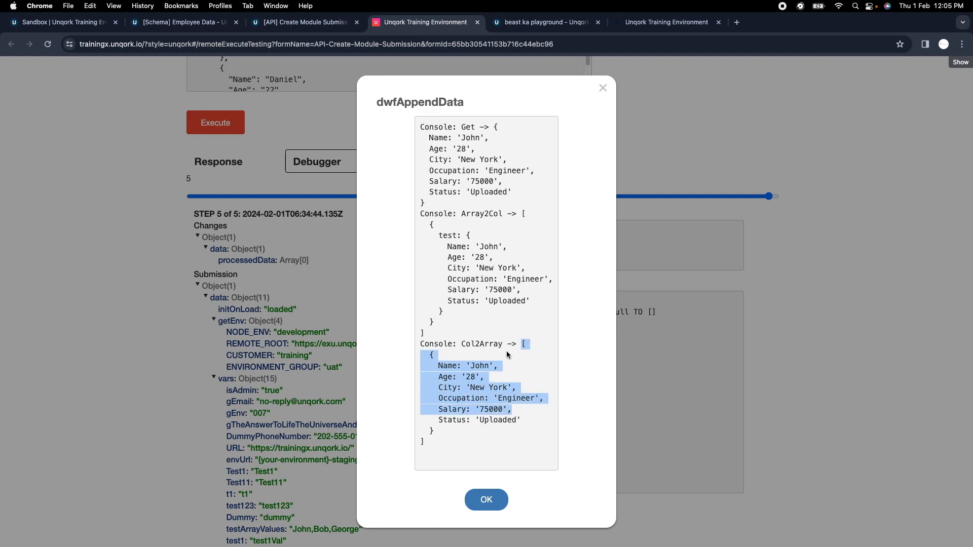
{"action": "left_click_drag", "start_coordinate": [522, 344], "coordinate": [532, 411]}
{"action": "left_click_drag", "start_coordinate": [442, 429], "coordinate": [428, 359]}
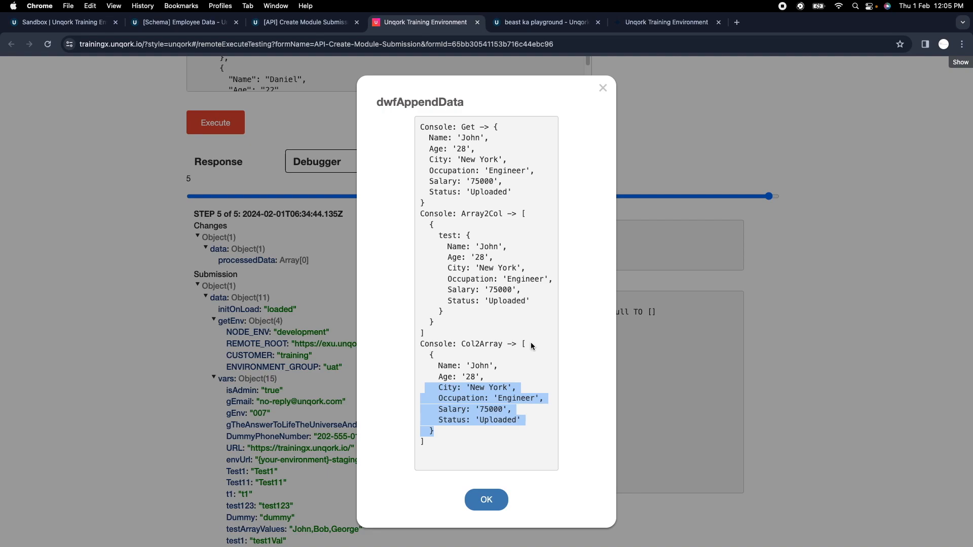
{"action": "left_click_drag", "start_coordinate": [523, 344], "coordinate": [528, 441]}
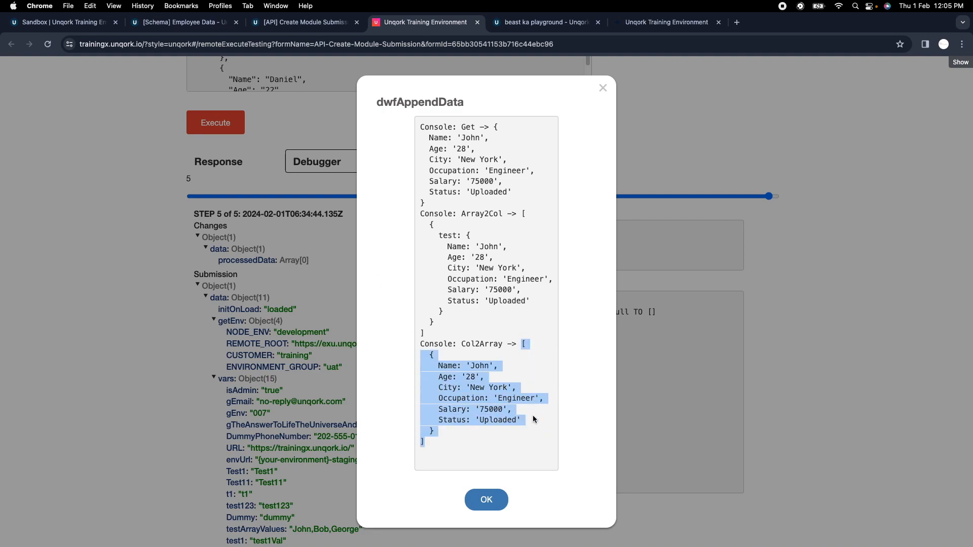
Delete the three Console operators from the dwfAppendData workflow in the Create Module Submission API module
{"action": "left_click", "coordinate": [176, 25]}
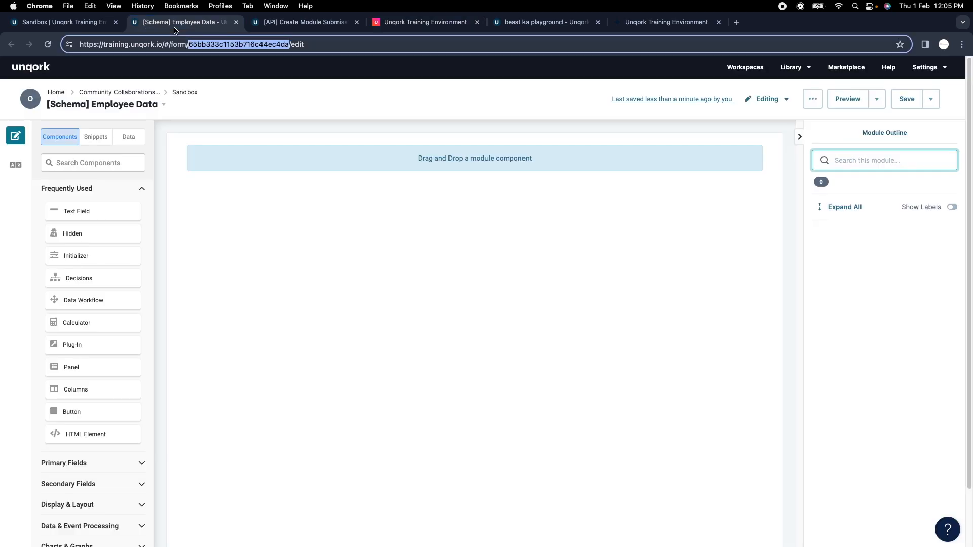
{"action": "left_click", "coordinate": [304, 22]}
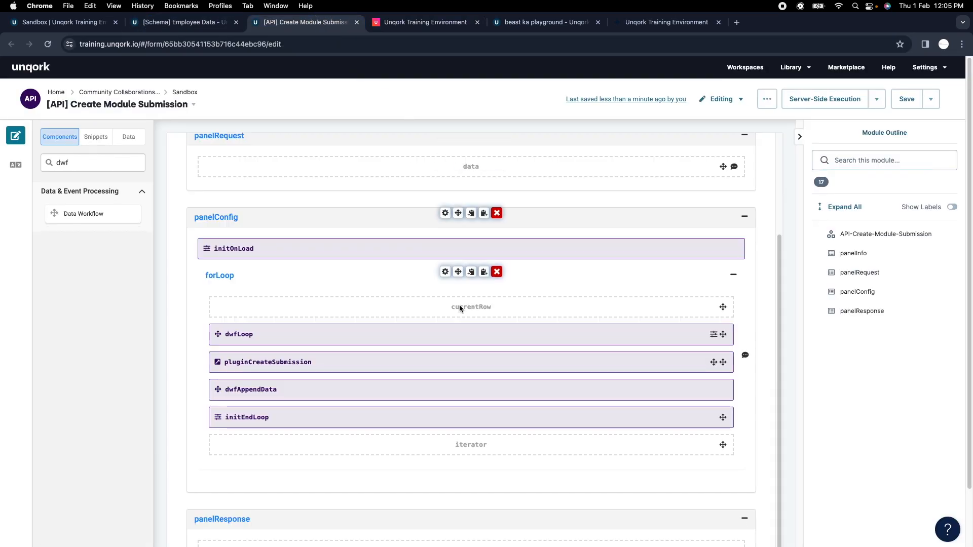
{"action": "left_click", "coordinate": [445, 385]}
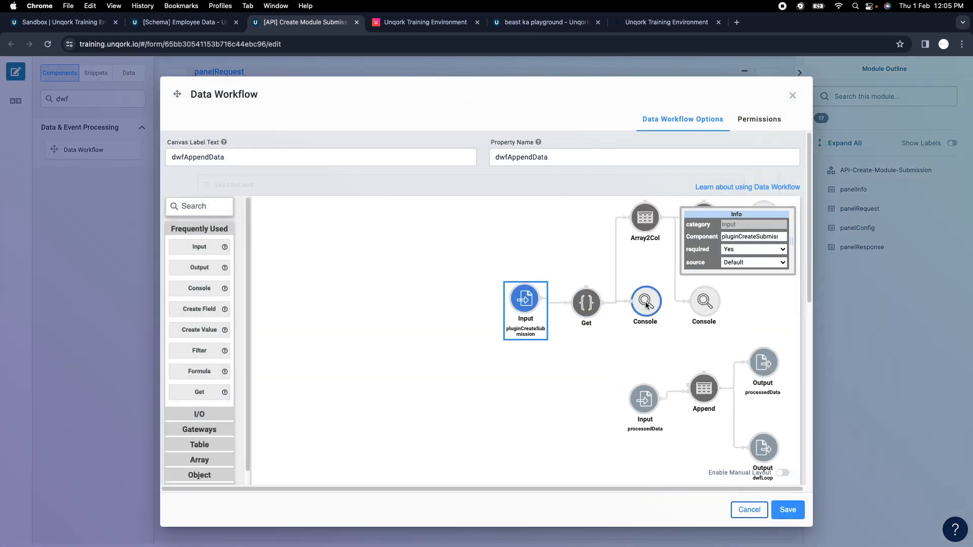
{"action": "left_click", "coordinate": [645, 302]}
{"action": "left_click", "coordinate": [696, 307]}
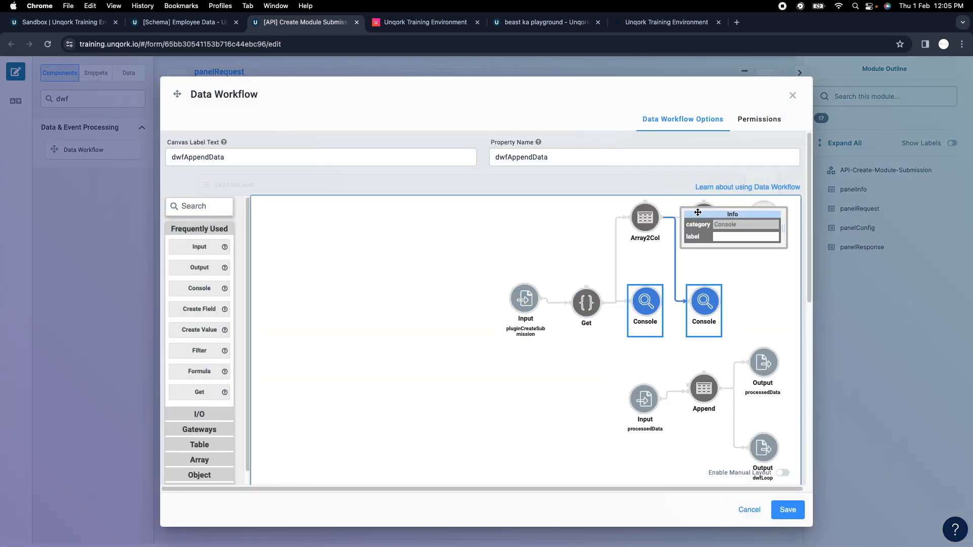
{"action": "left_click_drag", "start_coordinate": [698, 212], "coordinate": [414, 213]}
{"action": "left_click", "coordinate": [764, 218]}
{"action": "key", "text": "BackSpace"}
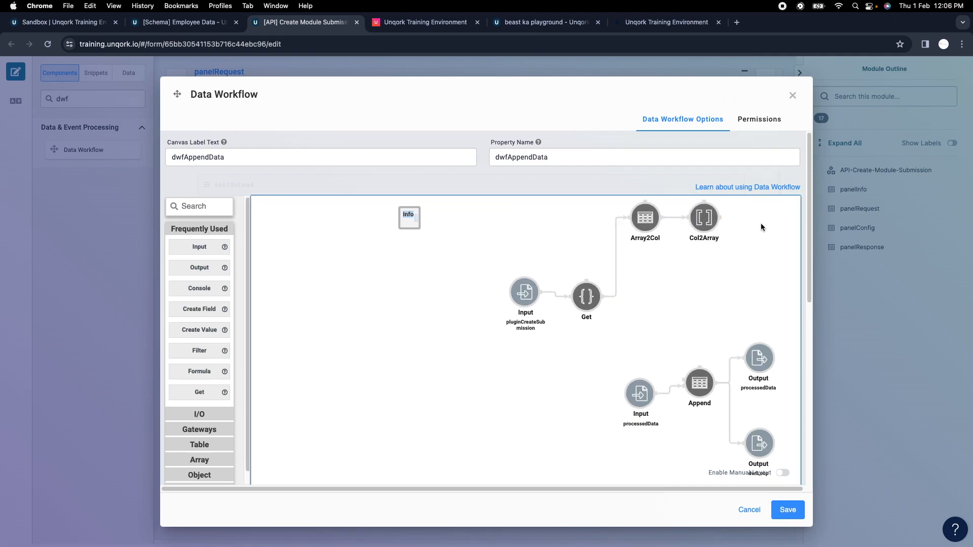
Connect Col2Array's output to the Append operator, and save the dwfAppendData workflow and the module
{"action": "left_click_drag", "start_coordinate": [720, 219], "coordinate": [629, 312]}
{"action": "left_click", "coordinate": [787, 509]}
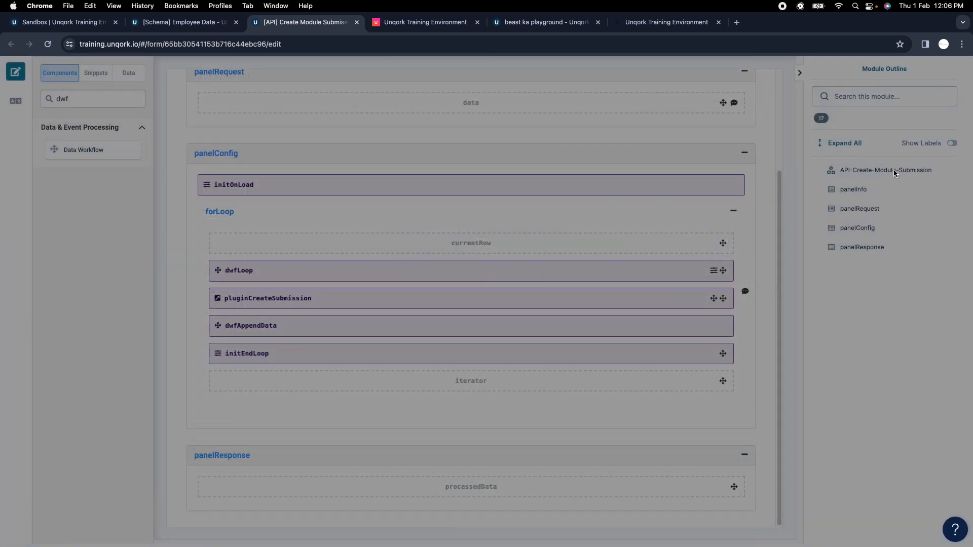
{"action": "left_click", "coordinate": [904, 98]}
Close the old console log, execute the API test again, and go to the debugger's final step
{"action": "left_click", "coordinate": [426, 22]}
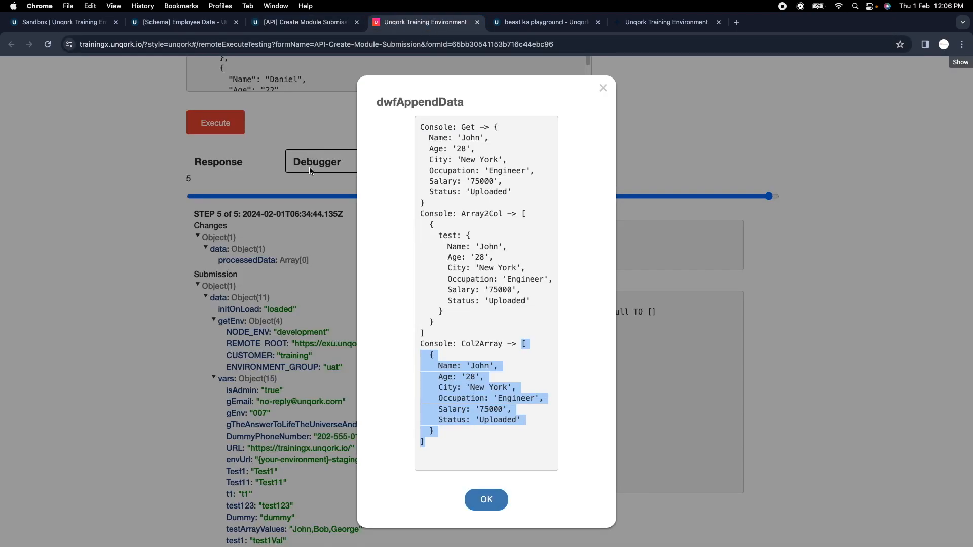
{"action": "left_click", "coordinate": [486, 500]}
{"action": "left_click", "coordinate": [215, 127]}
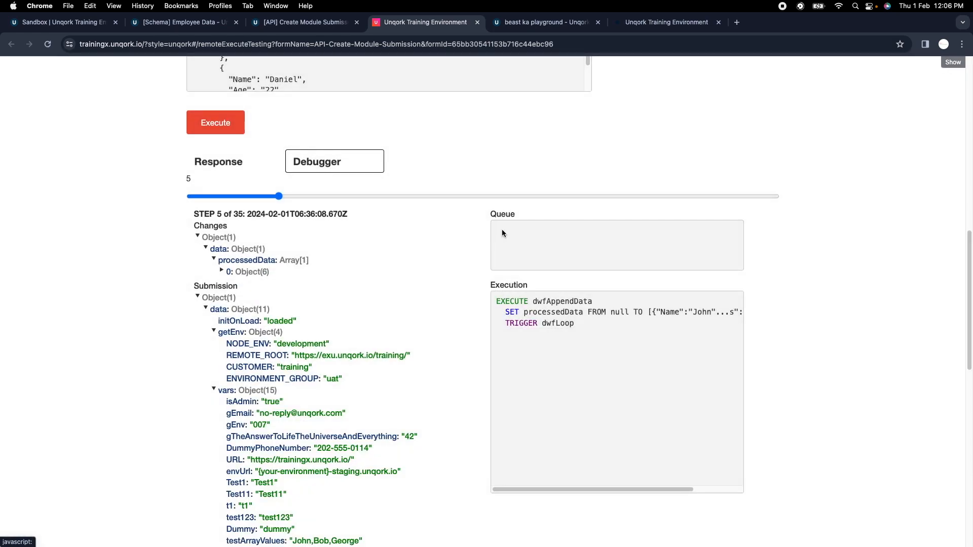
{"action": "left_click", "coordinate": [772, 195]}
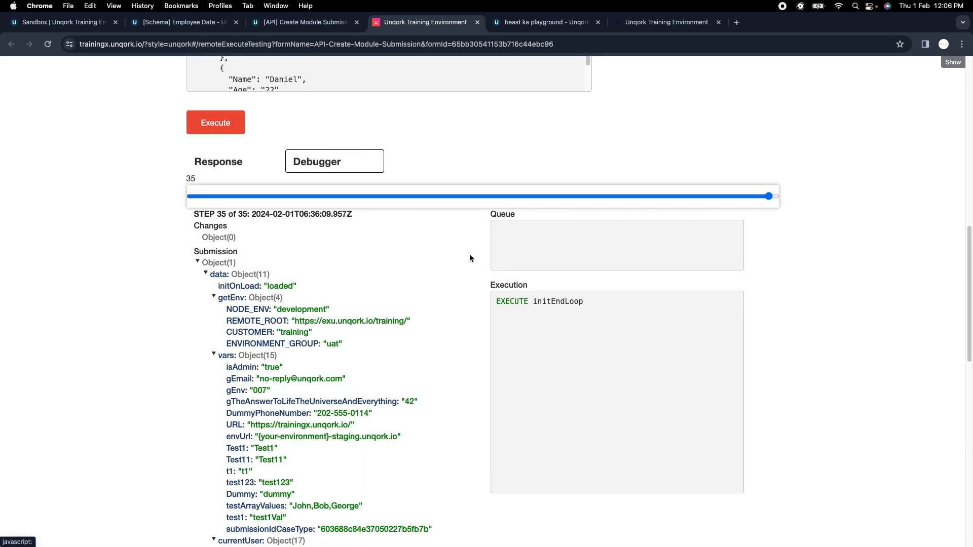
Expand processedData in the API test's response and examine its first record
{"action": "left_click", "coordinate": [221, 160]}
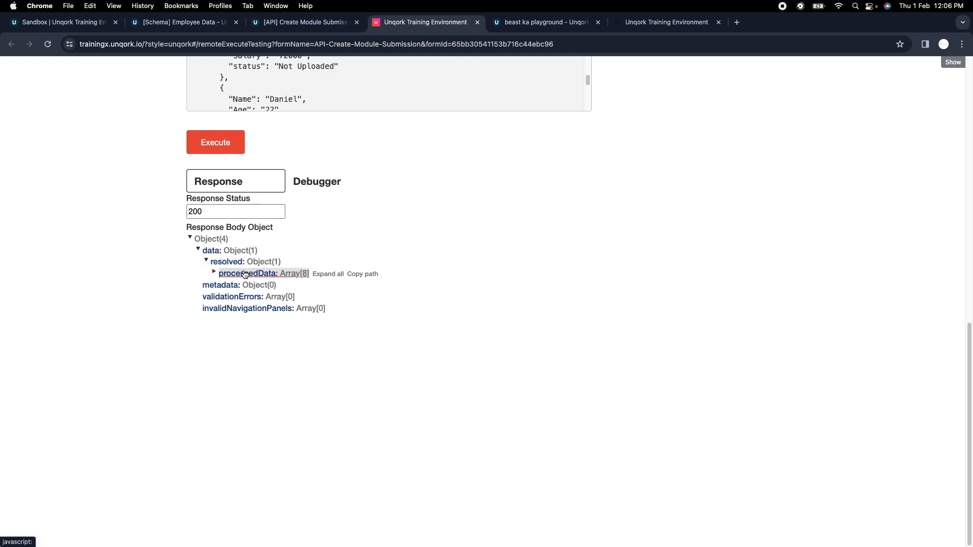
{"action": "left_click", "coordinate": [245, 274]}
{"action": "left_click", "coordinate": [247, 284]}
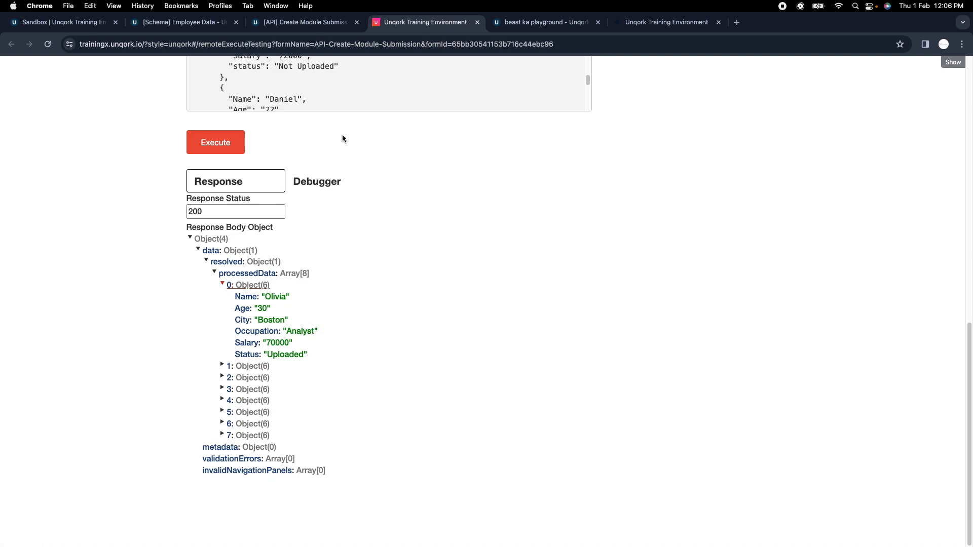
Review dwfLoop's iterator decision condition and the trigger output inside its End Loop group, leaving the workflow unsaved
{"action": "left_click", "coordinate": [299, 28]}
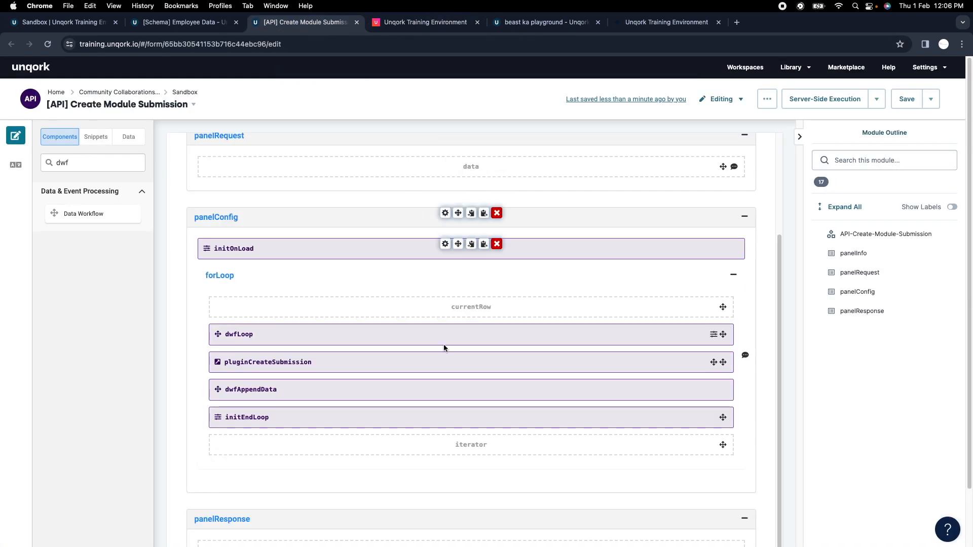
{"action": "scroll", "coordinate": [304, 365], "scroll_direction": "down", "scroll_amount": 3}
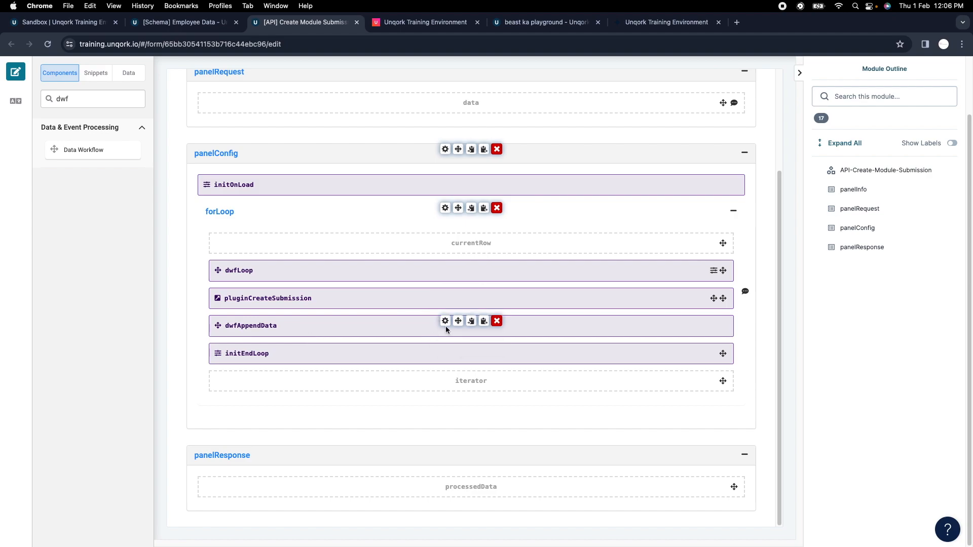
{"action": "left_click", "coordinate": [446, 267]}
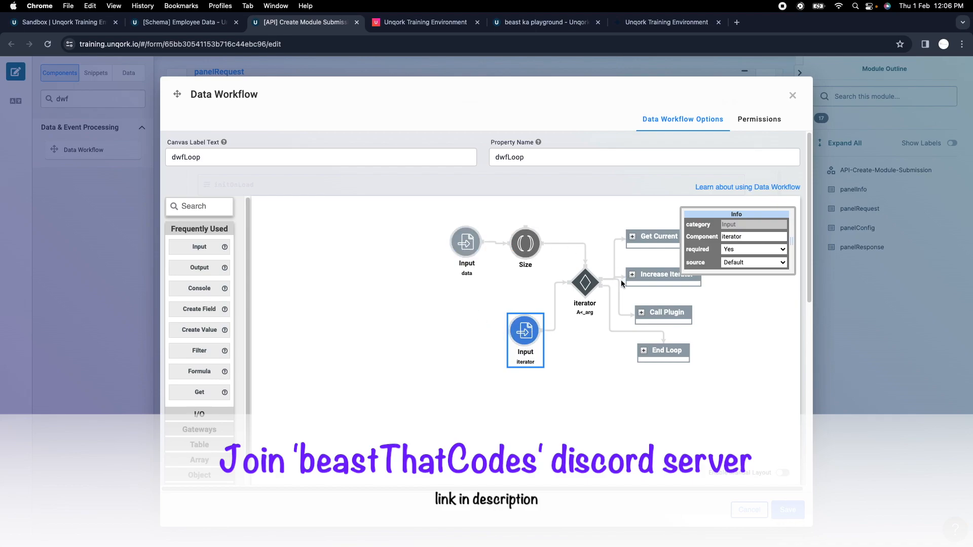
{"action": "left_click", "coordinate": [549, 314]}
{"action": "left_click", "coordinate": [585, 282]}
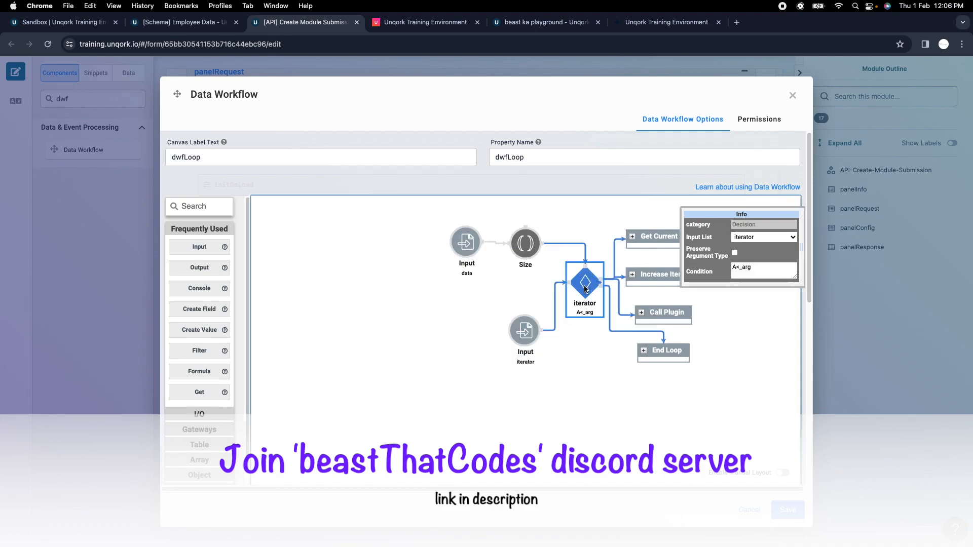
{"action": "left_click", "coordinate": [737, 272]}
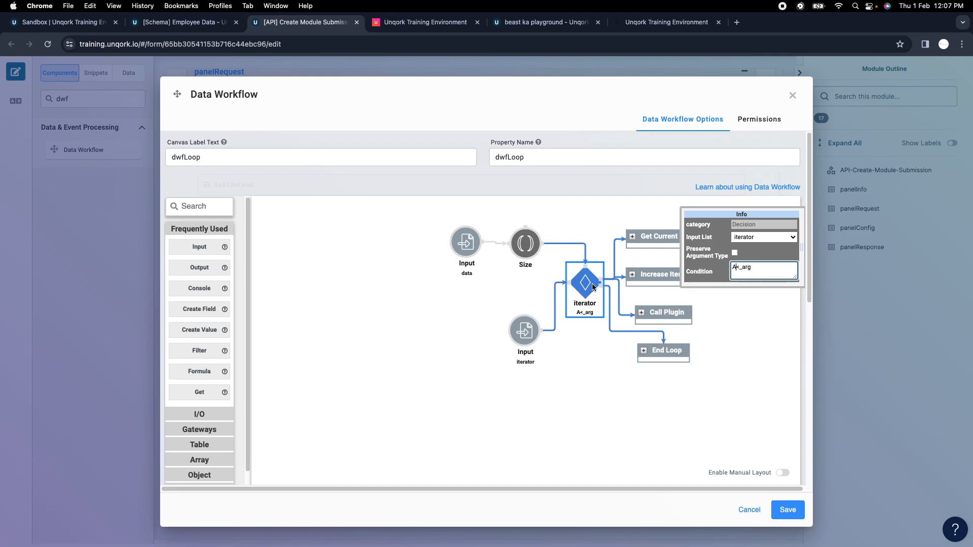
{"action": "left_click", "coordinate": [643, 350]}
{"action": "left_click", "coordinate": [710, 369]}
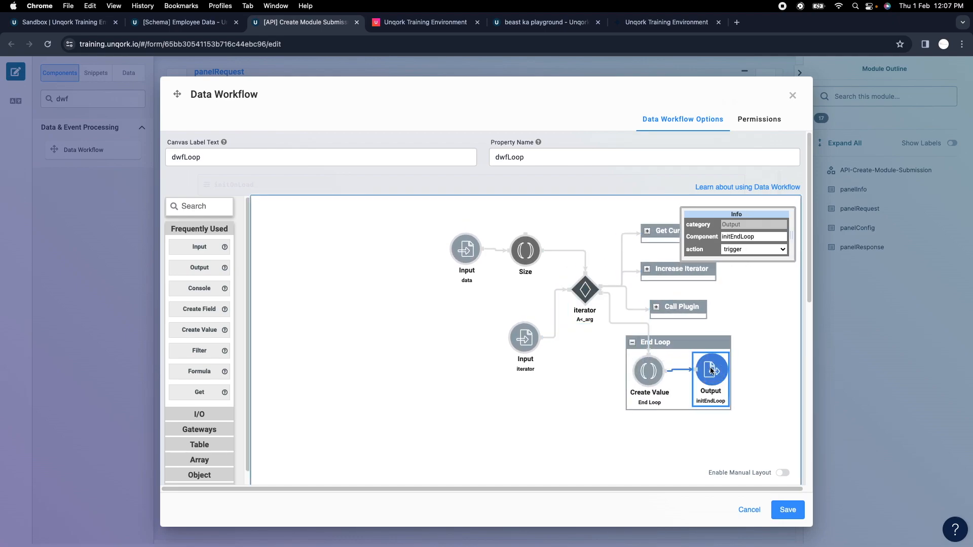
{"action": "left_click", "coordinate": [793, 95]}
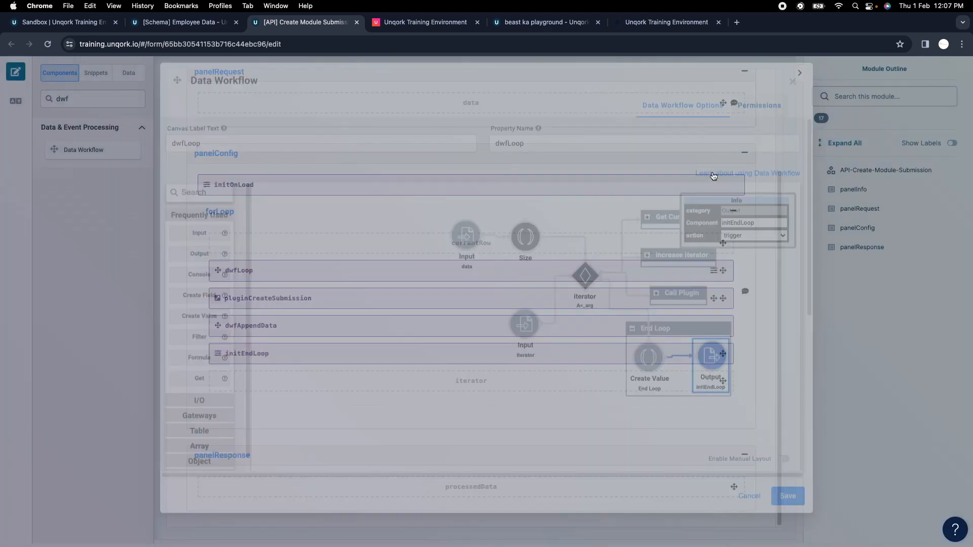
Save the [API] Create Module Submission module
{"action": "left_click", "coordinate": [445, 401]}
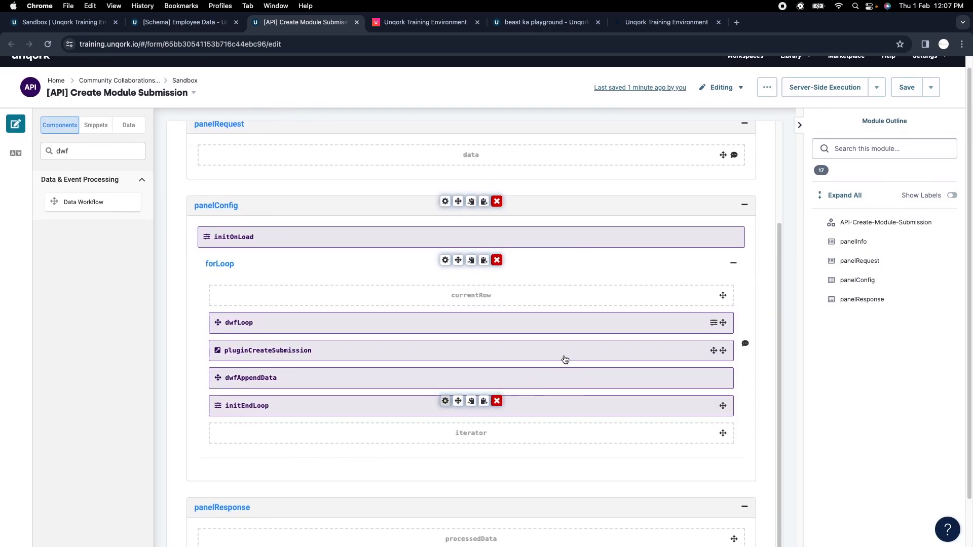
{"action": "scroll", "coordinate": [636, 352], "scroll_direction": "down", "scroll_amount": 5}
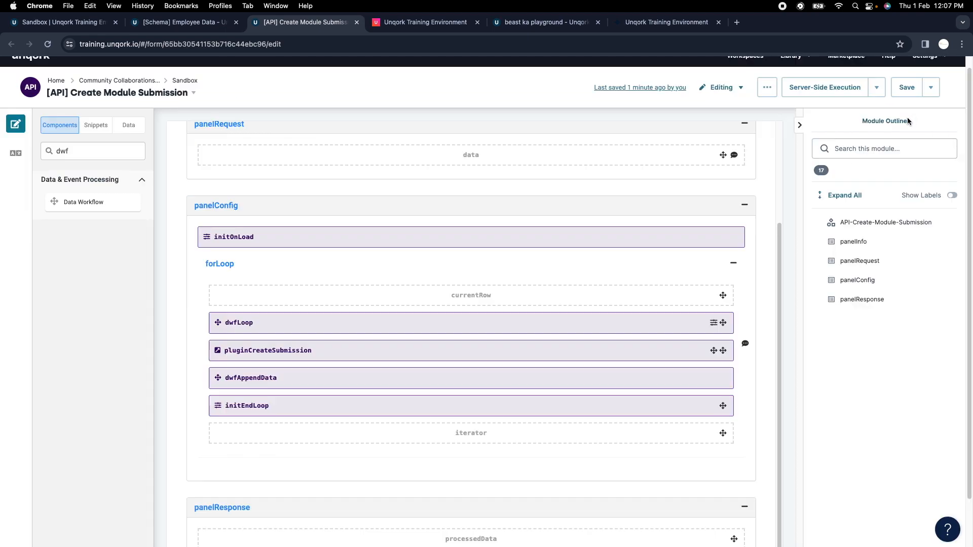
{"action": "left_click", "coordinate": [906, 116]}
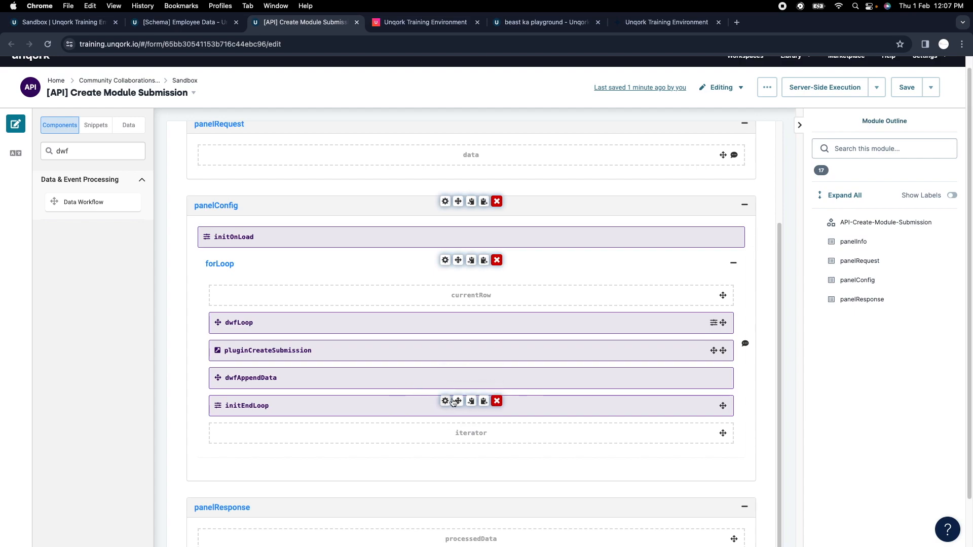
{"action": "scroll", "coordinate": [572, 335], "scroll_direction": "up", "scroll_amount": 3}
{"action": "left_click", "coordinate": [906, 87]}
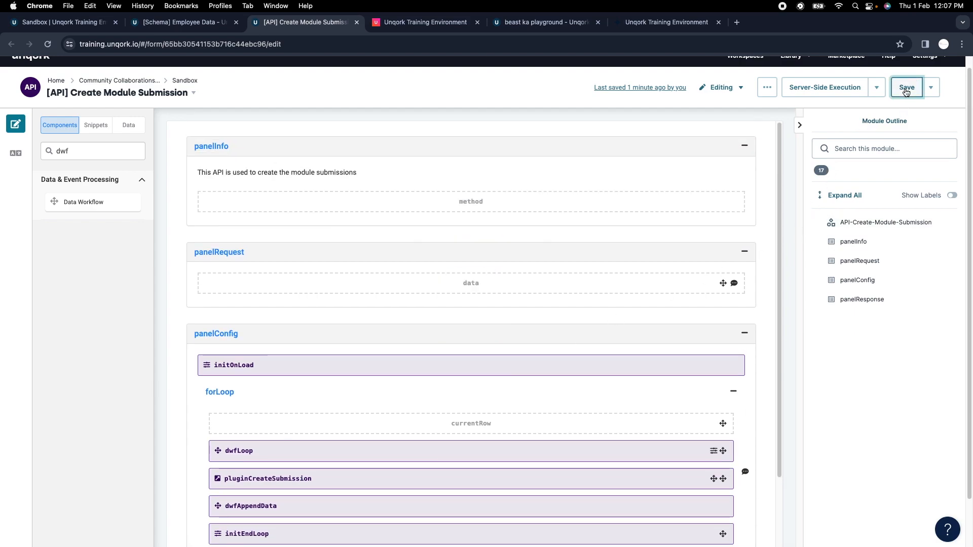
Execute the API from the preview page holding the uploaded employee table, with browser network requests being monitored
{"action": "left_click", "coordinate": [659, 22]}
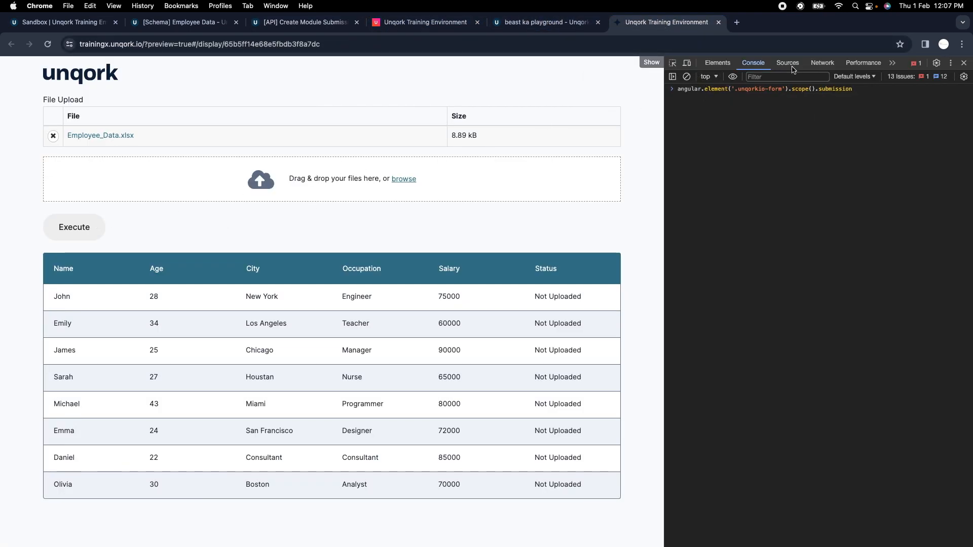
{"action": "left_click", "coordinate": [822, 63]}
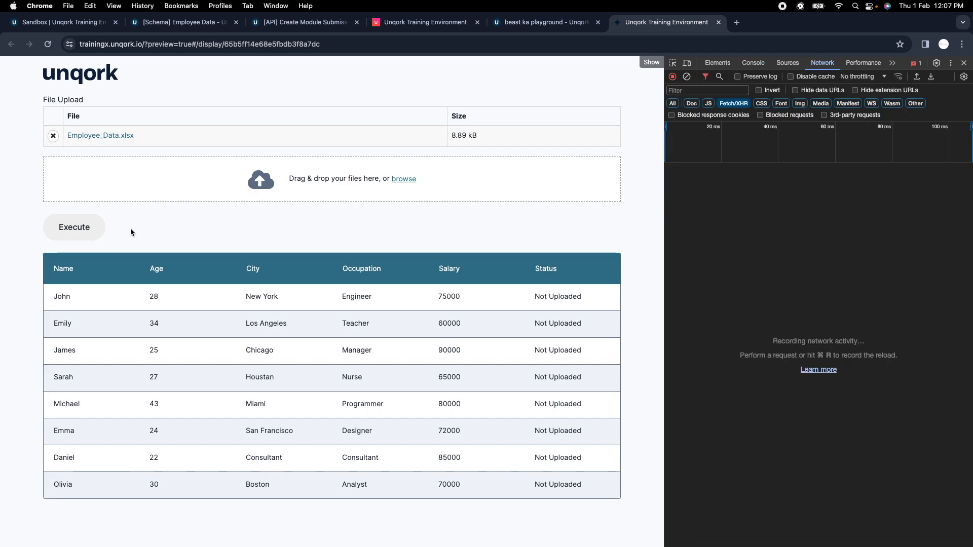
{"action": "left_click", "coordinate": [88, 237]}
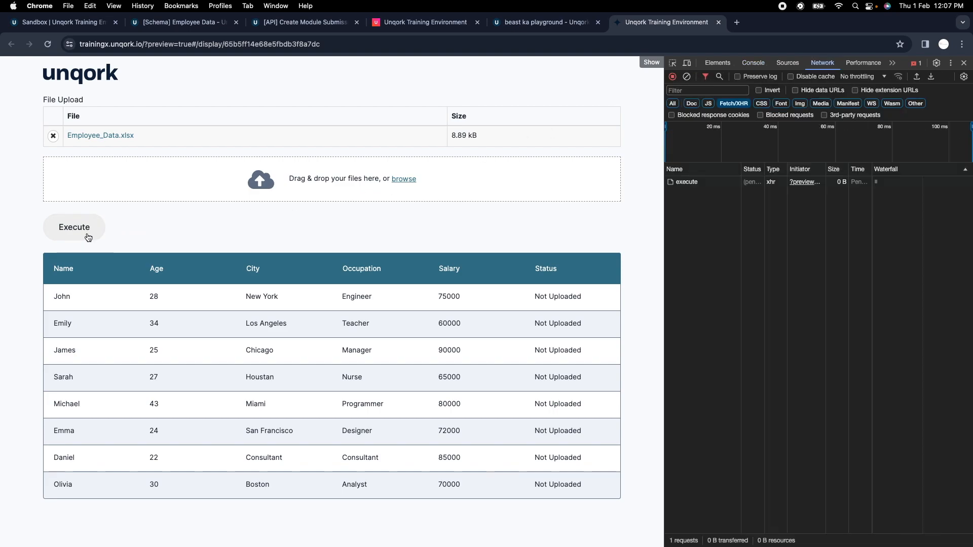
Inspect the execute request's response preview down to the Status of the first processedData record
{"action": "left_click", "coordinate": [695, 184]}
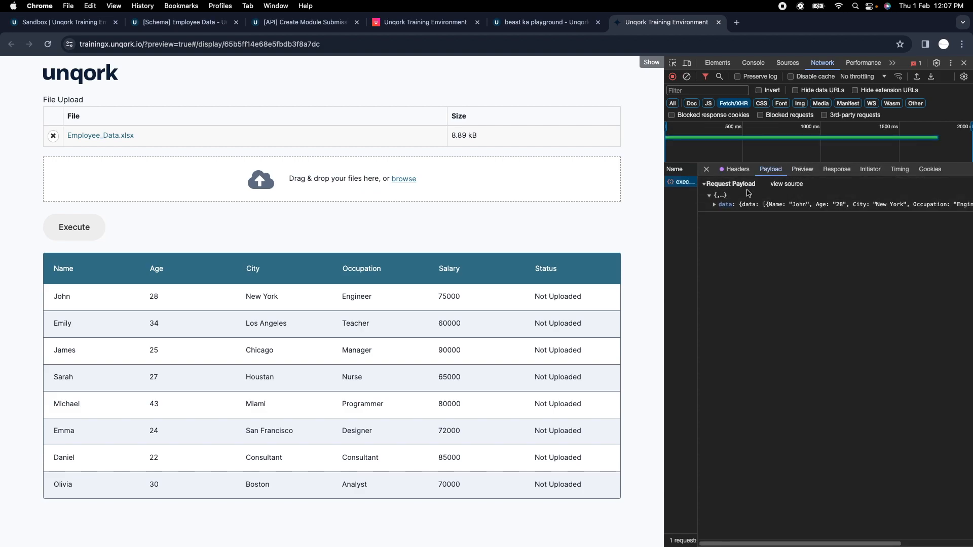
{"action": "left_click", "coordinate": [802, 168]}
{"action": "left_click", "coordinate": [721, 190]}
{"action": "left_click", "coordinate": [735, 198]}
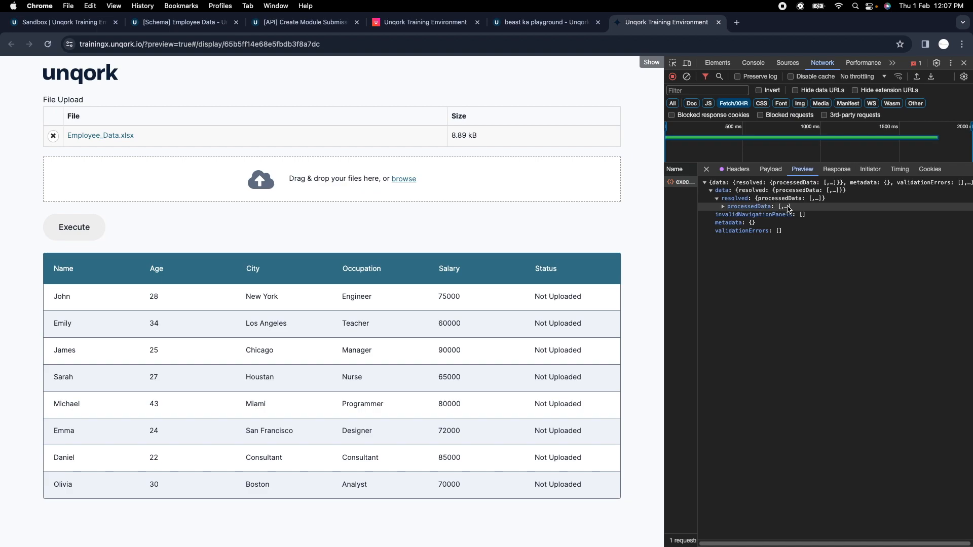
{"action": "left_click", "coordinate": [723, 206]}
{"action": "left_click", "coordinate": [730, 215]}
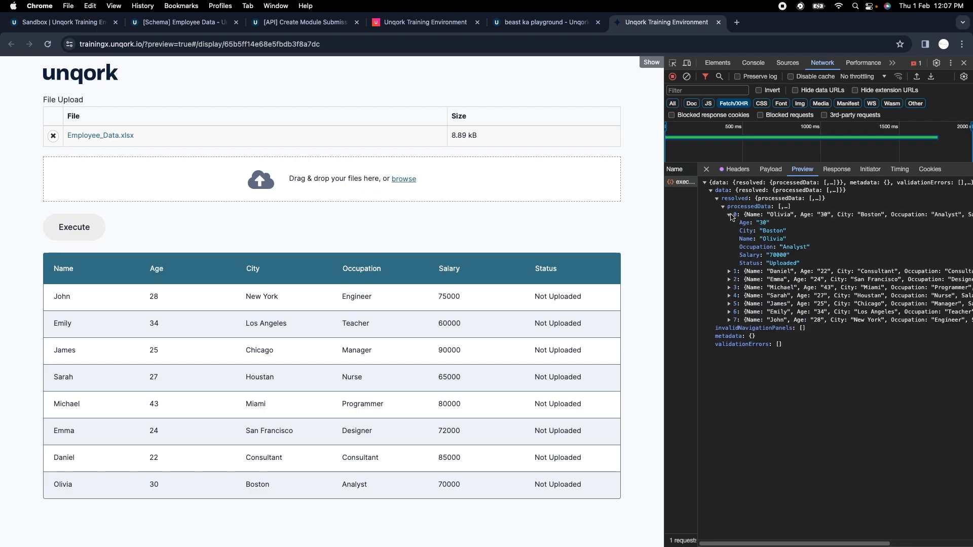
{"action": "double_click", "coordinate": [784, 263]}
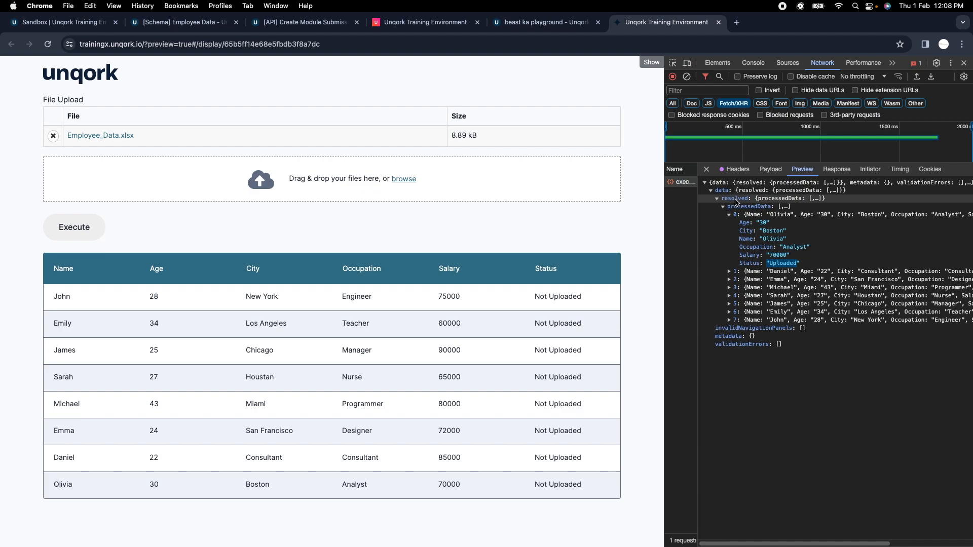
In the beast ka playground module, enter data.resolved.processedData as an output mapping of the plugExecuteAPI plug-in
{"action": "left_click", "coordinate": [182, 22]}
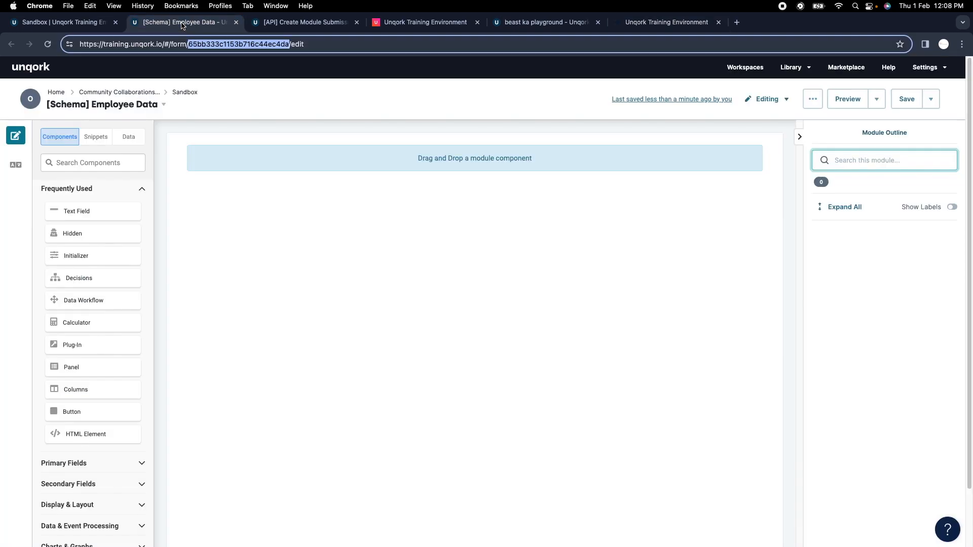
{"action": "left_click", "coordinate": [250, 24]}
{"action": "scroll", "coordinate": [453, 357], "scroll_direction": "down", "scroll_amount": 3}
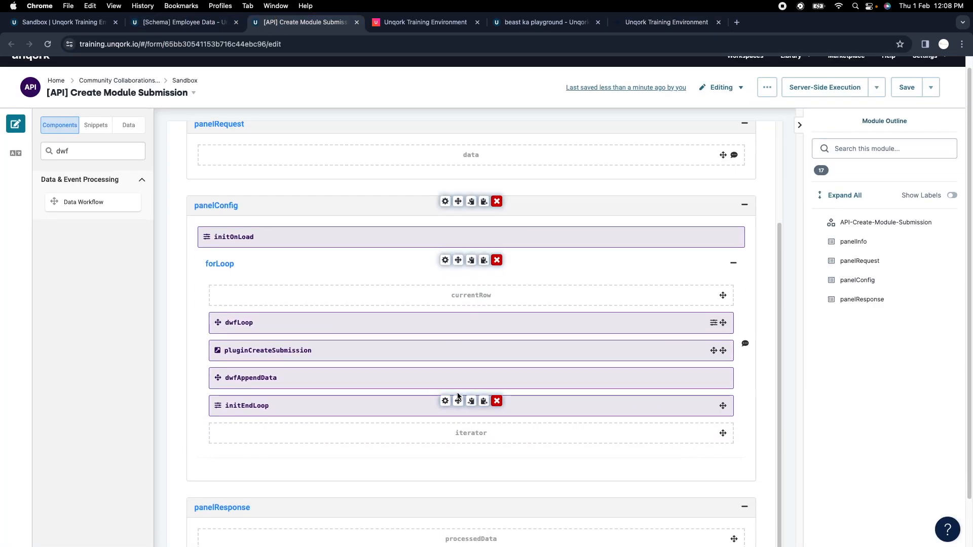
{"action": "left_click", "coordinate": [542, 22]}
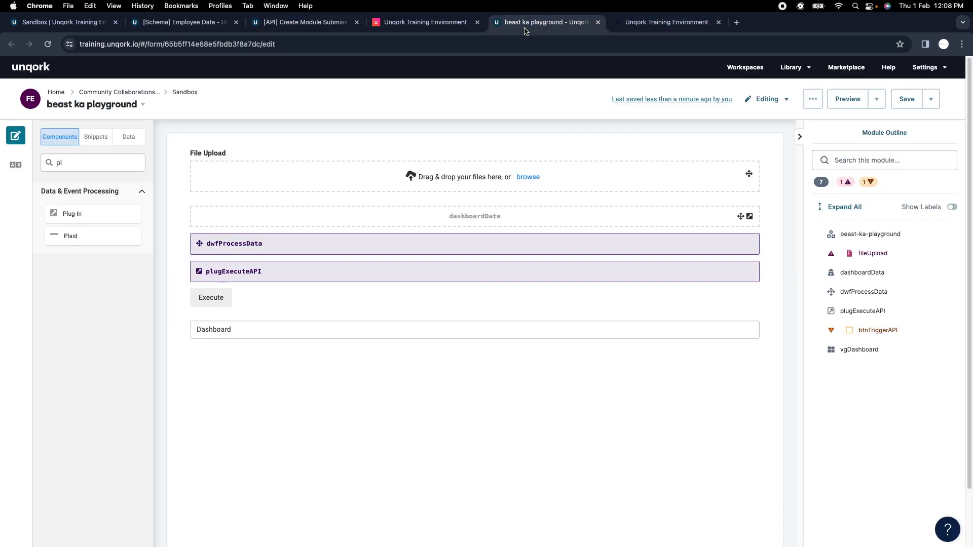
{"action": "left_click", "coordinate": [449, 267]}
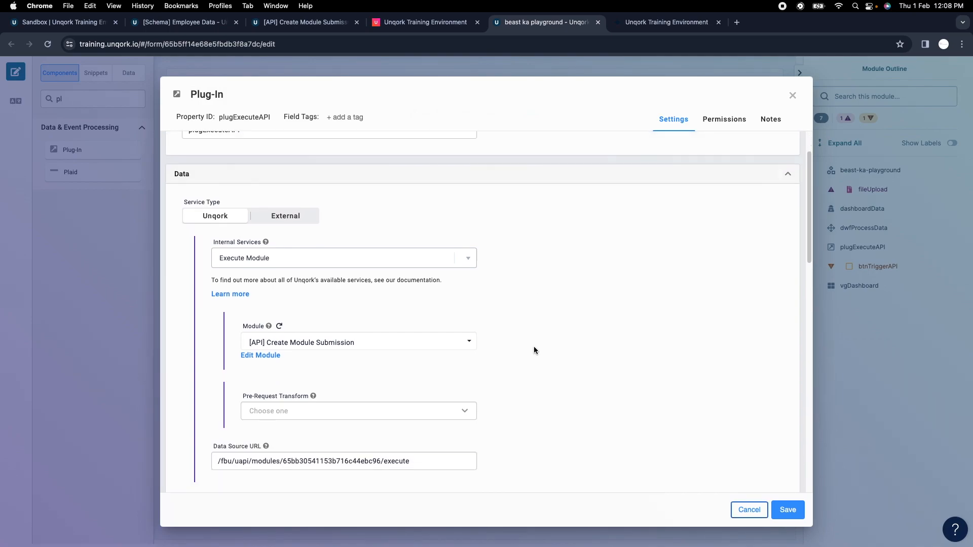
{"action": "scroll", "coordinate": [534, 350], "scroll_direction": "down", "scroll_amount": 10}
{"action": "left_click", "coordinate": [413, 386]}
{"action": "type", "text": "data.resolved.processedData"}
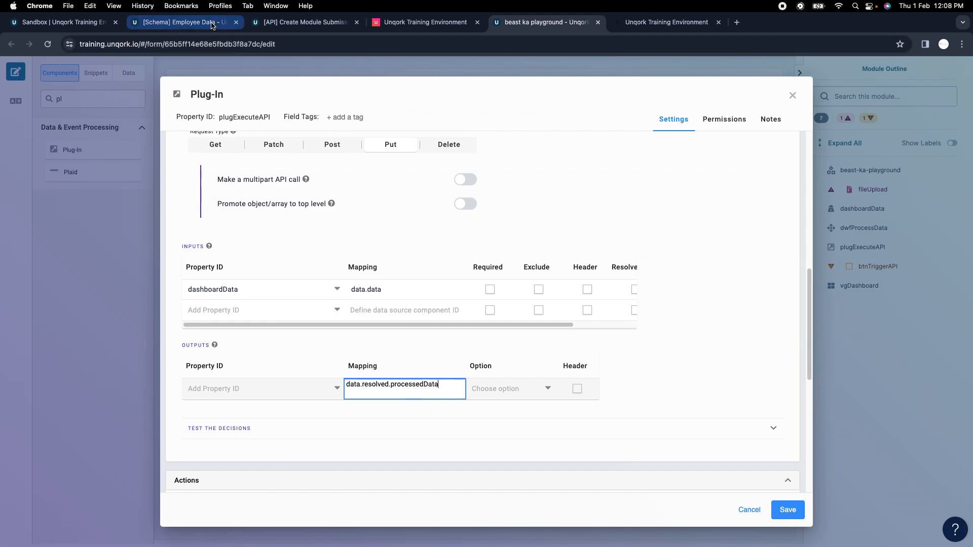
Compare the plug-in's output mapping path with the processedData key in the preview page's execute response
{"action": "left_click", "coordinate": [320, 26]}
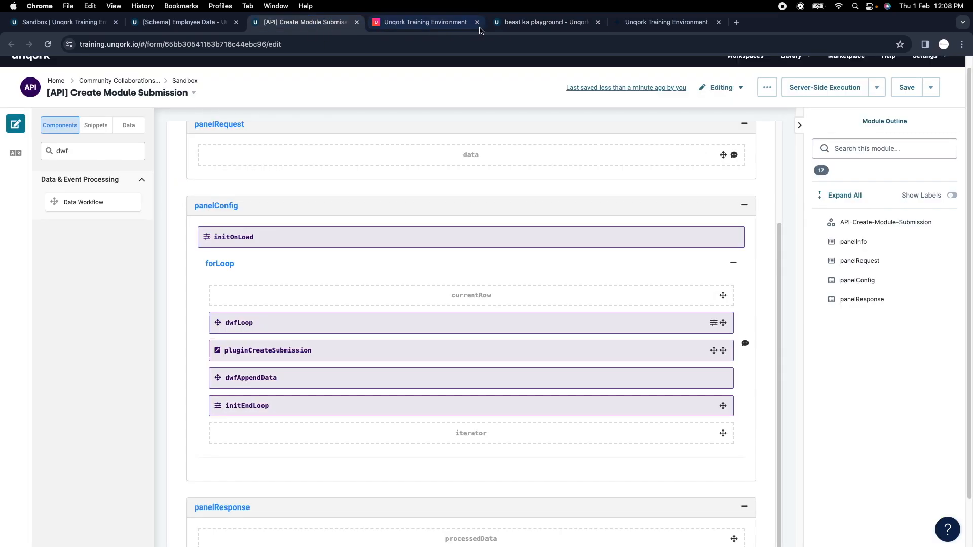
{"action": "left_click", "coordinate": [666, 21]}
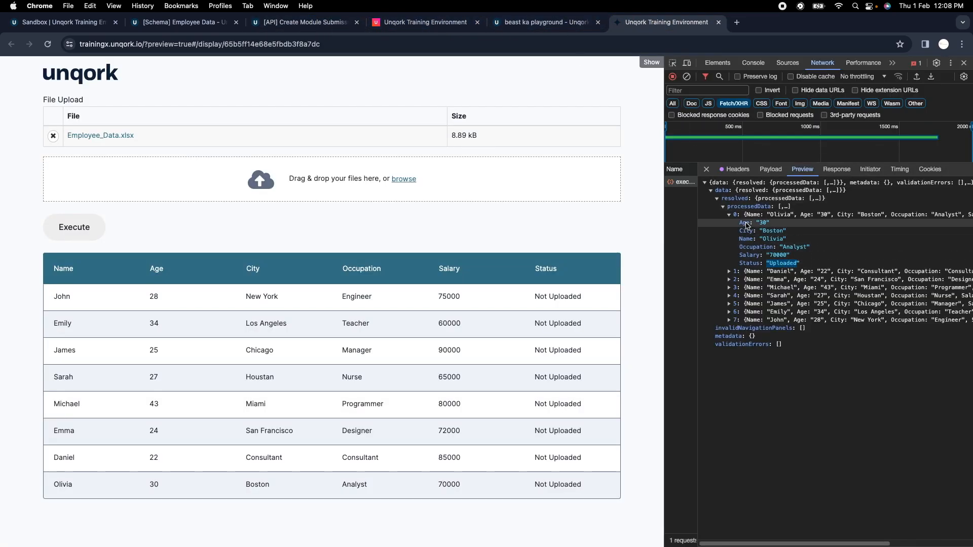
{"action": "double_click", "coordinate": [769, 208]}
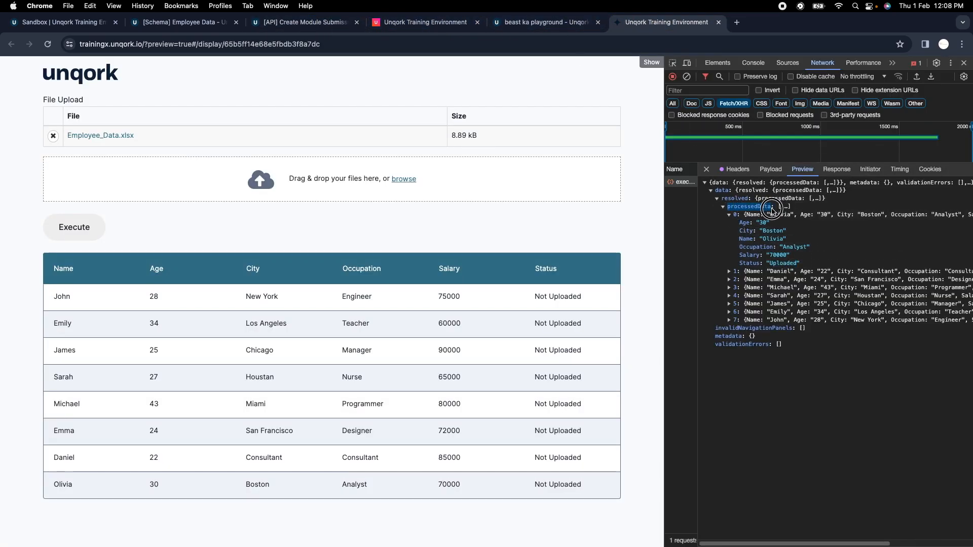
{"action": "left_click", "coordinate": [537, 21]}
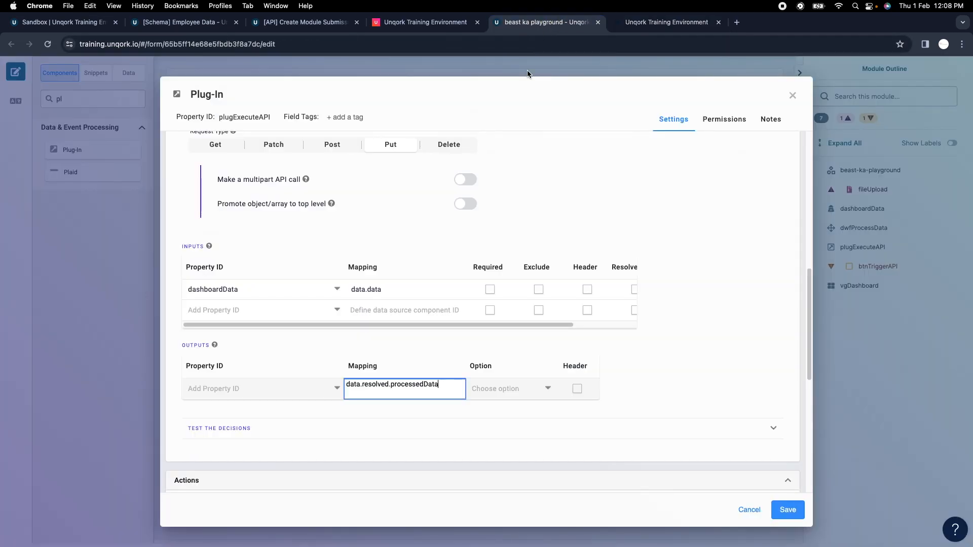
{"action": "double_click", "coordinate": [420, 384]}
Set the processedData output to replace dashboardData, and save both the plug-in and the beast ka playground module
{"action": "left_click", "coordinate": [514, 388]}
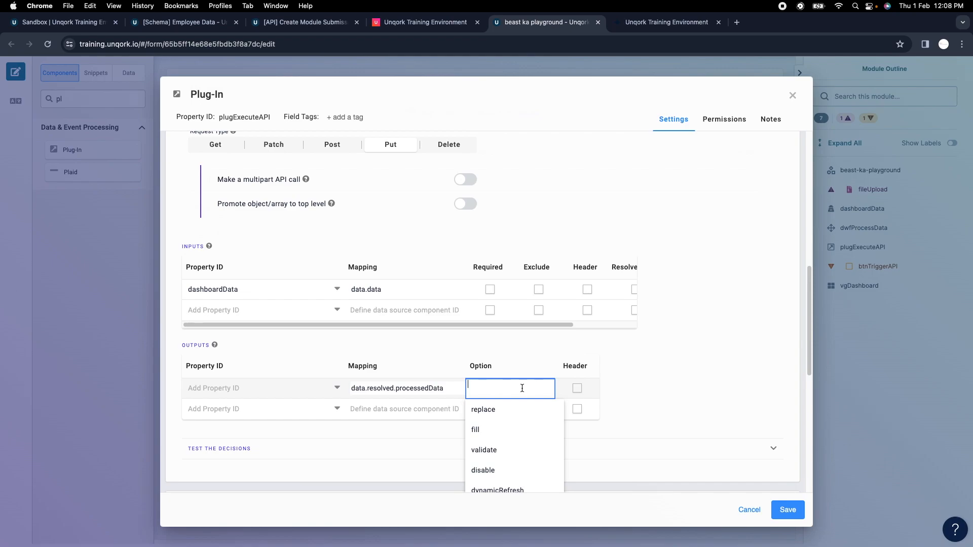
{"action": "left_click", "coordinate": [503, 411]}
{"action": "left_click", "coordinate": [257, 389]}
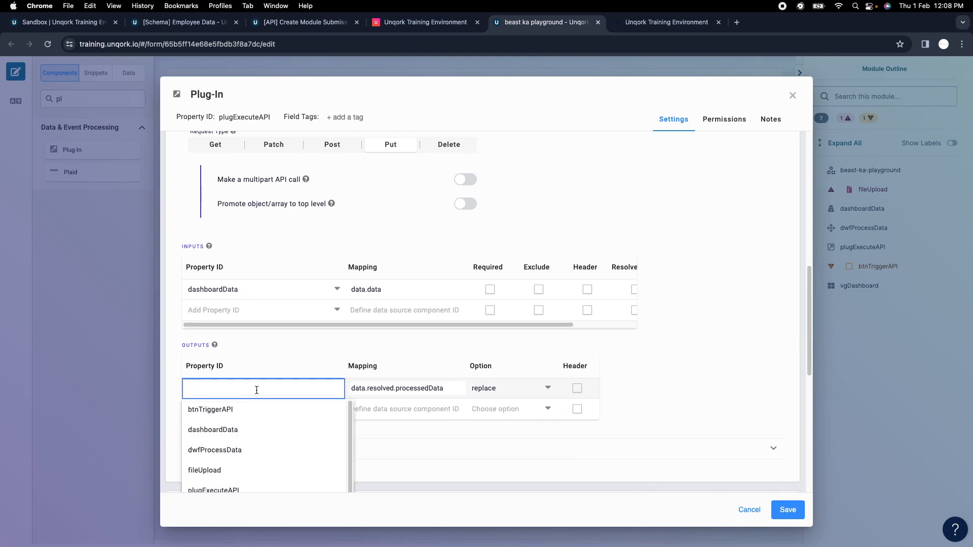
{"action": "left_click", "coordinate": [245, 429]}
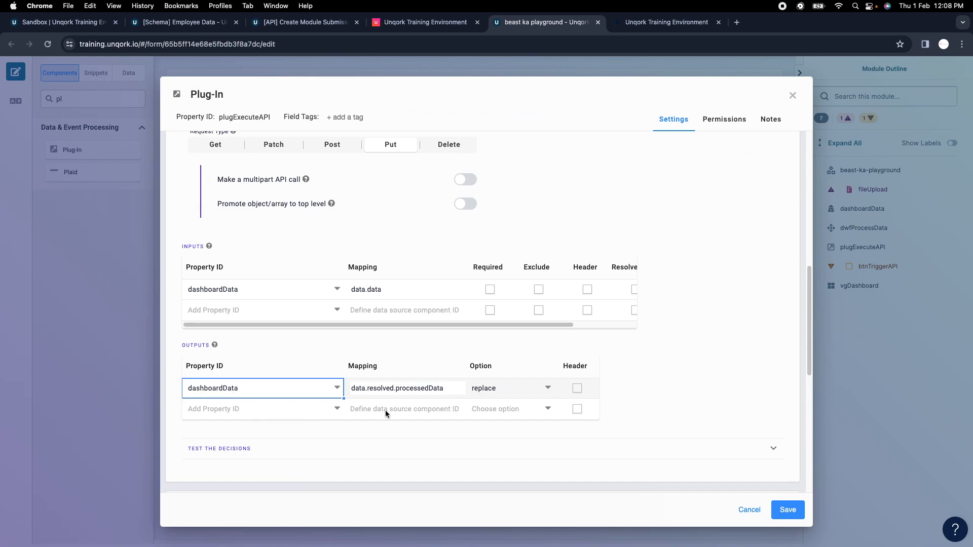
{"action": "left_click", "coordinate": [789, 509]}
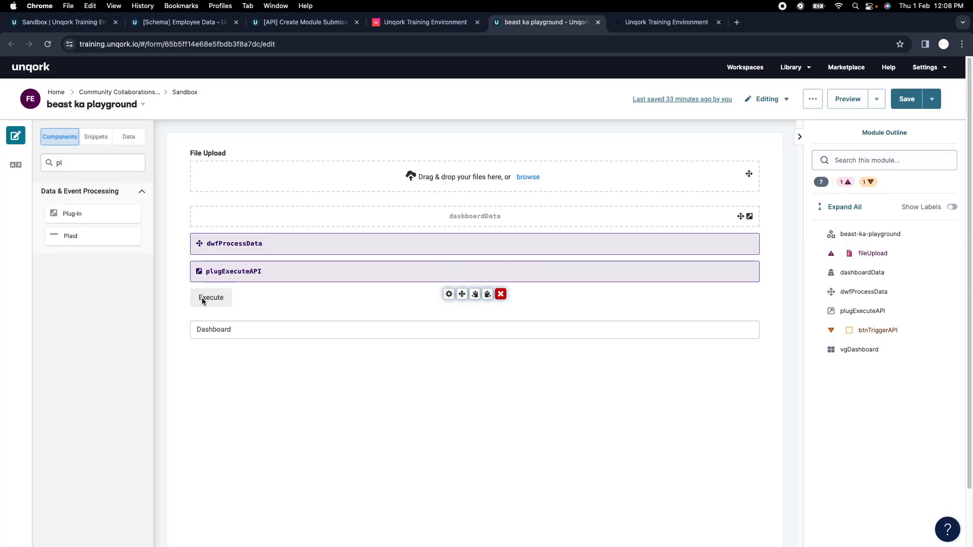
{"action": "left_click", "coordinate": [907, 100]}
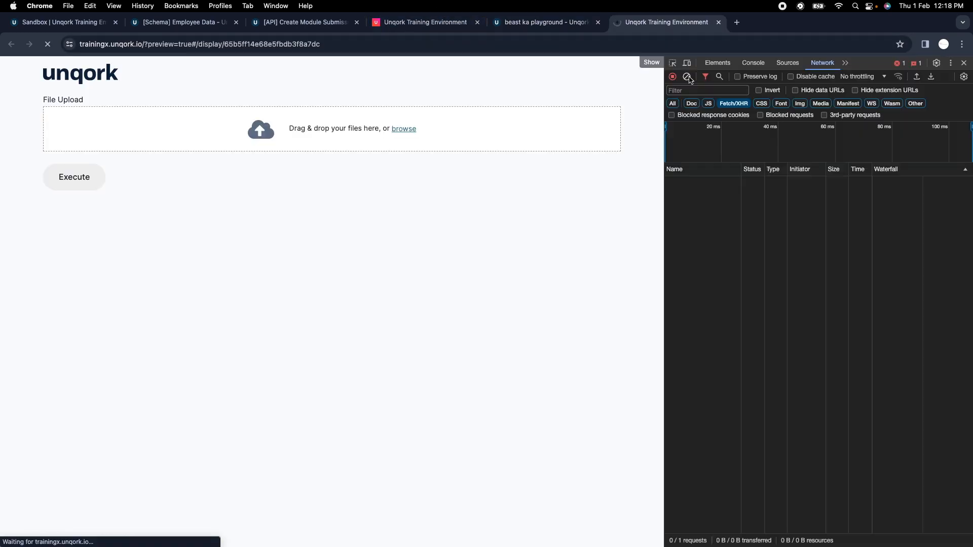
Upload Employee_Data.xlsx on the reloaded preview page and execute the API with the network log cleared
{"action": "left_click", "coordinate": [687, 77]}
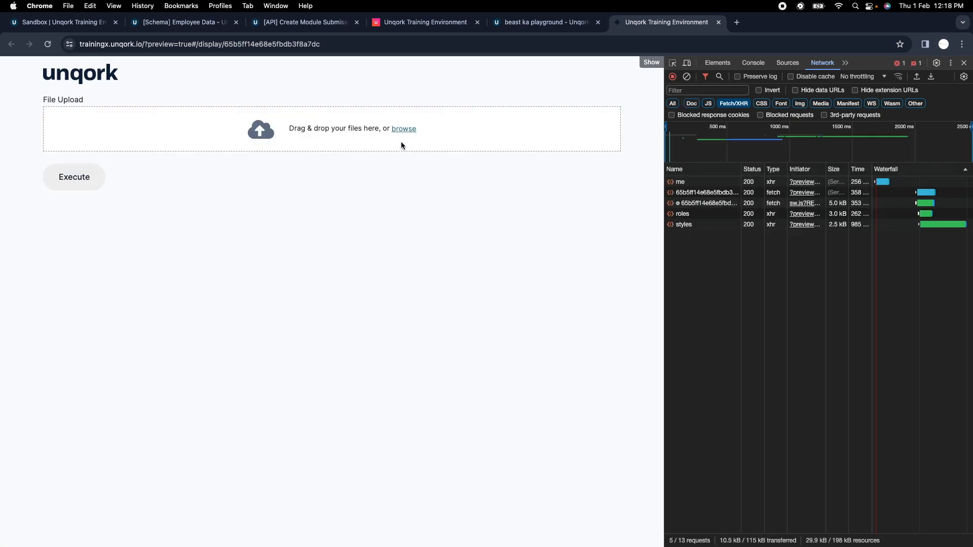
{"action": "left_click", "coordinate": [404, 130]}
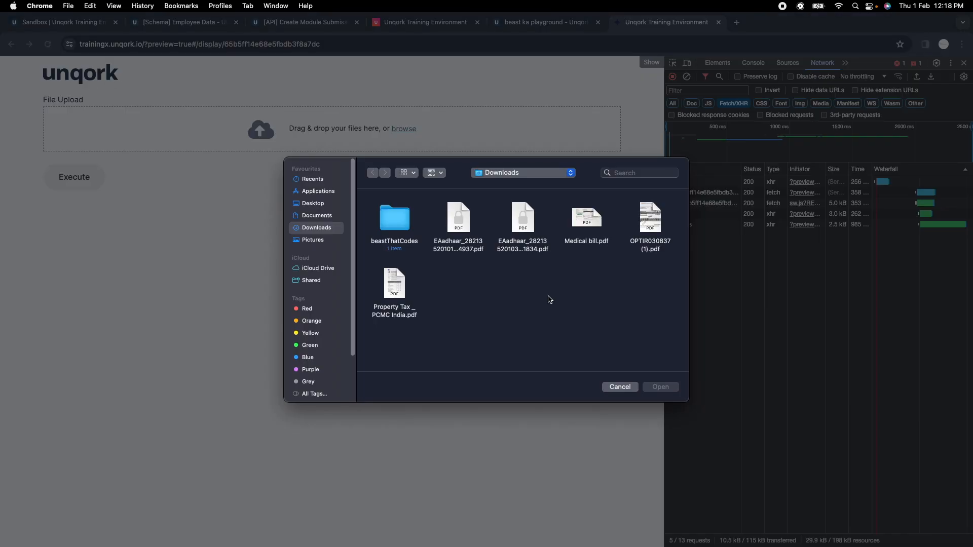
{"action": "scroll", "coordinate": [556, 321], "scroll_direction": "down", "scroll_amount": 2}
{"action": "left_click", "coordinate": [582, 330]}
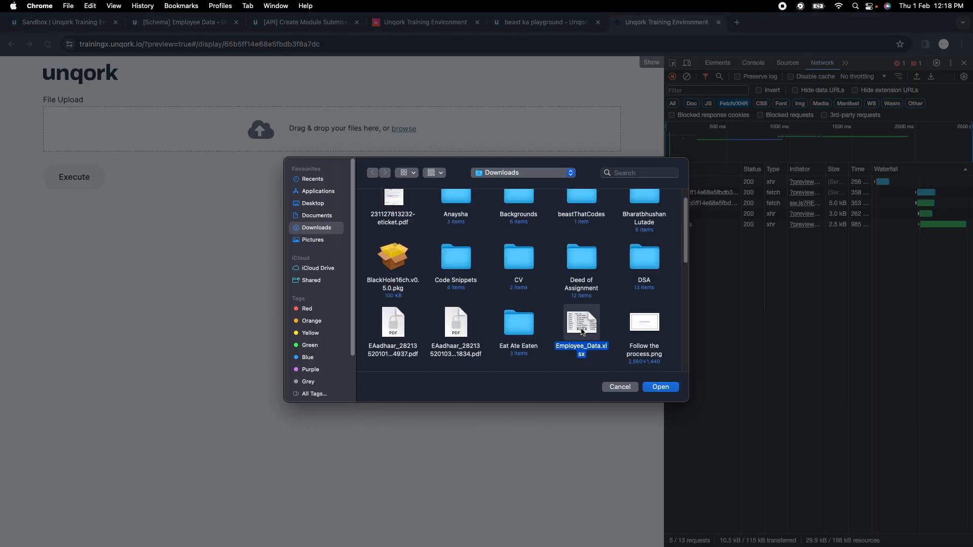
{"action": "left_click", "coordinate": [663, 387]}
{"action": "left_click", "coordinate": [687, 77]}
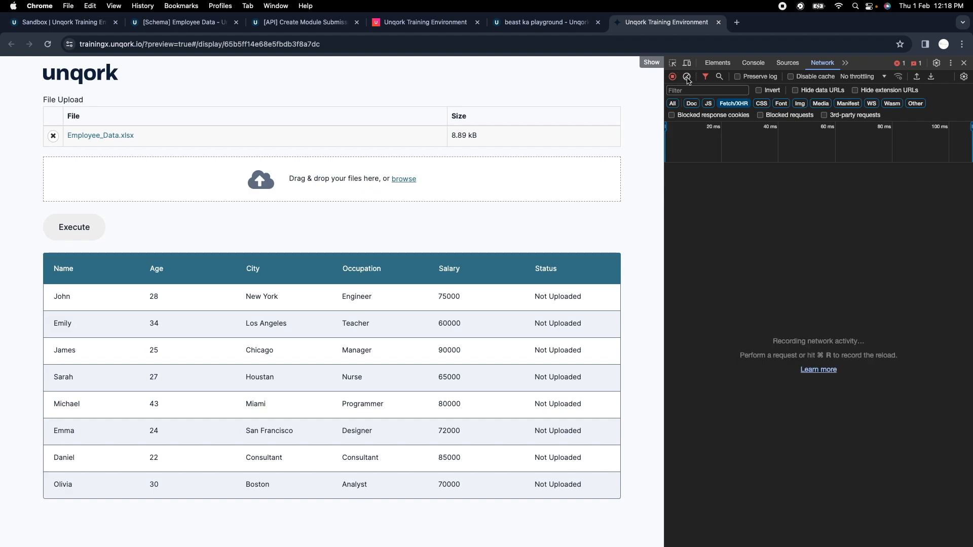
{"action": "left_click", "coordinate": [66, 229]}
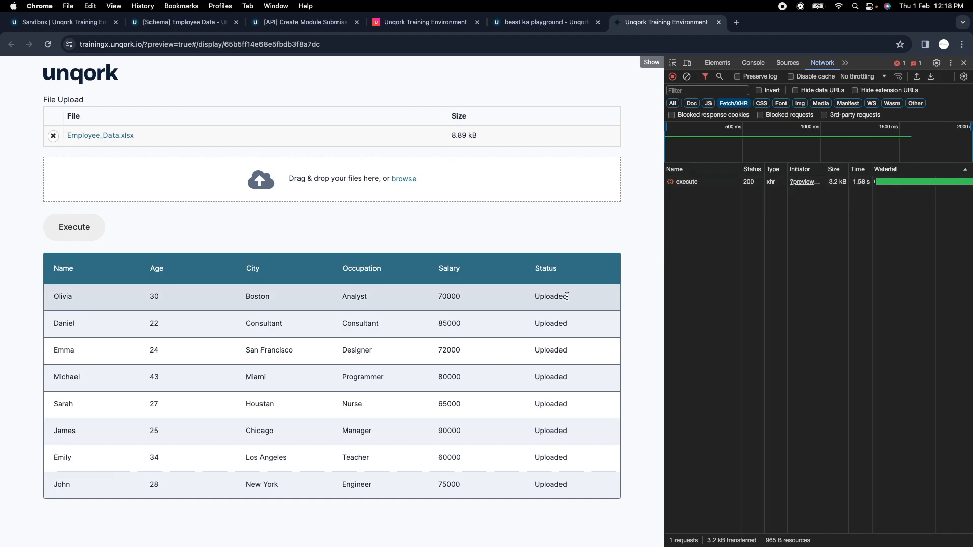
Inspect the new execute request's response preview down to the fields of the first processedData record
{"action": "left_click", "coordinate": [687, 181]}
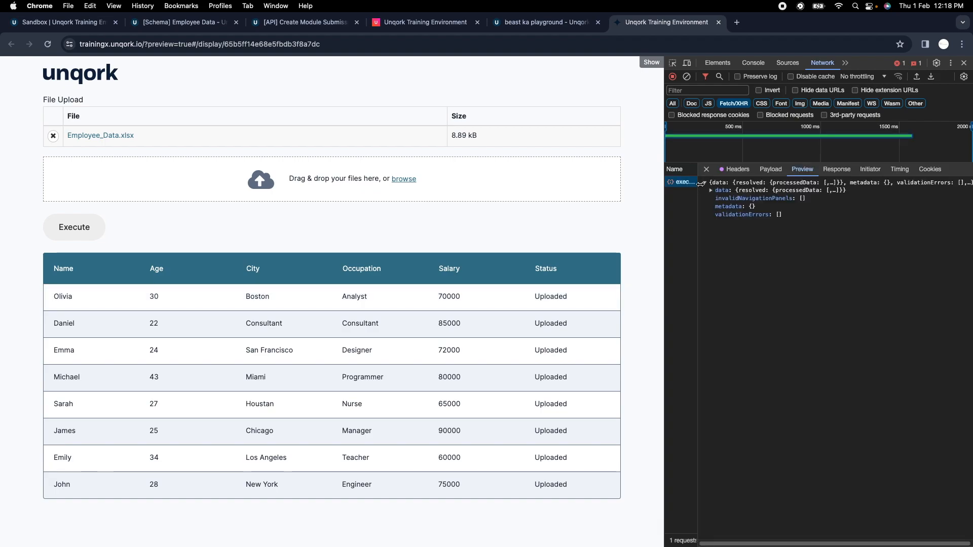
{"action": "left_click", "coordinate": [737, 198]}
{"action": "left_click", "coordinate": [744, 206]}
{"action": "left_click", "coordinate": [732, 215]}
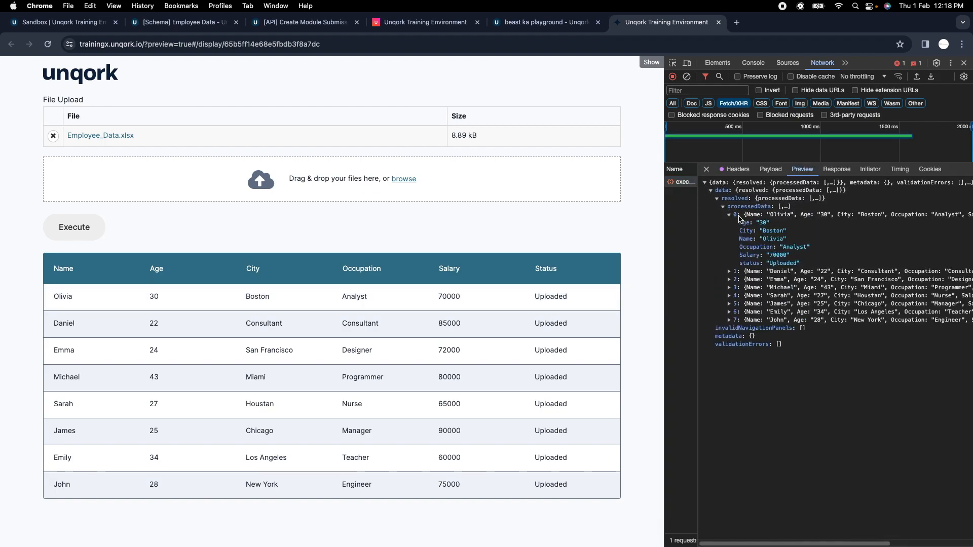